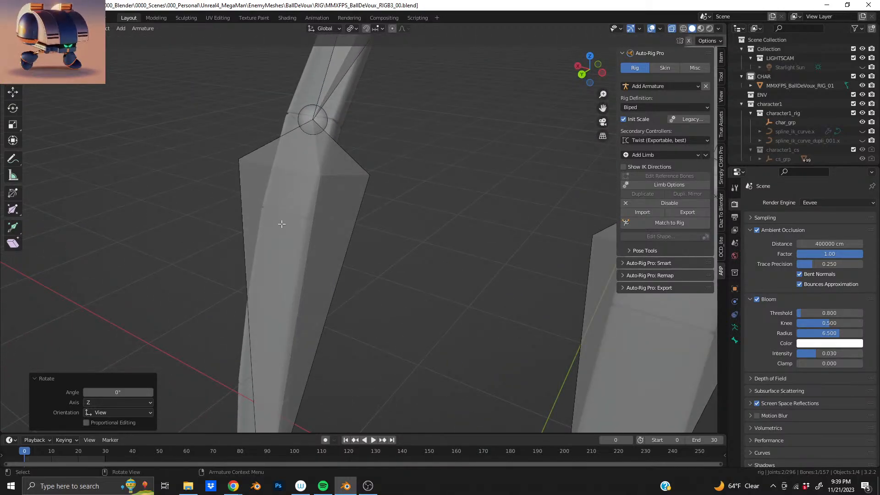
Examine how the leg bones line up with the mesh on both legs, from the feet up to the body
{"action": "middle_click_drag", "start_coordinate": [282, 224], "coordinate": [423, 226]}
{"action": "scroll", "coordinate": [418, 230], "scroll_direction": "down", "scroll_amount": 5}
{"action": "middle_click_drag", "start_coordinate": [358, 283], "coordinate": [355, 176]}
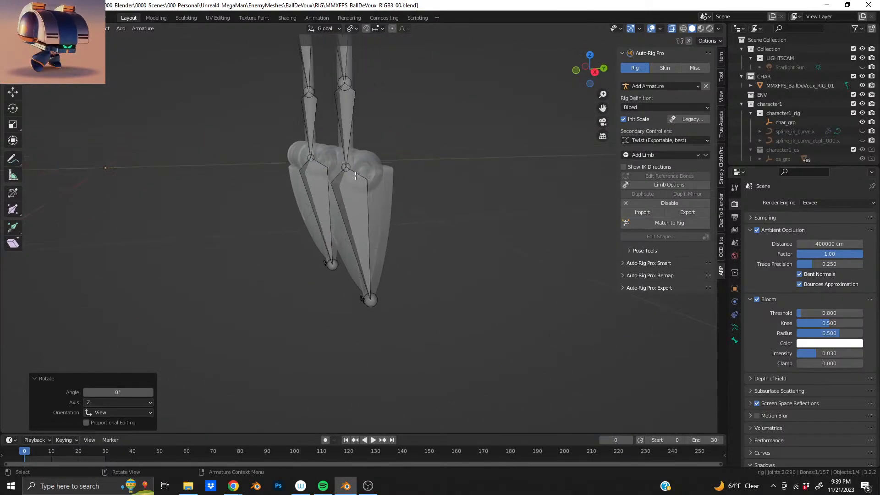
{"action": "middle_click_drag", "start_coordinate": [356, 221], "coordinate": [360, 294], "text": "shift"}
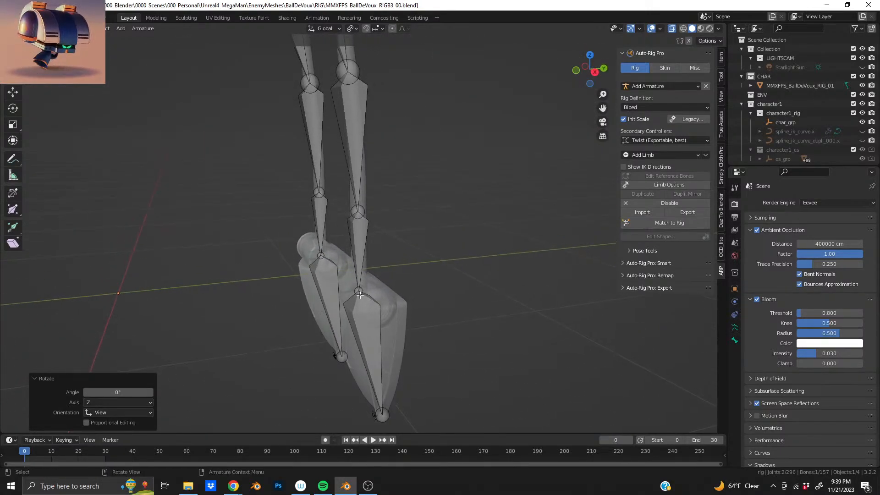
{"action": "middle_click_drag", "start_coordinate": [355, 183], "coordinate": [368, 336], "text": "shift"}
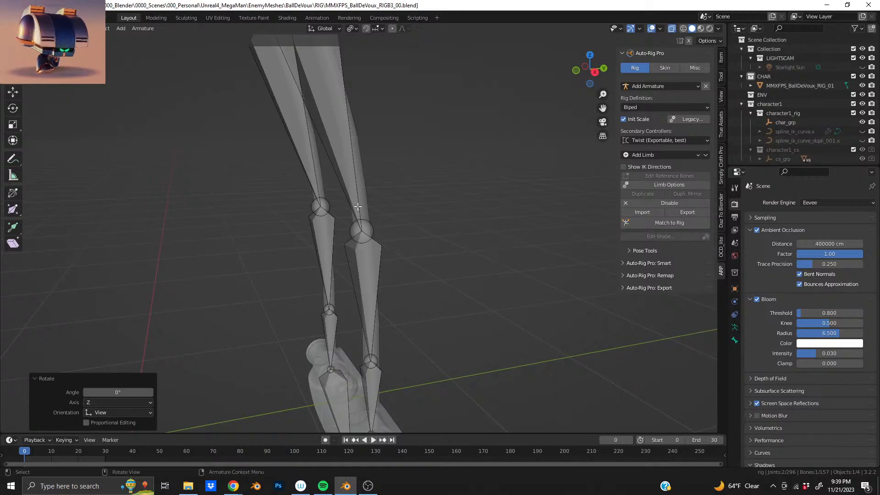
{"action": "middle_click_drag", "start_coordinate": [358, 207], "coordinate": [399, 356], "text": "shift"}
{"action": "middle_click_drag", "start_coordinate": [331, 119], "coordinate": [393, 261], "text": "shift"}
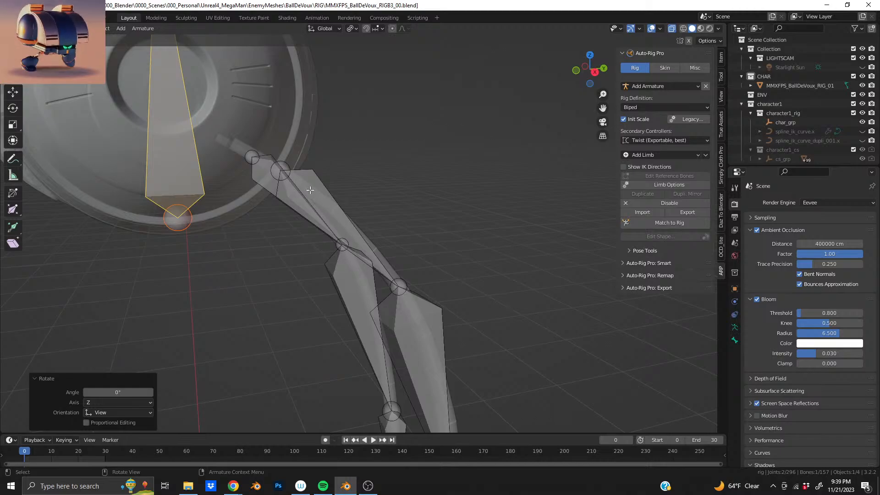
{"action": "middle_click_drag", "start_coordinate": [363, 250], "coordinate": [362, 179]}
{"action": "scroll", "coordinate": [363, 179], "scroll_direction": "up", "scroll_amount": 5}
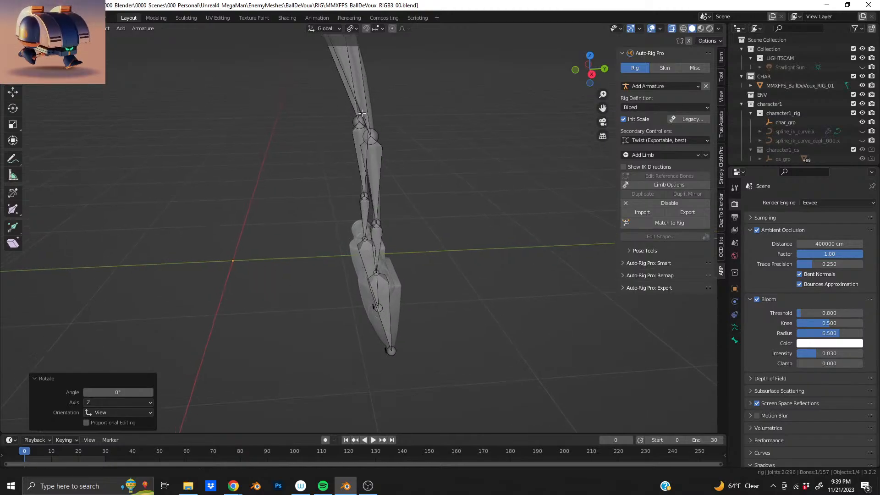
In side view, scale the central body bone by about 0.972 to fit the spherical body
{"action": "middle_click_drag", "start_coordinate": [275, 28], "coordinate": [267, 177], "text": "shift"}
{"action": "middle_click_drag", "start_coordinate": [428, 162], "coordinate": [335, 152], "text": "shift"}
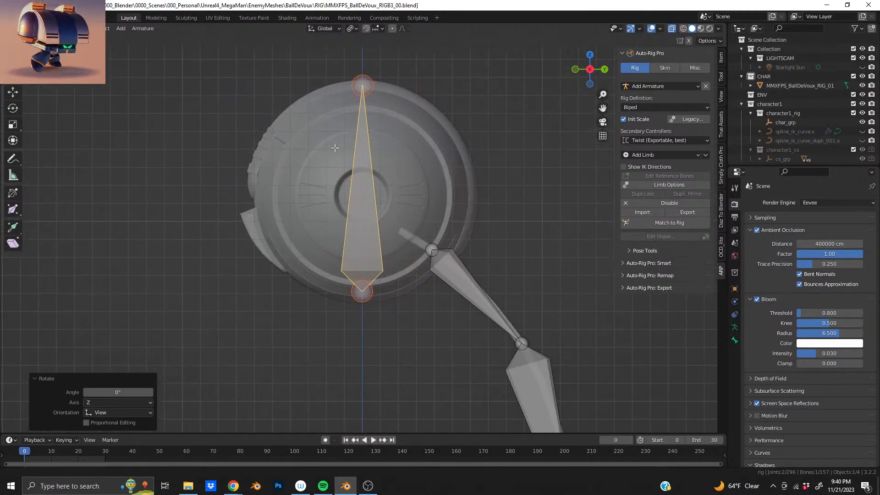
{"action": "key", "text": "r"}
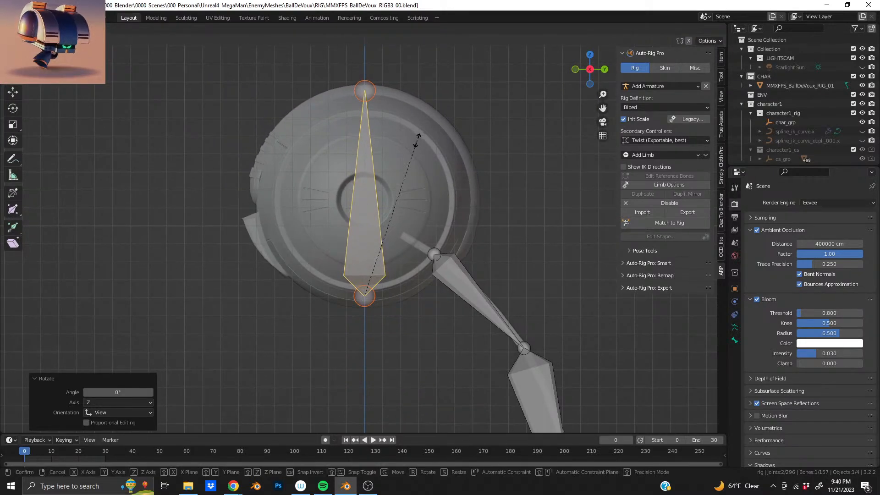
{"action": "left_click", "coordinate": [415, 142]}
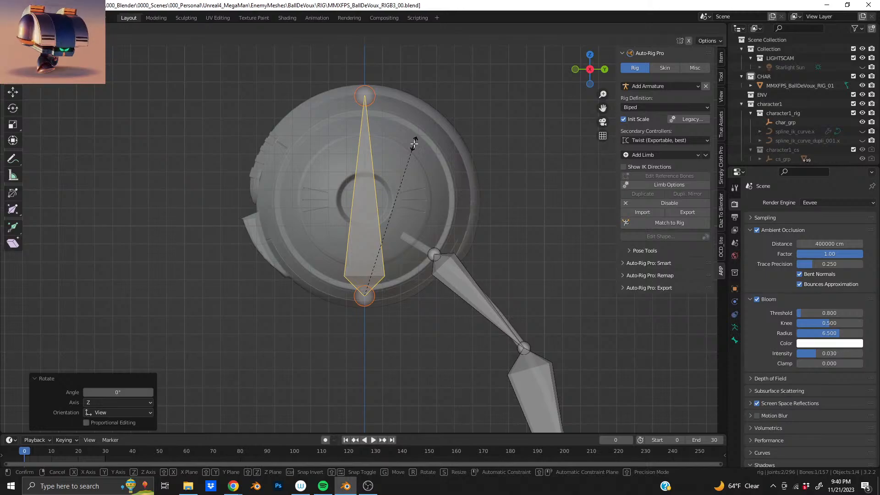
{"action": "middle_click_drag", "start_coordinate": [413, 144], "coordinate": [361, 173]}
{"action": "scroll", "coordinate": [366, 166], "scroll_direction": "up", "scroll_amount": 2}
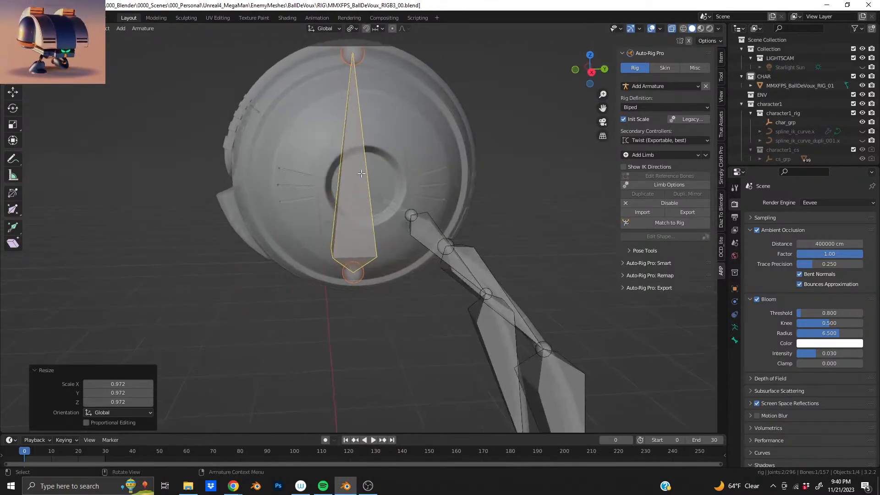
Inspect the body bone and both leg bone chains against the character mesh from the side and front
{"action": "middle_click_drag", "start_coordinate": [544, 279], "coordinate": [426, 179], "text": "shift"}
{"action": "scroll", "coordinate": [410, 171], "scroll_direction": "down", "scroll_amount": 3}
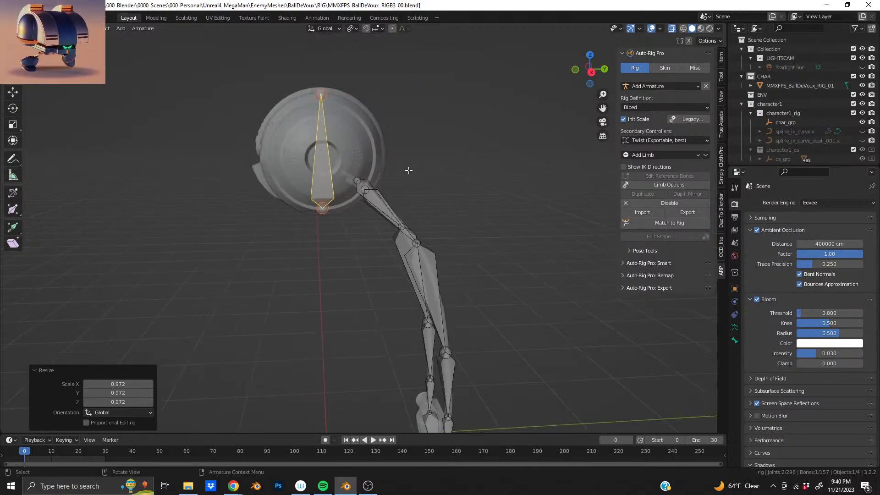
{"action": "middle_click_drag", "start_coordinate": [427, 322], "coordinate": [390, 195], "text": "shift"}
{"action": "scroll", "coordinate": [384, 209], "scroll_direction": "down", "scroll_amount": 3}
{"action": "middle_click_drag", "start_coordinate": [357, 142], "coordinate": [444, 228], "text": "shift"}
{"action": "scroll", "coordinate": [394, 236], "scroll_direction": "up", "scroll_amount": 2}
{"action": "scroll", "coordinate": [390, 234], "scroll_direction": "up", "scroll_amount": 3}
{"action": "middle_click_drag", "start_coordinate": [295, 242], "coordinate": [324, 239]}
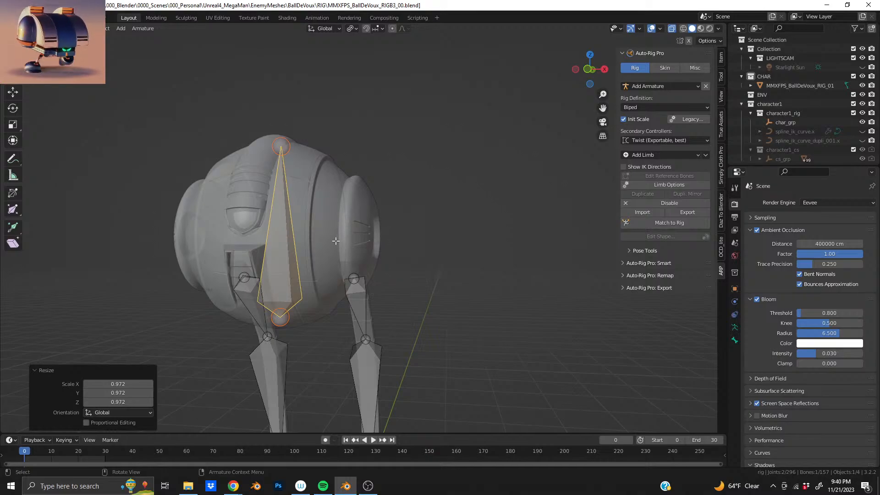
{"action": "middle_click_drag", "start_coordinate": [336, 241], "coordinate": [358, 166]}
Move the leg joints at the base of the second leg bone by about 2.7 cm in Y and -24 cm in Z
{"action": "left_click", "coordinate": [380, 194]}
{"action": "scroll", "coordinate": [341, 136], "scroll_direction": "down", "scroll_amount": 1}
{"action": "middle_click_drag", "start_coordinate": [336, 126], "coordinate": [360, 291], "text": "shift"}
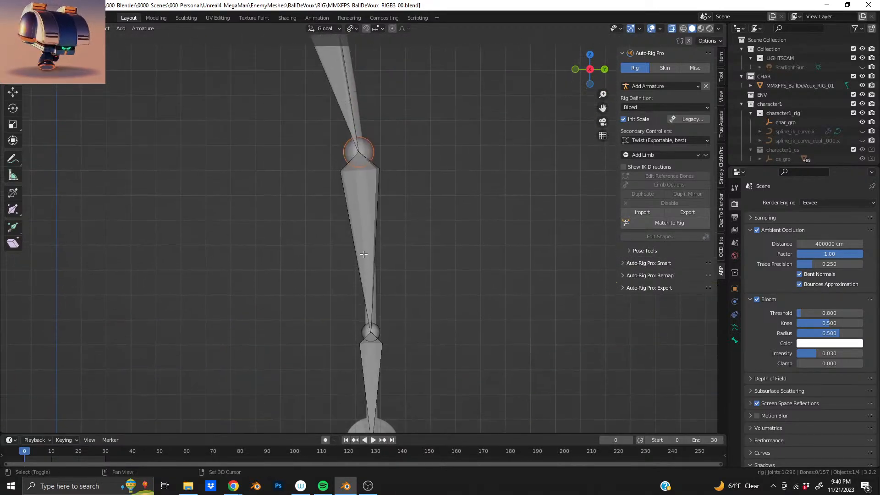
{"action": "middle_click_drag", "start_coordinate": [364, 234], "coordinate": [367, 306], "text": "shift"}
{"action": "scroll", "coordinate": [370, 234], "scroll_direction": "up", "scroll_amount": 4}
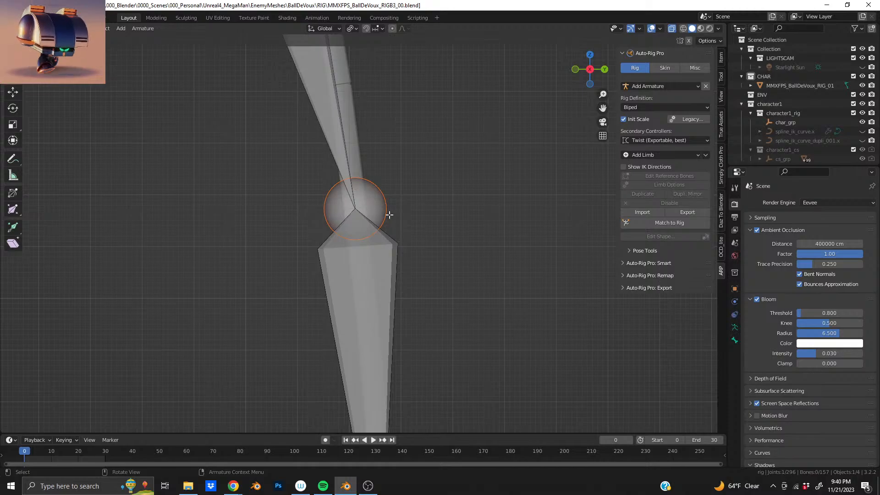
{"action": "scroll", "coordinate": [375, 208], "scroll_direction": "down", "scroll_amount": 6}
{"action": "middle_click_drag", "start_coordinate": [370, 198], "coordinate": [372, 228], "text": "shift"}
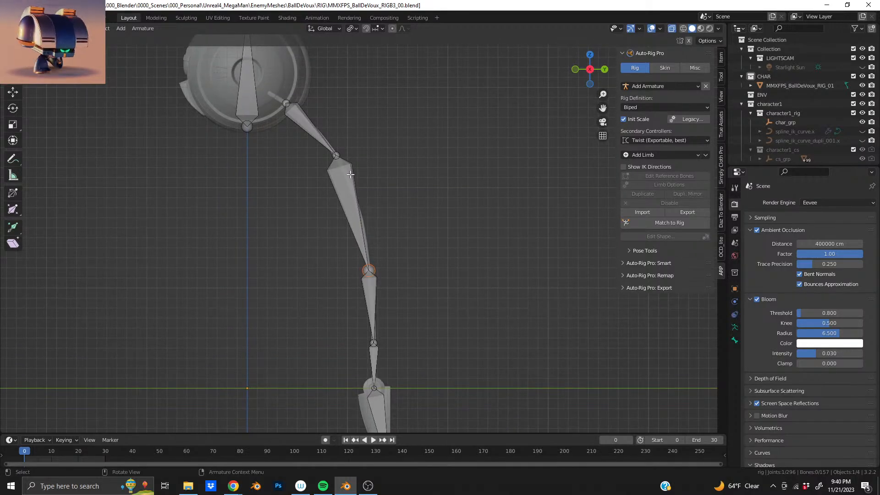
{"action": "middle_click_drag", "start_coordinate": [381, 325], "coordinate": [373, 271], "text": "shift"}
{"action": "scroll", "coordinate": [383, 265], "scroll_direction": "up", "scroll_amount": 5}
{"action": "middle_click_drag", "start_coordinate": [371, 228], "coordinate": [359, 199], "text": "shift"}
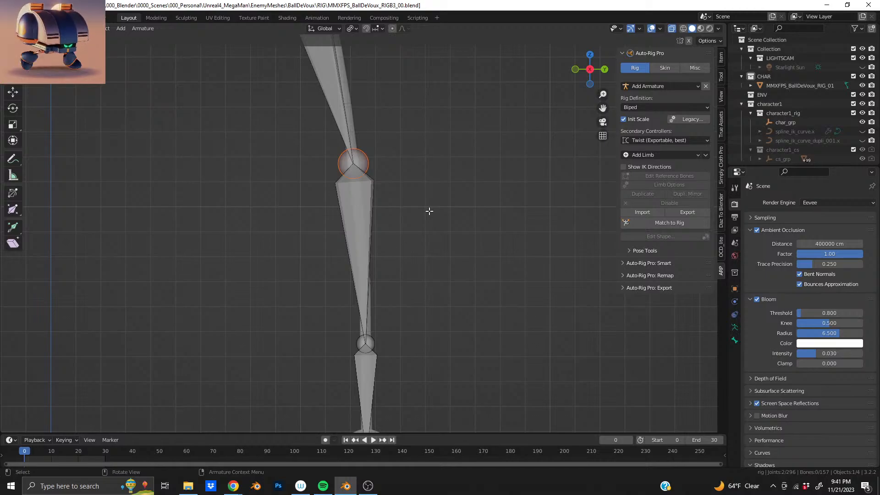
{"action": "scroll", "coordinate": [427, 212], "scroll_direction": "up", "scroll_amount": 4}
{"action": "middle_click_drag", "start_coordinate": [386, 123], "coordinate": [377, 257], "text": "shift"}
{"action": "scroll", "coordinate": [379, 250], "scroll_direction": "up", "scroll_amount": 2}
{"action": "key", "text": "g"}
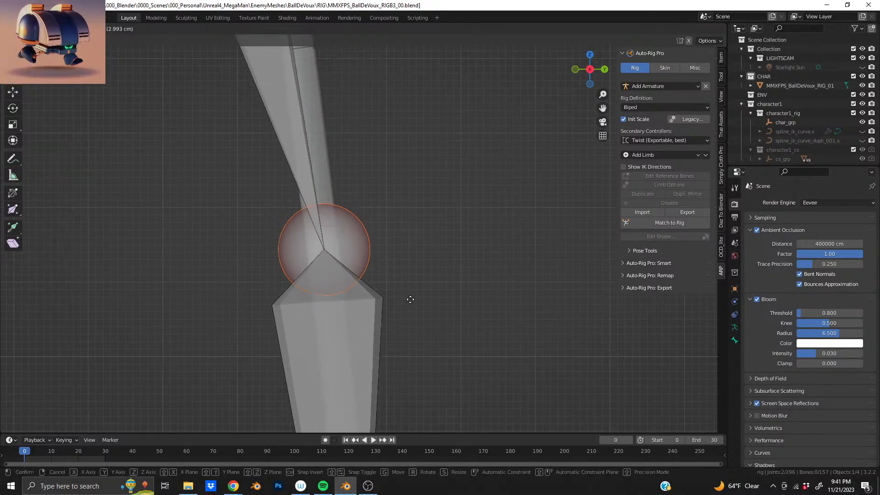
{"action": "left_click", "coordinate": [426, 57]}
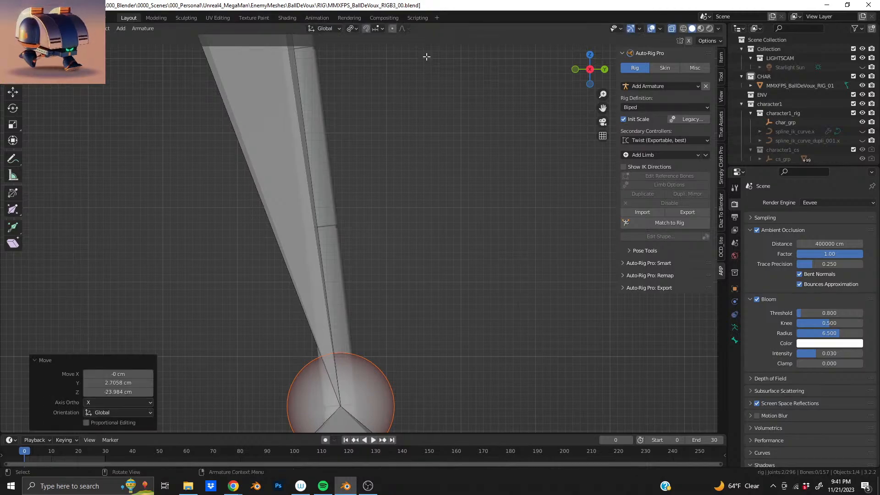
Move the joints between the first and second leg bones by about 11.4 cm in Y and -21 cm in Z
{"action": "scroll", "coordinate": [368, 232], "scroll_direction": "down", "scroll_amount": 7}
{"action": "middle_click_drag", "start_coordinate": [307, 151], "coordinate": [356, 310], "text": "shift"}
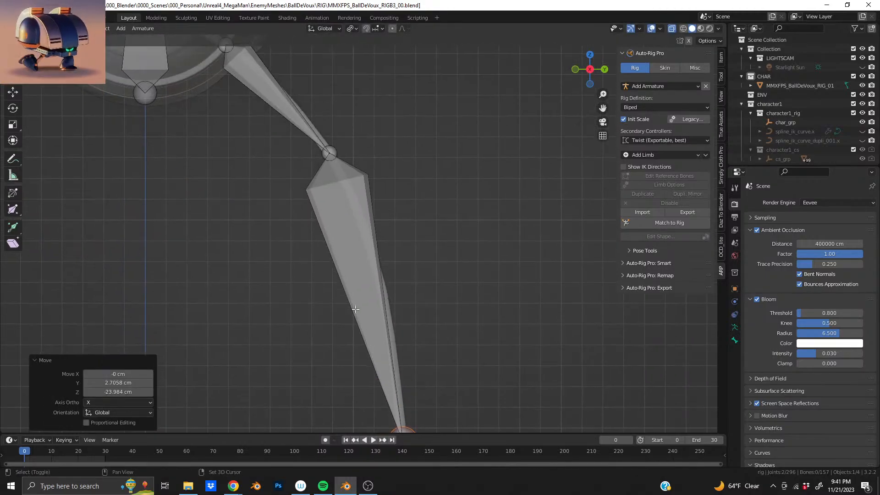
{"action": "left_click", "coordinate": [328, 153]}
{"action": "scroll", "coordinate": [339, 193], "scroll_direction": "up", "scroll_amount": 4}
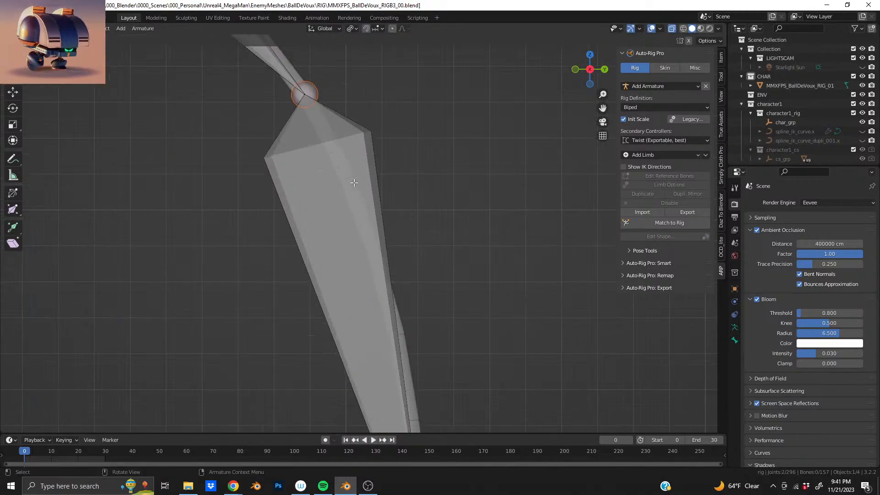
{"action": "middle_click_drag", "start_coordinate": [353, 205], "coordinate": [336, 295], "text": "shift"}
{"action": "key", "text": "g"}
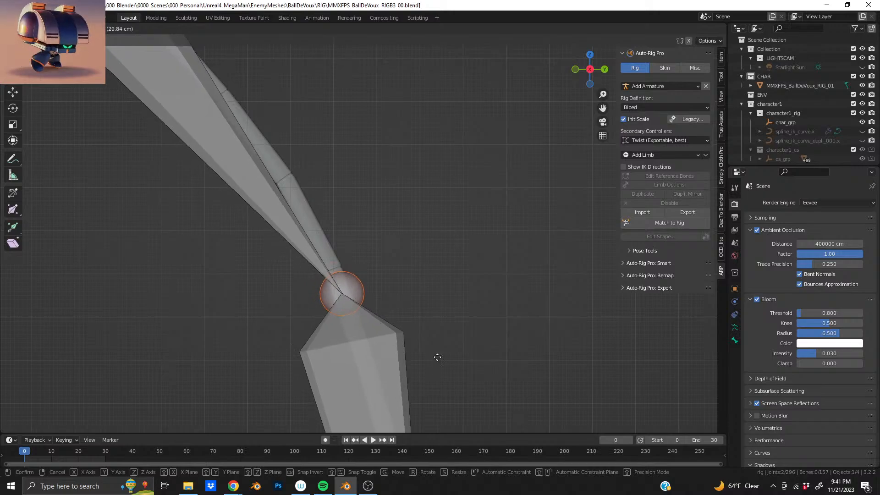
{"action": "left_click", "coordinate": [428, 334]}
{"action": "scroll", "coordinate": [408, 353], "scroll_direction": "down", "scroll_amount": 8}
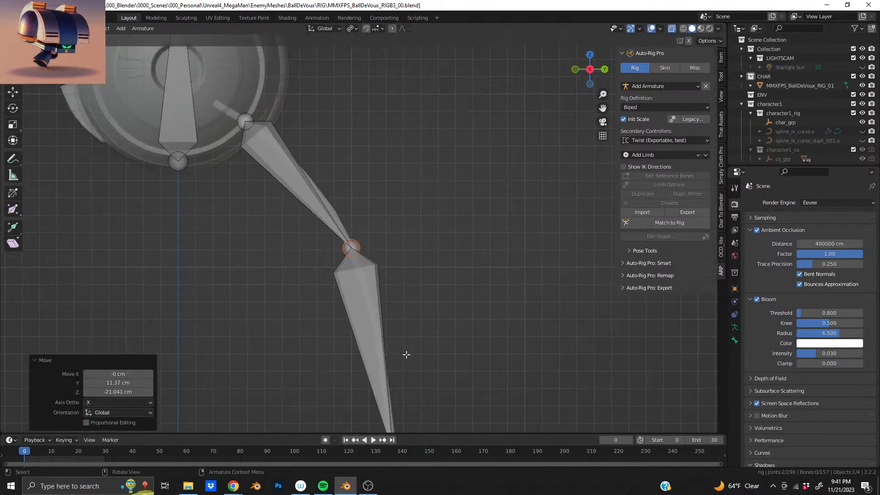
Select the topmost joint of both legs at the body and move it about 19.1 cm in Y and -14.8 cm in Z
{"action": "middle_click_drag", "start_coordinate": [401, 349], "coordinate": [375, 254], "text": "shift"}
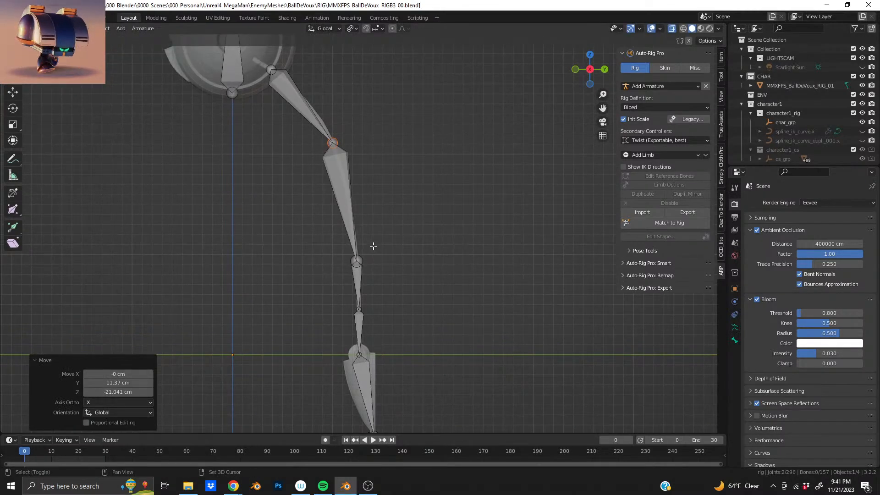
{"action": "middle_click_drag", "start_coordinate": [332, 137], "coordinate": [382, 281], "text": "shift"}
{"action": "scroll", "coordinate": [373, 272], "scroll_direction": "up", "scroll_amount": 4}
{"action": "middle_click_drag", "start_coordinate": [331, 234], "coordinate": [242, 287]}
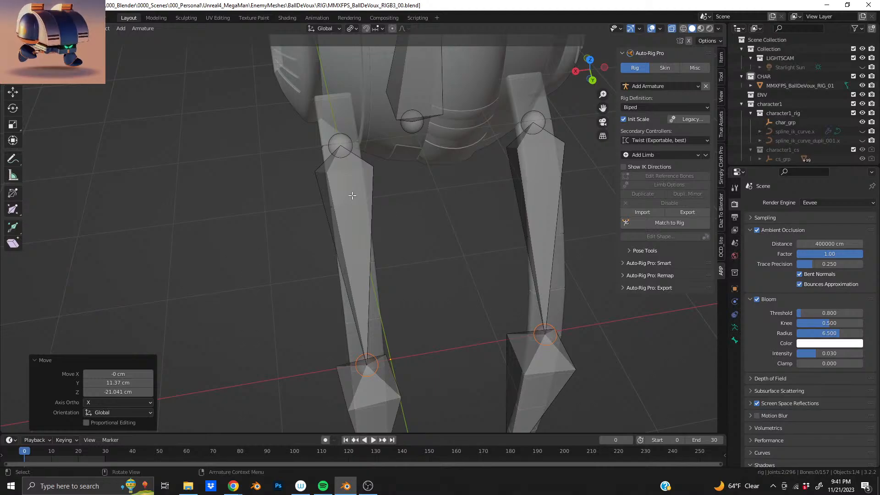
{"action": "middle_click_drag", "start_coordinate": [352, 195], "coordinate": [457, 139], "text": "alt"}
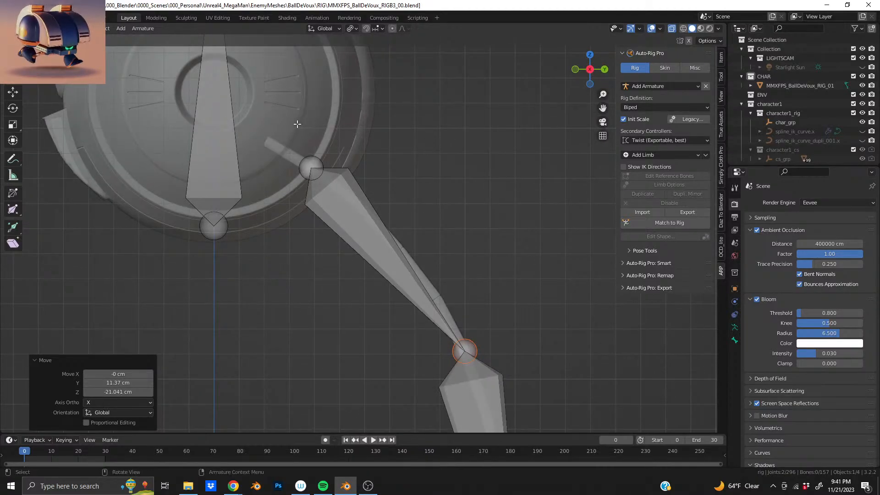
{"action": "left_click_drag", "start_coordinate": [277, 135], "coordinate": [377, 238]}
{"action": "scroll", "coordinate": [351, 184], "scroll_direction": "up", "scroll_amount": 2}
{"action": "mouse_move", "coordinate": [347, 168]}
{"action": "middle_mouse_down"}
{"action": "mouse_move", "coordinate": [321, 175]}
{"action": "mouse_move", "coordinate": [339, 168]}
{"action": "middle_mouse_up"}
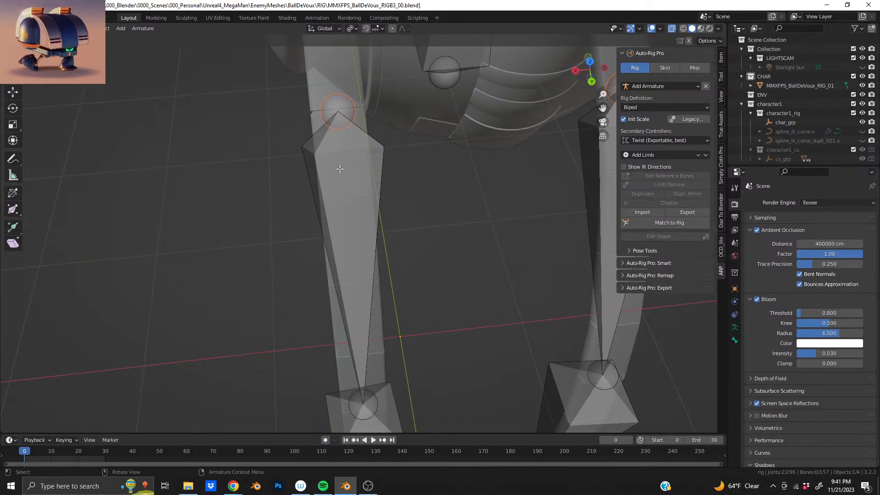
{"action": "middle_click_drag", "start_coordinate": [339, 169], "coordinate": [428, 108]}
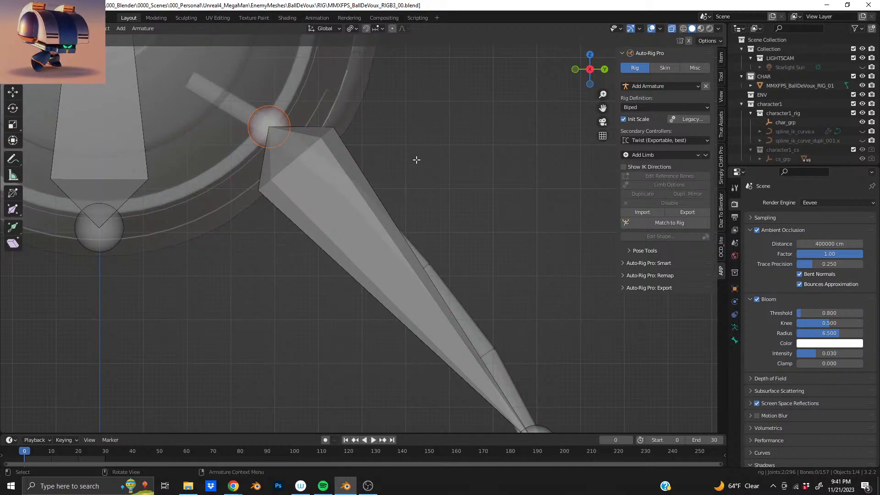
{"action": "key", "text": "g"}
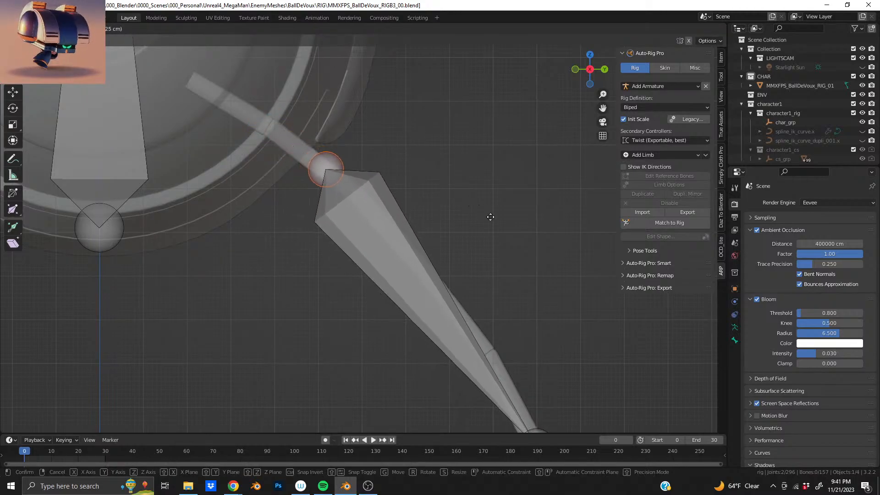
{"action": "left_click", "coordinate": [516, 239]}
Fine-tune the topmost leg joints by raising them about 0.03 cm in Z
{"action": "scroll", "coordinate": [390, 192], "scroll_direction": "up", "scroll_amount": 7}
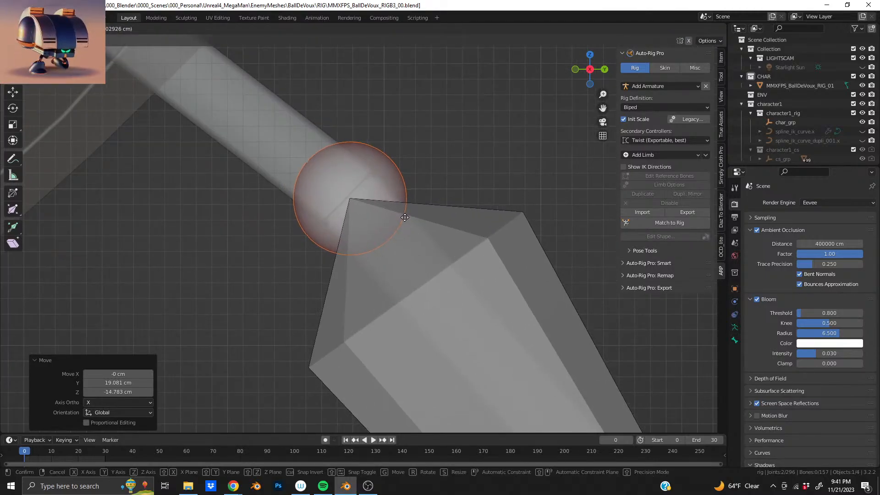
{"action": "left_click", "coordinate": [405, 218]}
{"action": "scroll", "coordinate": [403, 219], "scroll_direction": "down", "scroll_amount": 6}
{"action": "scroll", "coordinate": [405, 247], "scroll_direction": "down", "scroll_amount": 4}
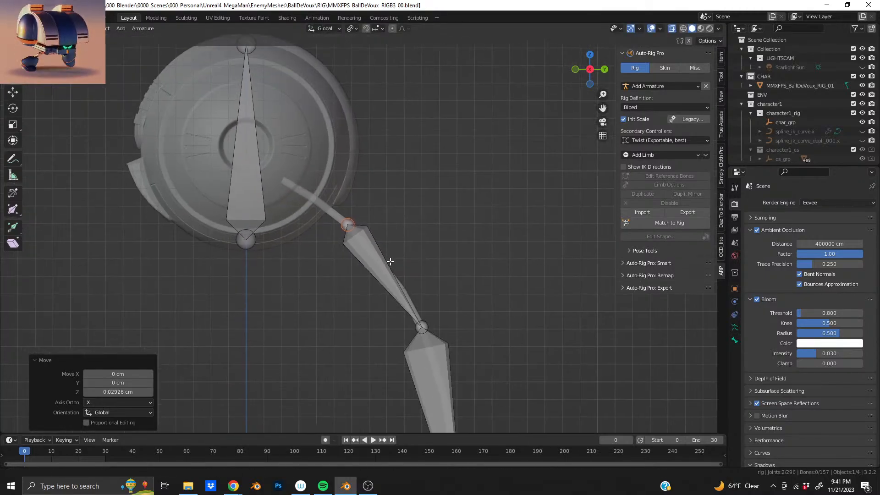
Shift the joints between the first and second leg bones further down the leg, about 7.8 cm in Y and -22.9 cm in Z
{"action": "middle_click_drag", "start_coordinate": [387, 261], "coordinate": [377, 151]}
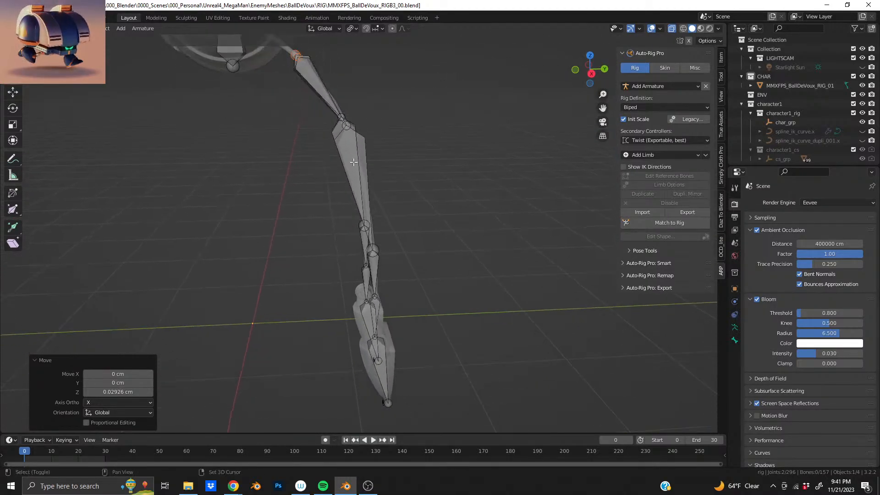
{"action": "scroll", "coordinate": [362, 184], "scroll_direction": "up", "scroll_amount": 3}
{"action": "middle_click_drag", "start_coordinate": [340, 193], "coordinate": [348, 281], "text": "shift"}
{"action": "left_click", "coordinate": [321, 215]}
{"action": "scroll", "coordinate": [321, 216], "scroll_direction": "up", "scroll_amount": 7}
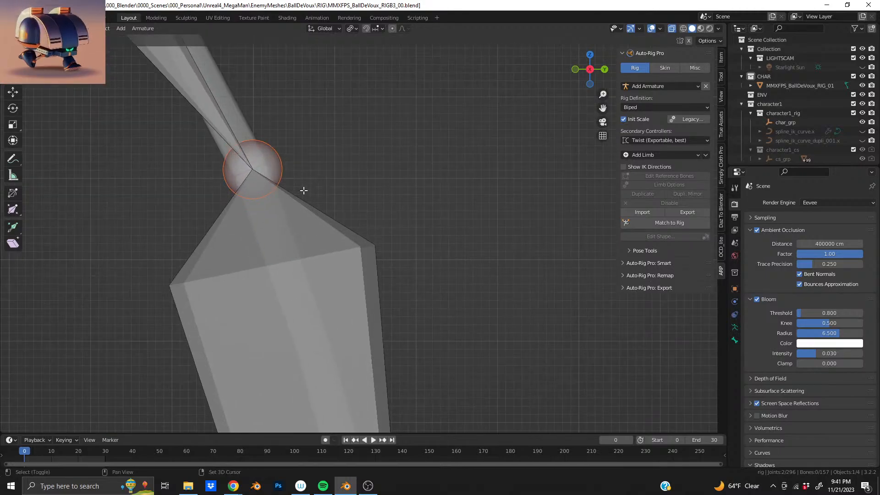
{"action": "key", "text": "g"}
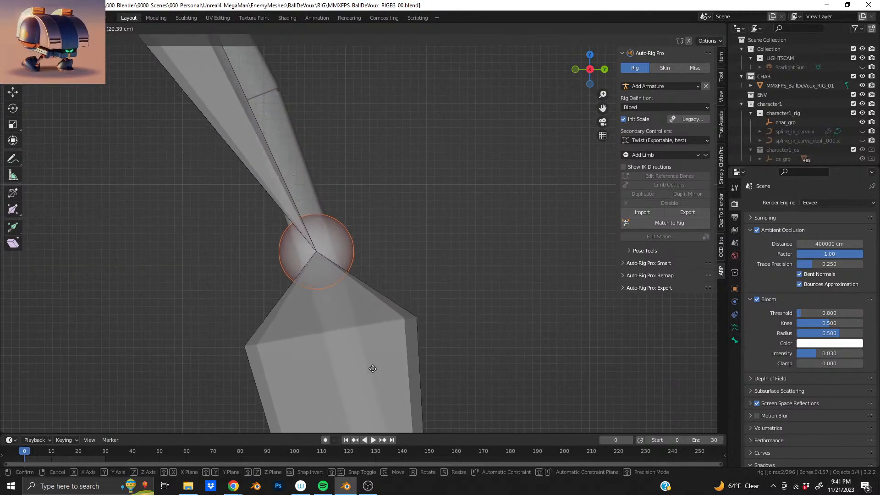
{"action": "left_click", "coordinate": [382, 391]}
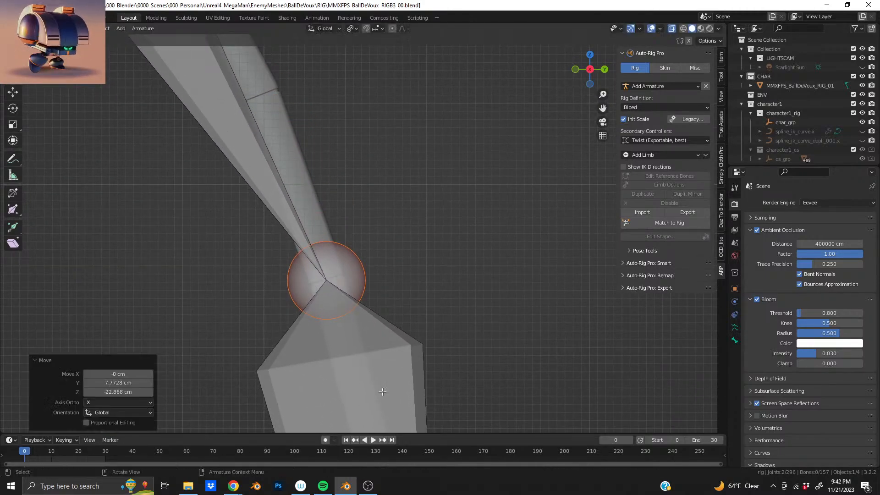
{"action": "scroll", "coordinate": [358, 275], "scroll_direction": "down", "scroll_amount": 8}
{"action": "scroll", "coordinate": [336, 184], "scroll_direction": "down", "scroll_amount": 3}
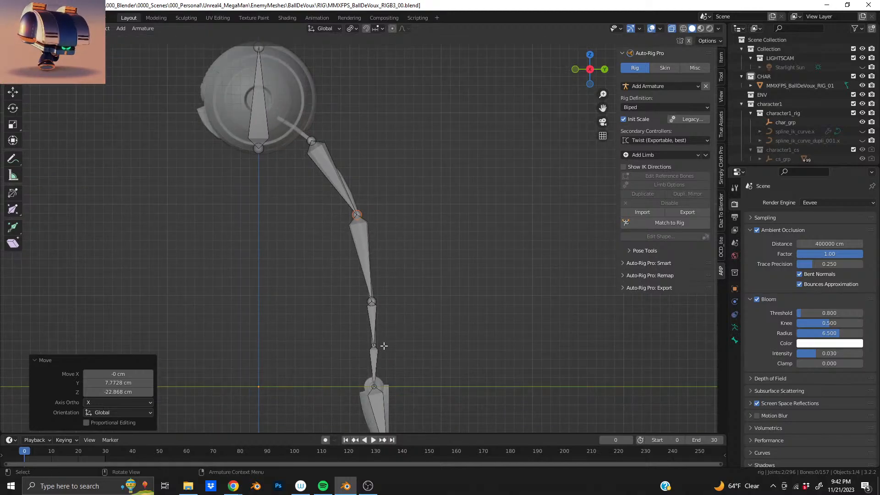
{"action": "mouse_move", "coordinate": [366, 356]}
{"action": "middle_mouse_down", "text": "shift"}
{"action": "mouse_move", "coordinate": [367, 295]}
{"action": "mouse_move", "coordinate": [368, 342]}
{"action": "middle_mouse_up", "text": "shift"}
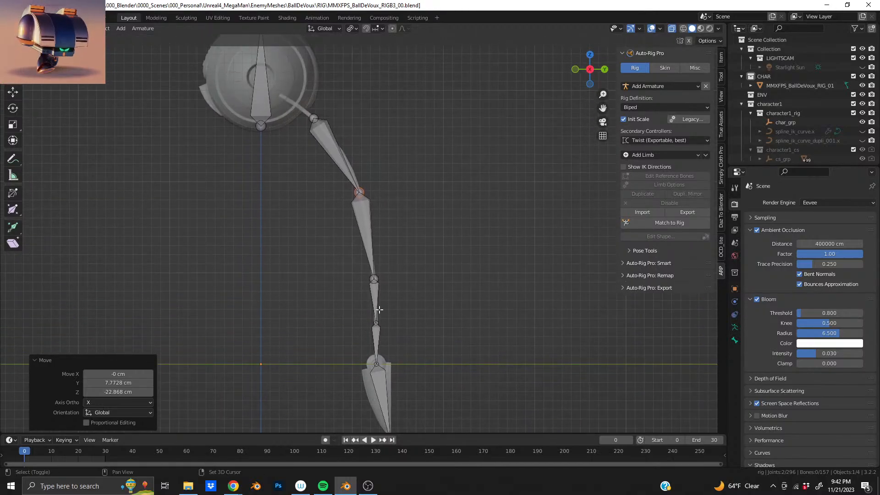
Raise the joints between the second and third leg bones by about -2.7 cm in Y and 23.9 cm in Z
{"action": "middle_click_drag", "start_coordinate": [379, 308], "coordinate": [395, 206], "text": "shift"}
{"action": "scroll", "coordinate": [379, 290], "scroll_direction": "up", "scroll_amount": 6}
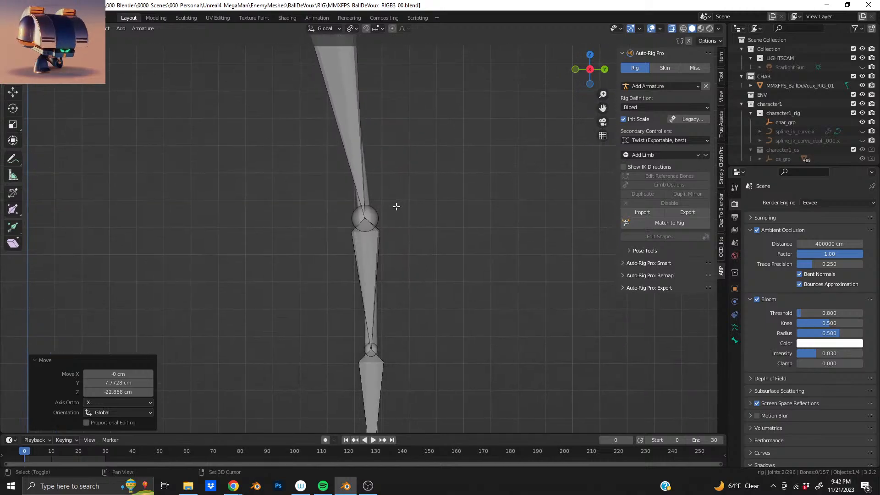
{"action": "scroll", "coordinate": [395, 206], "scroll_direction": "up", "scroll_amount": 1}
{"action": "left_click_drag", "start_coordinate": [318, 240], "coordinate": [421, 176]}
{"action": "scroll", "coordinate": [398, 183], "scroll_direction": "up", "scroll_amount": 5}
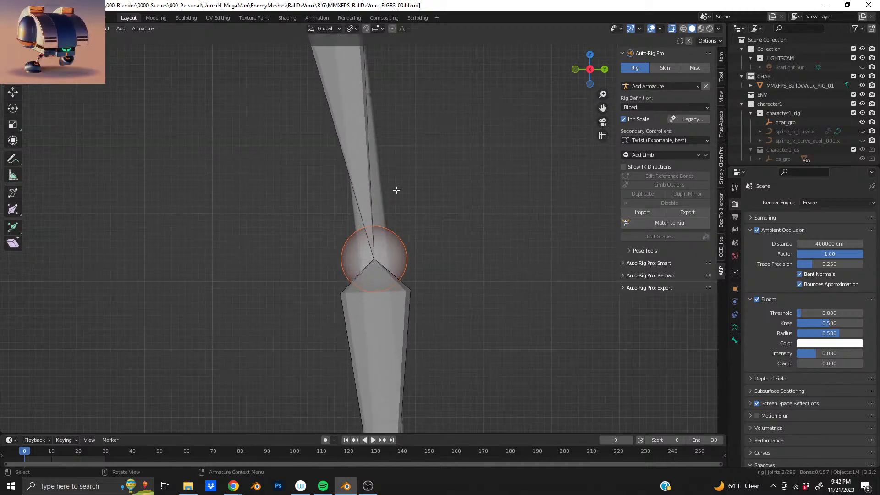
{"action": "middle_click_drag", "start_coordinate": [393, 171], "coordinate": [385, 301], "text": "shift"}
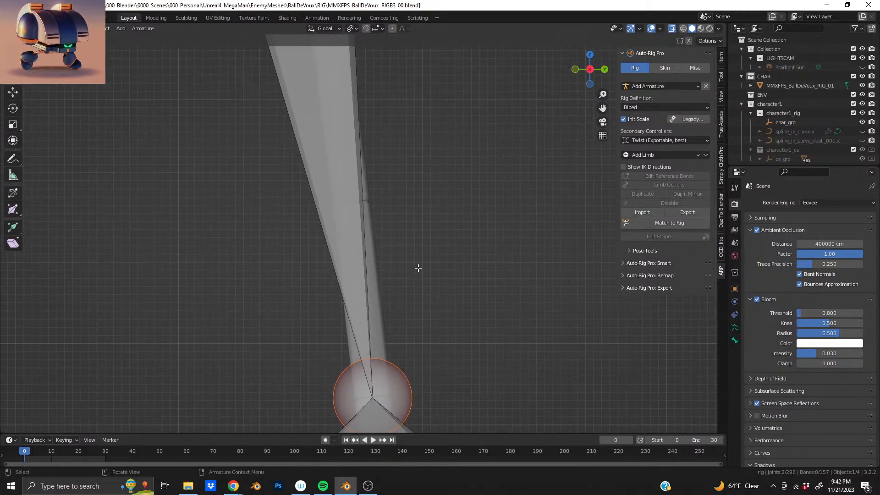
{"action": "key", "text": "g"}
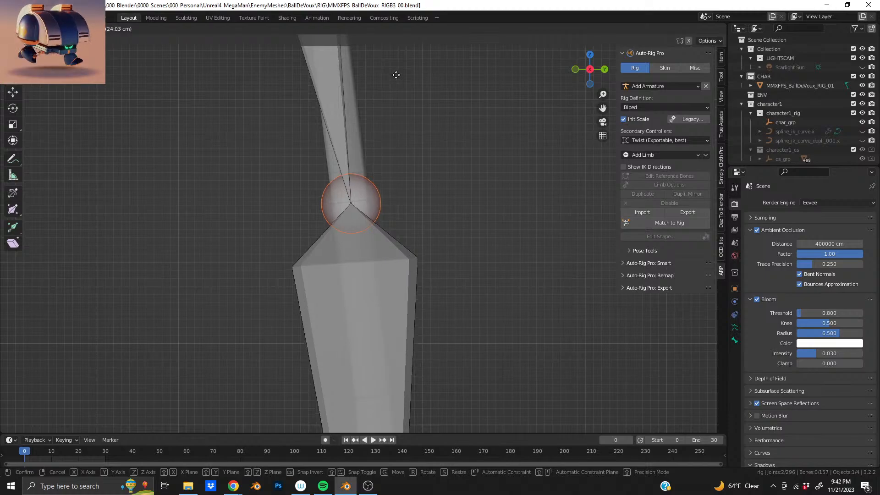
{"action": "left_click", "coordinate": [396, 75]}
{"action": "scroll", "coordinate": [393, 113], "scroll_direction": "down", "scroll_amount": 5}
{"action": "scroll", "coordinate": [377, 206], "scroll_direction": "up", "scroll_amount": 4}
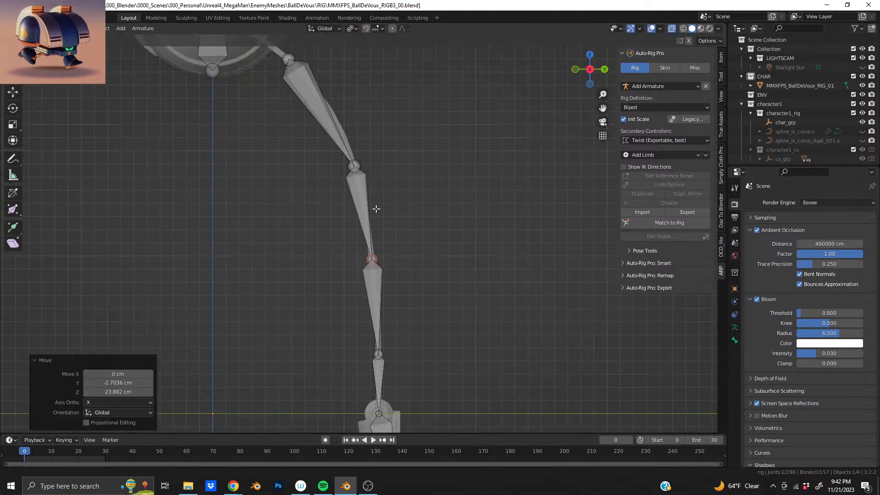
Move the joints between the first and second leg bones back up about -7.9 cm in Y and 22.7 cm in Z
{"action": "scroll", "coordinate": [361, 214], "scroll_direction": "down", "scroll_amount": 3}
{"action": "scroll", "coordinate": [367, 238], "scroll_direction": "up", "scroll_amount": 6}
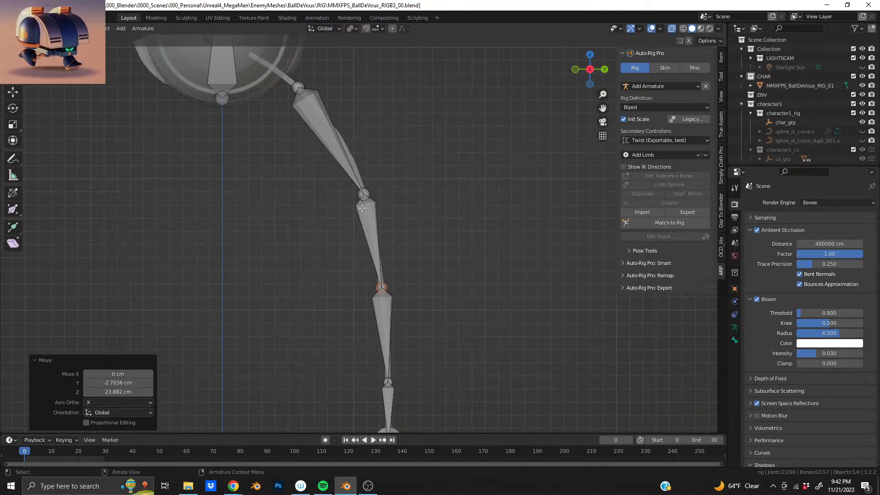
{"action": "scroll", "coordinate": [369, 247], "scroll_direction": "up", "scroll_amount": 2}
{"action": "left_click", "coordinate": [329, 222]}
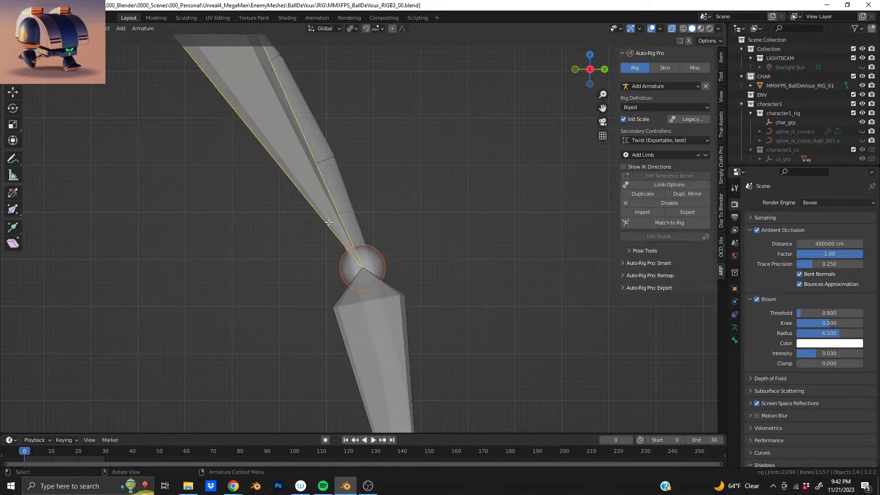
{"action": "key", "text": "g"}
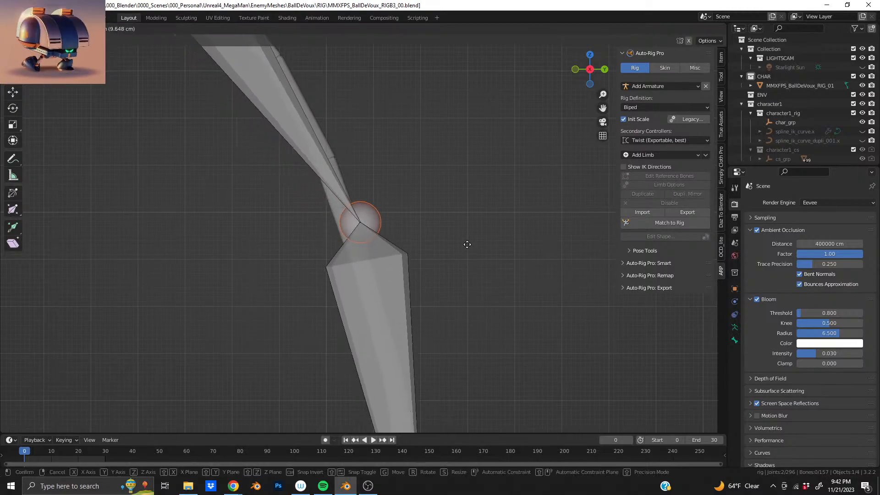
{"action": "left_click", "coordinate": [433, 189]}
{"action": "scroll", "coordinate": [378, 230], "scroll_direction": "down", "scroll_amount": 9}
{"action": "middle_click_drag", "start_coordinate": [381, 255], "coordinate": [381, 220], "text": "shift"}
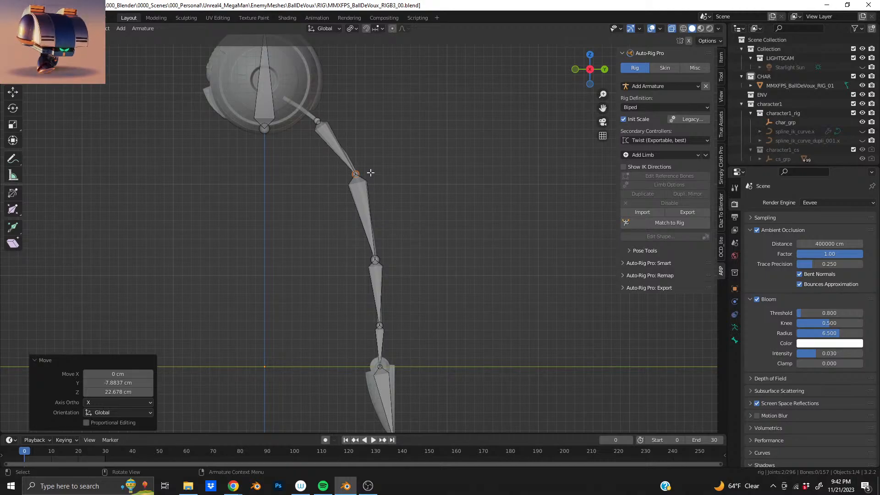
Undo and restore the last move of the joints between the first and second leg bones to compare both placements
{"action": "scroll", "coordinate": [370, 173], "scroll_direction": "up", "scroll_amount": 8}
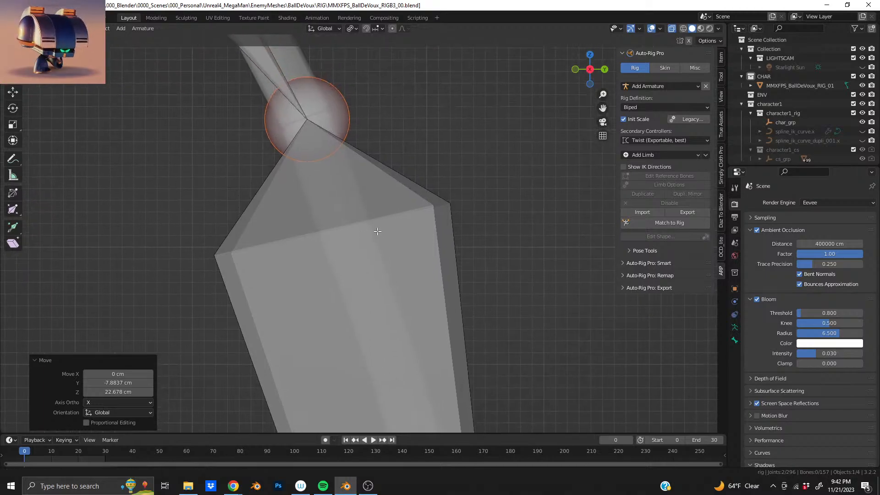
{"action": "middle_click_drag", "start_coordinate": [377, 231], "coordinate": [383, 240], "text": "shift"}
{"action": "scroll", "coordinate": [383, 240], "scroll_direction": "down", "scroll_amount": 8}
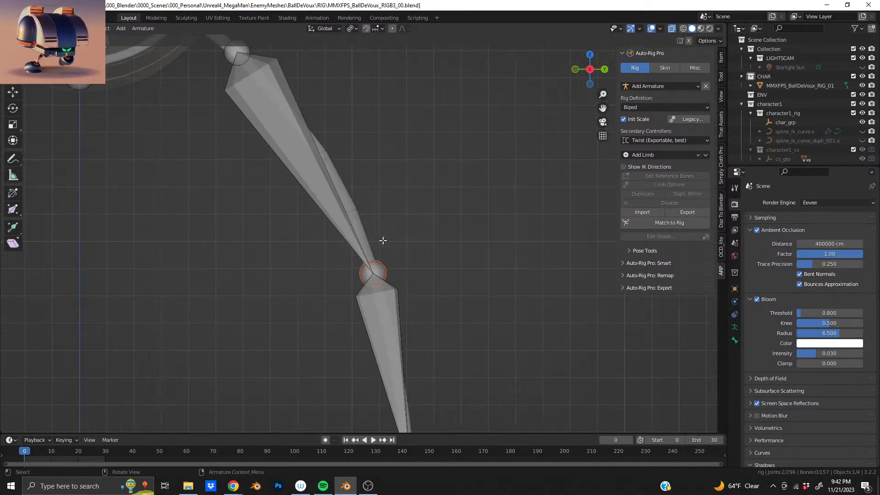
{"action": "scroll", "coordinate": [371, 248], "scroll_direction": "down", "scroll_amount": 2}
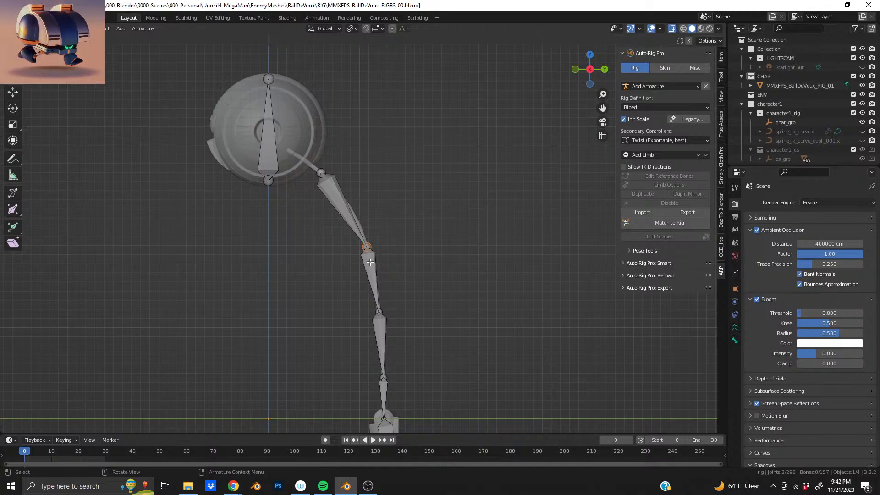
{"action": "key", "text": "ctrl+z"}
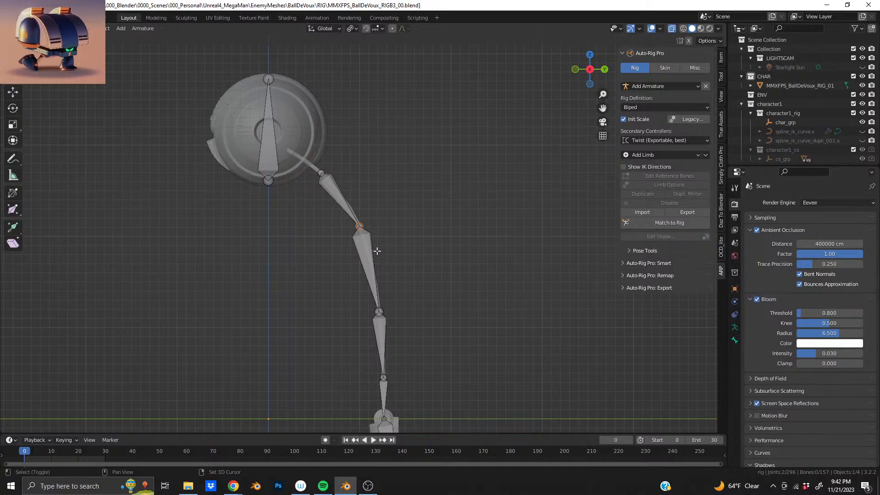
{"action": "middle_click_drag", "start_coordinate": [372, 255], "coordinate": [372, 254], "text": "shift"}
{"action": "mouse_move", "coordinate": [388, 250]}
{"action": "middle_mouse_down", "text": "shift"}
{"action": "mouse_move", "coordinate": [385, 262]}
{"action": "mouse_move", "coordinate": [399, 247]}
{"action": "mouse_move", "coordinate": [390, 246]}
{"action": "middle_mouse_up", "text": "shift"}
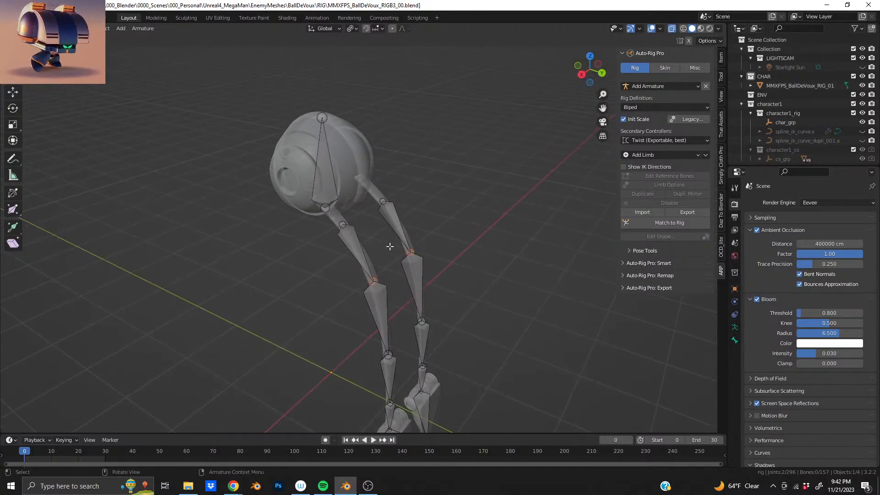
Parent the first bone of each leg to the body bone, keeping the bones in their positions
{"action": "scroll", "coordinate": [356, 248], "scroll_direction": "up", "scroll_amount": 4}
{"action": "left_click", "coordinate": [356, 249]}
{"action": "left_click", "coordinate": [294, 147], "text": "shift"}
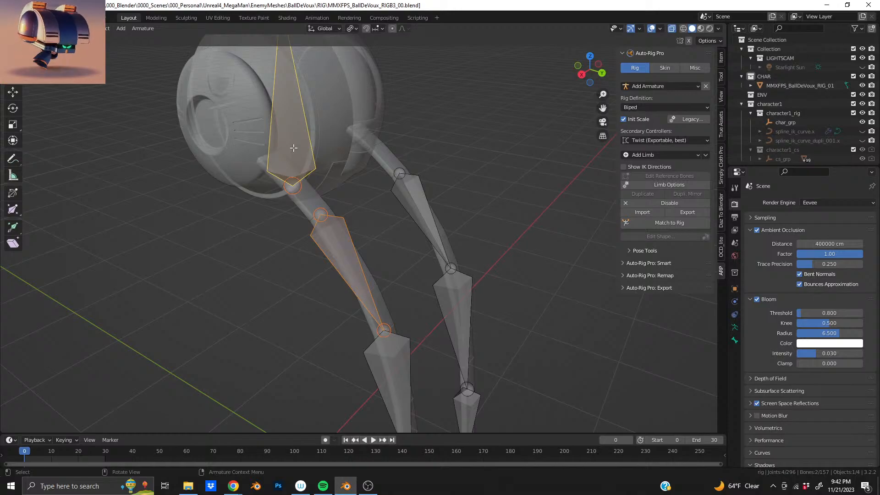
{"action": "key", "text": "ctrl+p"}
{"action": "left_click", "coordinate": [294, 147]}
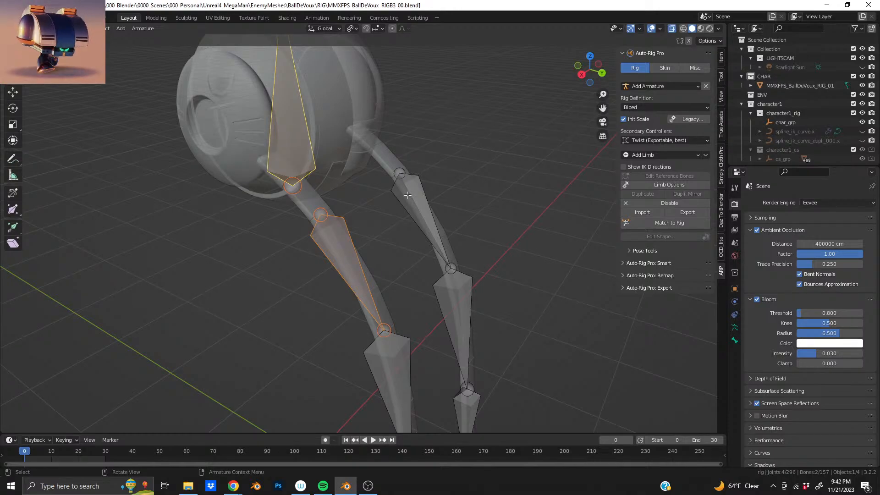
{"action": "left_click", "coordinate": [390, 182]}
{"action": "left_click", "coordinate": [298, 123], "text": "shift"}
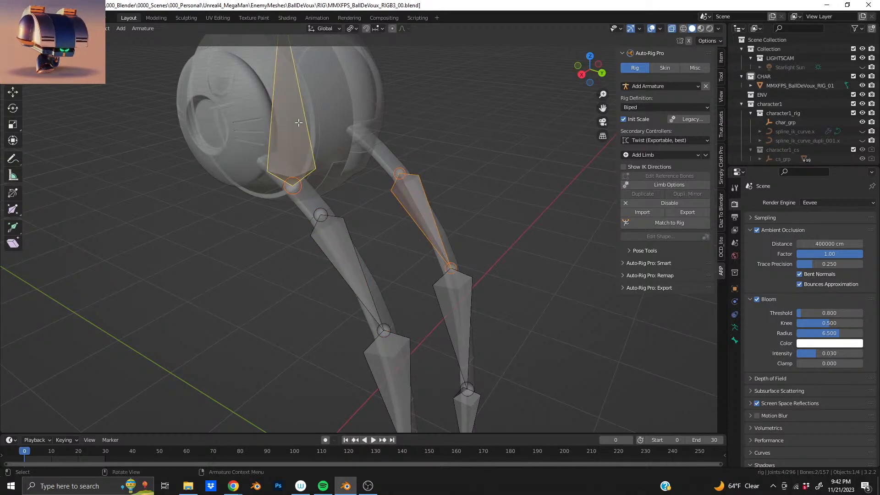
{"action": "key", "text": "ctrl+p"}
{"action": "left_click", "coordinate": [300, 122]}
Save the blend file and turn off X-ray display in the viewport
{"action": "middle_click_drag", "start_coordinate": [461, 152], "coordinate": [409, 207]}
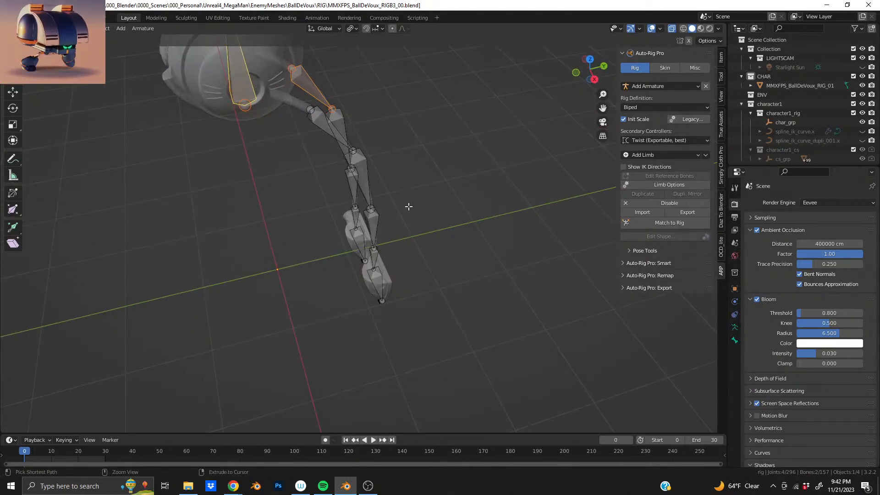
{"action": "key", "text": "ctrl+s"}
{"action": "left_click", "coordinate": [672, 29]}
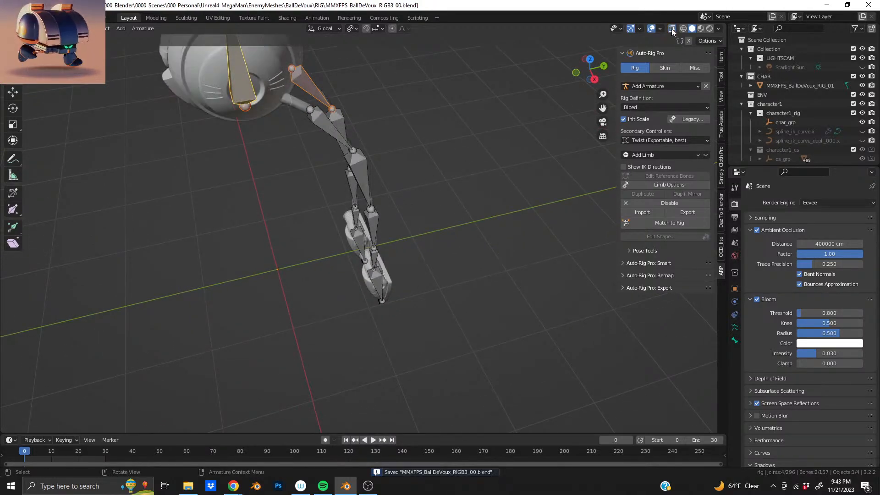
Examine how the leg bones and the body bone line up with the solid mesh from several angles
{"action": "middle_click_drag", "start_coordinate": [343, 163], "coordinate": [464, 151]}
{"action": "scroll", "coordinate": [456, 145], "scroll_direction": "down", "scroll_amount": 2}
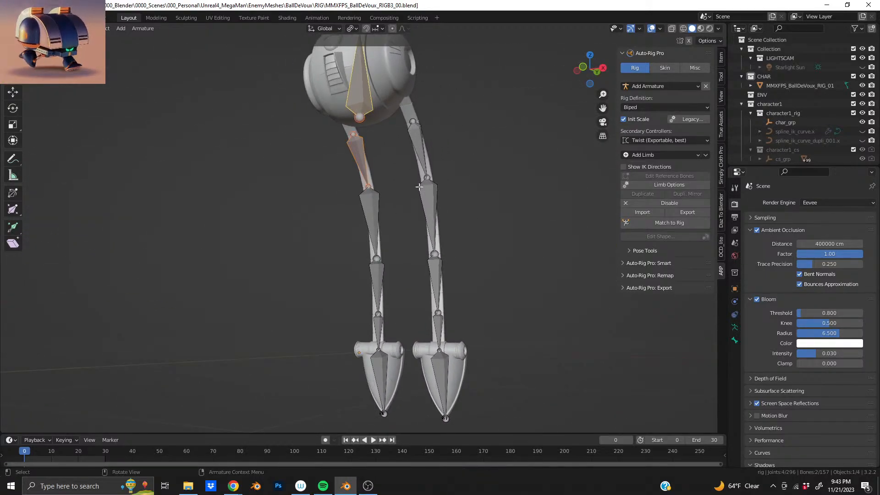
{"action": "middle_click_drag", "start_coordinate": [420, 187], "coordinate": [371, 247], "text": "shift"}
{"action": "scroll", "coordinate": [367, 238], "scroll_direction": "up", "scroll_amount": 3}
{"action": "middle_click_drag", "start_coordinate": [325, 117], "coordinate": [214, 217], "text": "shift"}
{"action": "scroll", "coordinate": [327, 182], "scroll_direction": "down", "scroll_amount": 4}
{"action": "scroll", "coordinate": [320, 184], "scroll_direction": "up", "scroll_amount": 4}
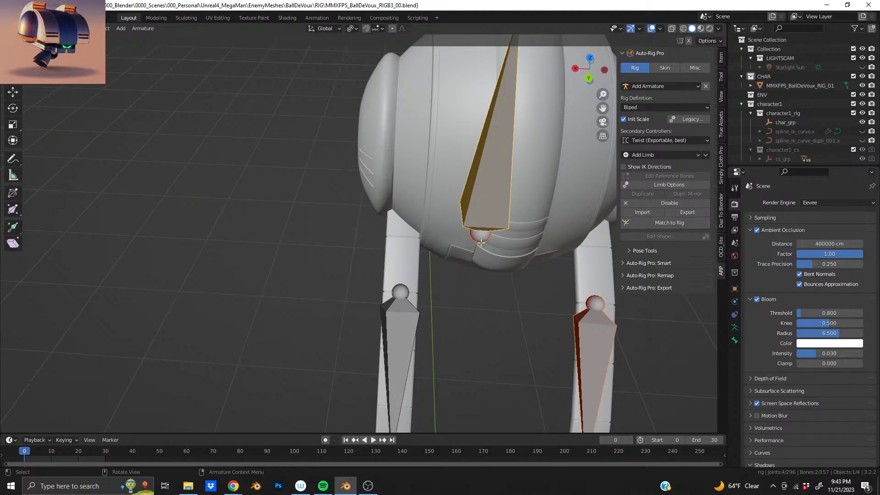
{"action": "middle_click_drag", "start_coordinate": [459, 250], "coordinate": [442, 209]}
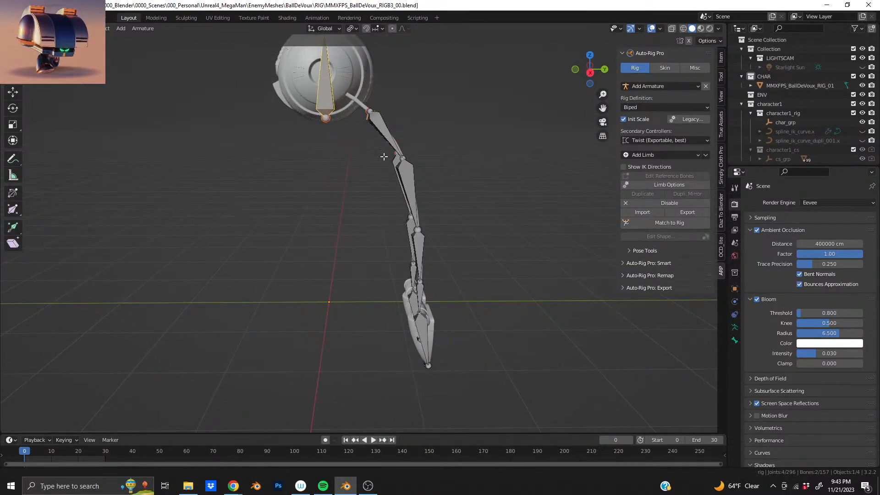
In side view, move the body bone's lower joint about 48 cm towards the point where the legs attach
{"action": "middle_click_drag", "start_coordinate": [384, 157], "coordinate": [371, 228], "text": "alt"}
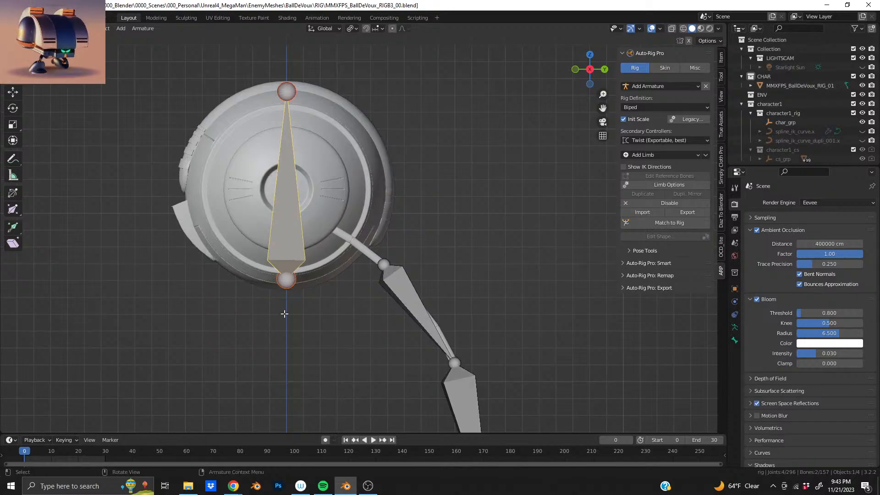
{"action": "left_click", "coordinate": [282, 281]}
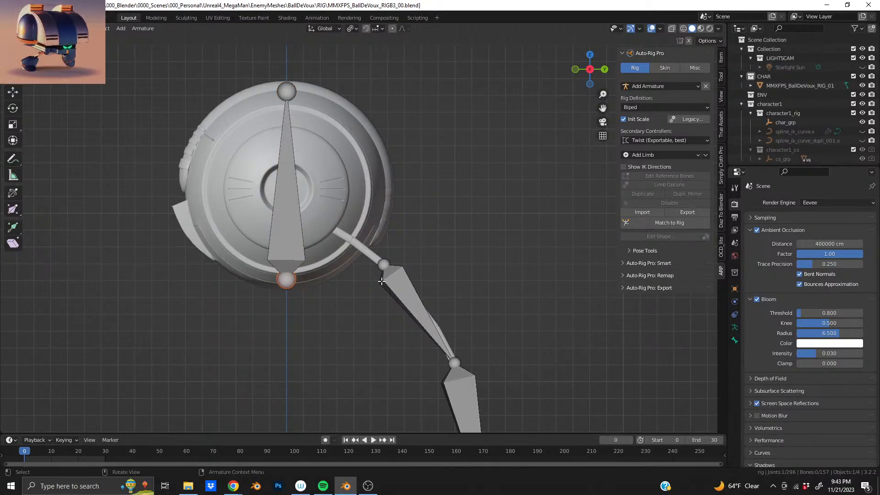
{"action": "key", "text": "g"}
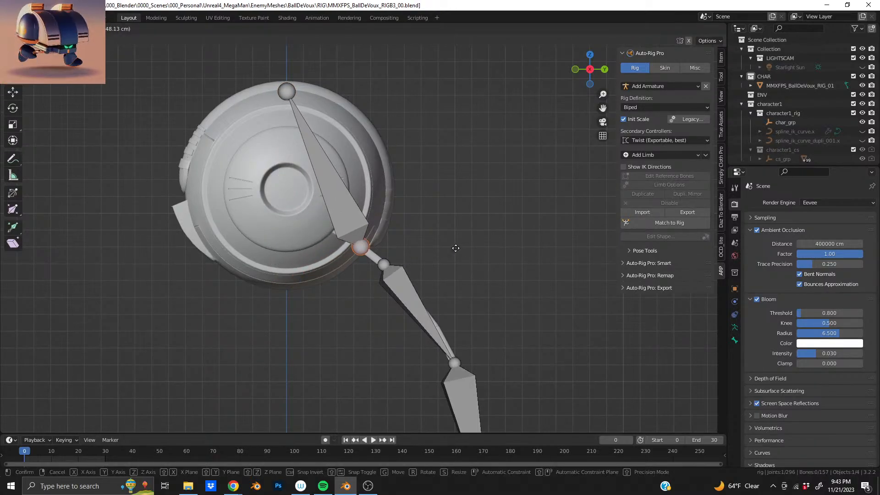
{"action": "left_click", "coordinate": [455, 248]}
Move the body bone's upper joint about -45.2 cm in Y and -21 cm in Z so the bone slants across the body
{"action": "left_click", "coordinate": [283, 91]}
{"action": "key", "text": "g"}
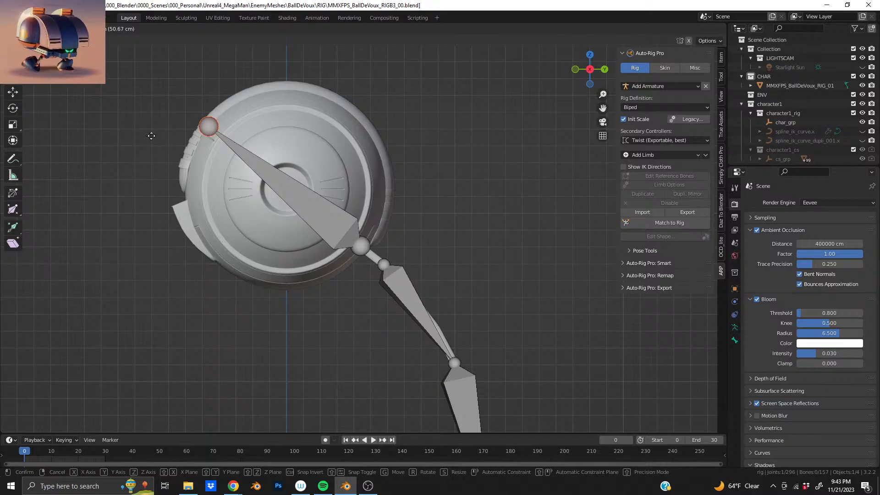
{"action": "left_click", "coordinate": [151, 136]}
Try a small nudge of the body bone's upper joint and undo it
{"action": "mouse_move", "coordinate": [339, 205]}
{"action": "middle_mouse_down"}
{"action": "mouse_move", "coordinate": [275, 224]}
{"action": "mouse_move", "coordinate": [226, 258]}
{"action": "mouse_move", "coordinate": [340, 208]}
{"action": "middle_mouse_up"}
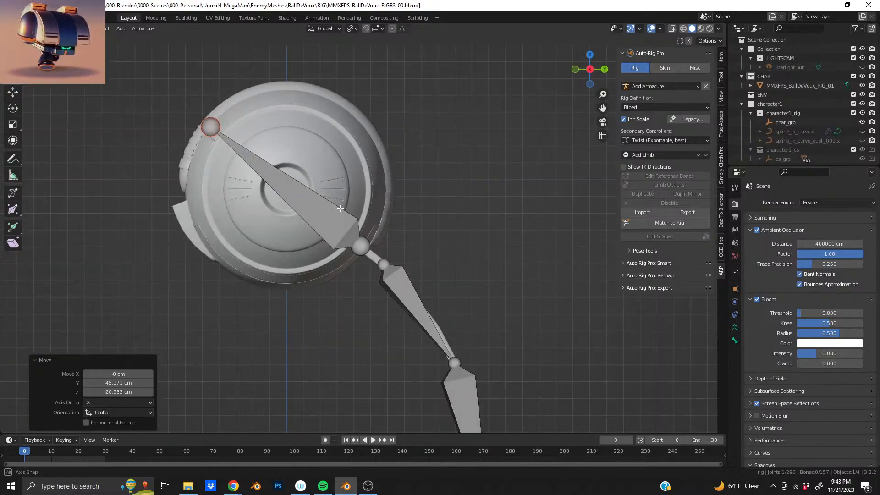
{"action": "key", "text": "g"}
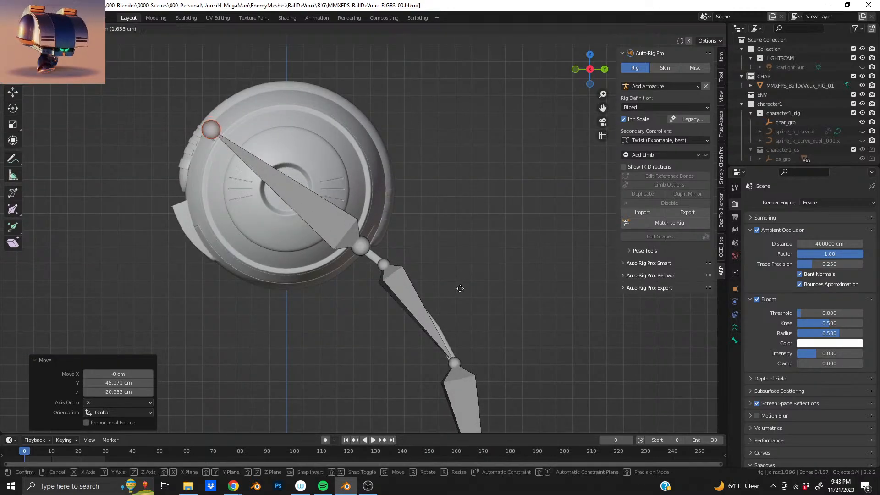
{"action": "left_click", "coordinate": [464, 293]}
{"action": "key", "text": "ctrl+z"}
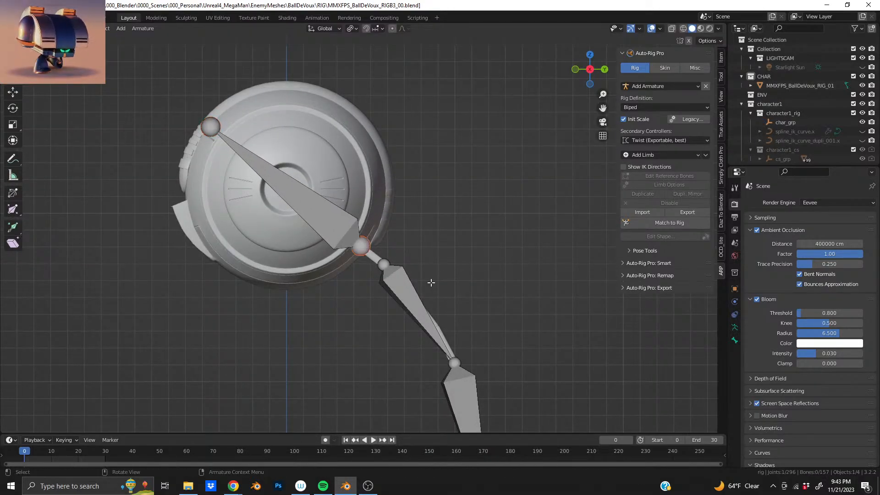
Shift the body bone's lower joint closer to the legs, about 3 cm in Y and -2.7 cm in Z
{"action": "key", "text": "g"}
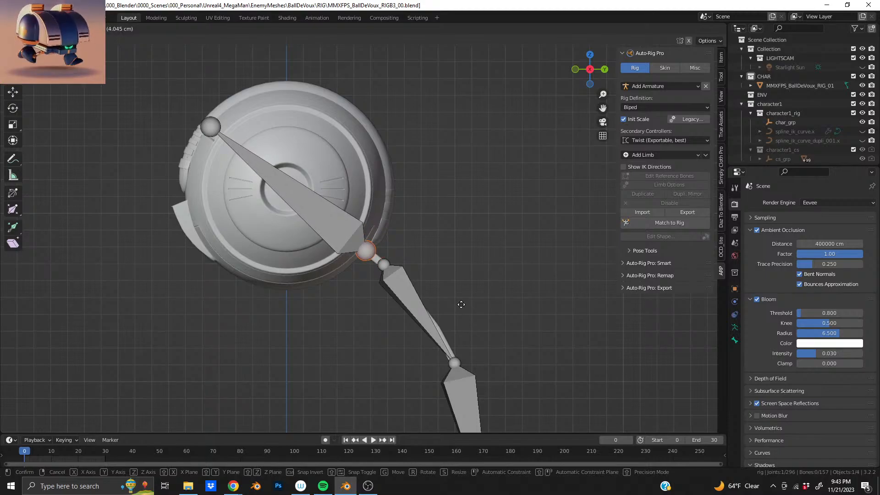
{"action": "left_click", "coordinate": [462, 304]}
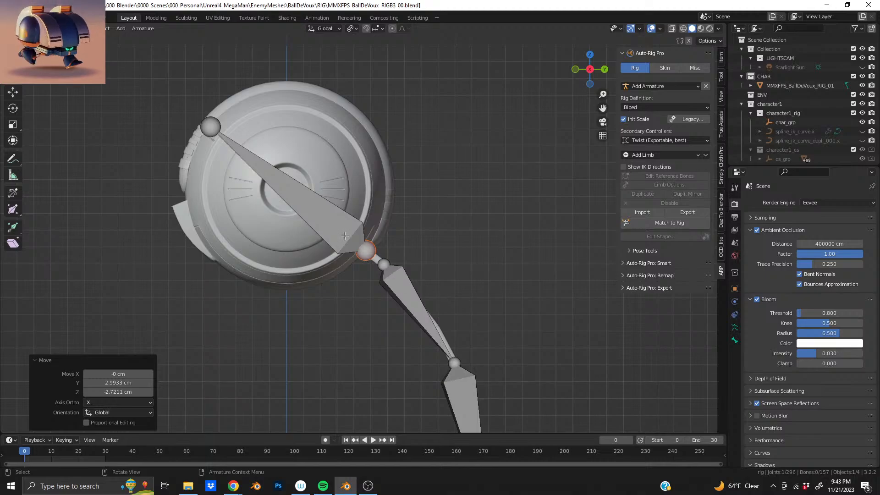
Inspect the slanted body bone and its alignment with the upper leg bones and the mesh from the side and at an angle
{"action": "middle_click_drag", "start_coordinate": [345, 236], "coordinate": [260, 274]}
{"action": "middle_click_drag", "start_coordinate": [390, 253], "coordinate": [503, 226]}
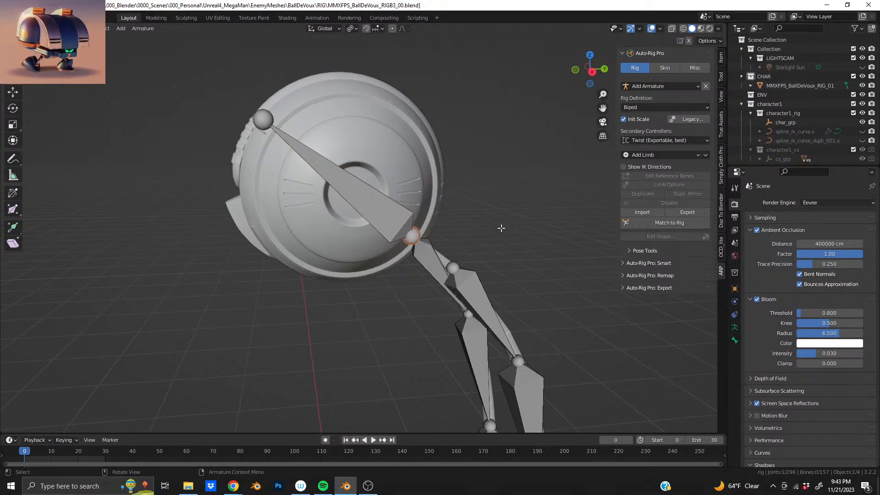
{"action": "middle_click_drag", "start_coordinate": [399, 214], "coordinate": [409, 199]}
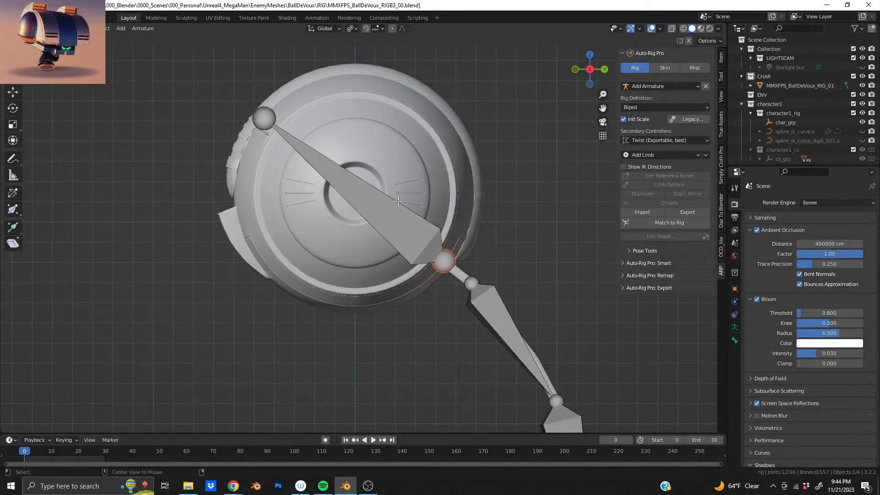
{"action": "middle_click_drag", "start_coordinate": [454, 259], "coordinate": [411, 226], "text": "shift"}
{"action": "scroll", "coordinate": [410, 226], "scroll_direction": "down", "scroll_amount": 6}
{"action": "middle_click_drag", "start_coordinate": [353, 273], "coordinate": [354, 225], "text": "shift"}
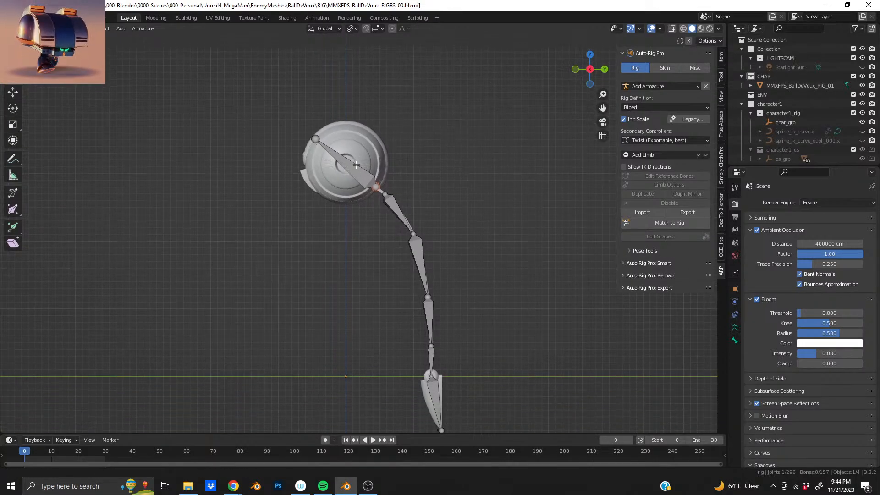
{"action": "scroll", "coordinate": [342, 140], "scroll_direction": "up", "scroll_amount": 4}
{"action": "middle_click_drag", "start_coordinate": [358, 139], "coordinate": [433, 153]}
{"action": "scroll", "coordinate": [326, 244], "scroll_direction": "up", "scroll_amount": 1}
{"action": "middle_click_drag", "start_coordinate": [314, 155], "coordinate": [351, 168], "text": "shift"}
{"action": "scroll", "coordinate": [349, 237], "scroll_direction": "down", "scroll_amount": 4}
{"action": "scroll", "coordinate": [379, 210], "scroll_direction": "down", "scroll_amount": 8}
{"action": "scroll", "coordinate": [350, 167], "scroll_direction": "up", "scroll_amount": 4}
{"action": "middle_click_drag", "start_coordinate": [367, 246], "coordinate": [383, 276]}
{"action": "scroll", "coordinate": [383, 276], "scroll_direction": "up", "scroll_amount": 1}
{"action": "middle_click_drag", "start_coordinate": [330, 97], "coordinate": [358, 168], "text": "shift"}
{"action": "scroll", "coordinate": [358, 168], "scroll_direction": "up", "scroll_amount": 2}
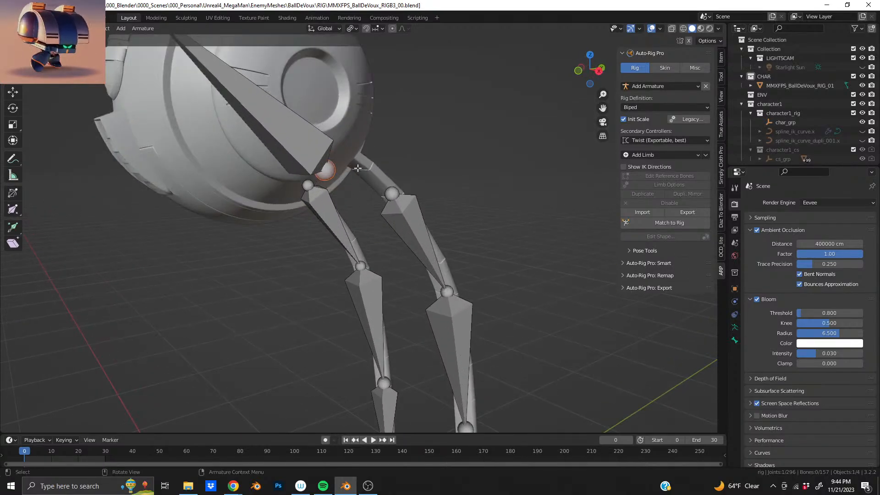
Generate the control rig from the edited reference bones with Match to Rig
{"action": "scroll", "coordinate": [366, 155], "scroll_direction": "down", "scroll_amount": 4}
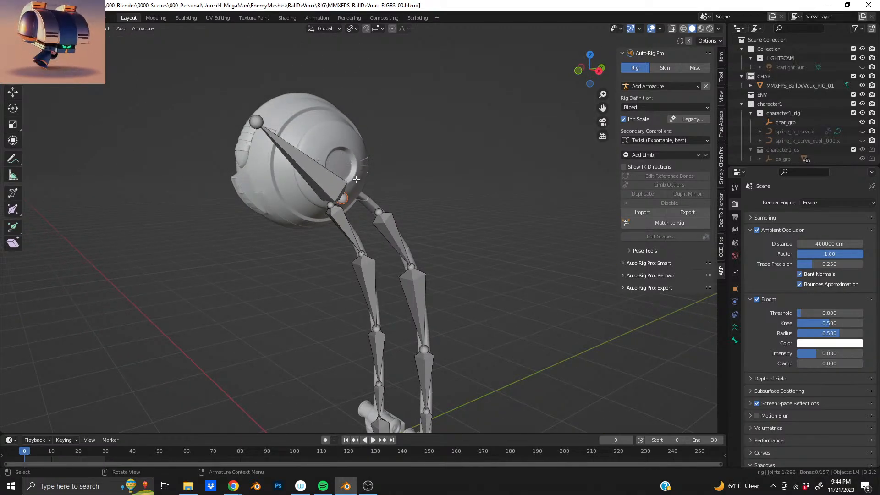
{"action": "left_click", "coordinate": [679, 224]}
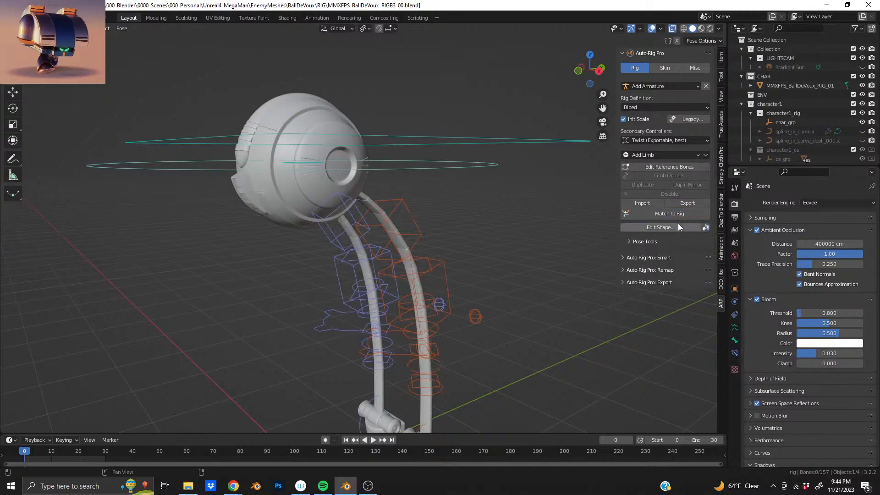
{"action": "middle_click_drag", "start_coordinate": [445, 275], "coordinate": [372, 185]}
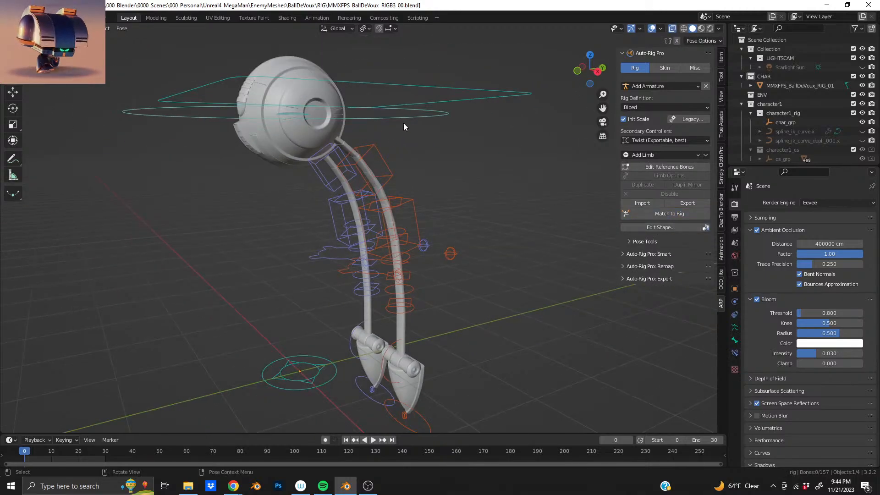
Try moving the body's square controller to test how the leg controls follow
{"action": "middle_click_drag", "start_coordinate": [332, 120], "coordinate": [359, 128]}
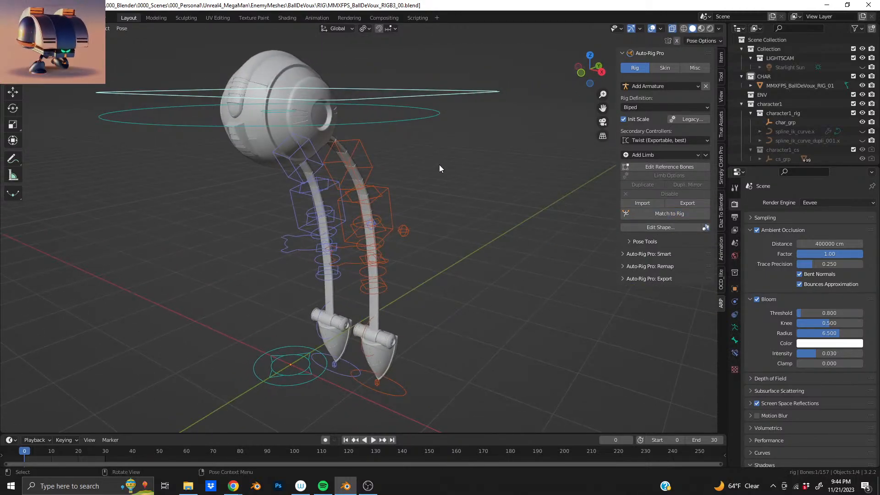
{"action": "key", "text": "g"}
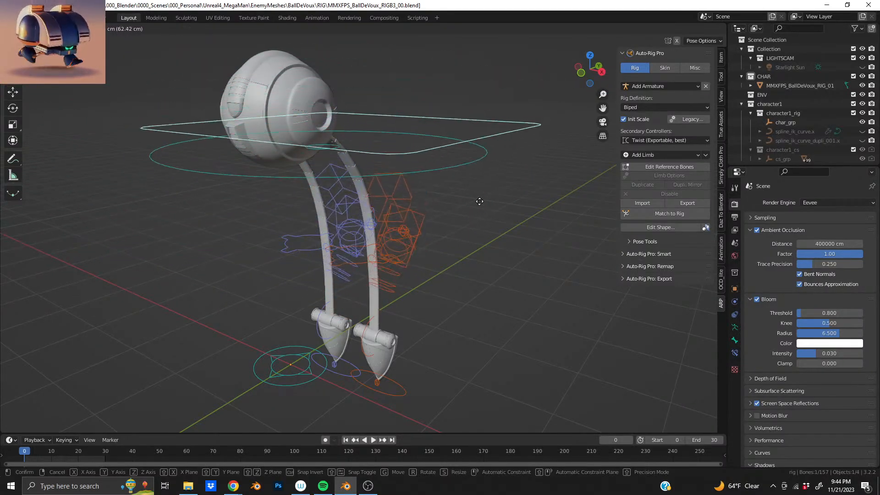
{"action": "left_click", "coordinate": [479, 201]}
Try moving one foot's IK controller away from the leg and undo the move
{"action": "middle_click_drag", "start_coordinate": [420, 326], "coordinate": [356, 373]}
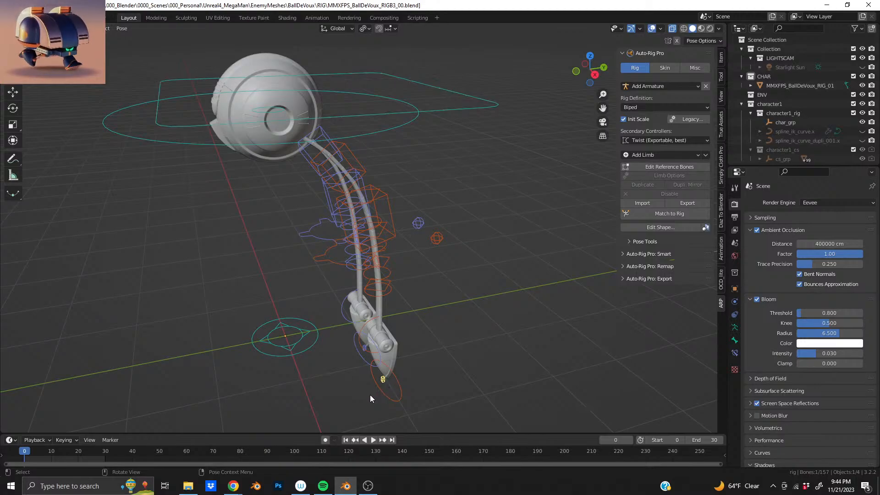
{"action": "key", "text": "g"}
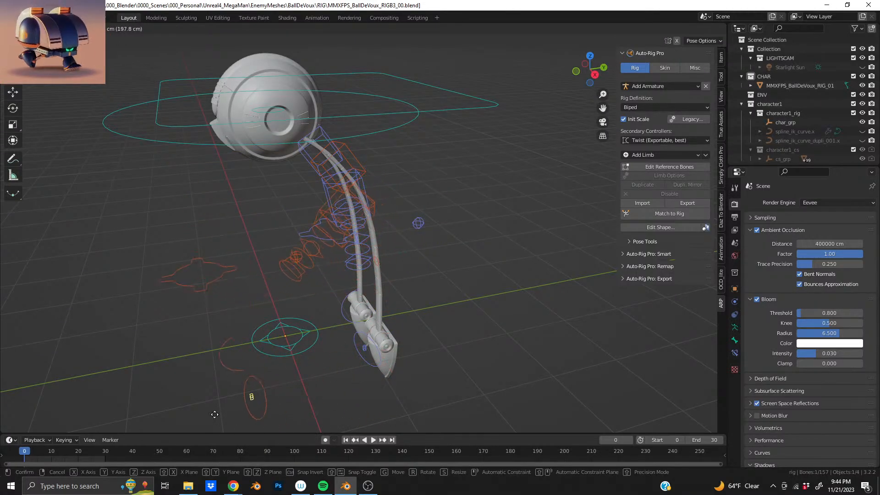
{"action": "left_click", "coordinate": [214, 405]}
{"action": "key", "text": "ctrl+z"}
Switch to Object Mode and select the MMXFPS_BallDeVoux_RIG_01 mesh together with the rig, keeping the rig active
{"action": "middle_click_drag", "start_coordinate": [305, 229], "coordinate": [312, 319], "text": "shift"}
{"action": "scroll", "coordinate": [293, 266], "scroll_direction": "up", "scroll_amount": 3}
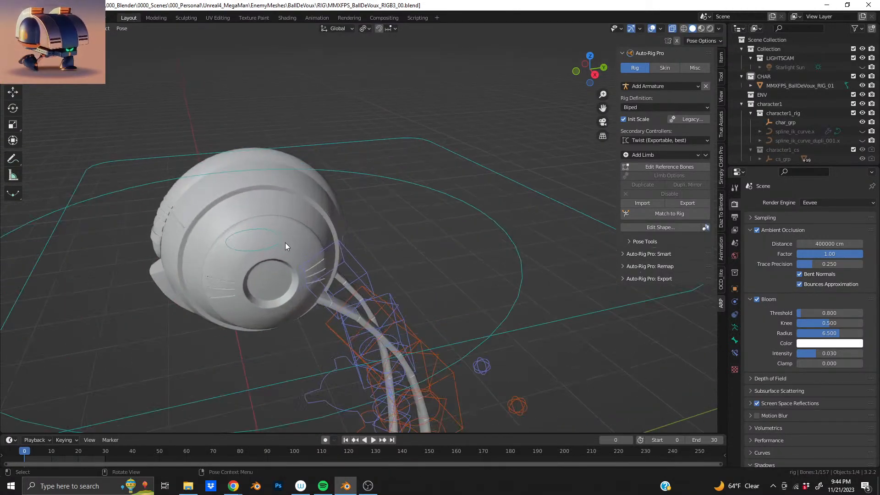
{"action": "middle_click_drag", "start_coordinate": [285, 243], "coordinate": [304, 109]}
{"action": "scroll", "coordinate": [367, 137], "scroll_direction": "down", "scroll_amount": 3}
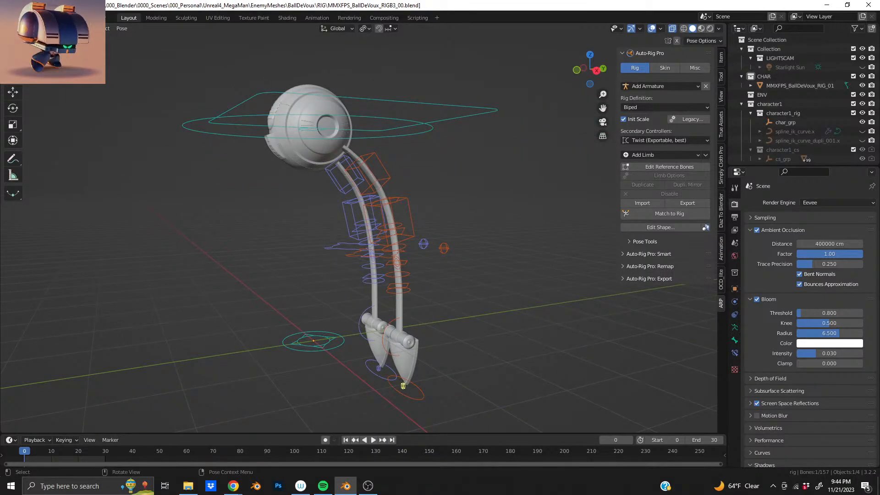
{"action": "key", "text": "ctrl+Tab"}
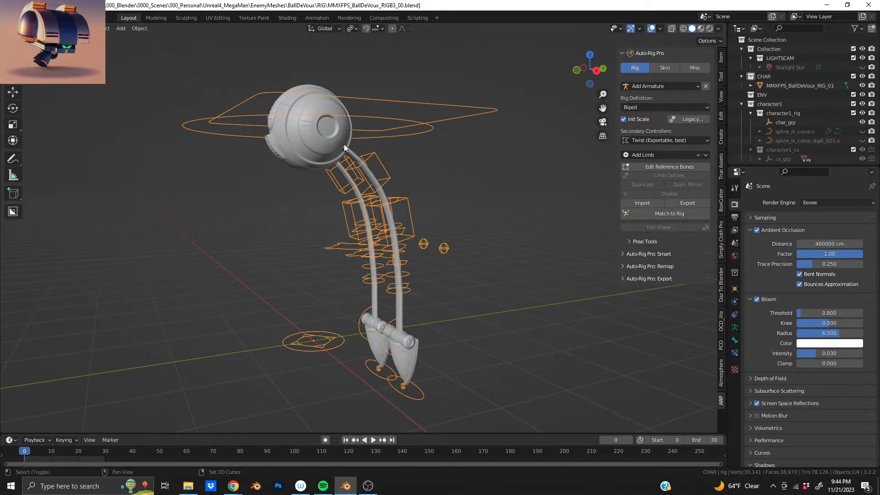
{"action": "left_click", "coordinate": [345, 143], "text": "shift"}
{"action": "left_click", "coordinate": [449, 117], "text": "shift"}
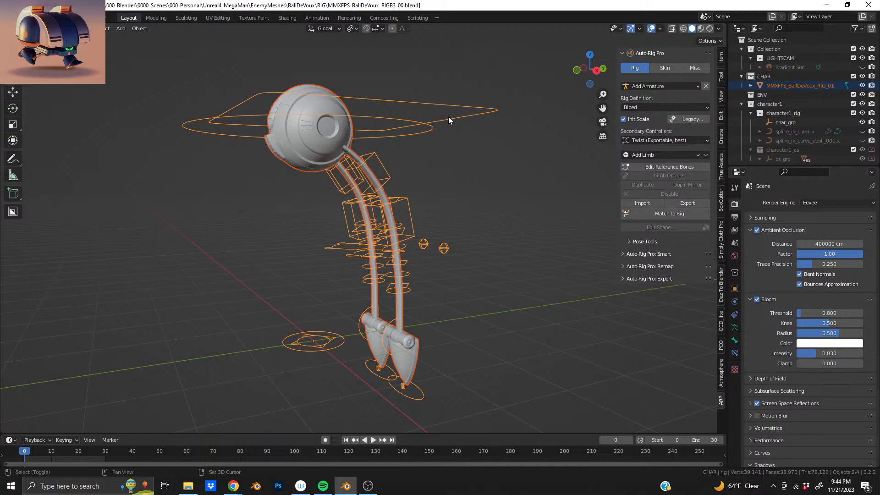
Bind the mesh to the rig with Scale Fix enabled and the head, twist, hips and heels weight refinements disabled
{"action": "left_click", "coordinate": [669, 72]}
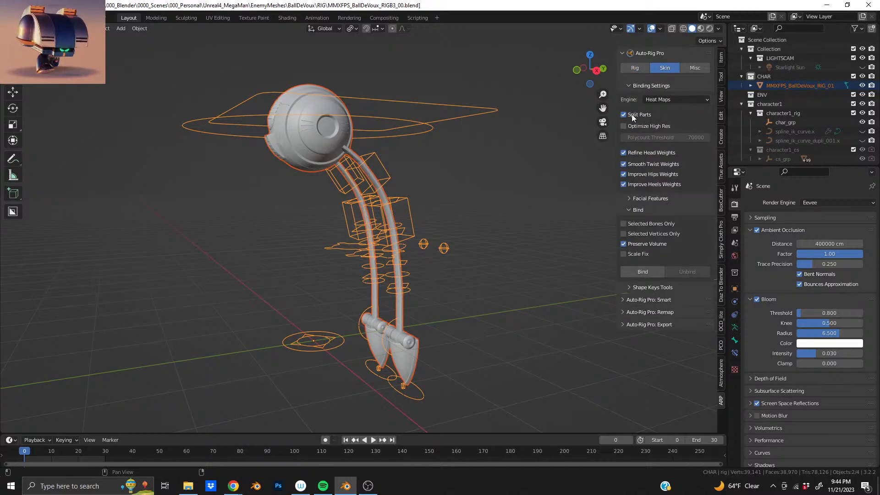
{"action": "left_click_drag", "start_coordinate": [623, 153], "coordinate": [622, 181]}
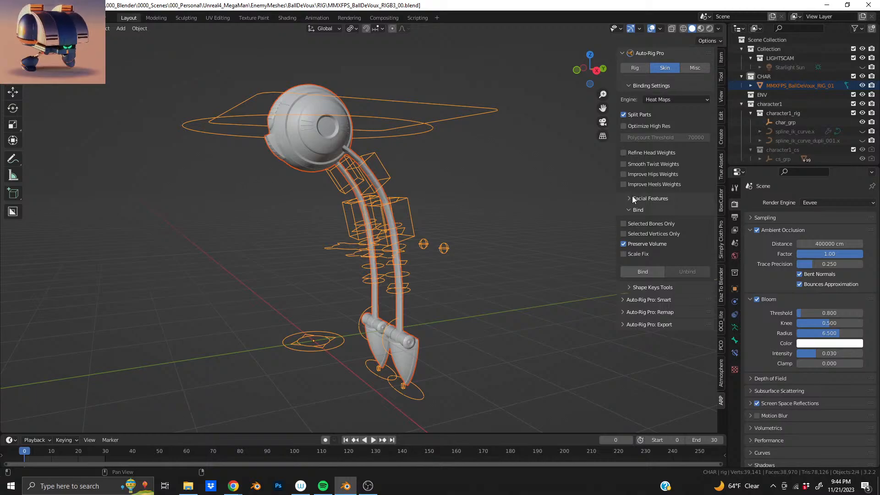
{"action": "left_click", "coordinate": [624, 254]}
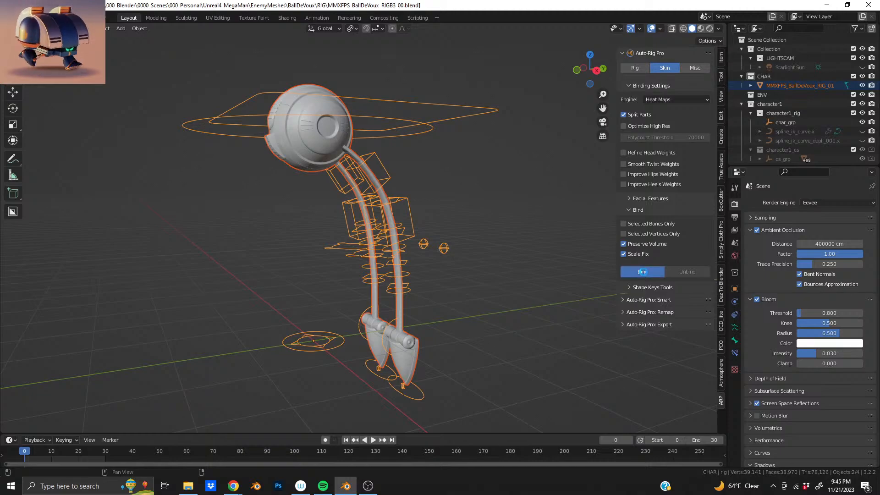
{"action": "left_click", "coordinate": [643, 272]}
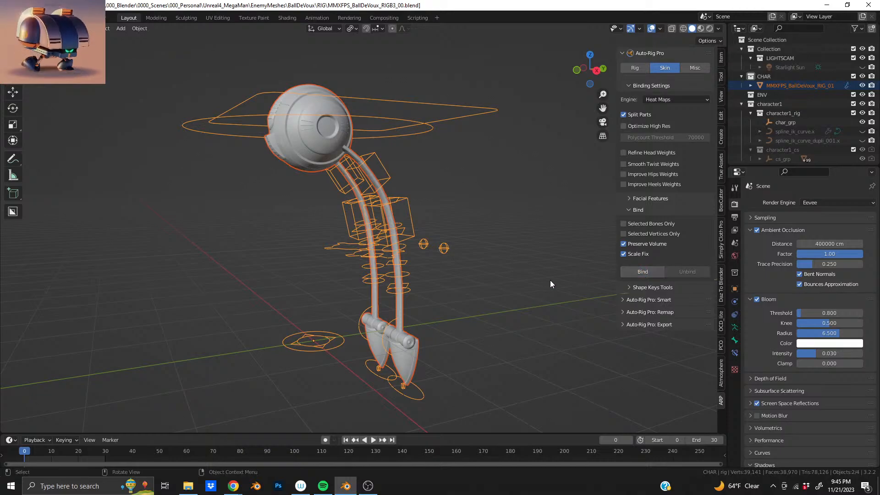
Select only the rig and enter Pose Mode, ready to test the feet
{"action": "left_click", "coordinate": [362, 251]}
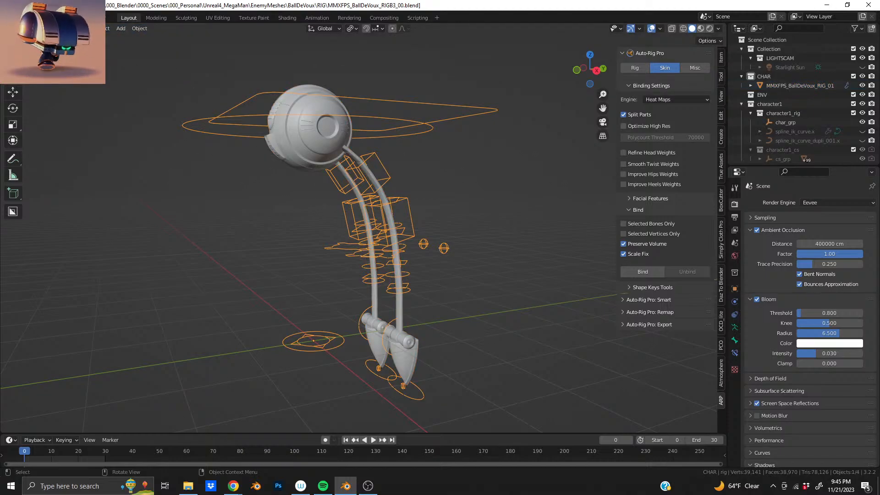
{"action": "key", "text": "ctrl+Tab"}
{"action": "middle_click_drag", "start_coordinate": [419, 352], "coordinate": [393, 305], "text": "shift"}
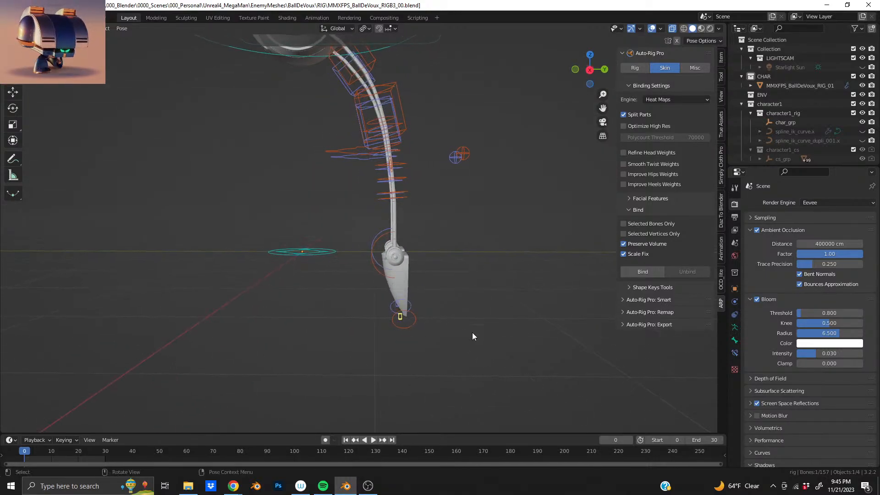
Try moving one foot's controller to test the bound leg's deformation, and undo the move
{"action": "key", "text": "g"}
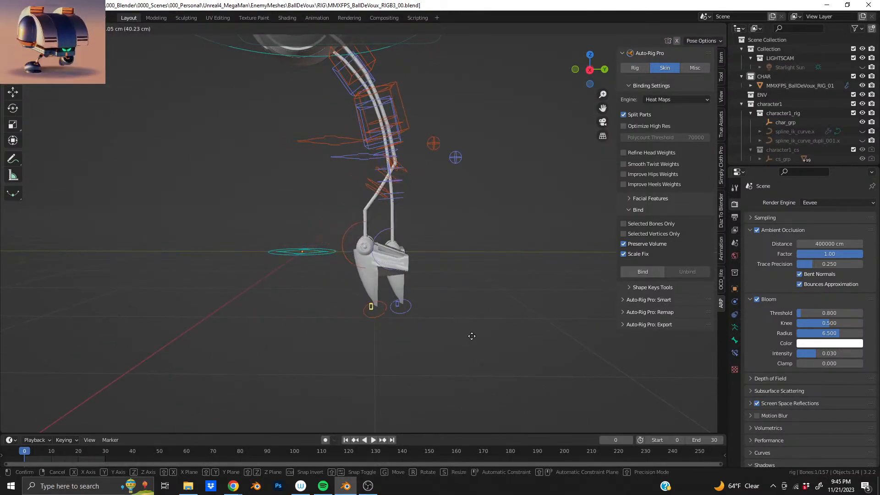
{"action": "left_click", "coordinate": [439, 360]}
{"action": "middle_click_drag", "start_coordinate": [439, 360], "coordinate": [376, 279]}
{"action": "scroll", "coordinate": [398, 292], "scroll_direction": "down", "scroll_amount": 4}
{"action": "key", "text": "ctrl+z"}
Try rotating the curved controller around the ankle in side view and undo the rotation
{"action": "key", "text": "r"}
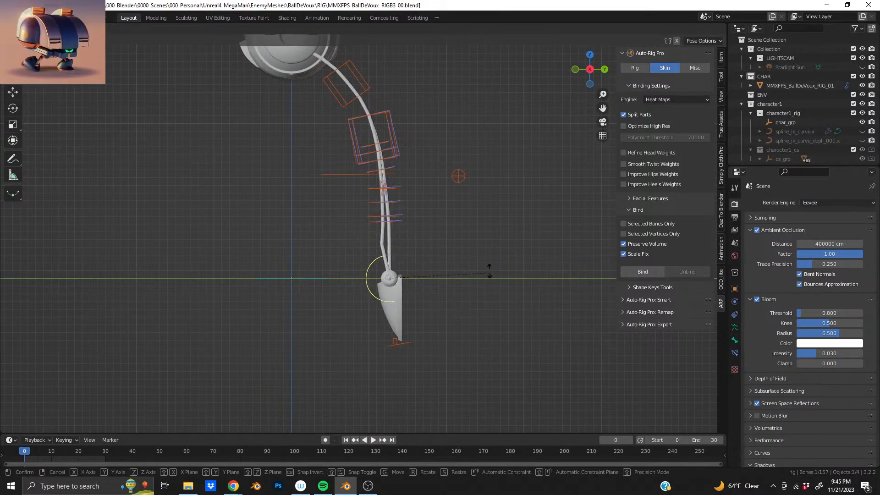
{"action": "left_click", "coordinate": [423, 353]}
{"action": "key", "text": "ctrl+z"}
{"action": "middle_click_drag", "start_coordinate": [396, 340], "coordinate": [418, 299]}
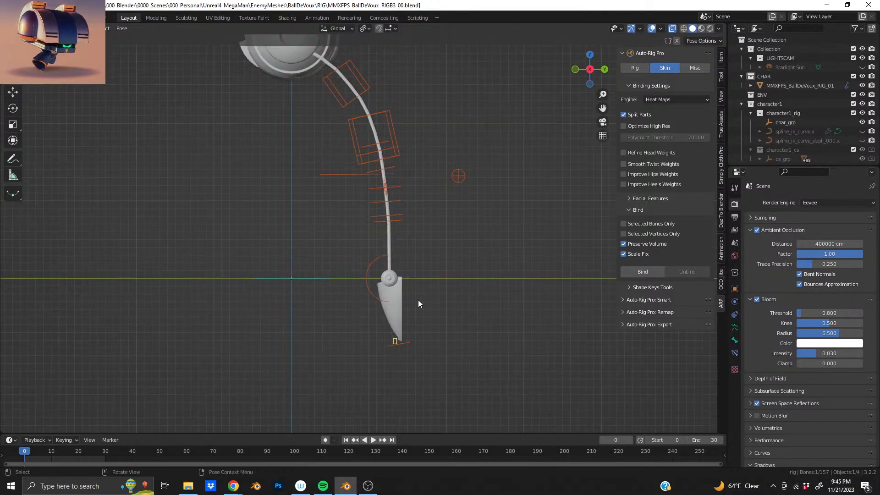
Rotate one foot's controller 87.8° in side view and reposition the foot in front of the other
{"action": "key", "text": "r"}
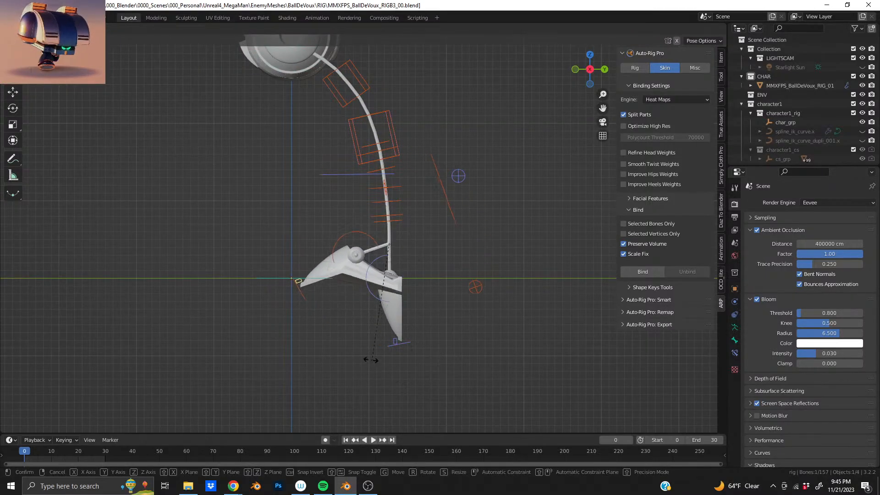
{"action": "left_click", "coordinate": [366, 301]}
{"action": "key", "text": "g"}
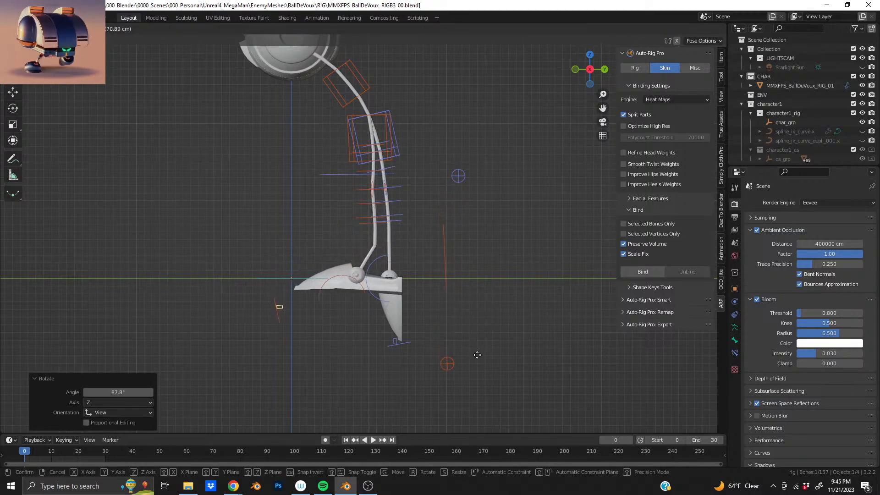
{"action": "left_click", "coordinate": [470, 320]}
Try lowering the body with its square controller to test how both legs bend
{"action": "middle_click_drag", "start_coordinate": [359, 237], "coordinate": [348, 215]}
{"action": "left_click", "coordinate": [411, 120]}
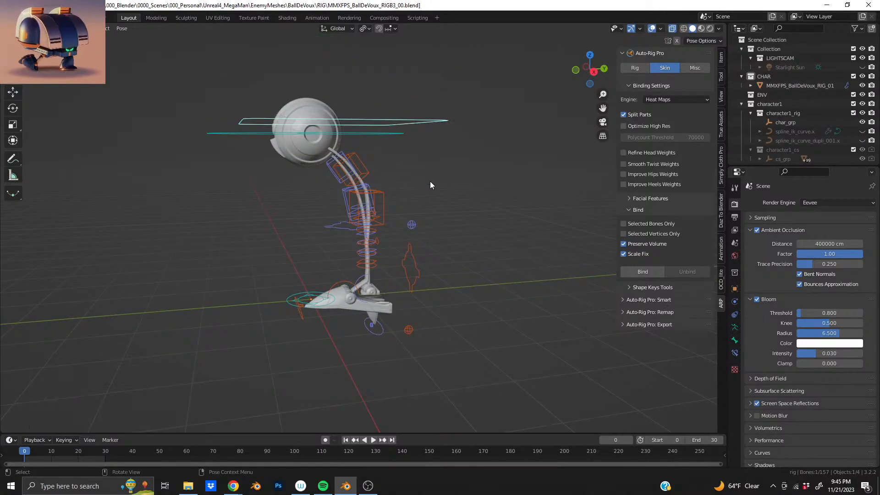
{"action": "key", "text": "g"}
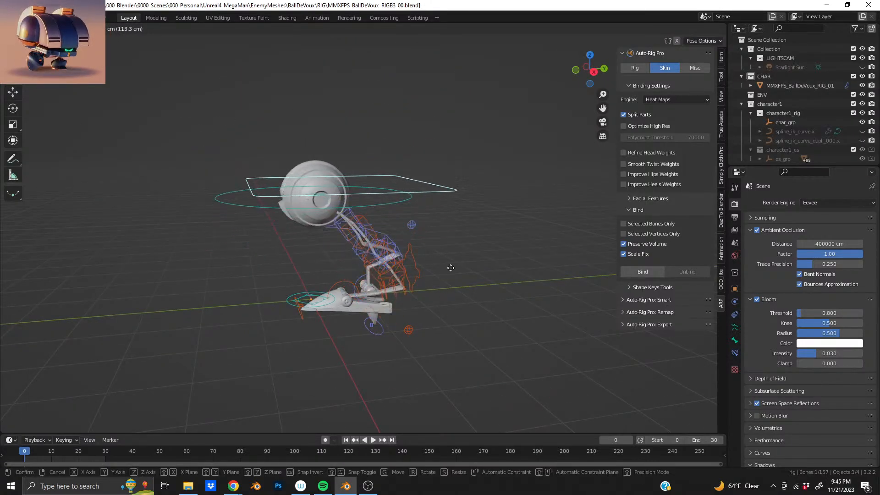
{"action": "left_click", "coordinate": [472, 211]}
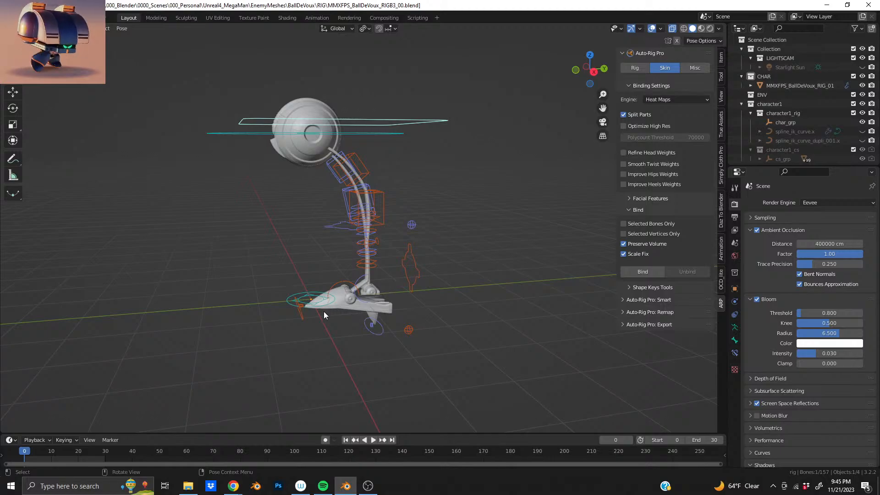
Set 3 Bones IK to 1.000 on the rotated foot's controller
{"action": "middle_click_drag", "start_coordinate": [342, 288], "coordinate": [411, 286]}
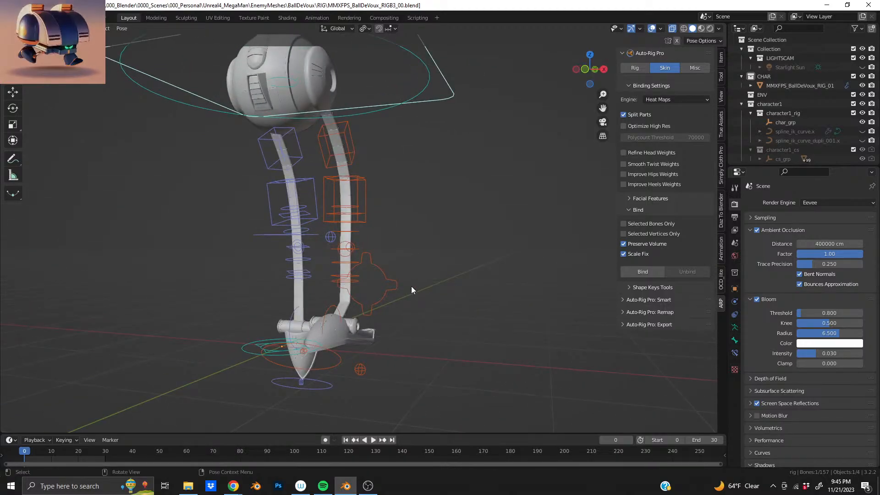
{"action": "left_click", "coordinate": [304, 349]}
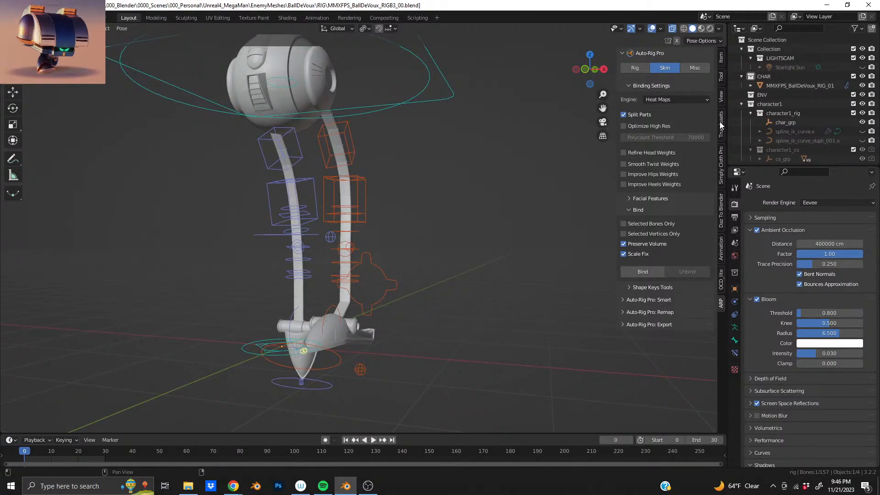
{"action": "left_click", "coordinate": [718, 82]}
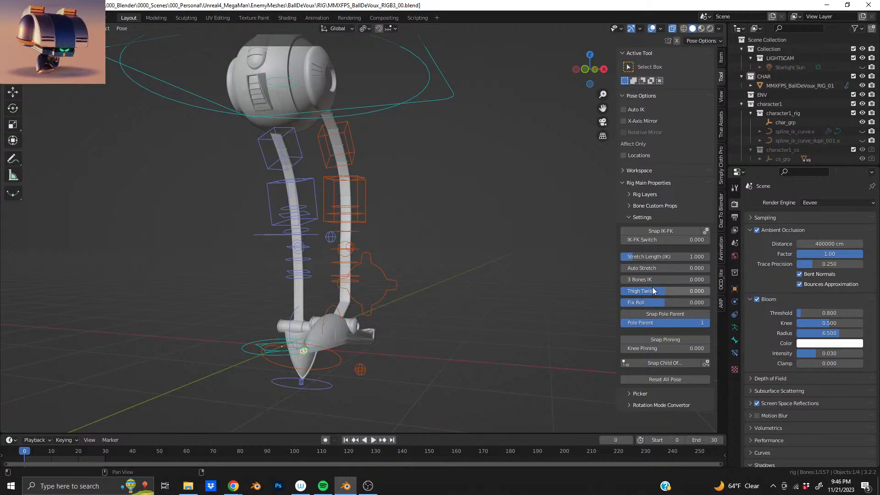
{"action": "left_click_drag", "start_coordinate": [653, 280], "coordinate": [687, 279]}
Move the rotated foot's controller in side view to pose the leg with three-bone IK
{"action": "middle_click_drag", "start_coordinate": [504, 310], "coordinate": [313, 303]}
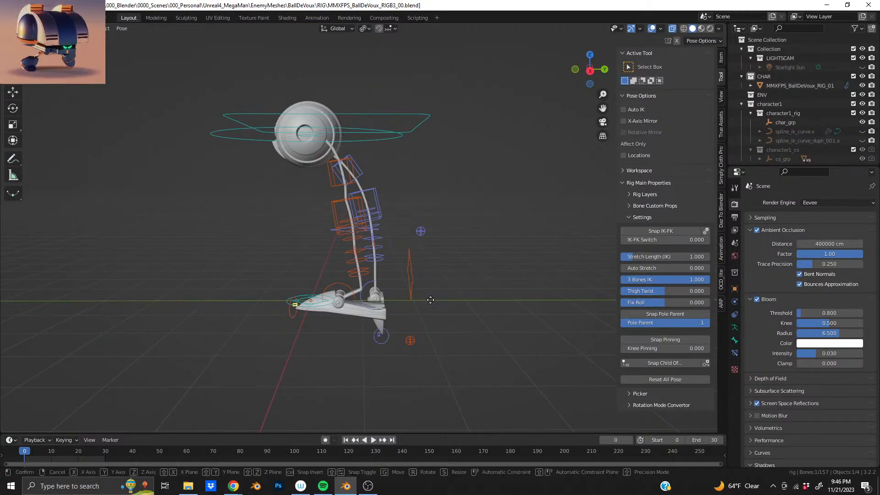
{"action": "key", "text": "g"}
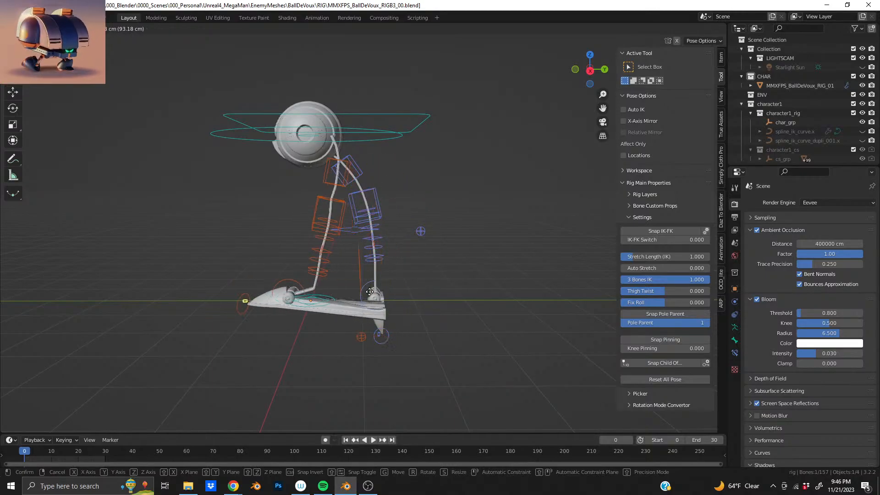
{"action": "left_click", "coordinate": [373, 215]}
Move the body's square controller about -44 cm in X, 86.1 cm in Y and -32.2 cm in Z
{"action": "middle_click_drag", "start_coordinate": [332, 122], "coordinate": [327, 172]}
{"action": "left_click", "coordinate": [391, 141]}
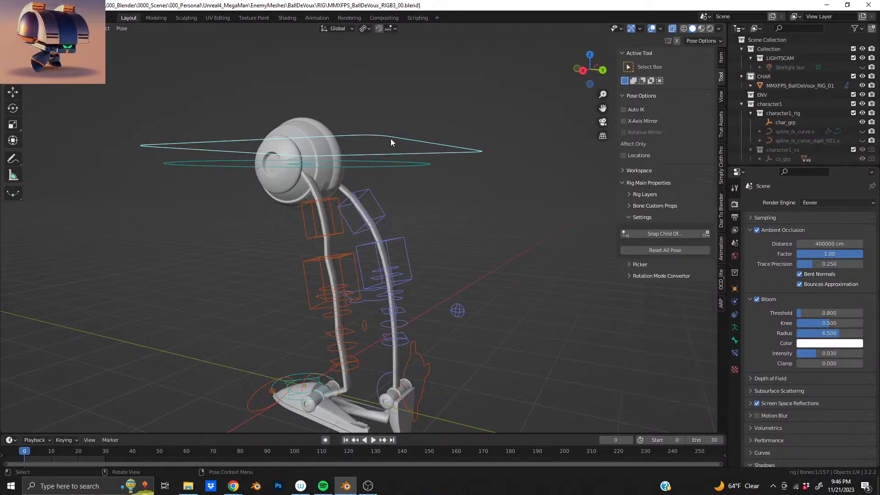
{"action": "key", "text": "g"}
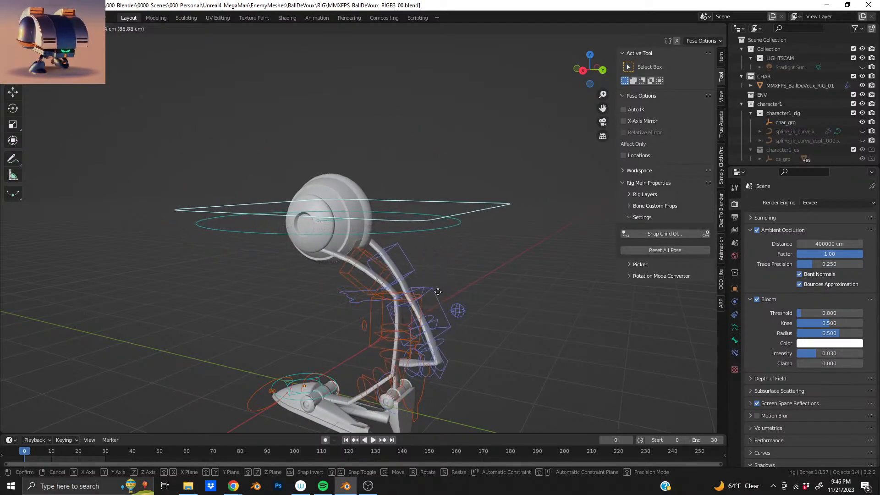
{"action": "left_click", "coordinate": [482, 263]}
Move the body controller about 35.8 cm in X, -54.1 cm in Y and -64.1 cm in Z to bend the legs further
{"action": "middle_click_drag", "start_coordinate": [482, 263], "coordinate": [354, 203]}
{"action": "scroll", "coordinate": [354, 204], "scroll_direction": "up", "scroll_amount": 6}
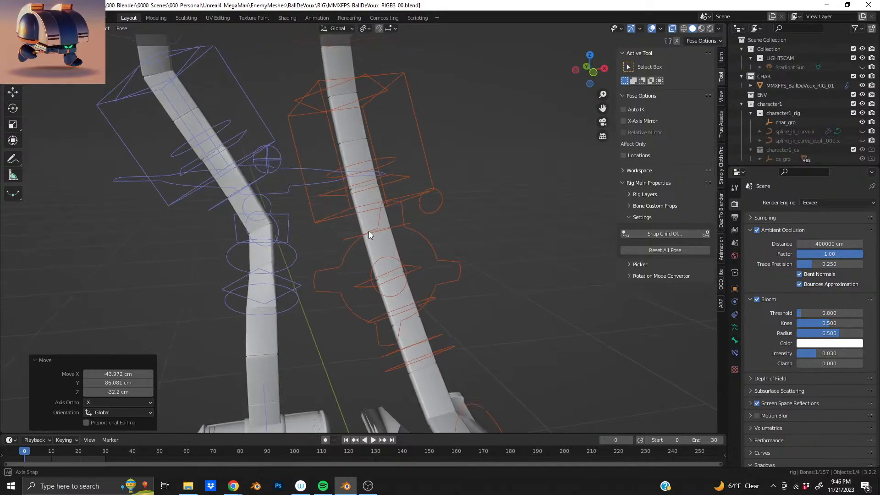
{"action": "key", "text": "g"}
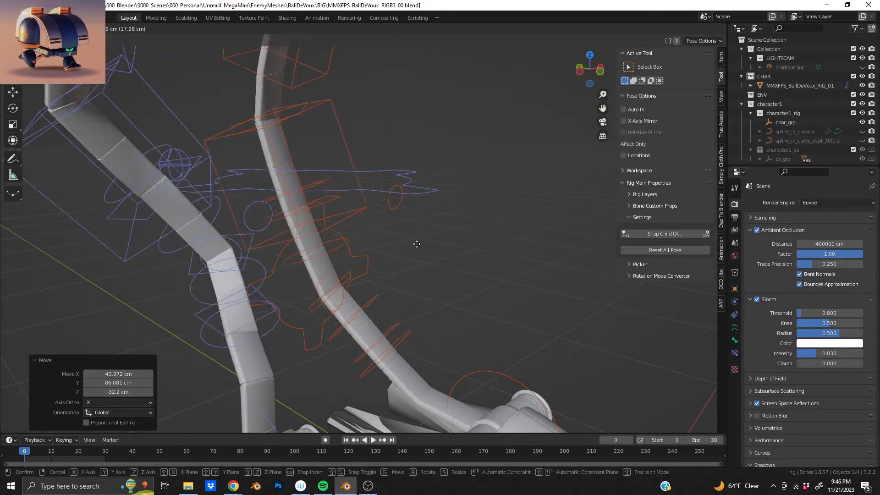
{"action": "left_click", "coordinate": [617, 352]}
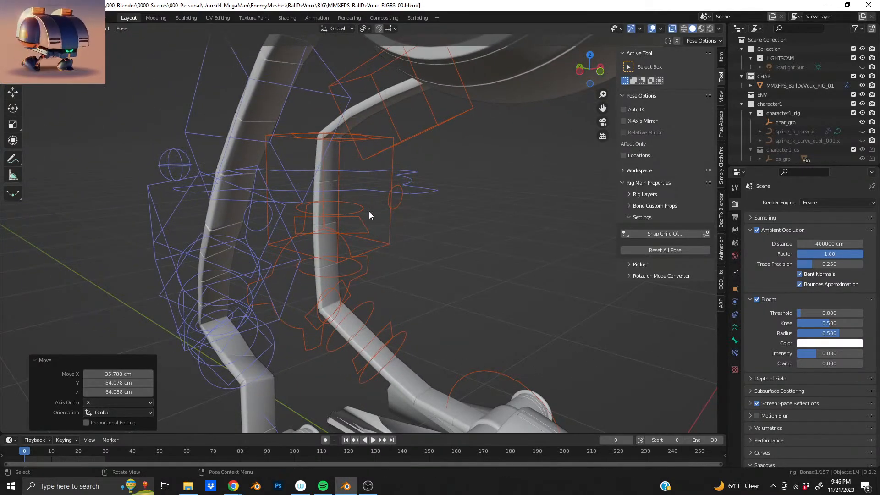
Select all pose controllers and clear their rotation and location
{"action": "middle_click_drag", "start_coordinate": [369, 211], "coordinate": [410, 156]}
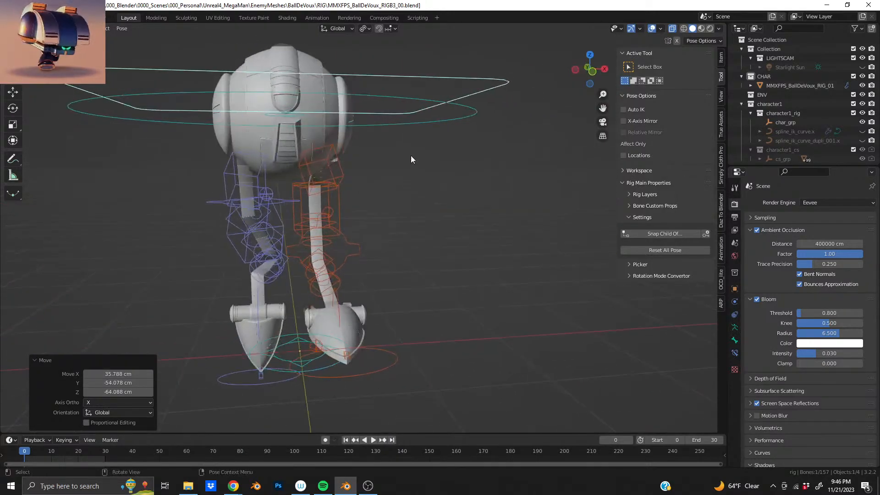
{"action": "middle_click_drag", "start_coordinate": [344, 221], "coordinate": [219, 243]}
{"action": "scroll", "coordinate": [146, 124], "scroll_direction": "down", "scroll_amount": 2}
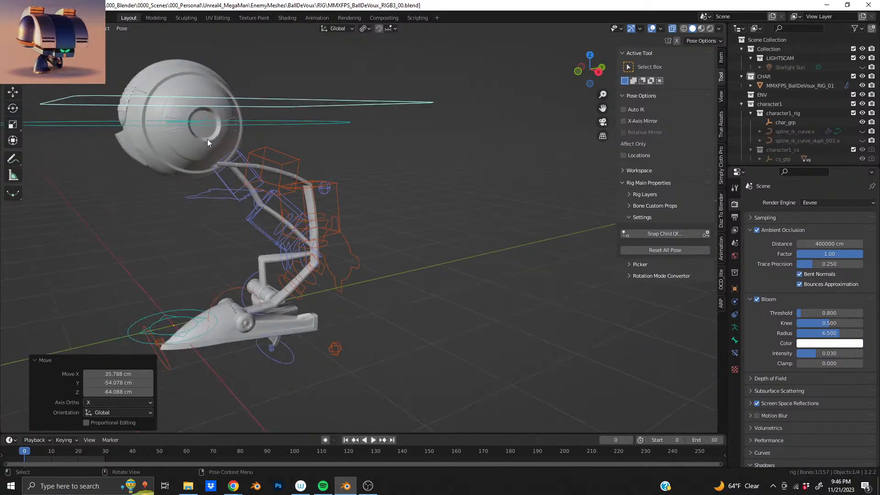
{"action": "middle_click_drag", "start_coordinate": [209, 140], "coordinate": [259, 172], "text": "shift"}
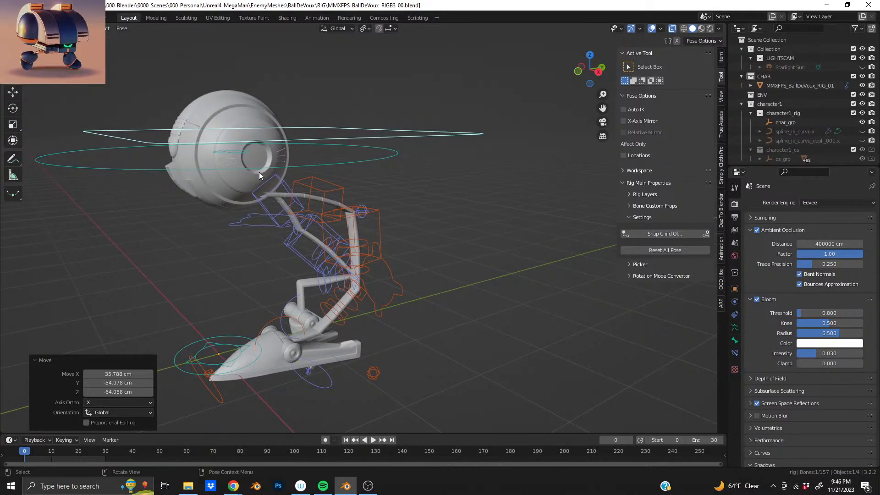
{"action": "scroll", "coordinate": [260, 174], "scroll_direction": "down", "scroll_amount": 2}
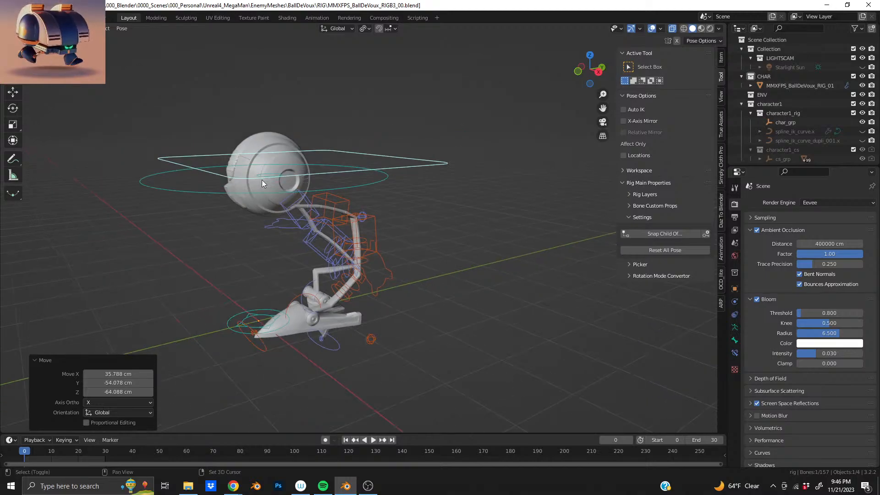
{"action": "scroll", "coordinate": [366, 173], "scroll_direction": "up", "scroll_amount": 2}
{"action": "middle_click_drag", "start_coordinate": [262, 180], "coordinate": [383, 159], "text": "shift"}
{"action": "key", "text": "a"}
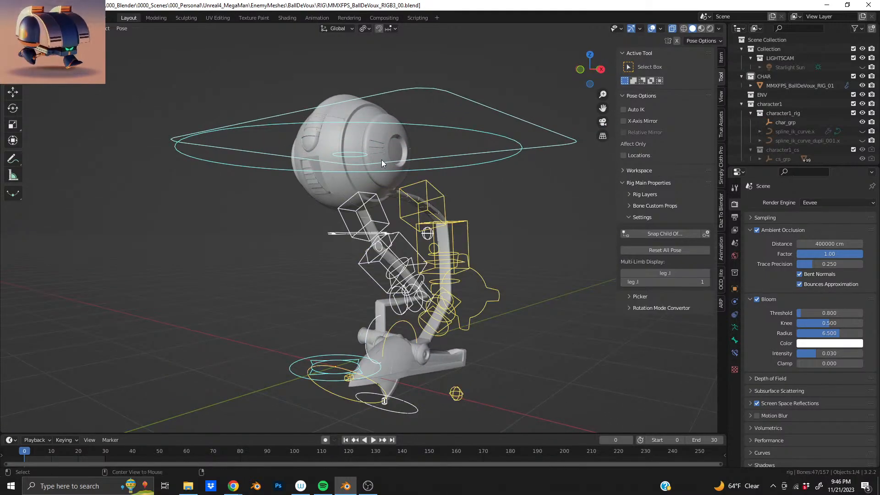
{"action": "key", "text": "alt+r"}
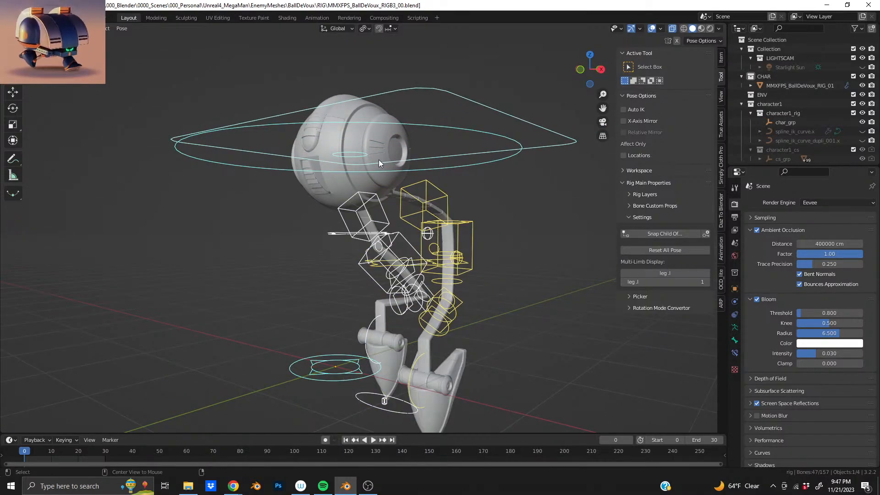
{"action": "key", "text": "alt+g"}
Examine the rig and its straight legs in the rest pose from several angles in Object Mode
{"action": "scroll", "coordinate": [375, 149], "scroll_direction": "down", "scroll_amount": 3}
{"action": "middle_click_drag", "start_coordinate": [378, 202], "coordinate": [310, 205]}
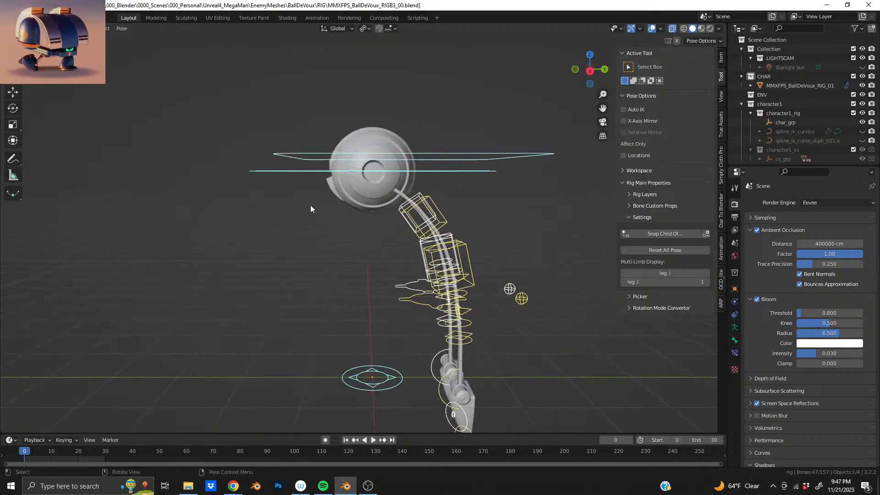
{"action": "scroll", "coordinate": [326, 174], "scroll_direction": "up", "scroll_amount": 2}
{"action": "key", "text": "ctrl+Tab"}
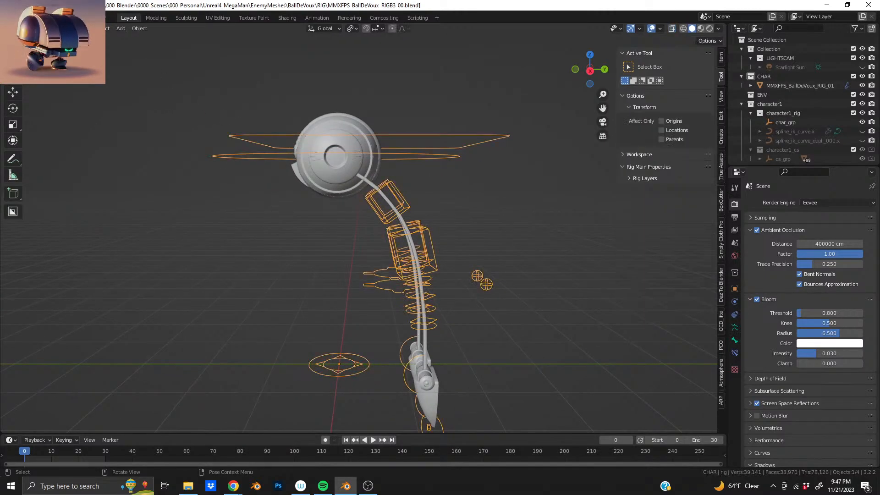
{"action": "middle_click_drag", "start_coordinate": [367, 212], "coordinate": [345, 164]}
{"action": "scroll", "coordinate": [346, 164], "scroll_direction": "up", "scroll_amount": 3}
{"action": "scroll", "coordinate": [346, 164], "scroll_direction": "down", "scroll_amount": 6}
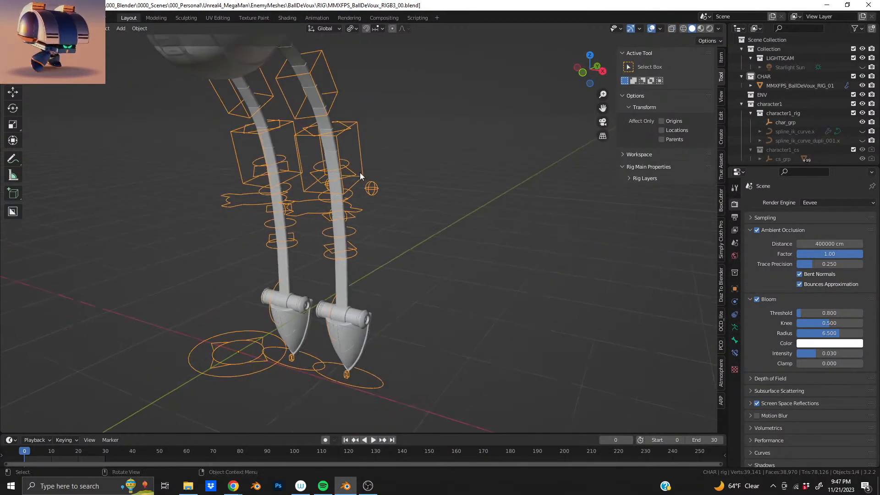
{"action": "mouse_move", "coordinate": [313, 257]}
{"action": "middle_mouse_down"}
{"action": "mouse_move", "coordinate": [250, 290]}
{"action": "mouse_move", "coordinate": [245, 309]}
{"action": "mouse_move", "coordinate": [238, 252]}
{"action": "mouse_move", "coordinate": [293, 248]}
{"action": "mouse_move", "coordinate": [329, 263]}
{"action": "middle_mouse_up"}
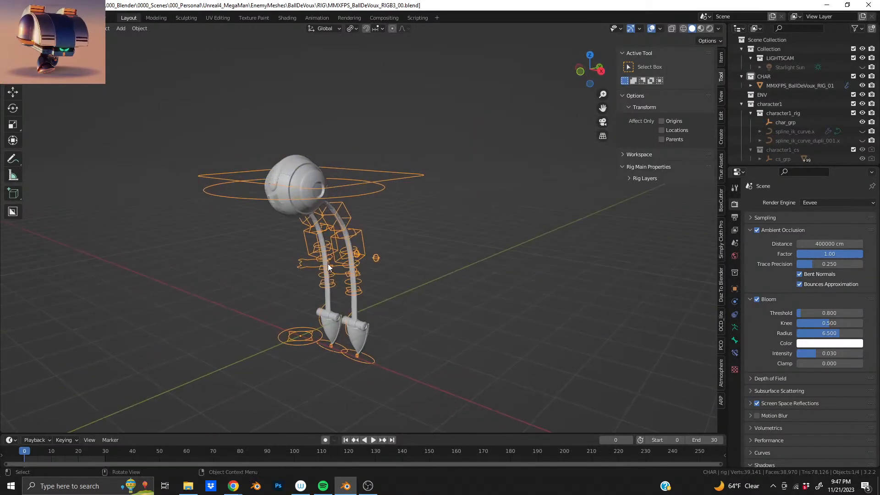
{"action": "scroll", "coordinate": [328, 263], "scroll_direction": "up", "scroll_amount": 3}
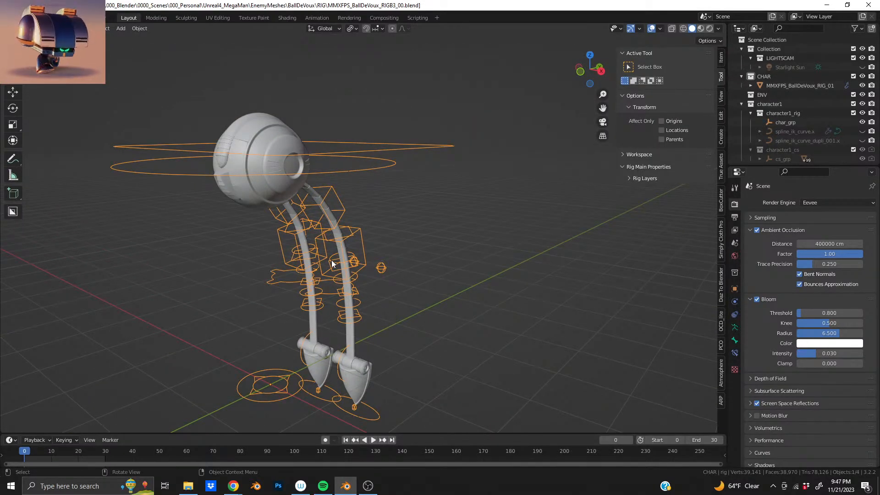
Inspect the armature's leg bones in Edit Mode and compare them with the controllers in Pose Mode
{"action": "key", "text": "ctrl+Tab"}
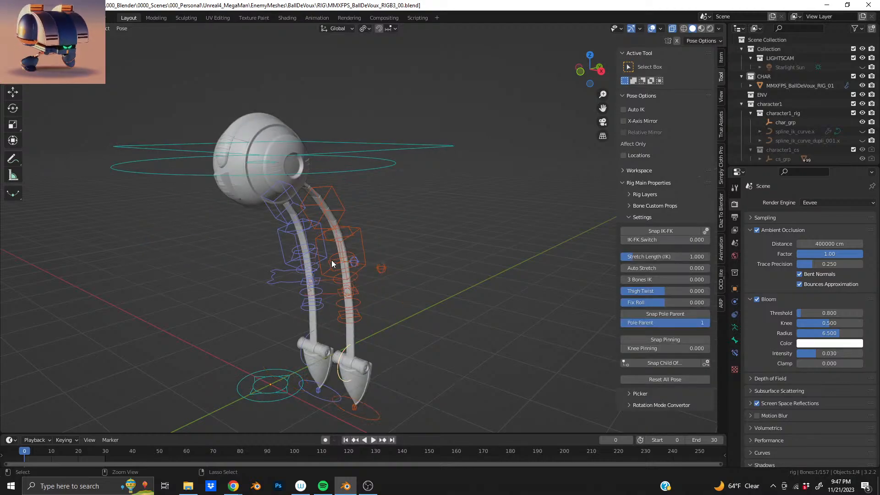
{"action": "key", "text": "ctrl+Tab"}
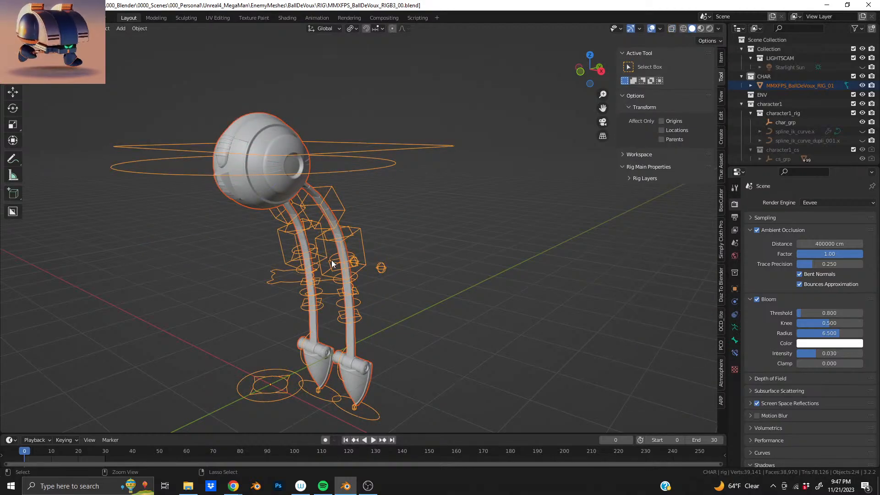
{"action": "key", "text": "ctrl+Tab"}
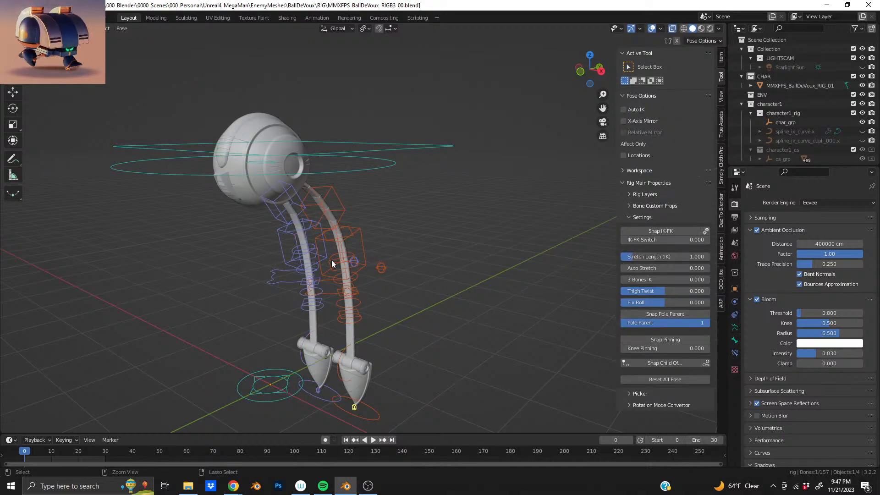
{"action": "key", "text": "Tab"}
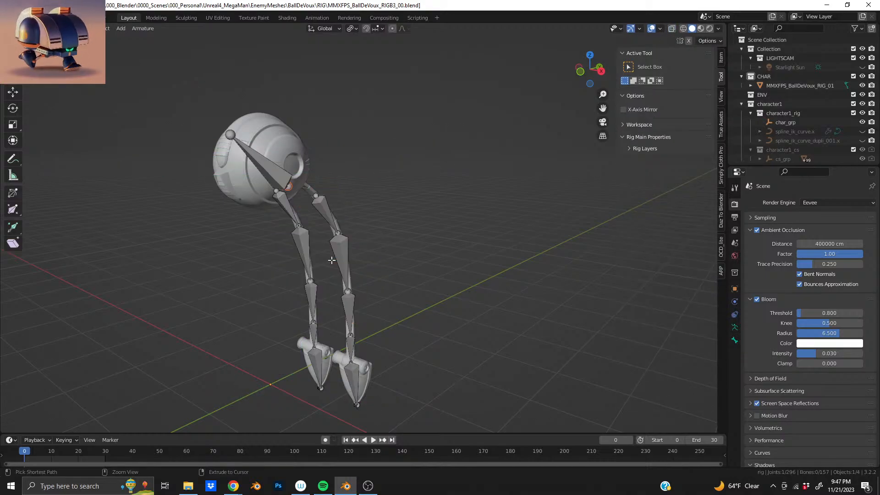
{"action": "scroll", "coordinate": [323, 235], "scroll_direction": "up", "scroll_amount": 3}
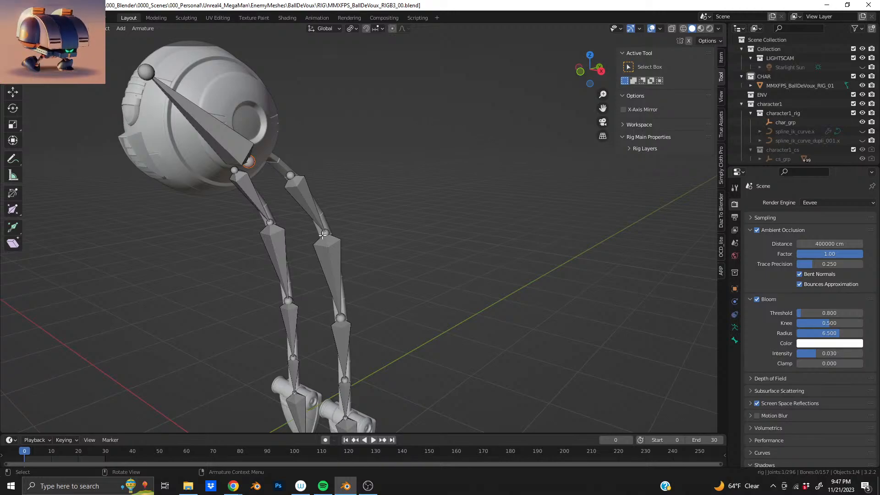
{"action": "key", "text": "ctrl+Tab"}
{"action": "key", "text": "Tab"}
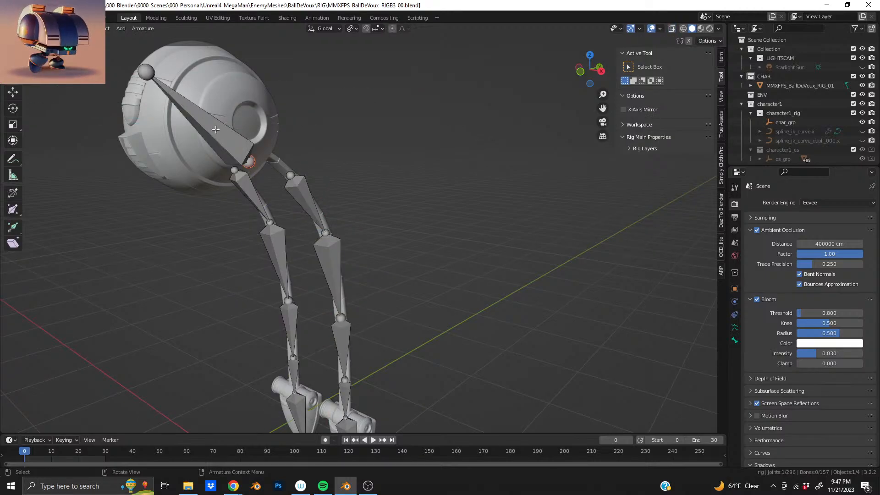
{"action": "key", "text": "ctrl+Tab"}
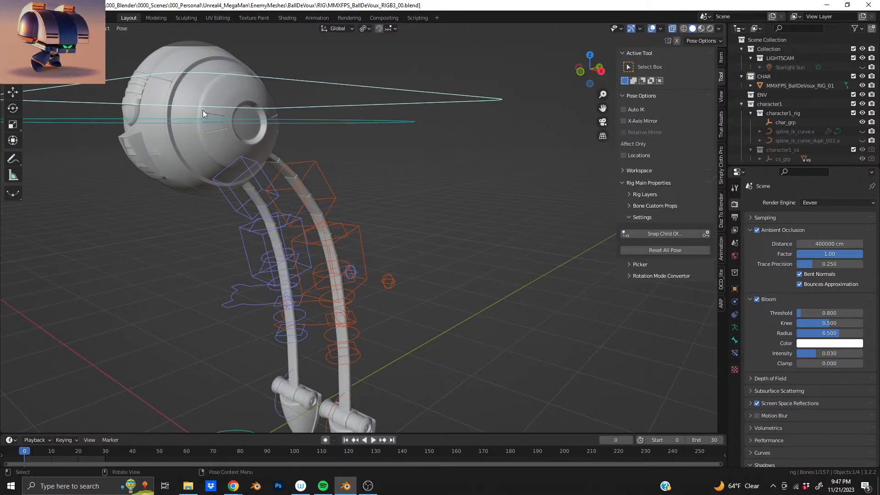
{"action": "middle_click_drag", "start_coordinate": [203, 110], "coordinate": [327, 181], "text": "shift"}
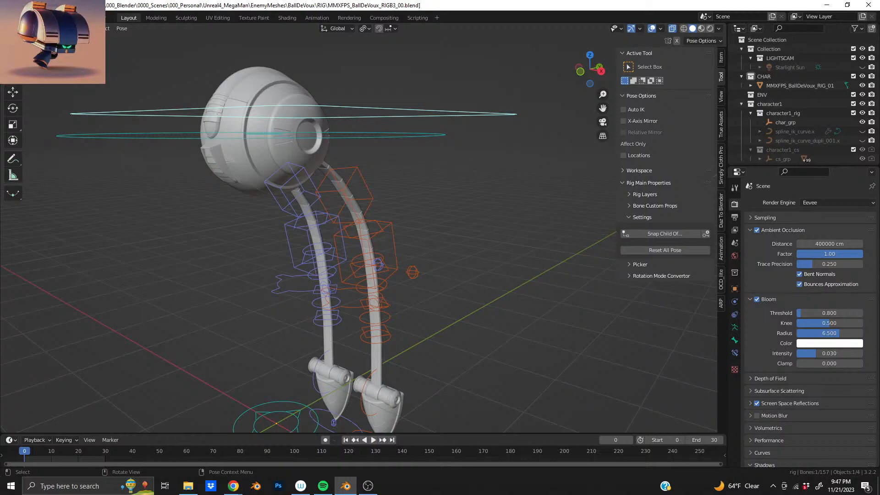
Return to Object Mode and start editing the rig's reference bones with Auto-Rig Pro
{"action": "key", "text": "ctrl+Tab"}
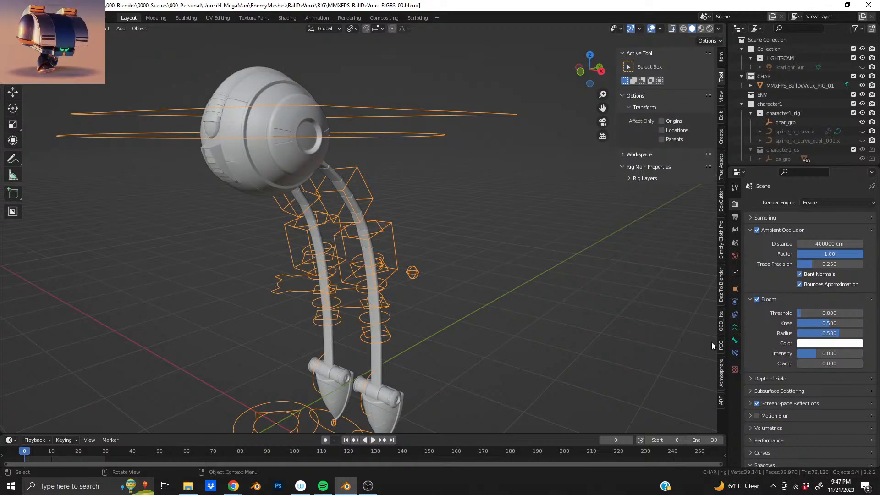
{"action": "left_click", "coordinate": [722, 401]}
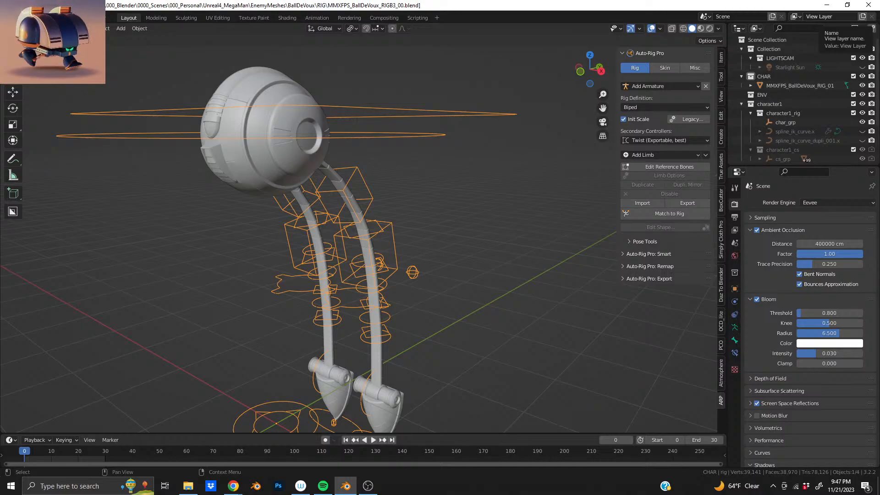
{"action": "middle_click_drag", "start_coordinate": [348, 188], "coordinate": [277, 190]}
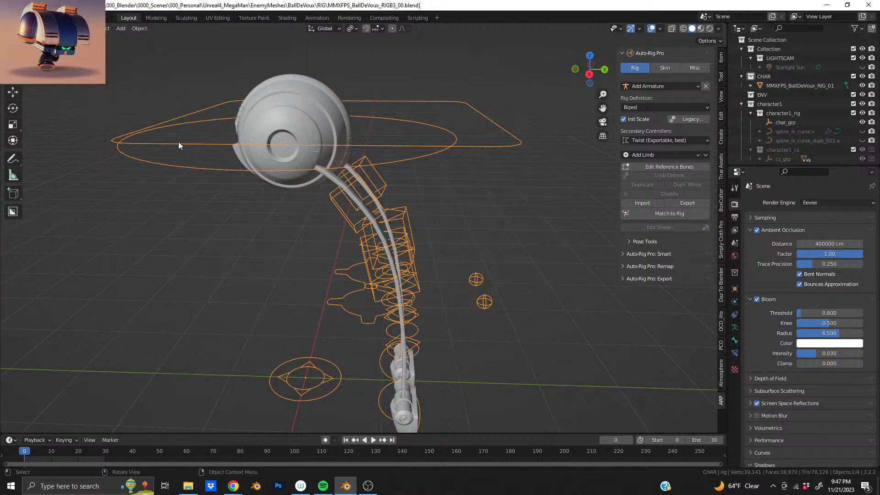
{"action": "middle_click_drag", "start_coordinate": [386, 134], "coordinate": [381, 281]}
{"action": "middle_click_drag", "start_coordinate": [356, 206], "coordinate": [500, 173]}
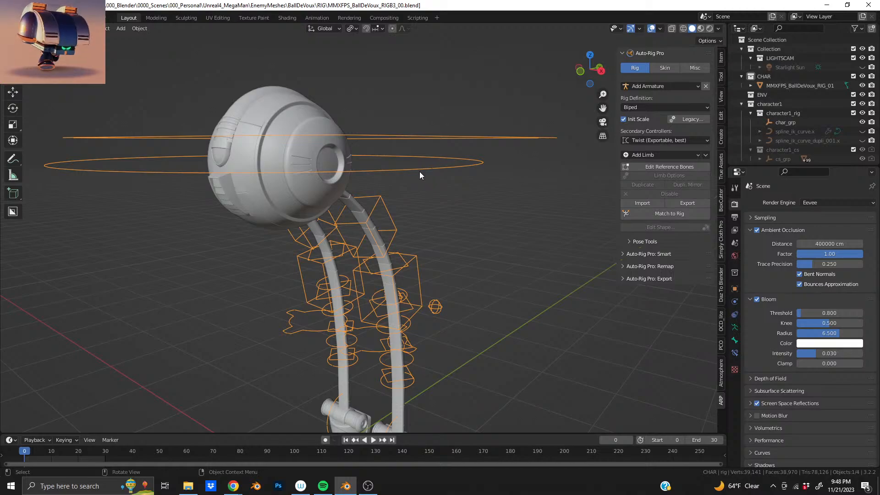
{"action": "left_click", "coordinate": [683, 167]}
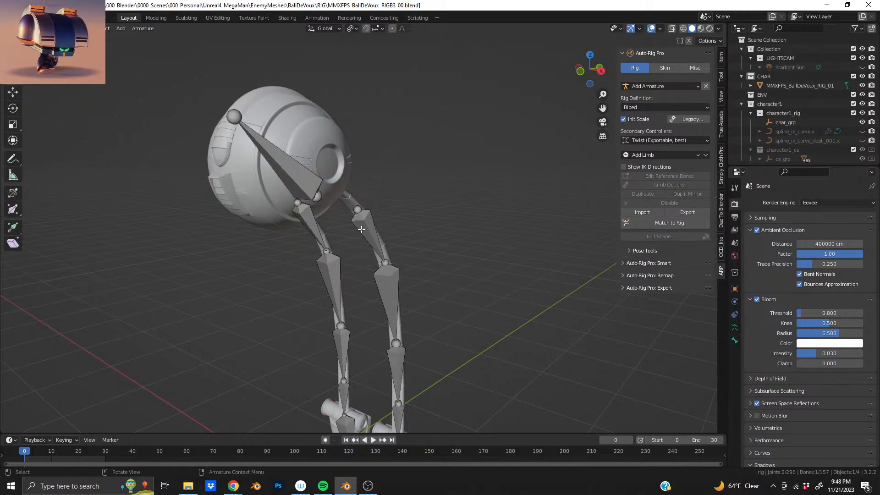
Disable the leg limbs on both sides of the body, starting from their upper reference bones
{"action": "middle_click_drag", "start_coordinate": [367, 250], "coordinate": [412, 174]}
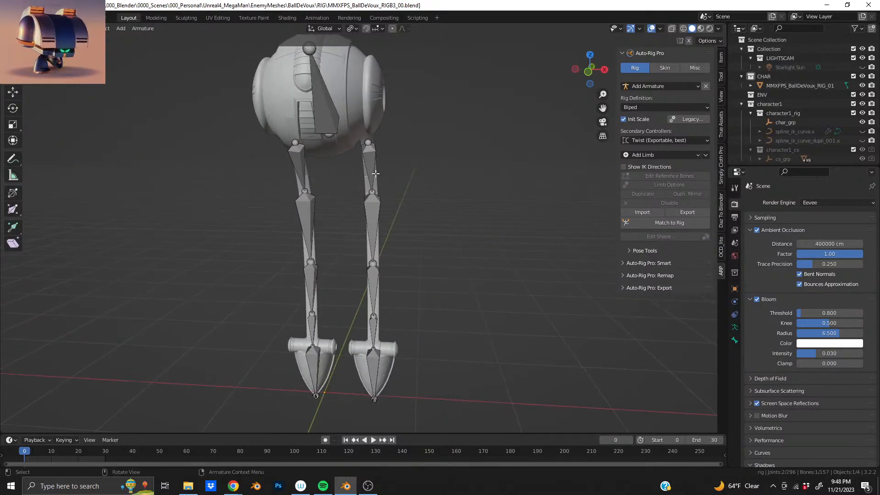
{"action": "left_click", "coordinate": [369, 168]}
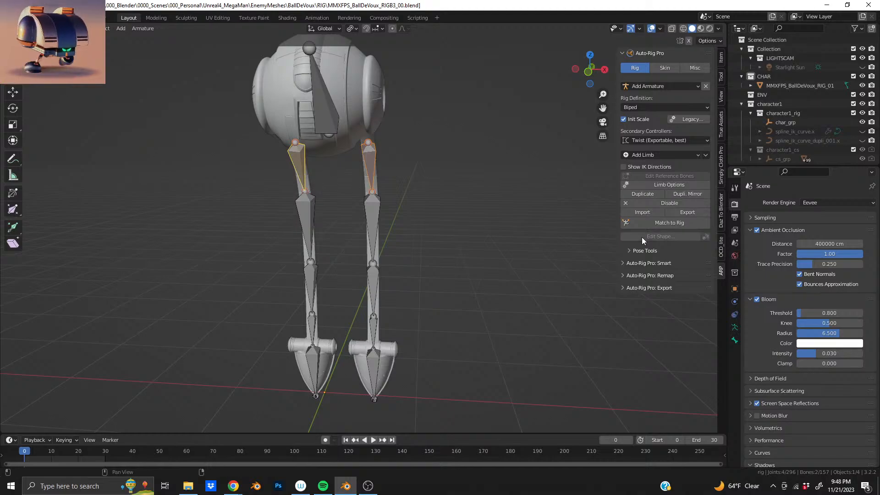
{"action": "left_click", "coordinate": [663, 203]}
{"action": "left_click", "coordinate": [305, 175]}
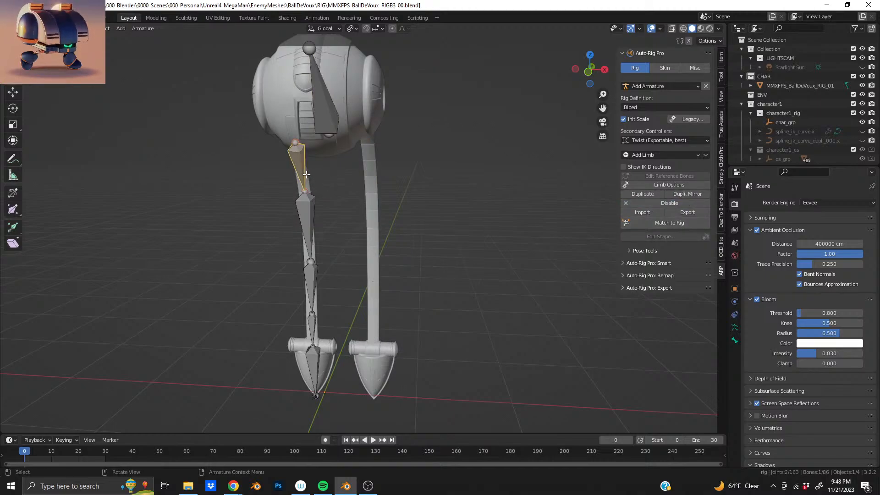
{"action": "left_click", "coordinate": [660, 203]}
Add a Chain: Spline IK limb to the rig
{"action": "middle_click_drag", "start_coordinate": [362, 197], "coordinate": [298, 175]}
{"action": "middle_click_drag", "start_coordinate": [352, 172], "coordinate": [373, 221], "text": "shift"}
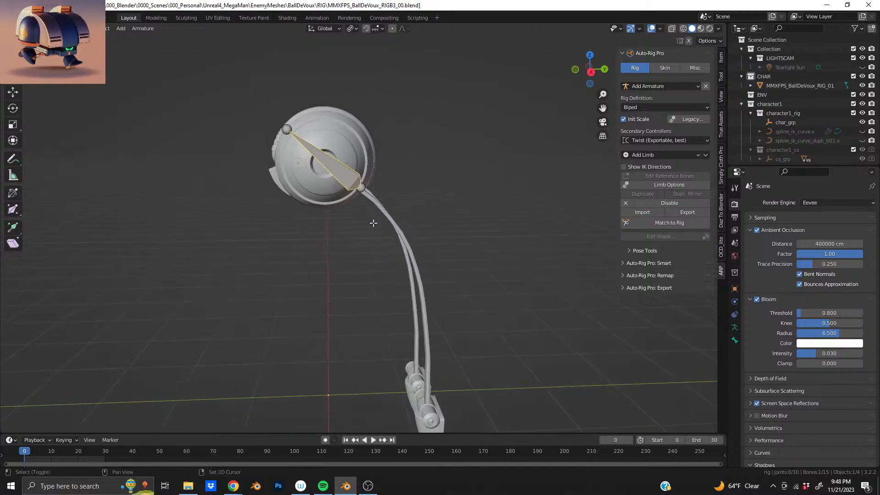
{"action": "scroll", "coordinate": [362, 210], "scroll_direction": "up", "scroll_amount": 5}
{"action": "middle_click_drag", "start_coordinate": [347, 194], "coordinate": [426, 180]}
{"action": "scroll", "coordinate": [383, 202], "scroll_direction": "down", "scroll_amount": 6}
{"action": "scroll", "coordinate": [427, 200], "scroll_direction": "up", "scroll_amount": 4}
{"action": "scroll", "coordinate": [388, 224], "scroll_direction": "up", "scroll_amount": 3}
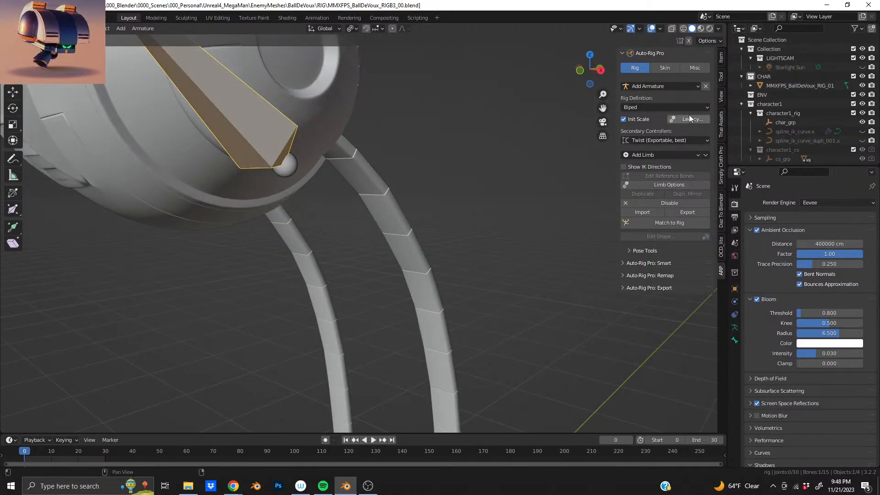
{"action": "left_click", "coordinate": [661, 155]}
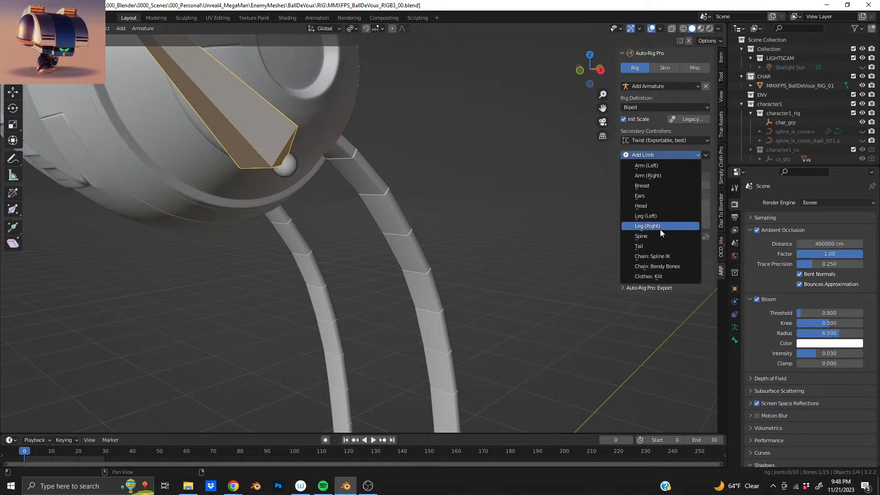
{"action": "left_click", "coordinate": [662, 257]}
{"action": "scroll", "coordinate": [459, 292], "scroll_direction": "down", "scroll_amount": 7}
{"action": "middle_click_drag", "start_coordinate": [428, 295], "coordinate": [442, 219], "text": "shift"}
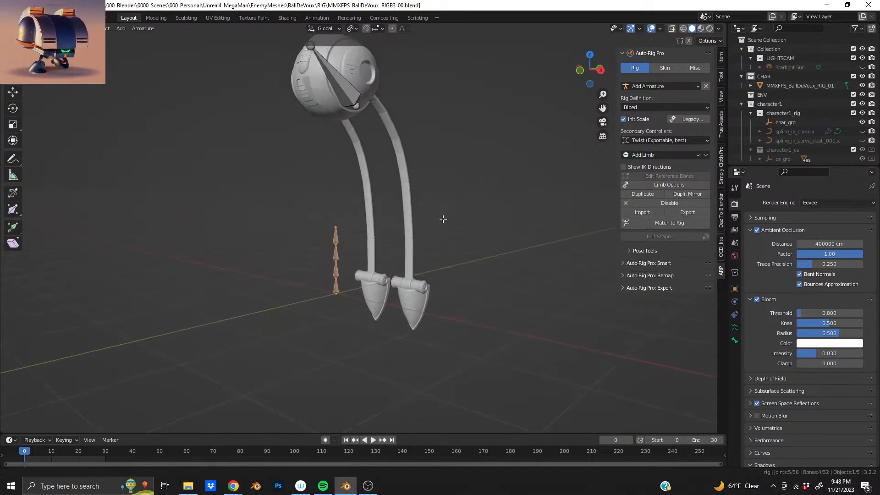
Examine the segments of both legs from the feet up to the body to determine how many spline bones are needed
{"action": "scroll", "coordinate": [441, 219], "scroll_direction": "up", "scroll_amount": 4}
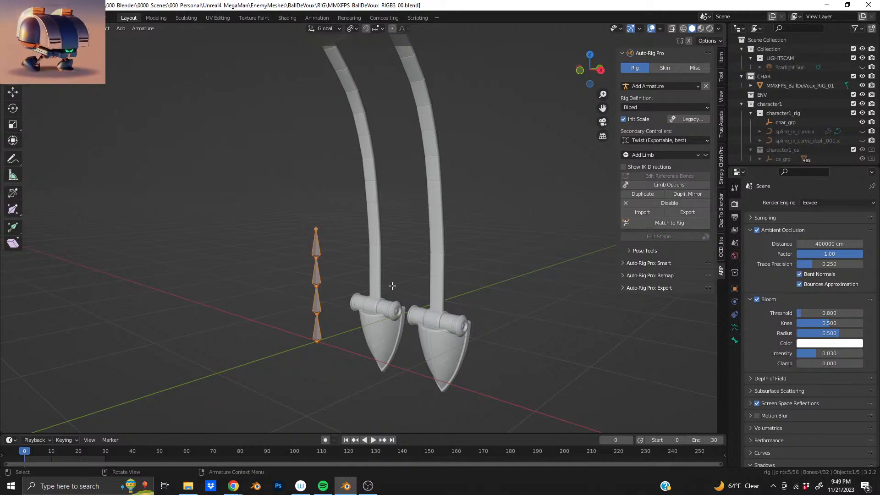
{"action": "middle_click_drag", "start_coordinate": [392, 285], "coordinate": [473, 297]}
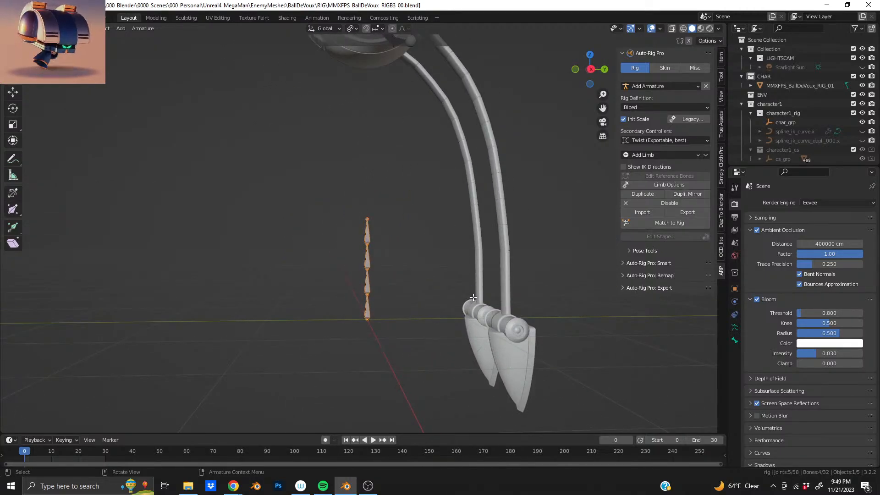
{"action": "middle_click_drag", "start_coordinate": [499, 274], "coordinate": [480, 298]}
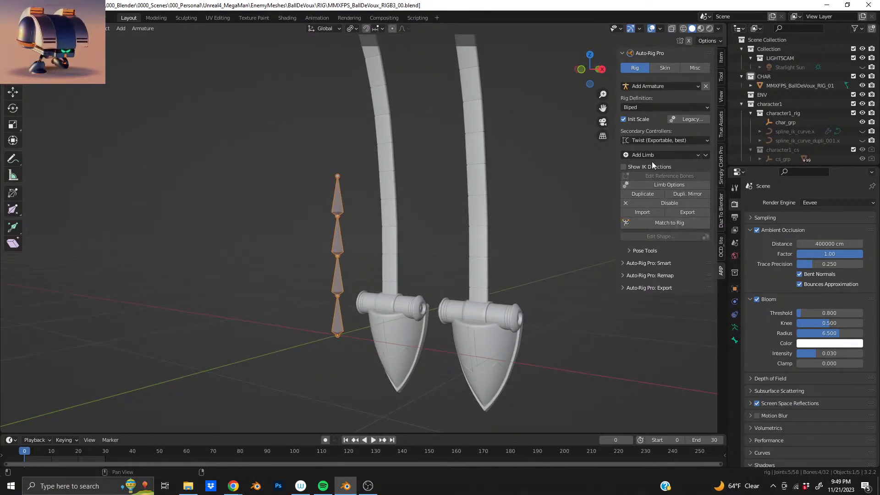
{"action": "left_click", "coordinate": [672, 185]}
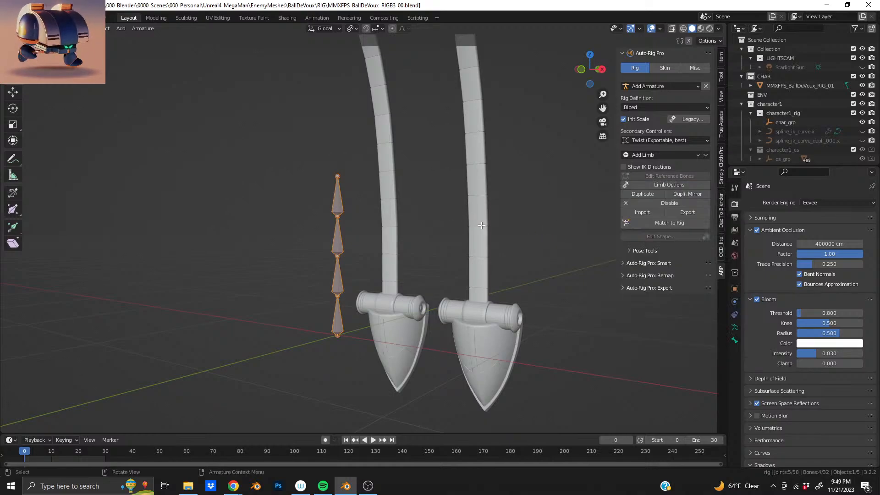
{"action": "middle_click_drag", "start_coordinate": [450, 212], "coordinate": [440, 254]}
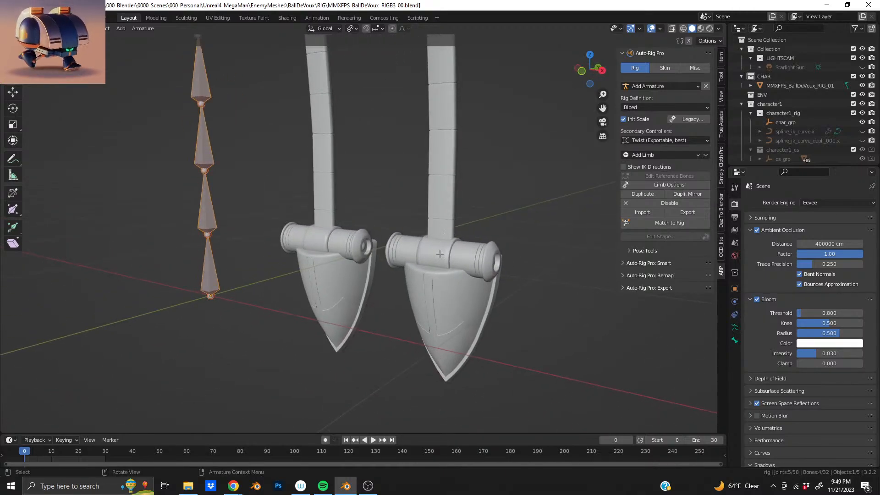
{"action": "middle_click_drag", "start_coordinate": [447, 298], "coordinate": [371, 284]}
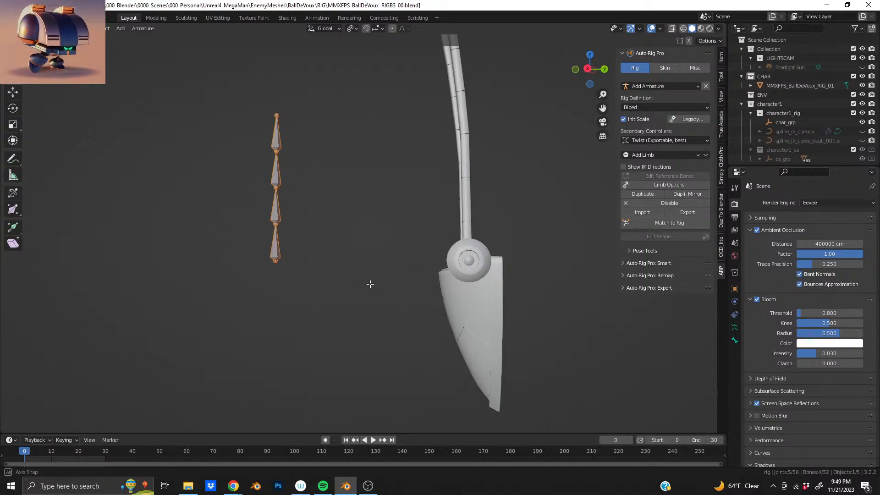
{"action": "middle_click_drag", "start_coordinate": [371, 284], "coordinate": [443, 309]}
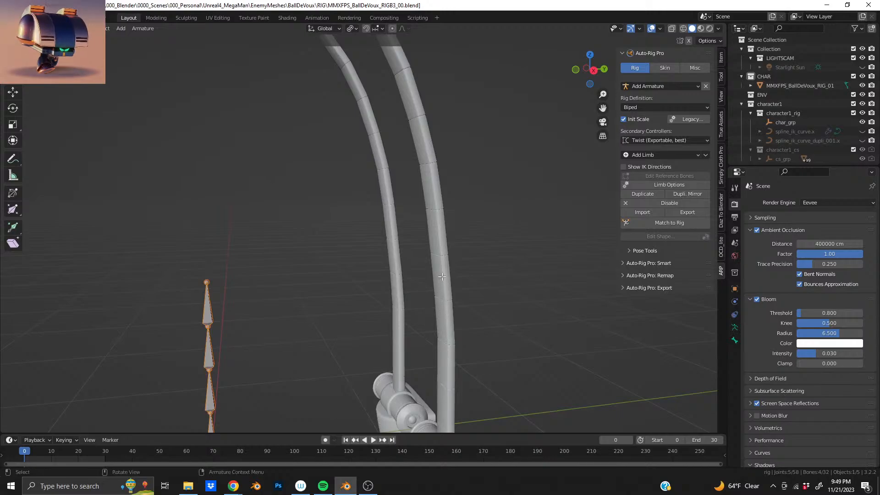
{"action": "middle_click_drag", "start_coordinate": [411, 109], "coordinate": [455, 201]}
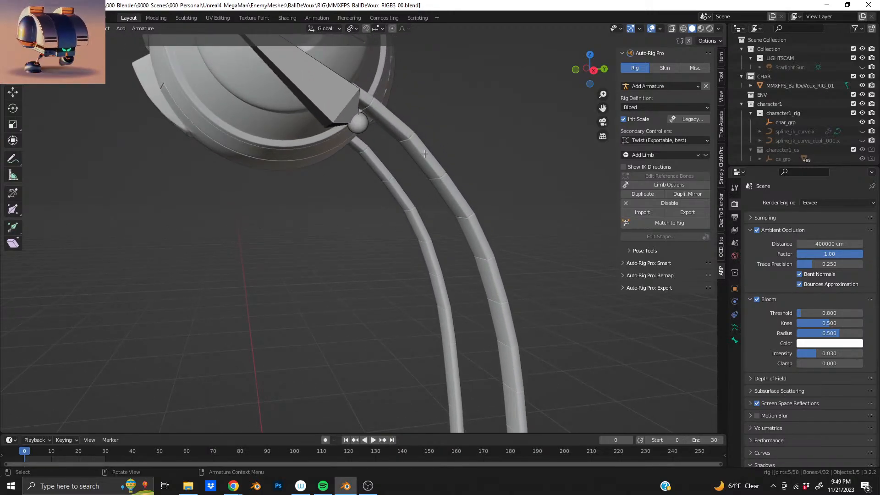
{"action": "middle_click_drag", "start_coordinate": [425, 154], "coordinate": [336, 289]}
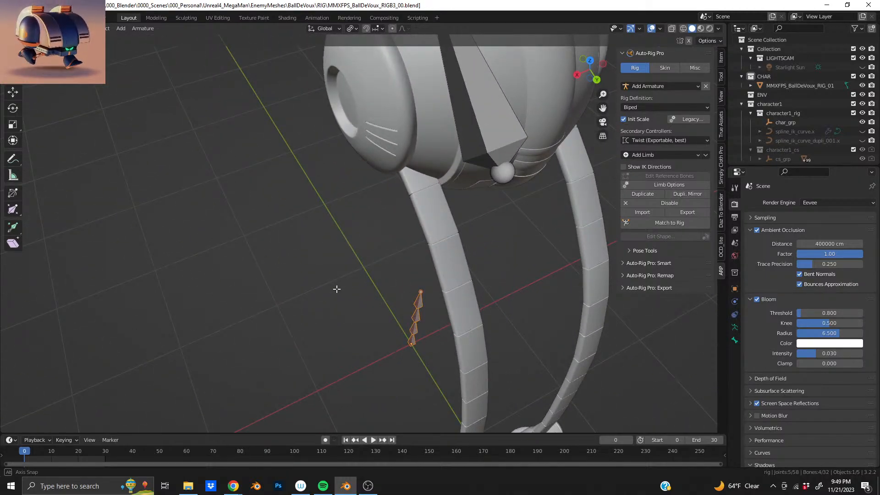
{"action": "middle_click_drag", "start_coordinate": [337, 289], "coordinate": [506, 219]}
{"action": "scroll", "coordinate": [506, 219], "scroll_direction": "up", "scroll_amount": 2}
{"action": "left_click", "coordinate": [690, 184]}
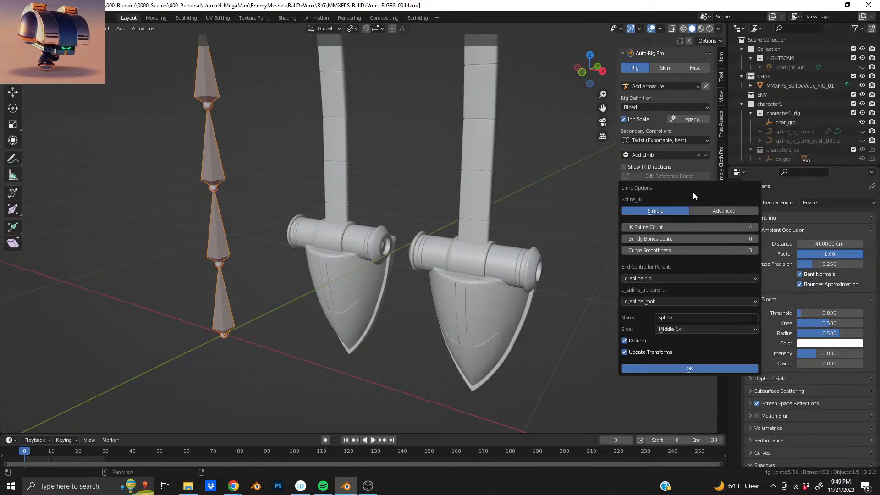
{"action": "left_click", "coordinate": [699, 229]}
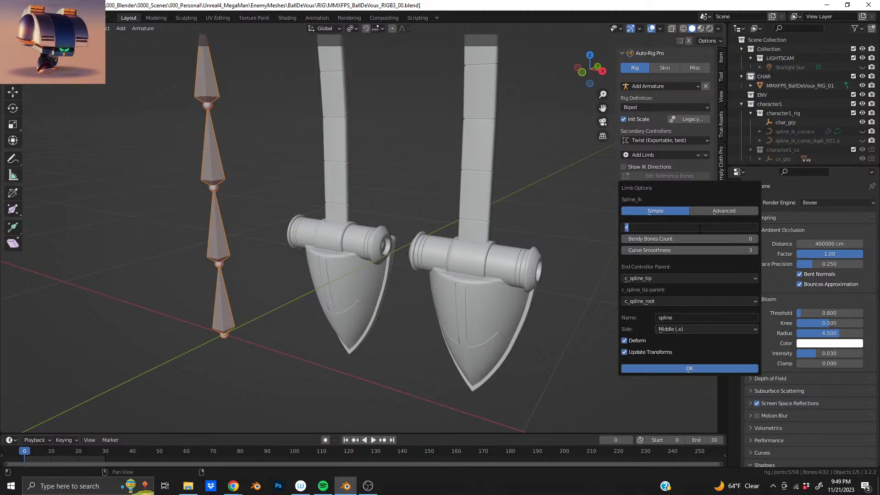
{"action": "type", "text": "13"}
{"action": "key", "text": "Return"}
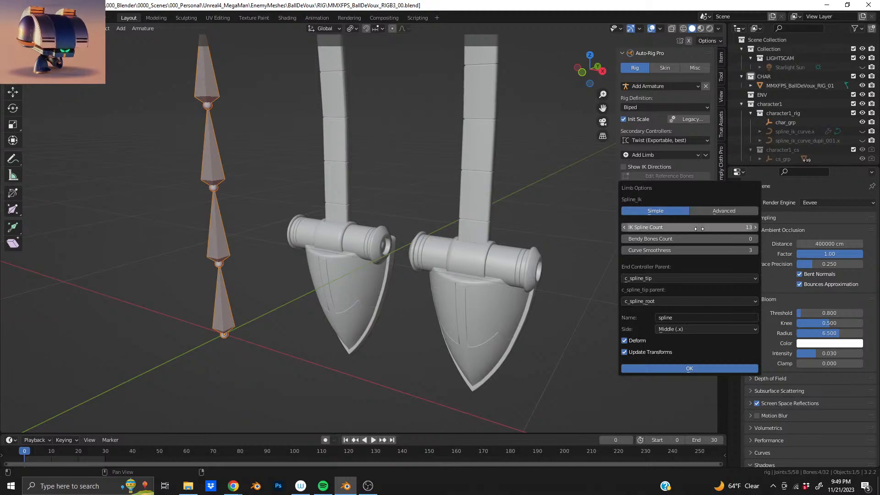
{"action": "left_click", "coordinate": [677, 278]}
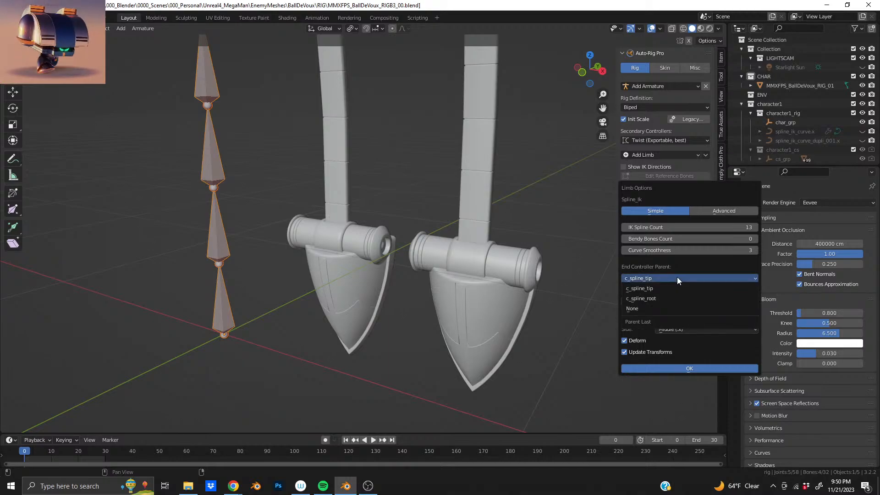
{"action": "left_click", "coordinate": [678, 278]}
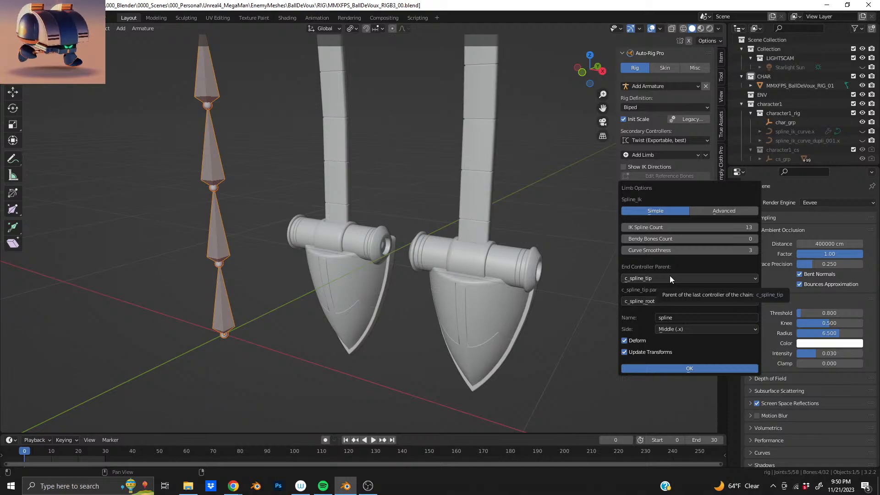
{"action": "left_click", "coordinate": [685, 301]}
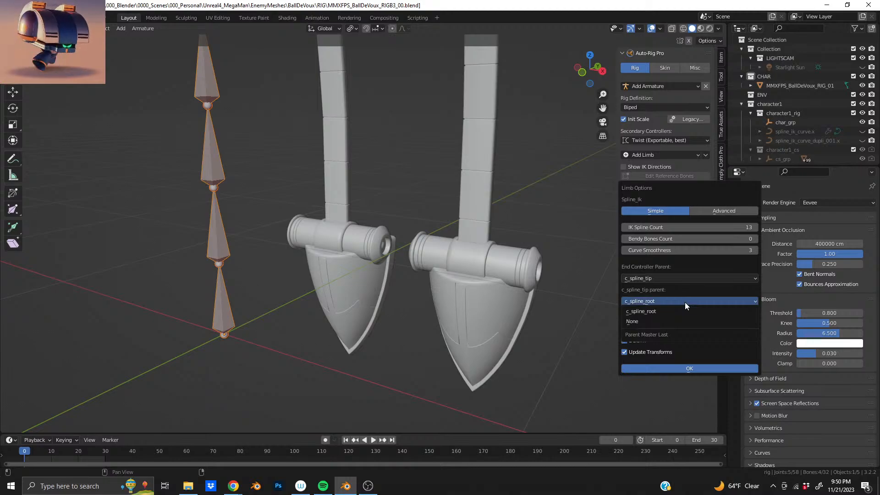
{"action": "left_click", "coordinate": [670, 322]}
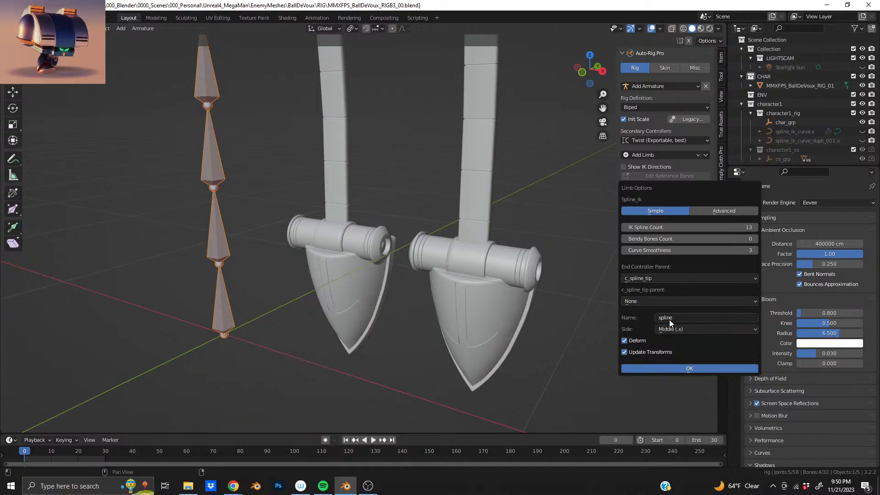
{"action": "left_click", "coordinate": [653, 280]}
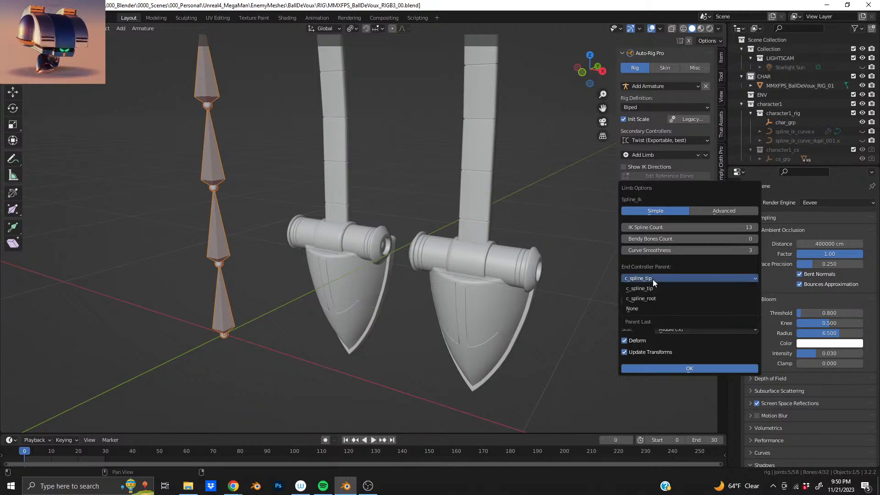
{"action": "left_click", "coordinate": [654, 299]}
{"action": "left_click", "coordinate": [654, 299]}
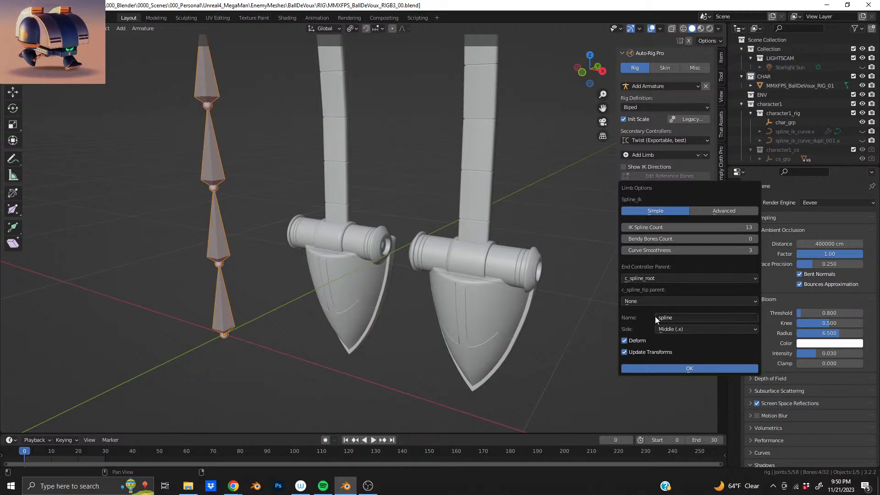
{"action": "left_click", "coordinate": [645, 302]}
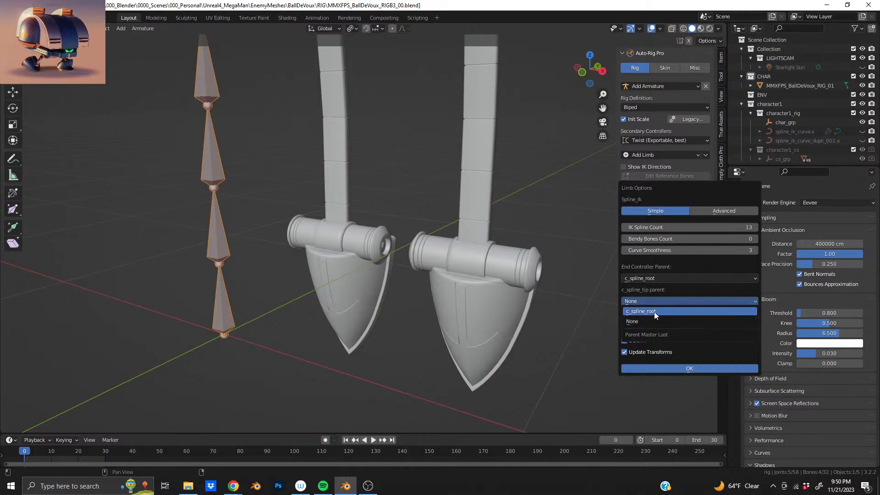
{"action": "left_click", "coordinate": [654, 321]}
{"action": "left_click", "coordinate": [654, 280]}
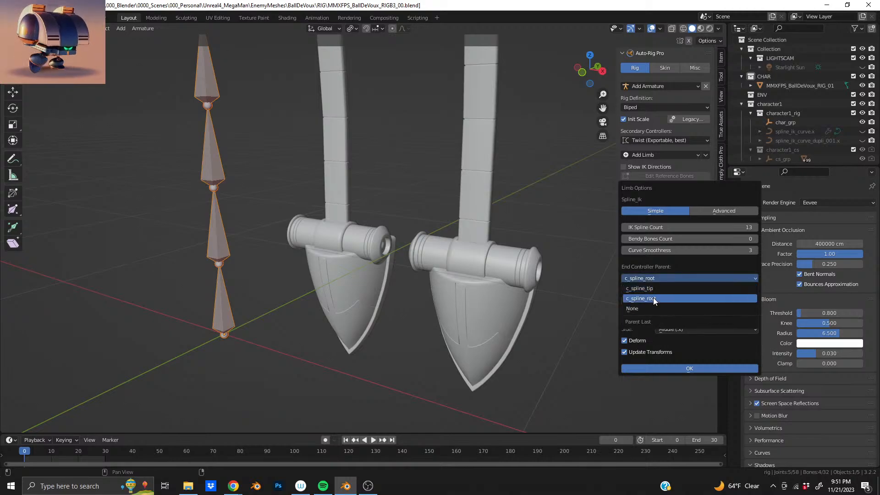
{"action": "left_click", "coordinate": [655, 289]}
{"action": "left_click", "coordinate": [654, 300]}
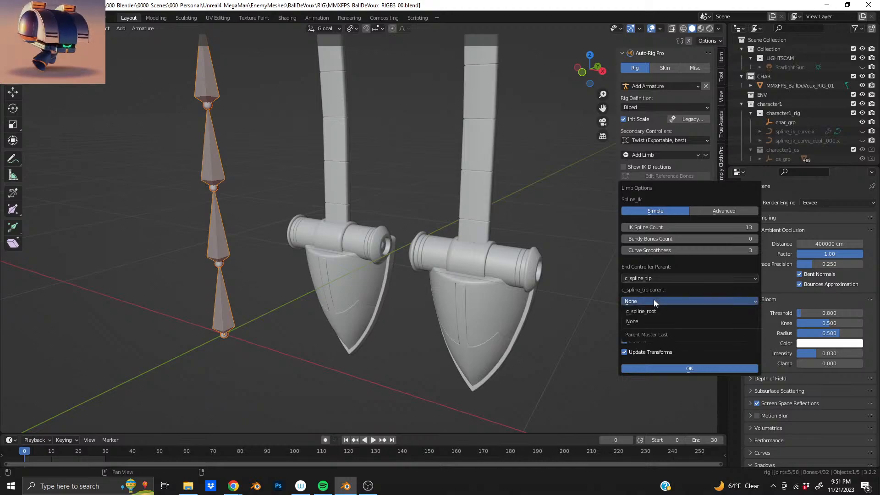
{"action": "left_click", "coordinate": [654, 312]}
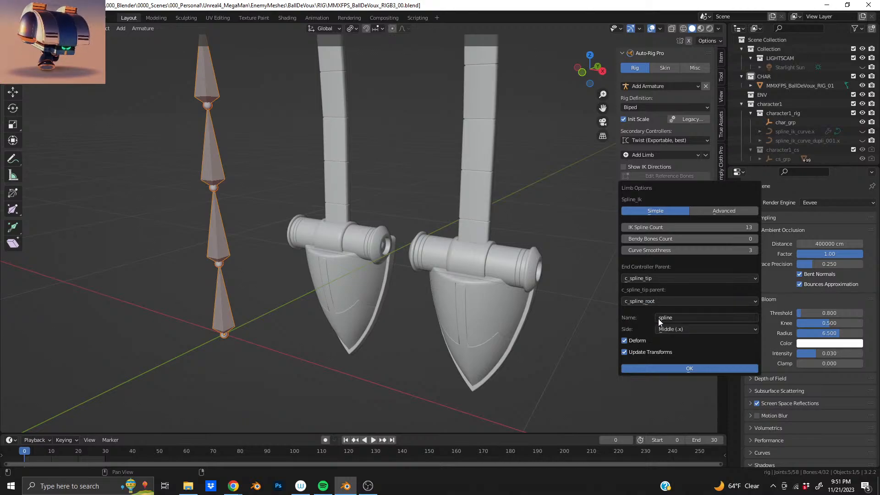
{"action": "left_click", "coordinate": [399, 251]}
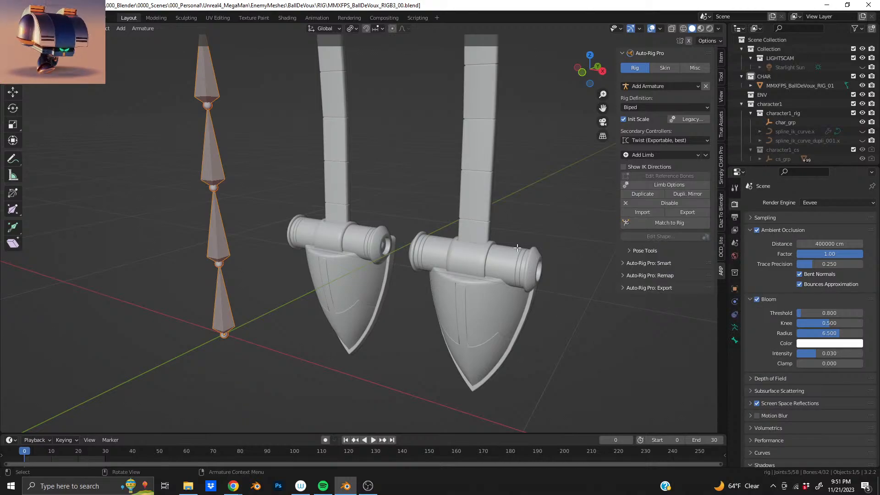
Set the spline limb's IK Spline Count to 13 and name the limb LLEG
{"action": "left_click", "coordinate": [669, 185]}
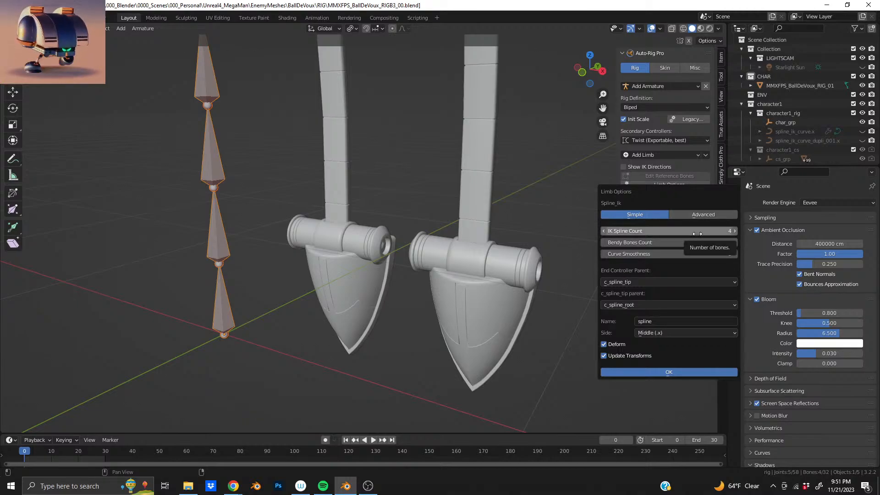
{"action": "left_click", "coordinate": [698, 232]}
{"action": "type", "text": "13"}
{"action": "key", "text": "Return"}
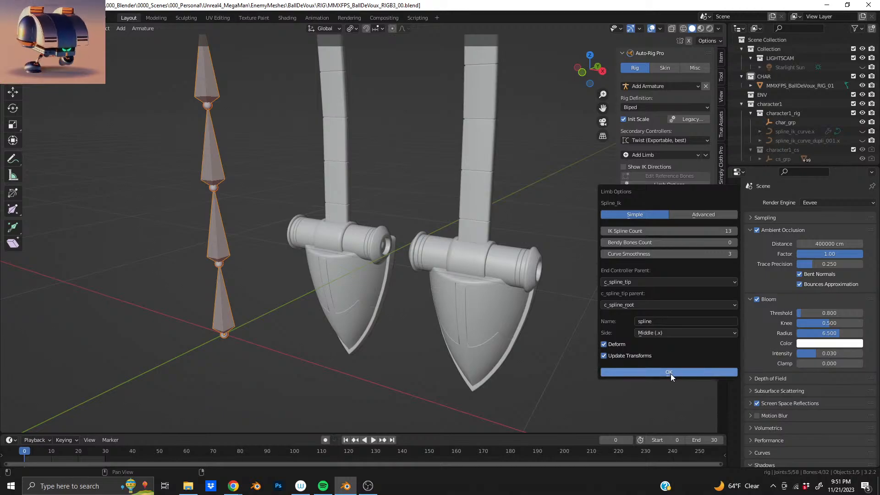
{"action": "left_click", "coordinate": [645, 321]}
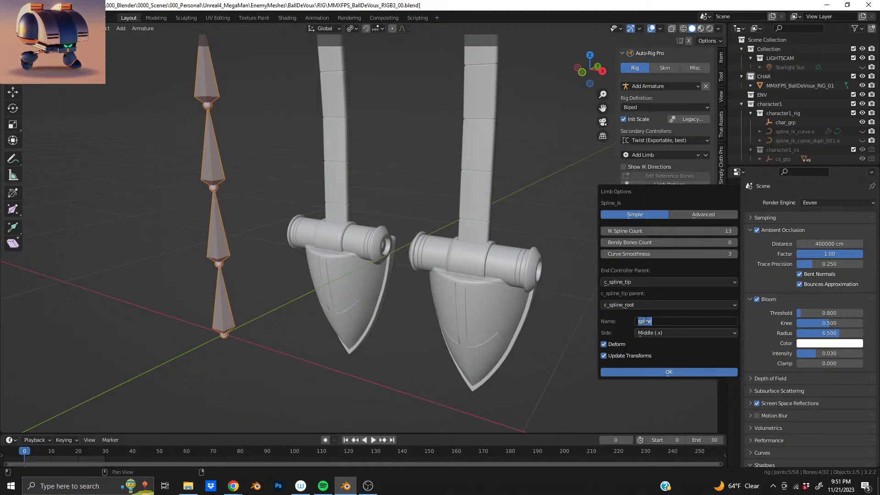
{"action": "type", "text": "LEG"}
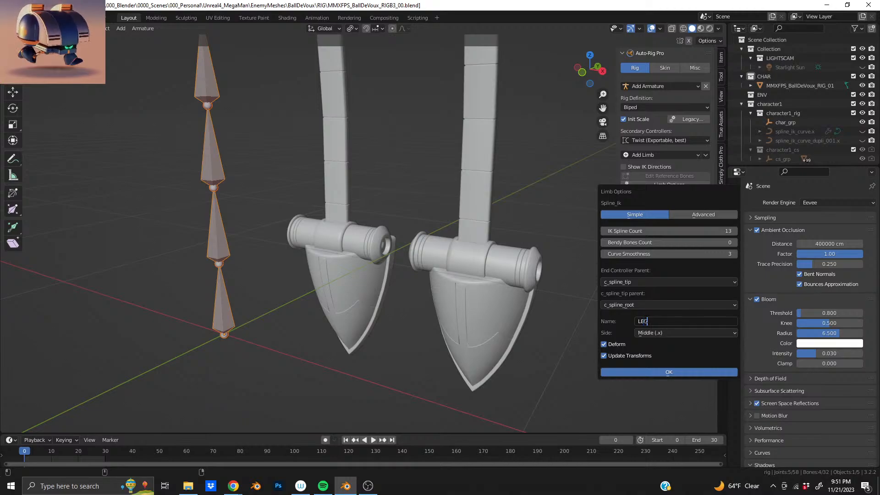
{"action": "type", "text": "L"}
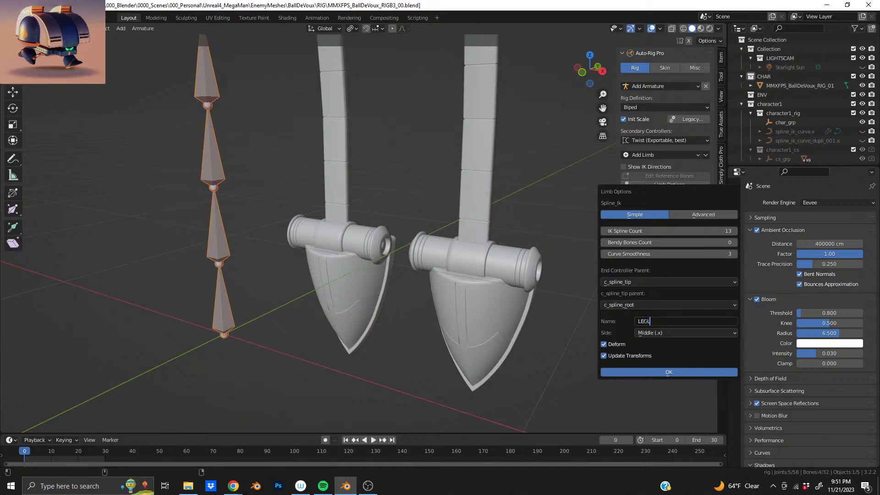
{"action": "key", "text": "BackSpace"}
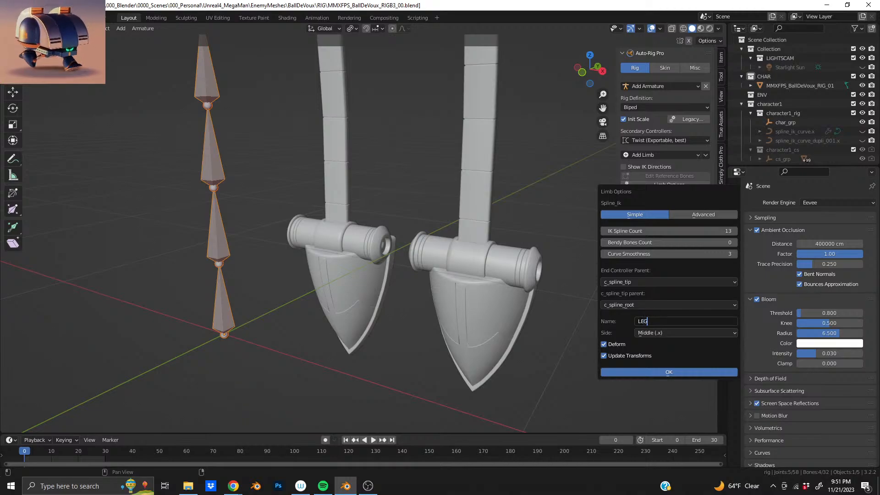
{"action": "type", "text": "L"}
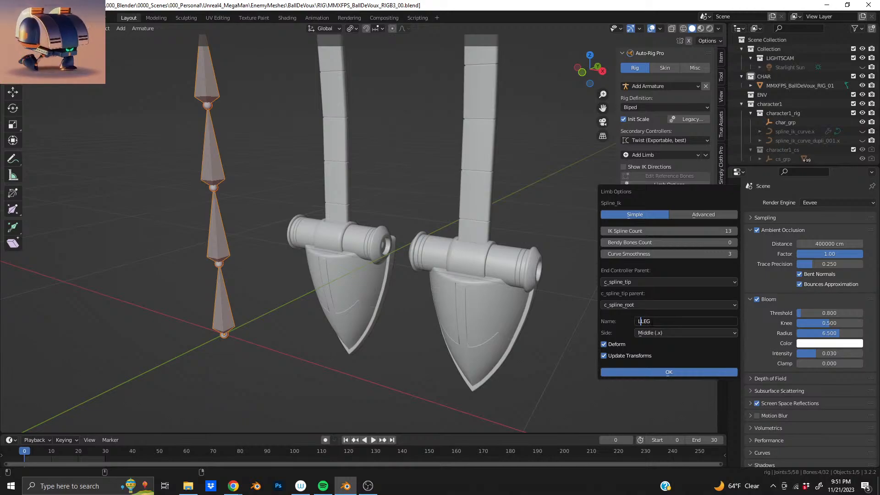
Switch the LLEG spline limb to Advanced mode with Linear interpolation and apply the limb options
{"action": "left_click", "coordinate": [704, 215]}
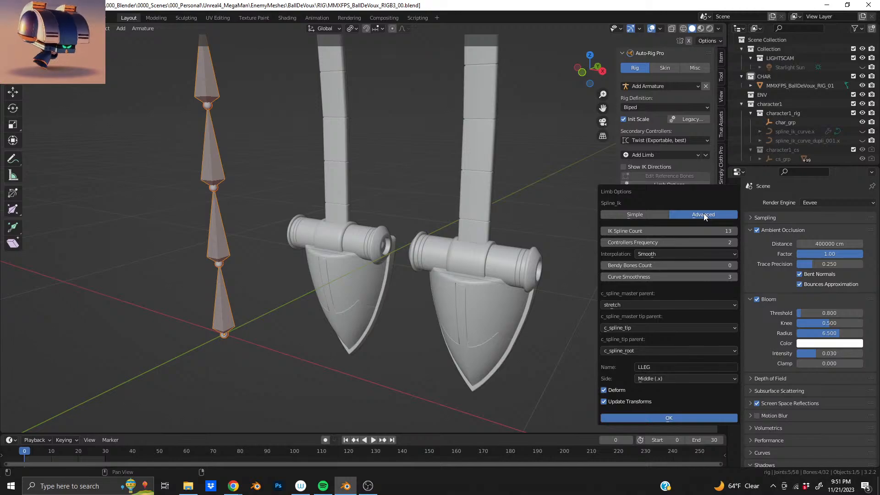
{"action": "left_click", "coordinate": [700, 256]}
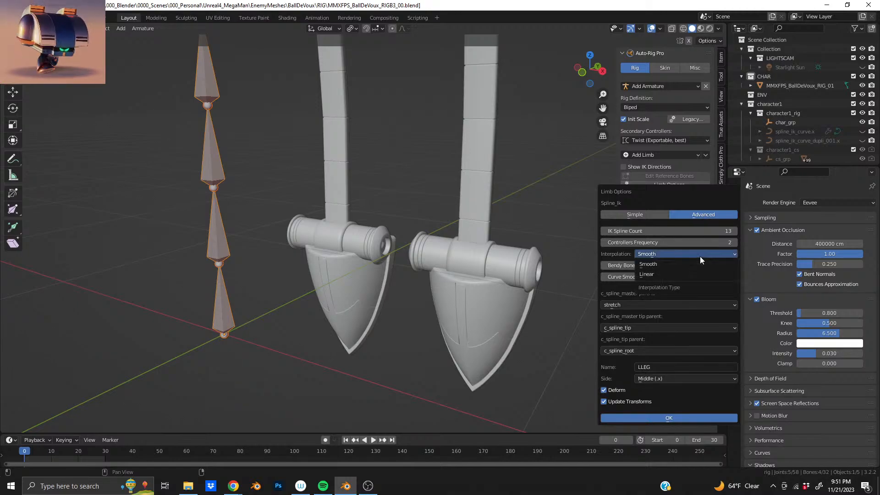
{"action": "left_click", "coordinate": [693, 274]}
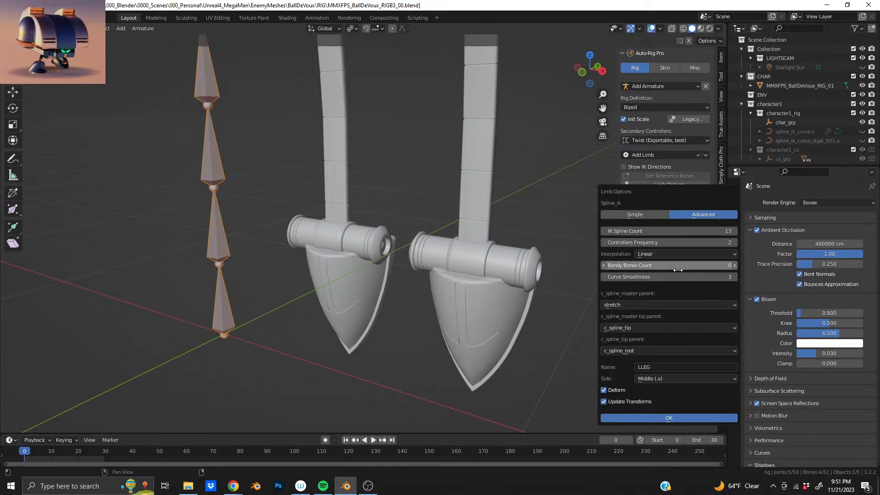
{"action": "left_click", "coordinate": [666, 257]}
{"action": "left_click", "coordinate": [664, 265]}
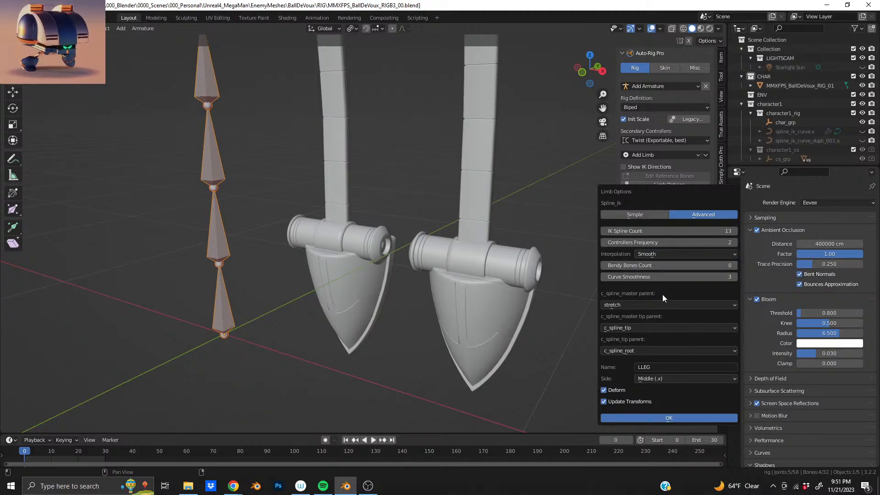
{"action": "left_click", "coordinate": [658, 305]}
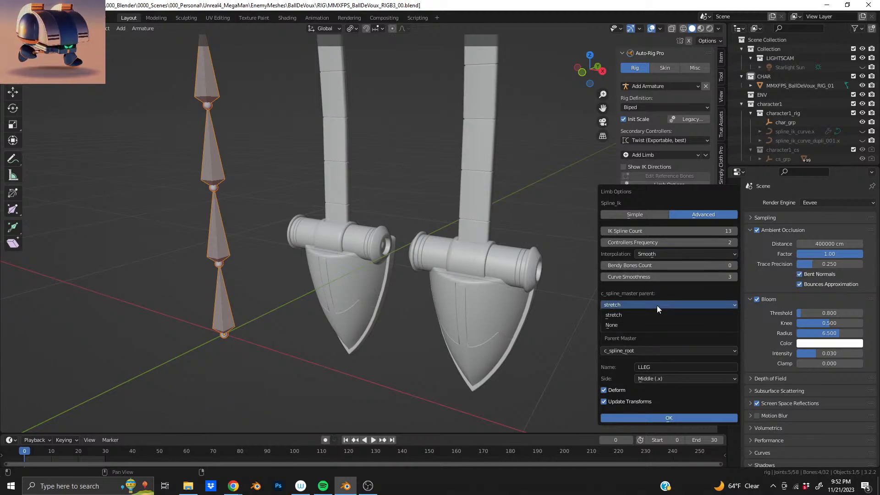
{"action": "left_click", "coordinate": [656, 305]}
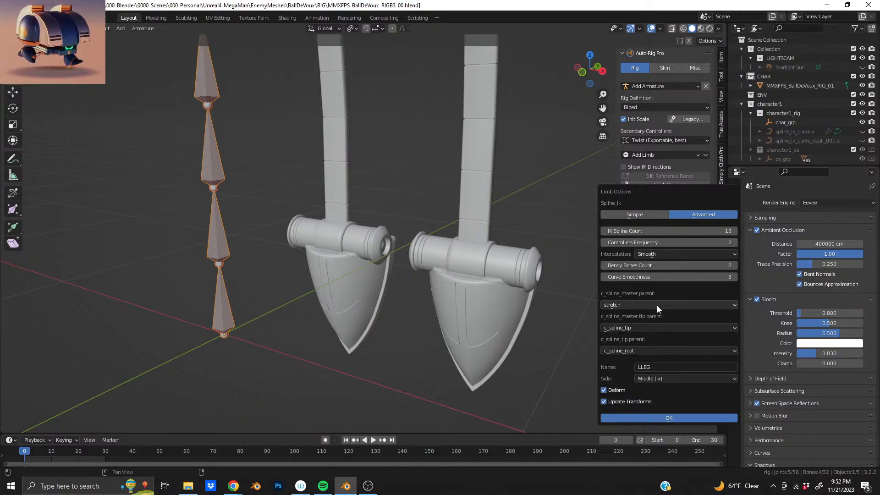
{"action": "left_click", "coordinate": [656, 305]}
{"action": "left_click", "coordinate": [657, 305]}
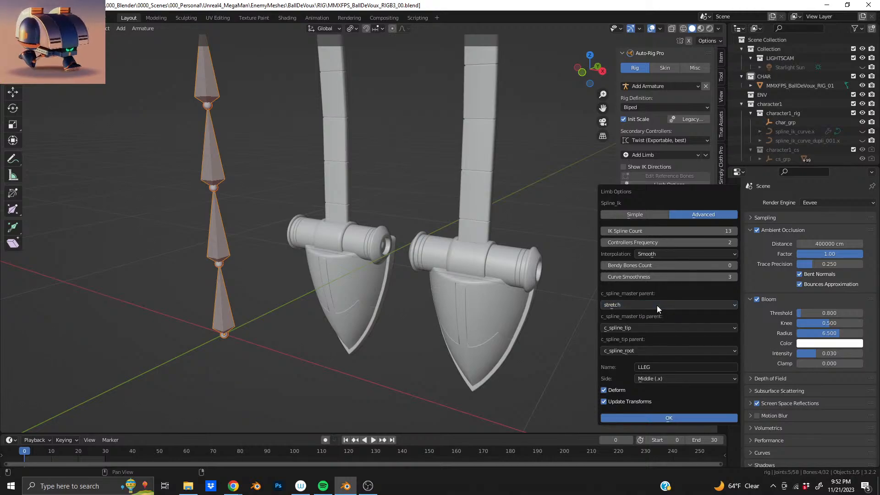
{"action": "left_click", "coordinate": [675, 254]}
{"action": "left_click", "coordinate": [669, 269]}
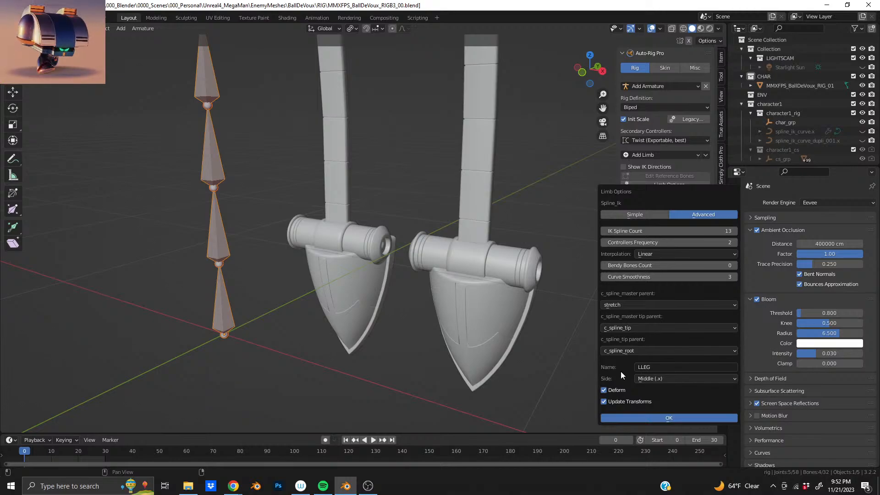
{"action": "left_click", "coordinate": [658, 418]}
Try to rotate the whole 13-bone spline chain in the side view
{"action": "middle_click_drag", "start_coordinate": [367, 183], "coordinate": [505, 293]}
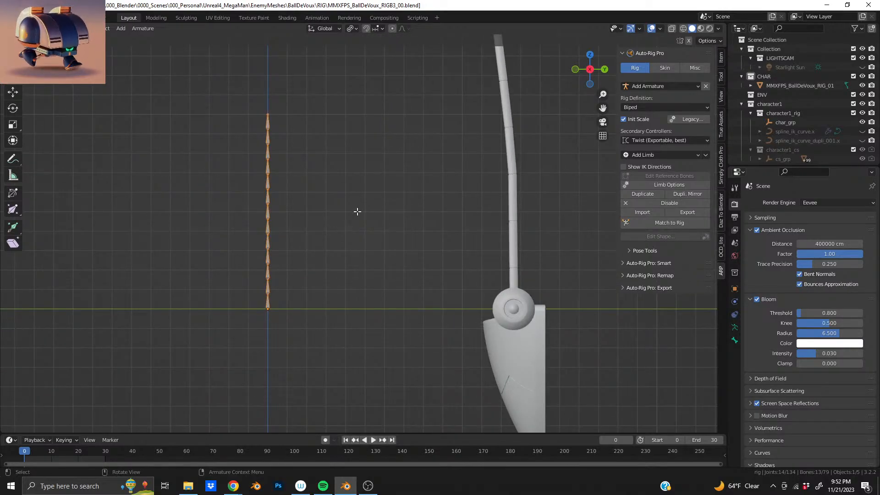
{"action": "key", "text": "r"}
{"action": "left_click", "coordinate": [363, 255]}
{"action": "key", "text": "ctrl+z"}
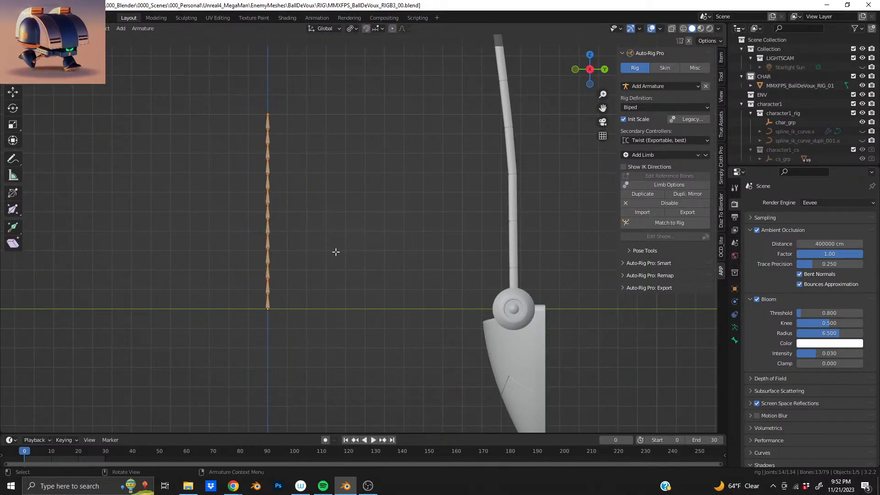
Place the 3D cursor near the chain's midpoint, make it the pivot, and rotate the whole chain 180° around it
{"action": "right_click", "coordinate": [269, 215], "text": "shift"}
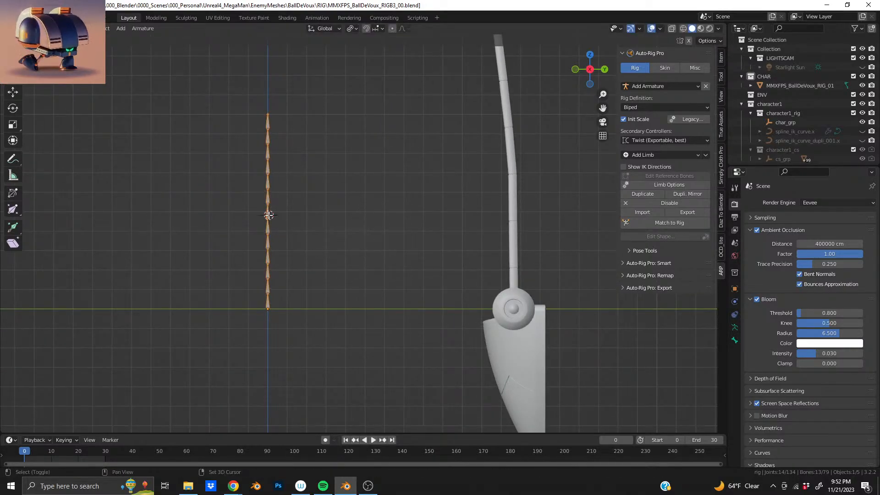
{"action": "left_click", "coordinate": [355, 29]}
{"action": "left_click", "coordinate": [365, 51]}
{"action": "key", "text": "r"}
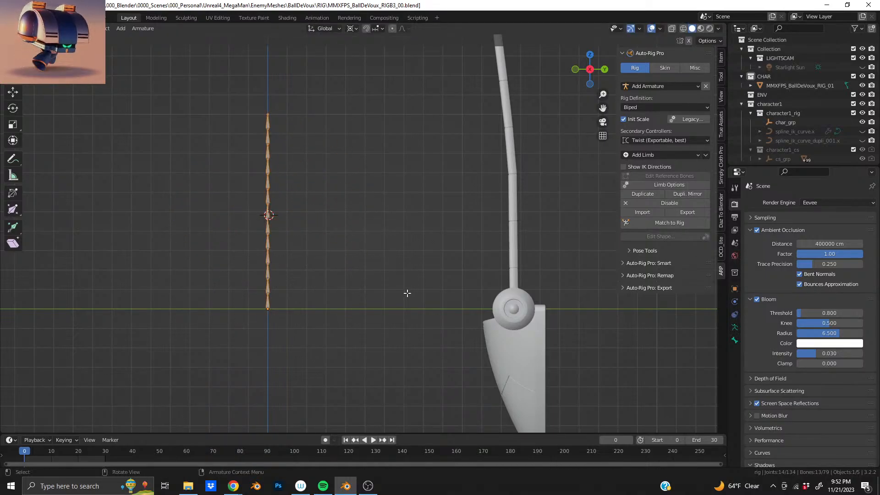
{"action": "type", "text": "180"}
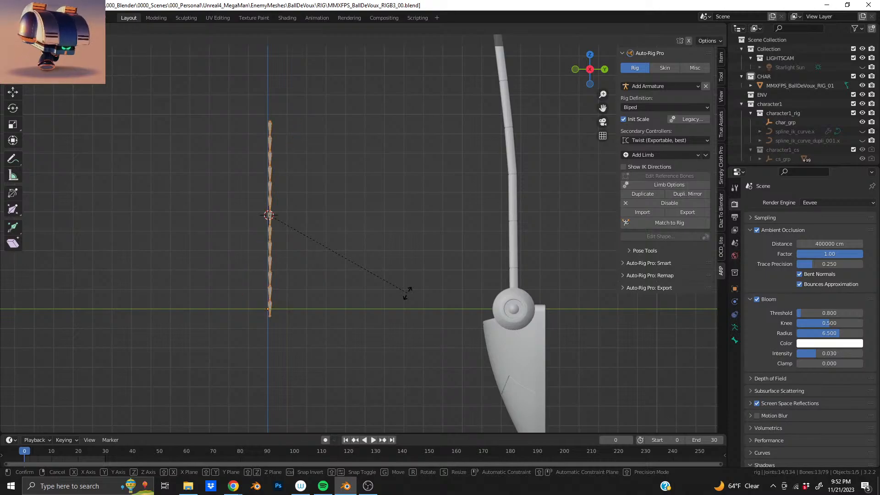
{"action": "key", "text": "Return"}
Move the chain onto the leg, about 123.7 cm in Y and 3.8 cm in Z, with its lower end at the ankle
{"action": "key", "text": "g"}
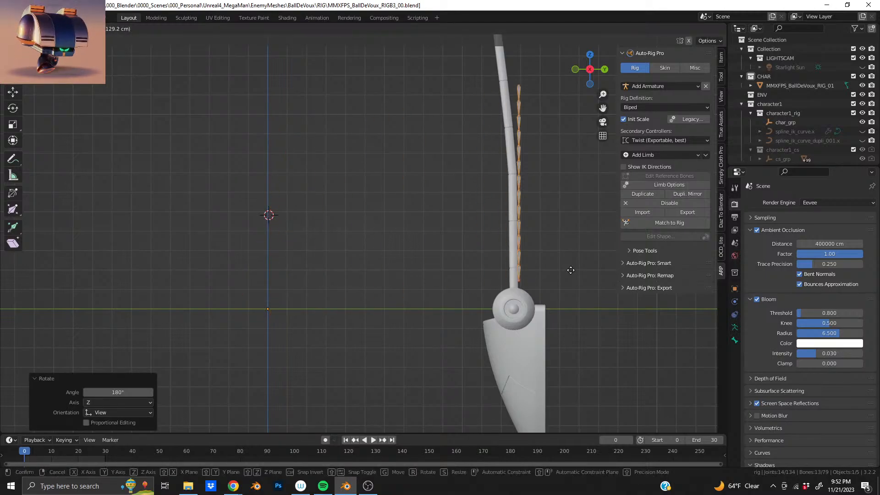
{"action": "left_click", "coordinate": [505, 337]}
{"action": "middle_click_drag", "start_coordinate": [505, 337], "coordinate": [413, 255], "text": "shift"}
{"action": "scroll", "coordinate": [415, 255], "scroll_direction": "up", "scroll_amount": 4}
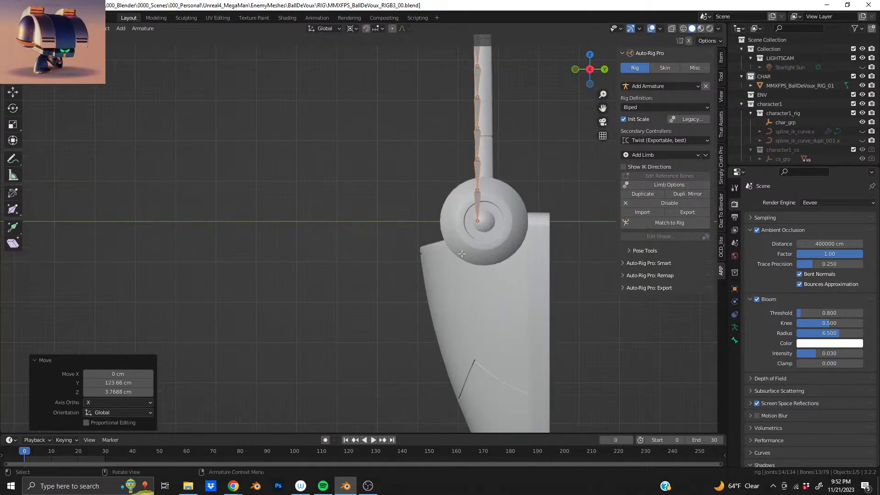
{"action": "middle_click_drag", "start_coordinate": [476, 214], "coordinate": [383, 119], "text": "shift"}
Move the chain's lowest joint down near the foot's pointed tip so the last bone spans the foot
{"action": "left_click", "coordinate": [383, 120]}
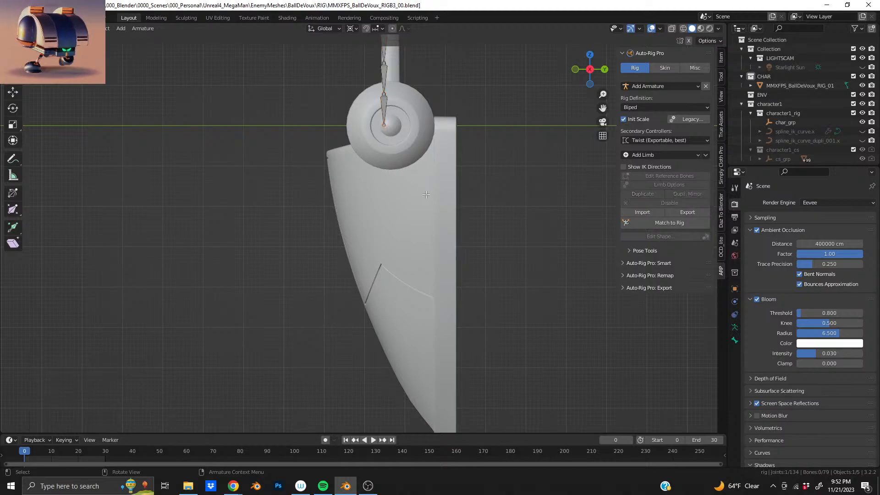
{"action": "key", "text": "g"}
{"action": "left_click", "coordinate": [469, 57]}
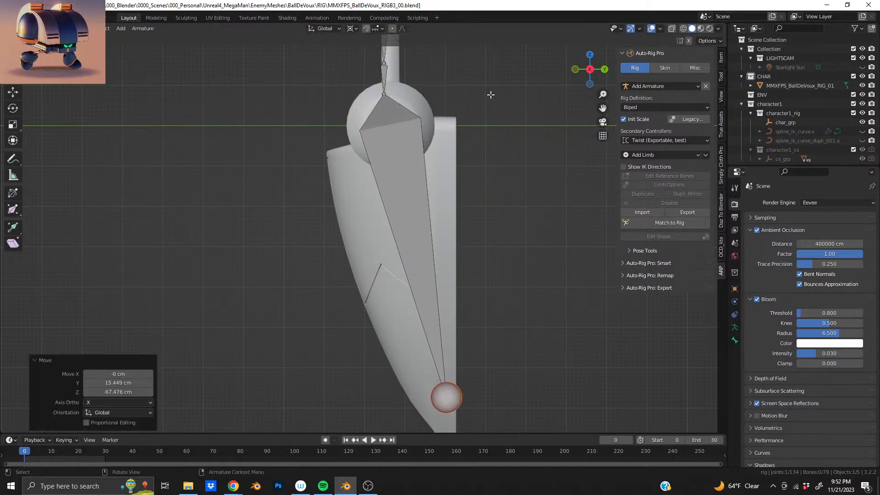
{"action": "scroll", "coordinate": [469, 57], "scroll_direction": "down", "scroll_amount": 5, "text": "shift"}
{"action": "key", "text": "g"}
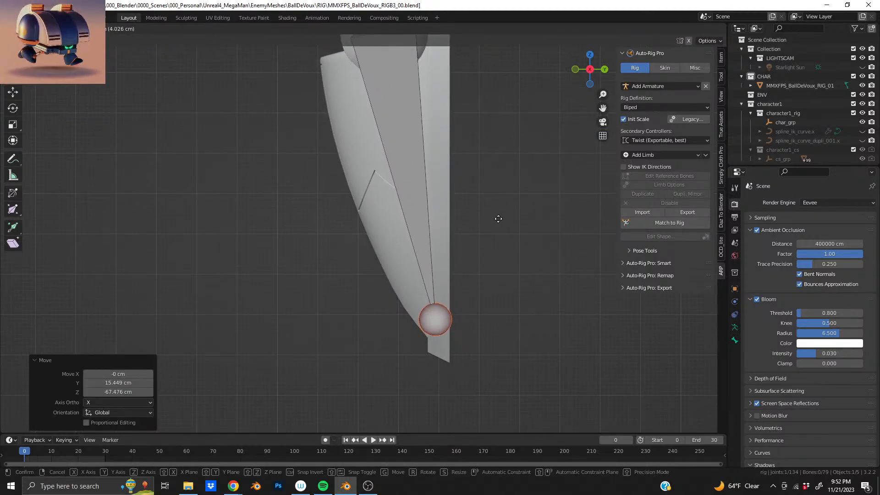
{"action": "left_click", "coordinate": [496, 218]}
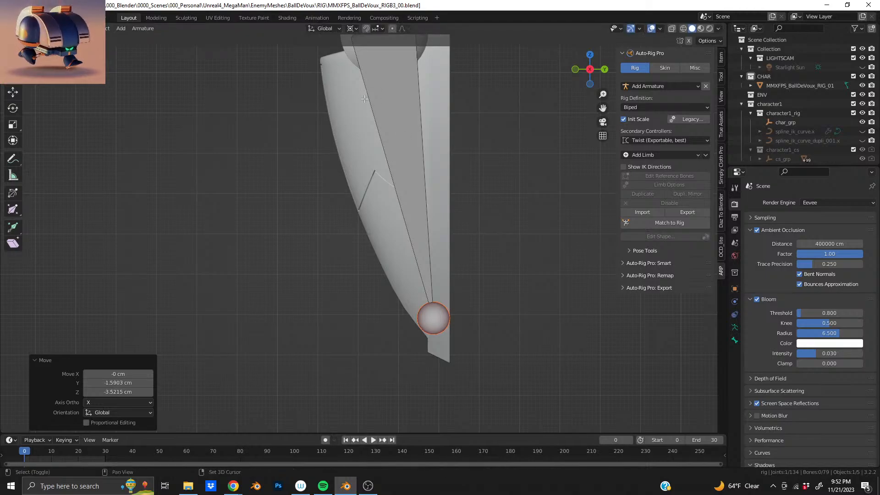
Lower the foot bone's upper joint into the ankle and pull the next joint up out beside the leg
{"action": "key", "text": "KP_Decimal"}
{"action": "key", "text": "g"}
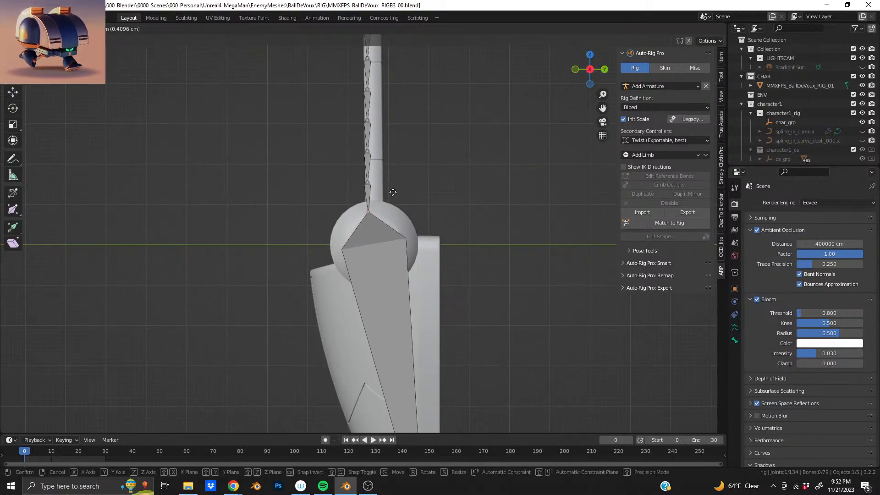
{"action": "left_click", "coordinate": [394, 208]}
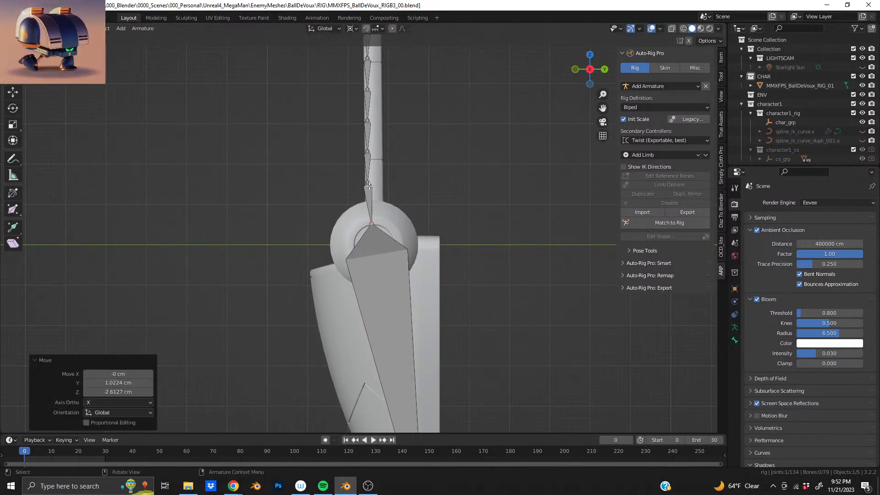
{"action": "key", "text": "g"}
{"action": "left_click", "coordinate": [437, 93]}
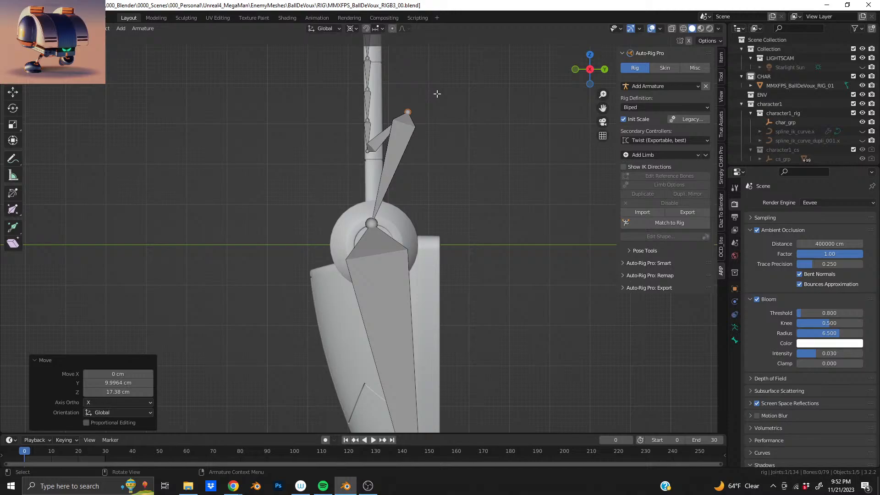
Raise the foot bone's upper joint about 15.7 cm to the lowest seam of the leg above the ankle
{"action": "left_click", "coordinate": [368, 230]}
{"action": "key", "text": "g"}
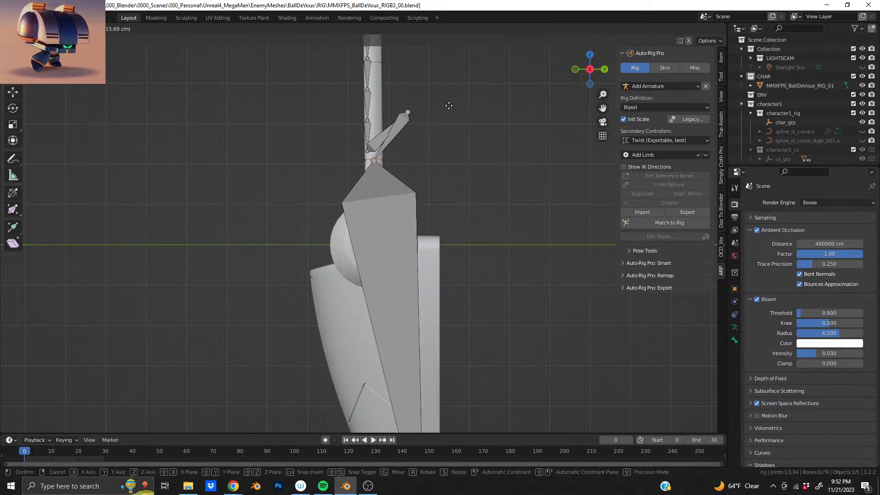
{"action": "left_click", "coordinate": [449, 106]}
Select the remaining upper bones of the chain and move them about 45.9 cm up along the leg
{"action": "scroll", "coordinate": [449, 105], "scroll_direction": "up", "scroll_amount": 3}
{"action": "middle_click_drag", "start_coordinate": [449, 105], "coordinate": [373, 278], "text": "shift"}
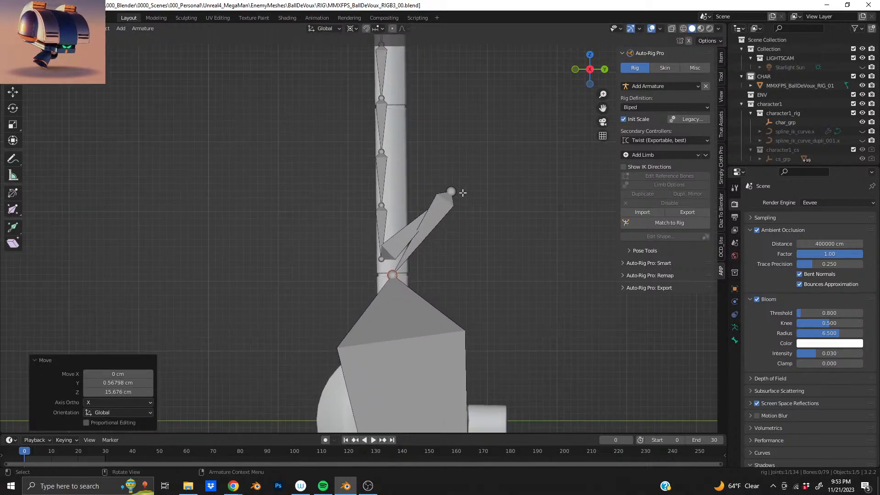
{"action": "left_click", "coordinate": [381, 258]}
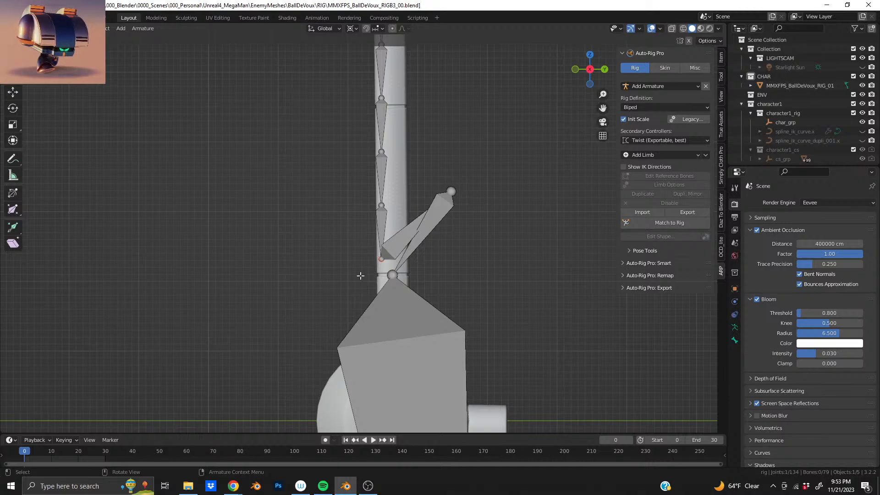
{"action": "left_click_drag", "start_coordinate": [360, 275], "coordinate": [387, 200]}
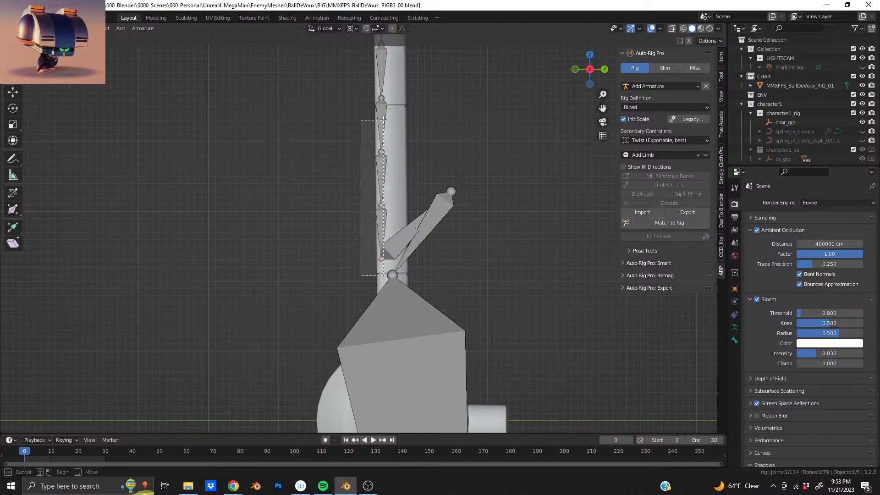
{"action": "left_click_drag", "start_coordinate": [383, 111], "coordinate": [383, 111]}
{"action": "scroll", "coordinate": [382, 110], "scroll_direction": "down", "scroll_amount": 3}
{"action": "middle_click_drag", "start_coordinate": [382, 111], "coordinate": [371, 302], "text": "shift"}
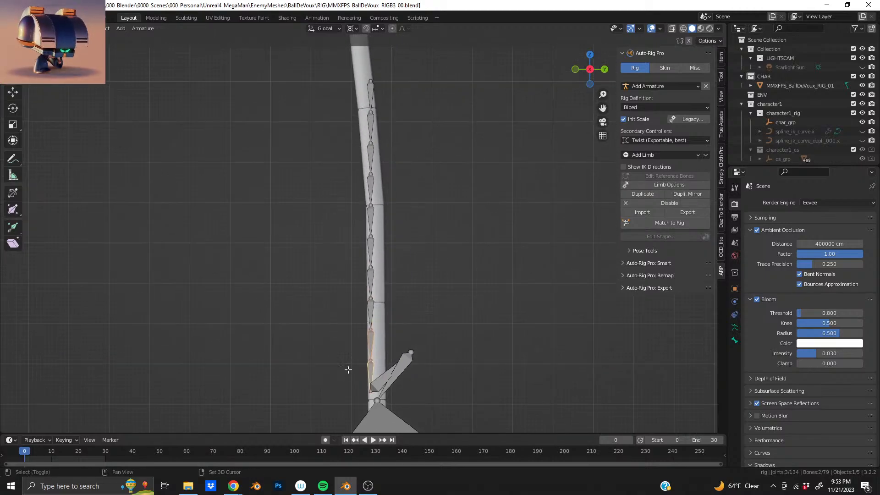
{"action": "left_click_drag", "start_coordinate": [348, 370], "coordinate": [380, 50]}
{"action": "key", "text": "g"}
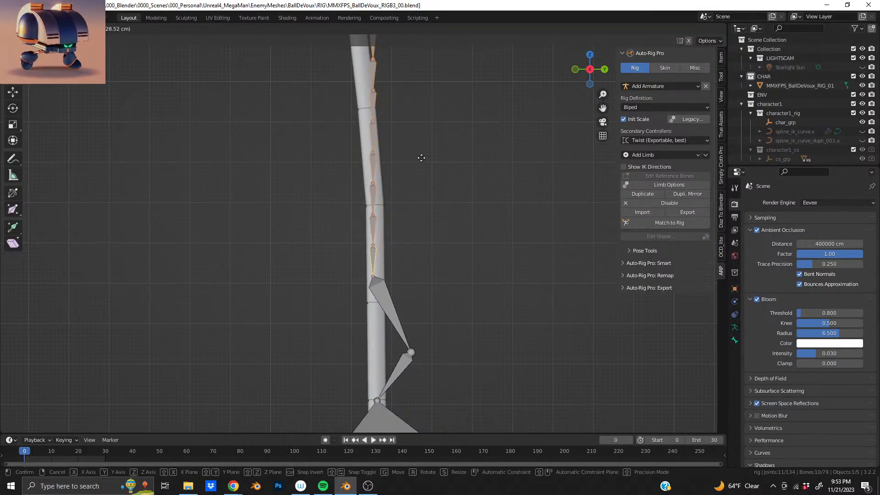
{"action": "left_click", "coordinate": [412, 259]}
Try to move the short bone directly above the foot bone
{"action": "scroll", "coordinate": [413, 260], "scroll_direction": "down", "scroll_amount": 4, "text": "shift"}
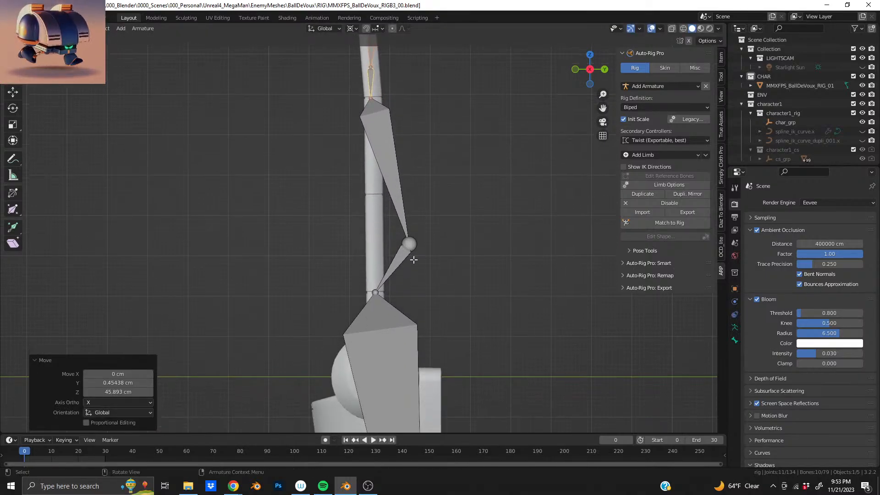
{"action": "left_click", "coordinate": [408, 256]}
{"action": "key", "text": "g"}
{"action": "left_click", "coordinate": [485, 255]}
{"action": "key", "text": "ctrl+z"}
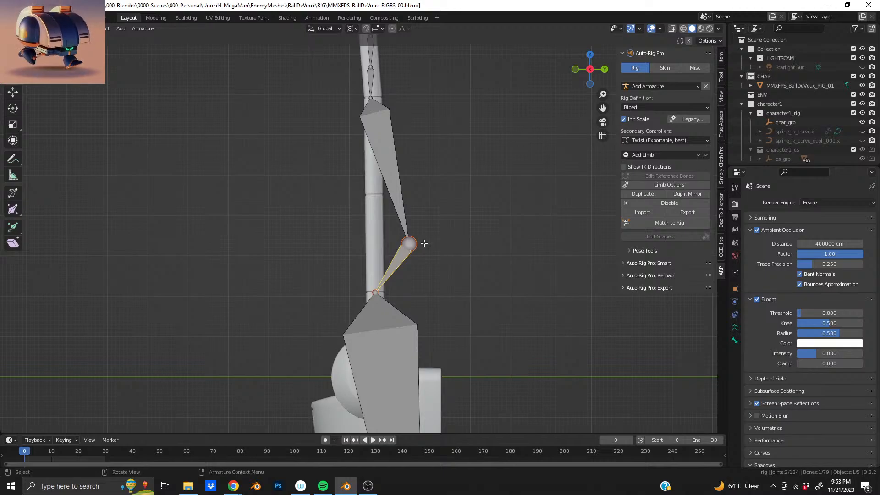
Move the joint beside the leg back onto the second seam, about -8.5 cm in Y and 12.8 cm in Z
{"action": "left_click", "coordinate": [442, 261]}
{"action": "left_click", "coordinate": [414, 243]}
{"action": "key", "text": "g"}
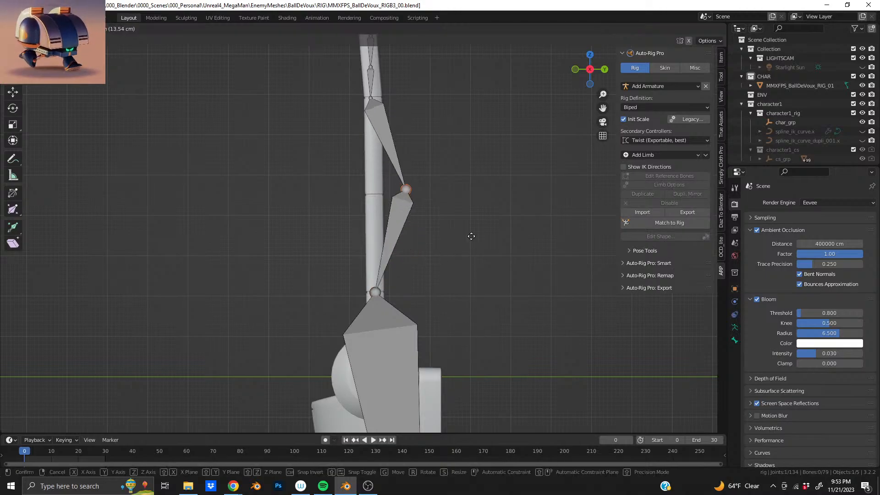
{"action": "left_click", "coordinate": [441, 241]}
Turn on X-ray display and center the joint in the second seam, lowering it about 0.66 cm
{"action": "middle_click_drag", "start_coordinate": [410, 211], "coordinate": [390, 150], "text": "shift"}
{"action": "scroll", "coordinate": [396, 259], "scroll_direction": "up", "scroll_amount": 3}
{"action": "scroll", "coordinate": [389, 149], "scroll_direction": "up", "scroll_amount": 3}
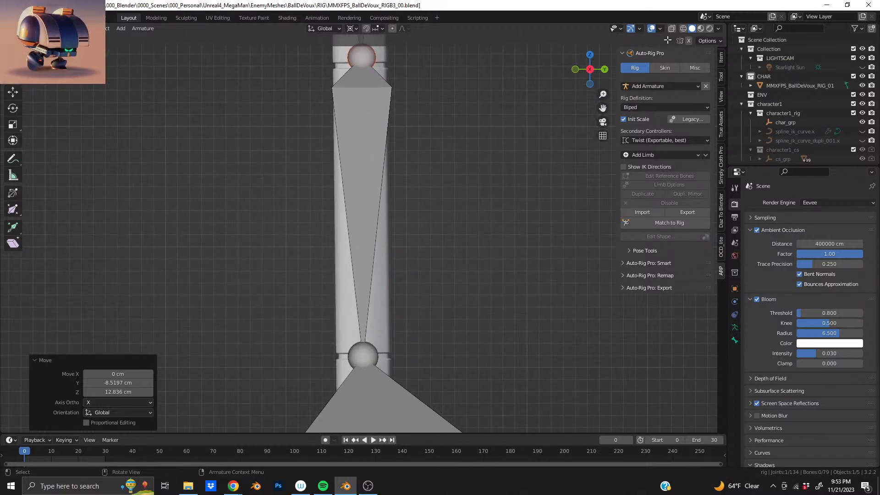
{"action": "left_click", "coordinate": [671, 29]}
{"action": "middle_click_drag", "start_coordinate": [332, 120], "coordinate": [353, 258], "text": "shift"}
{"action": "scroll", "coordinate": [354, 258], "scroll_direction": "up", "scroll_amount": 3}
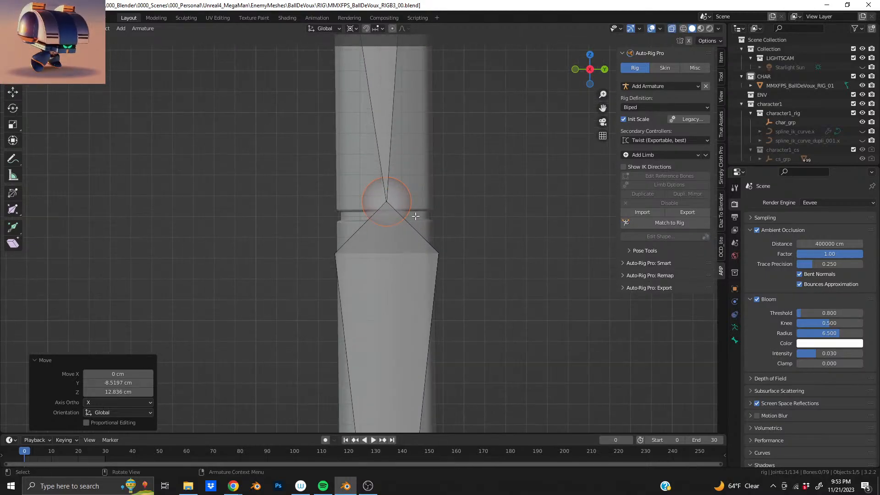
{"action": "key", "text": "g"}
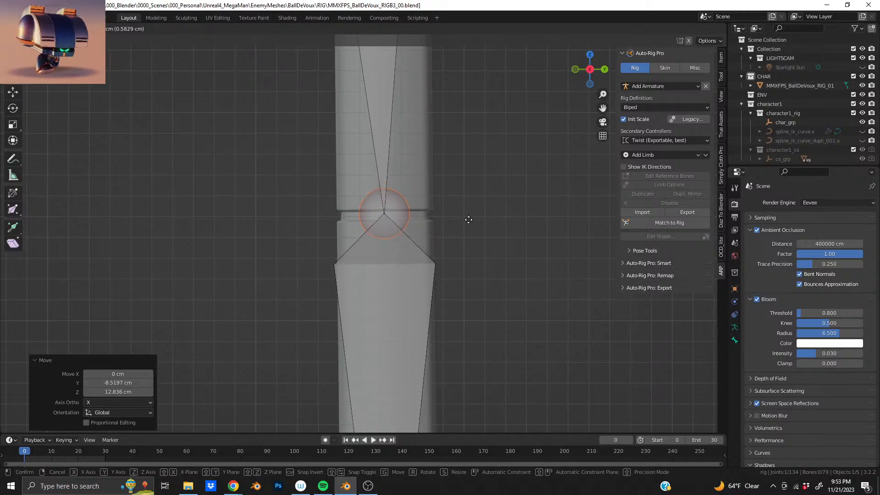
{"action": "left_click", "coordinate": [468, 222]}
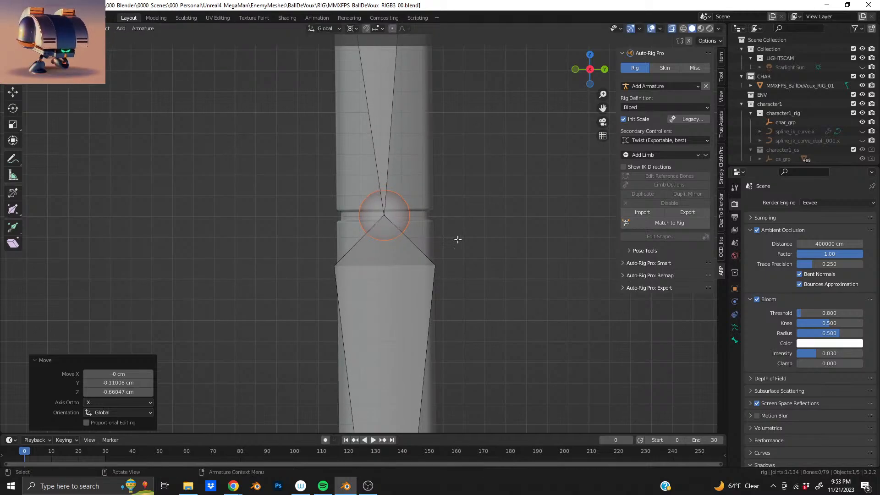
Center the joint in the third seam above the foot, moving it about 0.71 cm in Y and 0.07 cm in Z
{"action": "scroll", "coordinate": [373, 241], "scroll_direction": "down", "scroll_amount": 6}
{"action": "middle_click_drag", "start_coordinate": [364, 213], "coordinate": [365, 231], "text": "shift"}
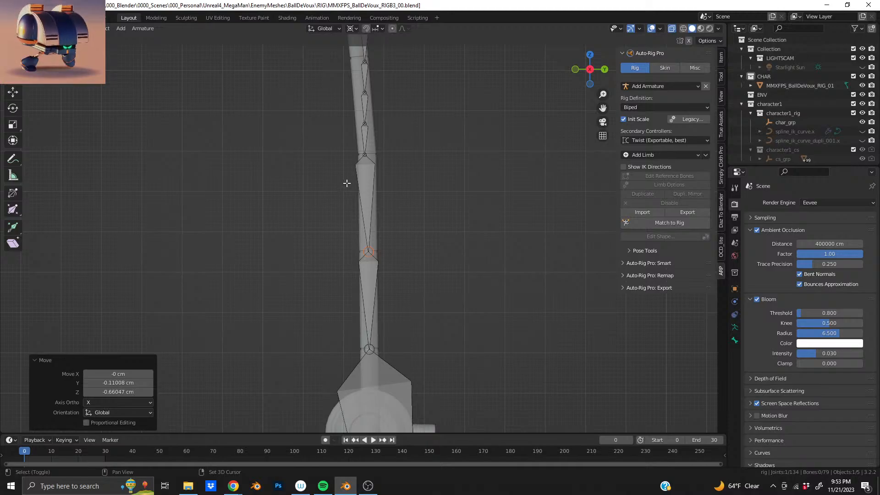
{"action": "scroll", "coordinate": [349, 192], "scroll_direction": "up", "scroll_amount": 6}
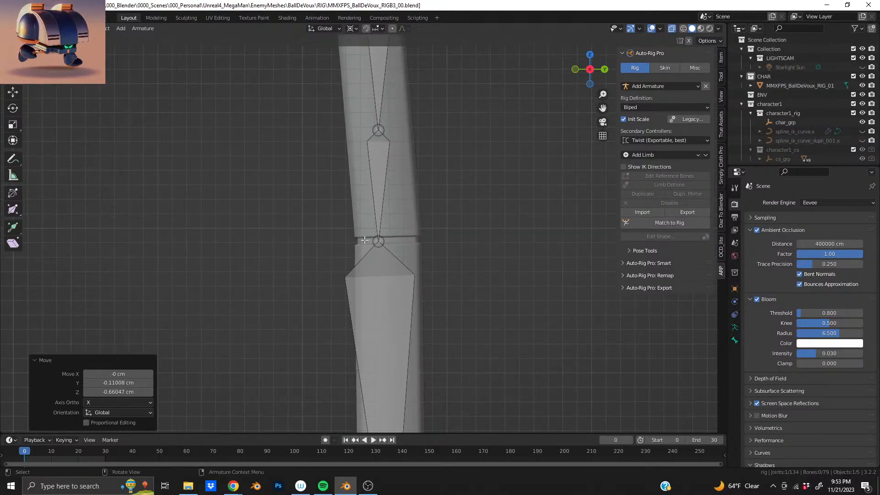
{"action": "scroll", "coordinate": [365, 238], "scroll_direction": "up", "scroll_amount": 5}
{"action": "middle_click_drag", "start_coordinate": [416, 253], "coordinate": [371, 190], "text": "shift"}
{"action": "scroll", "coordinate": [372, 190], "scroll_direction": "up", "scroll_amount": 1}
{"action": "left_click_drag", "start_coordinate": [318, 150], "coordinate": [390, 213]}
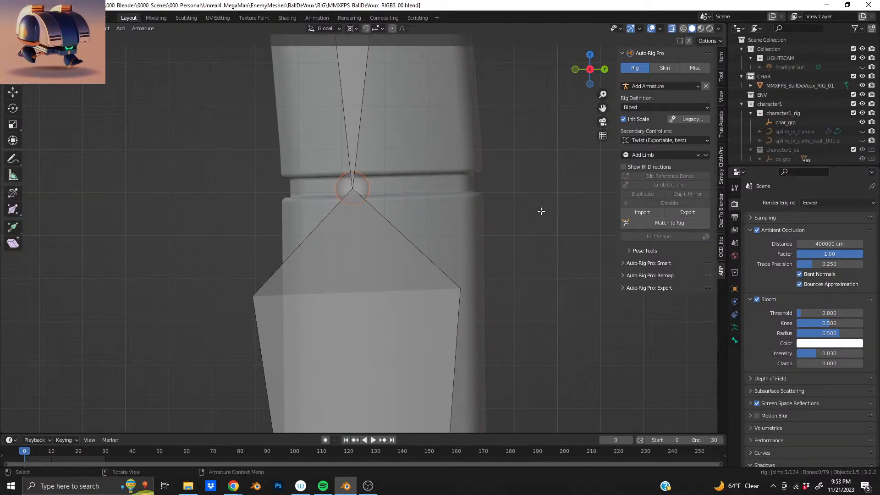
{"action": "key", "text": "g"}
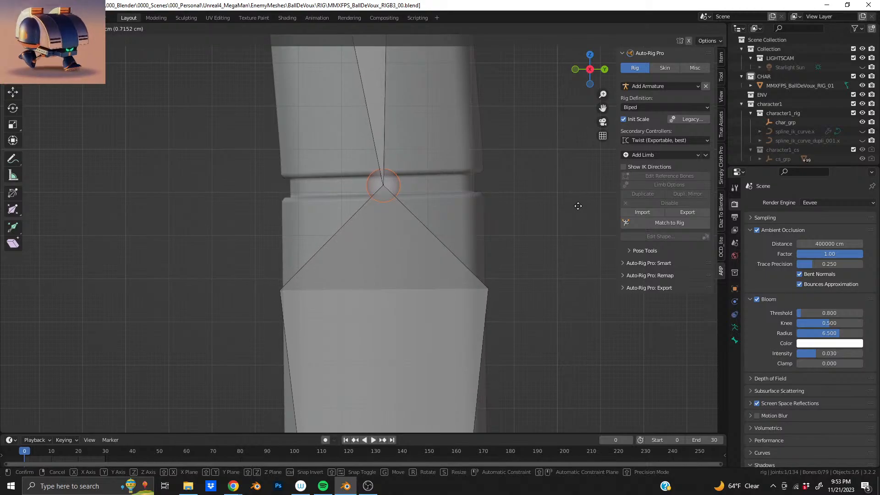
{"action": "left_click", "coordinate": [578, 206]}
Select the top nine bones of the chain and move them onto the next seam up, about -1.23 cm in Y and 16.57 cm in Z
{"action": "scroll", "coordinate": [380, 190], "scroll_direction": "down", "scroll_amount": 5}
{"action": "middle_click_drag", "start_coordinate": [380, 191], "coordinate": [388, 291]}
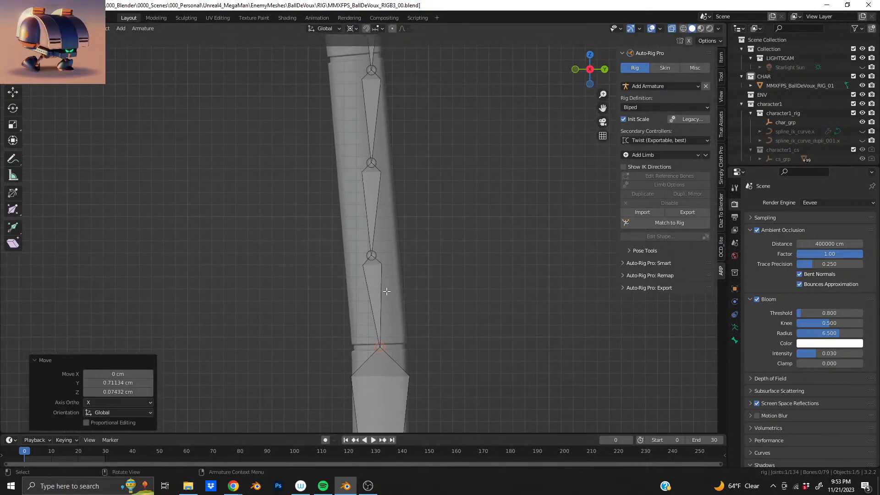
{"action": "scroll", "coordinate": [375, 273], "scroll_direction": "up", "scroll_amount": 2}
{"action": "middle_click_drag", "start_coordinate": [387, 204], "coordinate": [389, 226]}
{"action": "scroll", "coordinate": [389, 227], "scroll_direction": "up", "scroll_amount": 3}
{"action": "scroll", "coordinate": [385, 241], "scroll_direction": "down", "scroll_amount": 4}
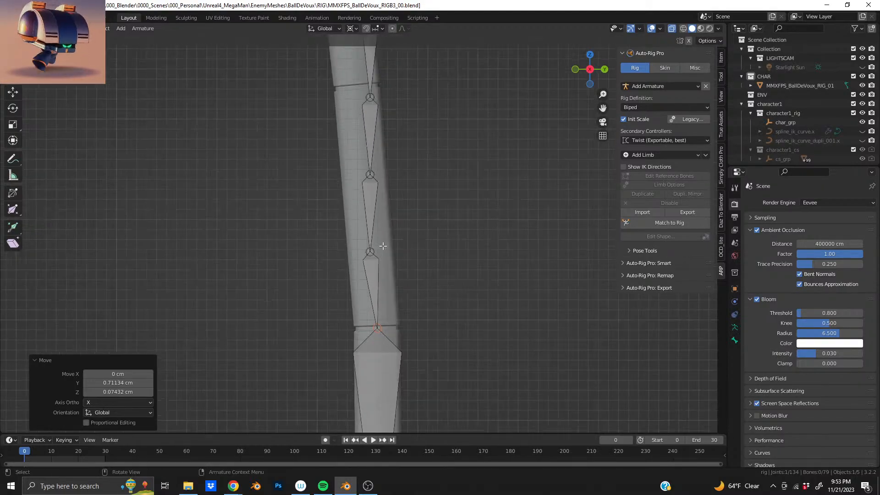
{"action": "scroll", "coordinate": [380, 243], "scroll_direction": "down", "scroll_amount": 2}
{"action": "left_click_drag", "start_coordinate": [357, 260], "coordinate": [434, 64]}
{"action": "middle_click_drag", "start_coordinate": [387, 218], "coordinate": [363, 302]}
{"action": "left_click_drag", "start_coordinate": [350, 296], "coordinate": [419, 57]}
{"action": "middle_click_drag", "start_coordinate": [431, 300], "coordinate": [413, 169]}
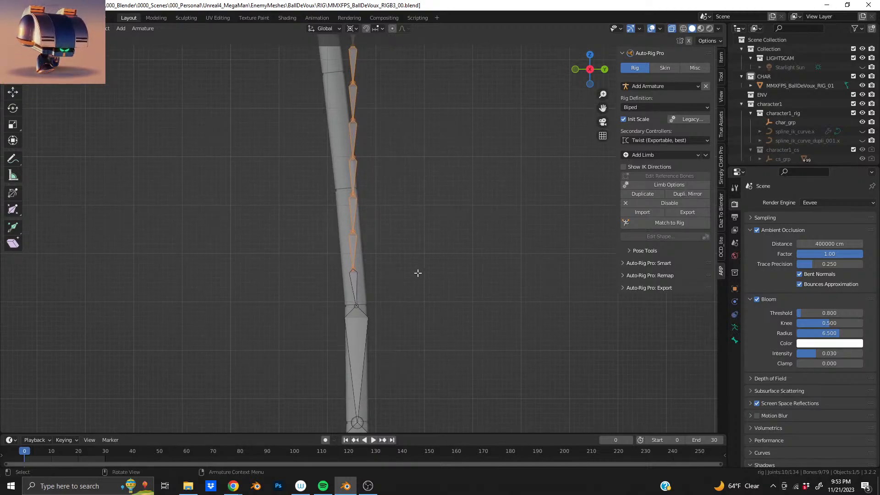
{"action": "key", "text": "g"}
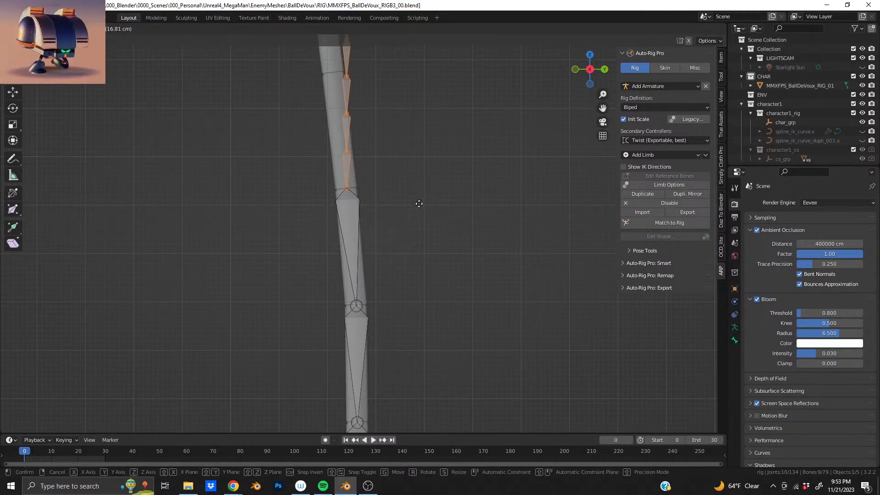
{"action": "left_click", "coordinate": [420, 204]}
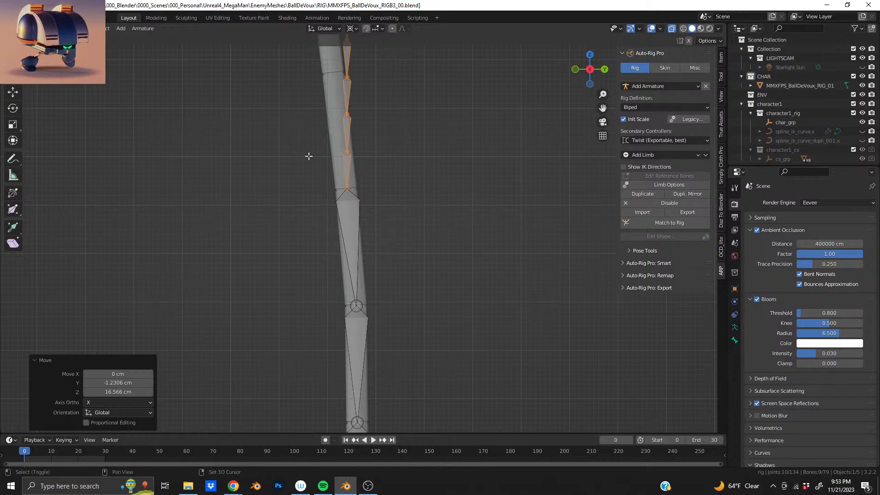
Select the top eight bones and move them onto the following seam, about -2.7 cm in Y and 16.5 cm in Z
{"action": "middle_click_drag", "start_coordinate": [309, 156], "coordinate": [303, 325]}
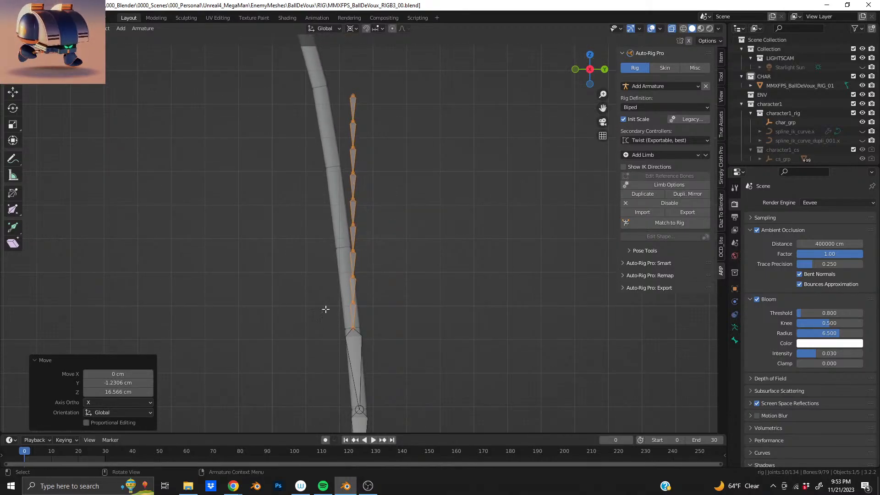
{"action": "left_click_drag", "start_coordinate": [326, 310], "coordinate": [434, 75]}
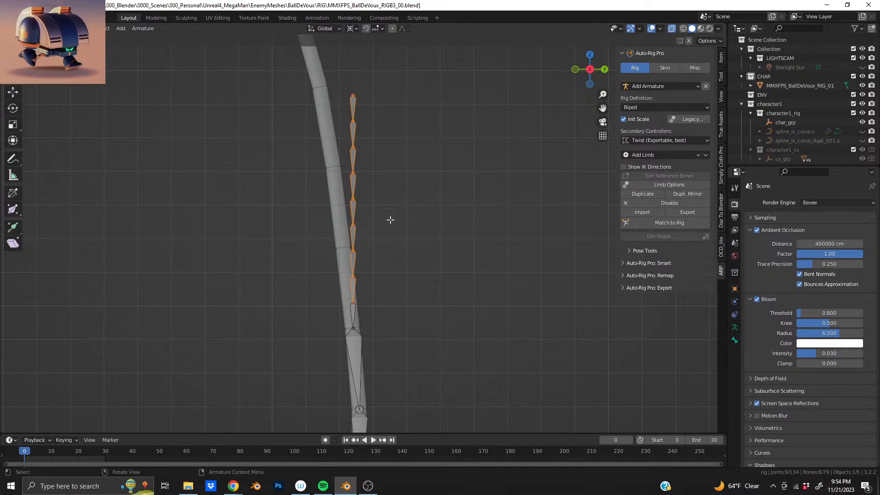
{"action": "middle_click_drag", "start_coordinate": [390, 220], "coordinate": [402, 290]}
{"action": "scroll", "coordinate": [376, 188], "scroll_direction": "up", "scroll_amount": 7}
{"action": "scroll", "coordinate": [403, 282], "scroll_direction": "down", "scroll_amount": 3}
{"action": "key", "text": "g"}
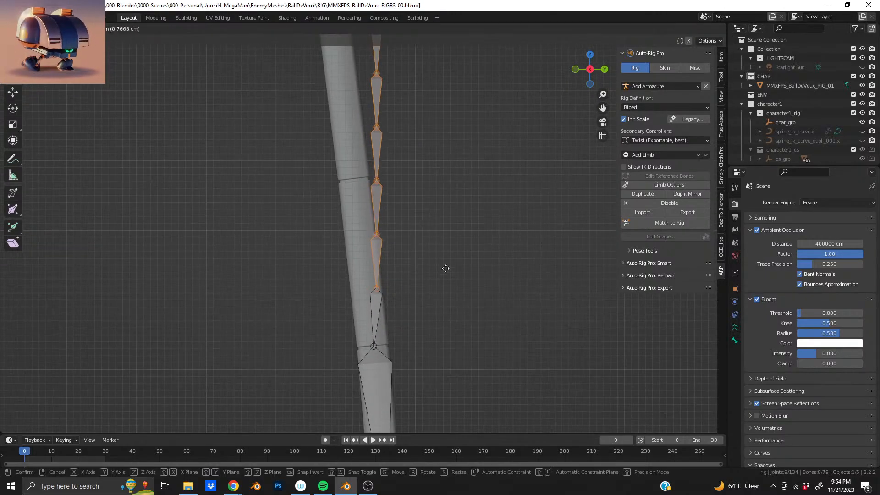
{"action": "left_click", "coordinate": [419, 169]}
Center the base joint of the selected eight bones in its seam, shifting them about -0.11 cm in Y and -0.35 cm in Z
{"action": "middle_click_drag", "start_coordinate": [353, 217], "coordinate": [355, 278], "text": "shift"}
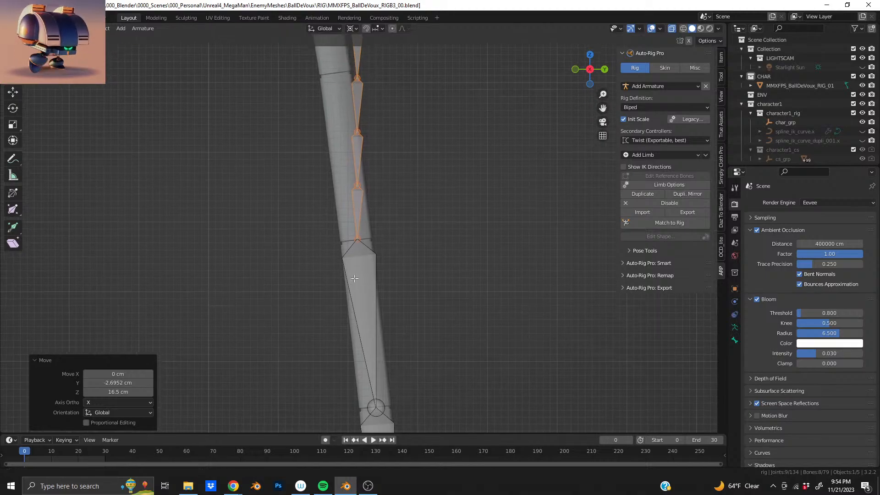
{"action": "scroll", "coordinate": [357, 266], "scroll_direction": "up", "scroll_amount": 6}
{"action": "key", "text": "g"}
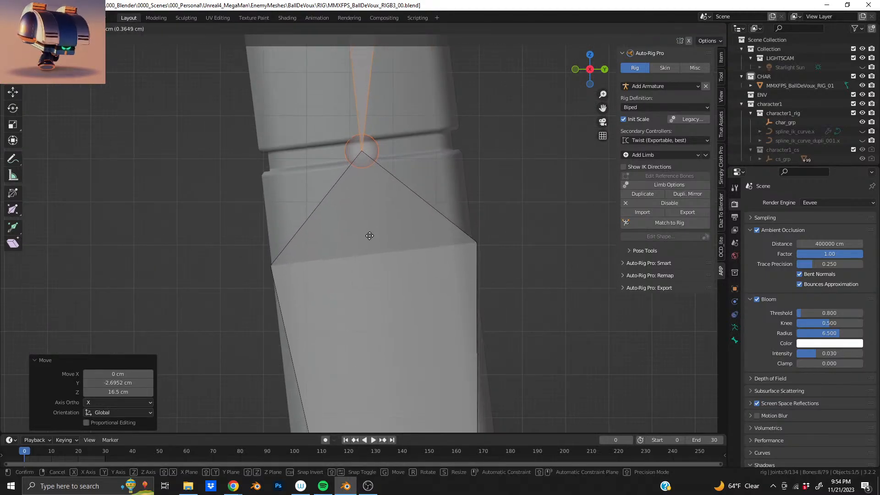
{"action": "left_click", "coordinate": [367, 235]}
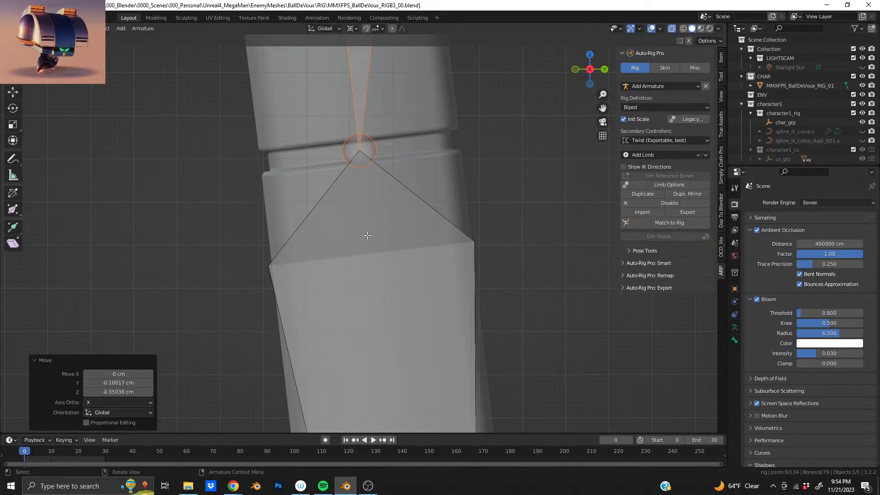
Select the top seven bones and move them up to the next seam, about -3.08 cm in Y and 16.36 cm in Z
{"action": "scroll", "coordinate": [367, 235], "scroll_direction": "down", "scroll_amount": 5}
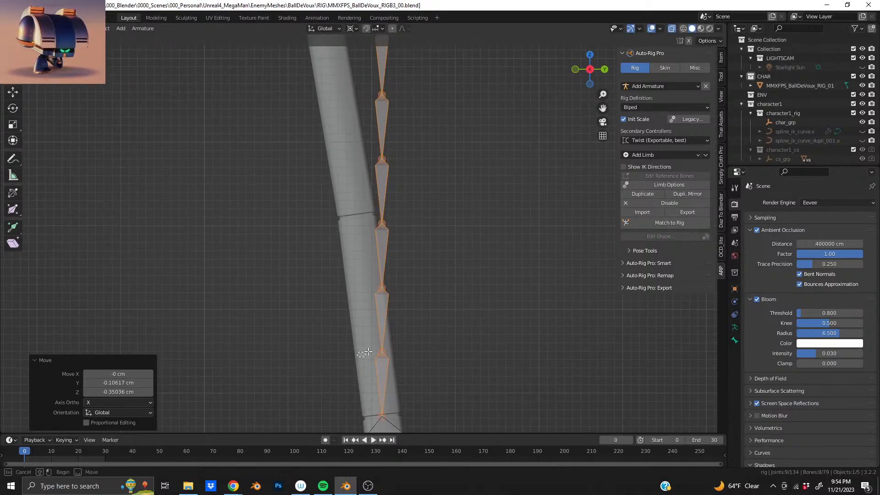
{"action": "left_click_drag", "start_coordinate": [380, 357], "coordinate": [463, 92]}
{"action": "scroll", "coordinate": [389, 157], "scroll_direction": "down", "scroll_amount": 4}
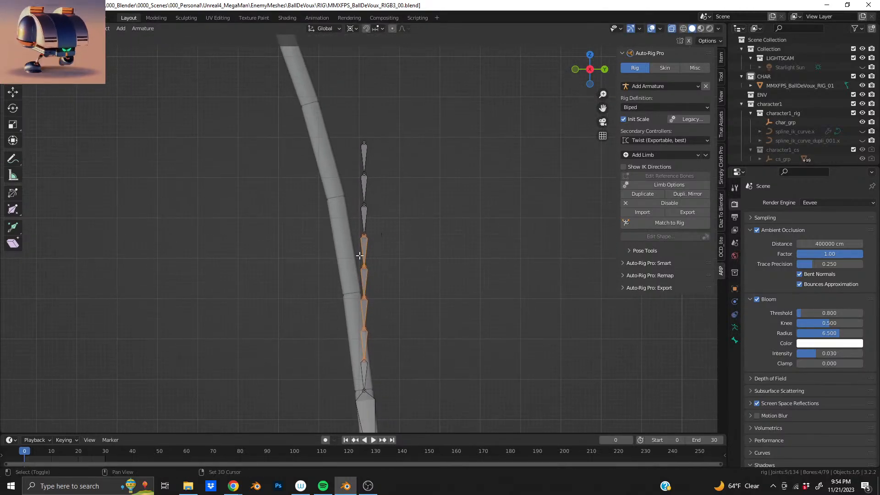
{"action": "left_click_drag", "start_coordinate": [355, 125], "coordinate": [371, 262], "text": "shift"}
{"action": "scroll", "coordinate": [401, 208], "scroll_direction": "up", "scroll_amount": 4}
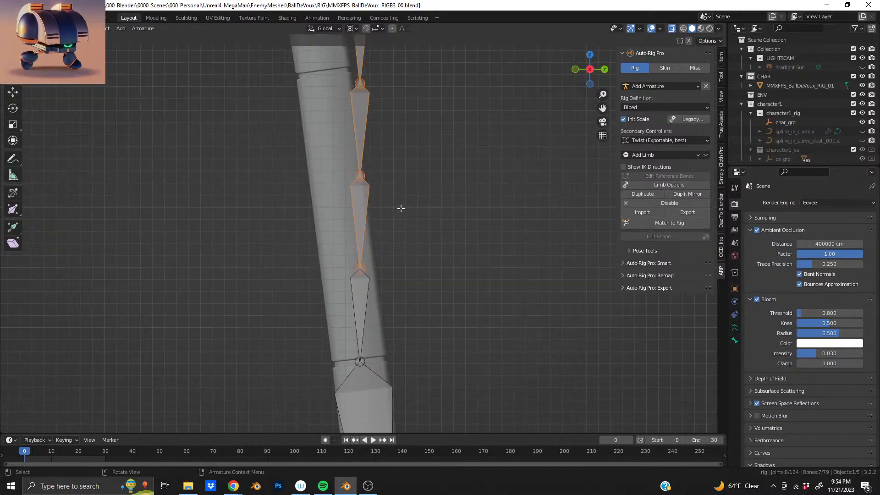
{"action": "key", "text": "g"}
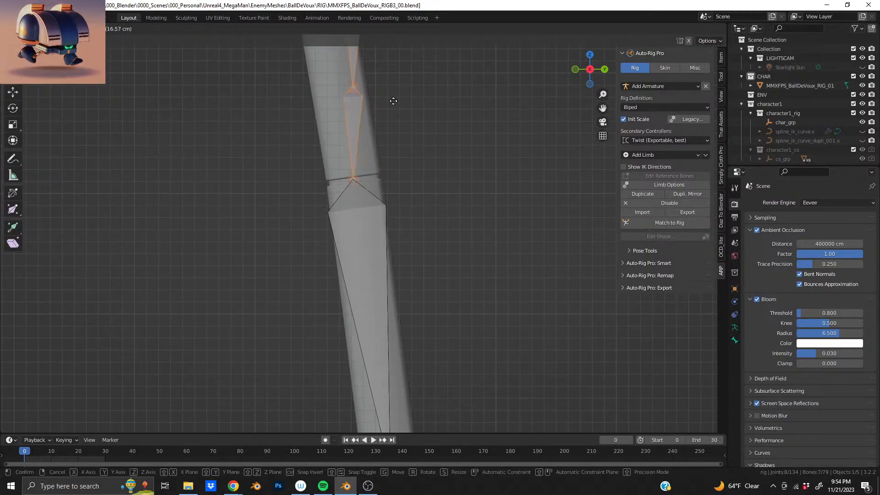
{"action": "left_click", "coordinate": [394, 101]}
Fine-tune the seven bones' base joint within the seam by about 0.09 cm in Y and -0.09 cm in Z
{"action": "scroll", "coordinate": [371, 181], "scroll_direction": "up", "scroll_amount": 5}
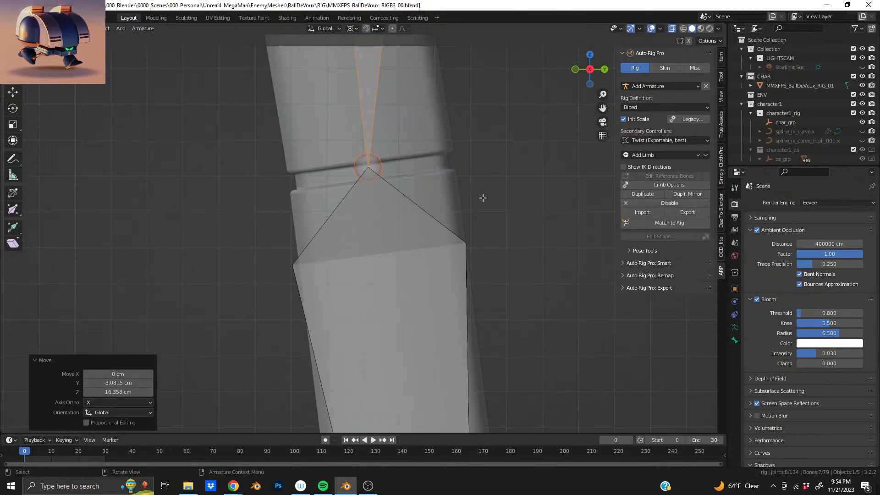
{"action": "key", "text": "g"}
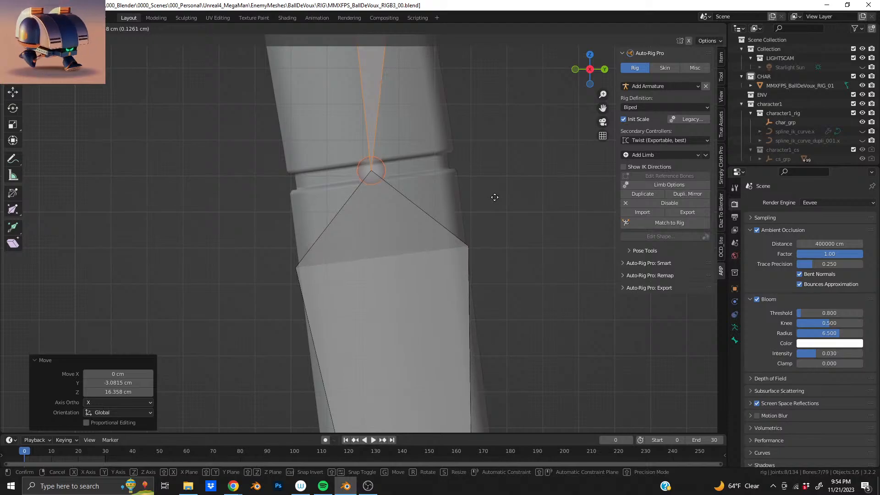
{"action": "left_click", "coordinate": [494, 197]}
Select the top six bones and move them onto the next leg seam, about -3.99 cm in Y and 16.07 cm in Z
{"action": "scroll", "coordinate": [420, 173], "scroll_direction": "down", "scroll_amount": 6}
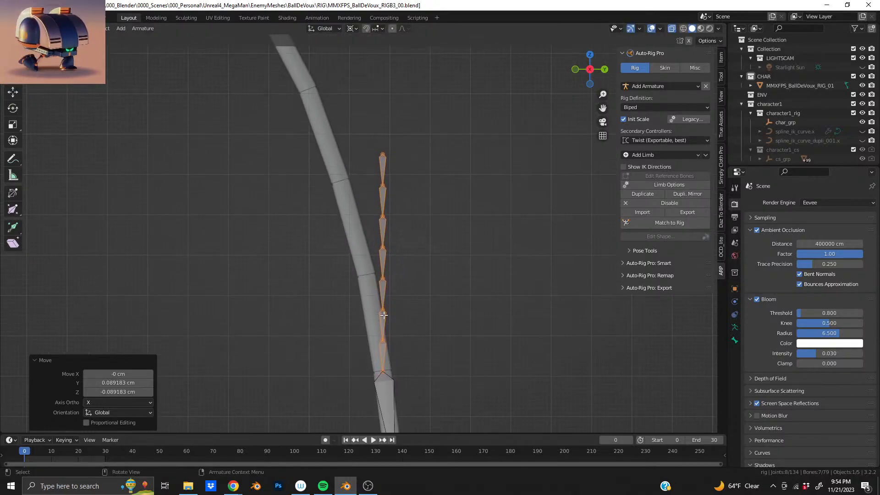
{"action": "left_click_drag", "start_coordinate": [362, 345], "coordinate": [446, 128]}
{"action": "scroll", "coordinate": [339, 226], "scroll_direction": "up", "scroll_amount": 7}
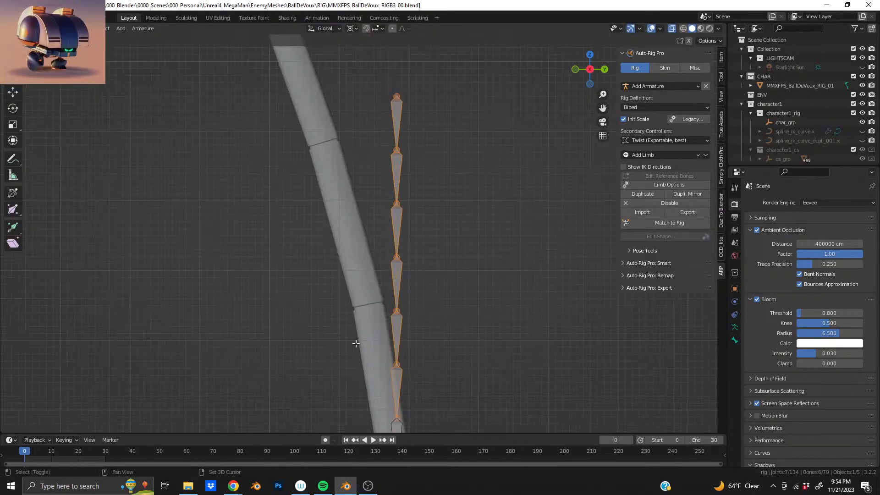
{"action": "key", "text": "g"}
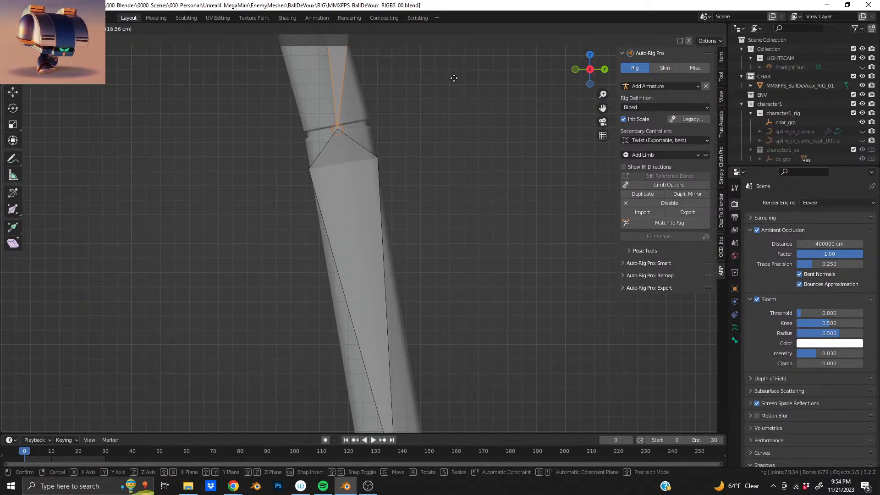
{"action": "left_click", "coordinate": [454, 78]}
Select the top five bones and move them along the bending leg to the next seam, about -6.44 cm in Y and 15.57 cm in Z
{"action": "scroll", "coordinate": [345, 291], "scroll_direction": "down", "scroll_amount": 5}
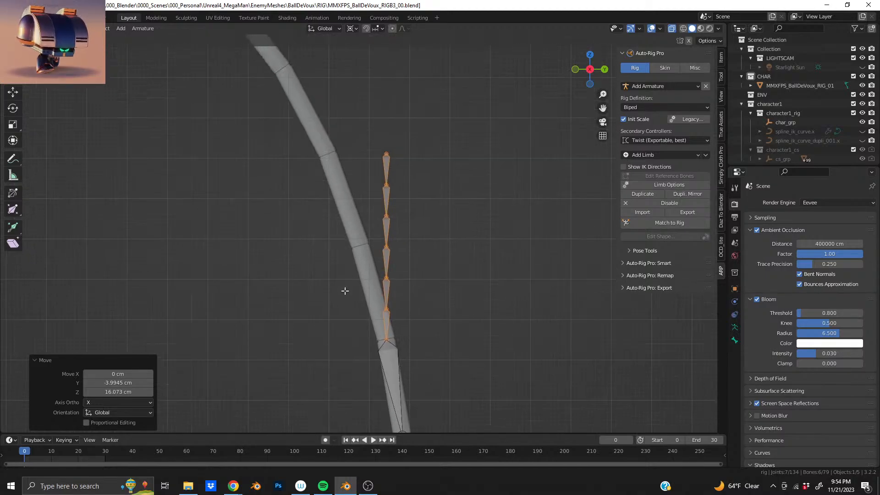
{"action": "middle_click_drag", "start_coordinate": [345, 291], "coordinate": [347, 318], "text": "shift"}
{"action": "left_click_drag", "start_coordinate": [368, 359], "coordinate": [477, 140]}
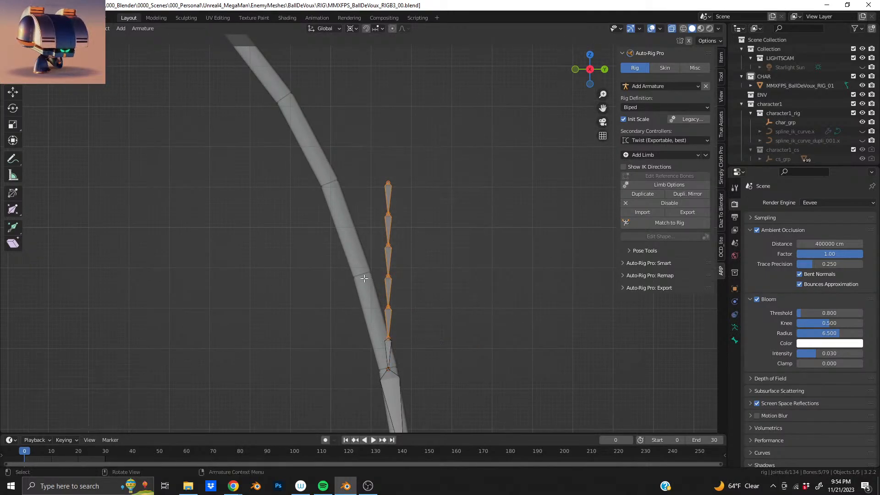
{"action": "scroll", "coordinate": [364, 278], "scroll_direction": "up", "scroll_amount": 7}
{"action": "key", "text": "g"}
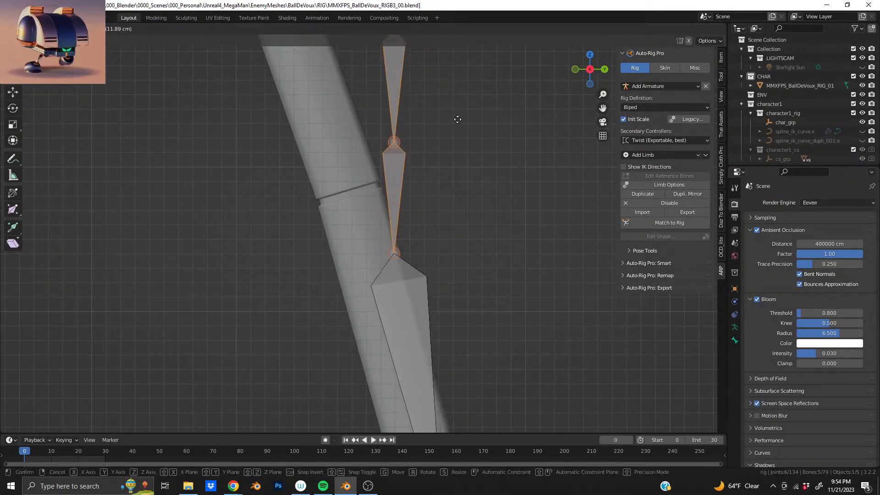
{"action": "left_click", "coordinate": [414, 61]}
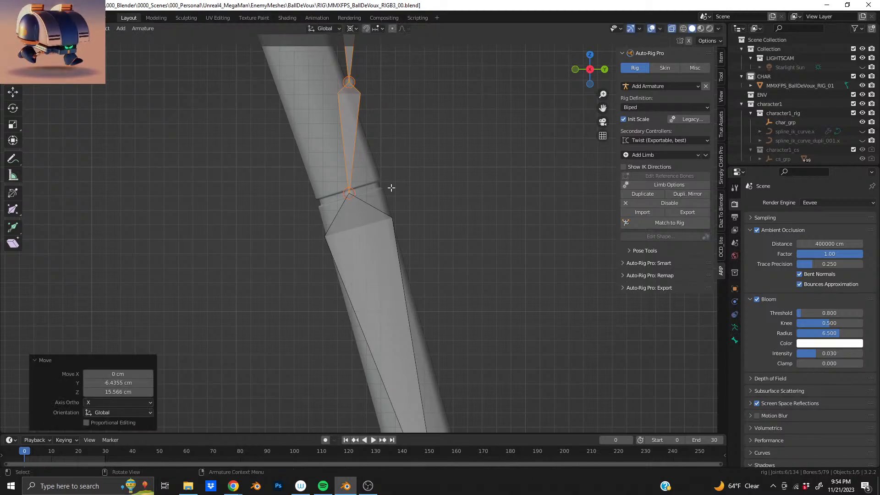
Select the top four bones and move them to the next seam, about -7.95 cm in Y and 15.05 cm in Z
{"action": "scroll", "coordinate": [389, 188], "scroll_direction": "down", "scroll_amount": 6}
{"action": "middle_click_drag", "start_coordinate": [380, 191], "coordinate": [446, 357], "text": "shift"}
{"action": "left_click_drag", "start_coordinate": [413, 353], "coordinate": [510, 166]}
{"action": "key", "text": "g"}
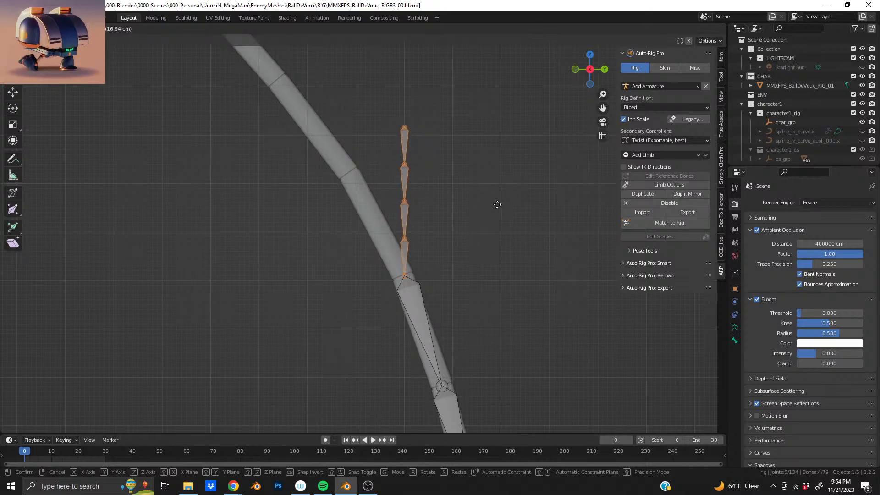
{"action": "left_click", "coordinate": [497, 204]}
Center the four bones' base joint in the seam, nudging them about -0.05 cm in Y and -0.06 cm in Z
{"action": "scroll", "coordinate": [409, 160], "scroll_direction": "up", "scroll_amount": 8}
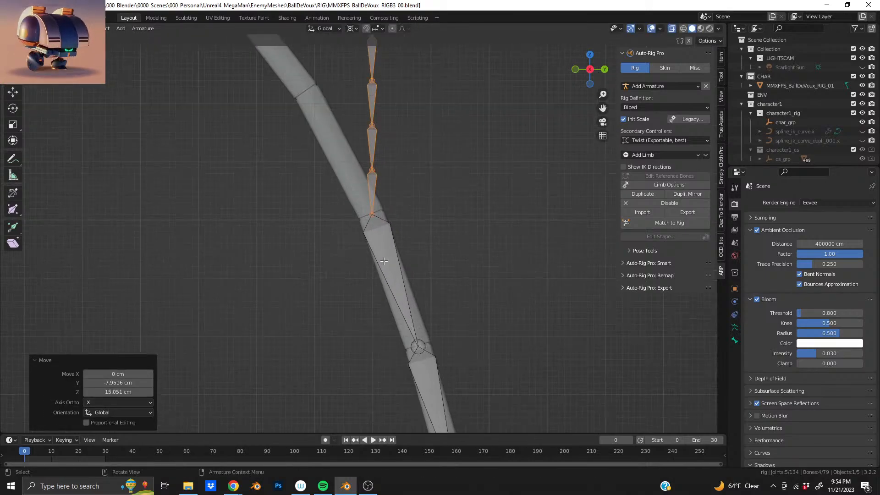
{"action": "middle_click_drag", "start_coordinate": [410, 160], "coordinate": [393, 219], "text": "shift"}
{"action": "scroll", "coordinate": [392, 223], "scroll_direction": "up", "scroll_amount": 2}
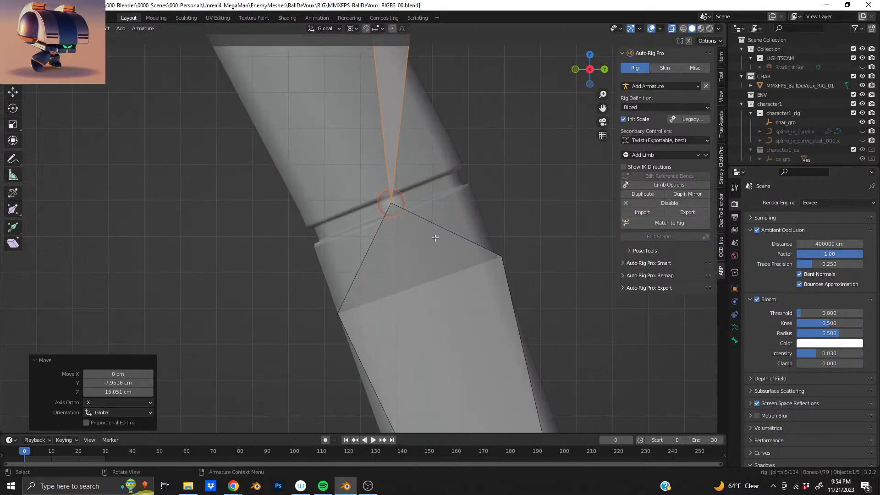
{"action": "key", "text": "g"}
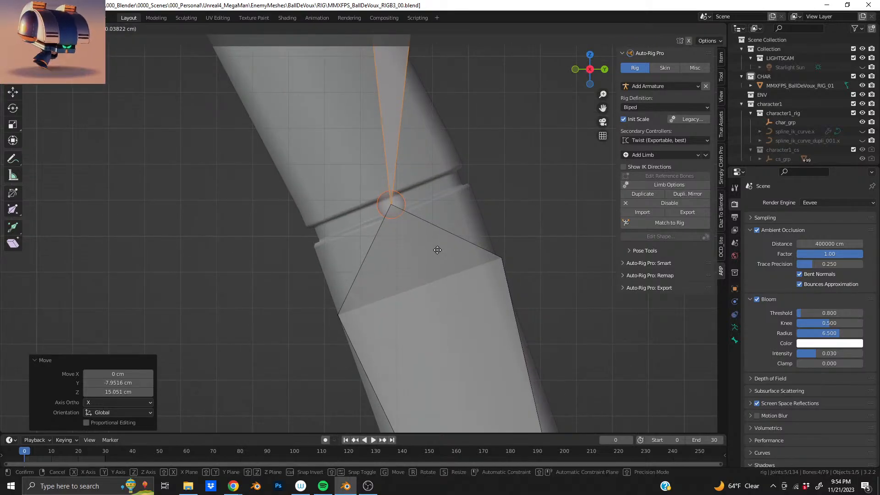
{"action": "left_click", "coordinate": [435, 252]}
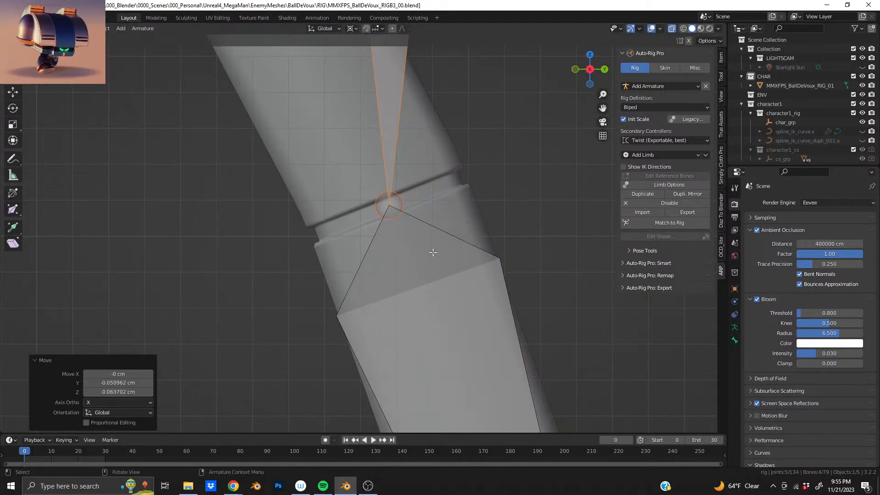
Select the top three bones and move them onto the next leg seam, about -11.11 cm in Y and 13.73 cm in Z
{"action": "scroll", "coordinate": [433, 252], "scroll_direction": "down", "scroll_amount": 10}
{"action": "middle_click_drag", "start_coordinate": [352, 192], "coordinate": [399, 340], "text": "shift"}
{"action": "left_click_drag", "start_coordinate": [397, 345], "coordinate": [498, 205]}
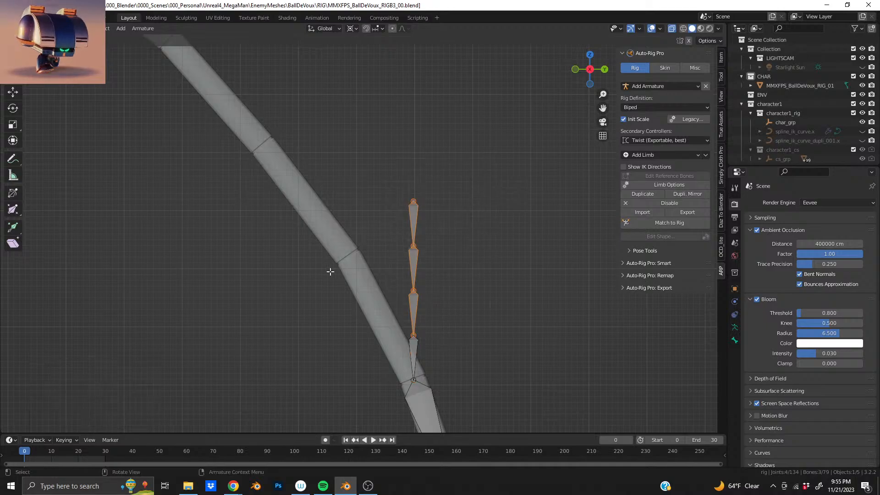
{"action": "scroll", "coordinate": [330, 271], "scroll_direction": "up", "scroll_amount": 5}
{"action": "key", "text": "g"}
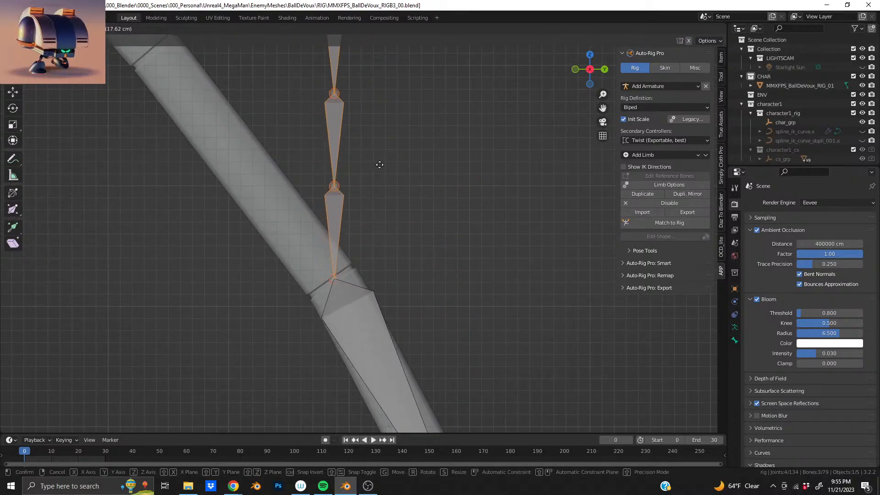
{"action": "left_click", "coordinate": [379, 164]}
Center the three bones' base joint in the seam, nudging them about -0.06 cm in Y and -0.18 cm in Z
{"action": "scroll", "coordinate": [367, 183], "scroll_direction": "up", "scroll_amount": 5}
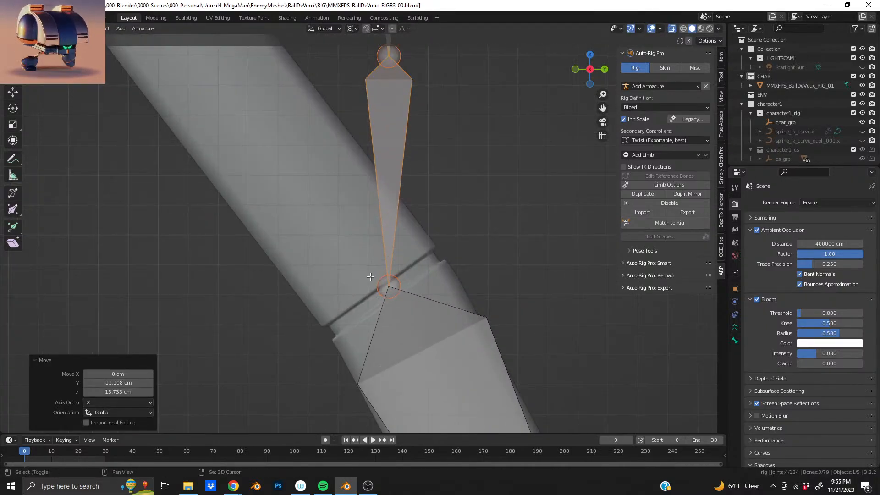
{"action": "scroll", "coordinate": [366, 189], "scroll_direction": "up", "scroll_amount": 1}
{"action": "key", "text": "g"}
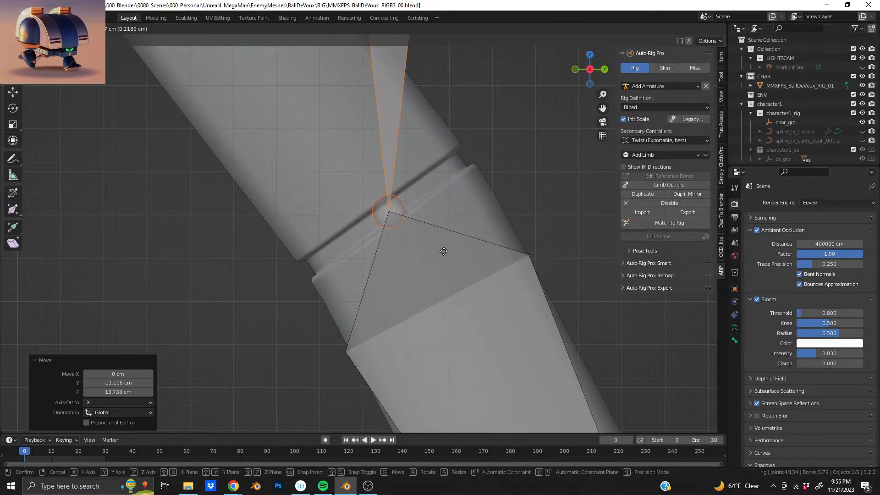
{"action": "left_click", "coordinate": [444, 251]}
Select the top two bones and move them to the next seam, about -14.88 cm in Y and 11.50 cm in Z
{"action": "scroll", "coordinate": [444, 241], "scroll_direction": "down", "scroll_amount": 8}
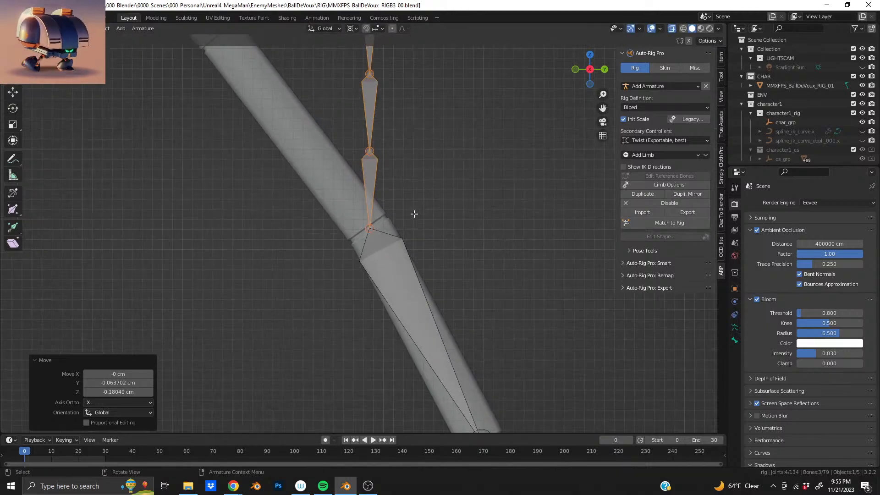
{"action": "left_click_drag", "start_coordinate": [369, 272], "coordinate": [418, 164]}
{"action": "scroll", "coordinate": [390, 253], "scroll_direction": "up", "scroll_amount": 3}
{"action": "scroll", "coordinate": [390, 253], "scroll_direction": "up", "scroll_amount": 2}
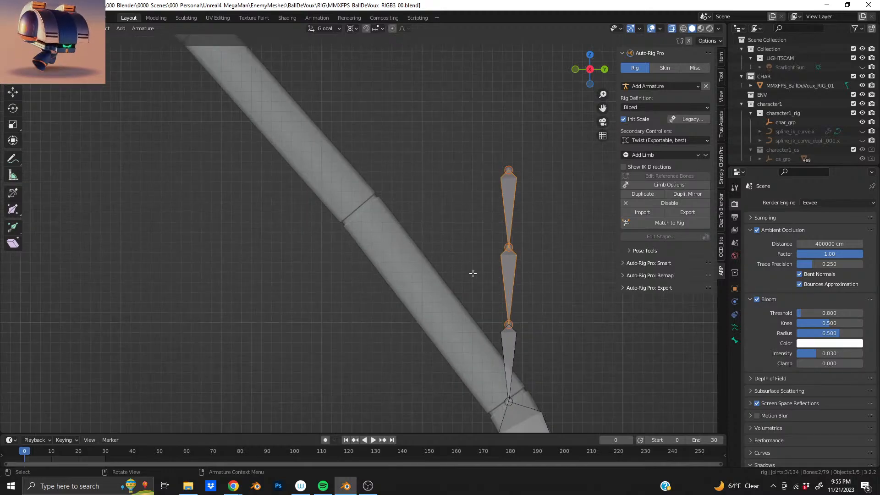
{"action": "key", "text": "g"}
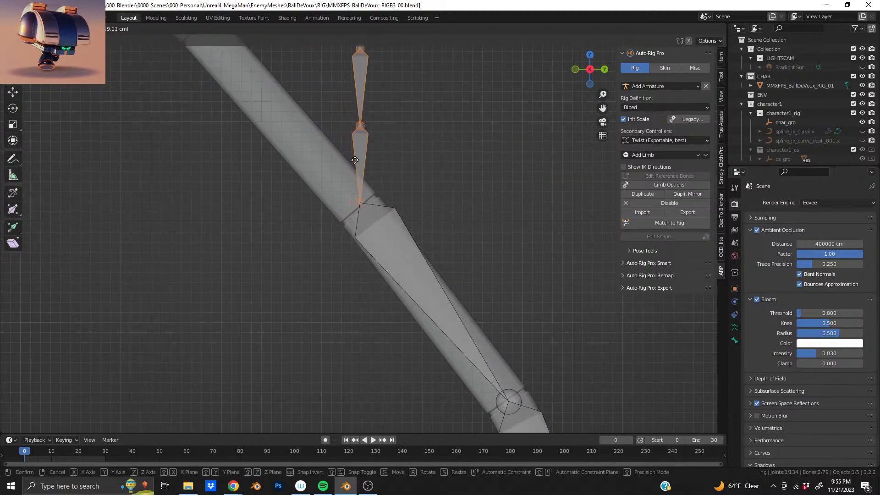
{"action": "left_click", "coordinate": [350, 170]}
Center the two bones' base joint in the seam with nudges of about 0.10, -0.10 cm and 0.02, 0.01 cm in Y and Z
{"action": "scroll", "coordinate": [390, 224], "scroll_direction": "up", "scroll_amount": 5}
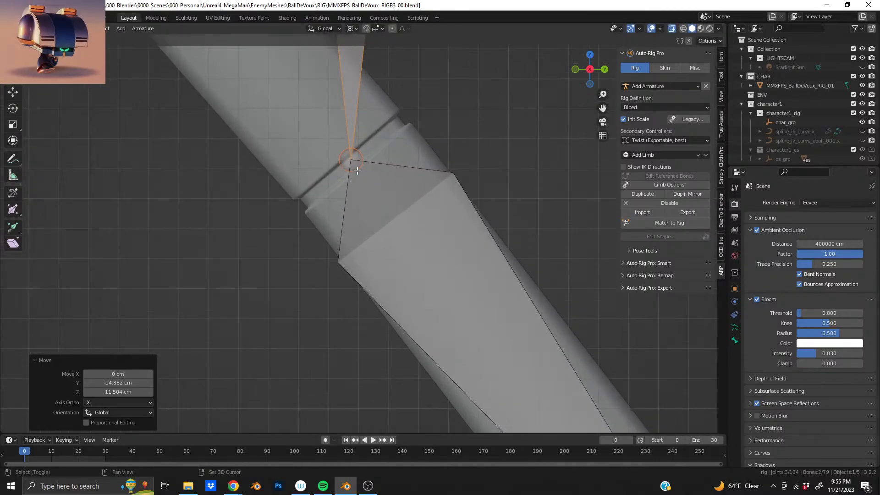
{"action": "key", "text": "g"}
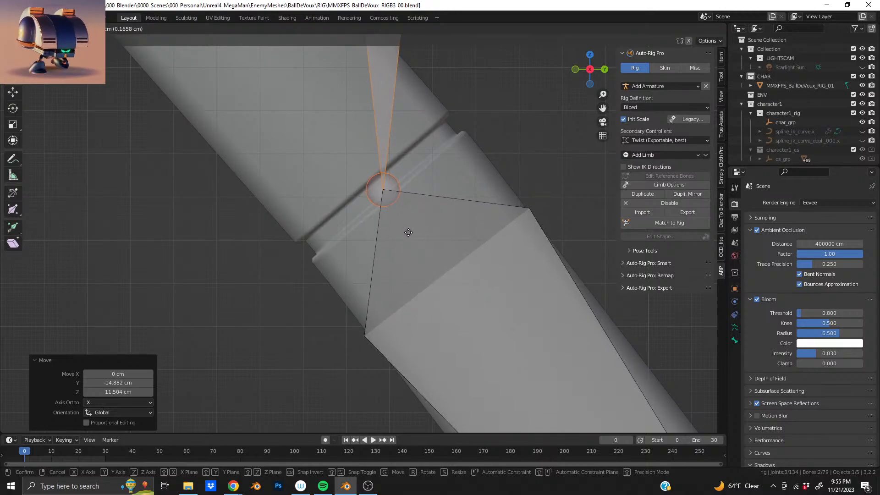
{"action": "left_click", "coordinate": [409, 231]}
{"action": "key", "text": "g"}
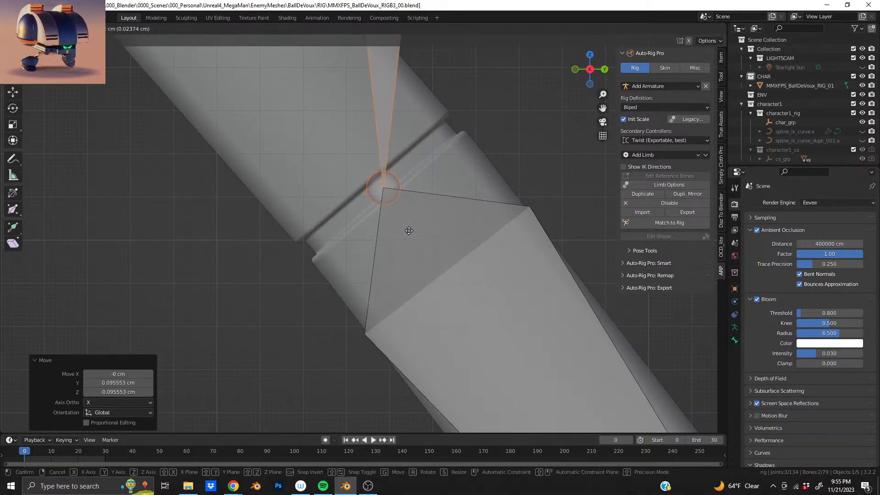
{"action": "left_click", "coordinate": [409, 230]}
Select the topmost bone and move it to the last seam below the body, about -15.88 cm in Y and 10.65 cm in Z
{"action": "scroll", "coordinate": [408, 231], "scroll_direction": "down", "scroll_amount": 5}
{"action": "middle_click_drag", "start_coordinate": [345, 187], "coordinate": [401, 269], "text": "shift"}
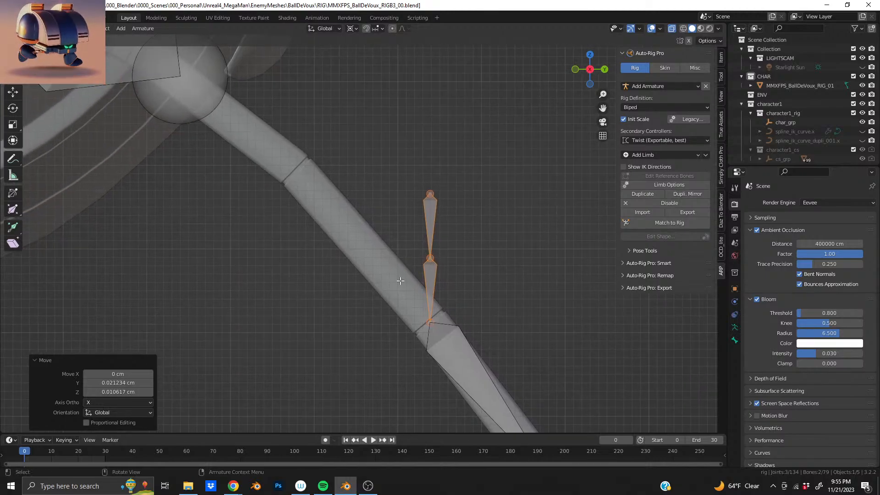
{"action": "left_click_drag", "start_coordinate": [398, 274], "coordinate": [460, 157]}
{"action": "middle_click_drag", "start_coordinate": [352, 176], "coordinate": [434, 255], "text": "shift"}
{"action": "scroll", "coordinate": [434, 254], "scroll_direction": "up", "scroll_amount": 5}
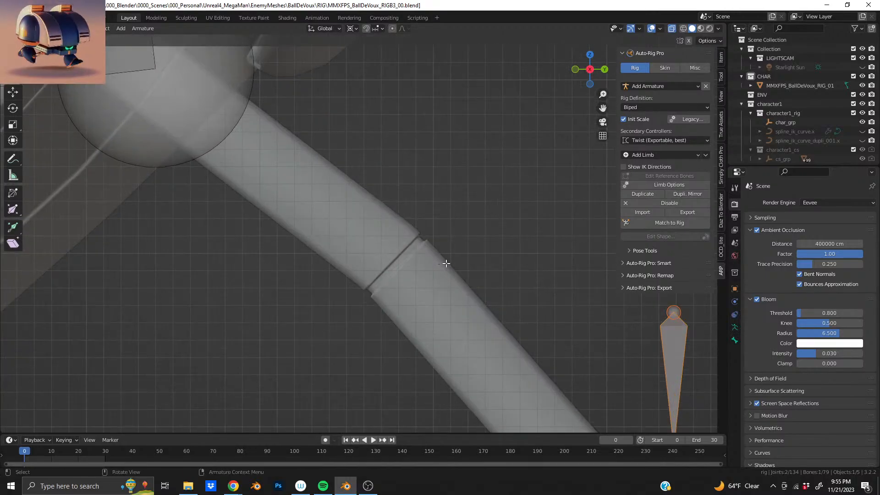
{"action": "key", "text": "g"}
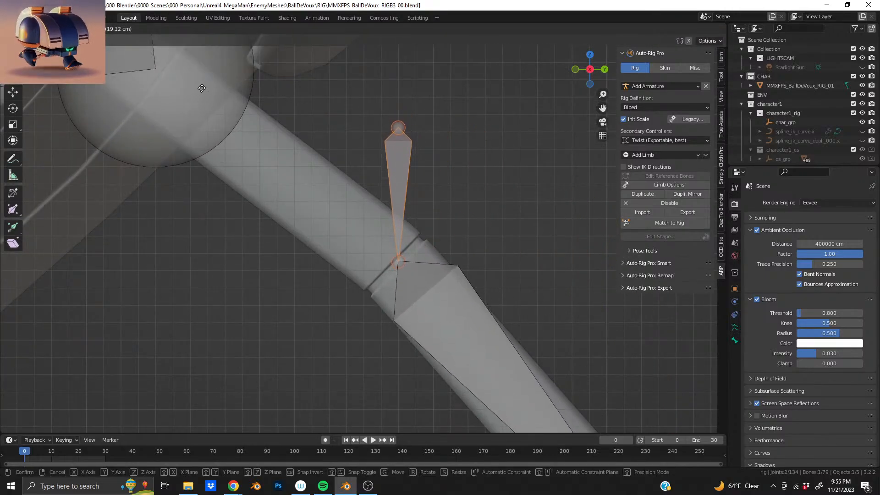
{"action": "left_click", "coordinate": [201, 89]}
Center the topmost bone's base joint in the seam, nudging it about -0.14 cm in Y and -0.15 cm in Z
{"action": "scroll", "coordinate": [352, 222], "scroll_direction": "up", "scroll_amount": 4}
{"action": "middle_click_drag", "start_coordinate": [424, 323], "coordinate": [357, 197], "text": "shift"}
{"action": "key", "text": "g"}
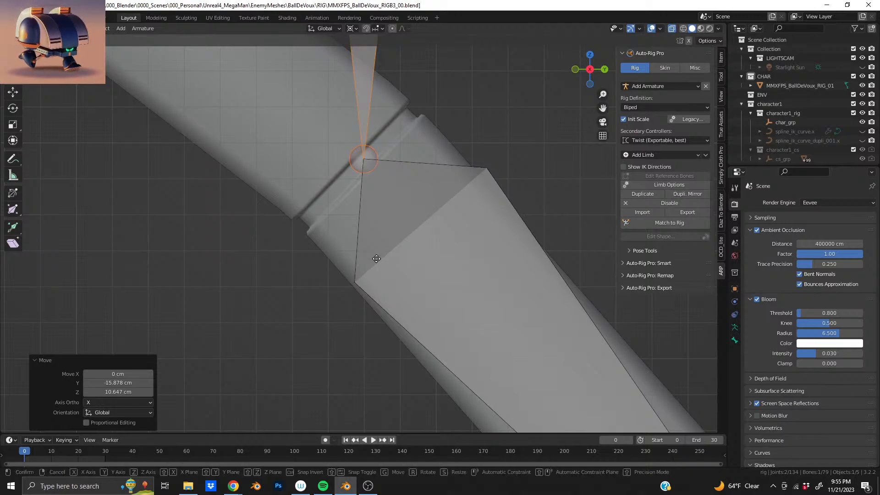
{"action": "left_click", "coordinate": [372, 264]}
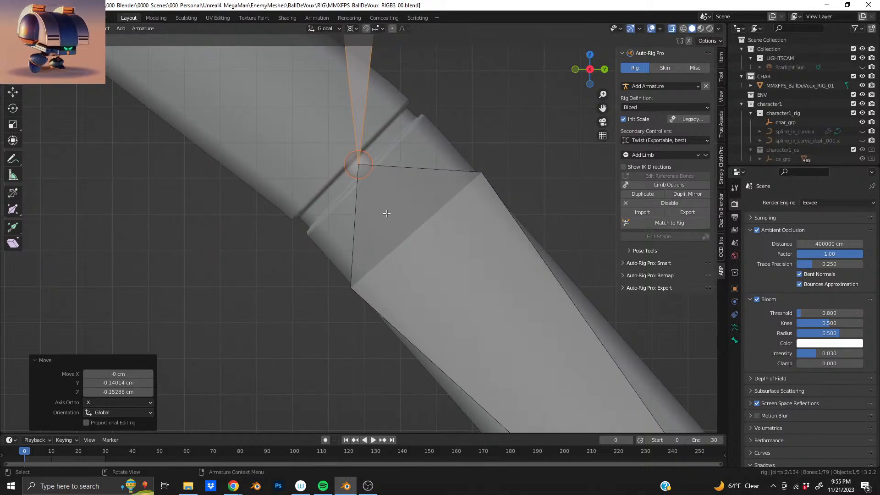
Select the chain's top end joint and move it to the leg seam inside the body, about -19.18 cm in Y and 7.26 cm in Z
{"action": "scroll", "coordinate": [387, 213], "scroll_direction": "down", "scroll_amount": 5}
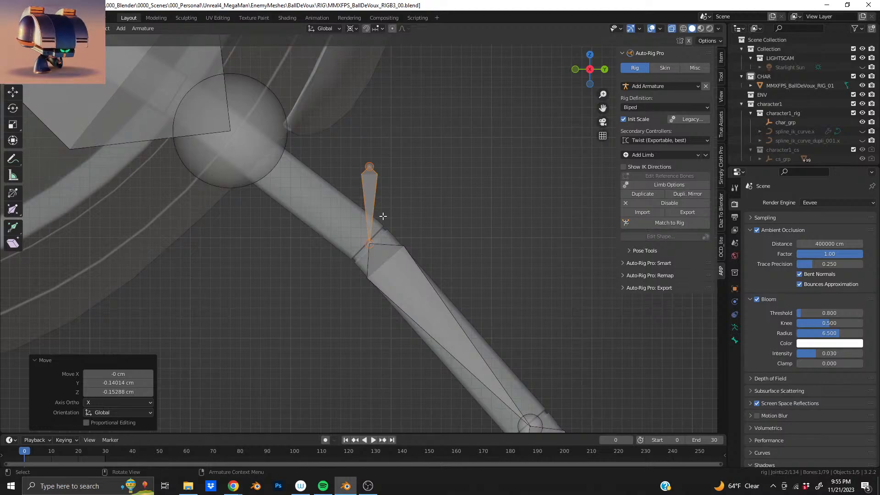
{"action": "left_click_drag", "start_coordinate": [353, 147], "coordinate": [402, 194]}
{"action": "middle_click_drag", "start_coordinate": [367, 183], "coordinate": [389, 229], "text": "shift"}
{"action": "scroll", "coordinate": [353, 227], "scroll_direction": "up", "scroll_amount": 2}
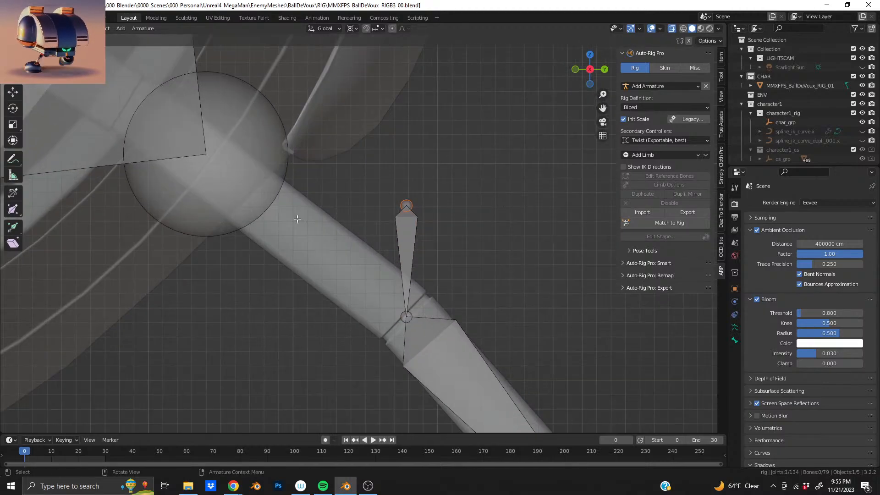
{"action": "middle_click_drag", "start_coordinate": [260, 195], "coordinate": [464, 286], "text": "shift"}
{"action": "key", "text": "g"}
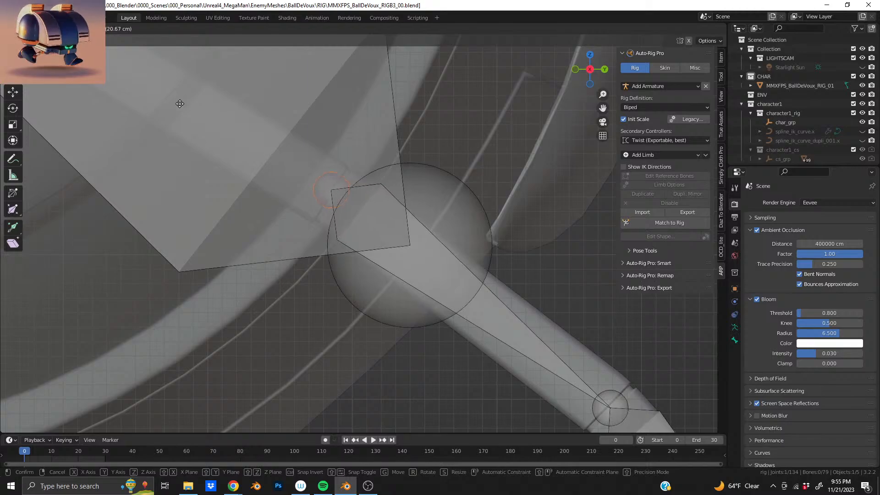
{"action": "left_click", "coordinate": [182, 106]}
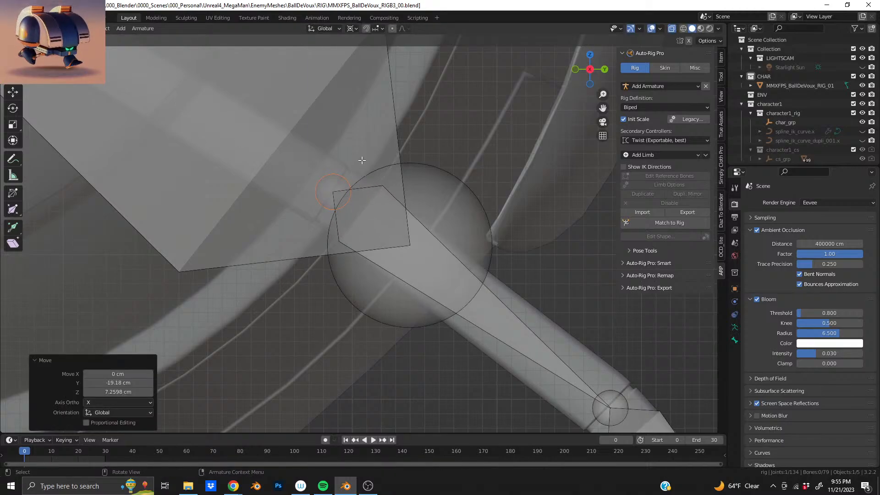
Lower the chain's top end joint about 0.30 cm along Z to center it in the leg segment
{"action": "middle_click_drag", "start_coordinate": [362, 160], "coordinate": [295, 177]}
{"action": "scroll", "coordinate": [295, 177], "scroll_direction": "down", "scroll_amount": 4}
{"action": "middle_click_drag", "start_coordinate": [442, 201], "coordinate": [412, 187], "text": "shift"}
{"action": "scroll", "coordinate": [342, 191], "scroll_direction": "up", "scroll_amount": 1}
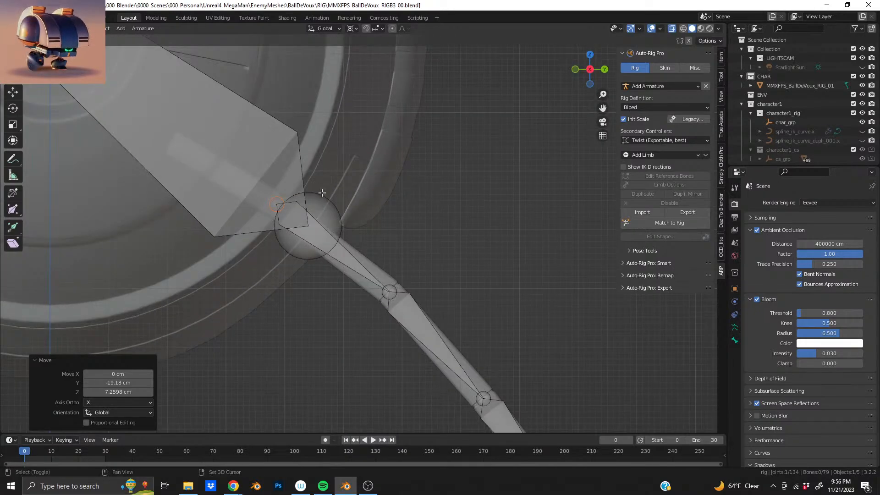
{"action": "scroll", "coordinate": [322, 192], "scroll_direction": "up", "scroll_amount": 10}
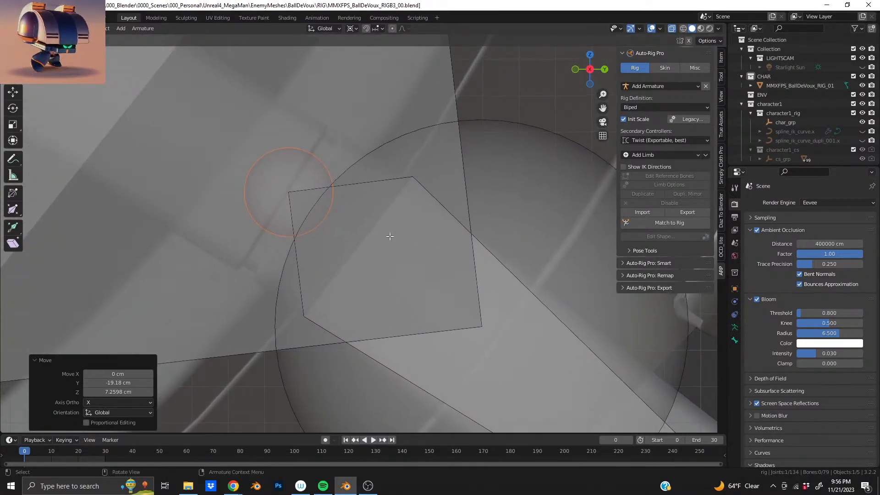
{"action": "key", "text": "g"}
{"action": "key", "text": "z"}
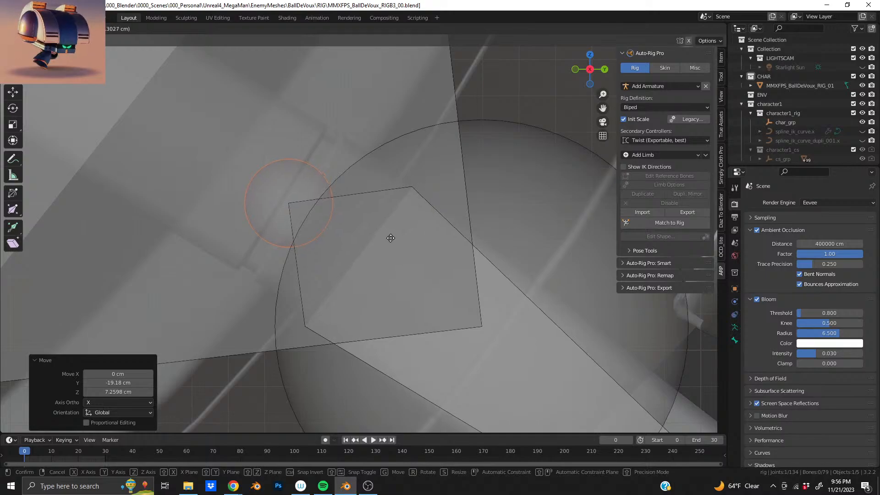
{"action": "left_click", "coordinate": [391, 238]}
Check the side-view alignment of the whole bone chain with the leg seams, from the body to the foot and back
{"action": "scroll", "coordinate": [389, 238], "scroll_direction": "down", "scroll_amount": 6}
{"action": "scroll", "coordinate": [388, 237], "scroll_direction": "up", "scroll_amount": 6}
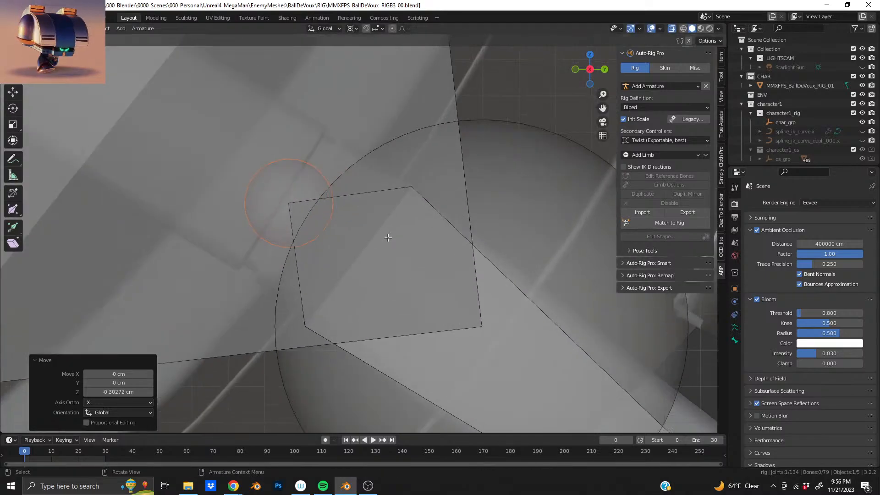
{"action": "scroll", "coordinate": [387, 238], "scroll_direction": "down", "scroll_amount": 14}
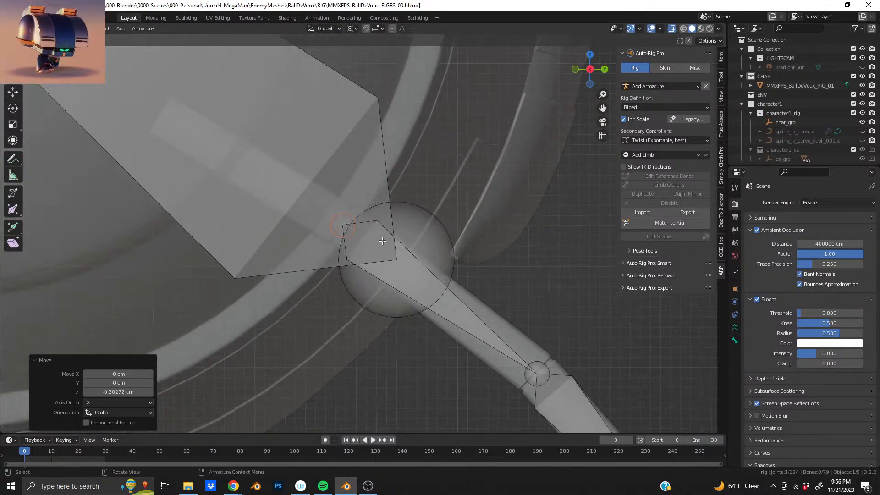
{"action": "middle_click_drag", "start_coordinate": [406, 337], "coordinate": [355, 232], "text": "shift"}
{"action": "middle_click_drag", "start_coordinate": [426, 274], "coordinate": [304, 161], "text": "shift"}
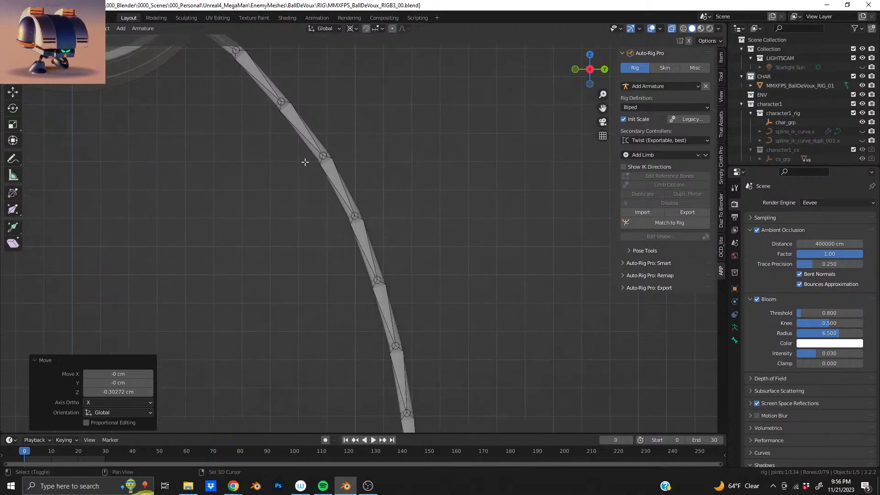
{"action": "middle_click_drag", "start_coordinate": [356, 278], "coordinate": [344, 171], "text": "shift"}
{"action": "scroll", "coordinate": [362, 281], "scroll_direction": "down", "scroll_amount": 4}
{"action": "middle_click_drag", "start_coordinate": [397, 355], "coordinate": [354, 165], "text": "shift"}
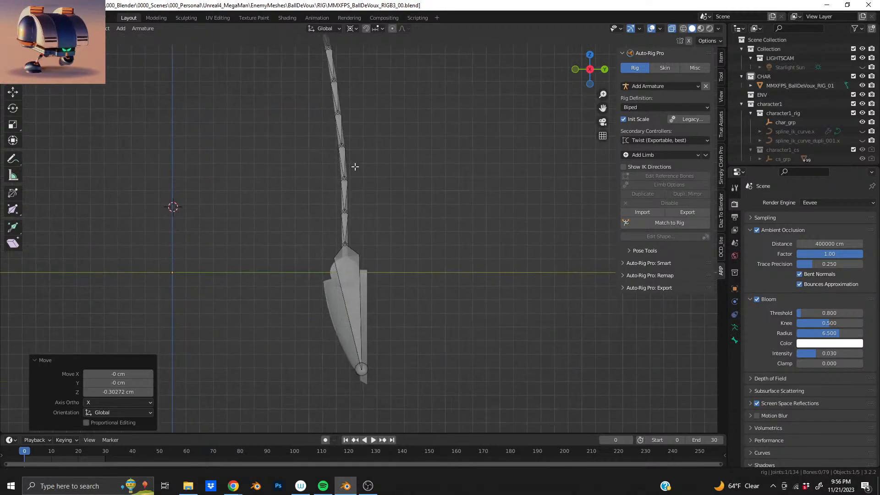
{"action": "scroll", "coordinate": [366, 253], "scroll_direction": "up", "scroll_amount": 6}
{"action": "middle_click_drag", "start_coordinate": [334, 280], "coordinate": [338, 169], "text": "shift"}
{"action": "scroll", "coordinate": [342, 192], "scroll_direction": "down", "scroll_amount": 5}
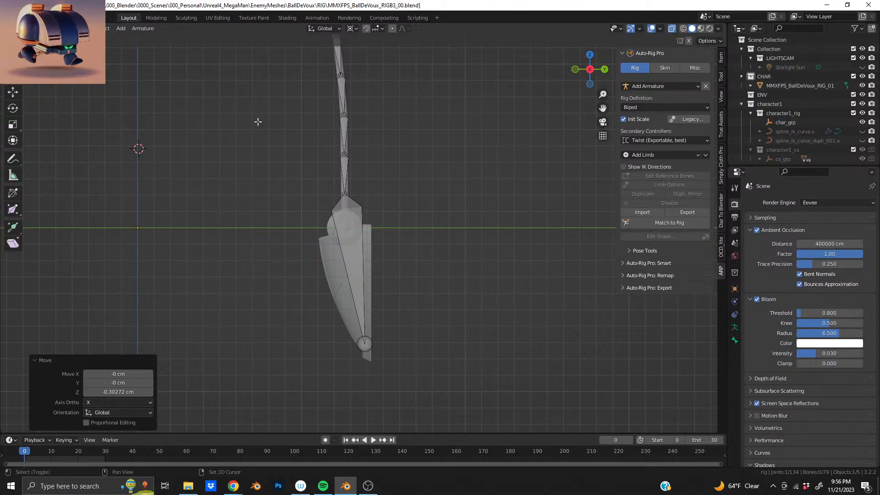
{"action": "middle_click_drag", "start_coordinate": [258, 122], "coordinate": [413, 321], "text": "shift"}
{"action": "scroll", "coordinate": [354, 182], "scroll_direction": "down", "scroll_amount": 4}
{"action": "middle_click_drag", "start_coordinate": [354, 183], "coordinate": [380, 275], "text": "shift"}
{"action": "scroll", "coordinate": [379, 275], "scroll_direction": "up", "scroll_amount": 6}
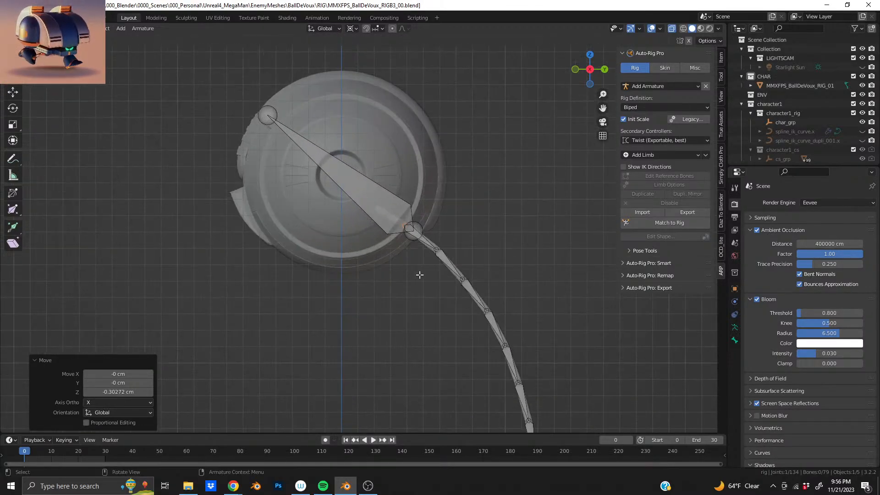
{"action": "scroll", "coordinate": [364, 169], "scroll_direction": "up", "scroll_amount": 8}
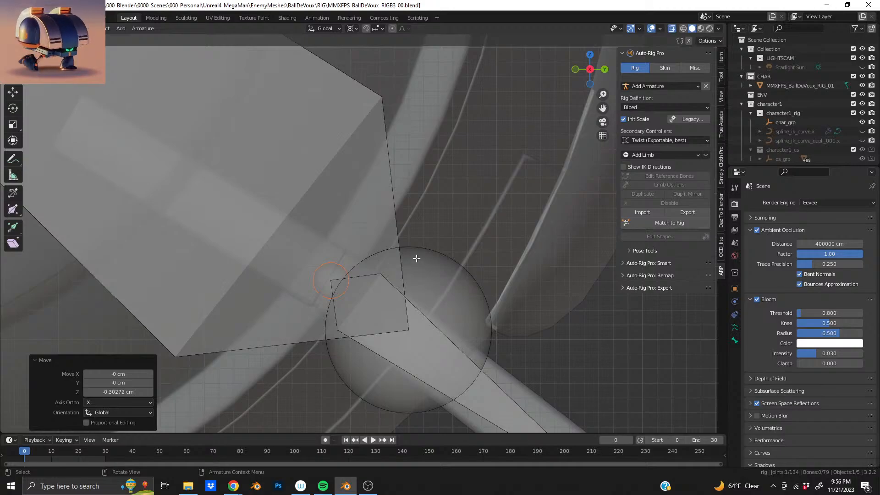
Examine the chain's upper end and its position between the two legs from the side, behind and above
{"action": "middle_click_drag", "start_coordinate": [417, 258], "coordinate": [361, 285]}
{"action": "scroll", "coordinate": [376, 273], "scroll_direction": "down", "scroll_amount": 6}
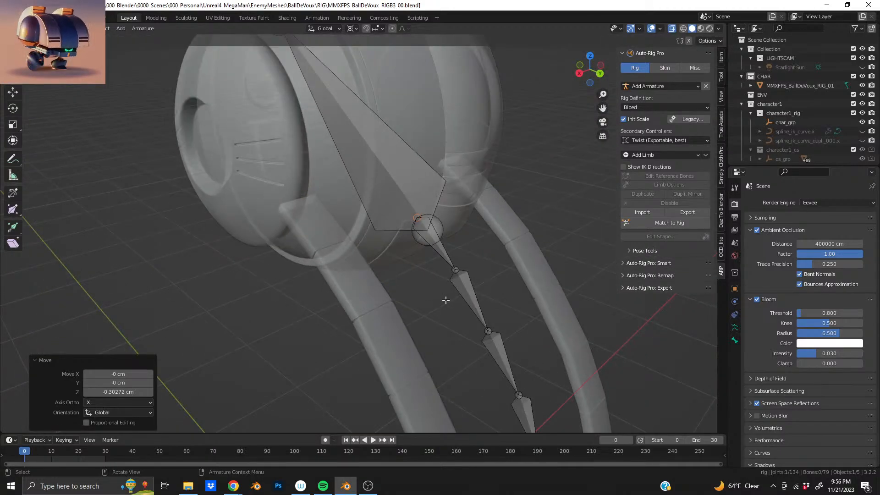
{"action": "scroll", "coordinate": [446, 300], "scroll_direction": "up", "scroll_amount": 4}
{"action": "middle_click_drag", "start_coordinate": [446, 300], "coordinate": [501, 275]}
{"action": "middle_click_drag", "start_coordinate": [472, 245], "coordinate": [365, 279], "text": "shift"}
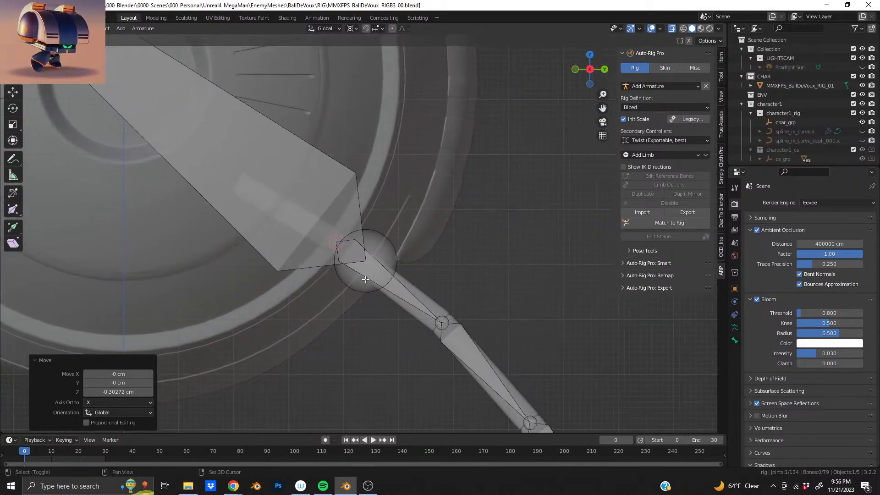
{"action": "scroll", "coordinate": [367, 275], "scroll_direction": "up", "scroll_amount": 8}
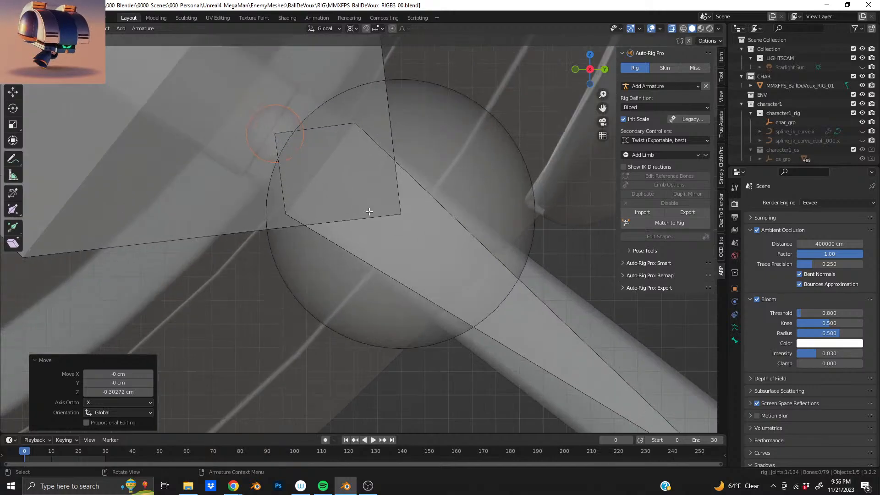
{"action": "scroll", "coordinate": [368, 216], "scroll_direction": "down", "scroll_amount": 4}
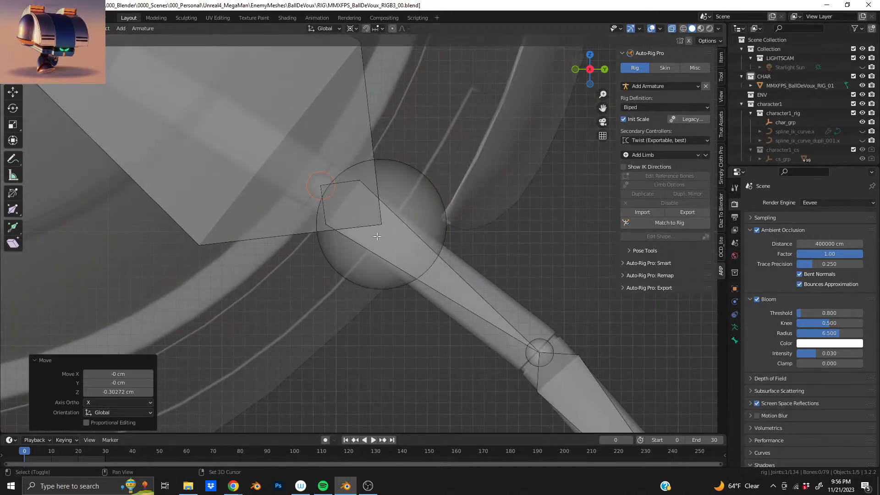
{"action": "scroll", "coordinate": [375, 243], "scroll_direction": "up", "scroll_amount": 3}
{"action": "middle_click_drag", "start_coordinate": [349, 176], "coordinate": [391, 201]}
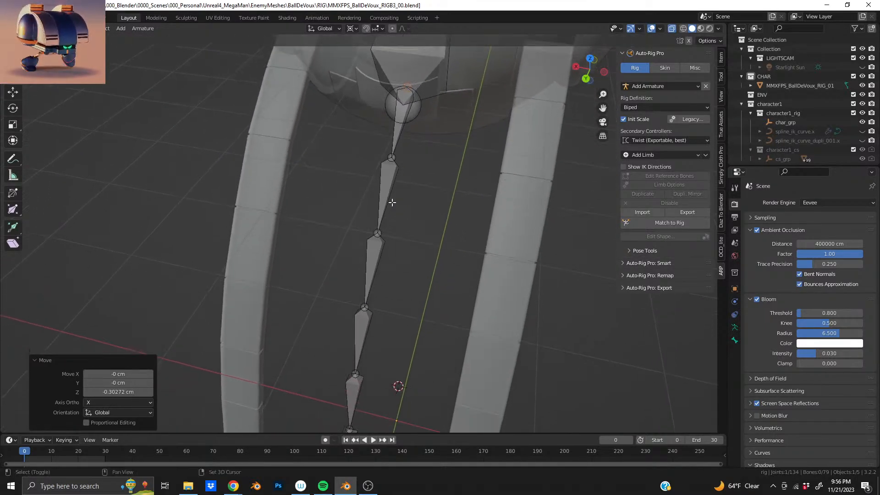
{"action": "scroll", "coordinate": [389, 348], "scroll_direction": "down", "scroll_amount": 5}
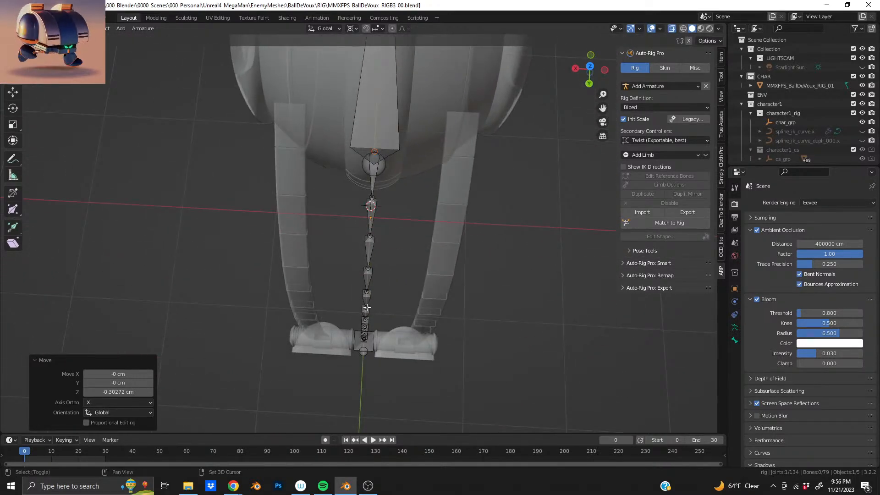
Examine the bone chain's position relative to both legs from above and behind, from the feet up to the body
{"action": "middle_click_drag", "start_coordinate": [367, 307], "coordinate": [339, 205], "text": "shift"}
{"action": "scroll", "coordinate": [338, 205], "scroll_direction": "up", "scroll_amount": 5}
{"action": "middle_click_drag", "start_coordinate": [357, 270], "coordinate": [386, 180], "text": "shift"}
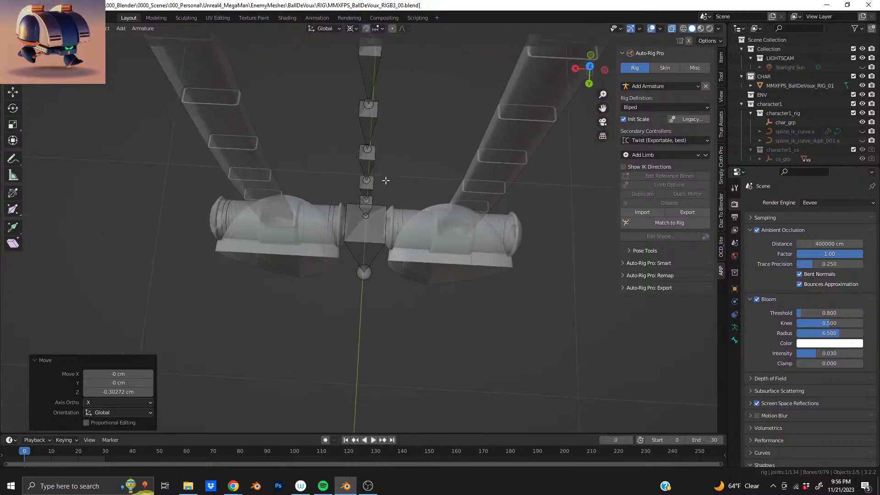
{"action": "scroll", "coordinate": [386, 210], "scroll_direction": "up", "scroll_amount": 3}
{"action": "middle_click_drag", "start_coordinate": [386, 248], "coordinate": [389, 146]}
{"action": "scroll", "coordinate": [389, 146], "scroll_direction": "down", "scroll_amount": 2}
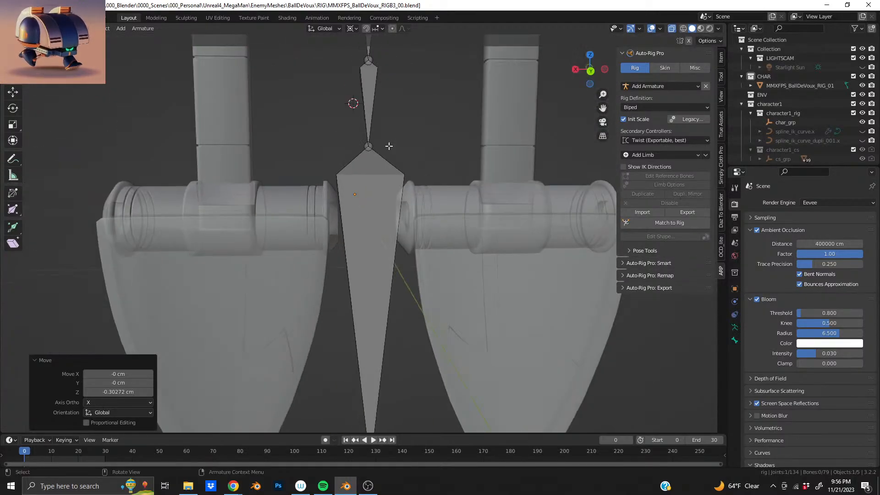
{"action": "scroll", "coordinate": [388, 146], "scroll_direction": "down", "scroll_amount": 2}
{"action": "middle_click_drag", "start_coordinate": [369, 198], "coordinate": [365, 237], "text": "shift"}
{"action": "scroll", "coordinate": [365, 237], "scroll_direction": "down", "scroll_amount": 1}
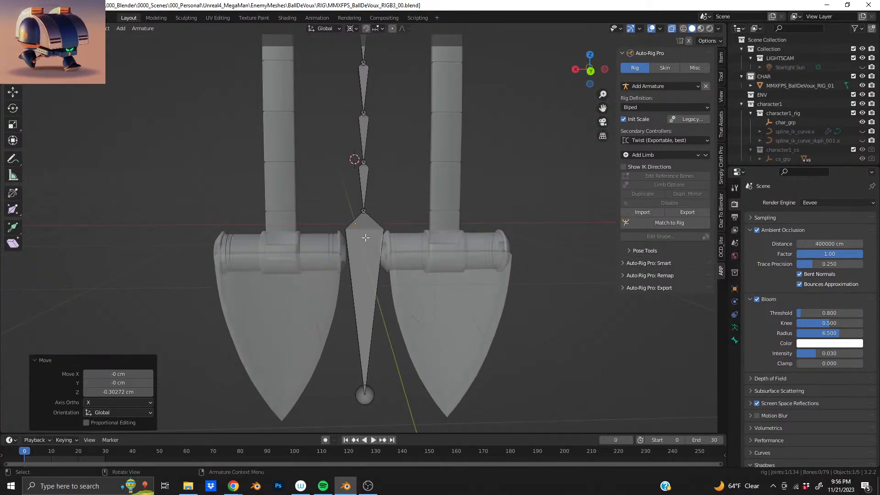
{"action": "mouse_move", "coordinate": [361, 169]}
{"action": "middle_mouse_down", "text": "shift"}
{"action": "mouse_move", "coordinate": [351, 299]}
{"action": "mouse_move", "coordinate": [359, 250]}
{"action": "mouse_move", "coordinate": [342, 188]}
{"action": "middle_mouse_up", "text": "shift"}
{"action": "scroll", "coordinate": [338, 133], "scroll_direction": "up", "scroll_amount": 4}
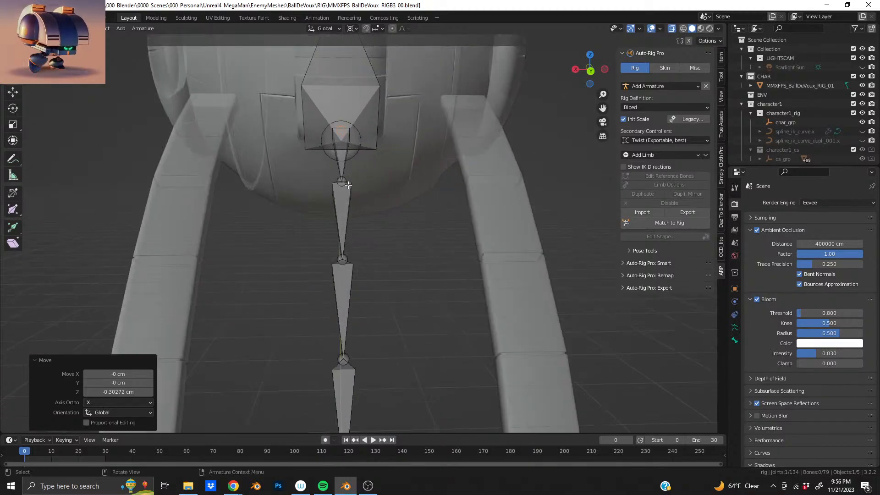
Select the whole 13-bone spline chain and move it about 41.4 cm along X onto the character's left leg
{"action": "scroll", "coordinate": [358, 183], "scroll_direction": "up", "scroll_amount": 3}
{"action": "middle_click_drag", "start_coordinate": [339, 113], "coordinate": [371, 196], "text": "shift"}
{"action": "key", "text": "l"}
{"action": "scroll", "coordinate": [376, 263], "scroll_direction": "down", "scroll_amount": 4}
{"action": "key", "text": "KP_1"}
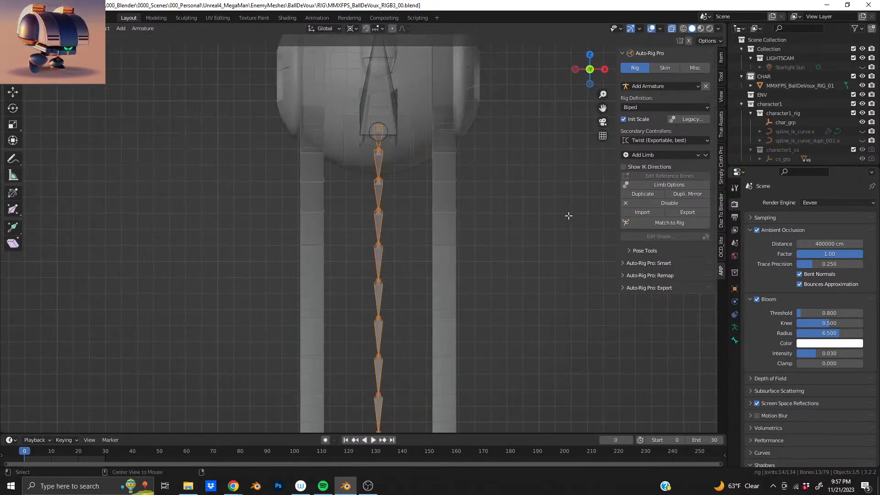
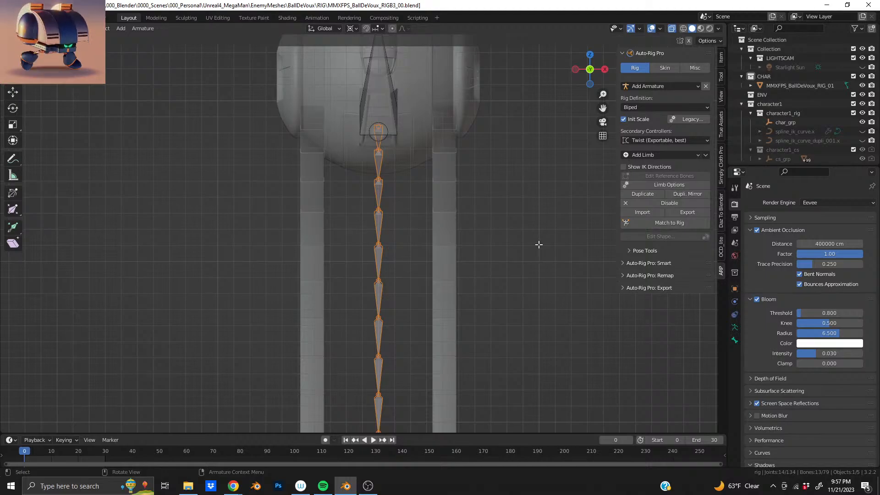
{"action": "scroll", "coordinate": [373, 232], "scroll_direction": "up", "scroll_amount": 4}
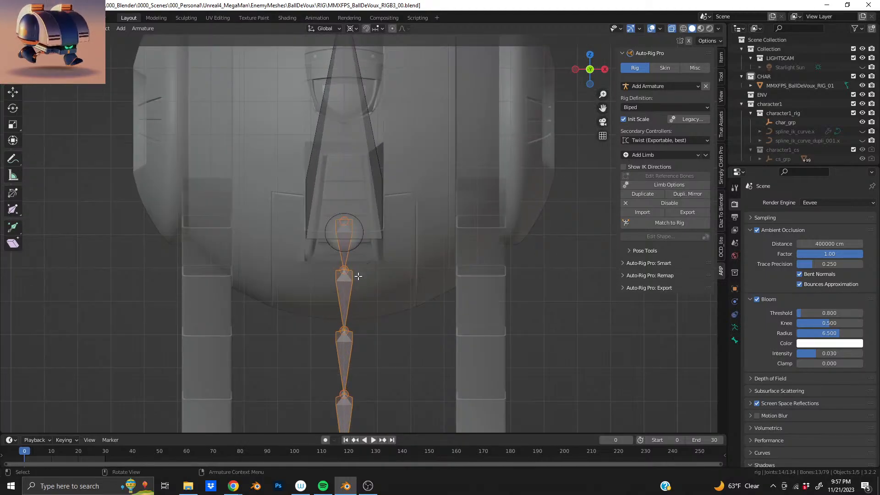
{"action": "scroll", "coordinate": [364, 262], "scroll_direction": "up", "scroll_amount": 3}
{"action": "scroll", "coordinate": [367, 258], "scroll_direction": "down", "scroll_amount": 5}
{"action": "scroll", "coordinate": [348, 226], "scroll_direction": "up", "scroll_amount": 2}
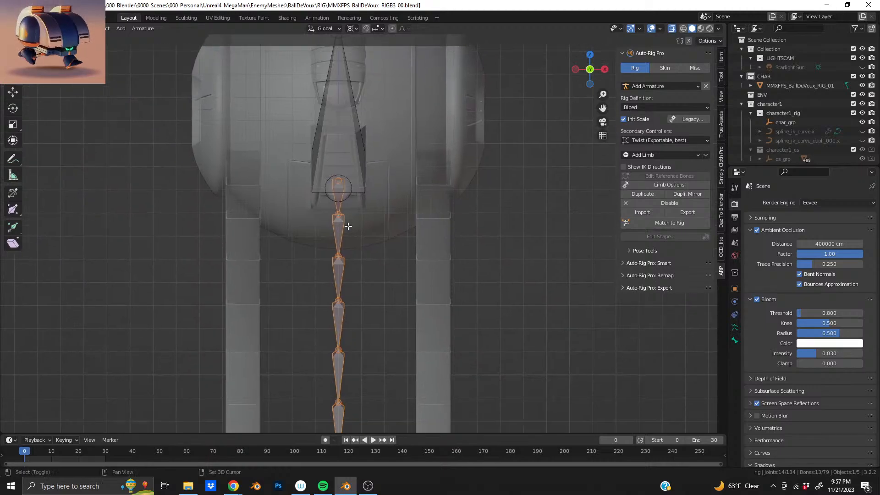
{"action": "scroll", "coordinate": [348, 226], "scroll_direction": "up", "scroll_amount": 4}
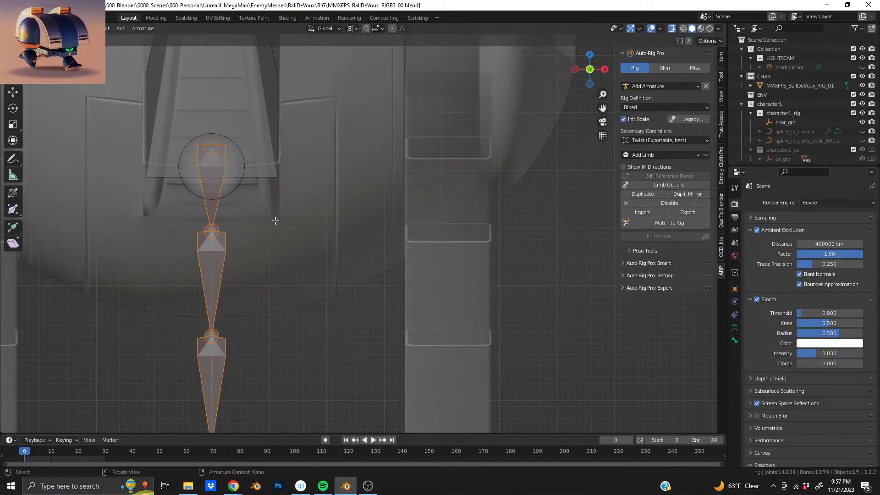
{"action": "key", "text": "g"}
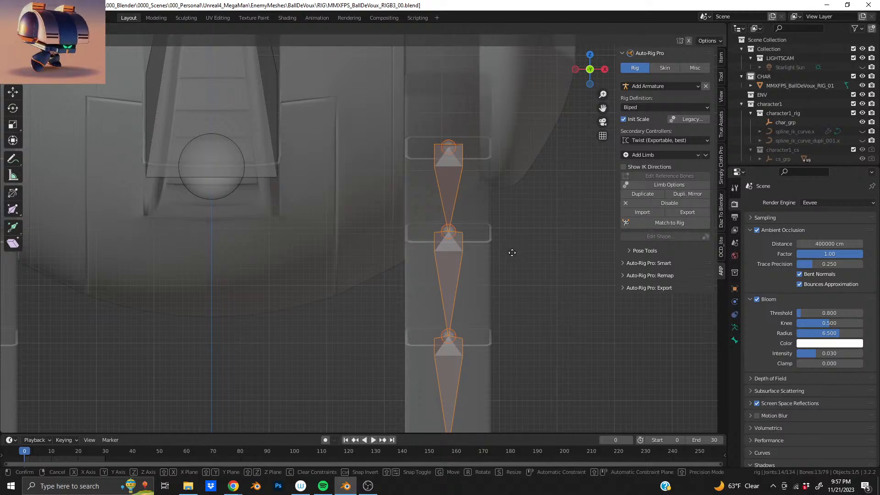
{"action": "left_click", "coordinate": [513, 252]}
Shift the selected chain about -0.08 cm along X to center it within the leg segments
{"action": "scroll", "coordinate": [477, 242], "scroll_direction": "up", "scroll_amount": 7}
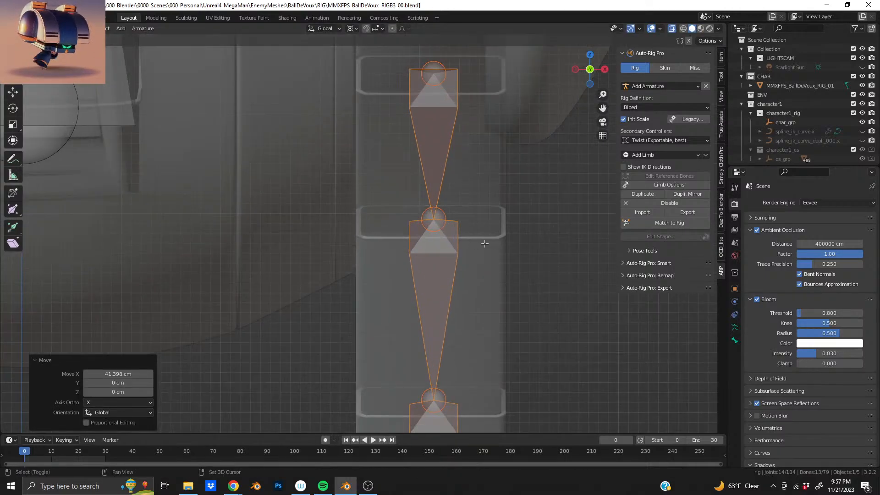
{"action": "key", "text": "g"}
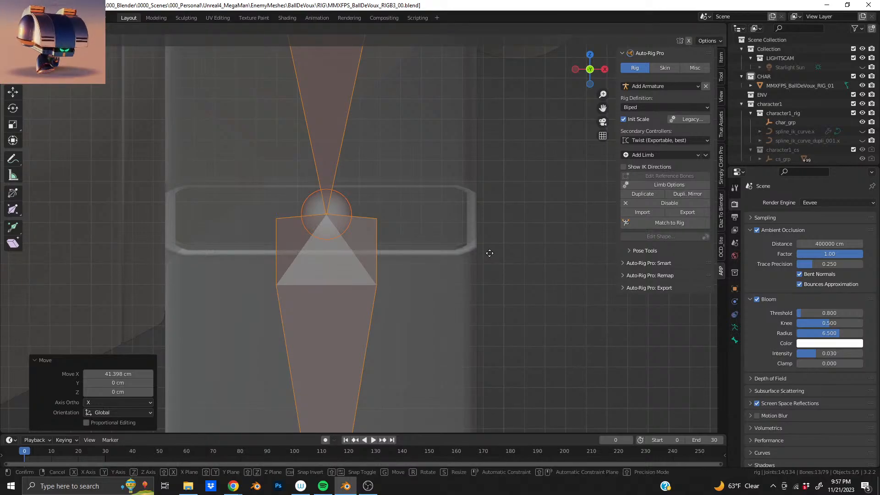
{"action": "key", "text": "x"}
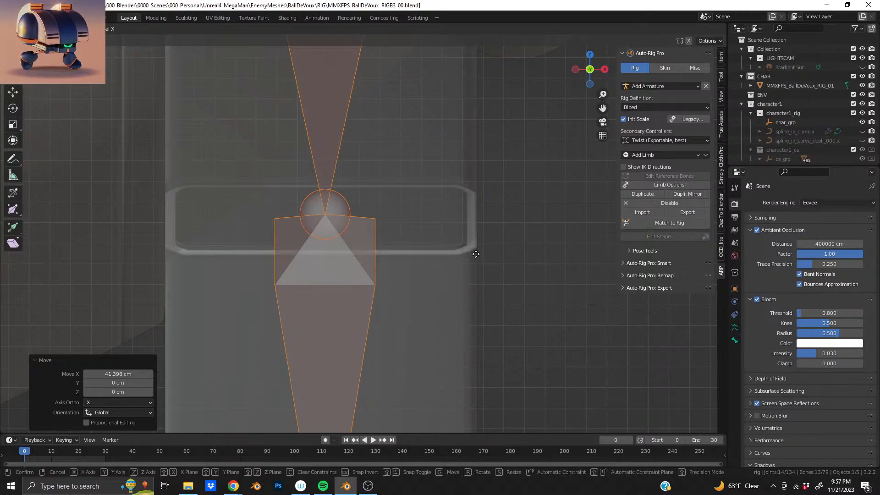
{"action": "left_click", "coordinate": [472, 253]}
{"action": "scroll", "coordinate": [379, 226], "scroll_direction": "down", "scroll_amount": 5}
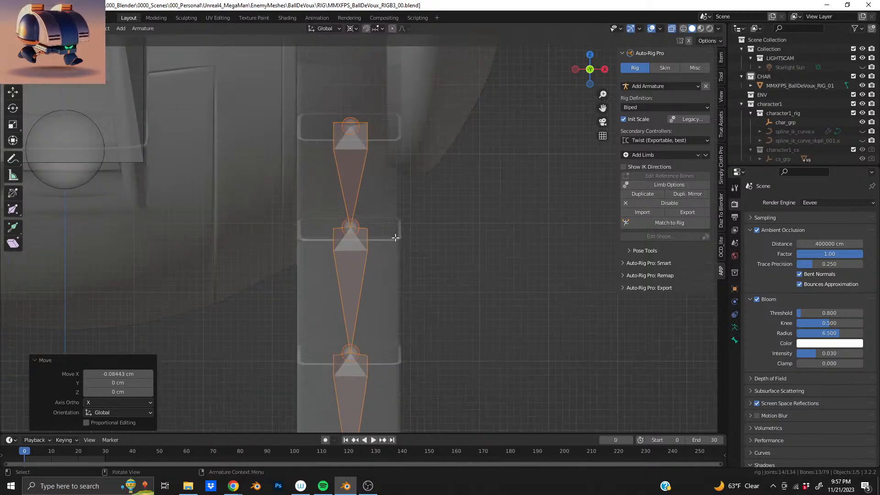
{"action": "scroll", "coordinate": [378, 302], "scroll_direction": "down", "scroll_amount": 4}
Check the placed chain against the leg and try to create a mirrored duplicate of the limb
{"action": "middle_click_drag", "start_coordinate": [358, 285], "coordinate": [423, 183]}
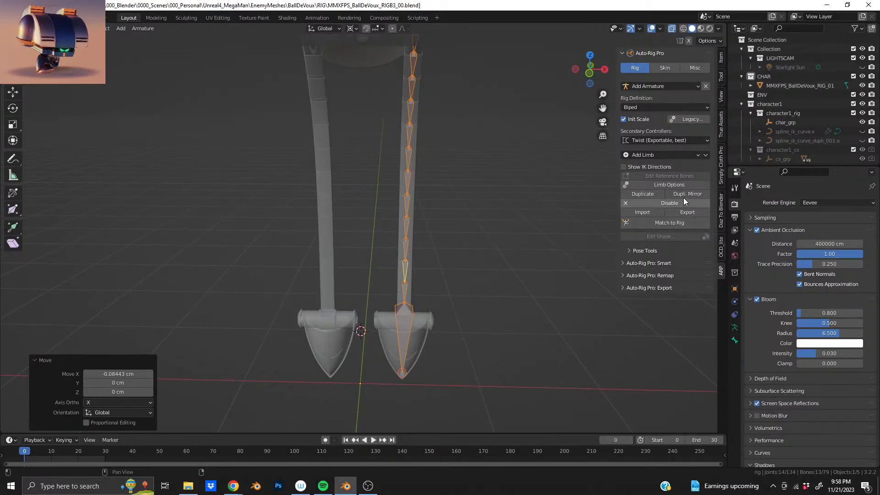
{"action": "middle_click_drag", "start_coordinate": [392, 312], "coordinate": [418, 278]}
{"action": "key", "text": "KP_1"}
{"action": "scroll", "coordinate": [404, 278], "scroll_direction": "down", "scroll_amount": 5}
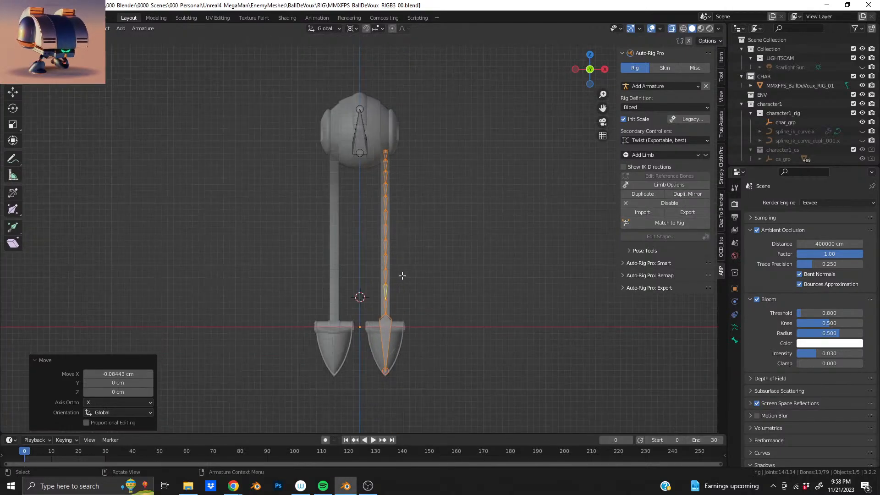
{"action": "scroll", "coordinate": [405, 277], "scroll_direction": "up", "scroll_amount": 2}
{"action": "left_click", "coordinate": [692, 195]}
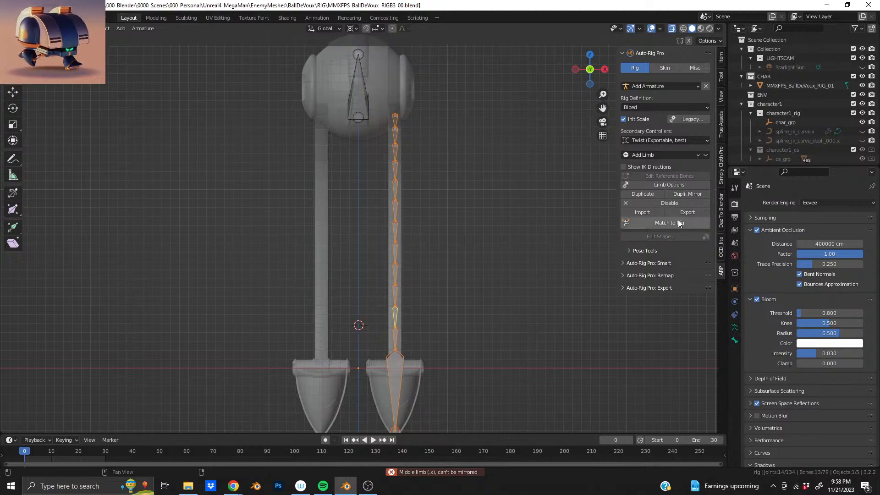
Try to duplicate the whole leg chain, undo, retry with the chain reselected, and return the rig to Edit Mode
{"action": "left_click", "coordinate": [656, 194]}
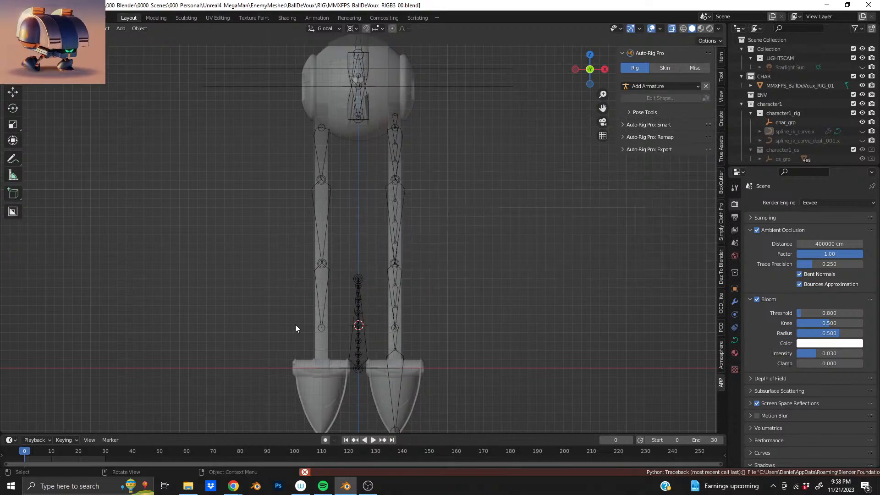
{"action": "key", "text": "ctrl+z"}
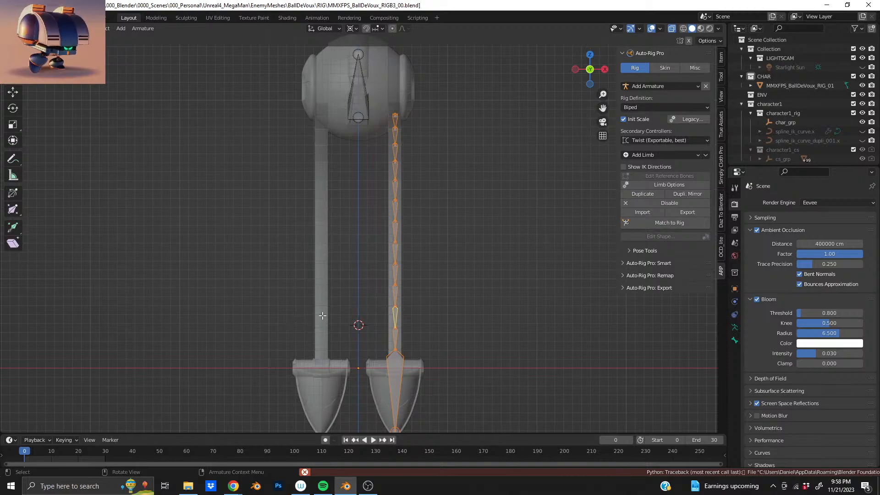
{"action": "key", "text": "alt+a"}
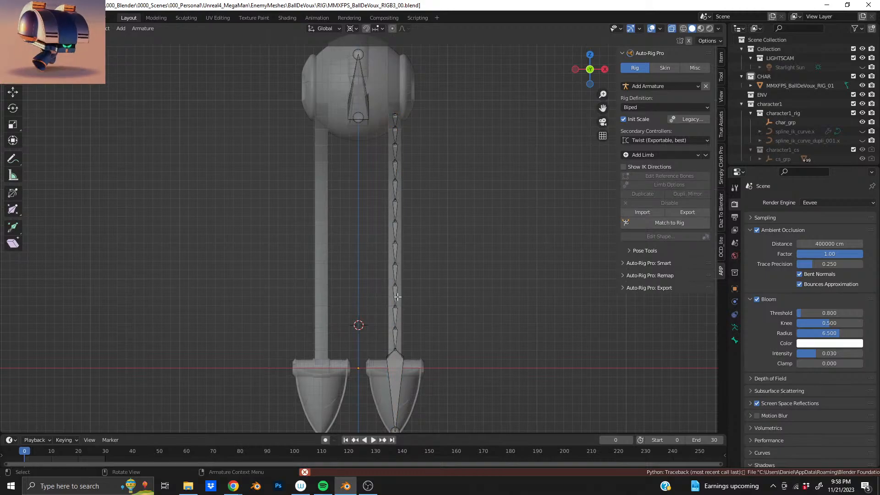
{"action": "key", "text": "l"}
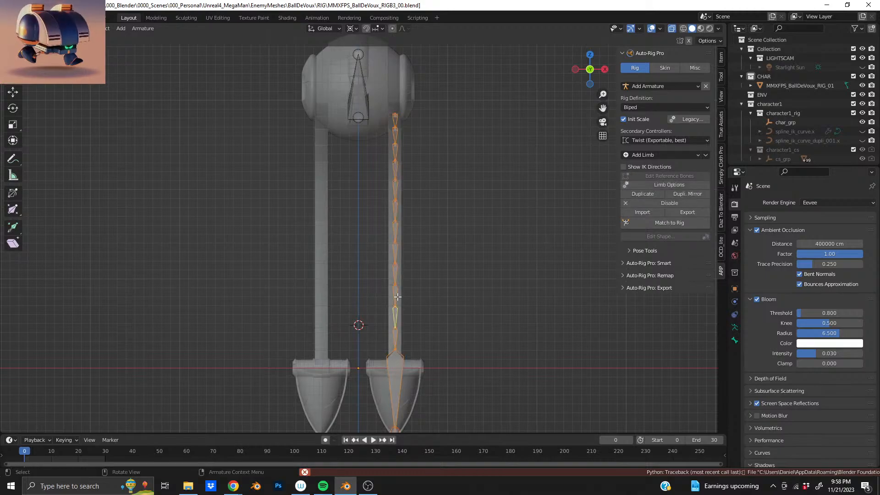
{"action": "left_click", "coordinate": [652, 197]}
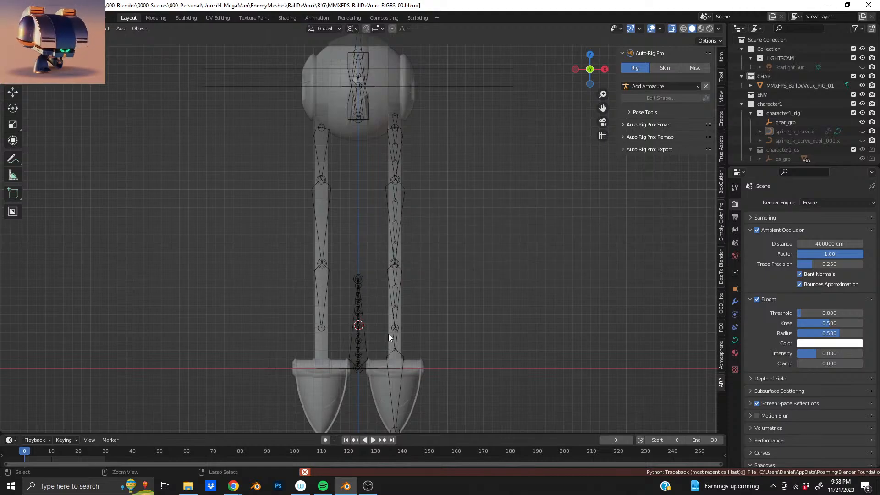
{"action": "key", "text": "Tab"}
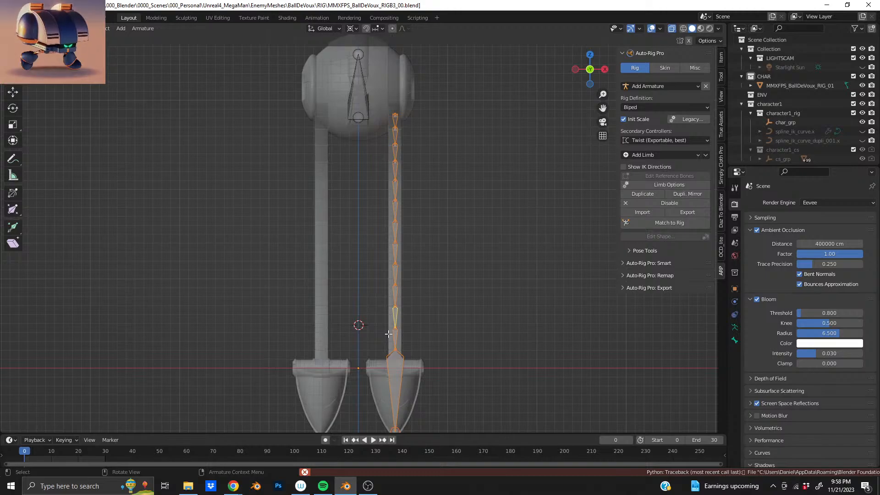
Check the limb options of the leg chain and close them without changes
{"action": "left_click", "coordinate": [392, 212]}
{"action": "left_click", "coordinate": [673, 185]}
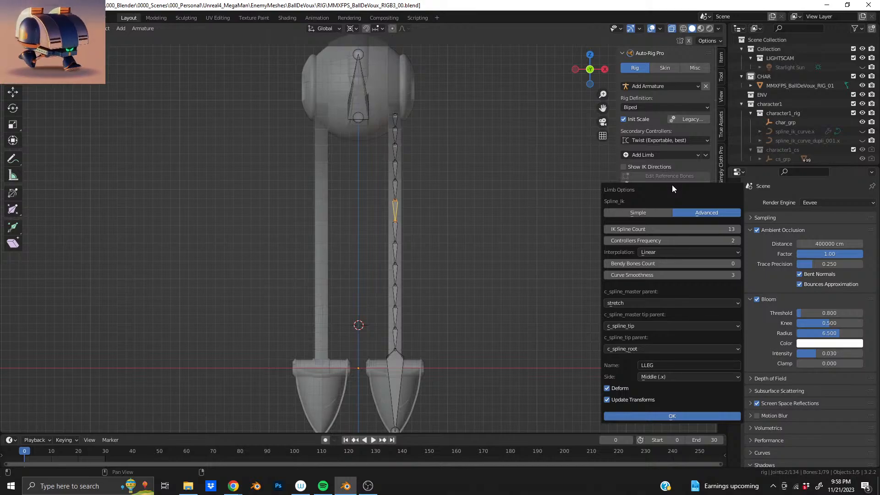
{"action": "key", "text": "Escape"}
Undo the recent selection changes on the leg chain
{"action": "middle_click_drag", "start_coordinate": [468, 222], "coordinate": [407, 229]}
{"action": "left_click", "coordinate": [372, 229]}
{"action": "key", "text": "ctrl+z"}
{"action": "key", "text": "ctrl+z"}
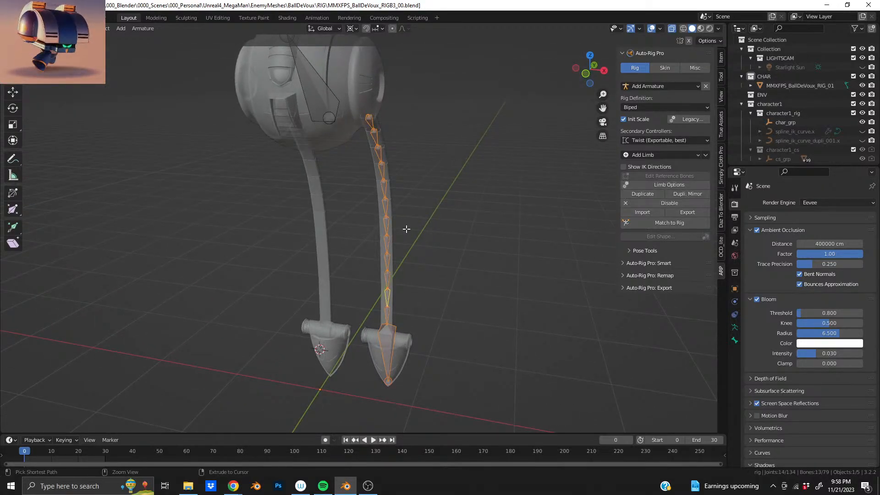
{"action": "key", "text": "ctrl+z"}
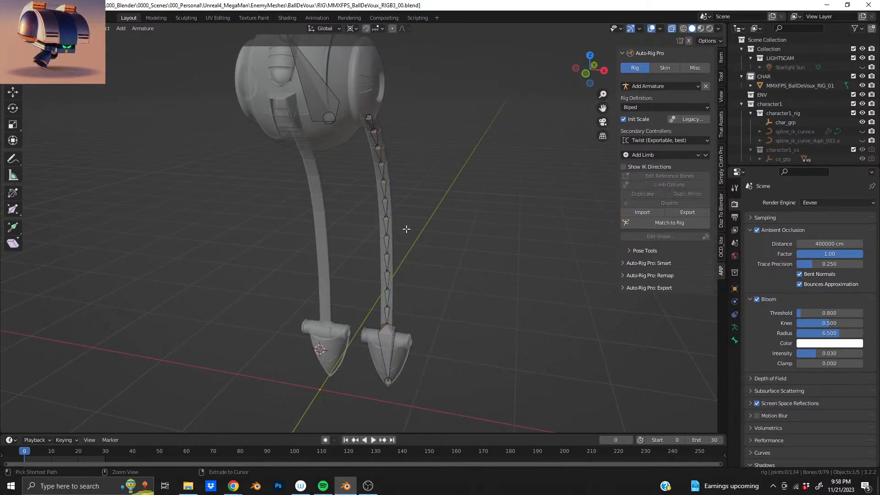
Try to duplicate the limb from its foot bone, and reselect the rig to return to Edit Mode
{"action": "left_click", "coordinate": [393, 335]}
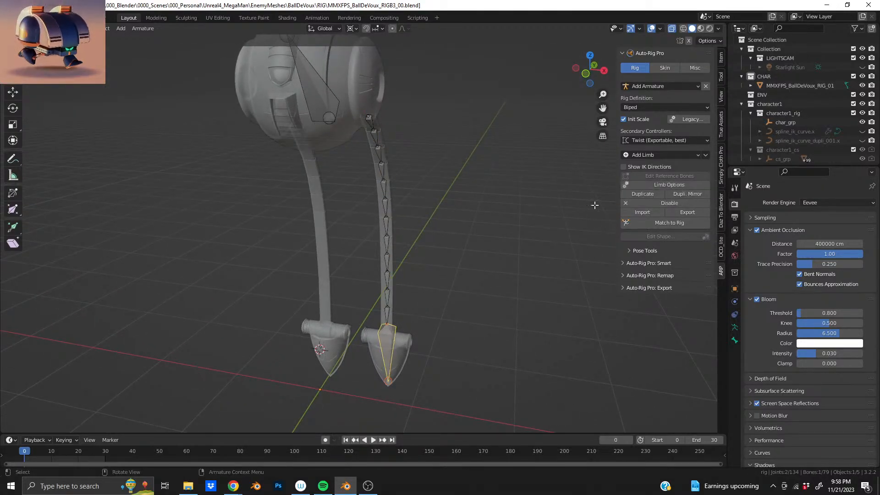
{"action": "left_click", "coordinate": [650, 196]}
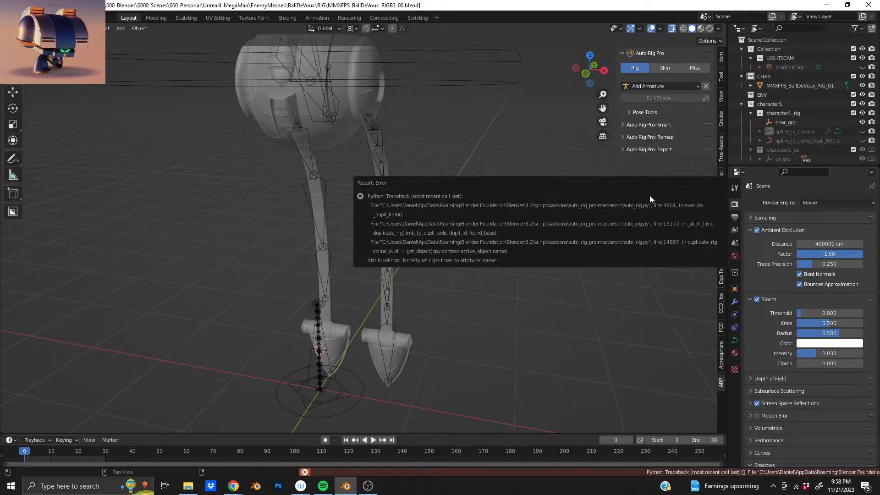
{"action": "middle_click_drag", "start_coordinate": [311, 150], "coordinate": [285, 149]}
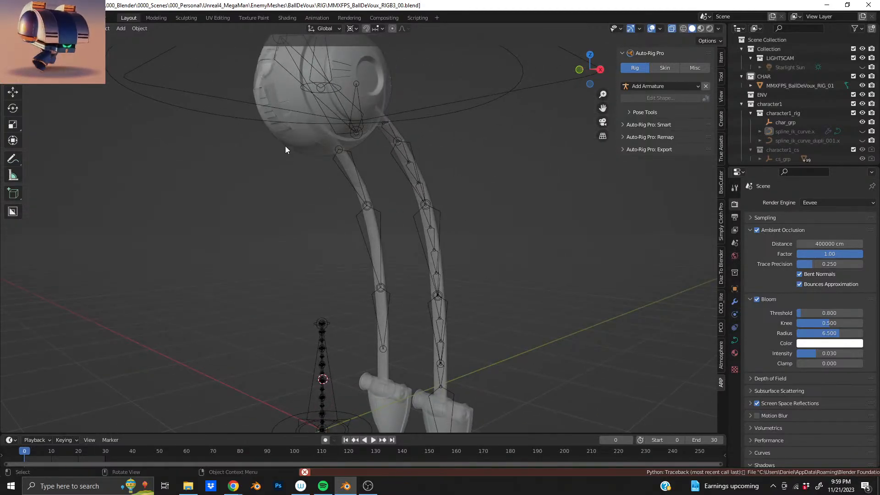
{"action": "left_click", "coordinate": [375, 219]}
{"action": "left_click", "coordinate": [379, 213]}
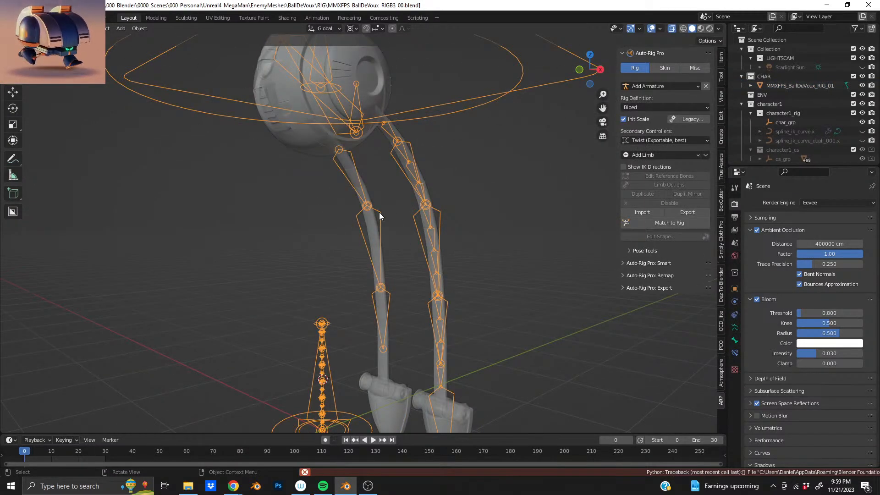
{"action": "key", "text": "Tab"}
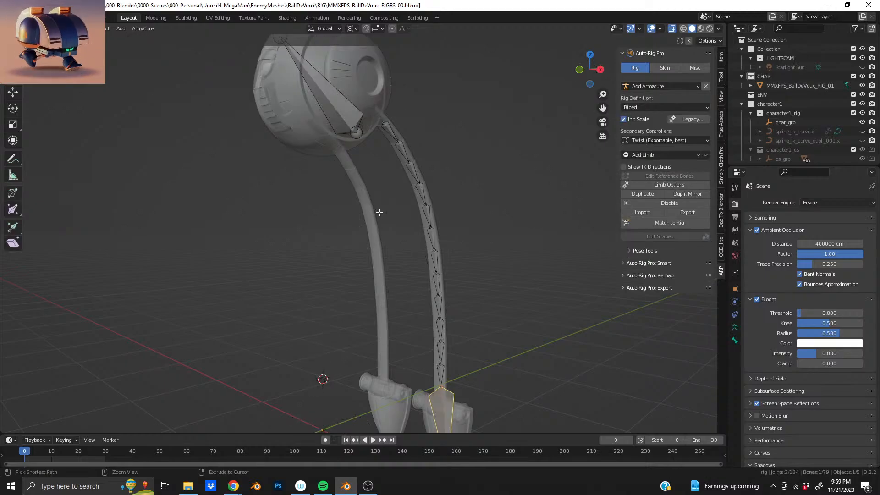
Save the file and run Match to Rig to generate the controllers for the edited reference bones
{"action": "middle_click_drag", "start_coordinate": [379, 212], "coordinate": [335, 154]}
{"action": "key", "text": "ctrl+s"}
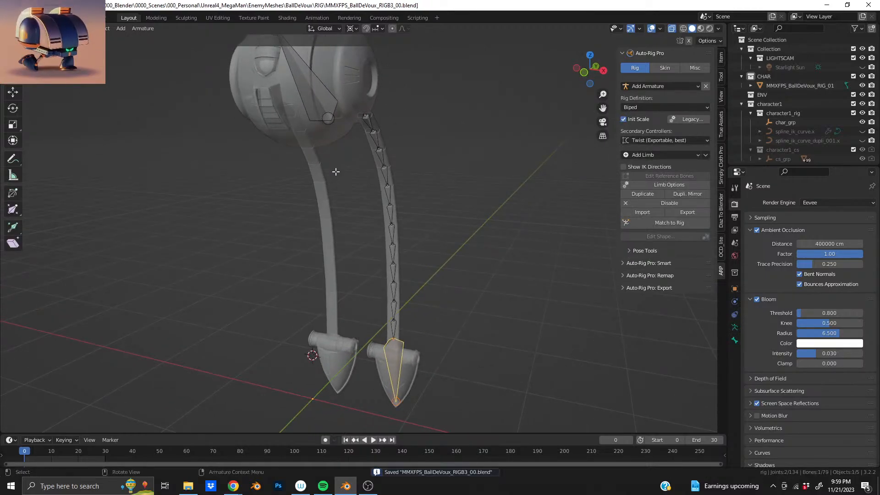
{"action": "left_click", "coordinate": [667, 220]}
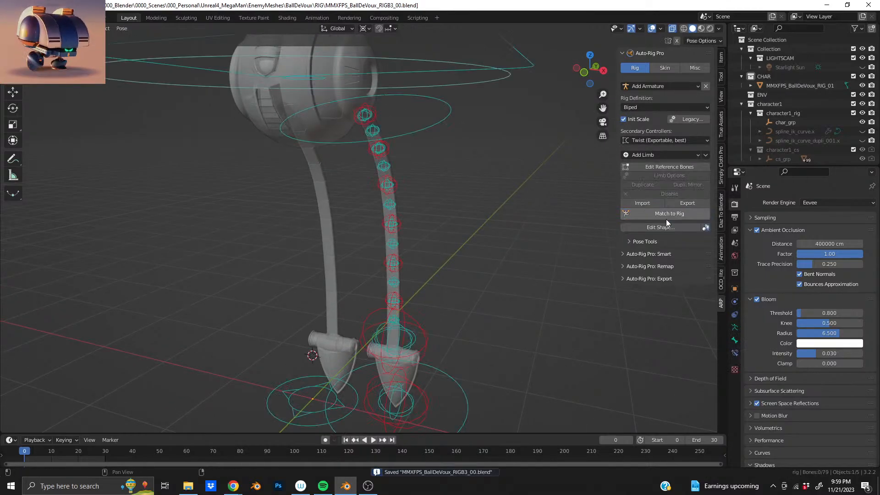
Test the tip and ankle controllers of the spline leg by moving each one, and revert both moves
{"action": "middle_click_drag", "start_coordinate": [384, 195], "coordinate": [392, 305]}
{"action": "scroll", "coordinate": [386, 292], "scroll_direction": "up", "scroll_amount": 2}
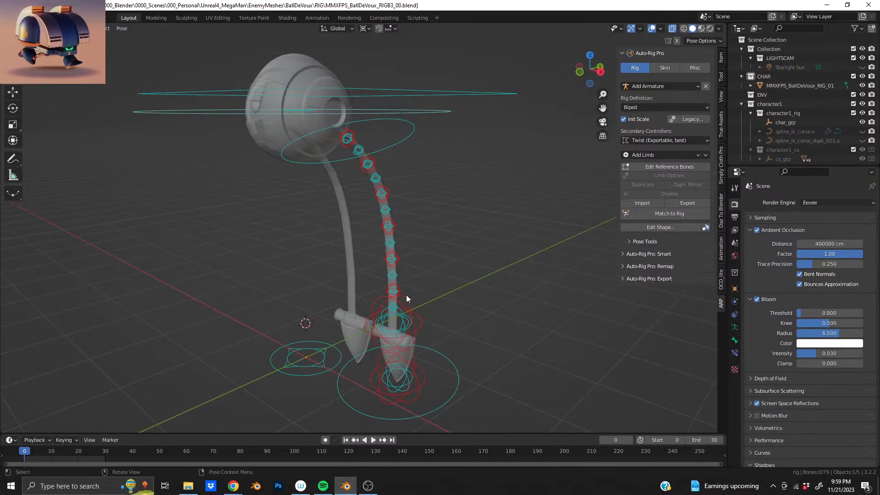
{"action": "left_click", "coordinate": [412, 389]}
{"action": "middle_click_drag", "start_coordinate": [425, 389], "coordinate": [367, 376]}
{"action": "key", "text": "g"}
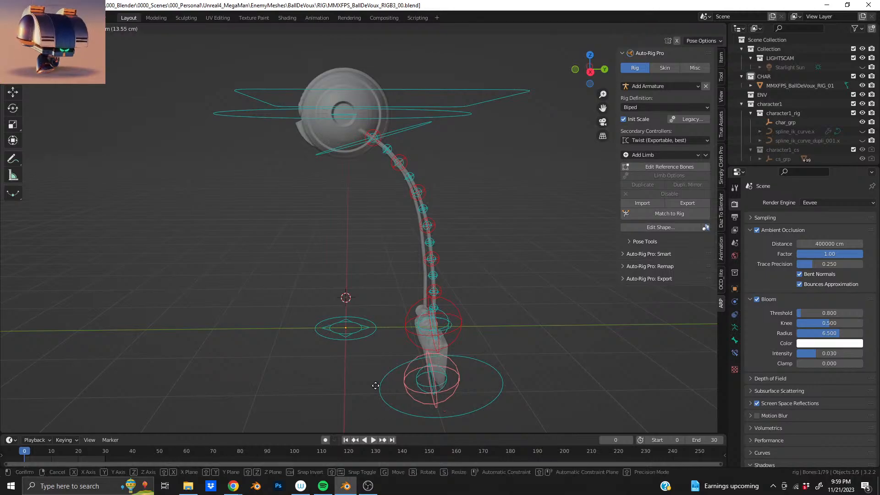
{"action": "left_click", "coordinate": [294, 344]}
{"action": "key", "text": "ctrl+z"}
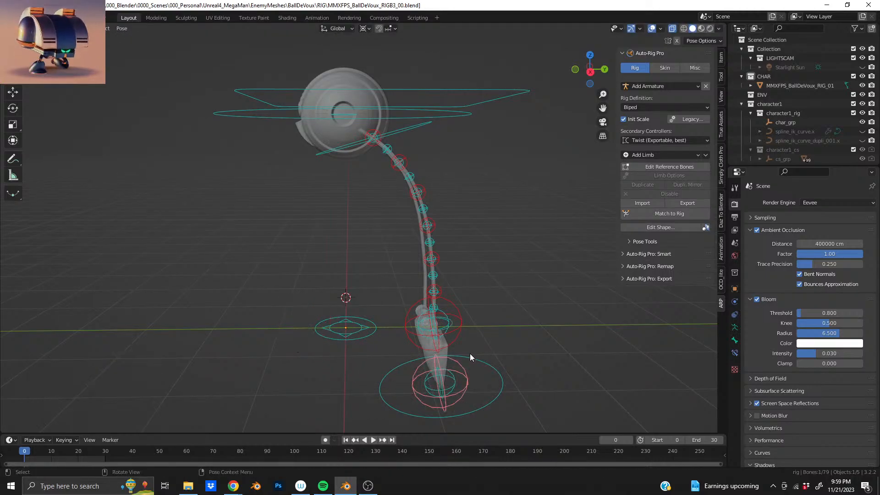
{"action": "left_click", "coordinate": [456, 339]}
{"action": "key", "text": "g"}
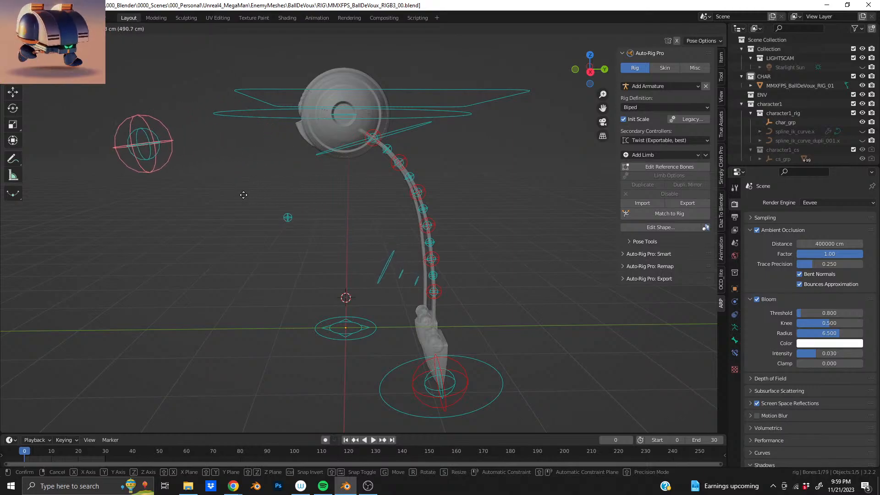
{"action": "right_click", "coordinate": [617, 401]}
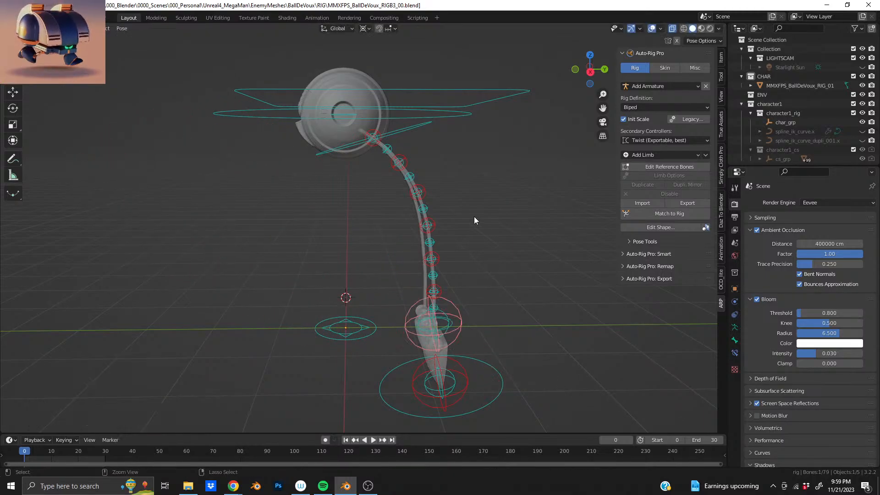
Move the topmost controller of the leg chain by about 0.53 cm in X and -2.7 cm in Z
{"action": "left_click", "coordinate": [381, 137]}
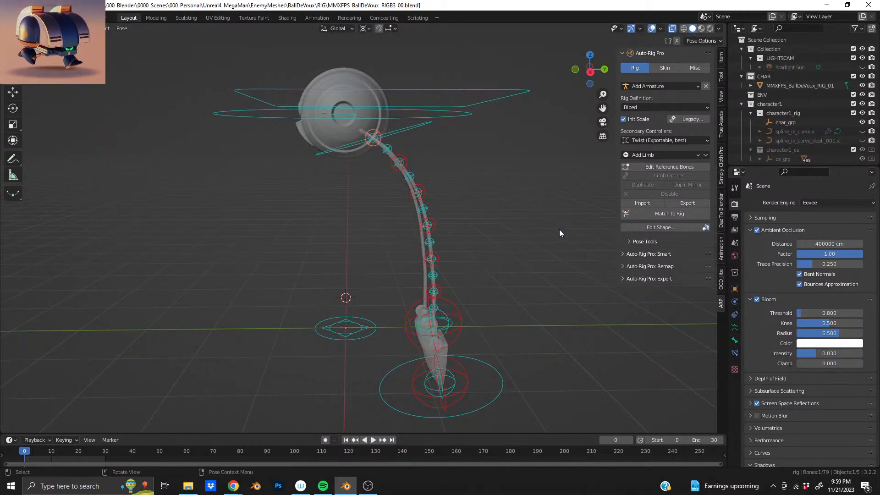
{"action": "key", "text": "g"}
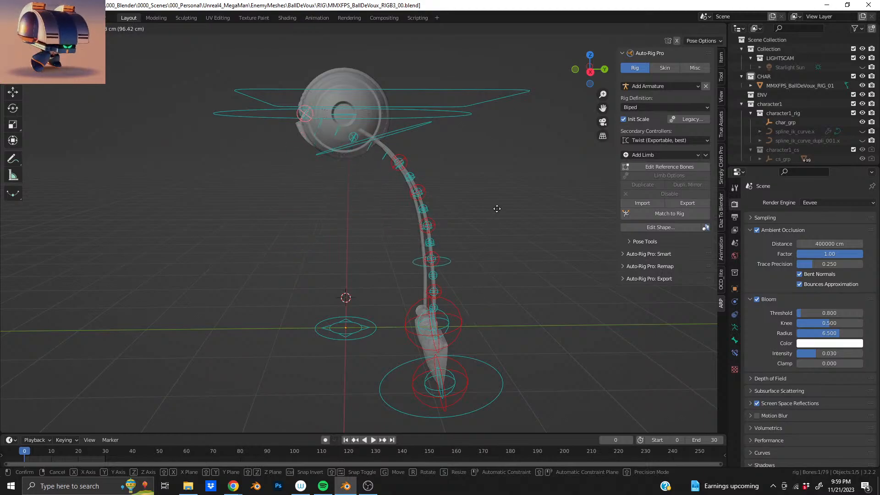
{"action": "left_click", "coordinate": [557, 232]}
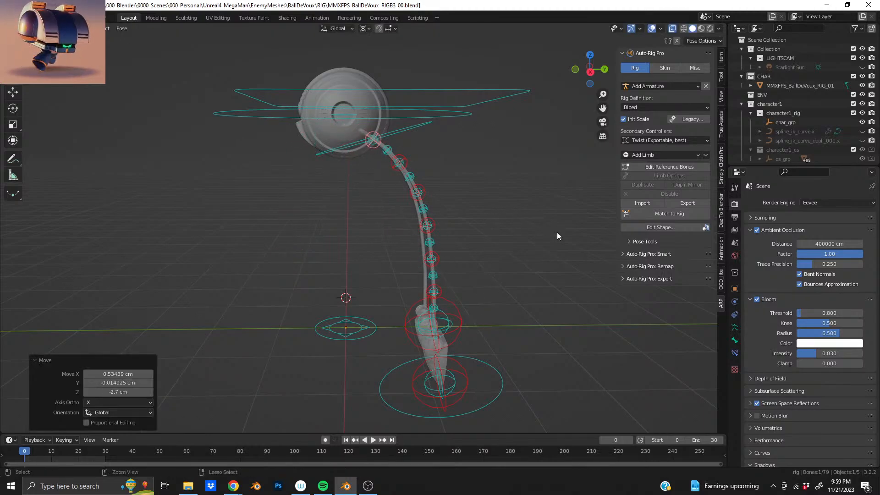
Try transforming the large master controller ring at the foot, and undo the change
{"action": "left_click", "coordinate": [487, 406]}
{"action": "key", "text": "g"}
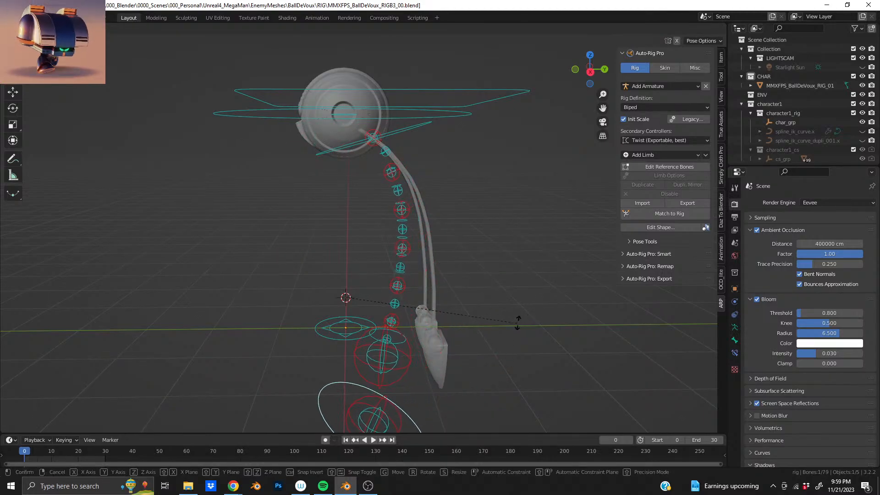
{"action": "left_click", "coordinate": [541, 263]}
{"action": "key", "text": "ctrl+z"}
Rotate the foot's master controller ring by about 57.7° in the side view
{"action": "middle_click_drag", "start_coordinate": [436, 338], "coordinate": [426, 257]}
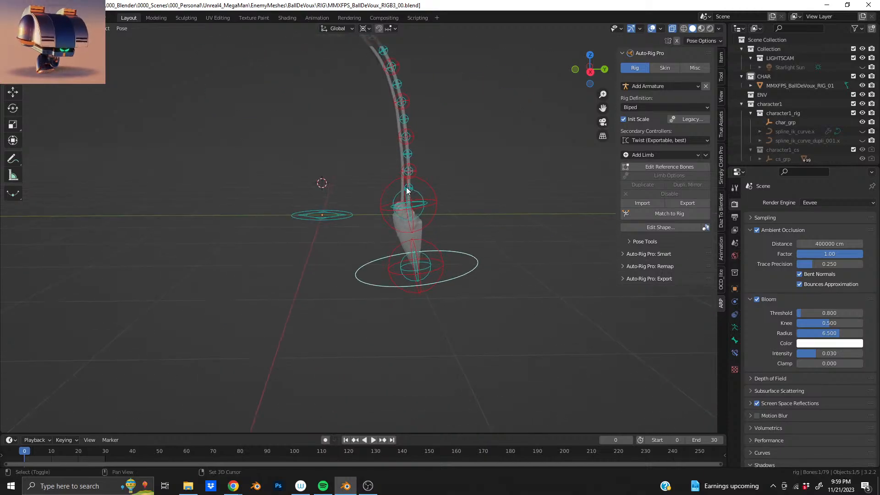
{"action": "left_click", "coordinate": [365, 29]}
{"action": "left_click", "coordinate": [379, 70]}
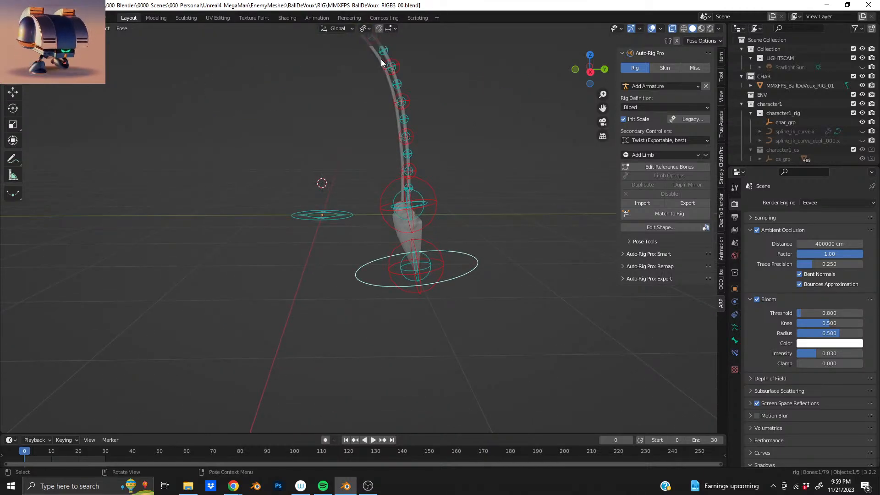
{"action": "key", "text": "r"}
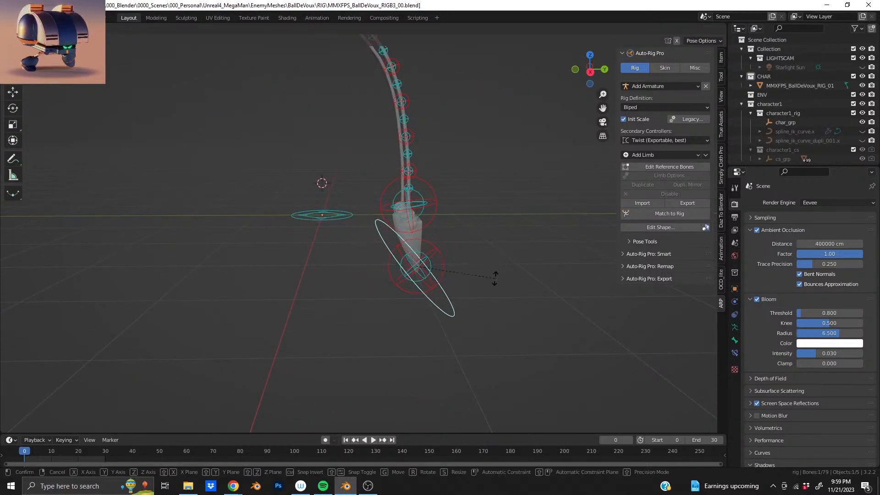
{"action": "left_click", "coordinate": [487, 247]}
Try moving the rotated master controller and rotating the ankle controller, and undo both transforms
{"action": "key", "text": "g"}
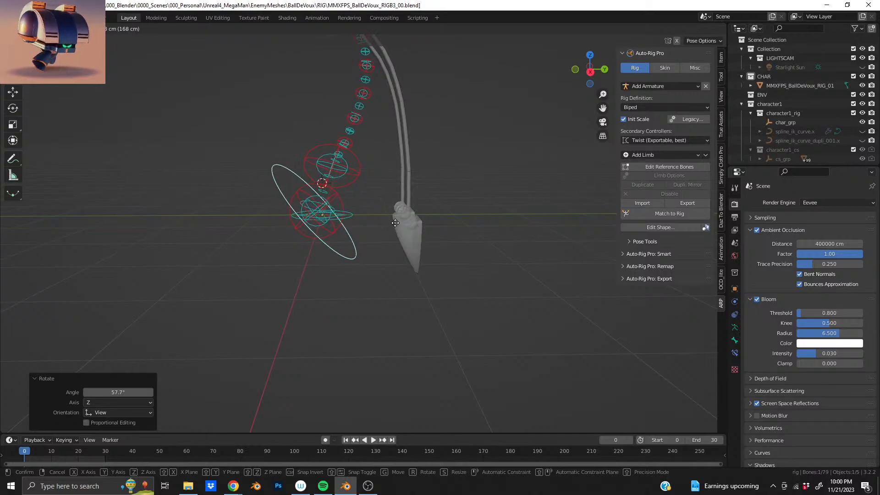
{"action": "left_click", "coordinate": [395, 223]}
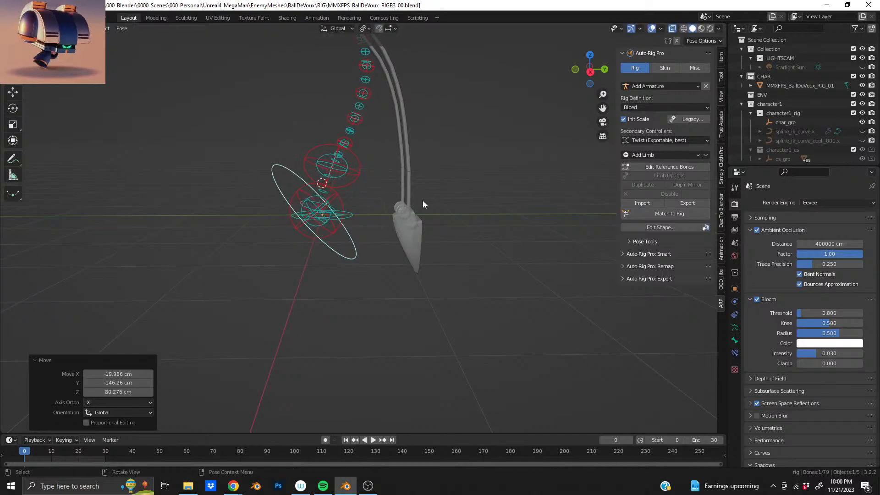
{"action": "left_click", "coordinate": [343, 167]}
{"action": "key", "text": "r"}
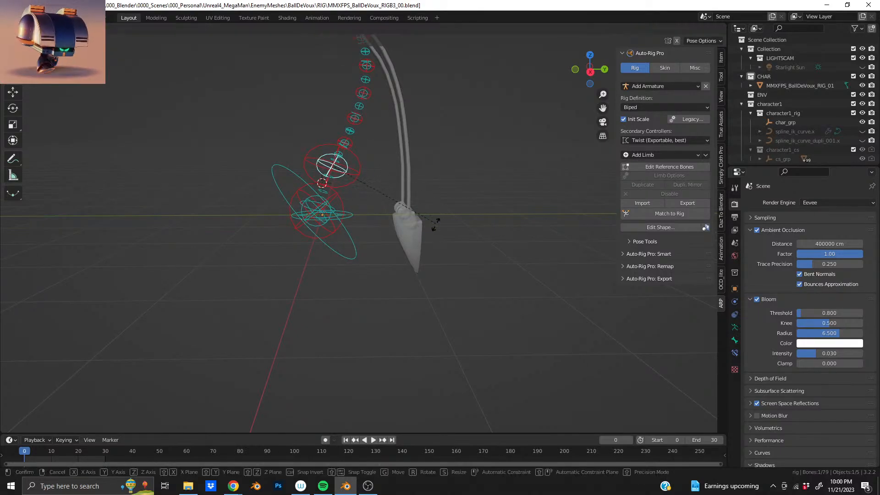
{"action": "left_click", "coordinate": [386, 251]}
{"action": "key", "text": "ctrl+z"}
{"action": "left_click", "coordinate": [360, 175]}
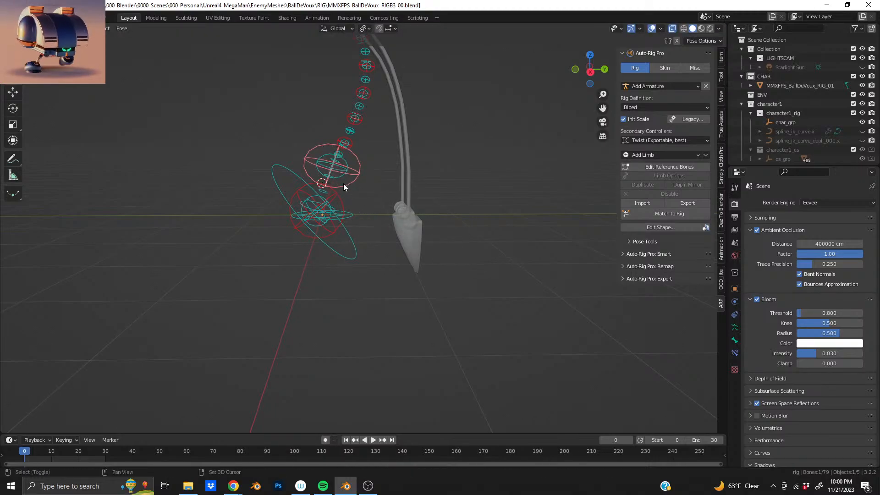
{"action": "middle_click_drag", "start_coordinate": [343, 184], "coordinate": [397, 310], "text": "shift"}
{"action": "key", "text": "ctrl+z"}
{"action": "key", "text": "ctrl+z"}
{"action": "key", "text": "ctrl+z"}
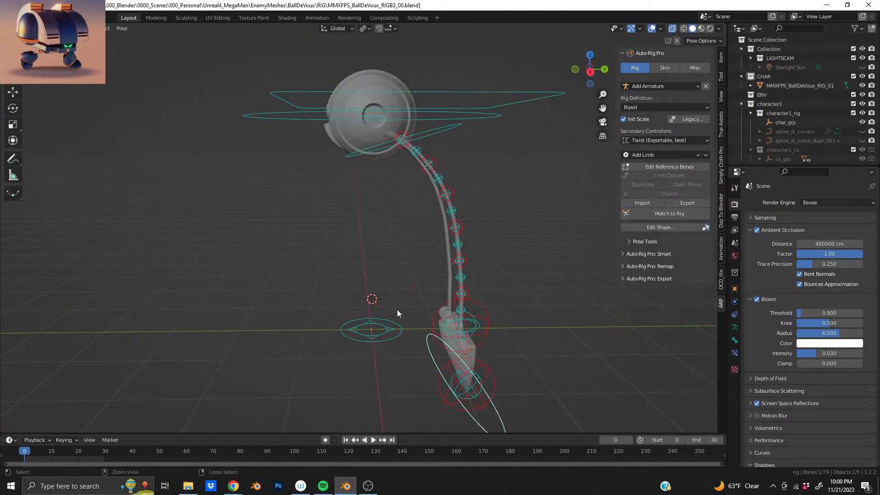
Return to editing the reference bones and open the limb options for the entire linked LLEG spline chain
{"action": "middle_click_drag", "start_coordinate": [470, 287], "coordinate": [353, 238]}
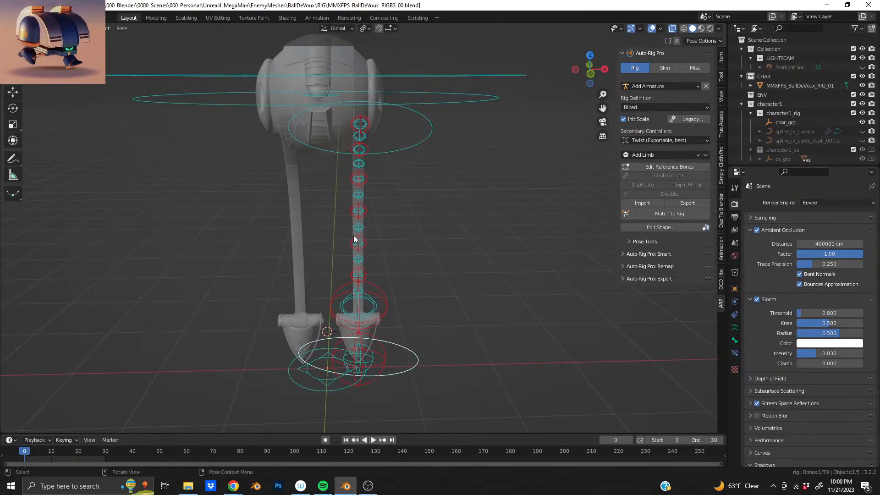
{"action": "left_click", "coordinate": [672, 167]}
{"action": "left_click", "coordinate": [358, 315]}
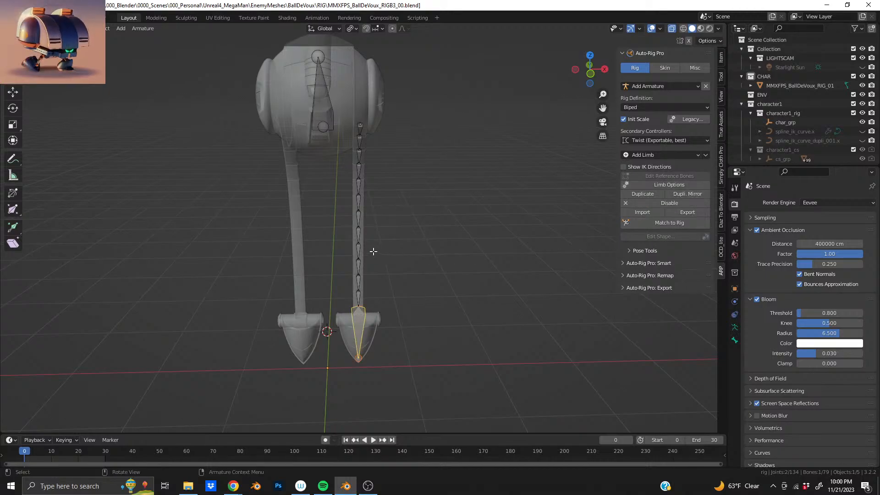
{"action": "key", "text": "alt+a"}
{"action": "key", "text": "KP_1"}
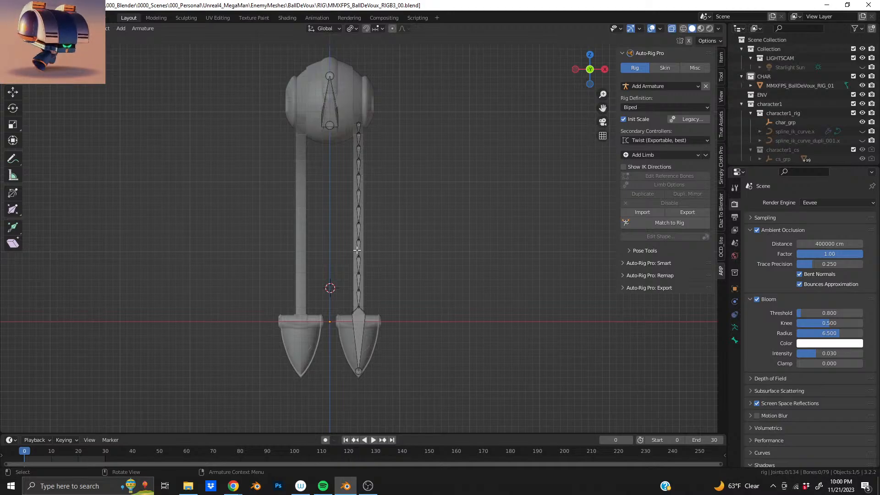
{"action": "key", "text": "l"}
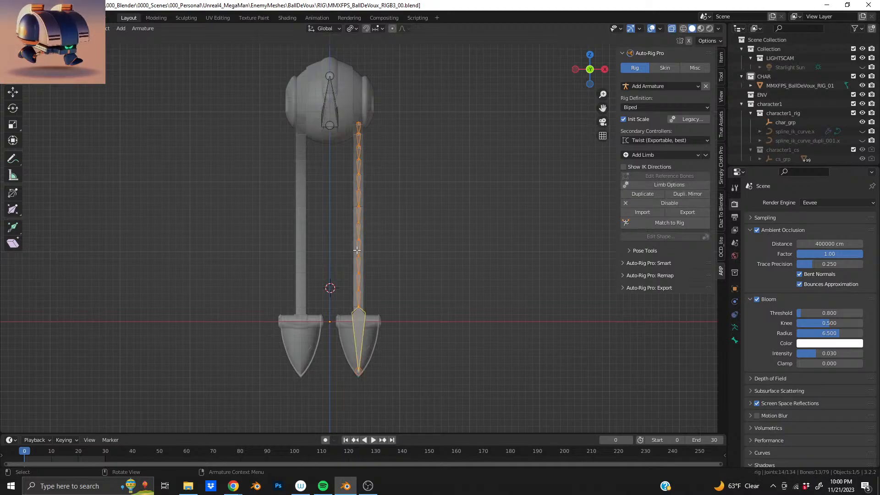
{"action": "left_click", "coordinate": [675, 187]}
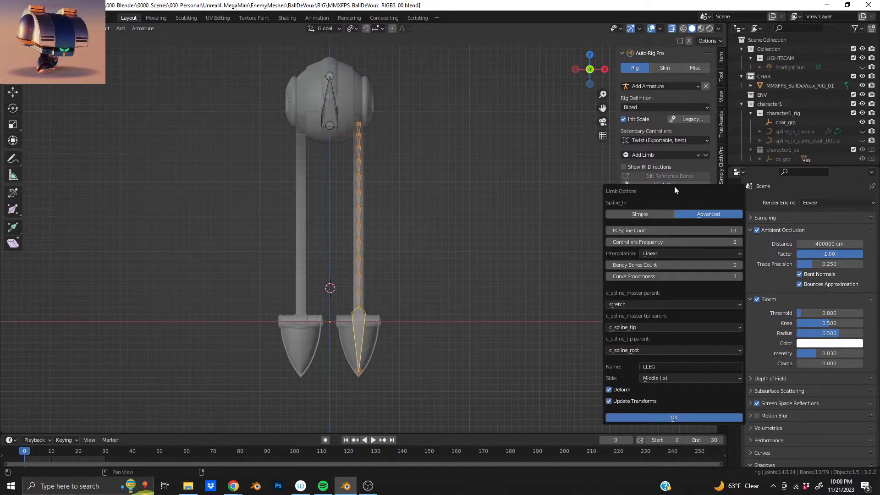
Try to duplicate and mirror-duplicate the LLEG spline IK limb, undoing the attempts
{"action": "middle_click_drag", "start_coordinate": [491, 193], "coordinate": [391, 193]}
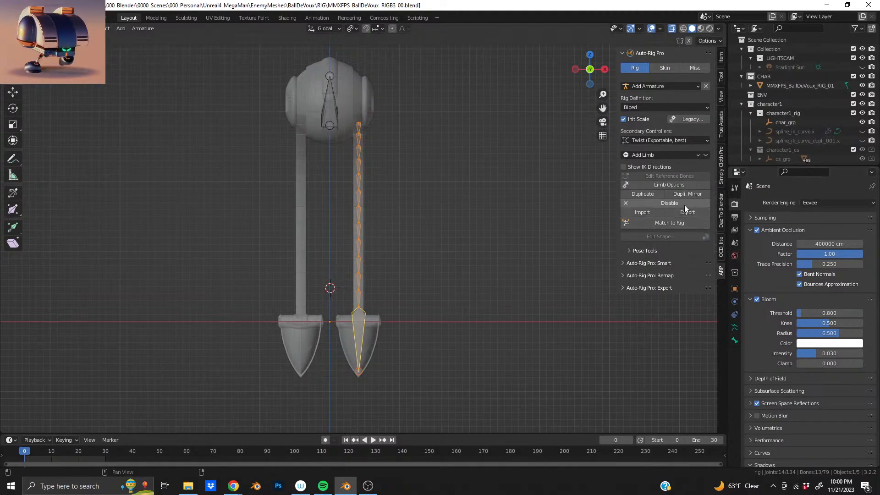
{"action": "left_click", "coordinate": [654, 192]}
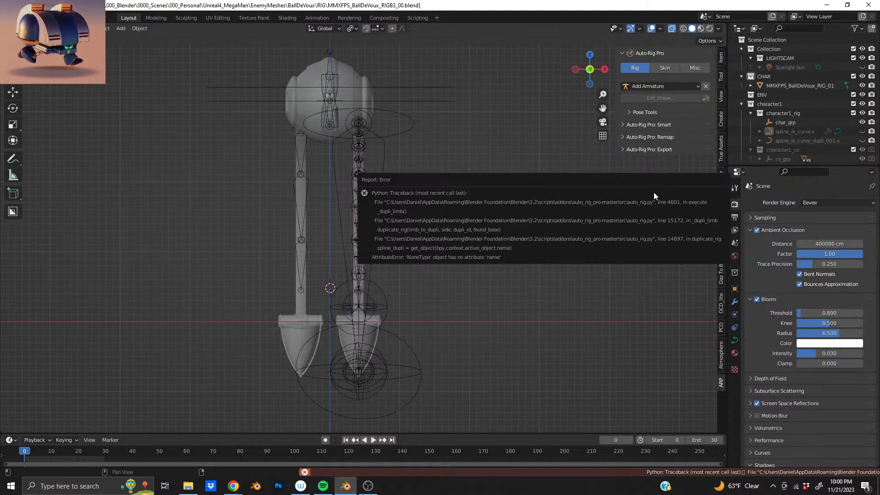
{"action": "key", "text": "ctrl+z"}
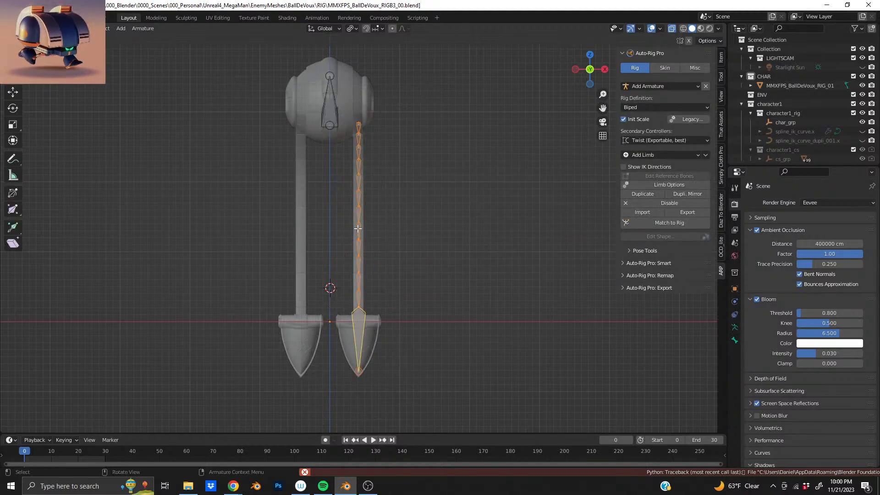
{"action": "left_click", "coordinate": [702, 195]}
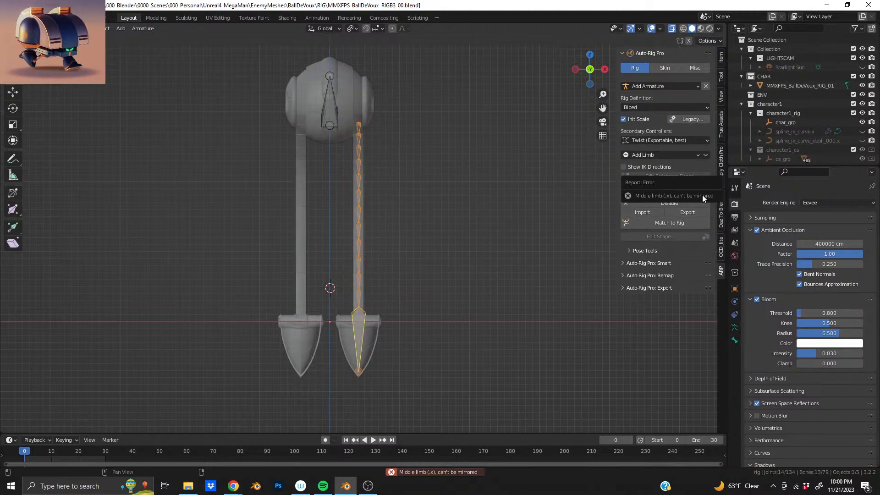
{"action": "left_click", "coordinate": [658, 194]}
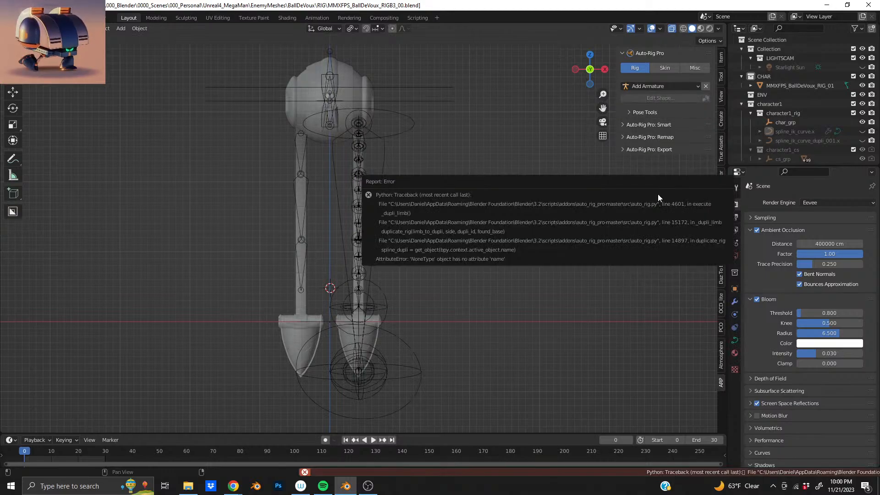
{"action": "key", "text": "ctrl+z"}
Examine how the leg's bone chain lines up with the leg mesh from the front, side and back
{"action": "scroll", "coordinate": [354, 220], "scroll_direction": "up", "scroll_amount": 2}
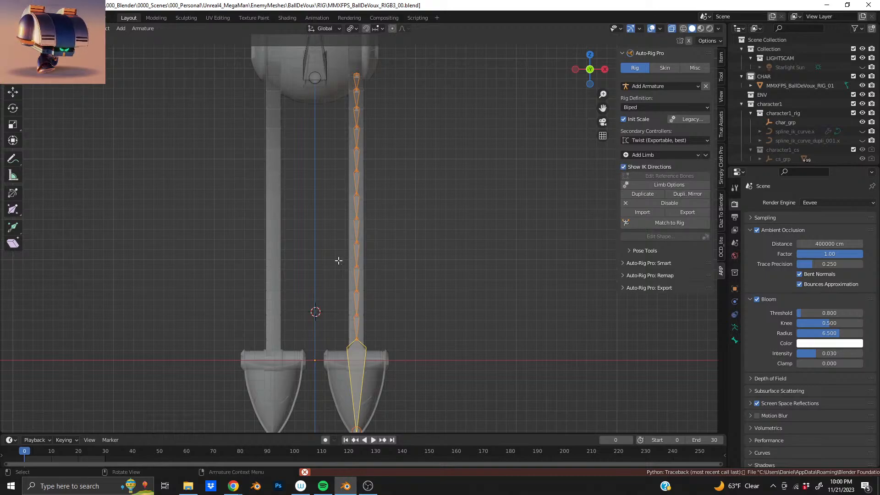
{"action": "middle_click_drag", "start_coordinate": [338, 257], "coordinate": [153, 270]}
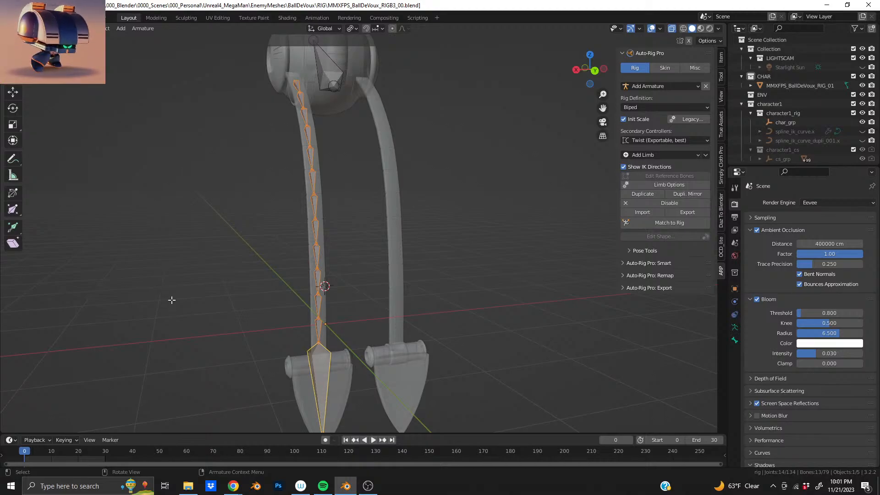
{"action": "middle_click_drag", "start_coordinate": [338, 257], "coordinate": [265, 222]}
{"action": "scroll", "coordinate": [299, 228], "scroll_direction": "down", "scroll_amount": 4}
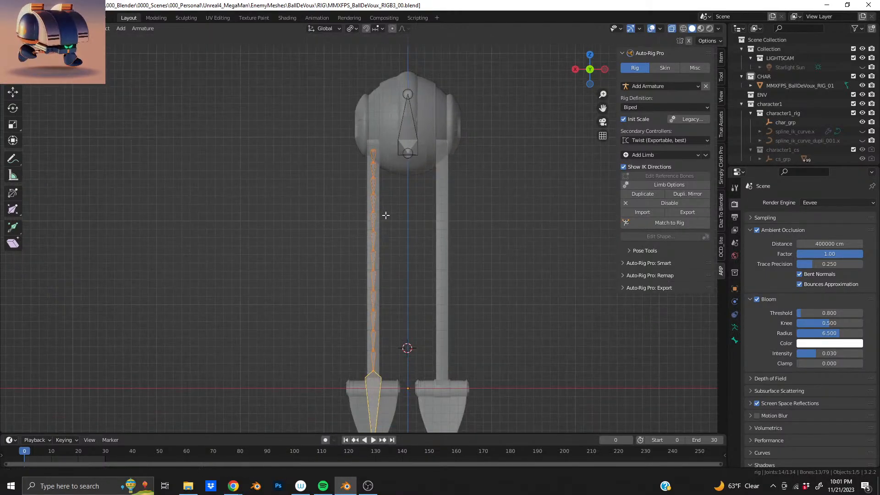
{"action": "scroll", "coordinate": [373, 193], "scroll_direction": "up", "scroll_amount": 4}
{"action": "middle_click_drag", "start_coordinate": [344, 208], "coordinate": [343, 319]}
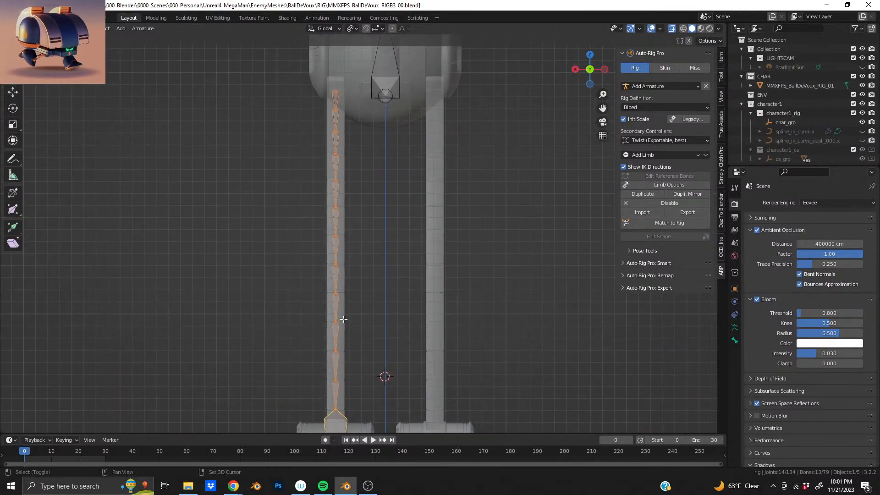
{"action": "middle_click_drag", "start_coordinate": [345, 198], "coordinate": [511, 250], "text": "shift"}
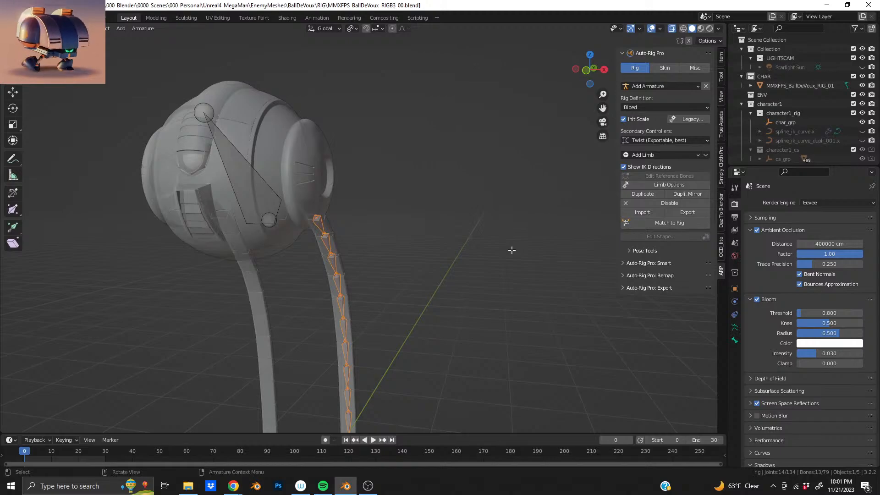
Check the Limb Options of the body bone and try to duplicate the leg limb from a single chain bone
{"action": "left_click", "coordinate": [259, 194]}
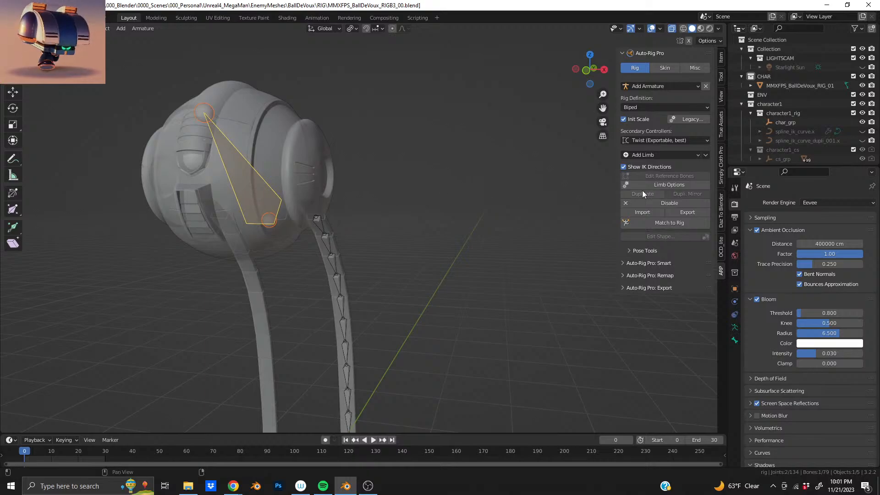
{"action": "left_click", "coordinate": [660, 183]}
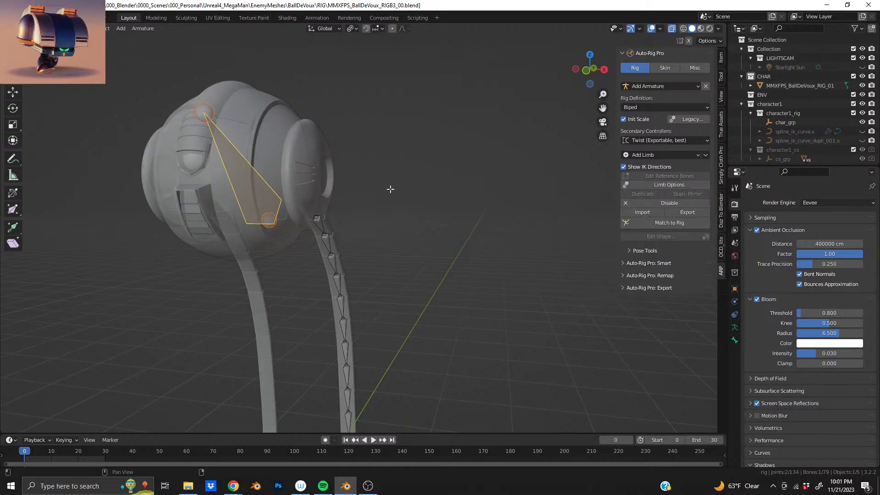
{"action": "left_click", "coordinate": [333, 260]}
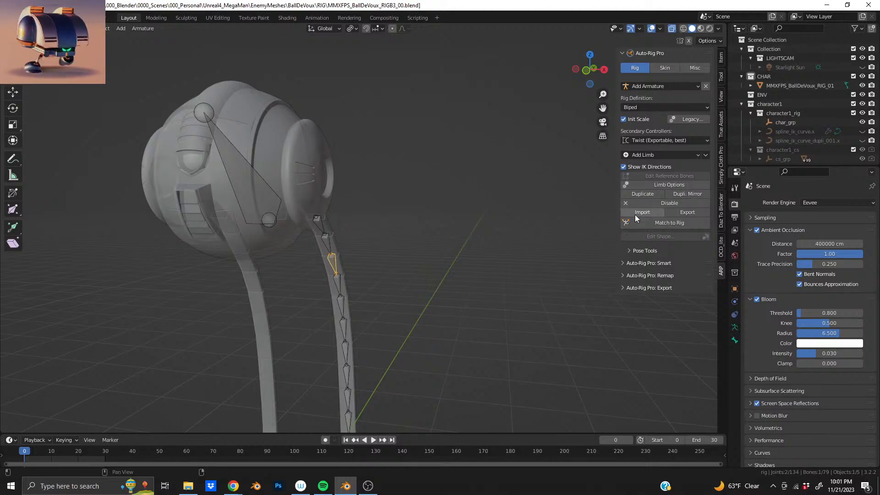
{"action": "left_click", "coordinate": [643, 194]}
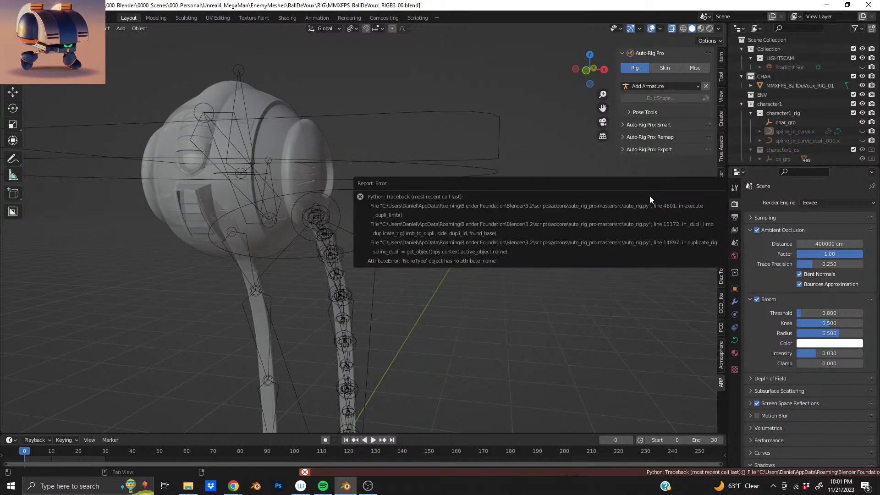
Inspect the full leg chain against the body and foot from the side and close to the hip
{"action": "middle_click_drag", "start_coordinate": [349, 238], "coordinate": [302, 257]}
{"action": "scroll", "coordinate": [314, 257], "scroll_direction": "down", "scroll_amount": 4}
{"action": "middle_click_drag", "start_coordinate": [343, 230], "coordinate": [353, 206]}
{"action": "scroll", "coordinate": [360, 202], "scroll_direction": "up", "scroll_amount": 2}
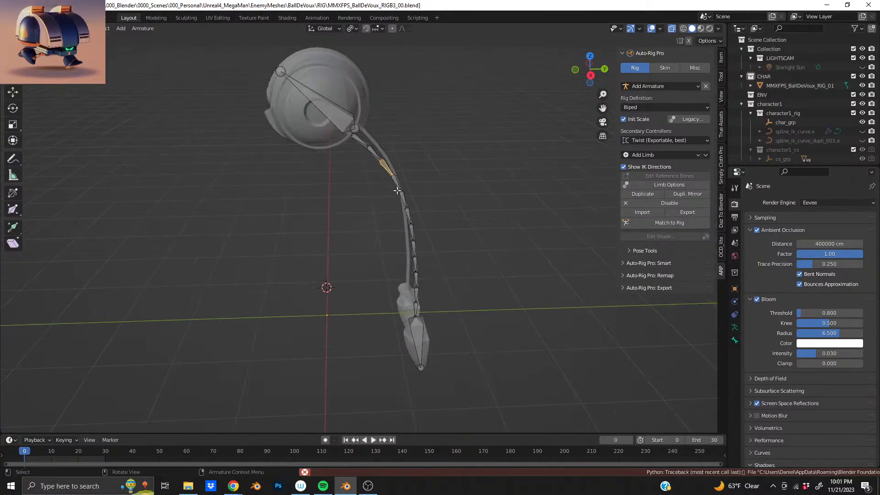
{"action": "middle_click_drag", "start_coordinate": [406, 184], "coordinate": [507, 165]}
{"action": "middle_click_drag", "start_coordinate": [411, 200], "coordinate": [365, 266]}
{"action": "scroll", "coordinate": [364, 267], "scroll_direction": "up", "scroll_amount": 4}
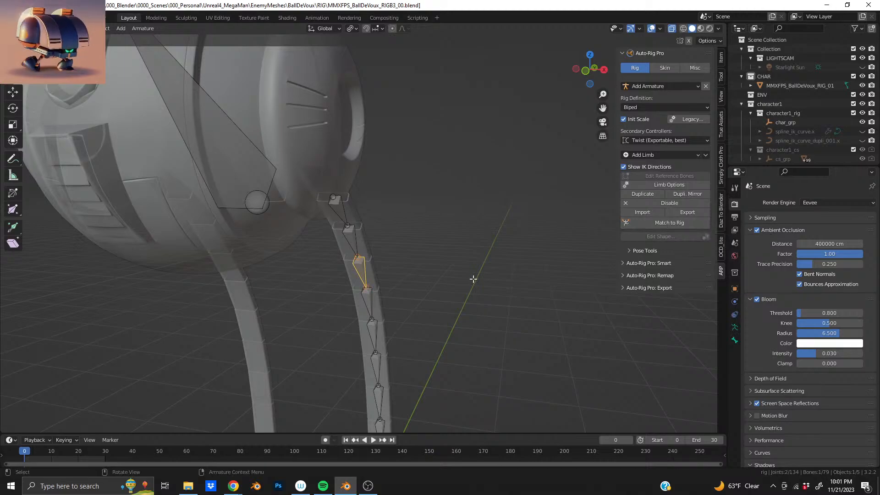
{"action": "scroll", "coordinate": [346, 262], "scroll_direction": "down", "scroll_amount": 4}
{"action": "middle_click_drag", "start_coordinate": [346, 261], "coordinate": [365, 210], "text": "shift"}
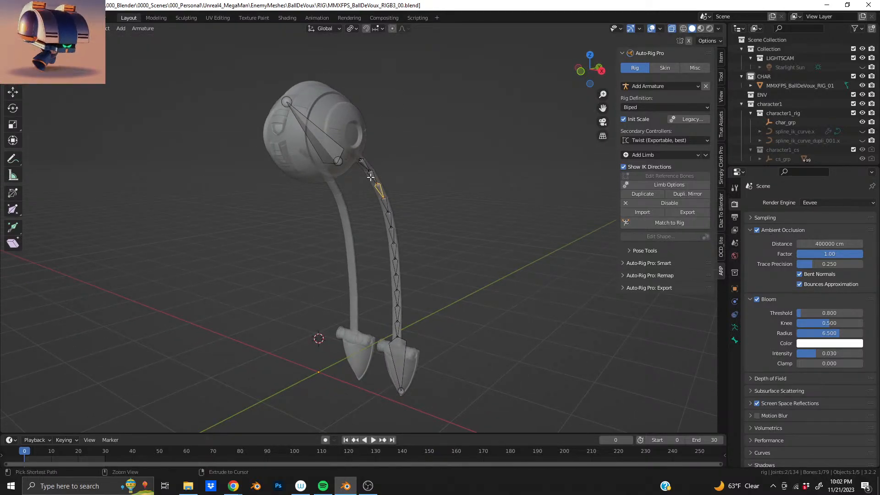
Save the current rig file, and open and dismiss the browser for opening blend files
{"action": "key", "text": "ctrl+s"}
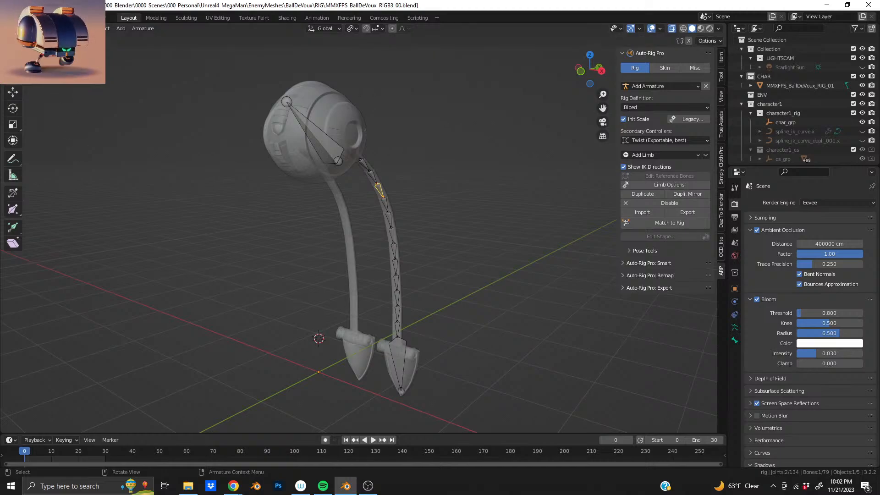
{"action": "left_click", "coordinate": [20, 17]}
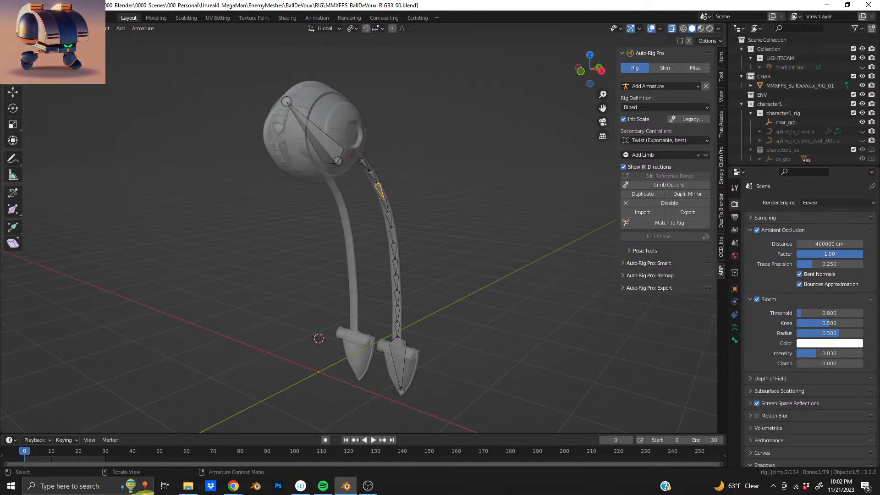
{"action": "left_click", "coordinate": [20, 17]}
{"action": "left_click", "coordinate": [38, 37]}
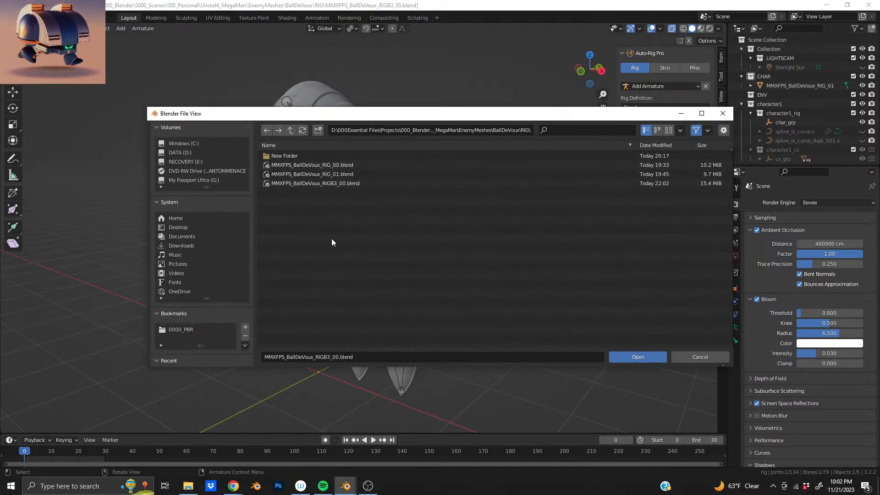
{"action": "left_click", "coordinate": [716, 115]}
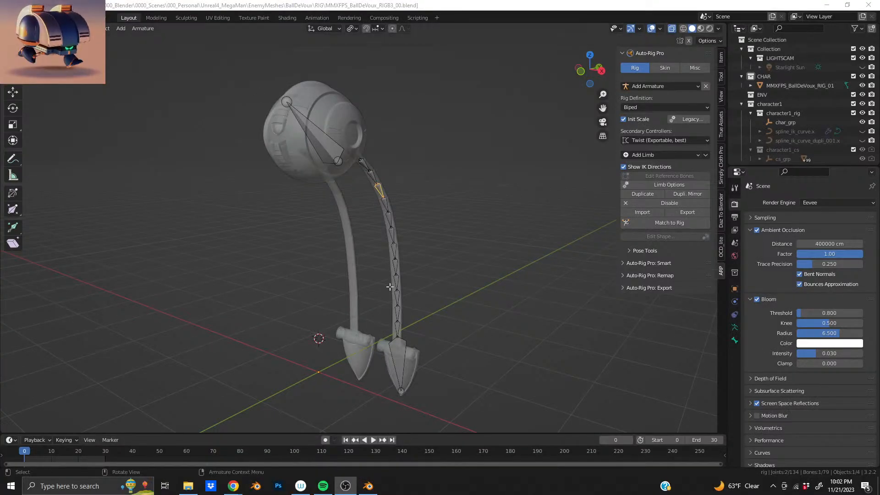
Select the whole linked leg chain, try to duplicate the limb, and undo the attempt
{"action": "middle_click_drag", "start_coordinate": [286, 129], "coordinate": [220, 108]}
{"action": "scroll", "coordinate": [381, 257], "scroll_direction": "up", "scroll_amount": 3}
{"action": "middle_click_drag", "start_coordinate": [393, 230], "coordinate": [390, 190], "text": "shift"}
{"action": "left_click", "coordinate": [451, 193]}
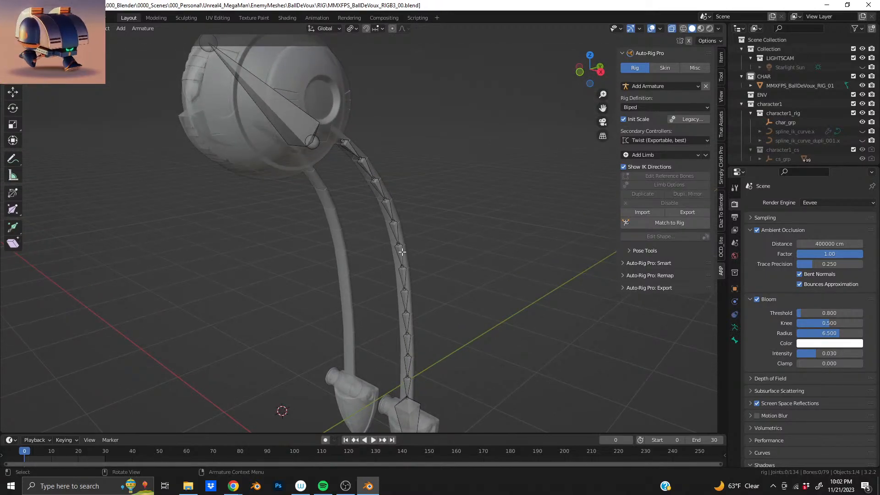
{"action": "key", "text": "l"}
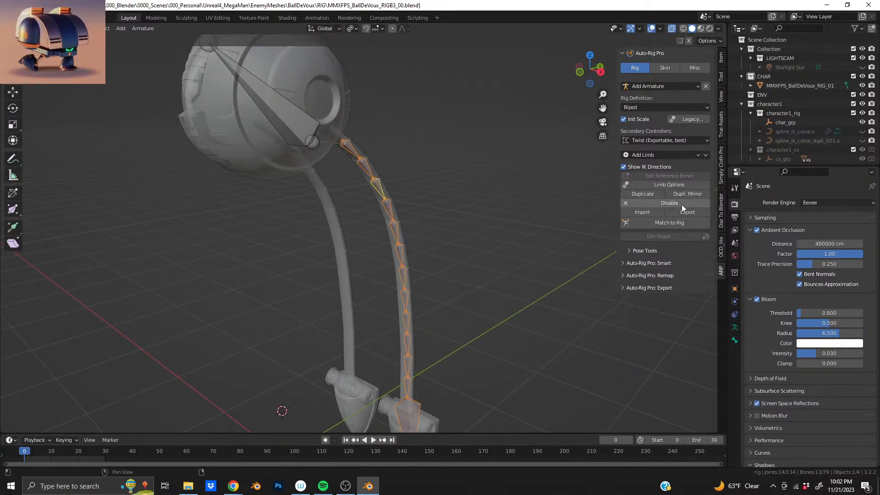
{"action": "left_click", "coordinate": [661, 195]}
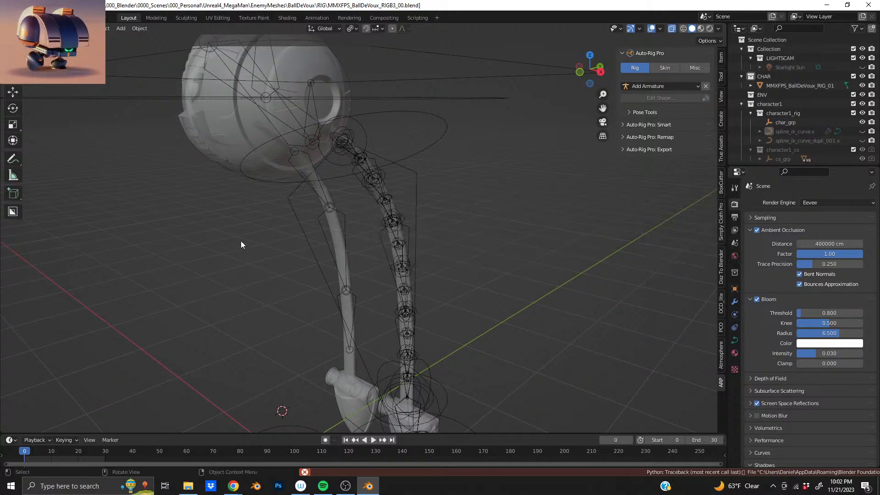
{"action": "key", "text": "ctrl+z"}
Examine the rigged leg's bones beside the unrigged leg from several angles, with the bones deselected
{"action": "scroll", "coordinate": [486, 184], "scroll_direction": "down", "scroll_amount": 5}
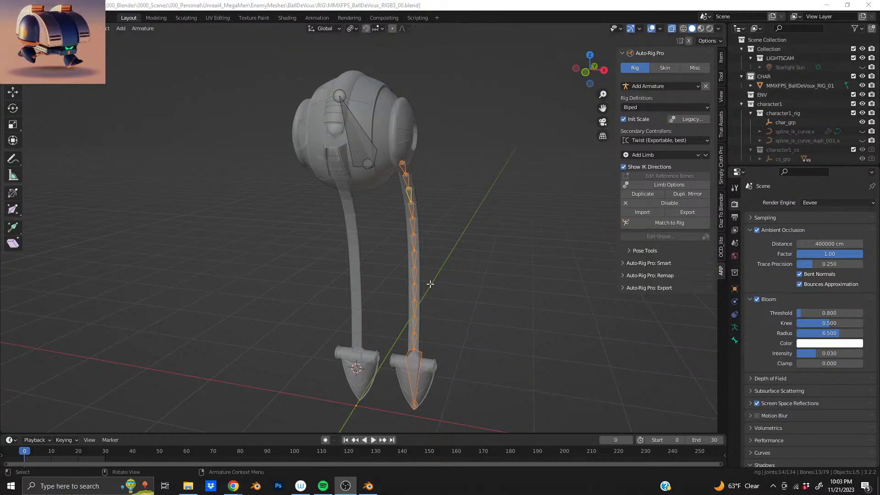
{"action": "middle_click_drag", "start_coordinate": [412, 232], "coordinate": [382, 251]}
{"action": "scroll", "coordinate": [382, 252], "scroll_direction": "up", "scroll_amount": 4}
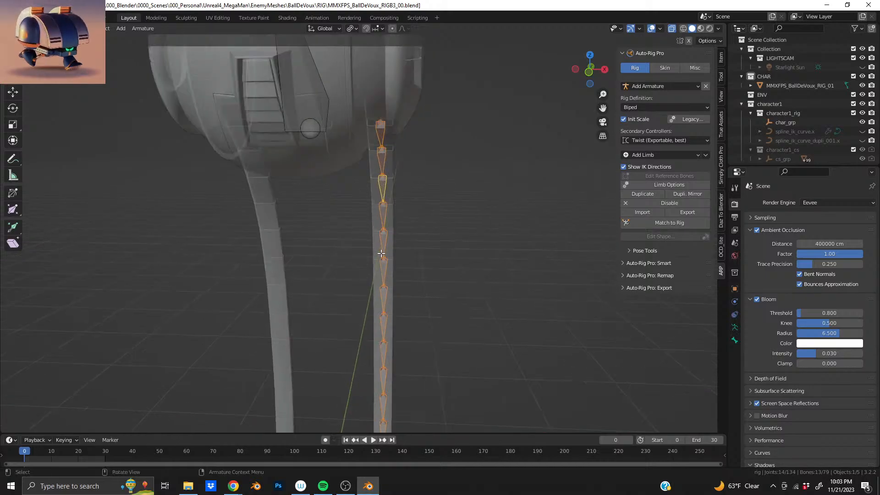
{"action": "middle_click_drag", "start_coordinate": [393, 146], "coordinate": [256, 258]}
{"action": "scroll", "coordinate": [370, 262], "scroll_direction": "down", "scroll_amount": 7}
{"action": "scroll", "coordinate": [371, 262], "scroll_direction": "up", "scroll_amount": 4}
{"action": "scroll", "coordinate": [352, 289], "scroll_direction": "up", "scroll_amount": 3}
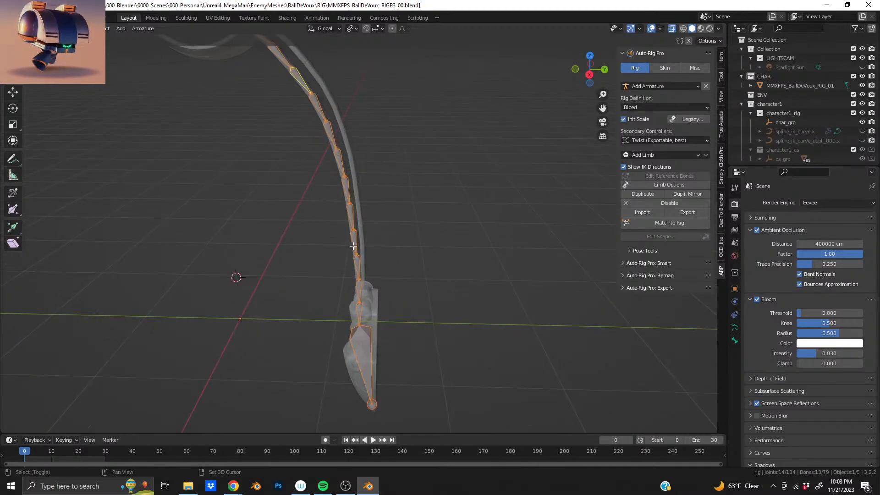
{"action": "middle_click_drag", "start_coordinate": [351, 260], "coordinate": [255, 212], "text": "shift"}
{"action": "left_click", "coordinate": [411, 230]}
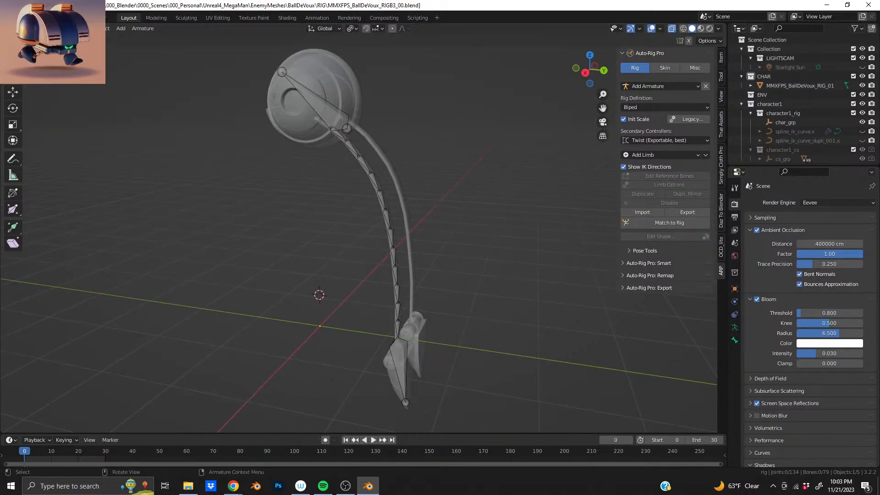
{"action": "key", "text": "alt+Tab"}
{"action": "middle_click_drag", "start_coordinate": [415, 197], "coordinate": [478, 205]}
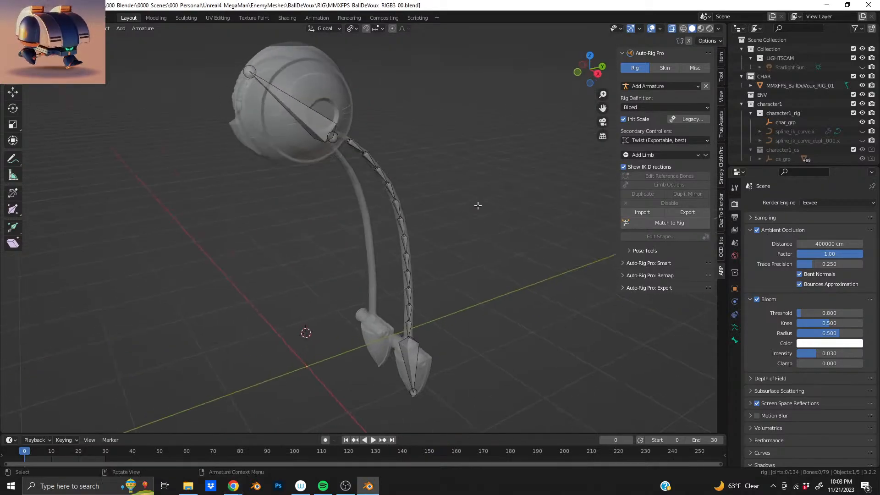
{"action": "middle_click_drag", "start_coordinate": [394, 231], "coordinate": [427, 191], "text": "shift"}
{"action": "scroll", "coordinate": [459, 222], "scroll_direction": "up", "scroll_amount": 2}
{"action": "middle_click_drag", "start_coordinate": [460, 224], "coordinate": [490, 183]}
{"action": "middle_click_drag", "start_coordinate": [470, 158], "coordinate": [388, 208], "text": "shift"}
{"action": "scroll", "coordinate": [411, 215], "scroll_direction": "up", "scroll_amount": 1}
{"action": "scroll", "coordinate": [406, 204], "scroll_direction": "down", "scroll_amount": 3}
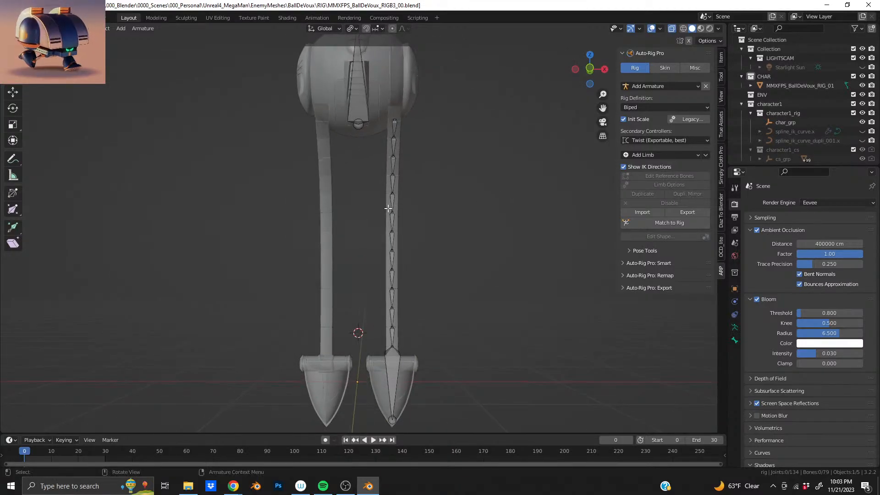
Try adding a new Chain: Spline IK limb, check its bones from the side, and undo the addition
{"action": "left_click", "coordinate": [390, 204]}
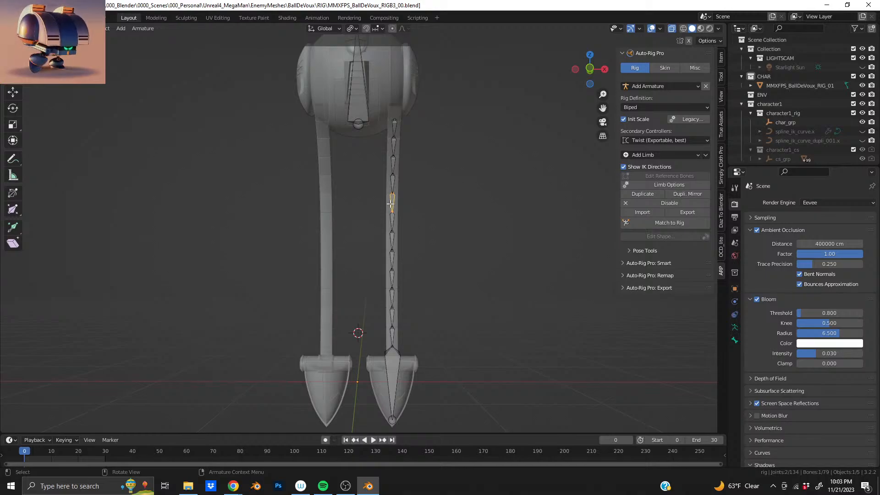
{"action": "left_click", "coordinate": [675, 155]}
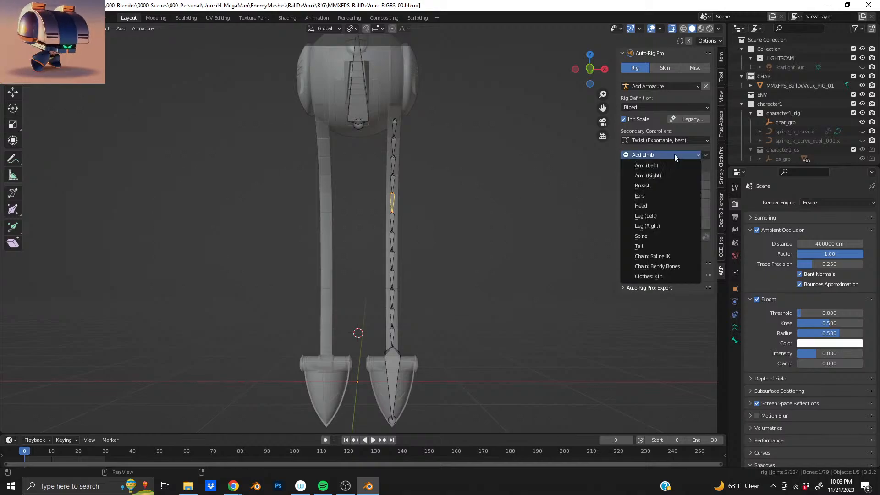
{"action": "left_click", "coordinate": [674, 258]}
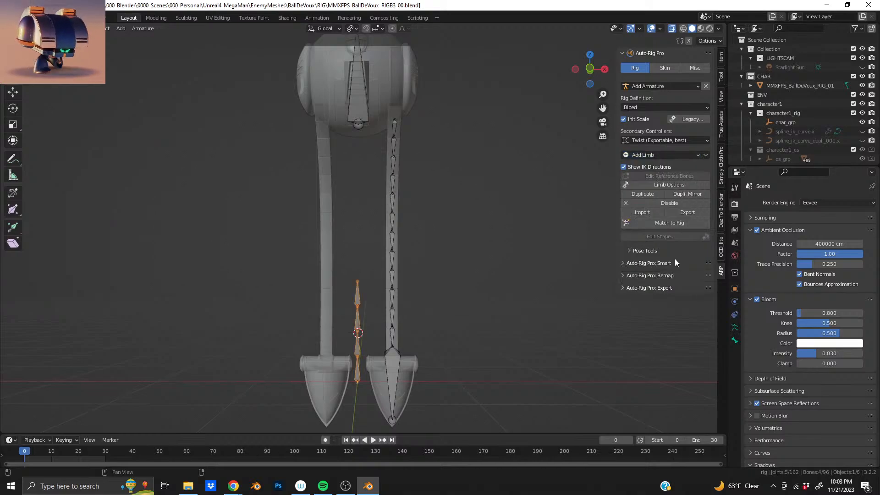
{"action": "middle_click_drag", "start_coordinate": [390, 246], "coordinate": [367, 211]}
{"action": "scroll", "coordinate": [367, 211], "scroll_direction": "up", "scroll_amount": 4}
{"action": "middle_click_drag", "start_coordinate": [379, 174], "coordinate": [395, 253], "text": "shift"}
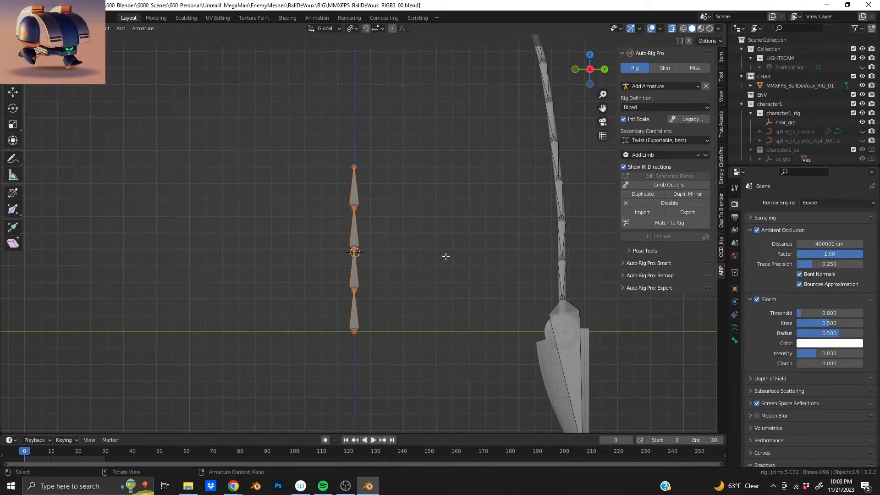
{"action": "key", "text": "ctrl+z"}
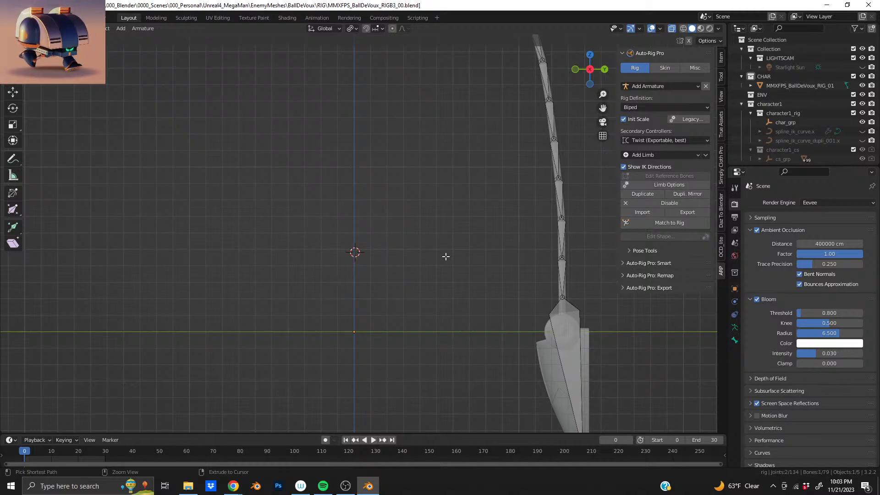
Parent the first bone of the leg chain to the body's hip bone with the Keep Offset type
{"action": "scroll", "coordinate": [343, 226], "scroll_direction": "down", "scroll_amount": 3}
{"action": "middle_click_drag", "start_coordinate": [399, 215], "coordinate": [450, 232]}
{"action": "middle_click_drag", "start_coordinate": [452, 162], "coordinate": [404, 264], "text": "shift"}
{"action": "scroll", "coordinate": [405, 264], "scroll_direction": "up", "scroll_amount": 6}
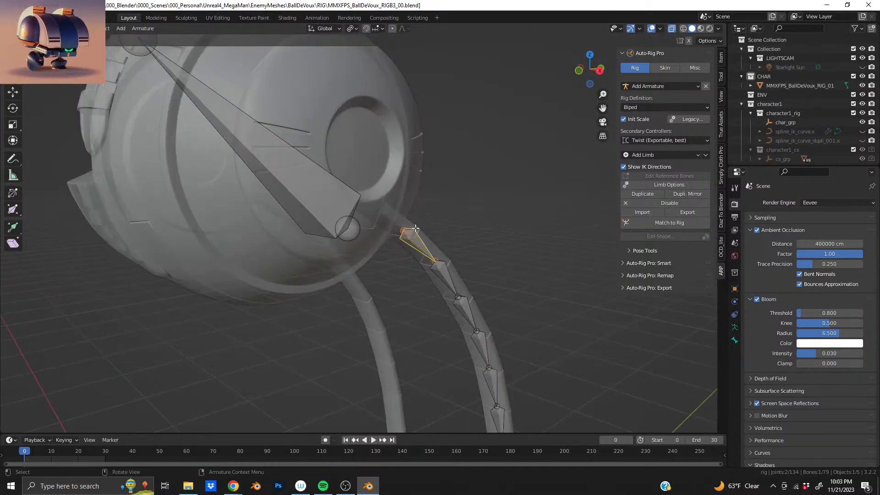
{"action": "left_click", "coordinate": [312, 205], "text": "shift"}
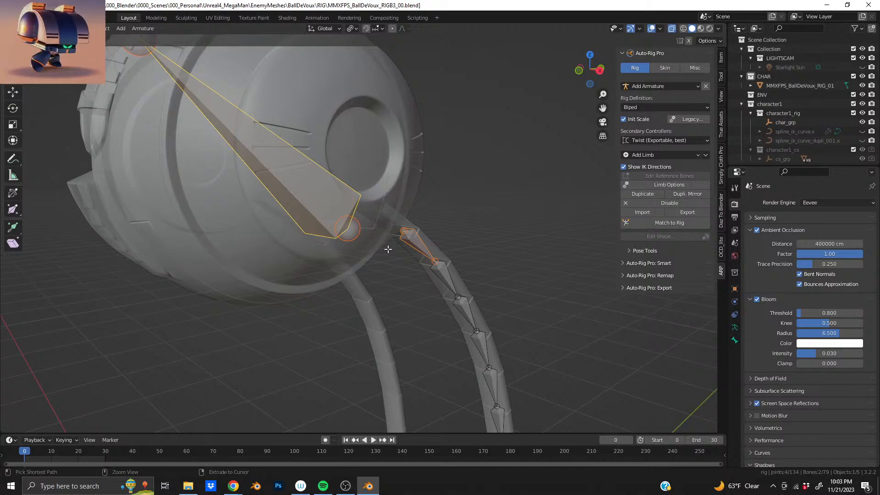
{"action": "key", "text": "ctrl+p"}
{"action": "left_click", "coordinate": [388, 249]}
{"action": "scroll", "coordinate": [388, 249], "scroll_direction": "down", "scroll_amount": 3}
{"action": "middle_click_drag", "start_coordinate": [388, 249], "coordinate": [321, 158]}
{"action": "scroll", "coordinate": [324, 171], "scroll_direction": "down", "scroll_amount": 2}
{"action": "scroll", "coordinate": [342, 180], "scroll_direction": "up", "scroll_amount": 3}
{"action": "scroll", "coordinate": [347, 183], "scroll_direction": "down", "scroll_amount": 2}
{"action": "middle_click_drag", "start_coordinate": [398, 245], "coordinate": [419, 244]}
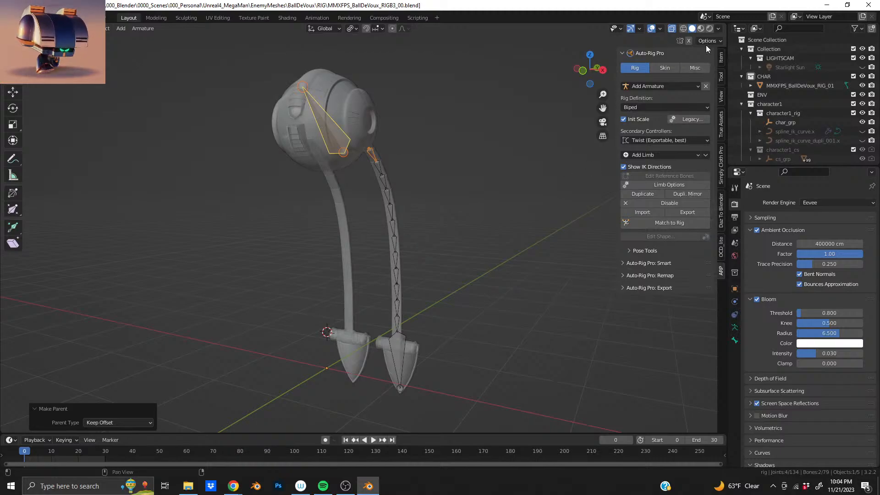
Turn off X-ray display and match the control rig to the edited reference bones
{"action": "left_click", "coordinate": [672, 29]}
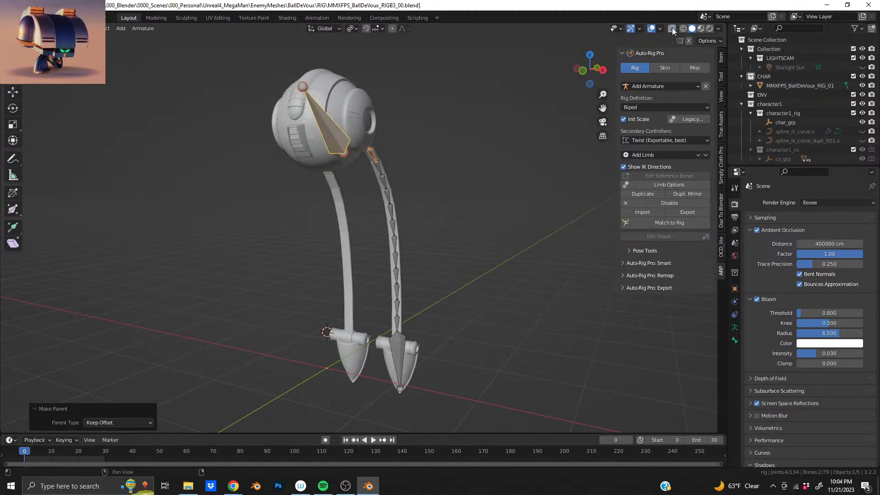
{"action": "left_click", "coordinate": [689, 224]}
{"action": "middle_click_drag", "start_coordinate": [383, 238], "coordinate": [357, 188]}
Test-move the large body controls above the leg, undoing each move
{"action": "left_click", "coordinate": [440, 87]}
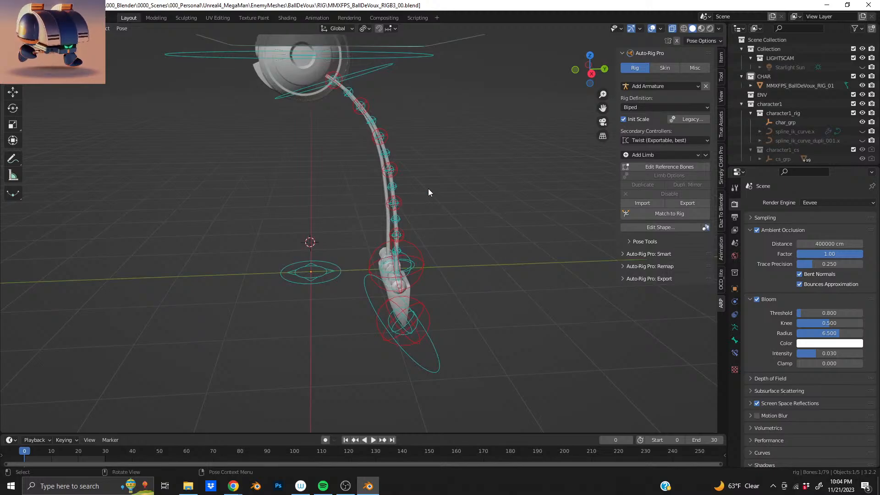
{"action": "key", "text": "g"}
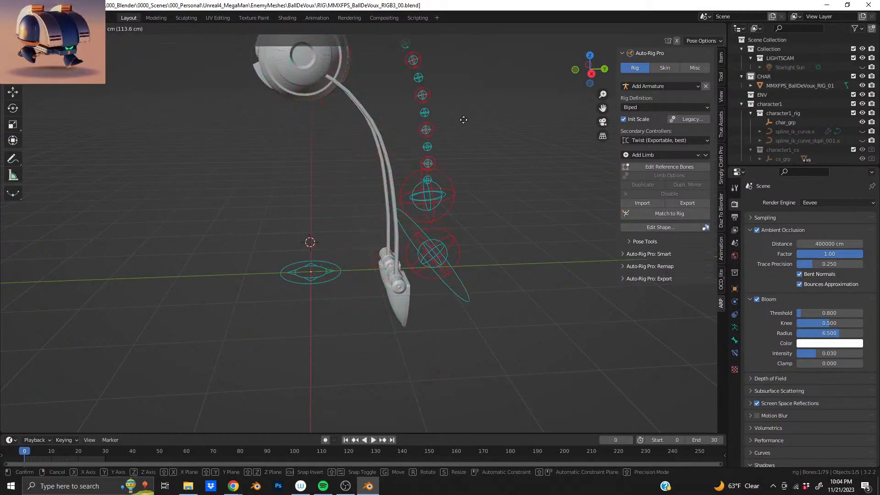
{"action": "left_click", "coordinate": [427, 215]}
{"action": "key", "text": "ctrl+z"}
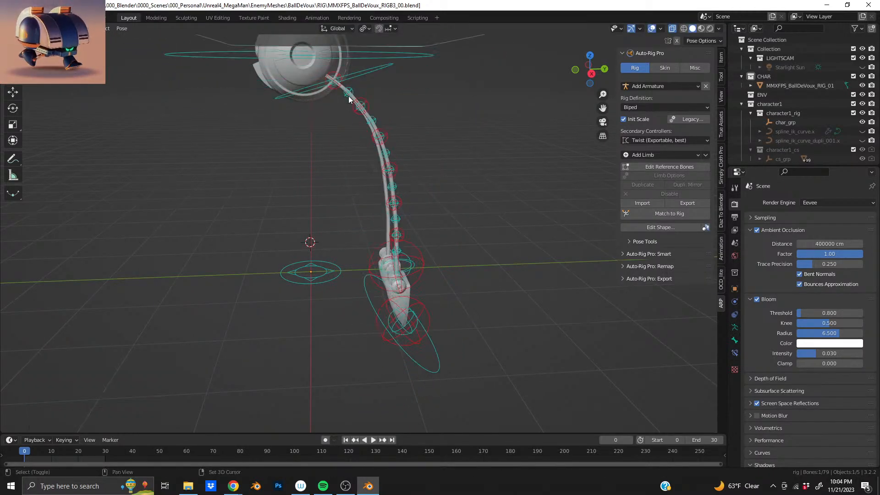
{"action": "middle_click_drag", "start_coordinate": [349, 100], "coordinate": [410, 125], "text": "shift"}
{"action": "key", "text": "g"}
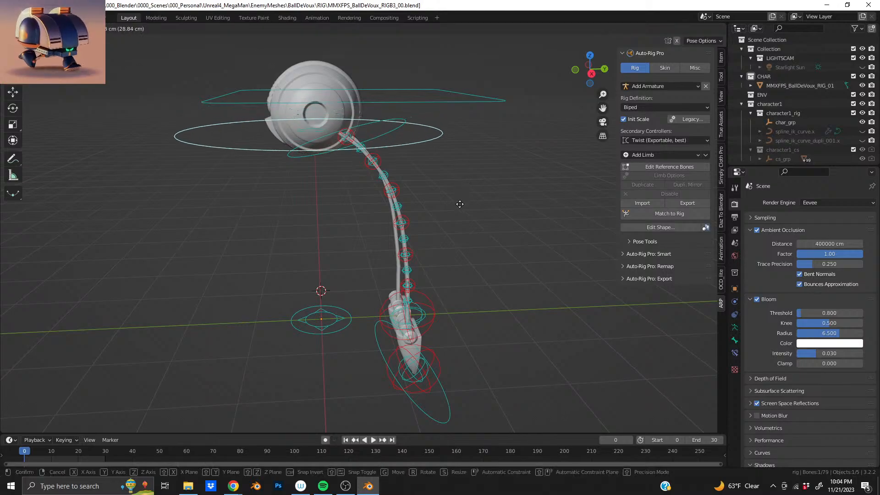
{"action": "left_click", "coordinate": [462, 244]}
{"action": "key", "text": "ctrl+z"}
Test-move and rotate the tilted hip control beneath the body, undoing each change
{"action": "left_click", "coordinate": [392, 137]}
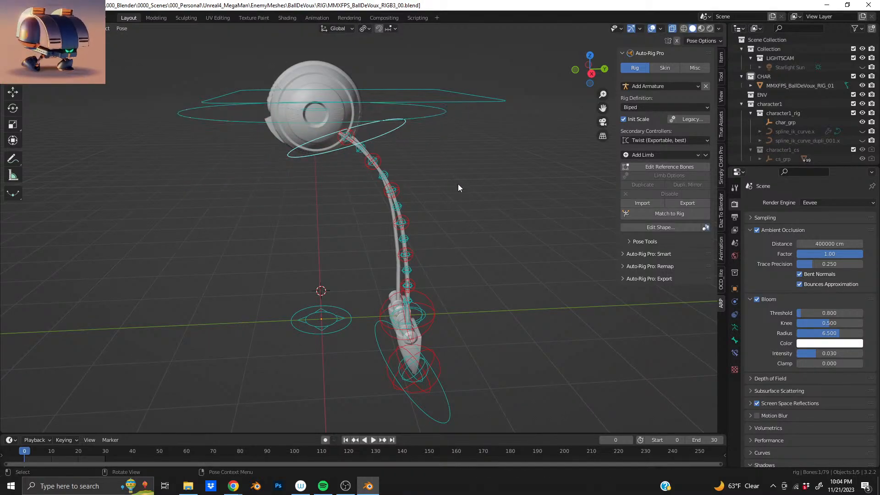
{"action": "key", "text": "g"}
{"action": "left_click", "coordinate": [462, 244]}
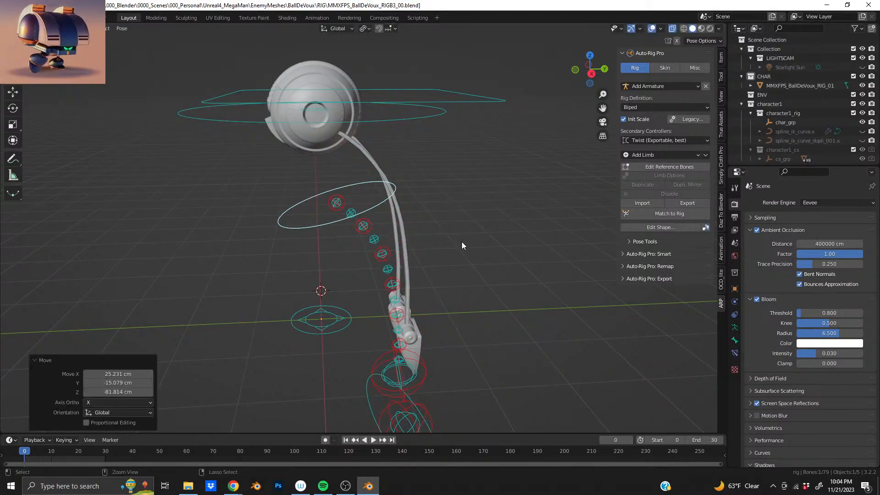
{"action": "key", "text": "ctrl+z"}
{"action": "key", "text": "r"}
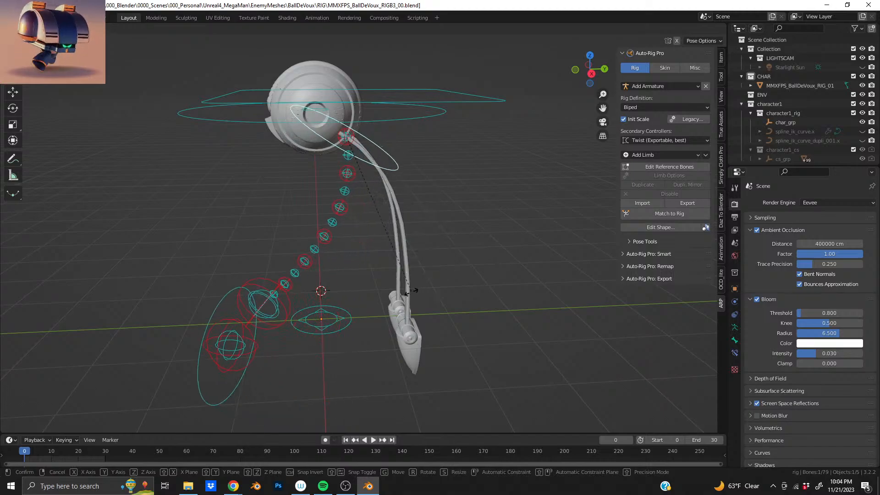
{"action": "left_click", "coordinate": [497, 150]}
{"action": "key", "text": "ctrl+z"}
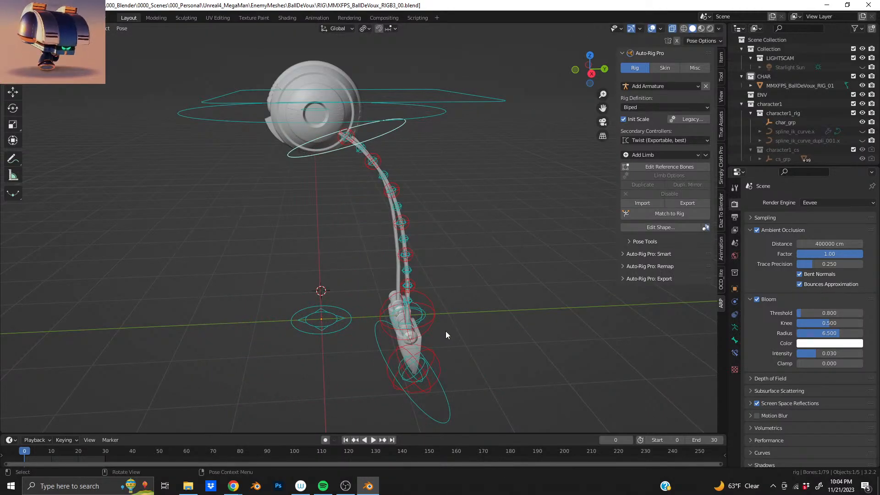
From the side, test-move the ring control at the foot and the leg chain's topmost spline control
{"action": "middle_click_drag", "start_coordinate": [445, 331], "coordinate": [386, 237]}
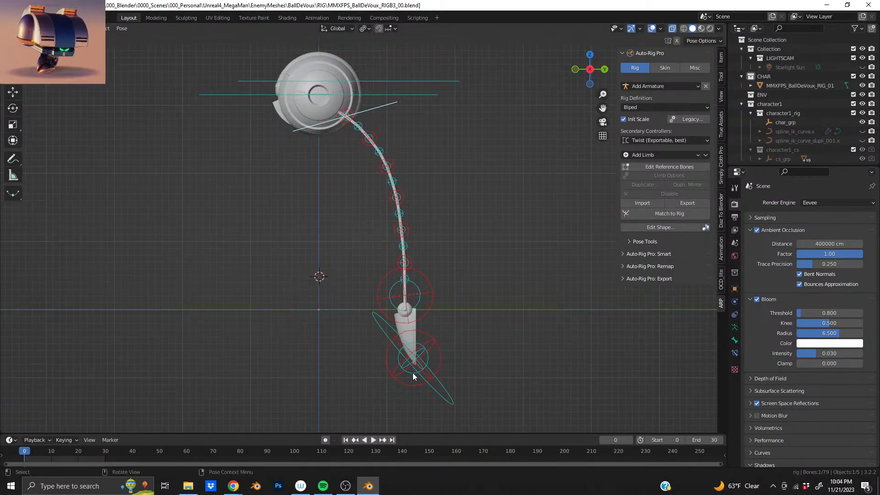
{"action": "key", "text": "g"}
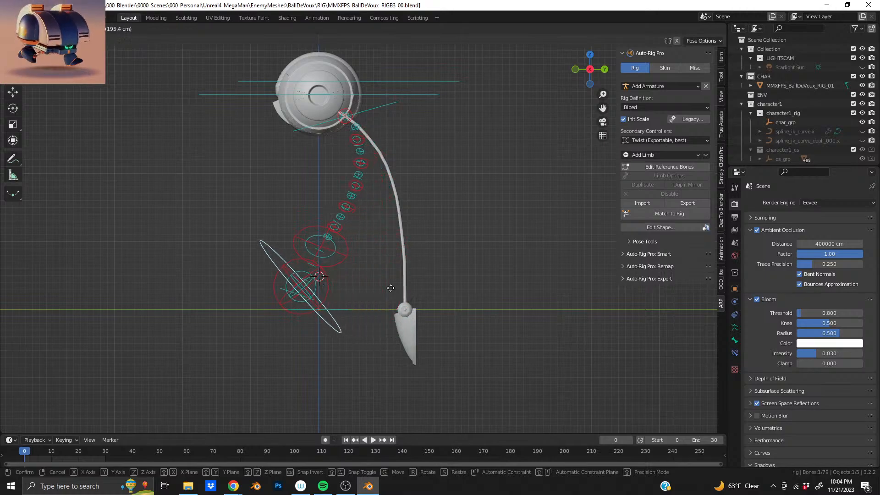
{"action": "left_click", "coordinate": [509, 364]}
{"action": "key", "text": "g"}
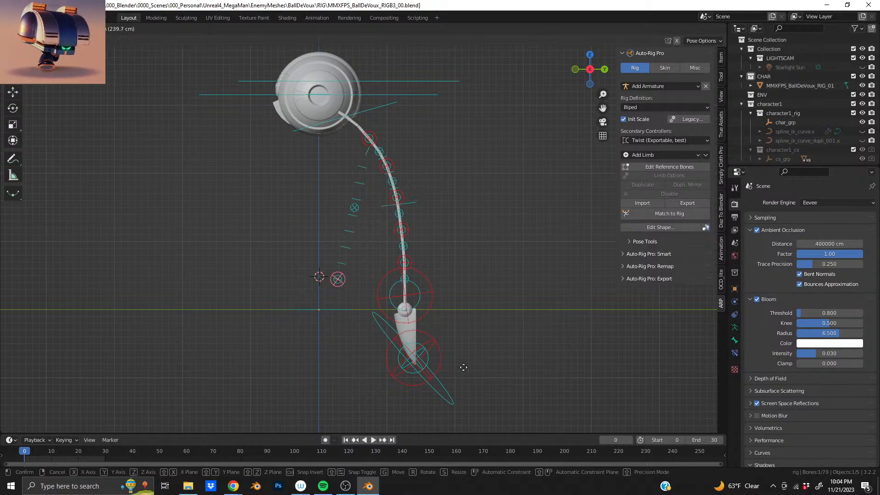
{"action": "left_click", "coordinate": [492, 256]}
Switch the rig to Object Mode with the body and both legs in view
{"action": "middle_click_drag", "start_coordinate": [486, 197], "coordinate": [493, 279]}
{"action": "middle_click_drag", "start_coordinate": [437, 270], "coordinate": [384, 208]}
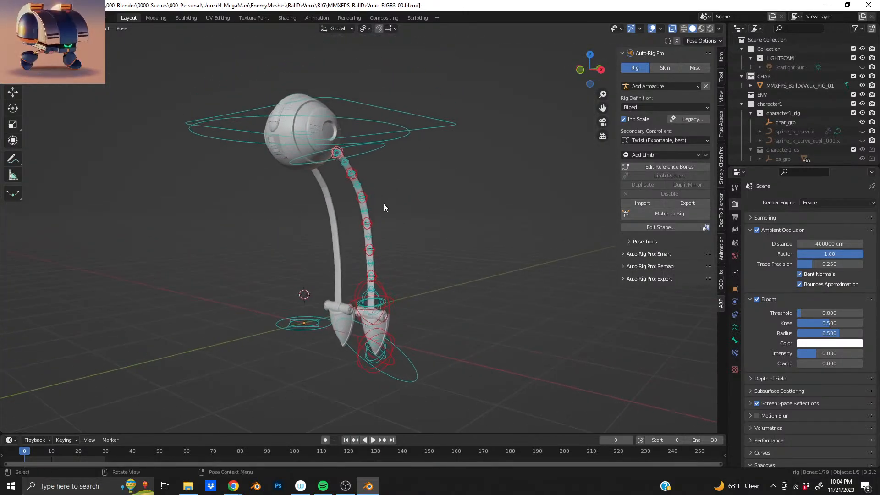
{"action": "middle_click_drag", "start_coordinate": [356, 176], "coordinate": [317, 143]}
{"action": "scroll", "coordinate": [318, 142], "scroll_direction": "down", "scroll_amount": 3}
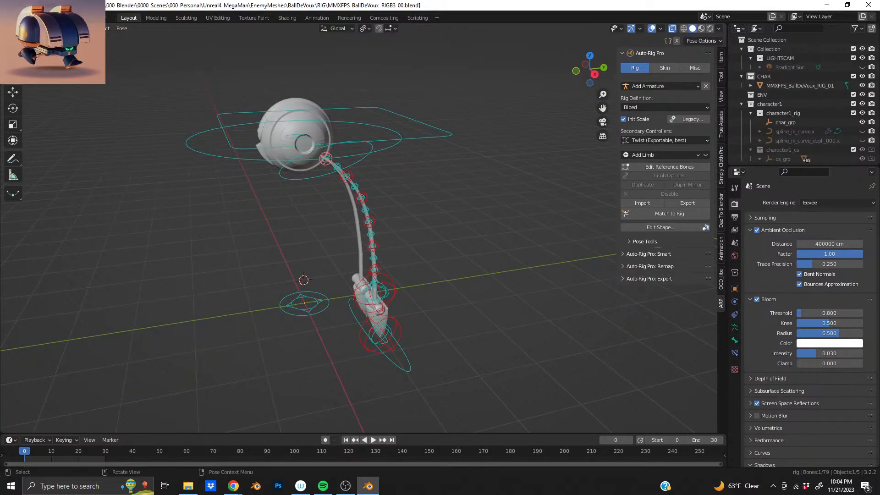
{"action": "key", "text": "ctrl+Tab"}
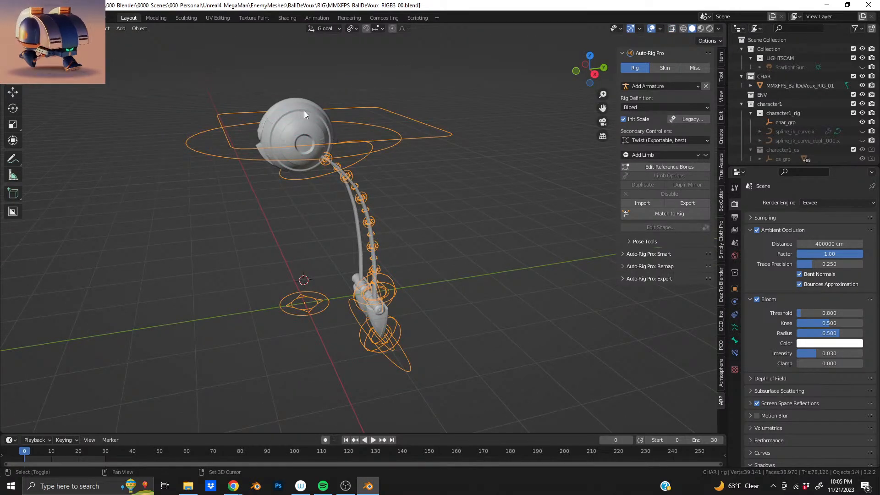
{"action": "middle_click_drag", "start_coordinate": [304, 111], "coordinate": [315, 173], "text": "shift"}
{"action": "scroll", "coordinate": [316, 173], "scroll_direction": "up", "scroll_amount": 3}
{"action": "middle_click_drag", "start_coordinate": [313, 207], "coordinate": [320, 129], "text": "shift"}
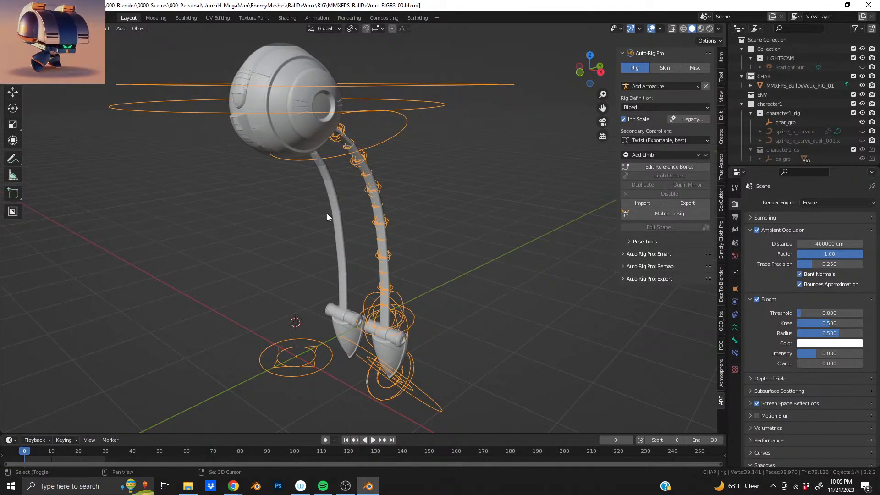
Bind the character mesh to the rig with Heat Maps, disabling the head, twist, hips and heels weight options and enabling Scale Fix
{"action": "left_click", "coordinate": [667, 69]}
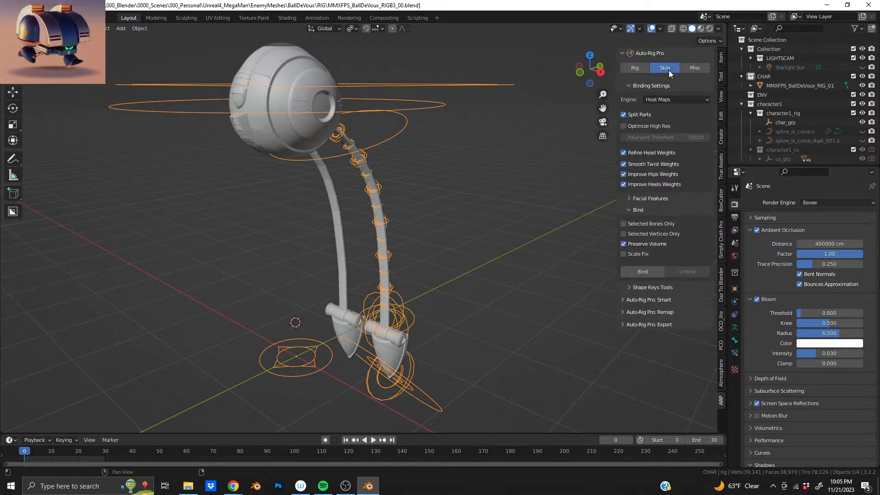
{"action": "left_click", "coordinate": [329, 200]}
{"action": "left_click", "coordinate": [378, 189], "text": "shift"}
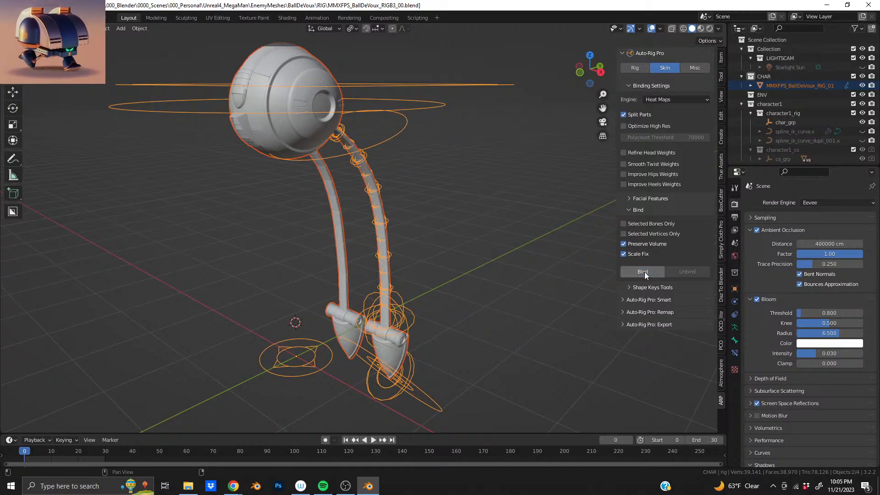
Select only the rig and switch it to Pose Mode
{"action": "middle_click_drag", "start_coordinate": [391, 179], "coordinate": [315, 166]}
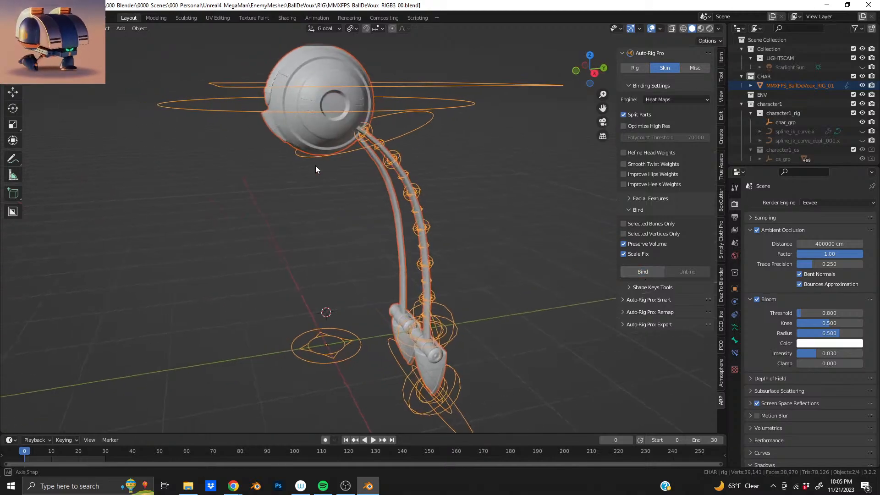
{"action": "left_click", "coordinate": [375, 128]}
{"action": "middle_click_drag", "start_coordinate": [373, 129], "coordinate": [339, 137]}
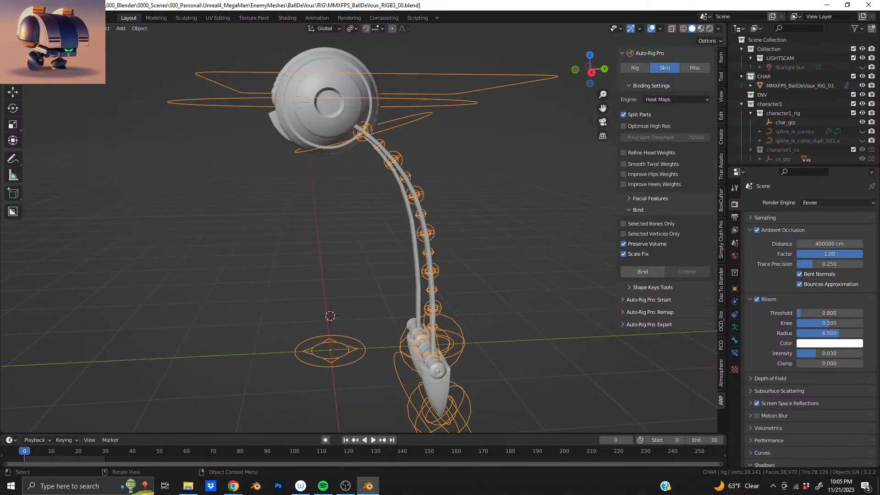
{"action": "key", "text": "ctrl+Tab"}
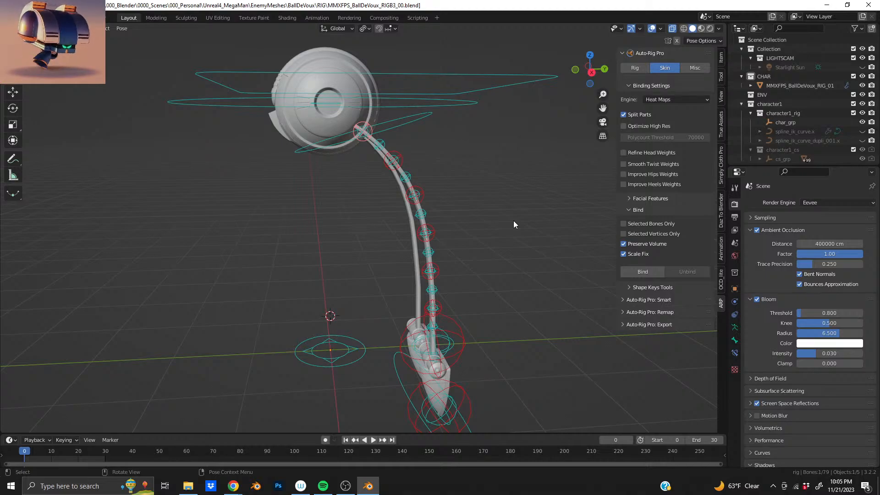
Test the mesh deformation by moving the leg chain's topmost control and the uppermost body control, undoing each move
{"action": "key", "text": "g"}
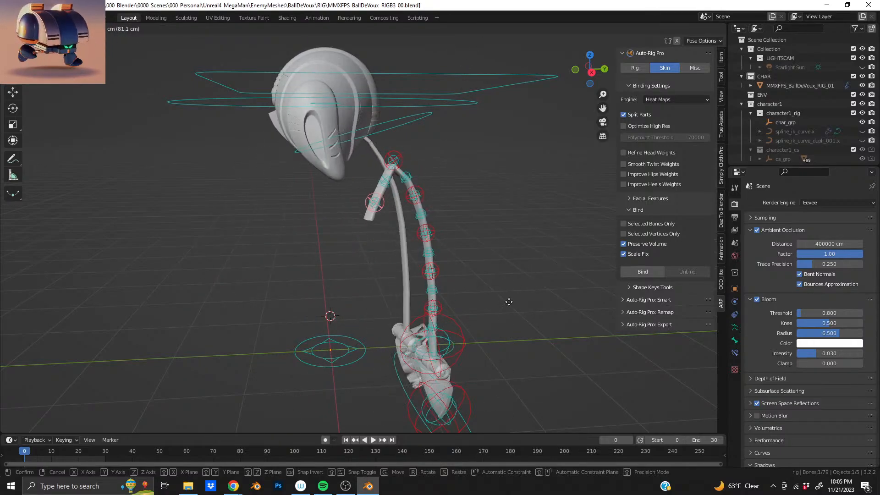
{"action": "left_click", "coordinate": [466, 300]}
{"action": "key", "text": "ctrl+z"}
{"action": "key", "text": "g"}
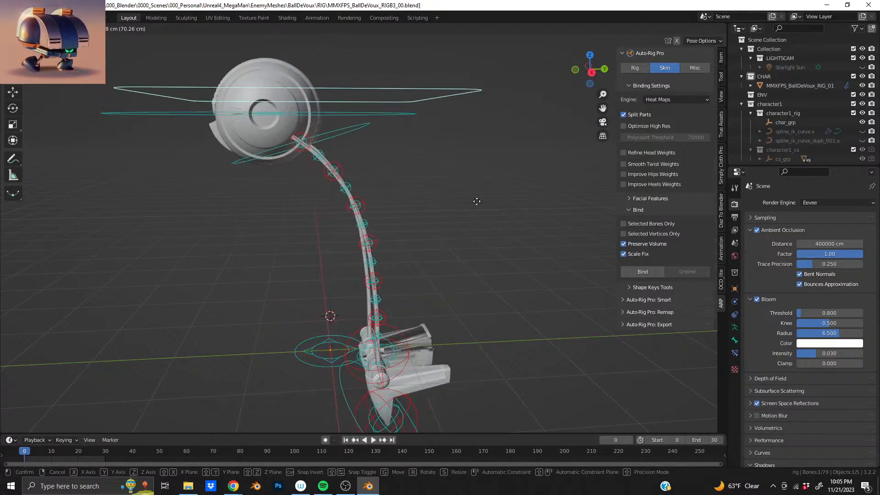
{"action": "left_click", "coordinate": [495, 260]}
{"action": "key", "text": "ctrl+z"}
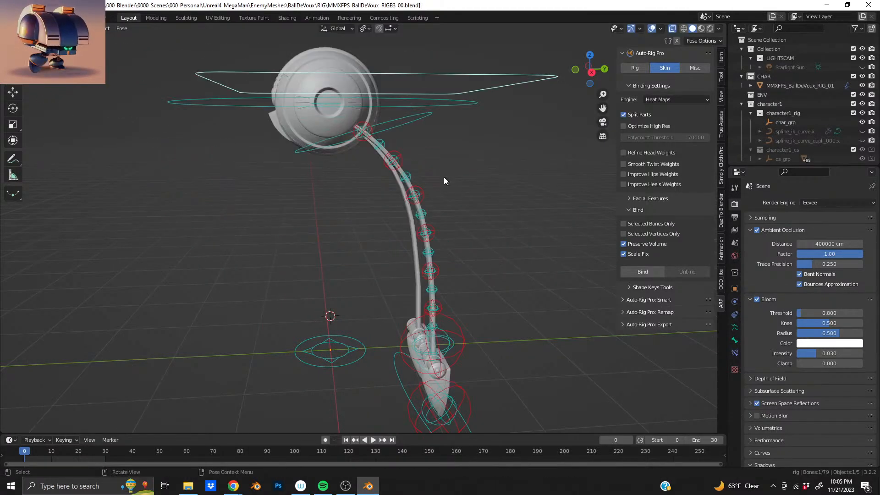
Test-rotate the tilted hip control and test-move the foot's ring control, cancelling both
{"action": "key", "text": "r"}
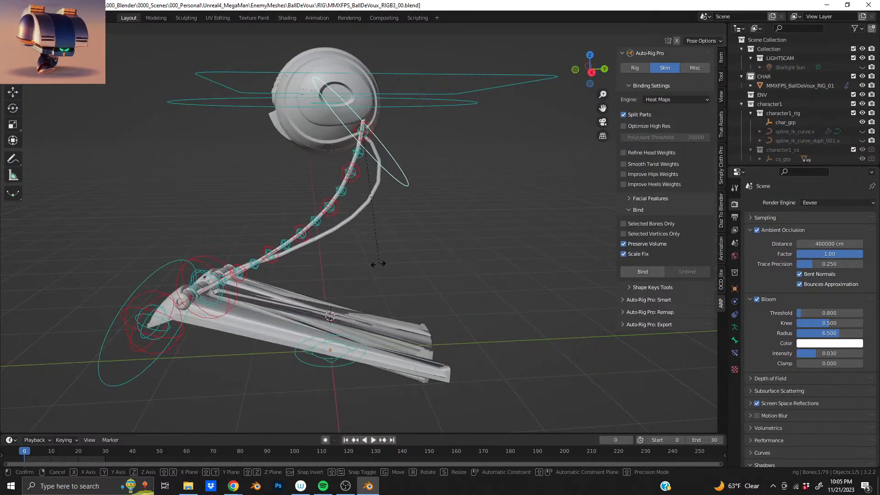
{"action": "right_click", "coordinate": [411, 201]}
{"action": "middle_click_drag", "start_coordinate": [439, 376], "coordinate": [397, 220], "text": "shift"}
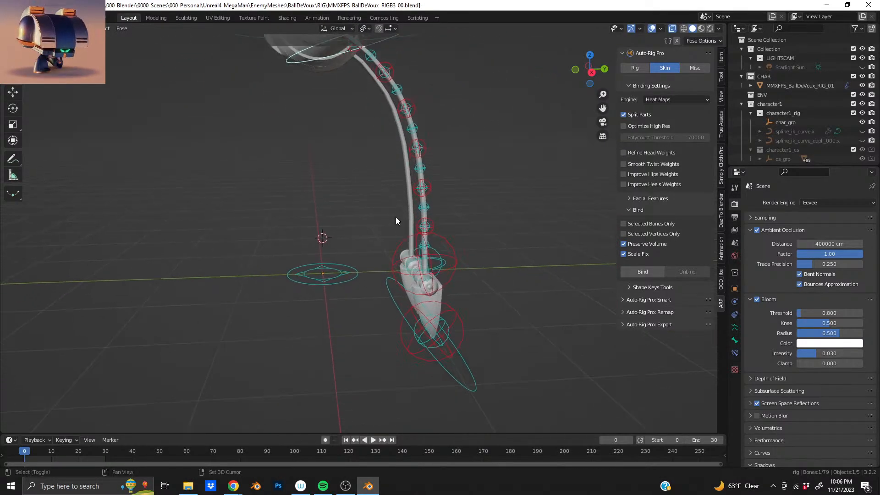
{"action": "left_click", "coordinate": [456, 388]}
{"action": "key", "text": "g"}
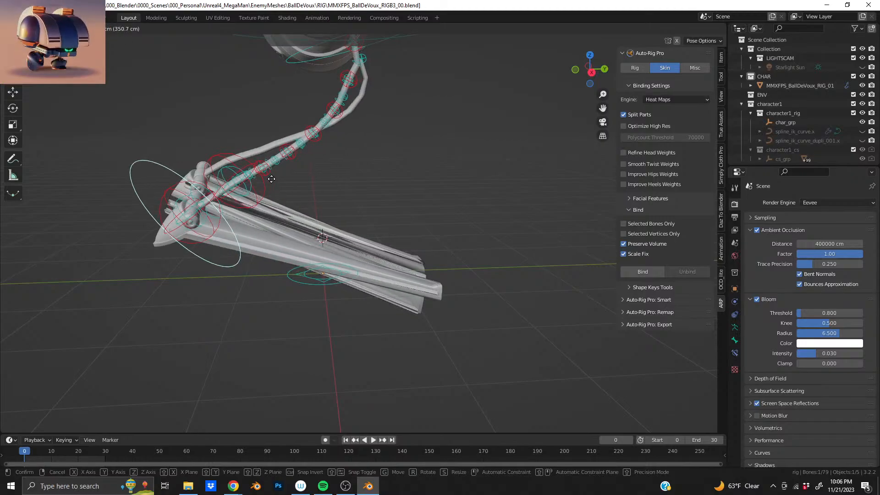
{"action": "key", "text": "Escape"}
Test-move the spline control where the leg meets the body again, and undo the move
{"action": "middle_click_drag", "start_coordinate": [315, 160], "coordinate": [422, 160]}
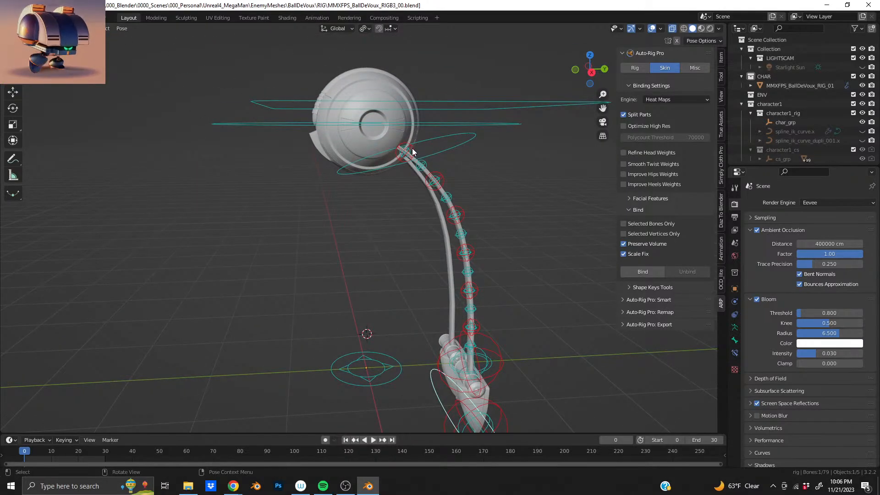
{"action": "left_click", "coordinate": [412, 151]}
{"action": "key", "text": "g"}
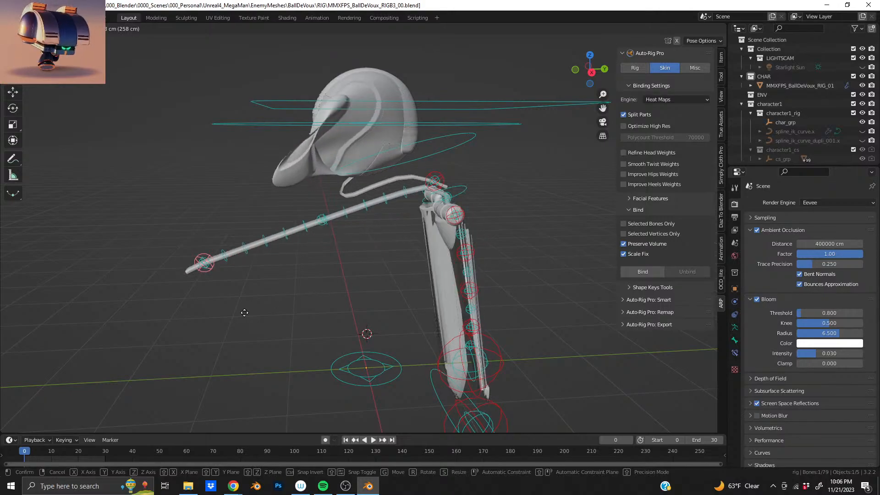
{"action": "left_click", "coordinate": [318, 274]}
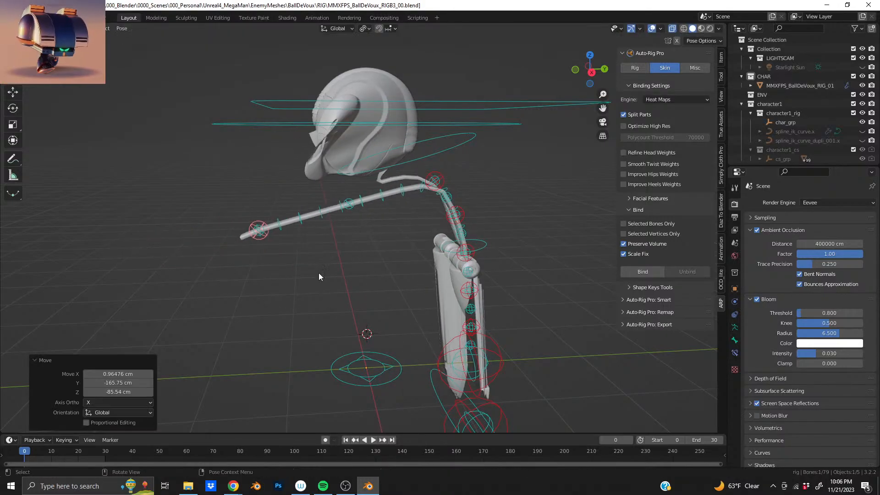
{"action": "key", "text": "ctrl+z"}
Test-rotate the ring control at the tip of the foot and undo the rotation
{"action": "middle_click_drag", "start_coordinate": [465, 300], "coordinate": [431, 178], "text": "shift"}
{"action": "left_click", "coordinate": [450, 273]}
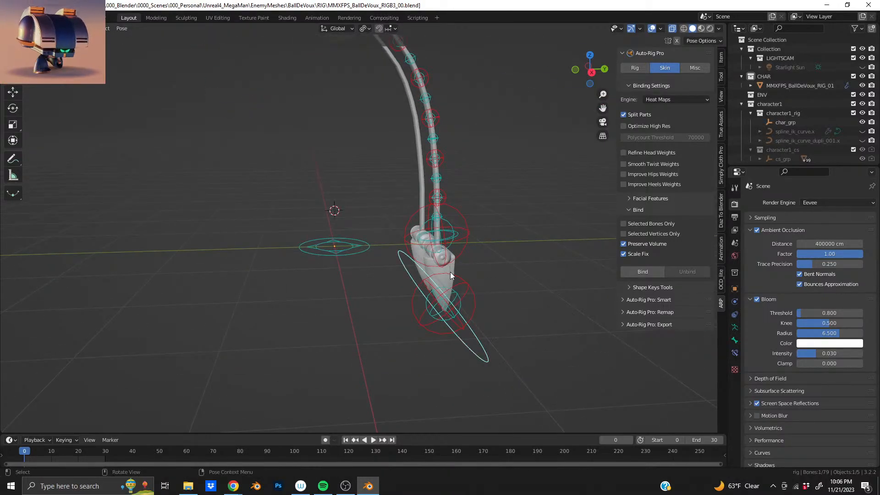
{"action": "middle_click_drag", "start_coordinate": [474, 305], "coordinate": [445, 282]}
{"action": "key", "text": "r"}
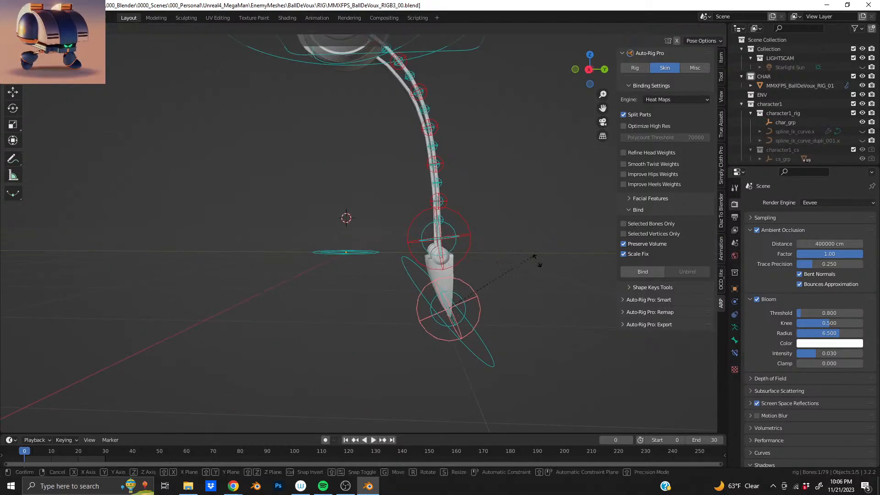
{"action": "left_click", "coordinate": [469, 386]}
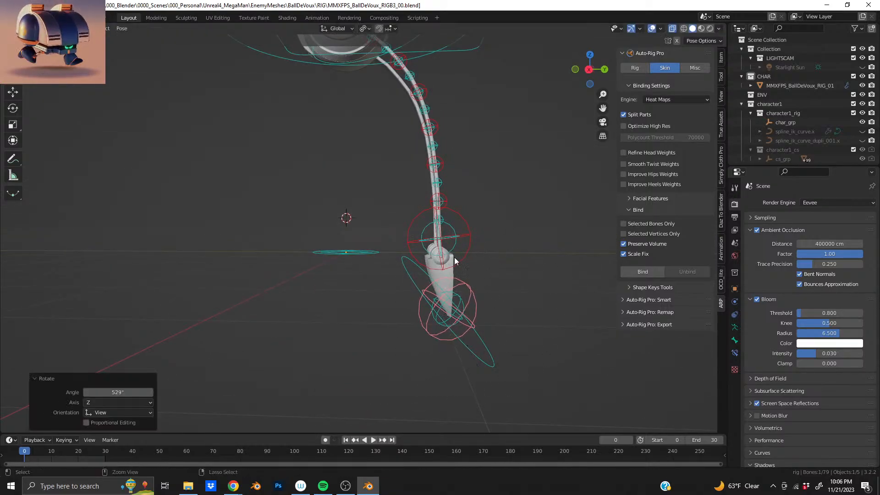
{"action": "key", "text": "ctrl+z"}
Test-rotate and test-move the large ring control at the ankle, undoing each change
{"action": "left_click", "coordinate": [467, 229]}
{"action": "key", "text": "r"}
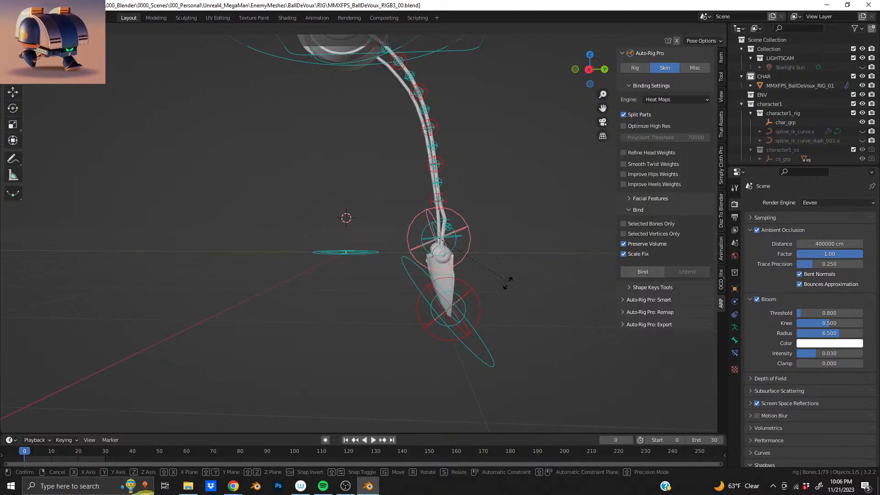
{"action": "left_click", "coordinate": [510, 211]}
{"action": "key", "text": "ctrl+z"}
{"action": "key", "text": "g"}
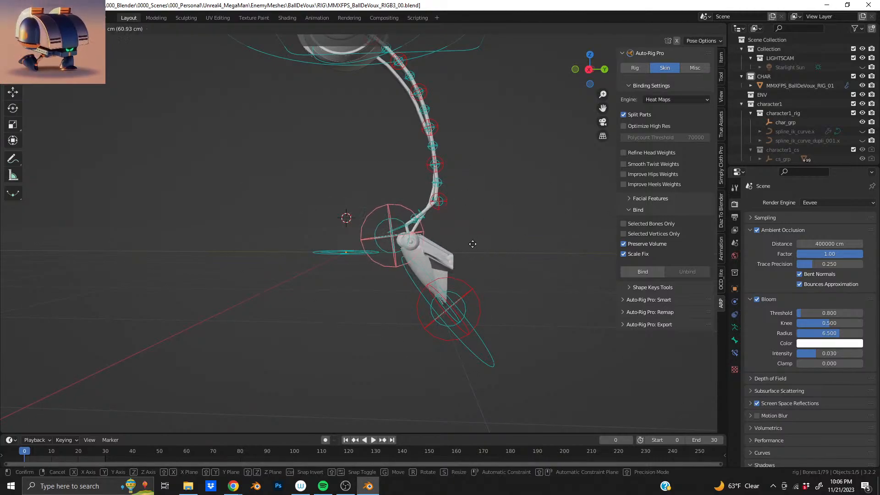
{"action": "left_click", "coordinate": [409, 226]}
{"action": "key", "text": "ctrl+z"}
Test-move the small leg chain control just above the ankle and the foot's tip control toward the character's front
{"action": "left_click", "coordinate": [449, 204]}
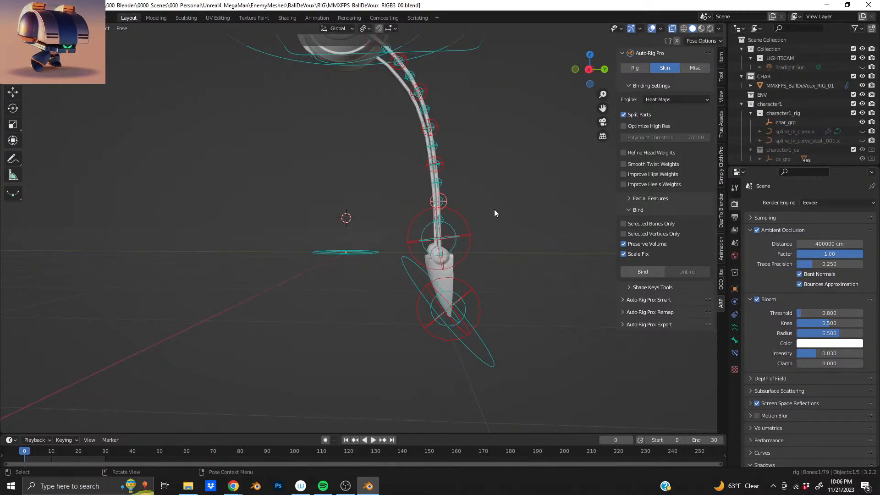
{"action": "key", "text": "g"}
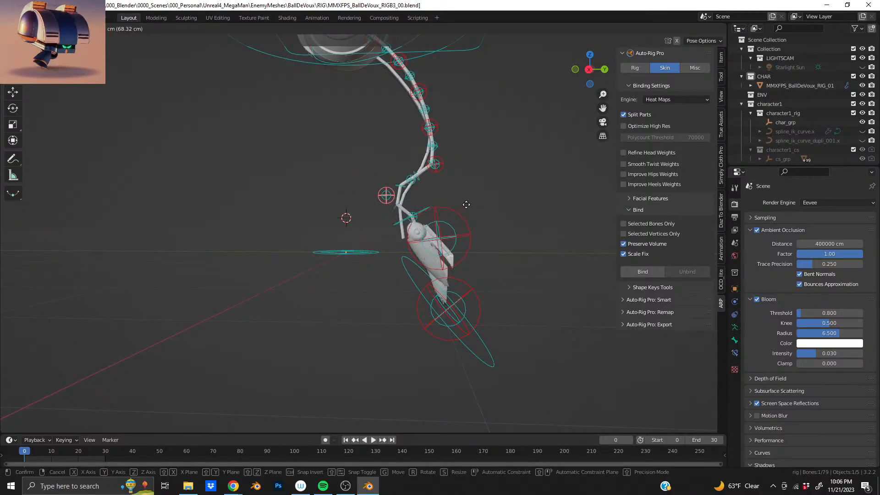
{"action": "left_click", "coordinate": [406, 201]}
{"action": "middle_click_drag", "start_coordinate": [398, 230], "coordinate": [411, 243]}
{"action": "left_click", "coordinate": [441, 293]}
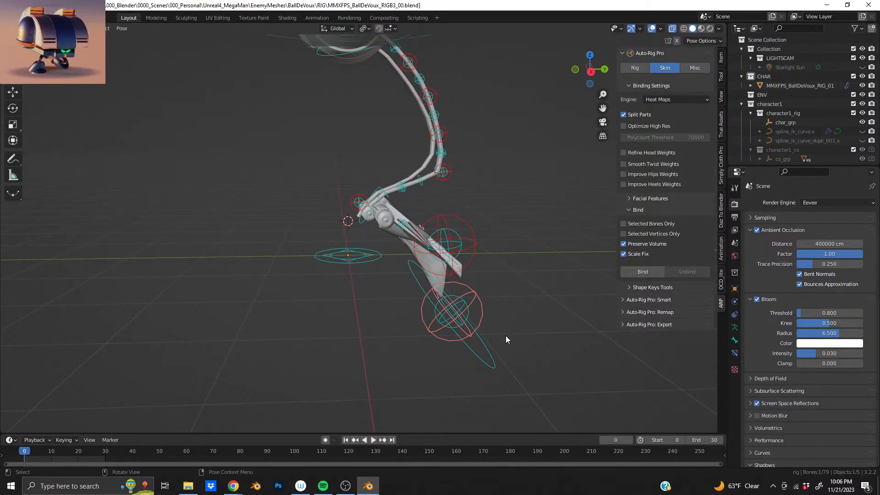
{"action": "key", "text": "g"}
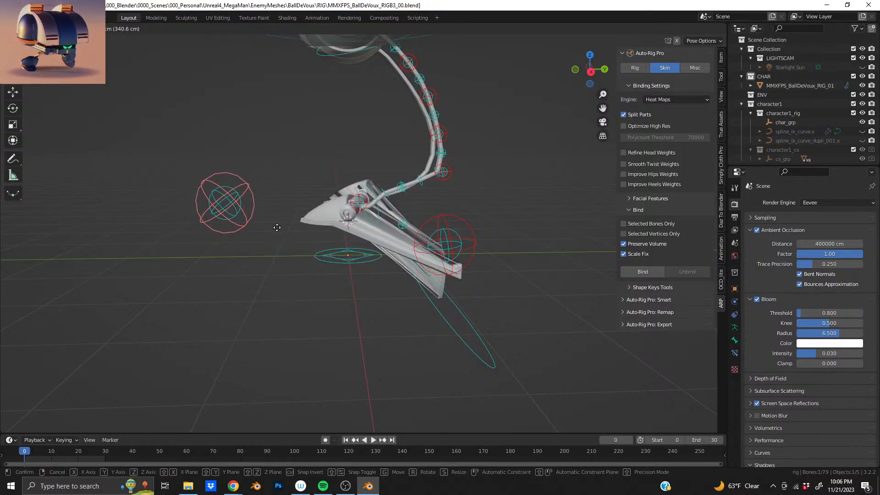
{"action": "left_click", "coordinate": [277, 228]}
Add the displaced chain control and the next one above it to the selection, moving the selected controls after each addition
{"action": "mouse_move", "coordinate": [394, 211]}
{"action": "middle_mouse_down"}
{"action": "mouse_move", "coordinate": [447, 230]}
{"action": "mouse_move", "coordinate": [395, 224]}
{"action": "mouse_move", "coordinate": [352, 184]}
{"action": "mouse_move", "coordinate": [392, 225]}
{"action": "middle_mouse_up"}
{"action": "left_click", "coordinate": [416, 222], "text": "shift"}
{"action": "key", "text": "g"}
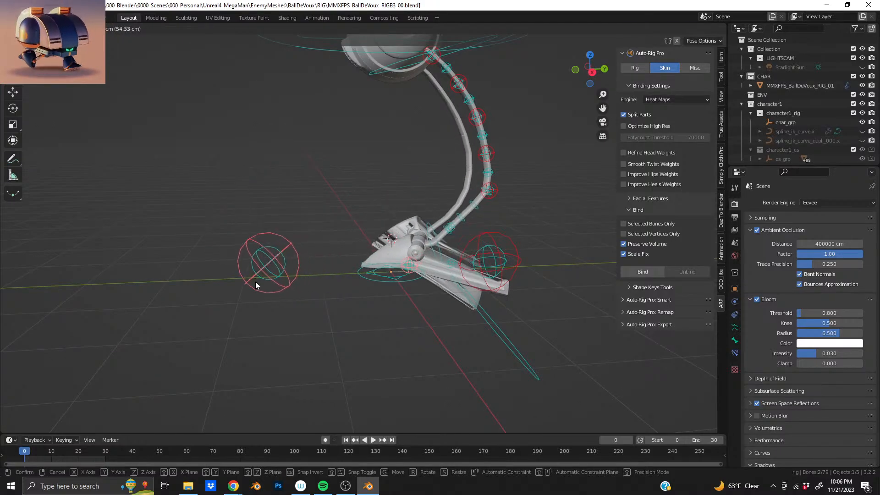
{"action": "left_click", "coordinate": [255, 281]}
{"action": "middle_click_drag", "start_coordinate": [254, 281], "coordinate": [435, 225]}
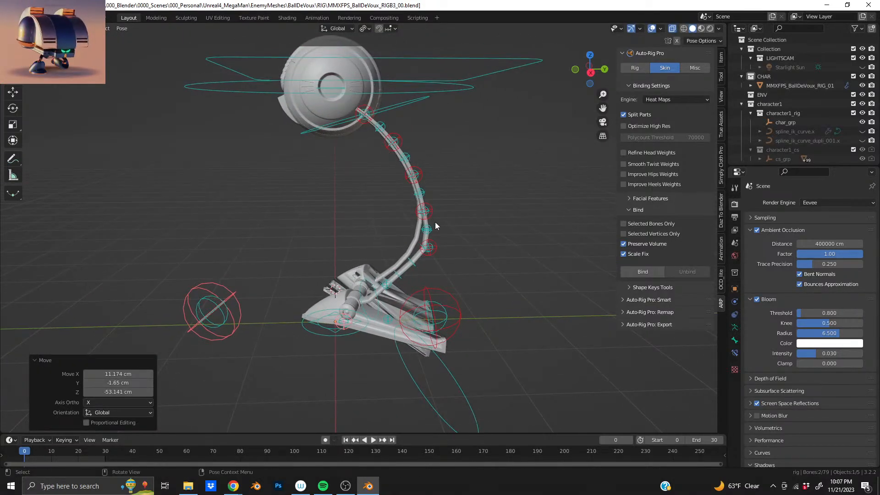
{"action": "left_click", "coordinate": [437, 247], "text": "shift"}
{"action": "key", "text": "g"}
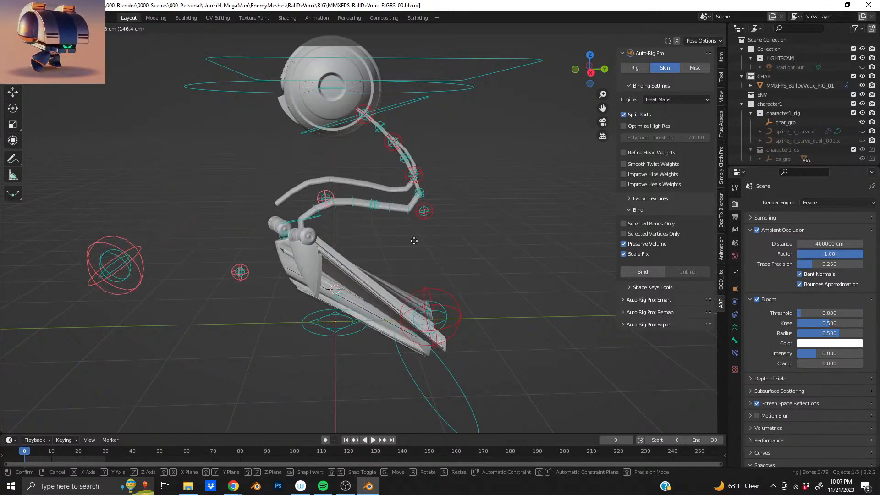
{"action": "left_click", "coordinate": [491, 257]}
Test-move the tilted hip control and the leg chain's topmost control, reverting each move
{"action": "left_click", "coordinate": [344, 131]}
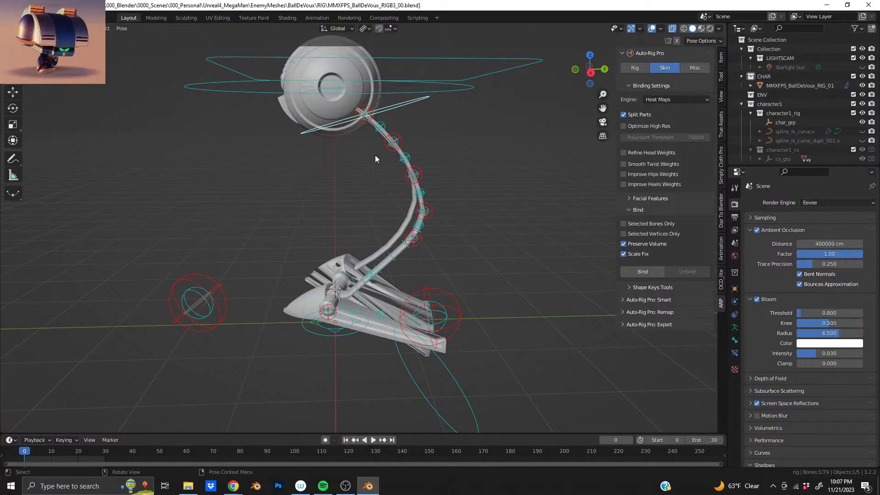
{"action": "key", "text": "g"}
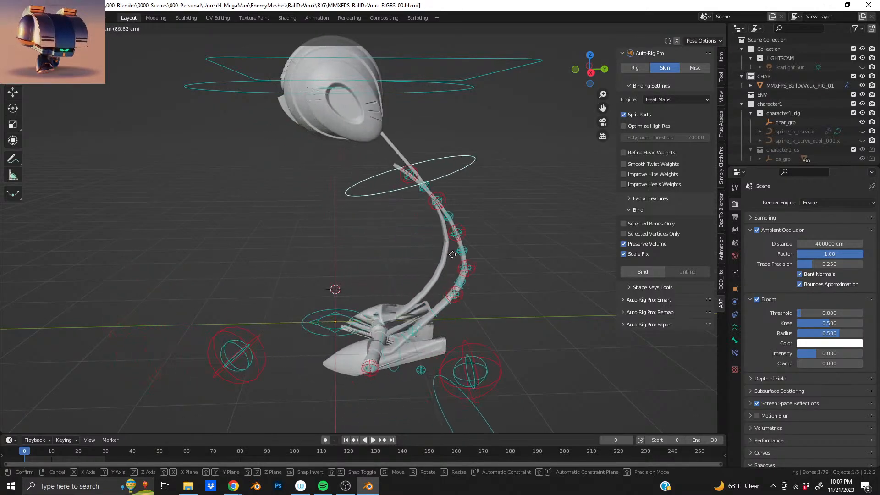
{"action": "left_click", "coordinate": [488, 195]}
{"action": "key", "text": "ctrl+z"}
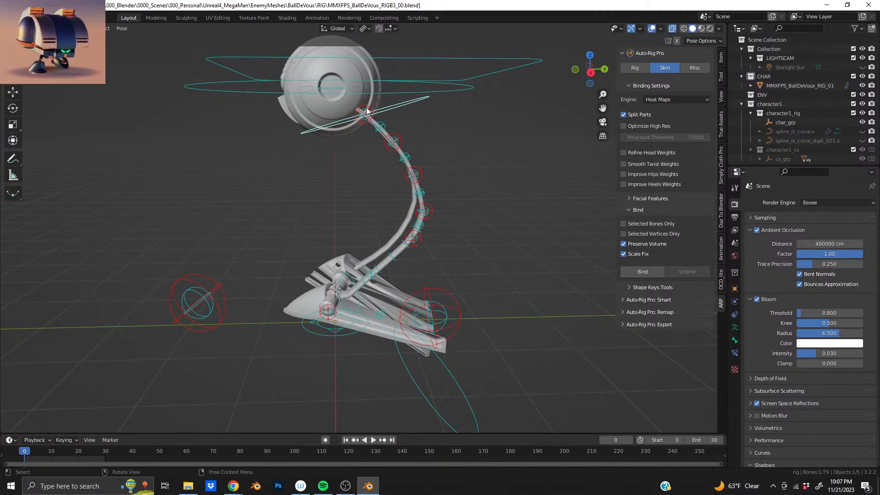
{"action": "key", "text": "g"}
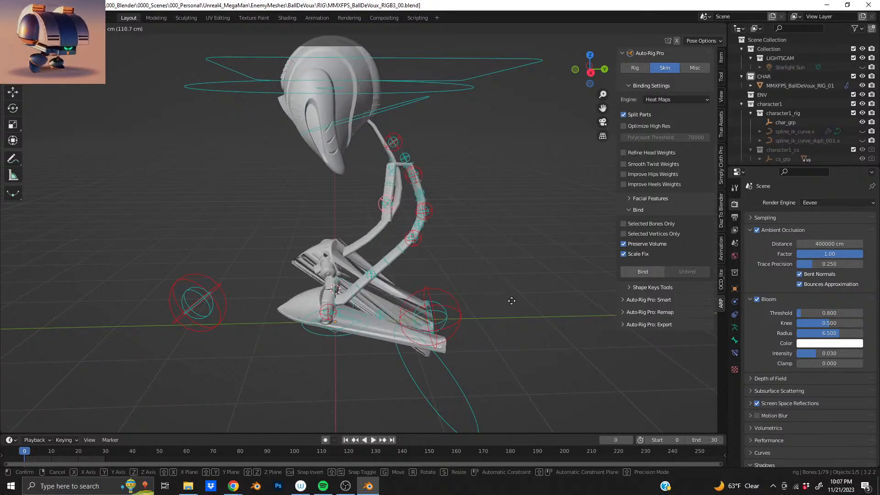
{"action": "left_click", "coordinate": [507, 279]}
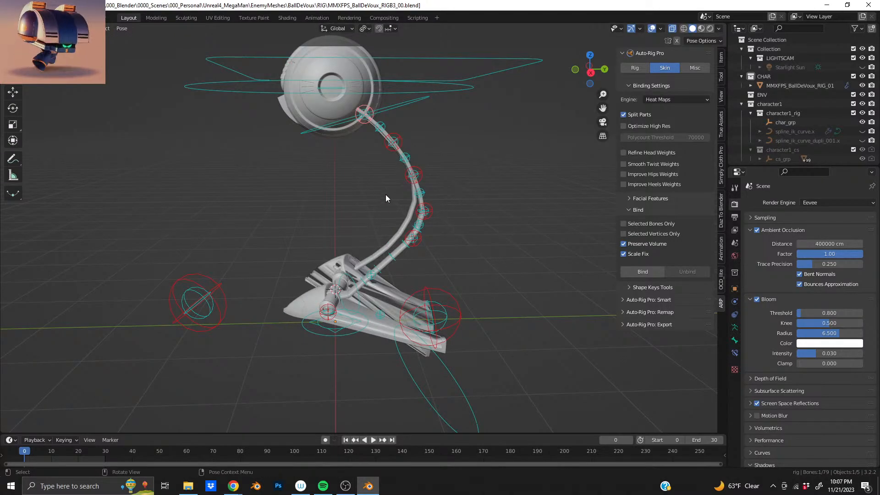
{"action": "mouse_move", "coordinate": [386, 198]}
{"action": "middle_mouse_down"}
{"action": "mouse_move", "coordinate": [510, 196]}
{"action": "mouse_move", "coordinate": [389, 202]}
{"action": "mouse_move", "coordinate": [409, 215]}
{"action": "mouse_move", "coordinate": [362, 213]}
{"action": "mouse_move", "coordinate": [476, 214]}
{"action": "mouse_move", "coordinate": [380, 213]}
{"action": "middle_mouse_up"}
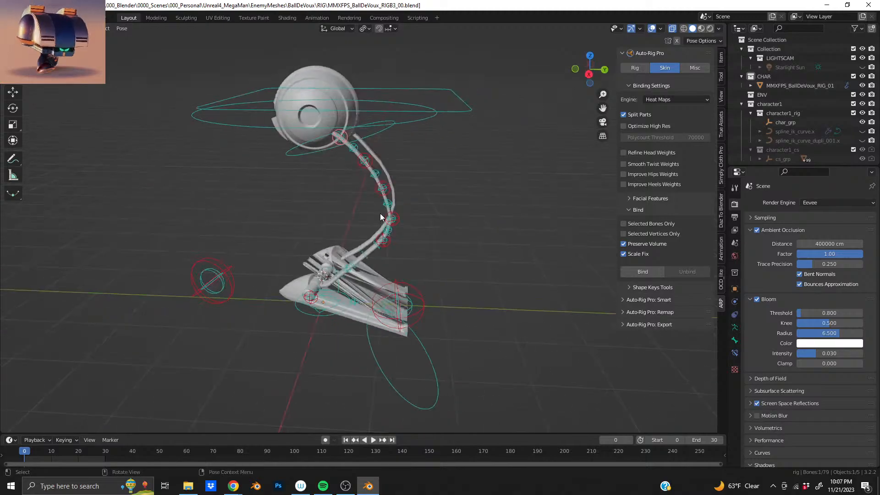
Undo the pose tests, the switch to Pose Mode and the mesh binding, back to the unbound rig in Object Mode
{"action": "key", "text": "ctrl+z"}
{"action": "key", "text": "ctrl+z"}
{"action": "key", "text": "ctrl+z"}
{"action": "key", "text": "ctrl+z"}
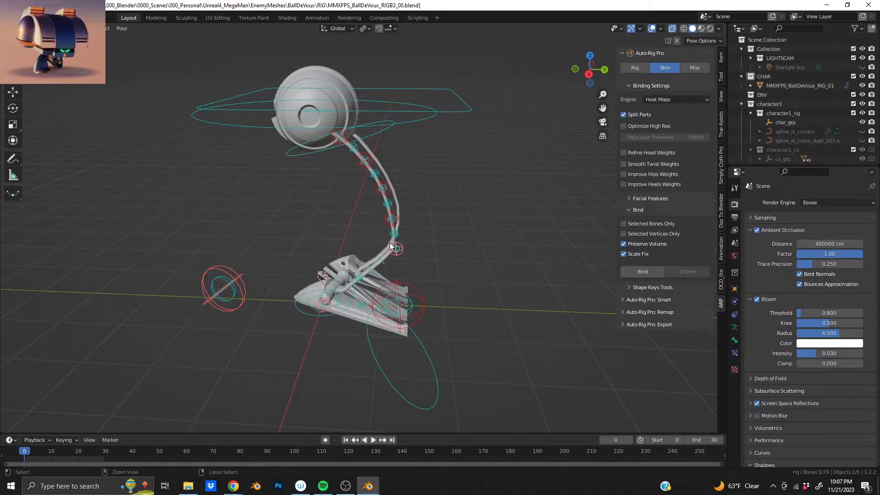
{"action": "key", "text": "ctrl+z"}
{"action": "key", "text": "ctrl+z"}
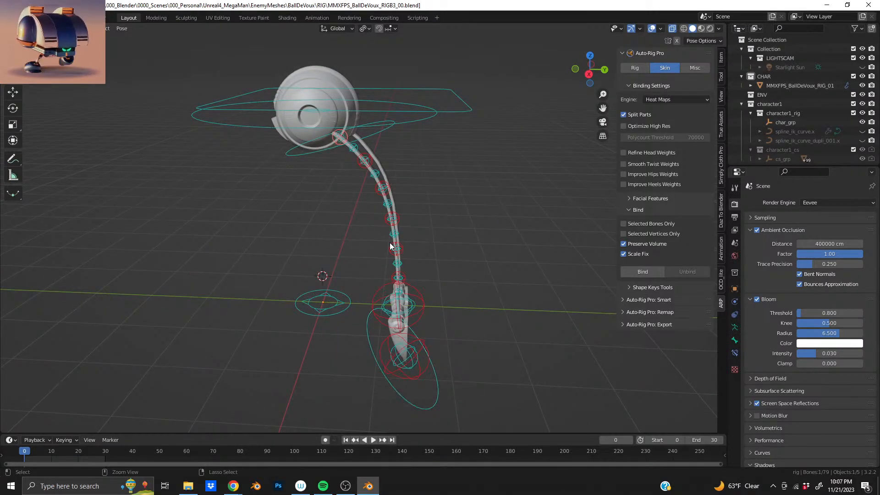
{"action": "key", "text": "ctrl+z"}
{"action": "key", "text": "ctrl+z"}
{"action": "key", "text": "ctrl+z"}
{"action": "key", "text": "ctrl+z"}
{"action": "key", "text": "ctrl+z"}
{"action": "key", "text": "ctrl+z"}
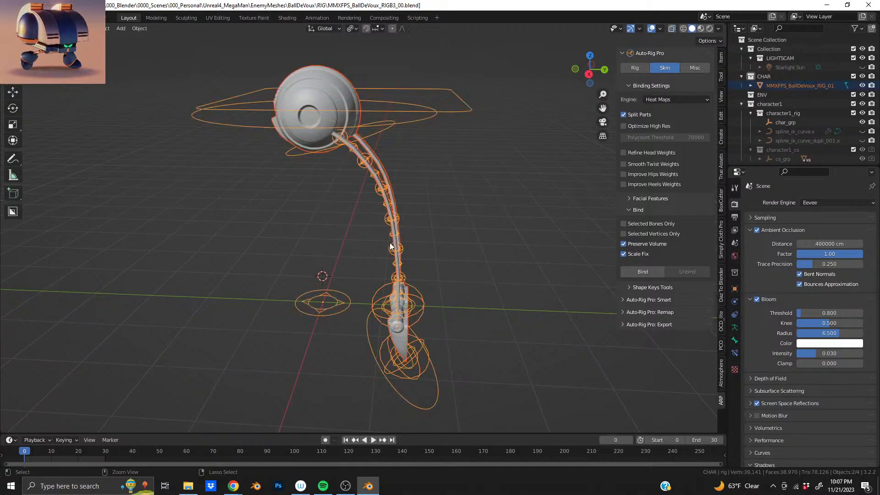
{"action": "key", "text": "ctrl+z"}
{"action": "key", "text": "ctrl+z"}
{"action": "key", "text": "ctrl+z"}
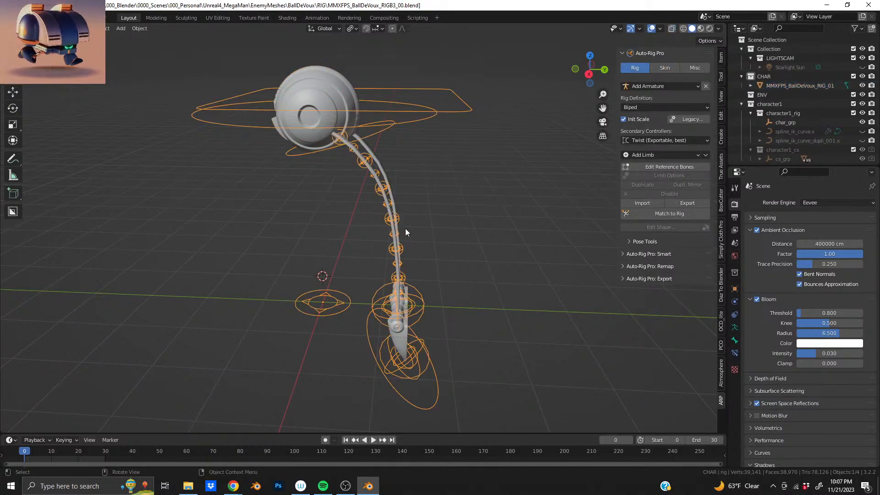
Edit the rig's reference bones and disable the spline IK leg chain
{"action": "middle_click_drag", "start_coordinate": [406, 228], "coordinate": [382, 183]}
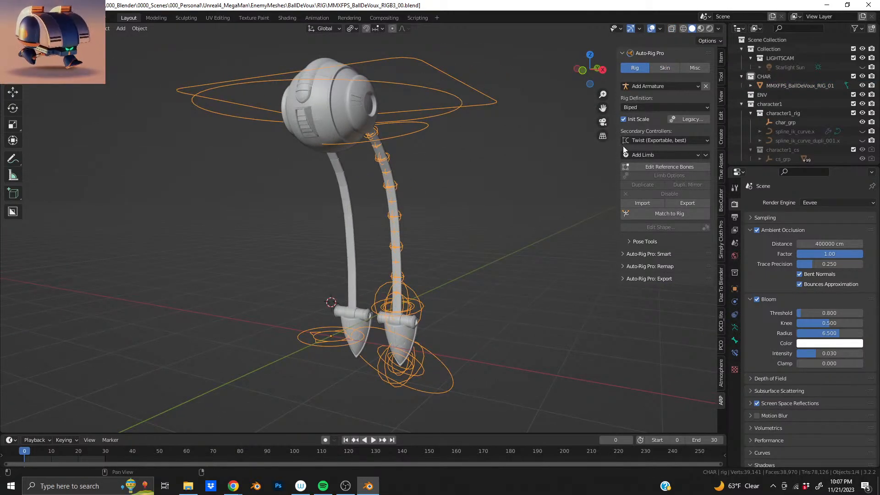
{"action": "left_click", "coordinate": [676, 167]}
{"action": "middle_click_drag", "start_coordinate": [372, 144], "coordinate": [345, 154]}
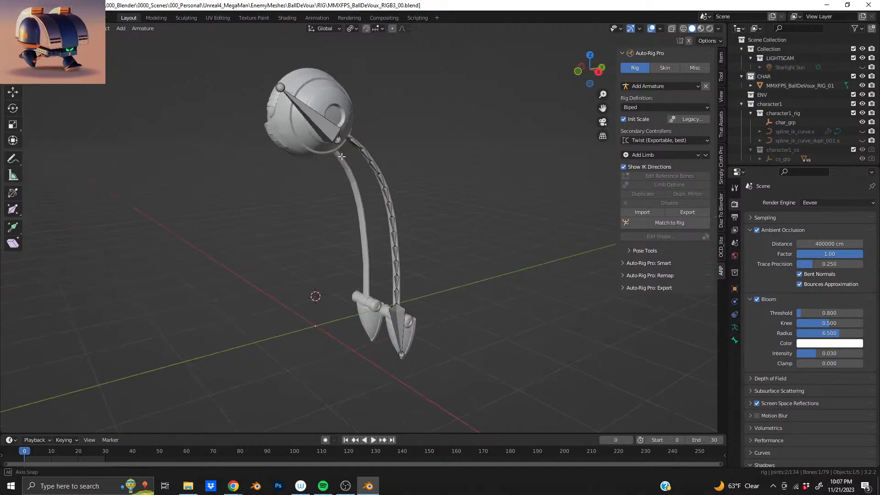
{"action": "left_click", "coordinate": [375, 159]}
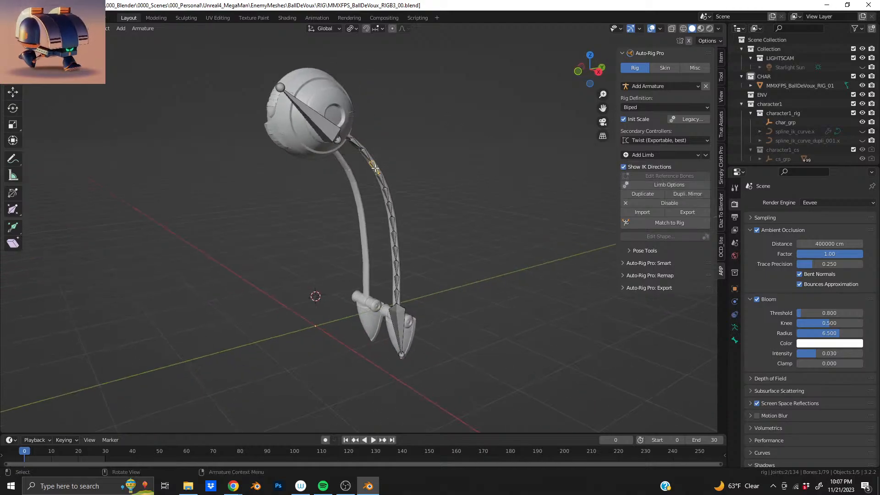
{"action": "left_click", "coordinate": [673, 203]}
Examine the body's reference bone and the boneless legs from the front, the side and in perspective
{"action": "middle_click_drag", "start_coordinate": [404, 242], "coordinate": [450, 222]}
{"action": "middle_click_drag", "start_coordinate": [398, 189], "coordinate": [324, 205], "text": "shift"}
{"action": "scroll", "coordinate": [374, 199], "scroll_direction": "up", "scroll_amount": 2}
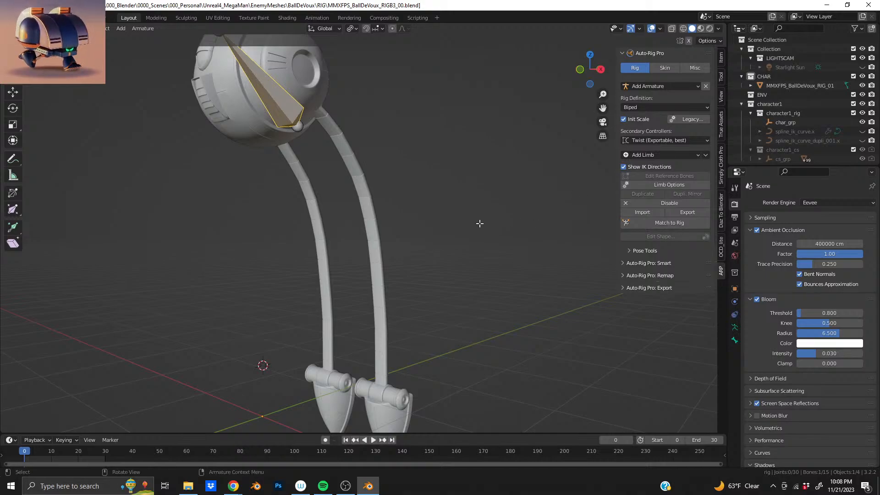
{"action": "middle_click_drag", "start_coordinate": [314, 111], "coordinate": [450, 327]}
{"action": "scroll", "coordinate": [350, 206], "scroll_direction": "up", "scroll_amount": 5}
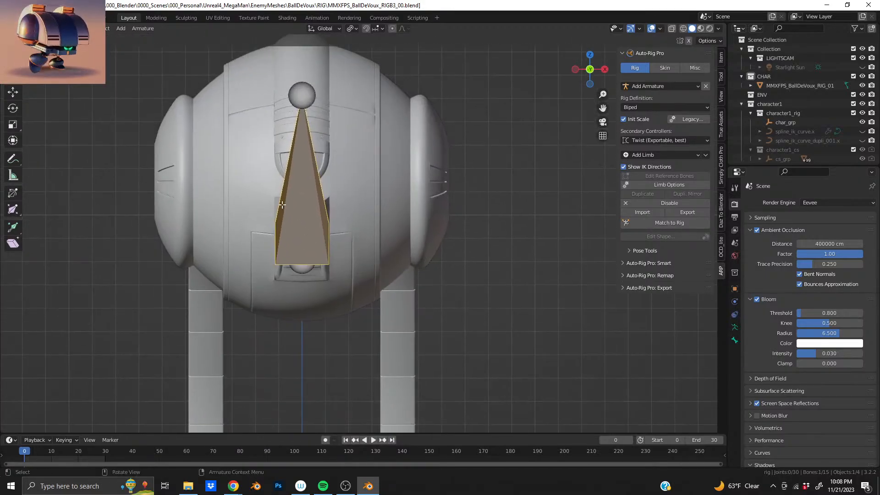
{"action": "middle_click_drag", "start_coordinate": [289, 206], "coordinate": [189, 199]}
{"action": "scroll", "coordinate": [412, 275], "scroll_direction": "down", "scroll_amount": 6}
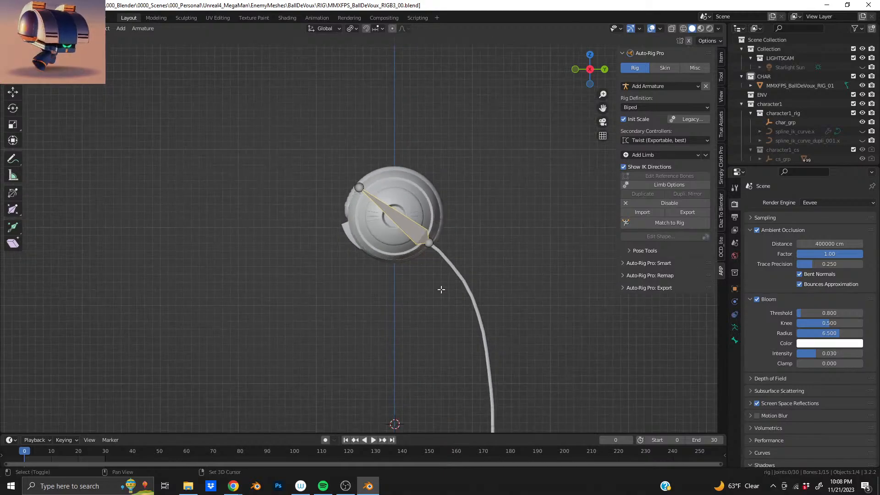
{"action": "middle_click_drag", "start_coordinate": [440, 289], "coordinate": [340, 155], "text": "shift"}
{"action": "scroll", "coordinate": [391, 183], "scroll_direction": "up", "scroll_amount": 4}
{"action": "middle_click_drag", "start_coordinate": [344, 113], "coordinate": [355, 193]}
{"action": "scroll", "coordinate": [401, 139], "scroll_direction": "down", "scroll_amount": 2}
{"action": "scroll", "coordinate": [354, 193], "scroll_direction": "up", "scroll_amount": 1}
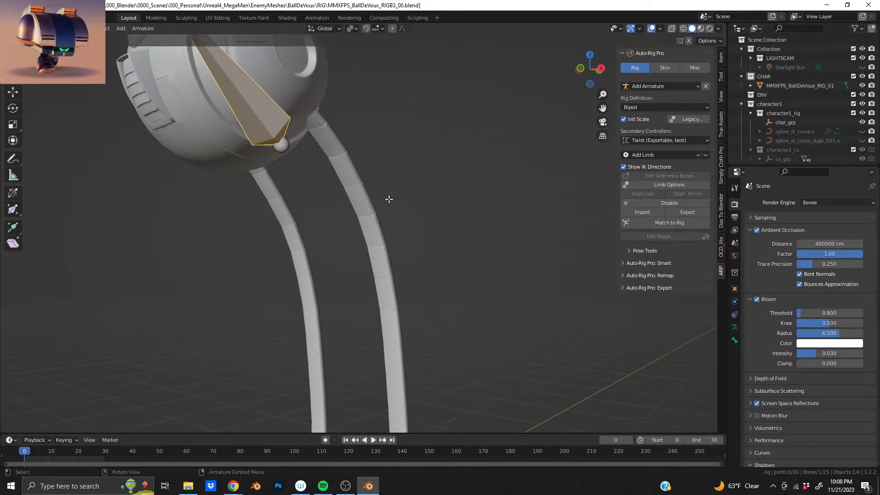
Add a Chain: Bendy Bones limb to the rig
{"action": "left_click", "coordinate": [650, 156]}
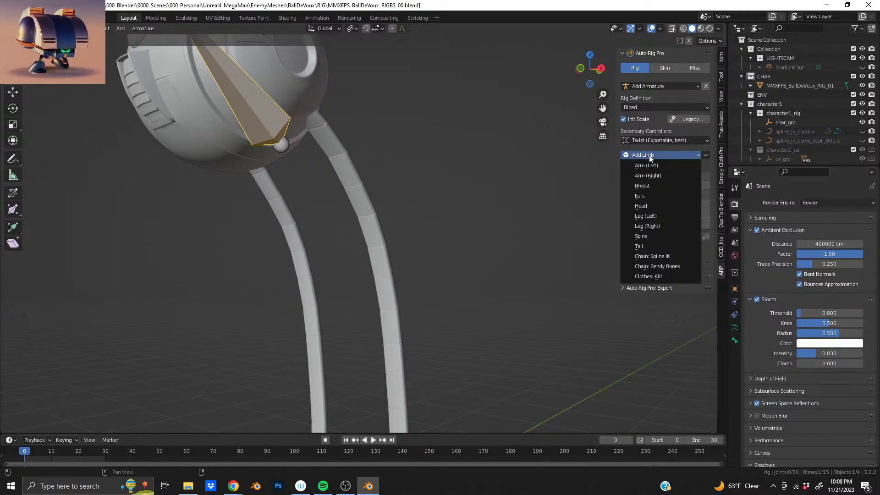
{"action": "left_click", "coordinate": [693, 267]}
{"action": "scroll", "coordinate": [355, 210], "scroll_direction": "down", "scroll_amount": 4}
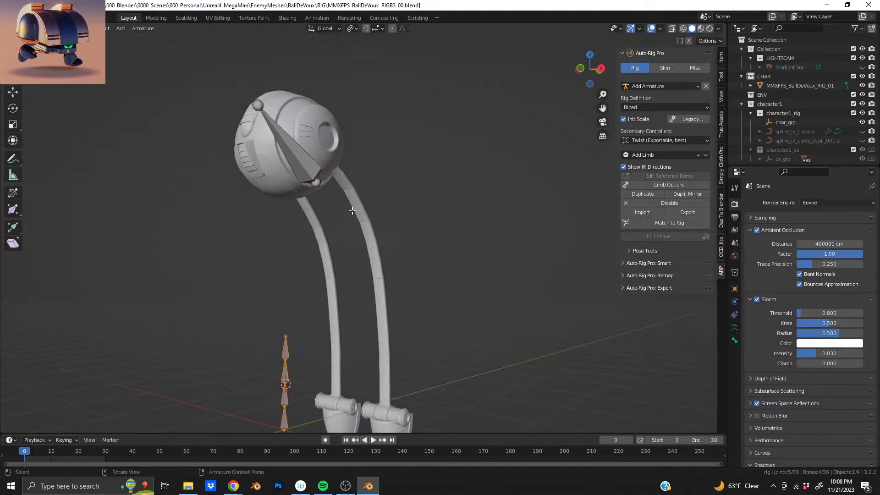
{"action": "middle_click_drag", "start_coordinate": [373, 293], "coordinate": [400, 224], "text": "shift"}
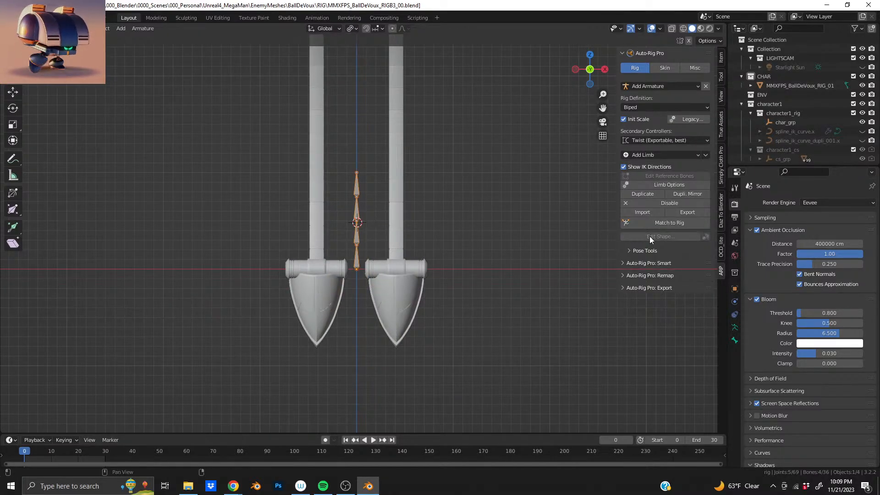
Set the new bendy bones limb's segments to 1 and its bone count to 13 in the limb options
{"action": "left_click", "coordinate": [663, 185]}
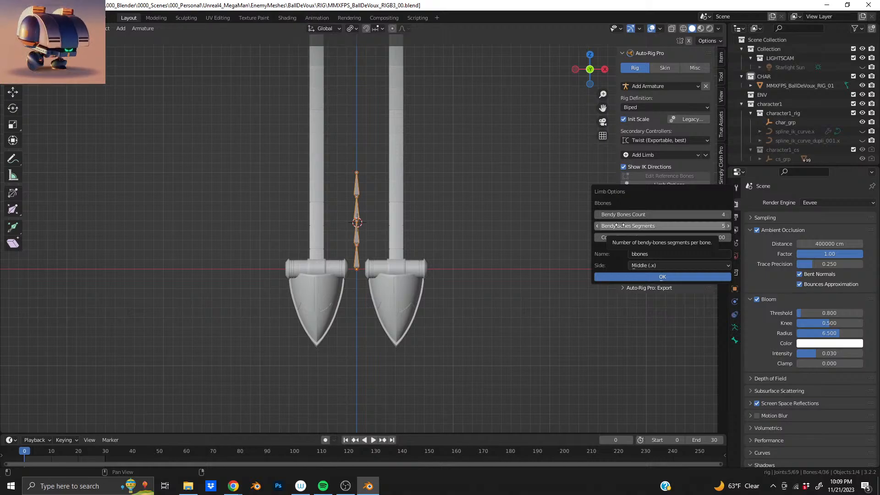
{"action": "left_click", "coordinate": [597, 226]}
{"action": "left_click", "coordinate": [597, 226]}
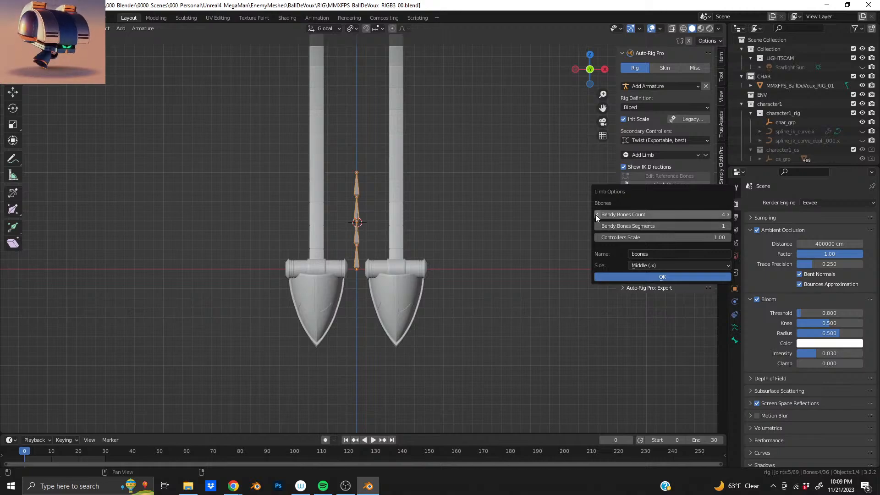
{"action": "left_click", "coordinate": [727, 214]}
{"action": "left_click", "coordinate": [719, 215]}
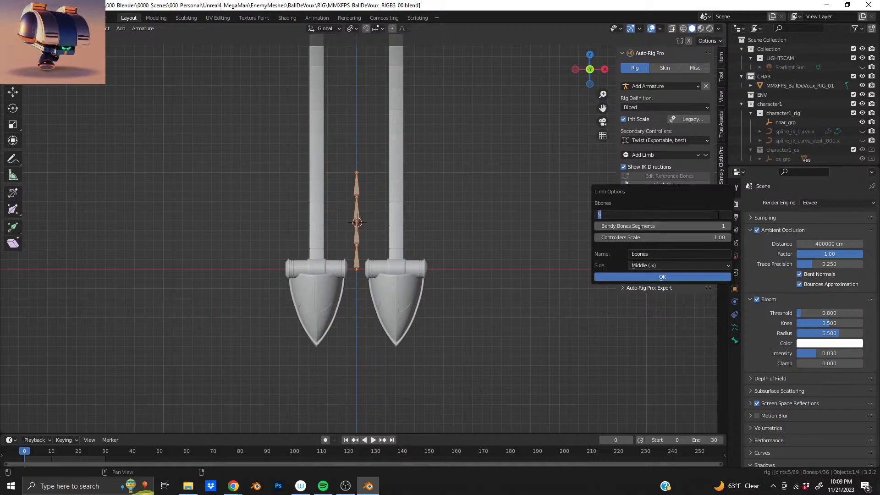
{"action": "key", "text": "Return"}
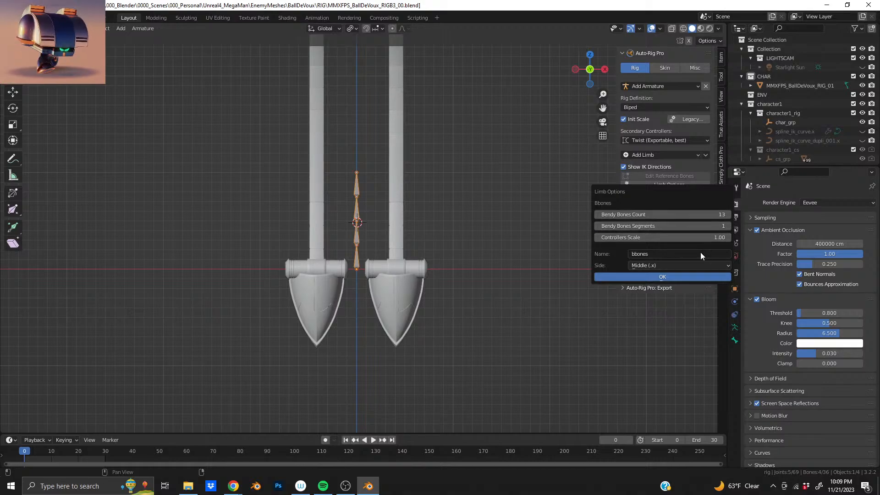
Name the bendy bones limb LLEG, assign it to the left side and apply the limb options
{"action": "left_click", "coordinate": [657, 255]}
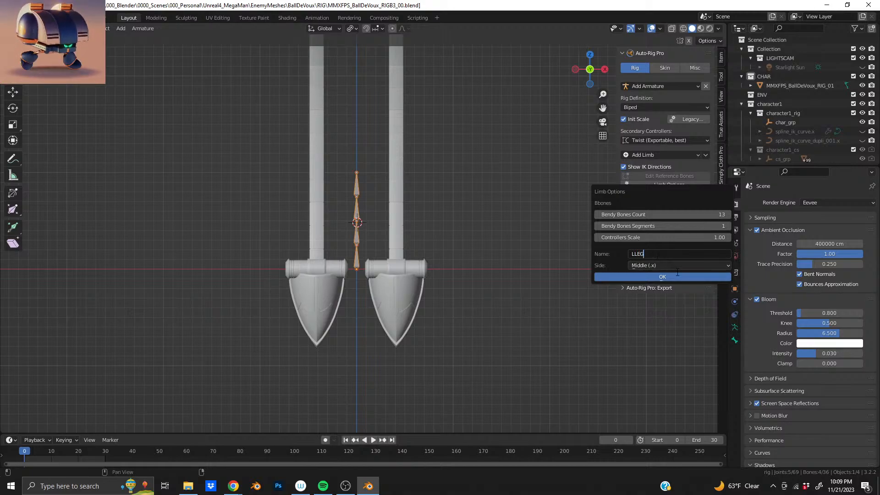
{"action": "left_click", "coordinate": [672, 268]}
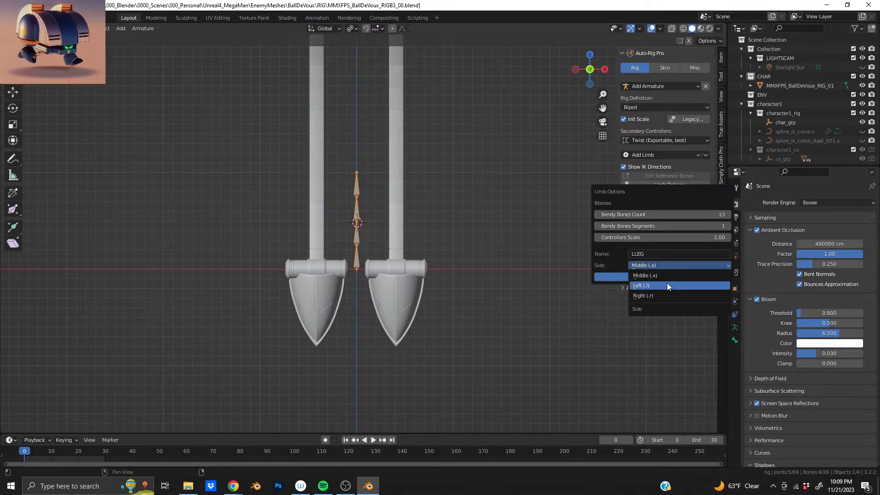
{"action": "left_click", "coordinate": [667, 283]}
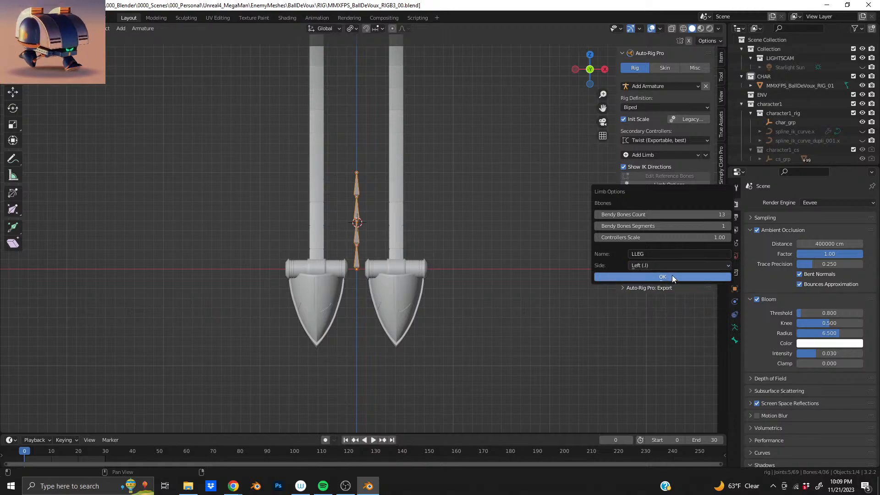
{"action": "left_click", "coordinate": [673, 276]}
In side view, move the whole bone chain about 128.5 cm along Y to line up with the leg
{"action": "scroll", "coordinate": [383, 267], "scroll_direction": "down", "scroll_amount": 3}
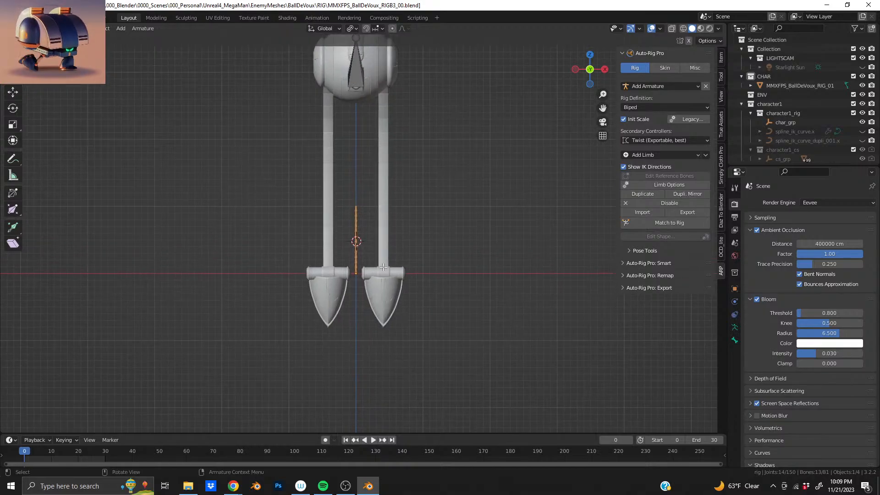
{"action": "scroll", "coordinate": [383, 267], "scroll_direction": "up", "scroll_amount": 2}
{"action": "middle_click_drag", "start_coordinate": [381, 269], "coordinate": [252, 291]}
{"action": "key", "text": "g"}
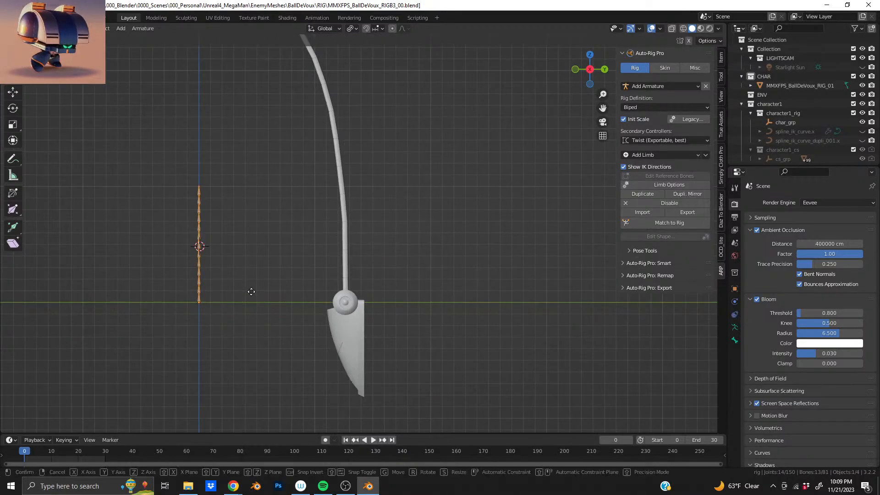
{"action": "key", "text": "y"}
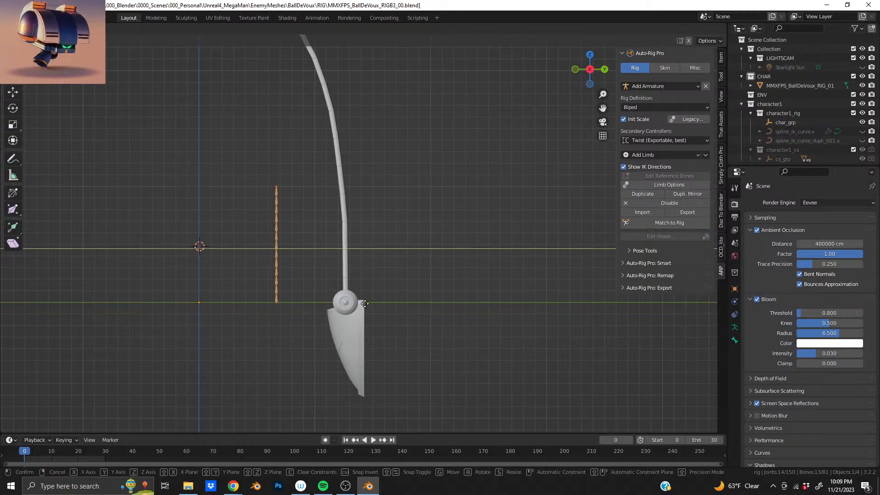
{"action": "left_click", "coordinate": [399, 304]}
Move the chain's lowest joint about 71 cm down to the tip of the foot, so the first bone spans the foot
{"action": "middle_click_drag", "start_coordinate": [348, 327], "coordinate": [359, 280], "text": "shift"}
{"action": "scroll", "coordinate": [360, 280], "scroll_direction": "up", "scroll_amount": 6}
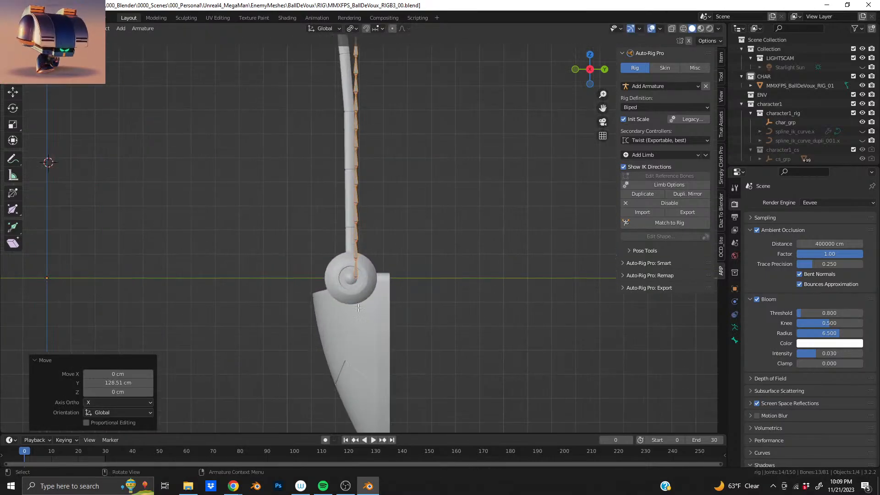
{"action": "middle_click_drag", "start_coordinate": [357, 328], "coordinate": [358, 131], "text": "shift"}
{"action": "scroll", "coordinate": [344, 170], "scroll_direction": "down", "scroll_amount": 3}
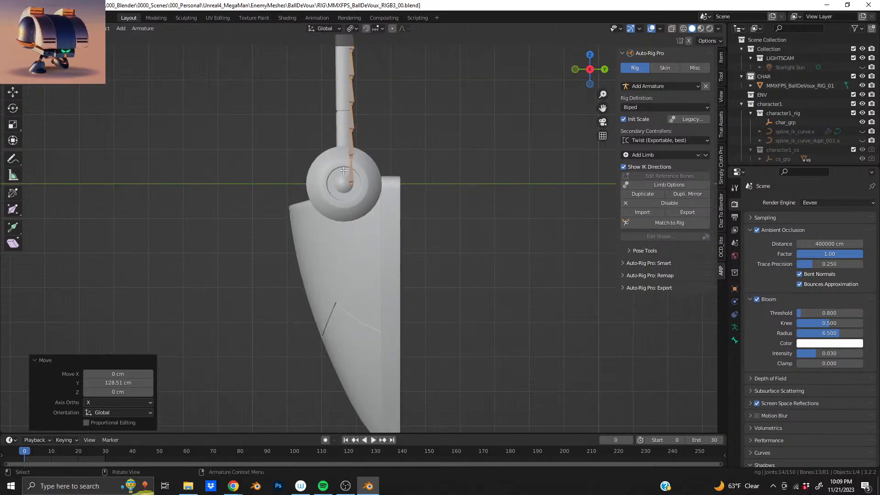
{"action": "left_click", "coordinate": [353, 187]}
{"action": "middle_click_drag", "start_coordinate": [357, 237], "coordinate": [364, 171], "text": "shift"}
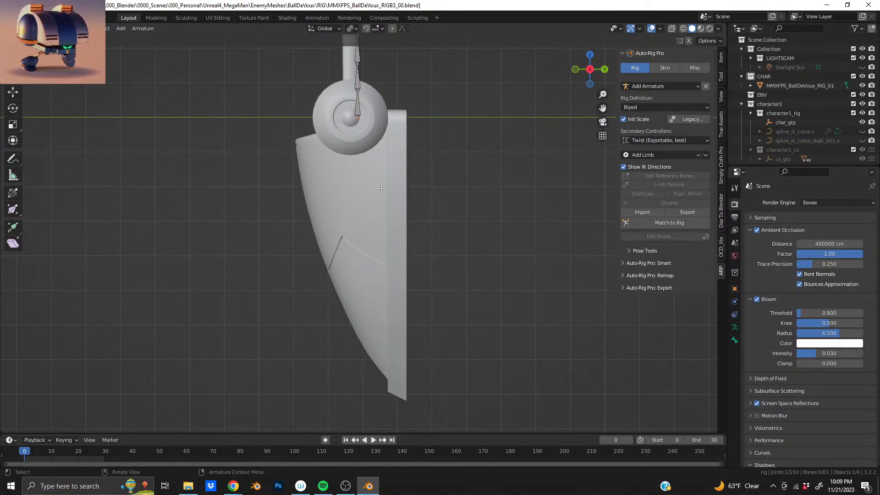
{"action": "key", "text": "e"}
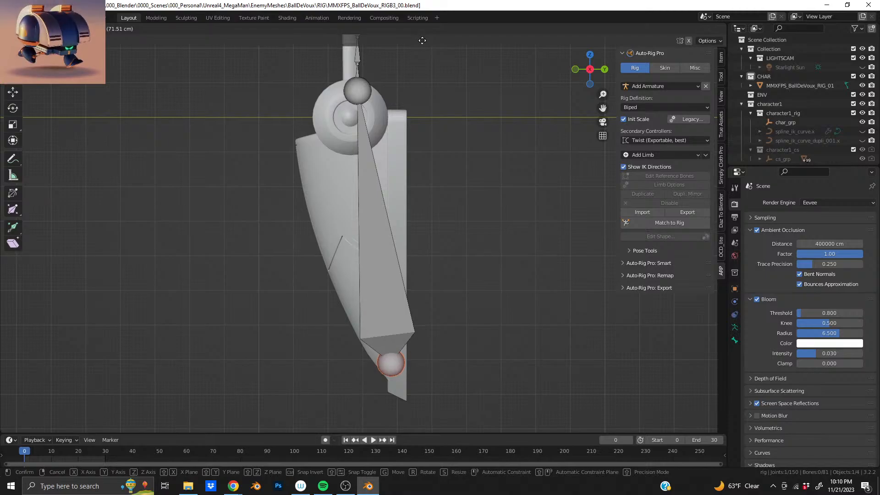
{"action": "left_click", "coordinate": [423, 40]}
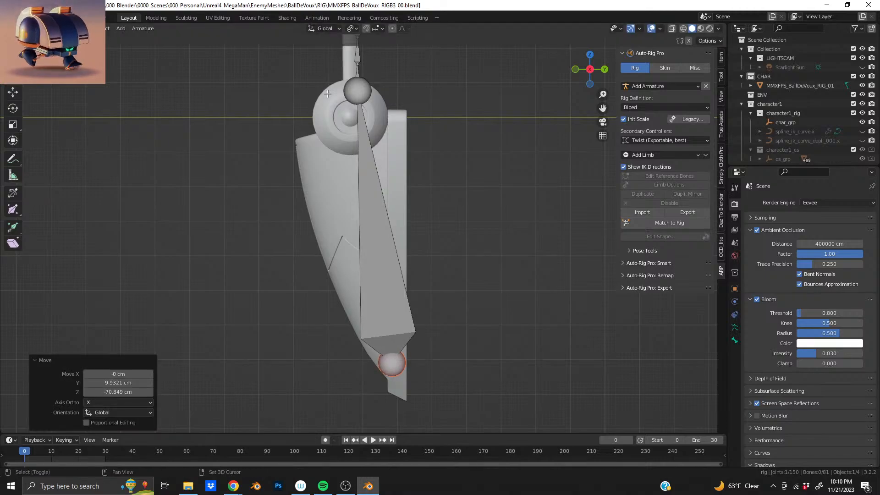
Move all joints from the second upward about -2.5 cm in Y and 13.8 cm in Z, centring them in the lower leg
{"action": "middle_click_drag", "start_coordinate": [366, 96], "coordinate": [399, 305], "text": "shift"}
{"action": "scroll", "coordinate": [365, 243], "scroll_direction": "down", "scroll_amount": 3}
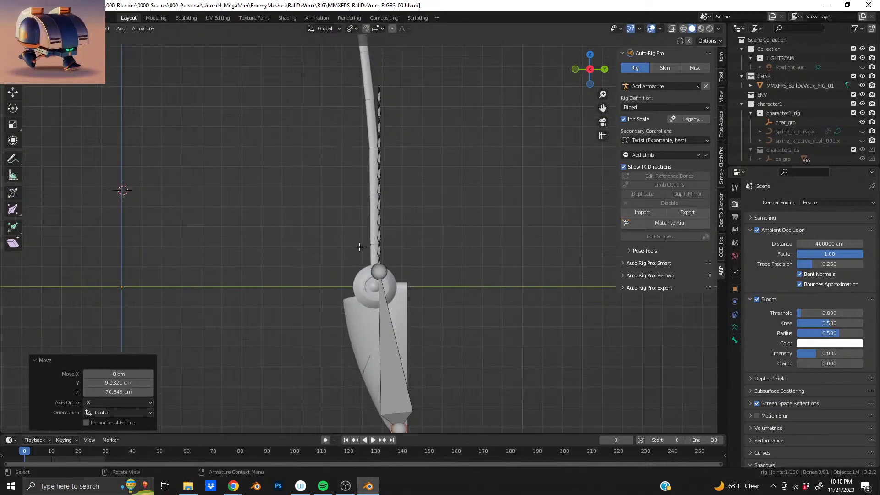
{"action": "left_click_drag", "start_coordinate": [347, 299], "coordinate": [414, 94]}
{"action": "scroll", "coordinate": [389, 230], "scroll_direction": "up", "scroll_amount": 3}
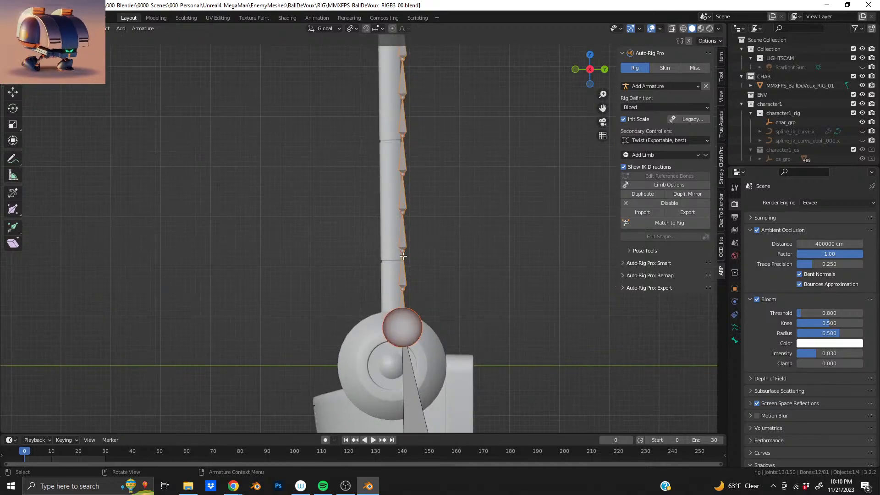
{"action": "key", "text": "g"}
{"action": "left_click", "coordinate": [396, 187]}
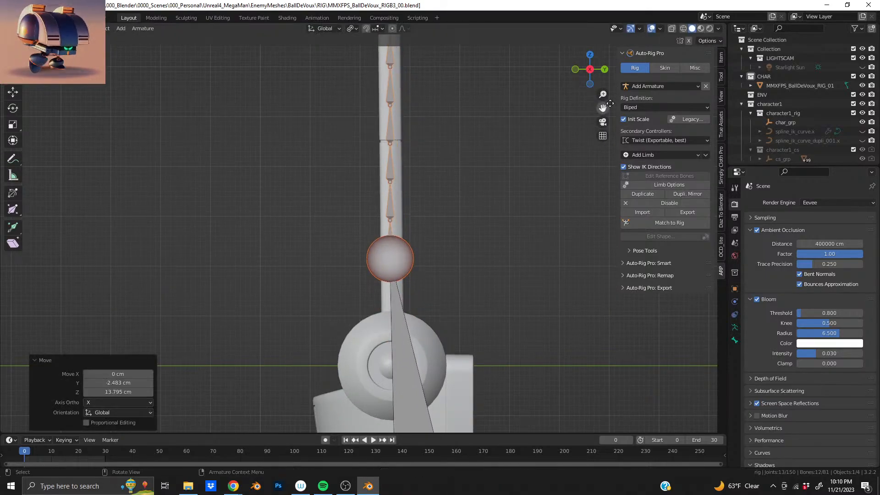
Turn on X-ray and nudge the selected joints so the second joint sits at the first leg seam above the ankle
{"action": "left_click", "coordinate": [672, 28]}
{"action": "middle_click_drag", "start_coordinate": [405, 281], "coordinate": [392, 259], "text": "shift"}
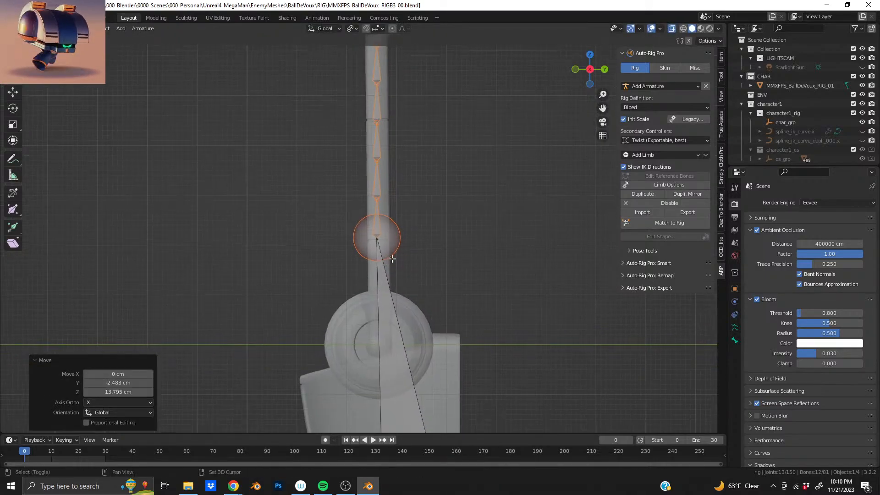
{"action": "scroll", "coordinate": [379, 223], "scroll_direction": "up", "scroll_amount": 5}
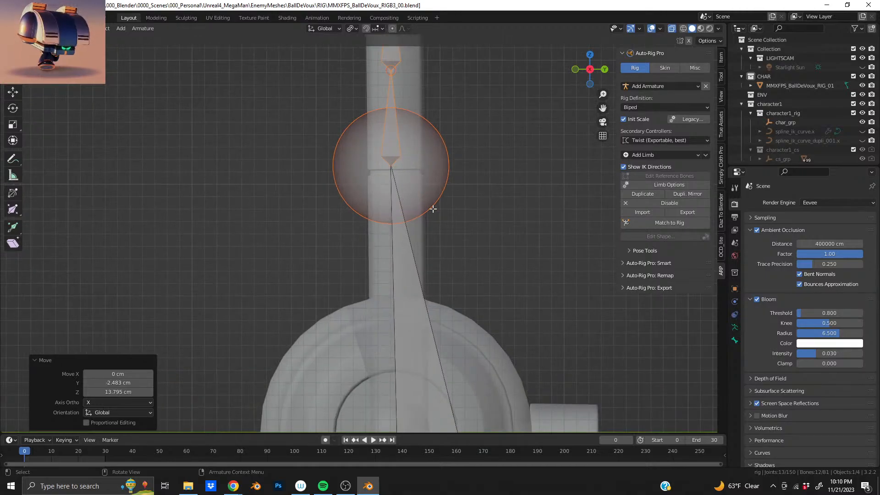
{"action": "key", "text": "g"}
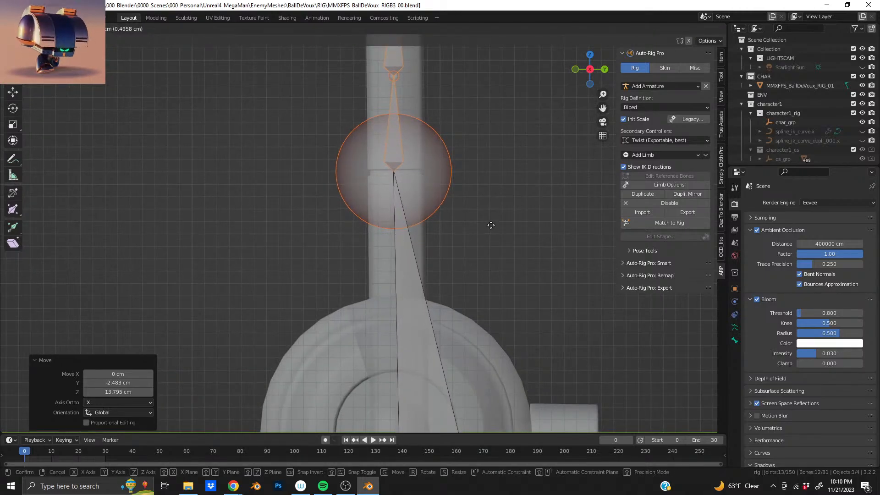
{"action": "left_click", "coordinate": [491, 225]}
{"action": "scroll", "coordinate": [389, 186], "scroll_direction": "down", "scroll_amount": 7}
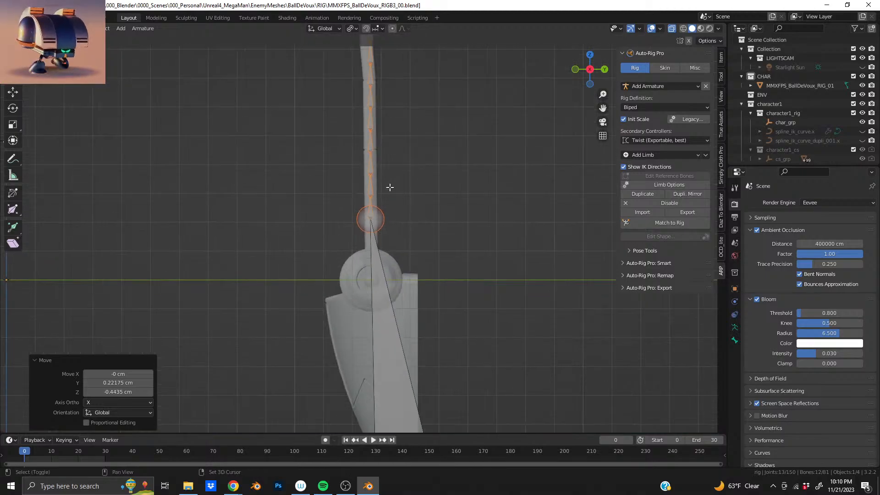
Move all joints from the third upward about 16.3 cm up to the second leg seam
{"action": "scroll", "coordinate": [346, 254], "scroll_direction": "down", "scroll_amount": 3}
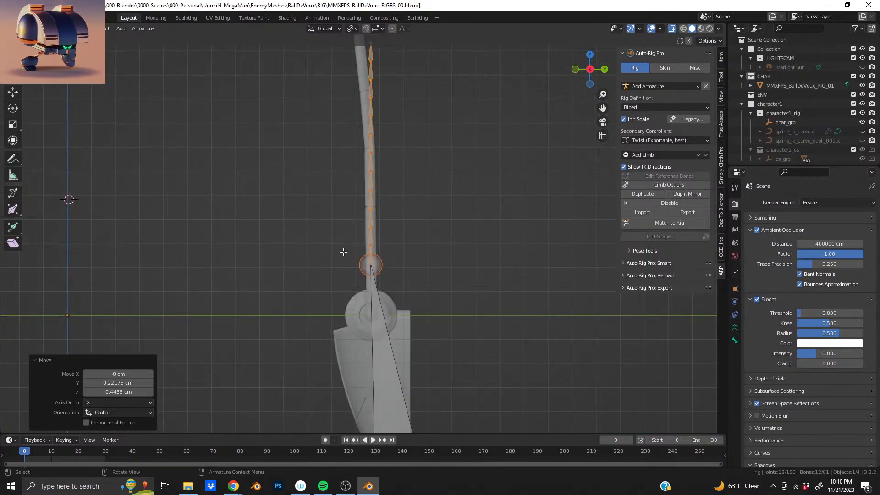
{"action": "left_click_drag", "start_coordinate": [347, 249], "coordinate": [495, 26]}
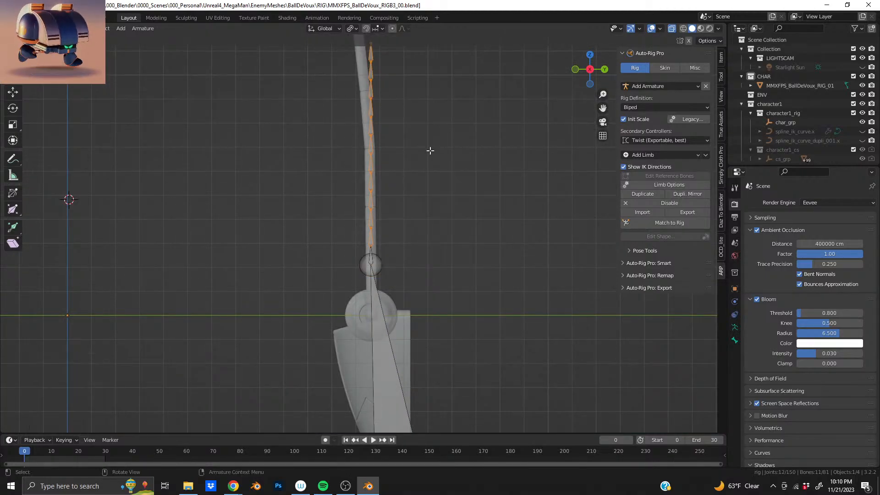
{"action": "scroll", "coordinate": [417, 275], "scroll_direction": "up", "scroll_amount": 5}
{"action": "scroll", "coordinate": [384, 248], "scroll_direction": "up", "scroll_amount": 1}
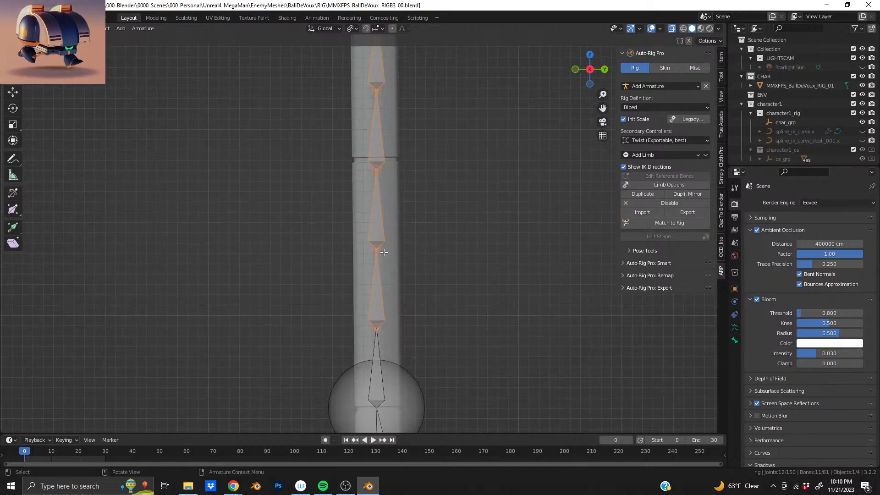
{"action": "key", "text": "g"}
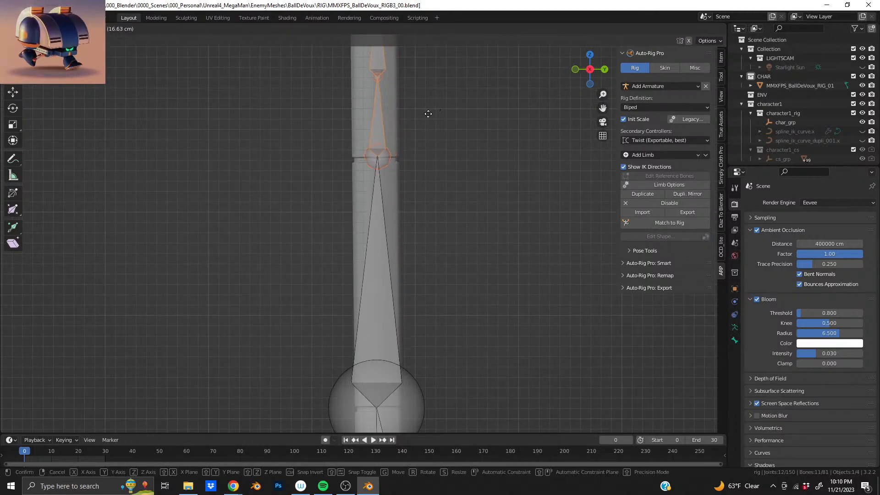
{"action": "left_click", "coordinate": [426, 115]}
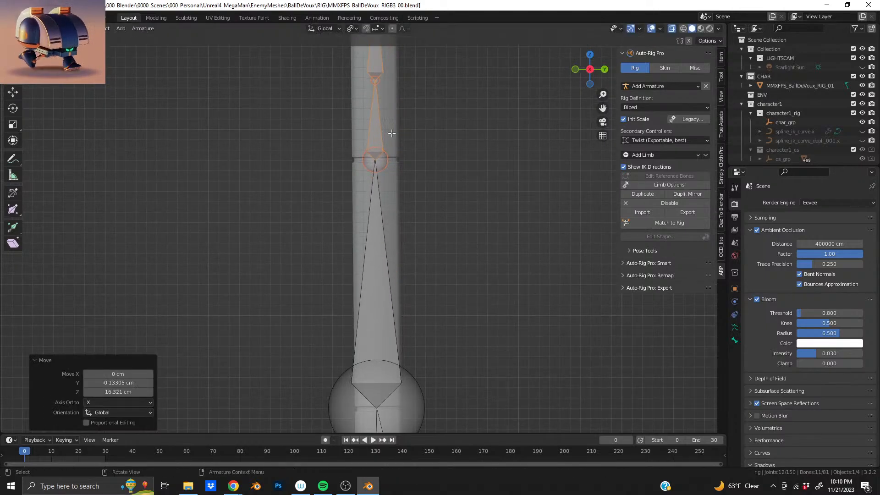
Fine-tune the selected joints so the third joint is centred in the second leg seam's groove
{"action": "scroll", "coordinate": [393, 245], "scroll_direction": "up", "scroll_amount": 6}
{"action": "middle_click_drag", "start_coordinate": [393, 245], "coordinate": [413, 261], "text": "shift"}
{"action": "key", "text": "g"}
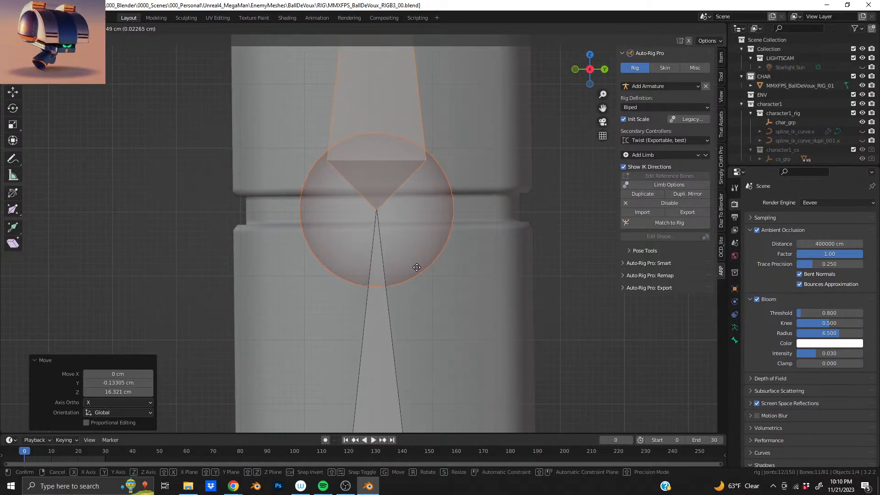
{"action": "left_click", "coordinate": [416, 270]}
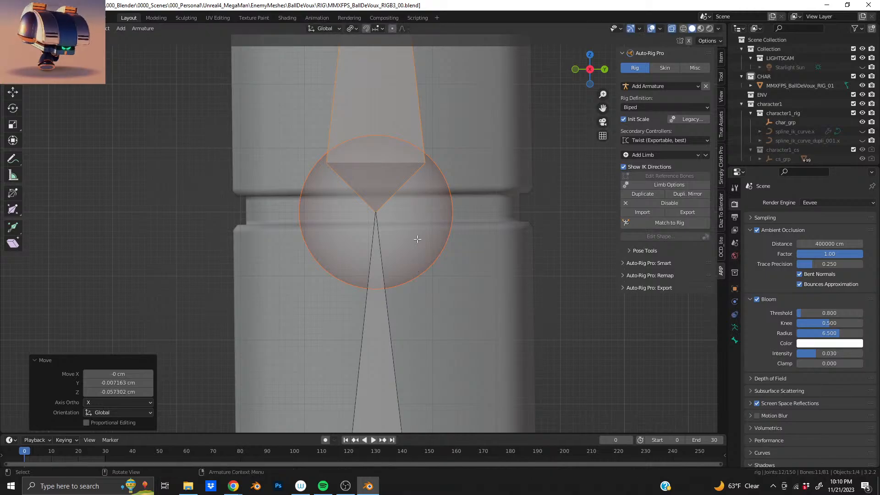
Move all joints from the fourth upward about -0.4 cm in Y and 16.5 cm in Z to the third leg seam
{"action": "scroll", "coordinate": [413, 240], "scroll_direction": "down", "scroll_amount": 6}
{"action": "middle_click_drag", "start_coordinate": [375, 135], "coordinate": [383, 218], "text": "shift"}
{"action": "scroll", "coordinate": [383, 218], "scroll_direction": "down", "scroll_amount": 1}
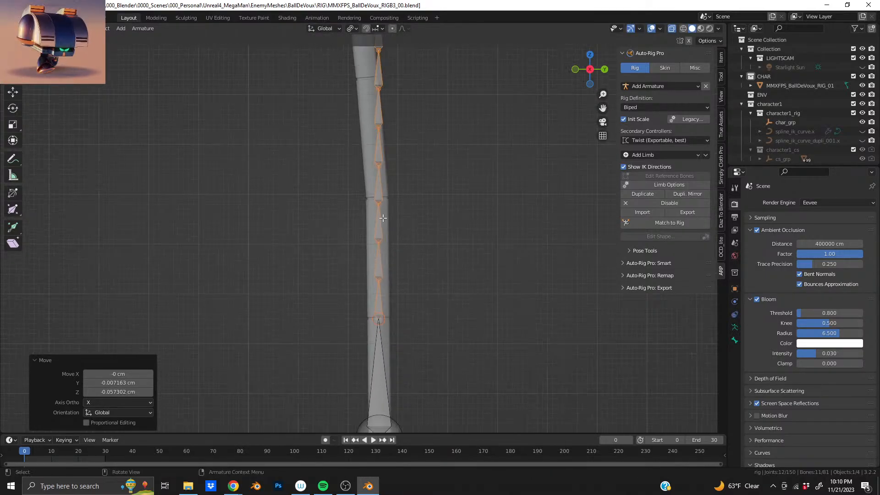
{"action": "scroll", "coordinate": [363, 274], "scroll_direction": "down", "scroll_amount": 2}
{"action": "left_click_drag", "start_coordinate": [355, 265], "coordinate": [419, 57]}
{"action": "middle_click_drag", "start_coordinate": [372, 252], "coordinate": [366, 240], "text": "shift"}
{"action": "scroll", "coordinate": [365, 240], "scroll_direction": "up", "scroll_amount": 8}
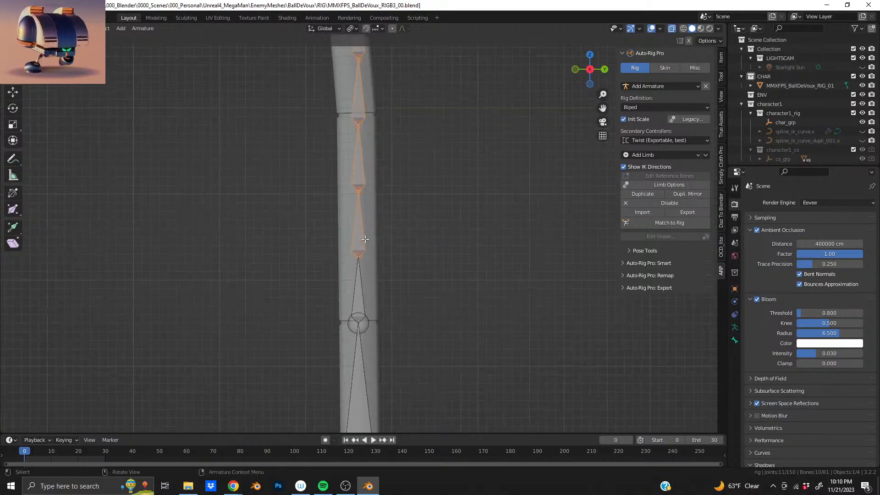
{"action": "key", "text": "s"}
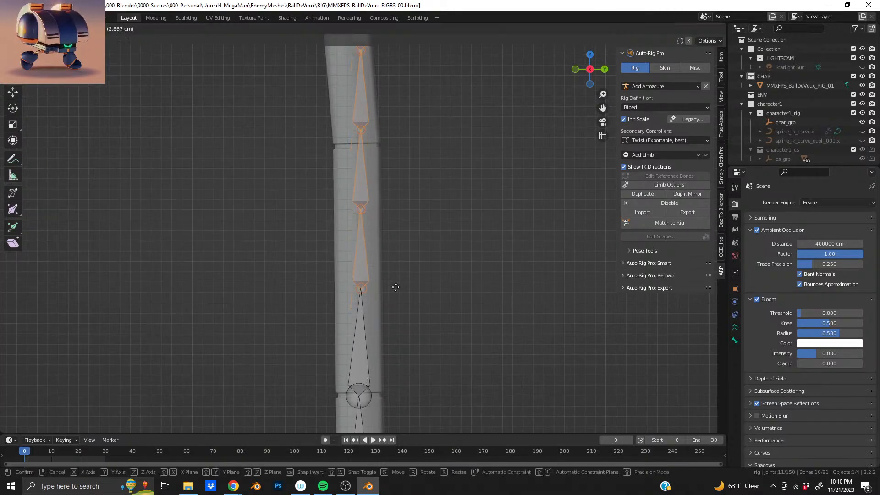
{"action": "left_click", "coordinate": [387, 155]}
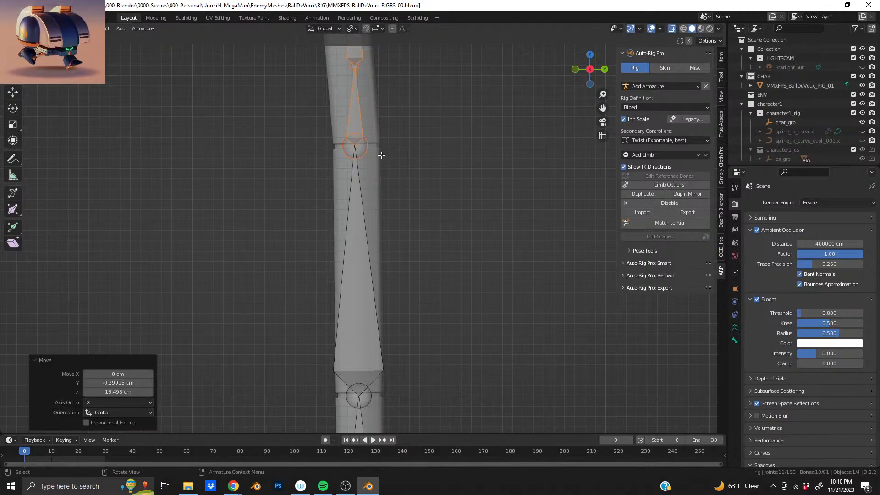
Nudge the selected joints about 0.06 cm so the fourth joint is centred in the third leg seam's groove
{"action": "scroll", "coordinate": [394, 184], "scroll_direction": "up", "scroll_amount": 6}
{"action": "middle_click_drag", "start_coordinate": [383, 245], "coordinate": [362, 287], "text": "shift"}
{"action": "key", "text": "g"}
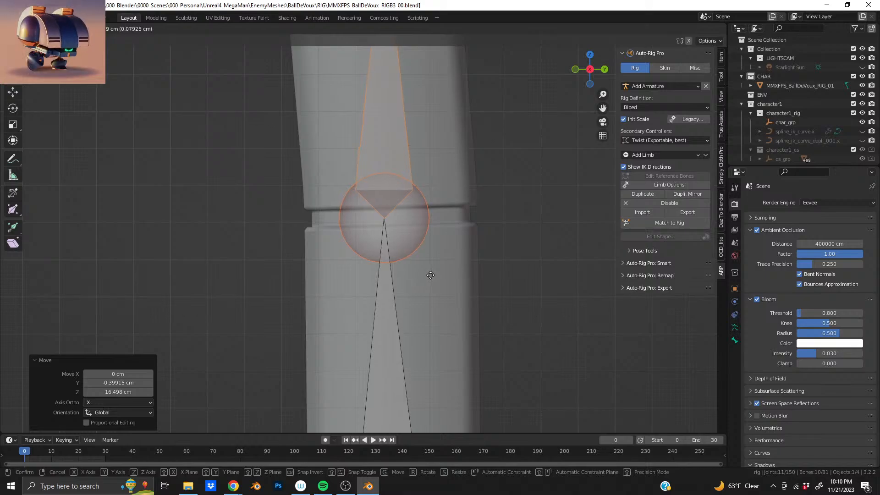
{"action": "left_click", "coordinate": [430, 276]}
{"action": "scroll", "coordinate": [421, 268], "scroll_direction": "down", "scroll_amount": 7}
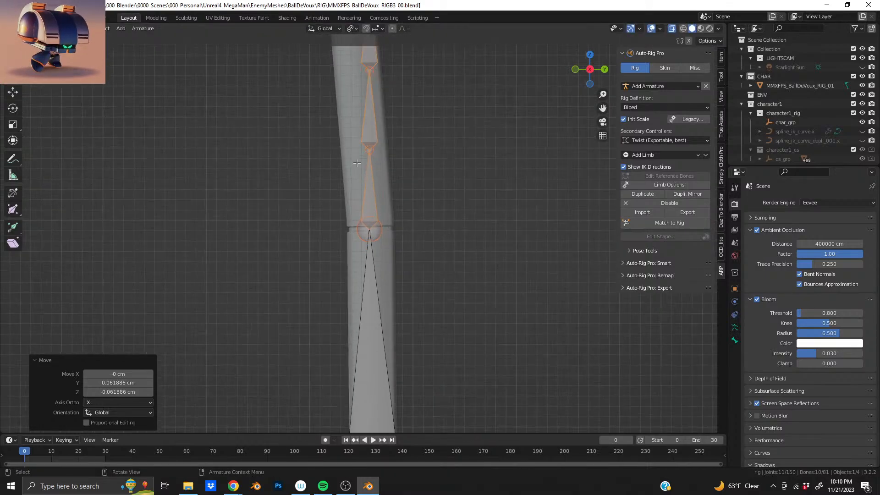
Move all joints from the fifth upward about -1.86 cm in Y and 16.3 cm in Z to the fourth leg seam
{"action": "middle_click_drag", "start_coordinate": [351, 137], "coordinate": [374, 314], "text": "shift"}
{"action": "scroll", "coordinate": [375, 314], "scroll_direction": "down", "scroll_amount": 6}
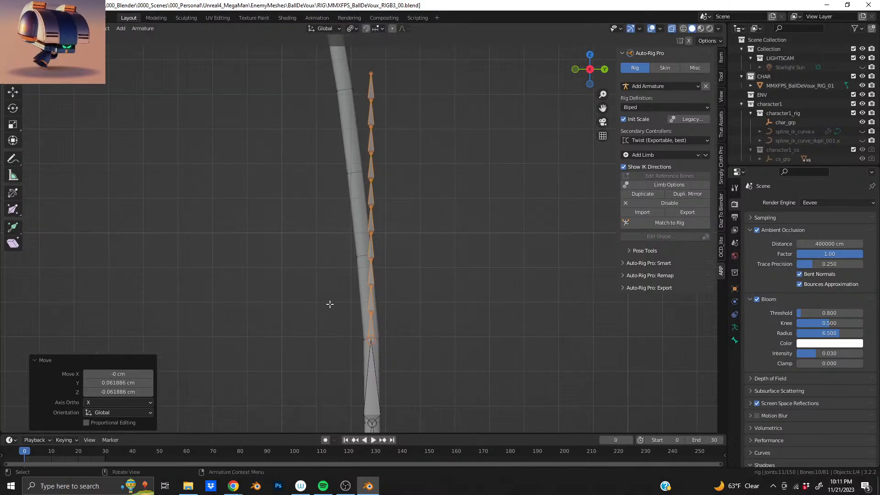
{"action": "left_click_drag", "start_coordinate": [349, 327], "coordinate": [436, 51]}
{"action": "scroll", "coordinate": [381, 267], "scroll_direction": "up", "scroll_amount": 4}
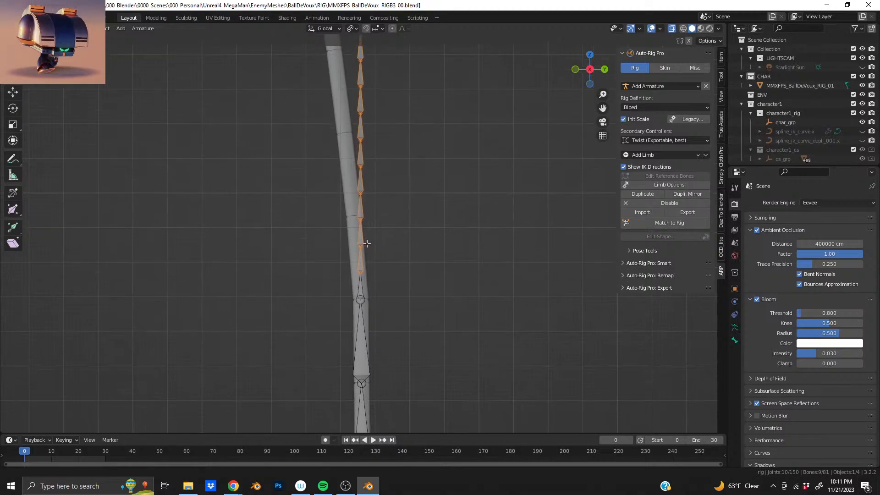
{"action": "key", "text": "g"}
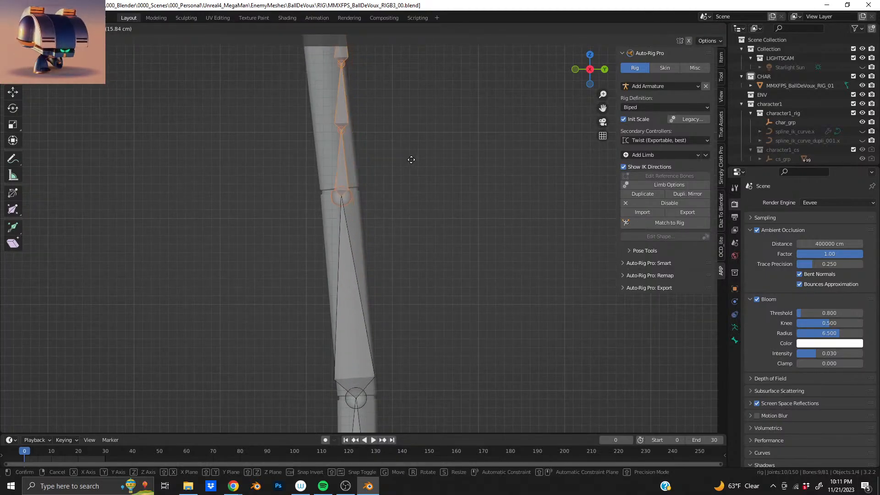
{"action": "left_click", "coordinate": [400, 164]}
Nudge the selected joints about -0.13 cm and then 0.06 cm in Y to centre the fifth joint in the fourth leg seam's groove
{"action": "scroll", "coordinate": [361, 191], "scroll_direction": "up", "scroll_amount": 6}
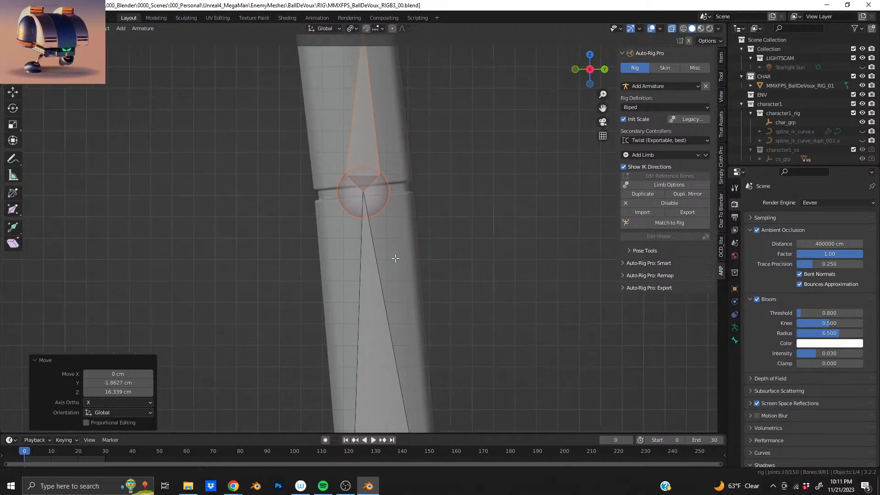
{"action": "key", "text": "g"}
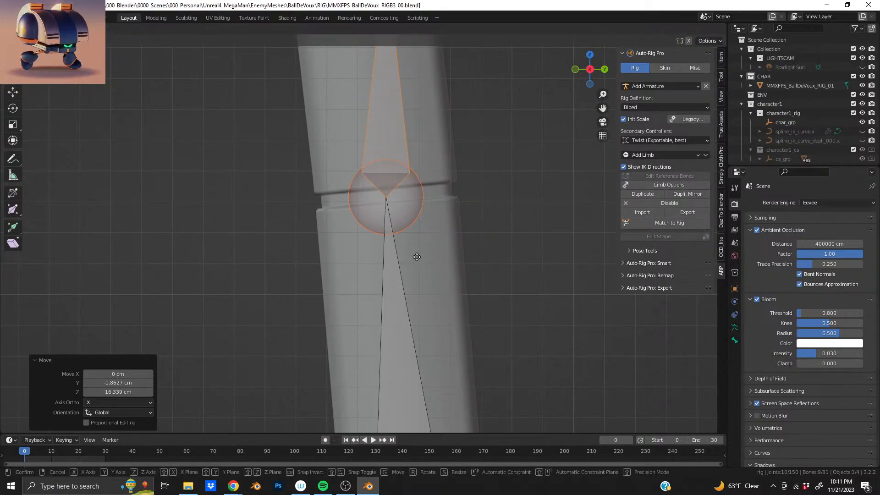
{"action": "left_click", "coordinate": [413, 256]}
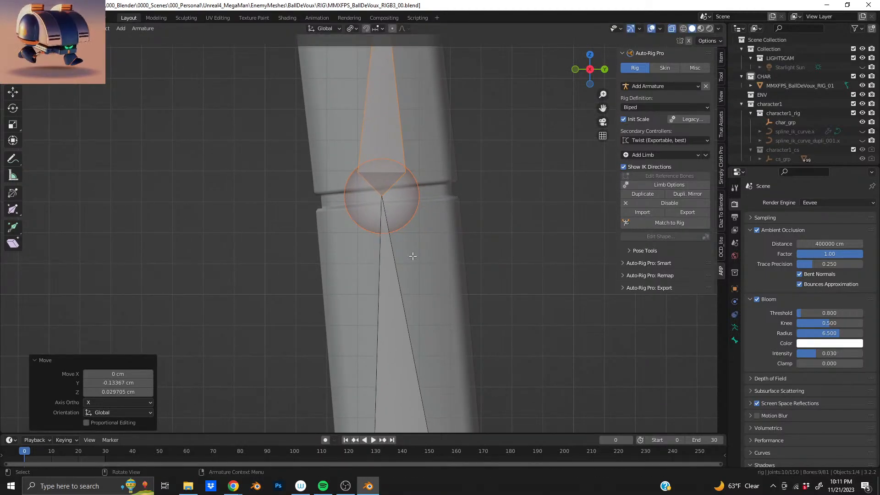
{"action": "key", "text": "g"}
{"action": "left_click", "coordinate": [412, 256]}
Move all joints from the sixth upward about -2.66 cm in Y and 16.3 cm in Z to the fifth leg seam
{"action": "scroll", "coordinate": [406, 250], "scroll_direction": "down", "scroll_amount": 5}
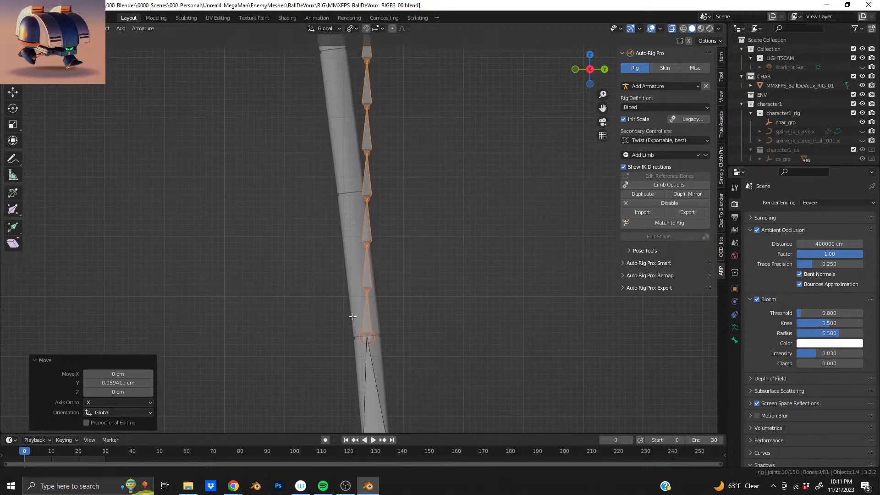
{"action": "scroll", "coordinate": [351, 309], "scroll_direction": "down", "scroll_amount": 4}
{"action": "key", "text": "b"}
{"action": "left_click_drag", "start_coordinate": [350, 260], "coordinate": [393, 58]}
{"action": "scroll", "coordinate": [383, 230], "scroll_direction": "up", "scroll_amount": 8}
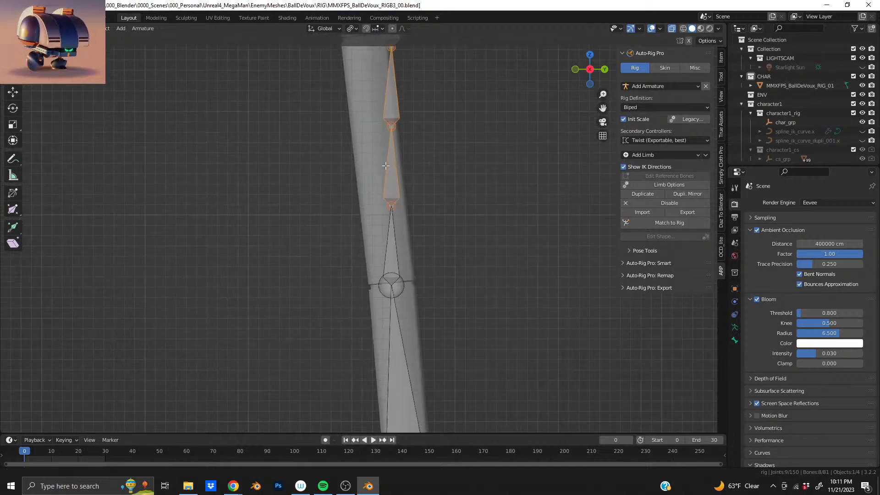
{"action": "scroll", "coordinate": [348, 225], "scroll_direction": "down", "scroll_amount": 2}
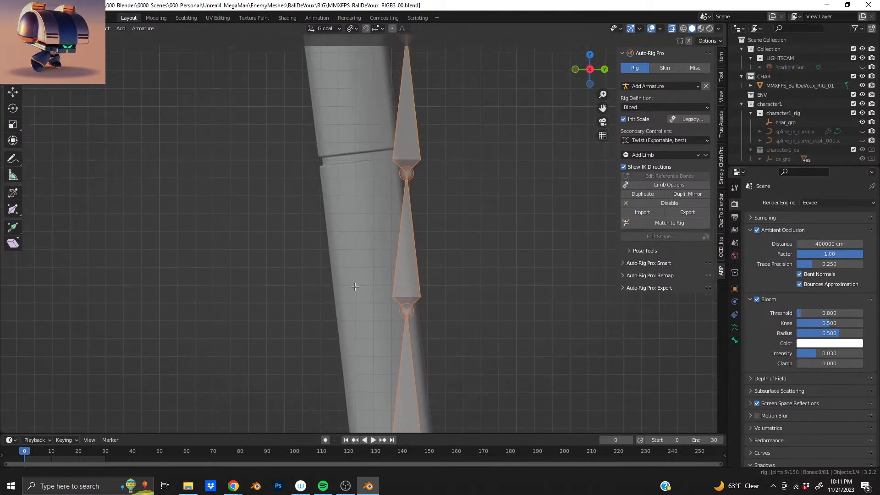
{"action": "key", "text": "g"}
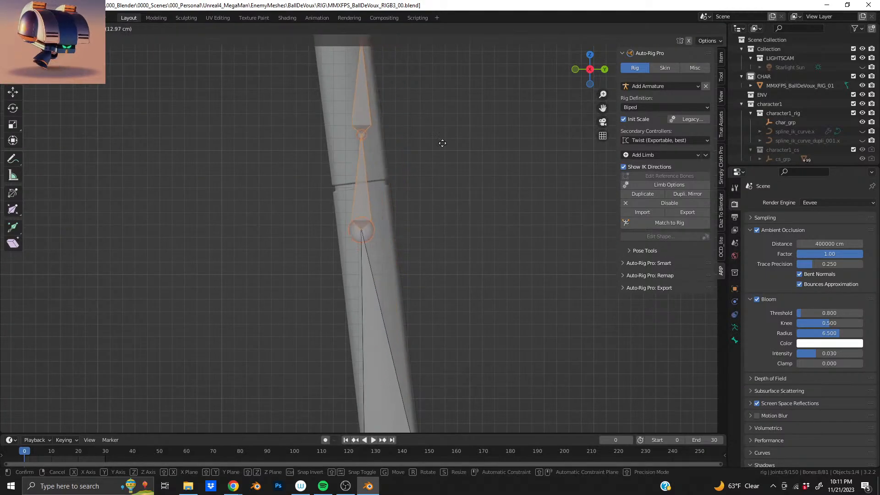
{"action": "left_click", "coordinate": [442, 107]}
{"action": "key", "text": "g"}
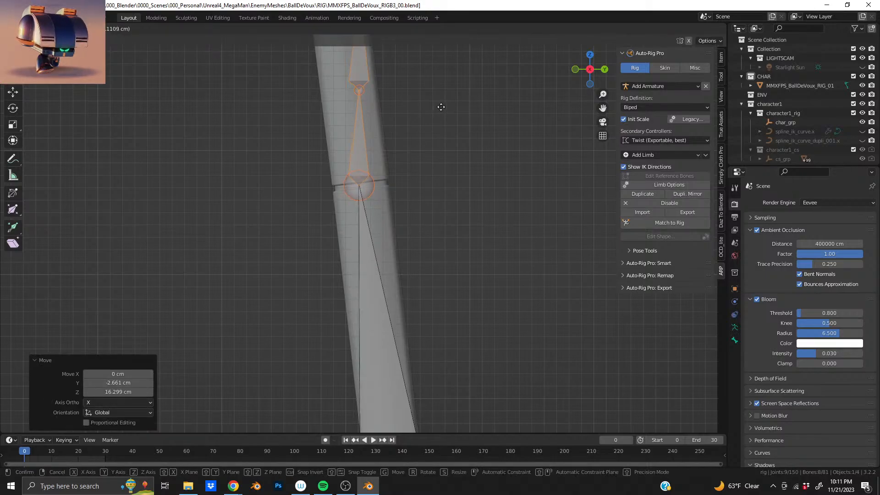
{"action": "left_click", "coordinate": [442, 107]}
Move all joints from the seventh upward about -3.06 cm in Y and 16.3 cm in Z to the sixth leg seam
{"action": "scroll", "coordinate": [442, 112], "scroll_direction": "down", "scroll_amount": 6}
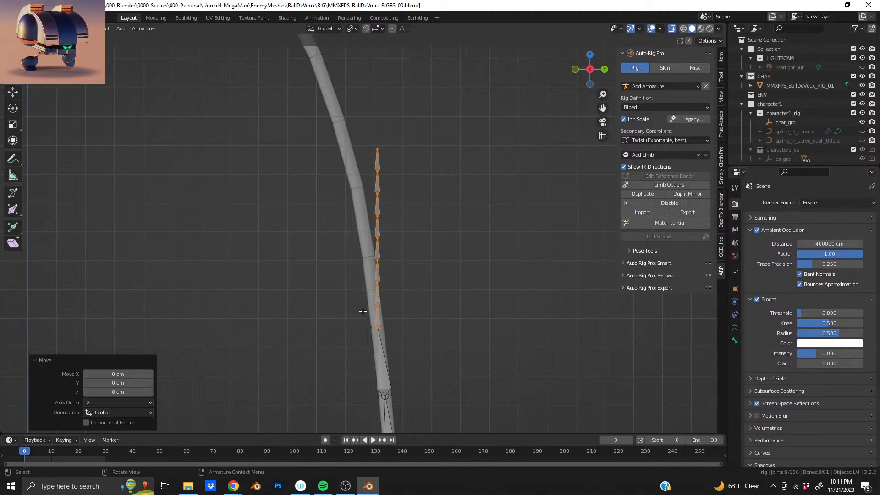
{"action": "left_click_drag", "start_coordinate": [363, 311], "coordinate": [460, 114]}
{"action": "scroll", "coordinate": [381, 299], "scroll_direction": "up", "scroll_amount": 4}
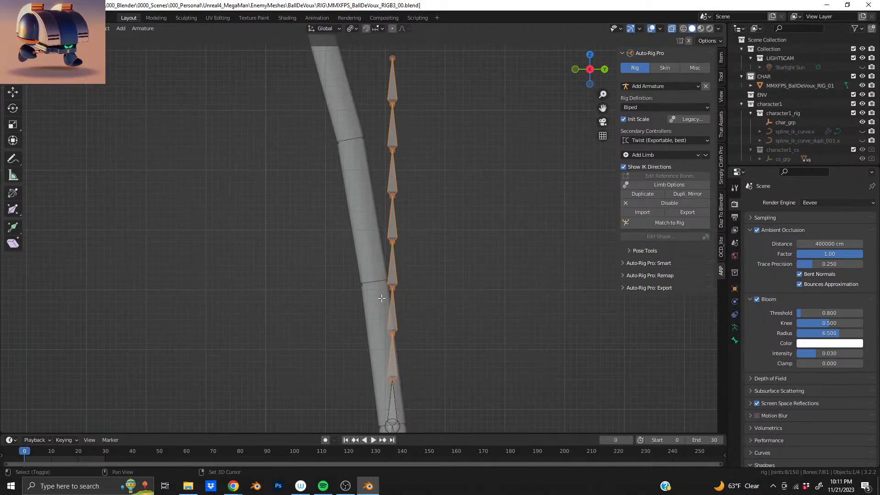
{"action": "scroll", "coordinate": [382, 299], "scroll_direction": "up", "scroll_amount": 5}
{"action": "key", "text": "g"}
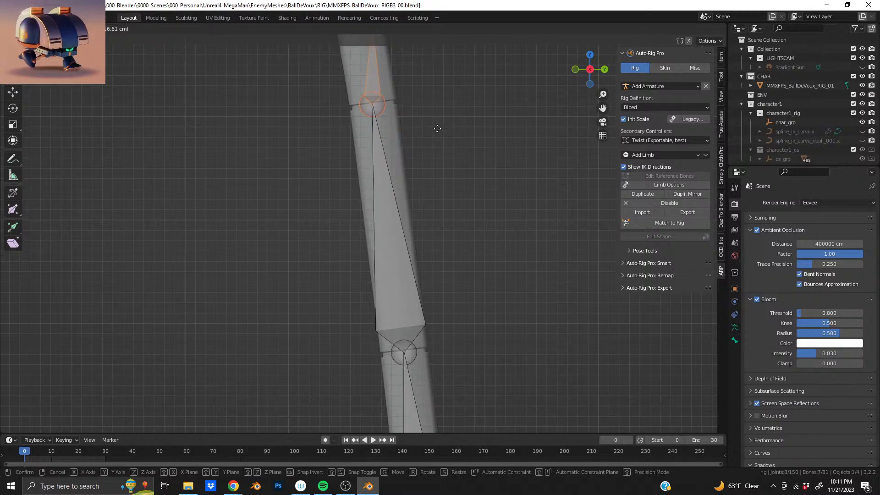
{"action": "left_click", "coordinate": [437, 128]}
Move all joints from the eighth upward about -3.88 cm in Y and 16.1 cm in Z to the seventh leg seam
{"action": "middle_click_drag", "start_coordinate": [394, 94], "coordinate": [429, 251], "text": "shift"}
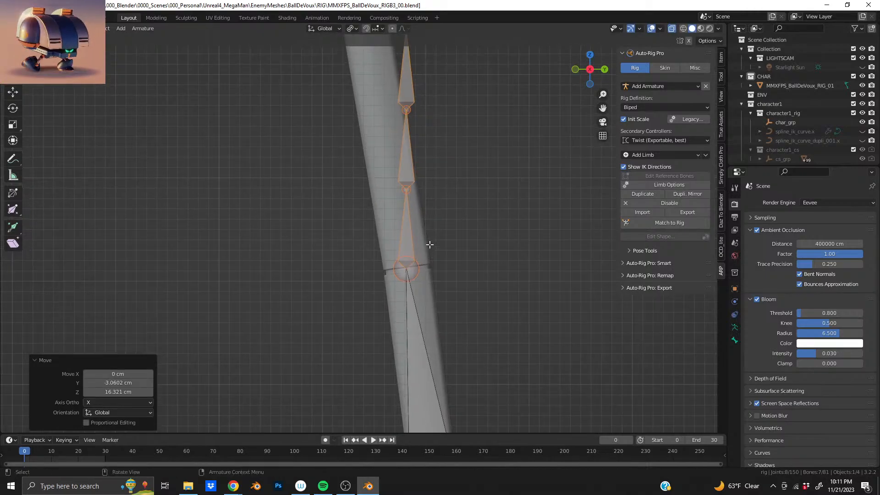
{"action": "scroll", "coordinate": [429, 244], "scroll_direction": "down", "scroll_amount": 7}
{"action": "middle_click_drag", "start_coordinate": [374, 283], "coordinate": [376, 349], "text": "shift"}
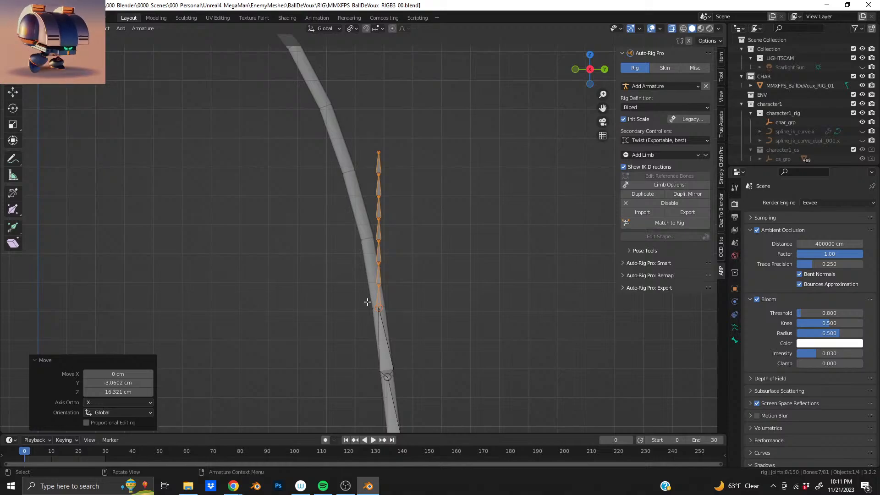
{"action": "left_click_drag", "start_coordinate": [368, 302], "coordinate": [454, 84]}
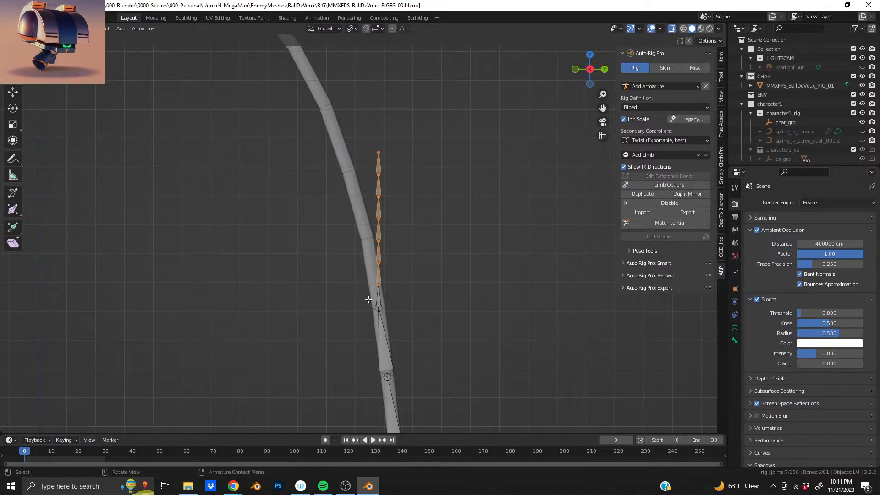
{"action": "scroll", "coordinate": [371, 301], "scroll_direction": "up", "scroll_amount": 5}
{"action": "middle_click_drag", "start_coordinate": [425, 354], "coordinate": [412, 284], "text": "shift"}
{"action": "scroll", "coordinate": [415, 285], "scroll_direction": "up", "scroll_amount": 4}
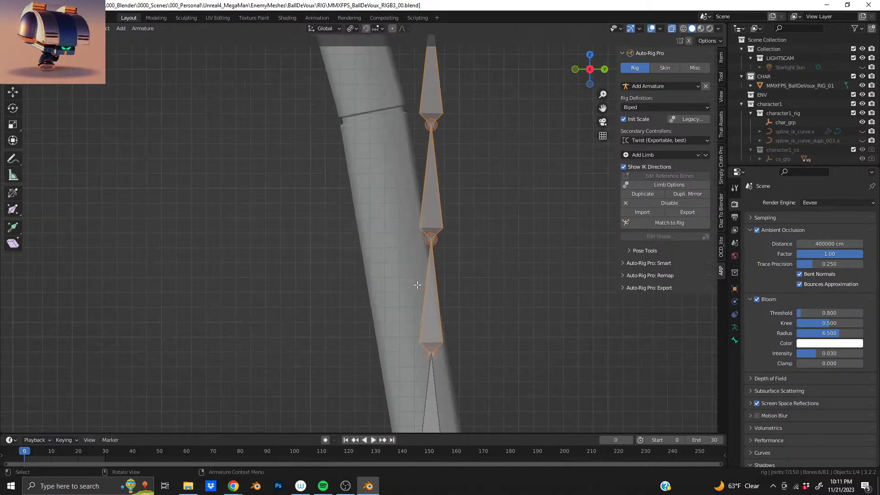
{"action": "key", "text": "g"}
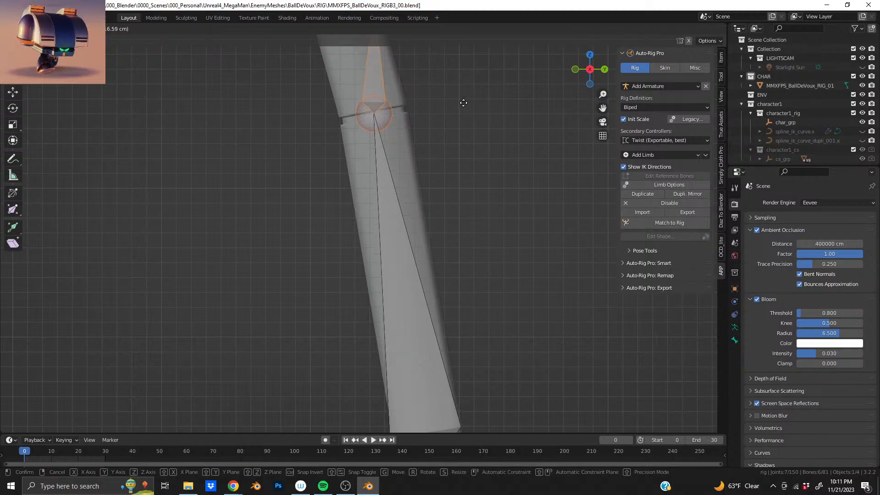
{"action": "left_click", "coordinate": [463, 103]}
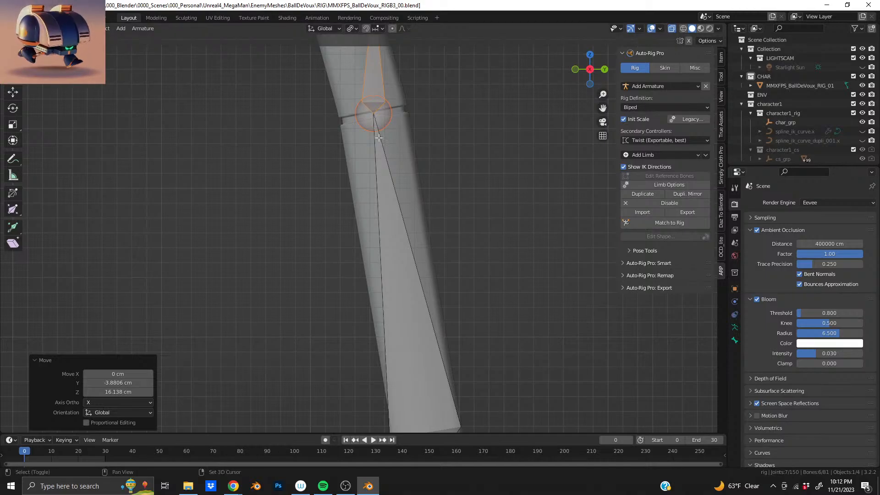
Move all joints from the ninth upward about -6.58 cm in Y and 15.6 cm in Z to the eighth leg seam
{"action": "scroll", "coordinate": [436, 255], "scroll_direction": "up", "scroll_amount": 5, "text": "shift"}
{"action": "scroll", "coordinate": [415, 256], "scroll_direction": "down", "scroll_amount": 4}
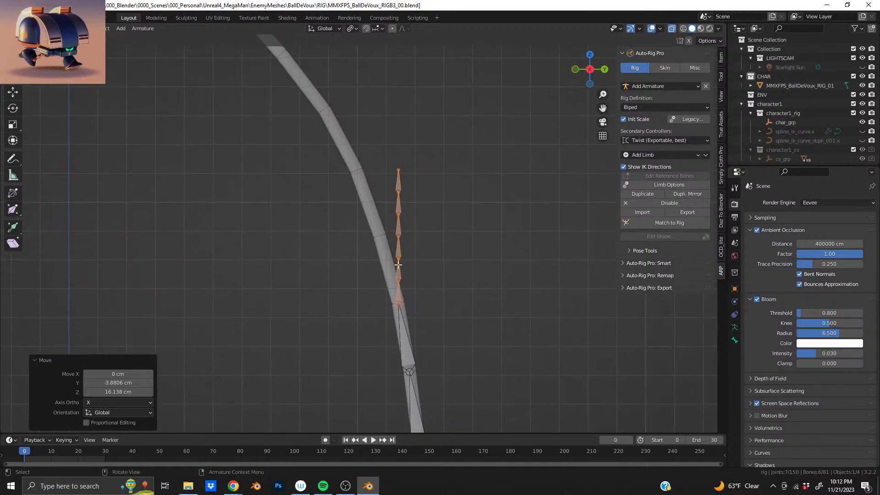
{"action": "left_click_drag", "start_coordinate": [391, 286], "coordinate": [432, 123]}
{"action": "middle_click_drag", "start_coordinate": [384, 236], "coordinate": [350, 179], "text": "shift"}
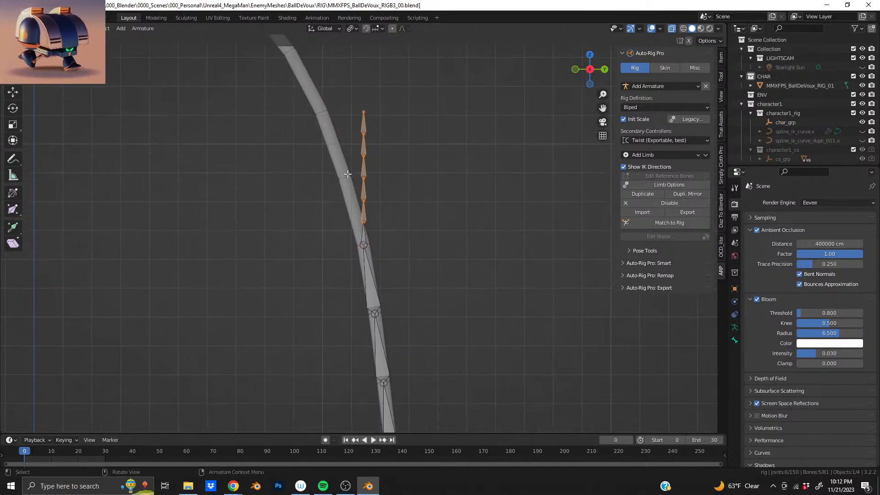
{"action": "scroll", "coordinate": [350, 179], "scroll_direction": "up", "scroll_amount": 2}
{"action": "scroll", "coordinate": [342, 169], "scroll_direction": "up", "scroll_amount": 3}
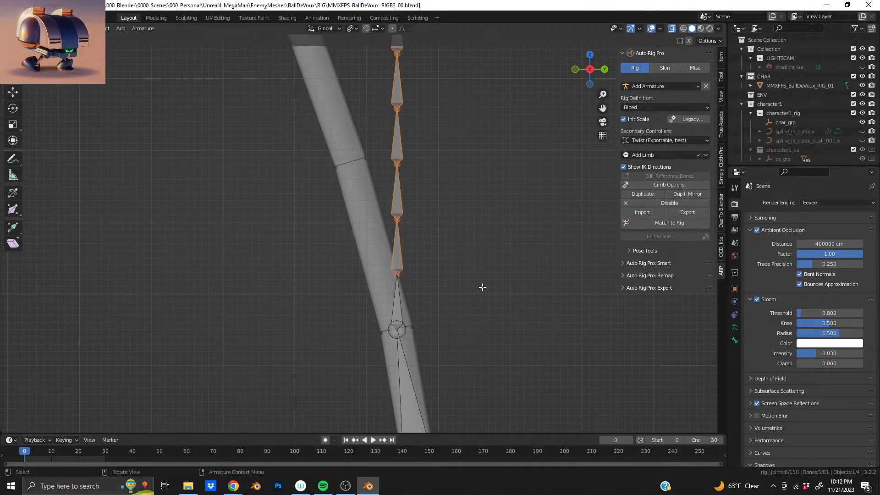
{"action": "key", "text": "g"}
{"action": "left_click", "coordinate": [436, 174]}
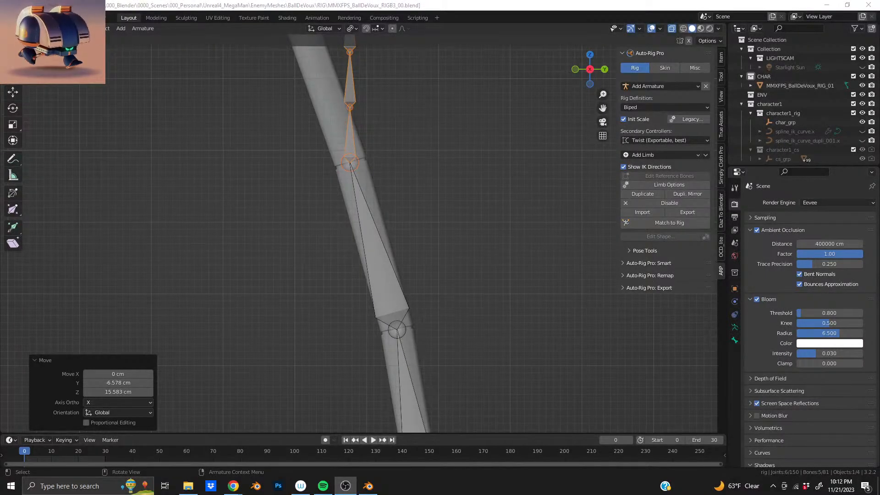
Move all joints from the tenth upward about -7.95 cm in Y and 14.8 cm in Z to the ninth leg seam
{"action": "middle_click_drag", "start_coordinate": [352, 123], "coordinate": [358, 204]}
{"action": "key", "text": "KP_3"}
{"action": "scroll", "coordinate": [360, 215], "scroll_direction": "down", "scroll_amount": 4}
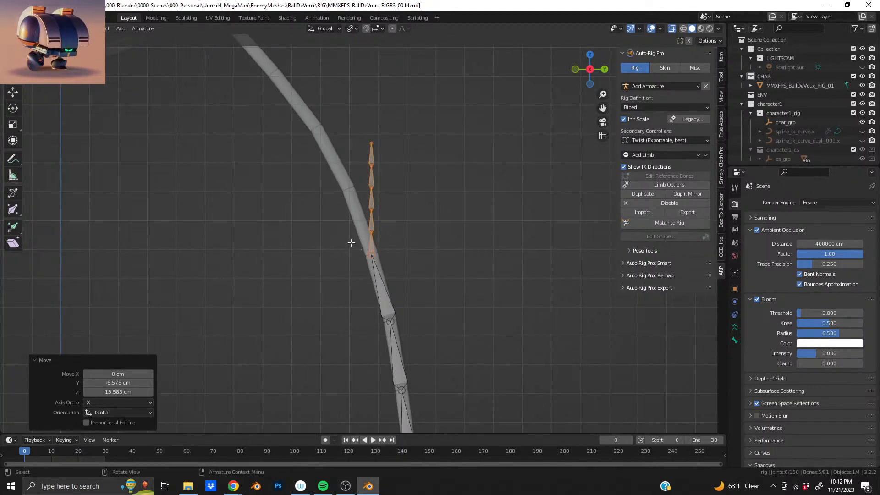
{"action": "left_click_drag", "start_coordinate": [352, 262], "coordinate": [432, 89]}
{"action": "scroll", "coordinate": [351, 238], "scroll_direction": "up", "scroll_amount": 8}
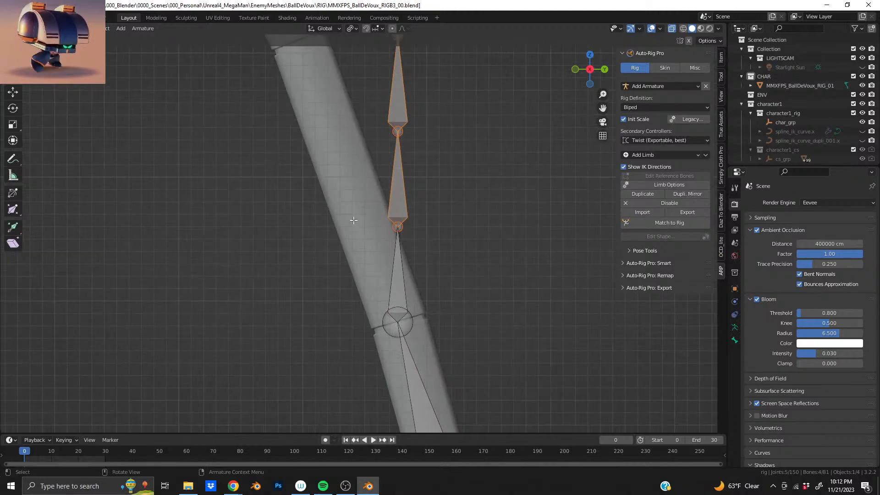
{"action": "middle_click_drag", "start_coordinate": [325, 134], "coordinate": [404, 264], "text": "shift"}
{"action": "key", "text": "g"}
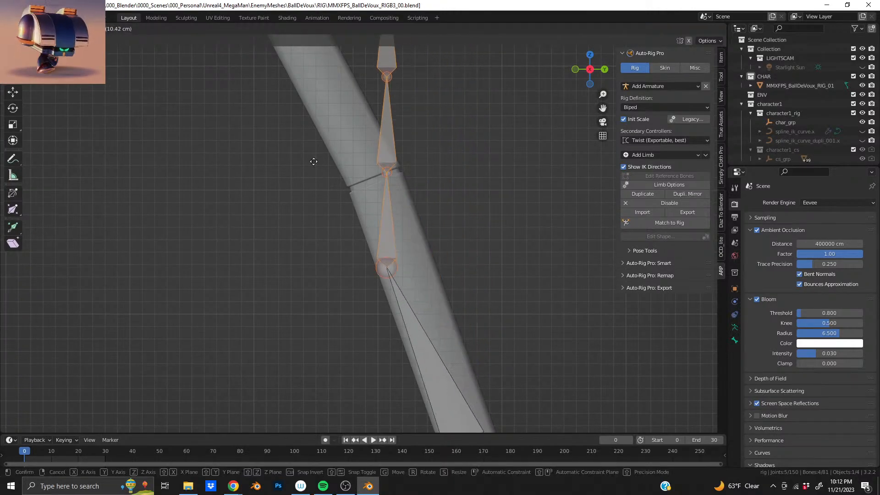
{"action": "left_click", "coordinate": [305, 80]}
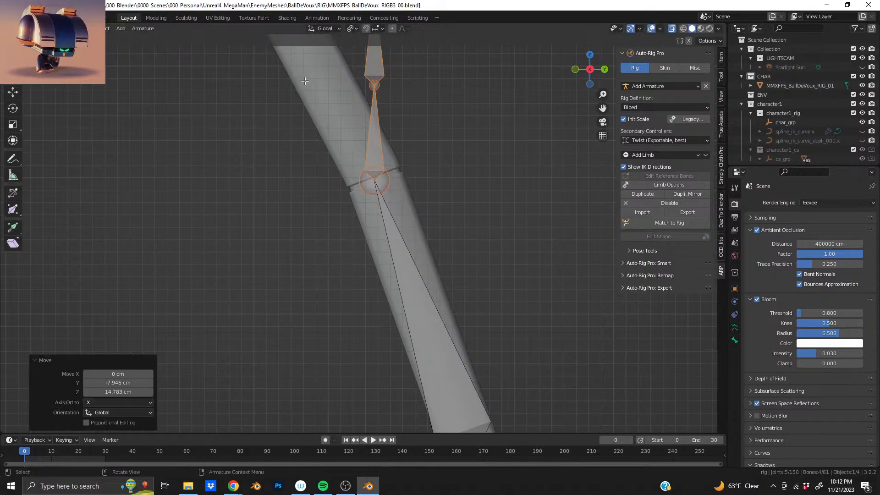
Move all joints from the eleventh upward about -11.2 cm in Y and 13.5 cm in Z to the tenth leg seam
{"action": "scroll", "coordinate": [437, 226], "scroll_direction": "down", "scroll_amount": 4}
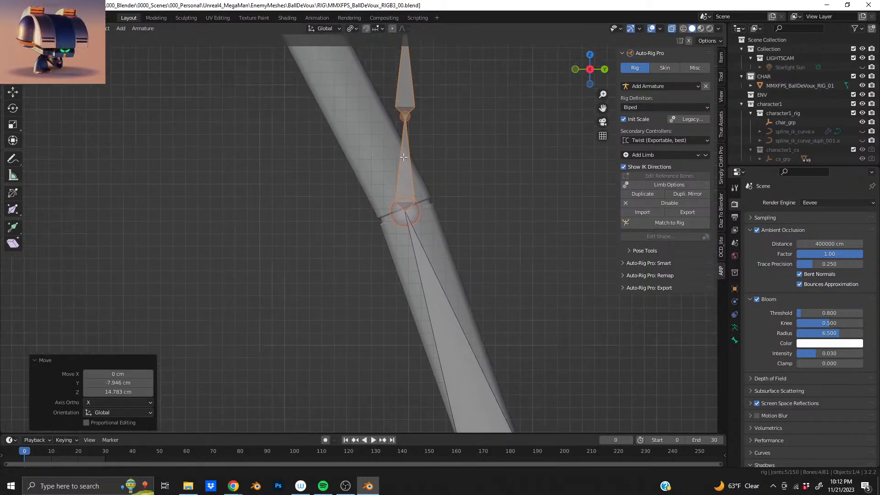
{"action": "scroll", "coordinate": [437, 226], "scroll_direction": "down", "scroll_amount": 4}
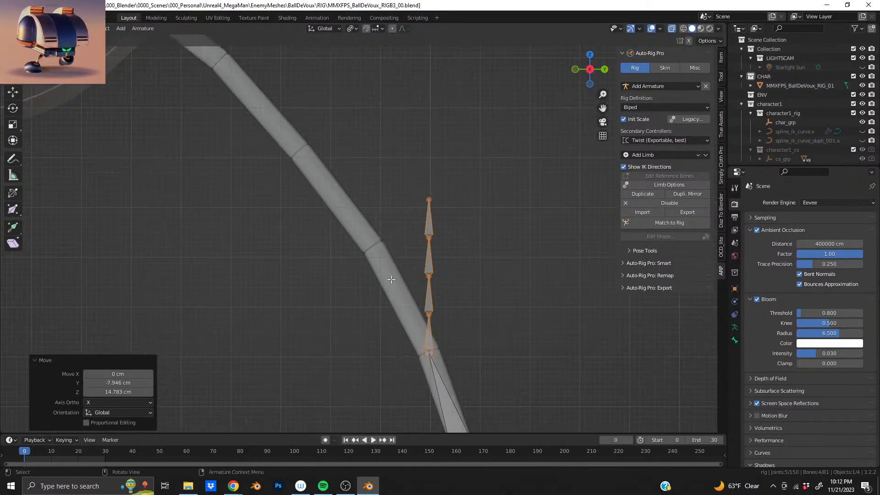
{"action": "left_click_drag", "start_coordinate": [395, 287], "coordinate": [509, 137]}
{"action": "scroll", "coordinate": [482, 147], "scroll_direction": "up", "scroll_amount": 6}
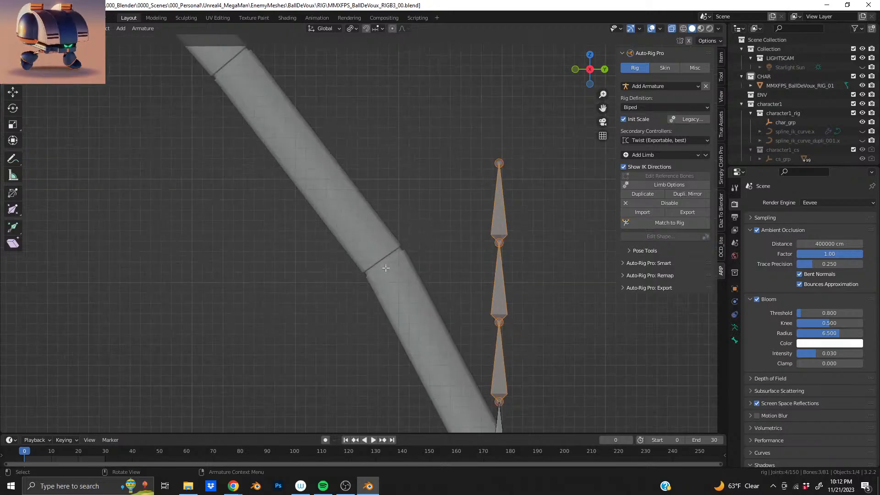
{"action": "key", "text": "g"}
{"action": "left_click_drag", "start_coordinate": [389, 132], "coordinate": [388, 133]}
Move all joints from the twelfth upward about -15.3 cm in Y and 11.8 cm in Z, and centre them on the eleventh leg seam
{"action": "scroll", "coordinate": [367, 193], "scroll_direction": "down", "scroll_amount": 5}
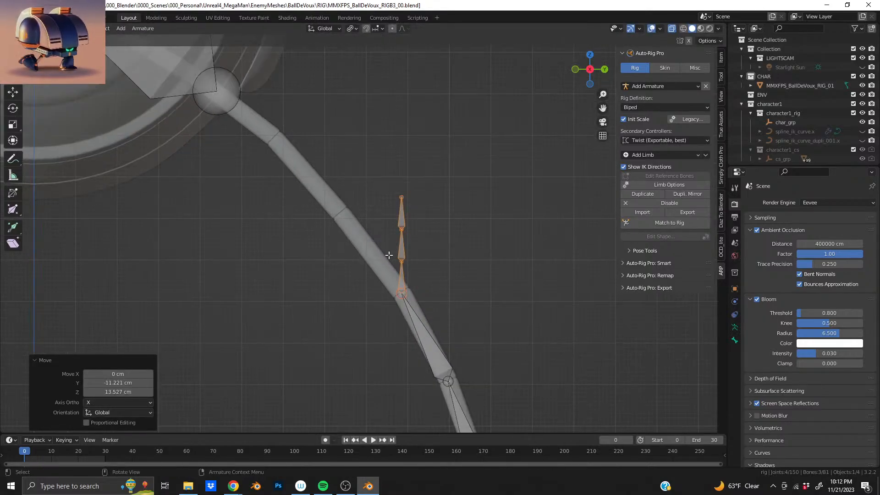
{"action": "left_click_drag", "start_coordinate": [392, 261], "coordinate": [460, 148]}
{"action": "key", "text": "g"}
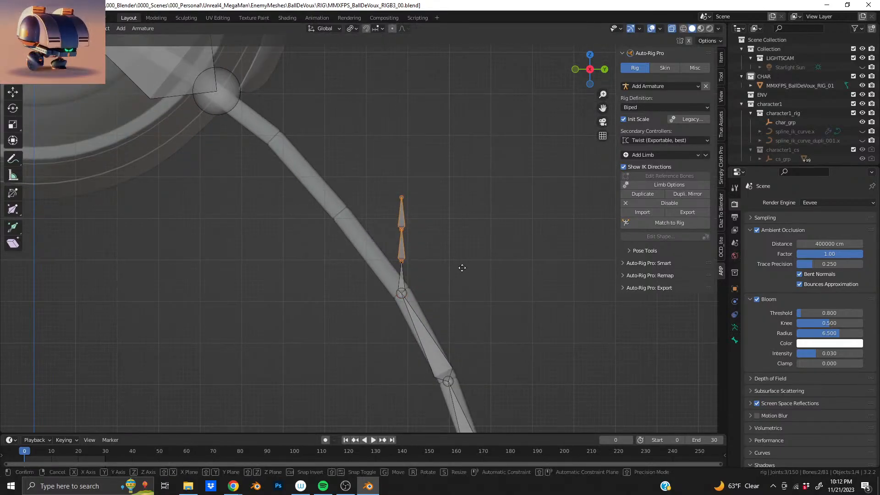
{"action": "left_click", "coordinate": [416, 227]}
{"action": "scroll", "coordinate": [317, 169], "scroll_direction": "up", "scroll_amount": 5}
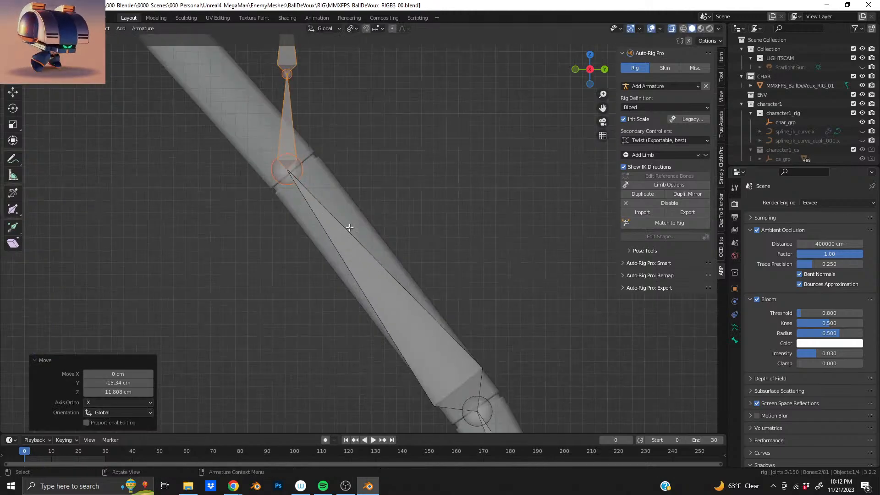
{"action": "scroll", "coordinate": [392, 204], "scroll_direction": "up", "scroll_amount": 3}
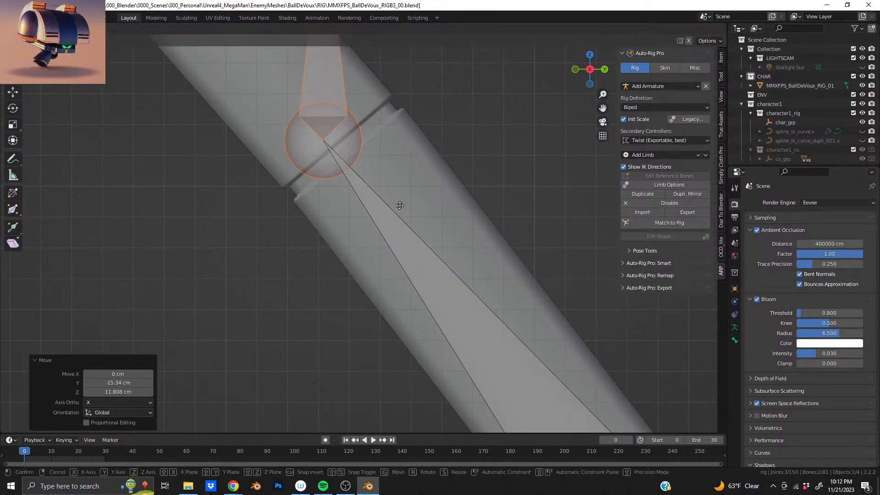
{"action": "key", "text": "g"}
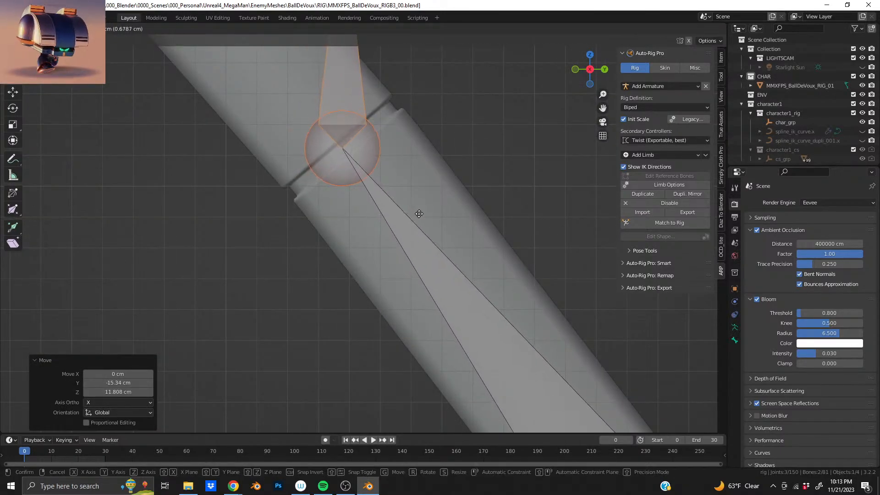
{"action": "left_click", "coordinate": [418, 214]}
{"action": "key", "text": "alt+Tab"}
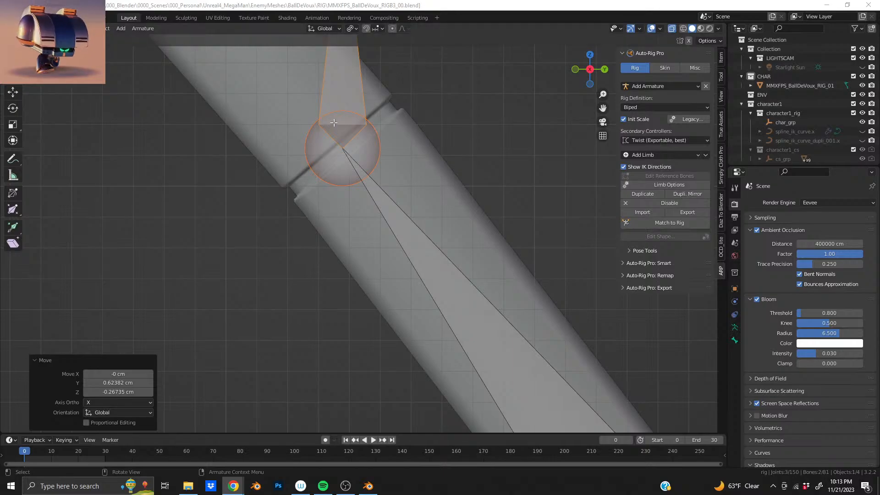
Move all joints from the thirteenth upward about -16.1 cm in Y and 10.6 cm in Z, and centre them on the twelfth leg seam
{"action": "scroll", "coordinate": [334, 123], "scroll_direction": "down", "scroll_amount": 5}
{"action": "middle_click_drag", "start_coordinate": [310, 116], "coordinate": [340, 160]}
{"action": "left_click_drag", "start_coordinate": [367, 173], "coordinate": [422, 280]}
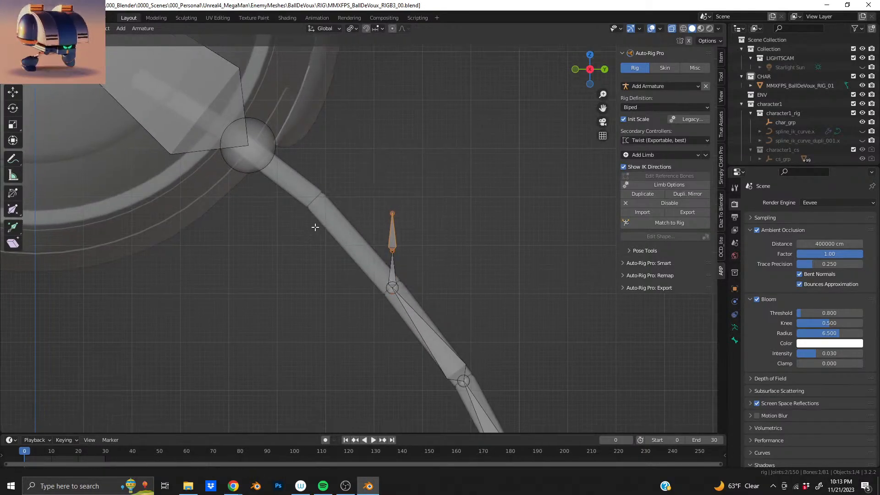
{"action": "scroll", "coordinate": [362, 233], "scroll_direction": "up", "scroll_amount": 1}
{"action": "key", "text": "g"}
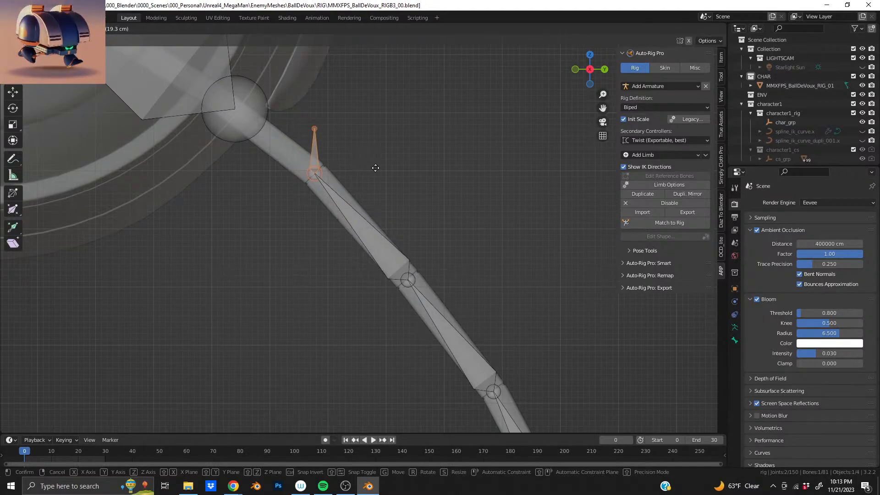
{"action": "left_click", "coordinate": [375, 167]}
{"action": "scroll", "coordinate": [387, 188], "scroll_direction": "up", "scroll_amount": 5}
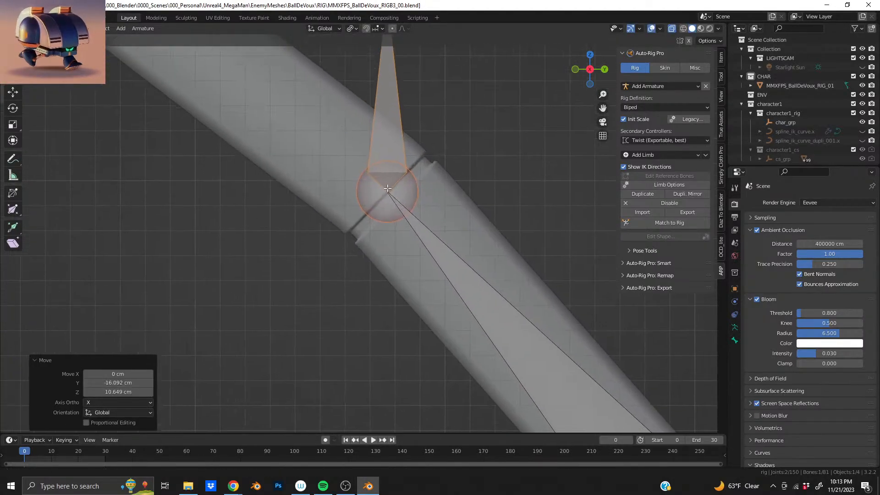
{"action": "key", "text": "g"}
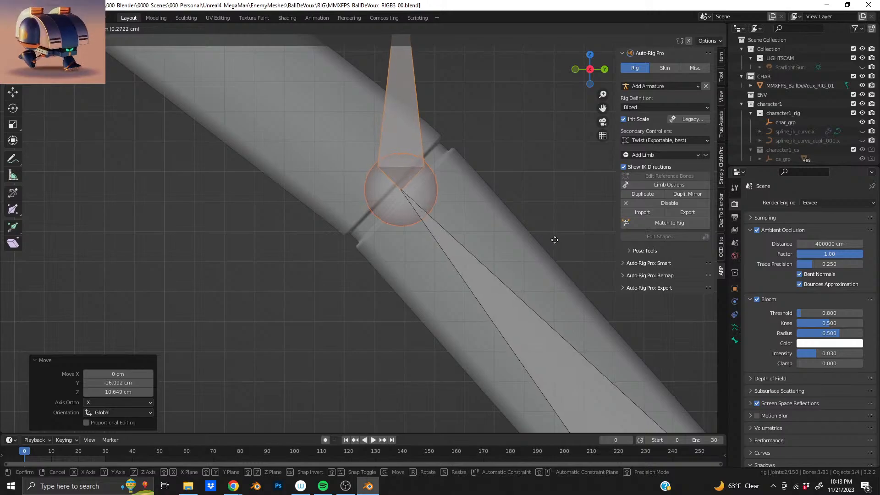
{"action": "left_click", "coordinate": [555, 240]}
Move the chain's end joint about -19.2 cm in Y and 7.3 cm in Z, to the leg's upper end inside the ball
{"action": "scroll", "coordinate": [403, 276], "scroll_direction": "down", "scroll_amount": 4}
{"action": "left_click_drag", "start_coordinate": [353, 187], "coordinate": [449, 247]}
{"action": "middle_click_drag", "start_coordinate": [448, 240], "coordinate": [276, 149]}
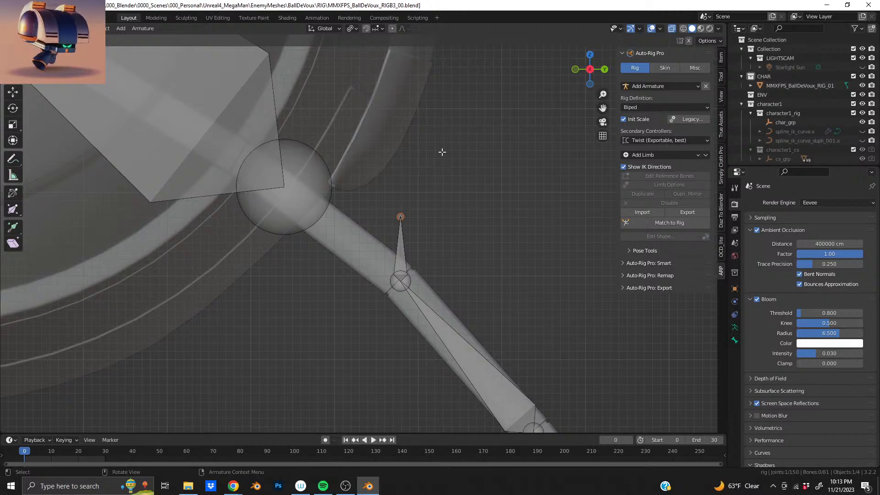
{"action": "key", "text": "g"}
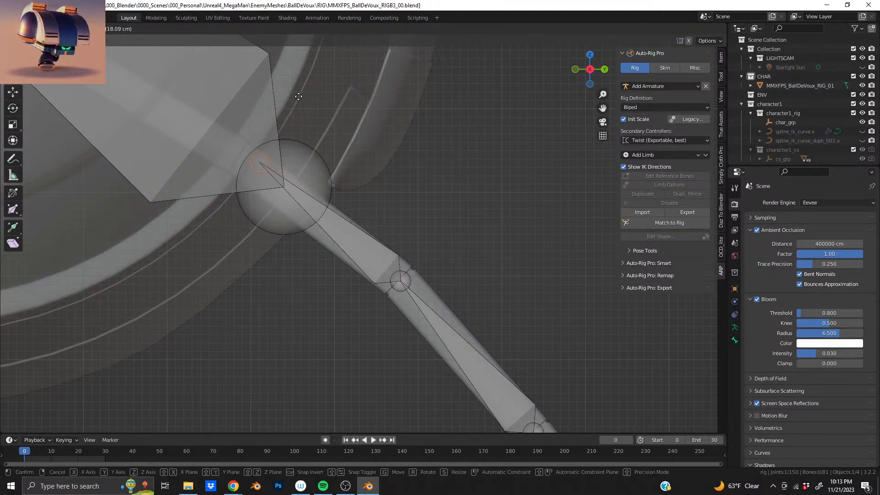
{"action": "left_click", "coordinate": [281, 91]}
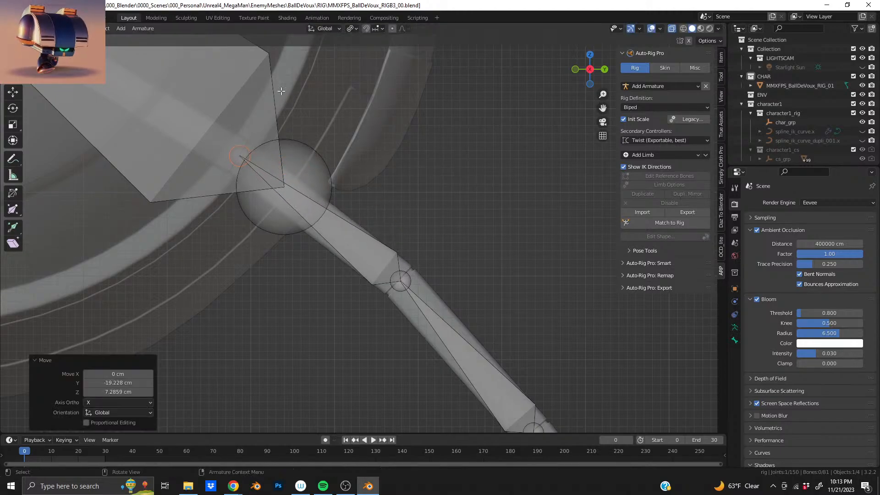
Select the whole linked leg chain and move it about 41.2 cm along X onto the left leg in front view
{"action": "middle_click_drag", "start_coordinate": [284, 186], "coordinate": [298, 198]}
{"action": "scroll", "coordinate": [298, 198], "scroll_direction": "down", "scroll_amount": 10}
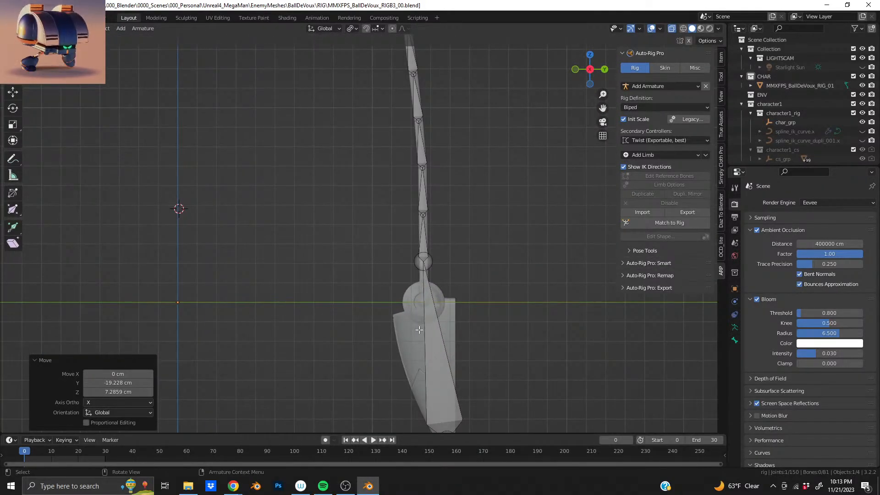
{"action": "middle_click_drag", "start_coordinate": [417, 323], "coordinate": [380, 297]}
{"action": "left_click", "coordinate": [329, 299]}
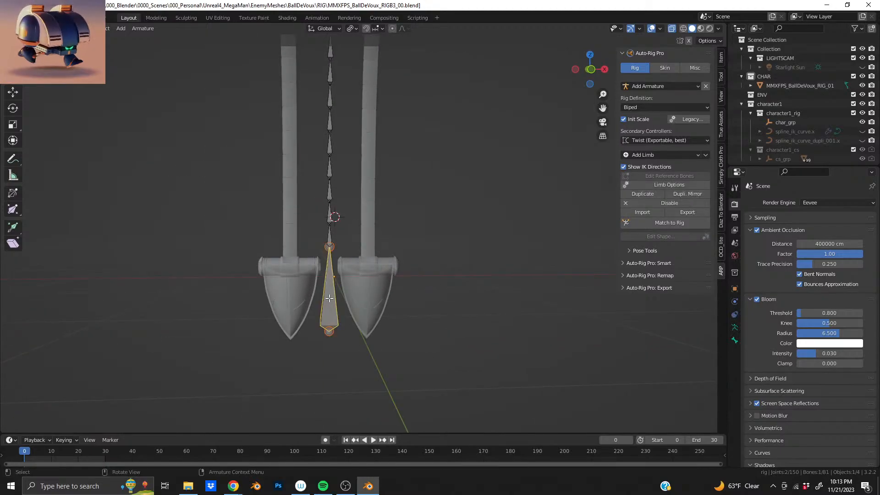
{"action": "key", "text": "l"}
{"action": "key", "text": "KP_1"}
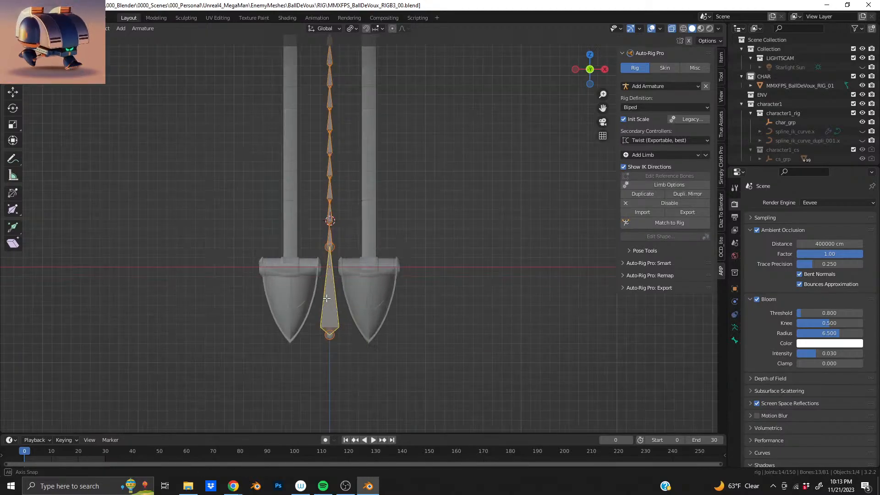
{"action": "key", "text": "g"}
{"action": "key", "text": "x"}
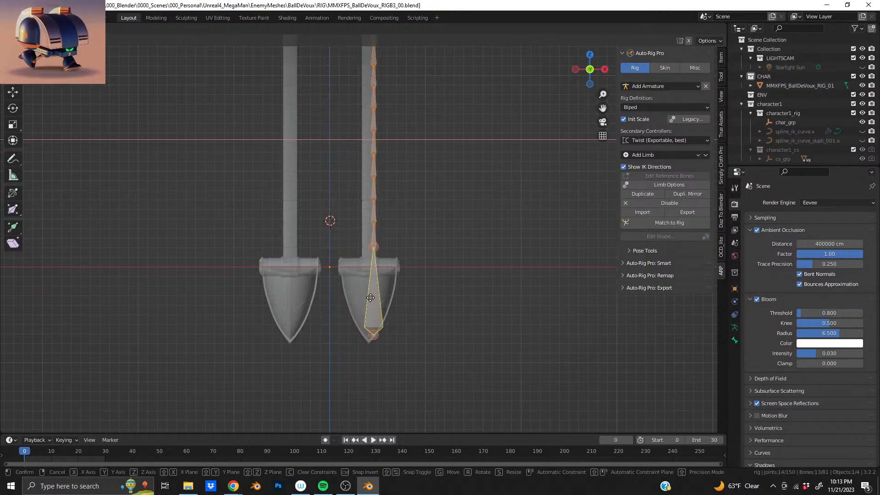
{"action": "left_click", "coordinate": [366, 299]}
Nudge the chain about -0.22 cm along X to centre it in the left leg, and save the file
{"action": "scroll", "coordinate": [374, 184], "scroll_direction": "up", "scroll_amount": 6}
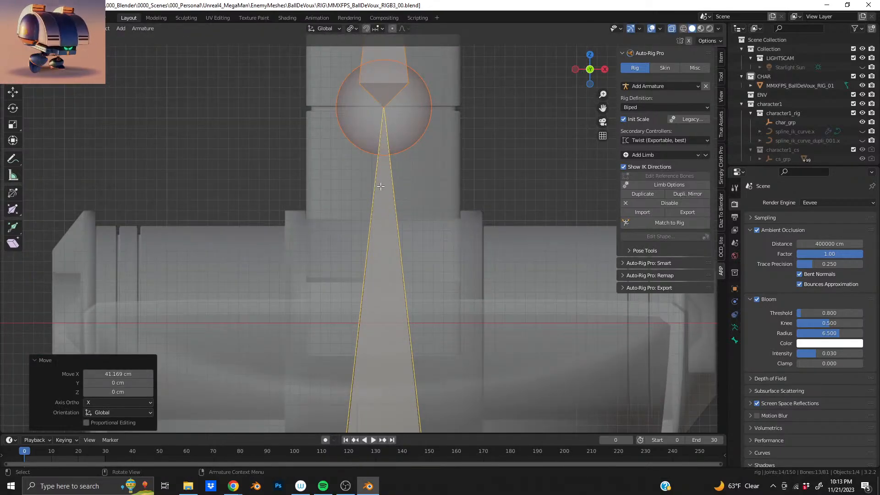
{"action": "key", "text": "g"}
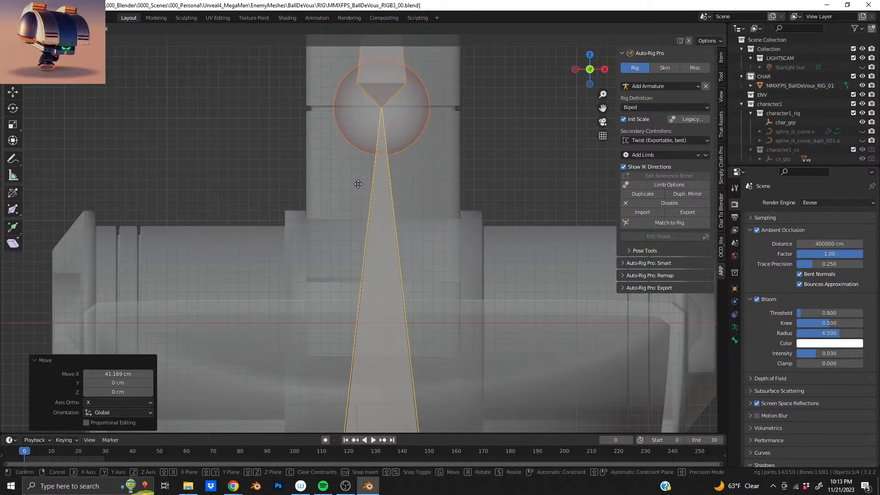
{"action": "left_click", "coordinate": [358, 184]}
{"action": "scroll", "coordinate": [413, 182], "scroll_direction": "down", "scroll_amount": 4}
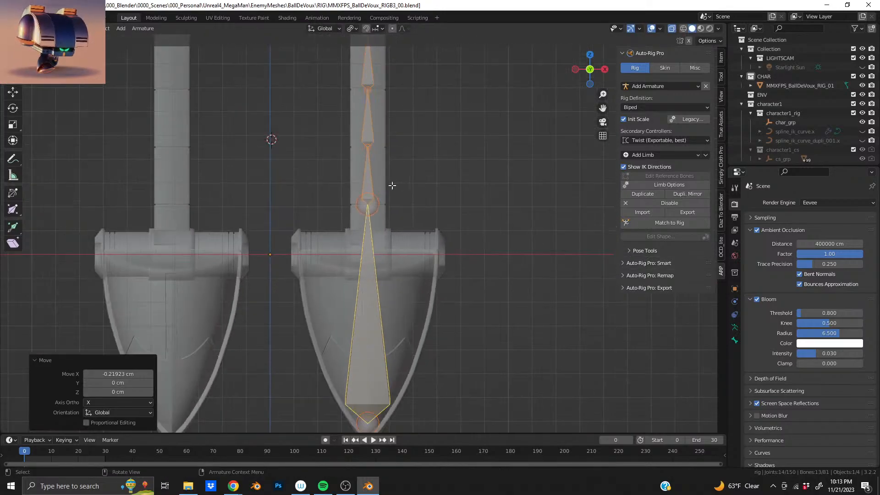
{"action": "scroll", "coordinate": [388, 186], "scroll_direction": "down", "scroll_amount": 3}
{"action": "middle_click_drag", "start_coordinate": [326, 194], "coordinate": [377, 197]}
{"action": "key", "text": "ctrl+s"}
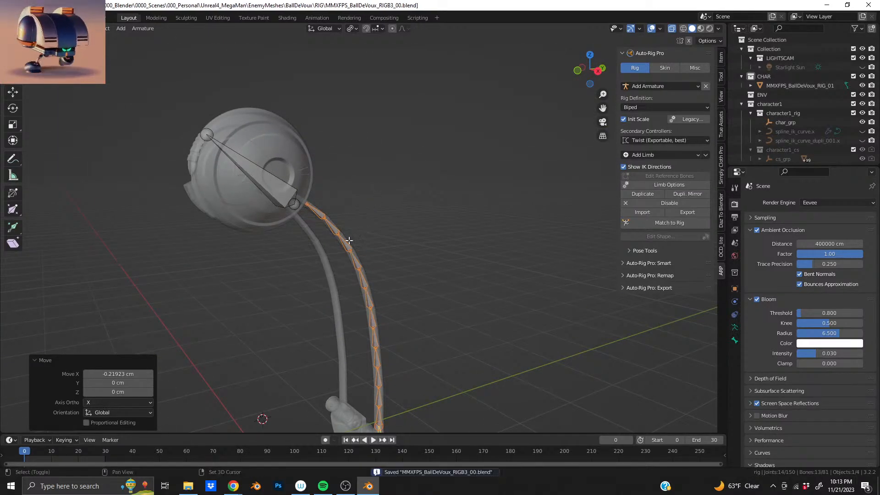
Duplicate the left leg's bone chain as a mirrored copy on the right leg with Dupli. Mirror
{"action": "scroll", "coordinate": [387, 205], "scroll_direction": "up", "scroll_amount": 2}
{"action": "middle_click_drag", "start_coordinate": [351, 242], "coordinate": [438, 217], "text": "shift"}
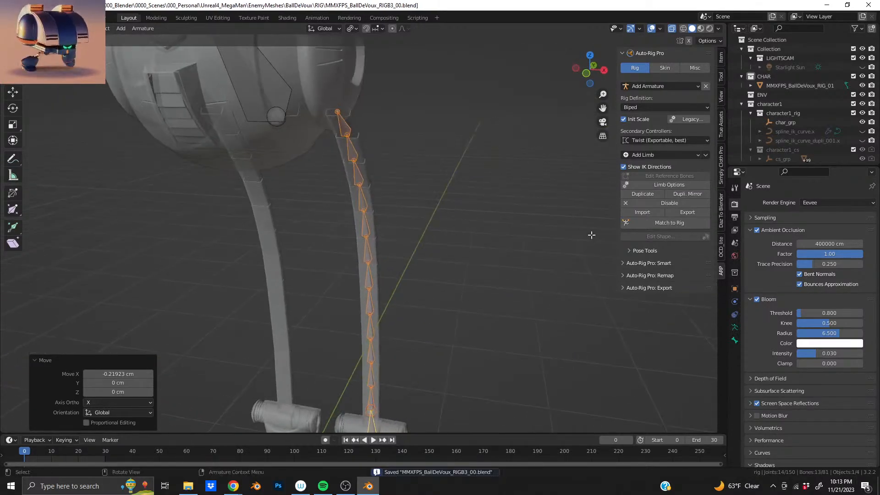
{"action": "left_click", "coordinate": [676, 196]}
{"action": "middle_click_drag", "start_coordinate": [367, 372], "coordinate": [393, 309]}
{"action": "scroll", "coordinate": [413, 234], "scroll_direction": "down", "scroll_amount": 6}
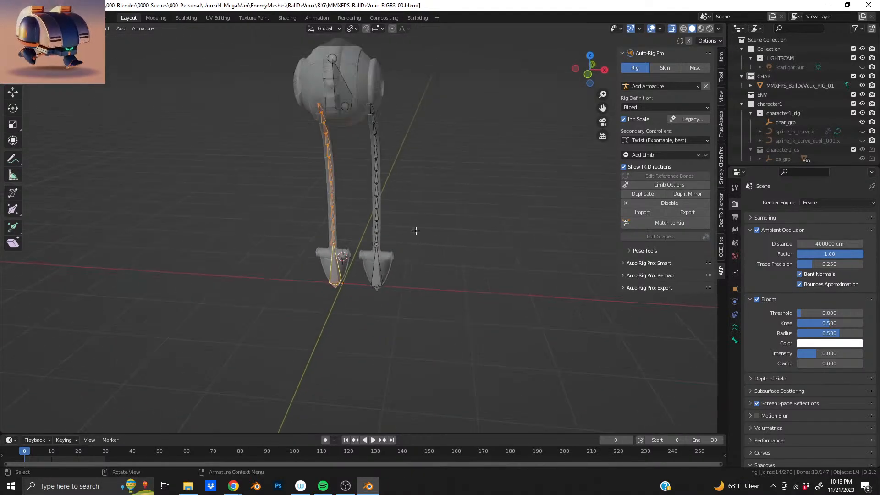
Parent the left leg chain's uppermost bone to the large bone inside the ball body with Keep Offset
{"action": "middle_click_drag", "start_coordinate": [414, 229], "coordinate": [278, 187]}
{"action": "scroll", "coordinate": [407, 218], "scroll_direction": "up", "scroll_amount": 5}
{"action": "middle_click_drag", "start_coordinate": [294, 136], "coordinate": [318, 185], "text": "shift"}
{"action": "scroll", "coordinate": [318, 186], "scroll_direction": "up", "scroll_amount": 5}
{"action": "middle_click_drag", "start_coordinate": [354, 236], "coordinate": [317, 248]}
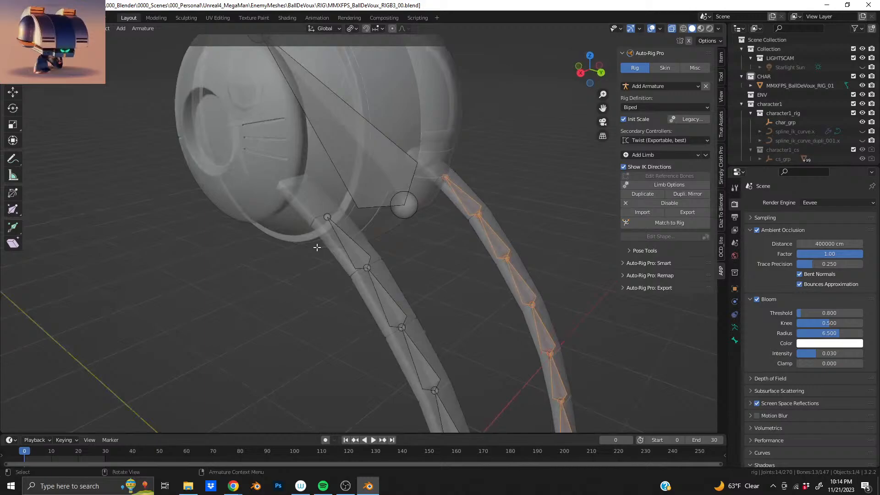
{"action": "left_click", "coordinate": [343, 244]}
{"action": "left_click", "coordinate": [388, 176], "text": "shift"}
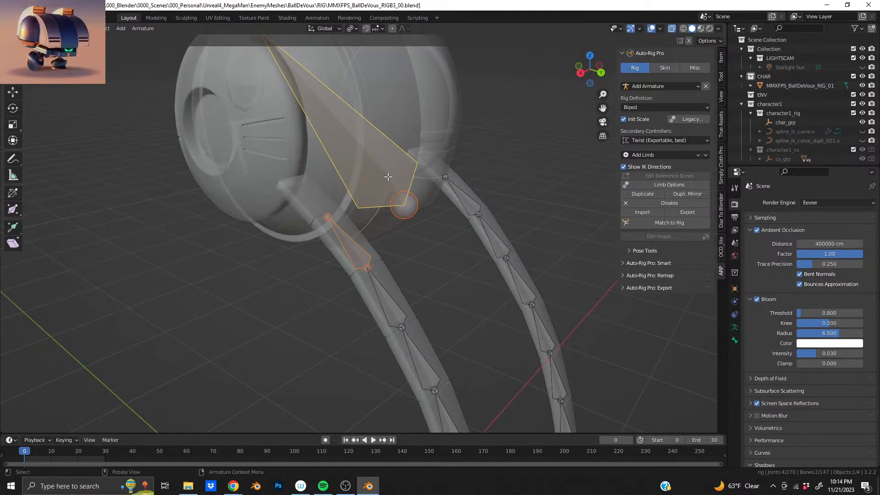
{"action": "key", "text": "ctrl+p"}
{"action": "left_click", "coordinate": [388, 177]}
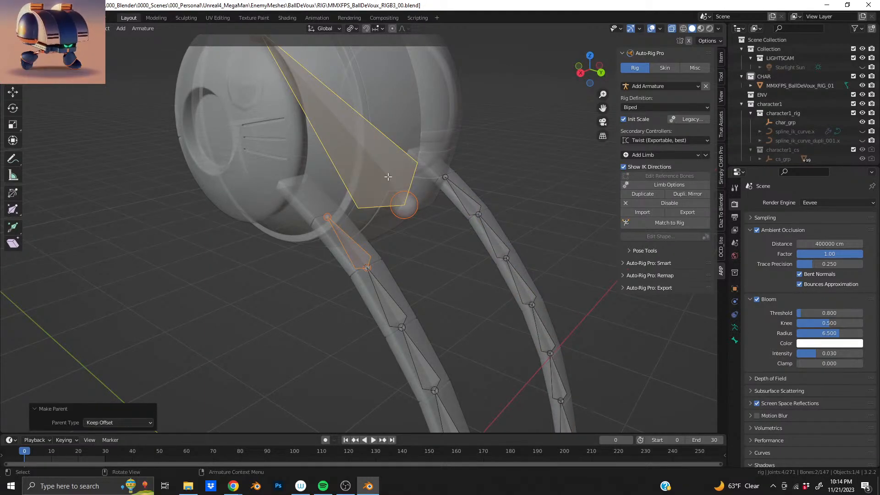
Parent the right leg chain's uppermost bone to the large bone inside the ball body with Keep Offset
{"action": "left_click", "coordinate": [470, 201]}
{"action": "left_click", "coordinate": [364, 159], "text": "shift"}
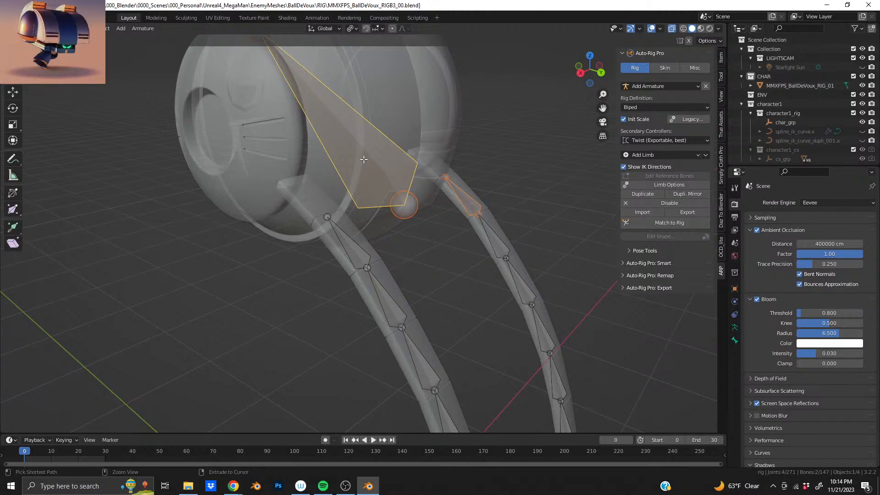
{"action": "key", "text": "ctrl+p"}
{"action": "left_click", "coordinate": [364, 159]}
Generate the control rig from the edited reference bones with Match to Rig
{"action": "middle_click_drag", "start_coordinate": [365, 159], "coordinate": [172, 72]}
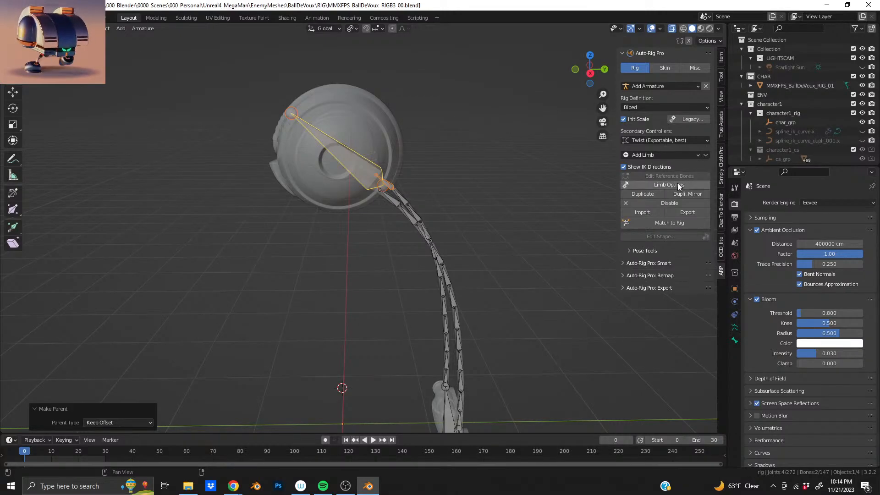
{"action": "left_click", "coordinate": [667, 225]}
{"action": "middle_click_drag", "start_coordinate": [381, 247], "coordinate": [345, 220]}
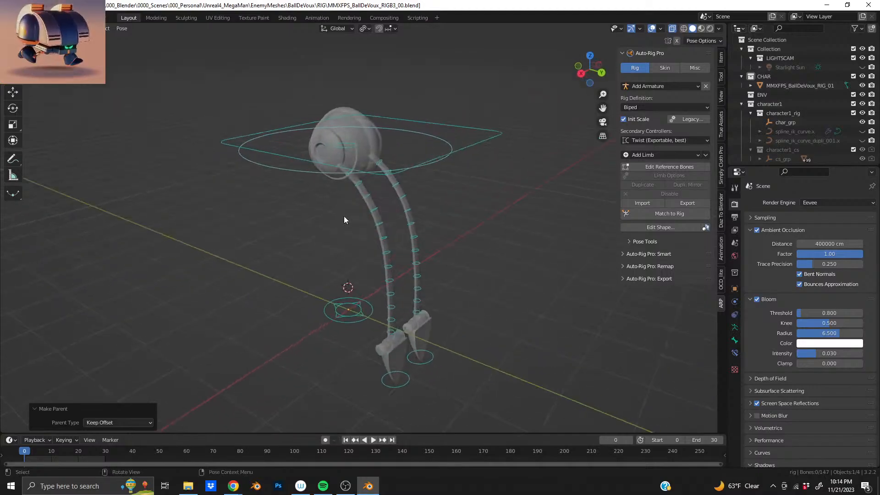
Try moving the large square body controller around to test how the leg controllers follow it
{"action": "left_click", "coordinate": [246, 151]}
{"action": "middle_click_drag", "start_coordinate": [247, 151], "coordinate": [439, 161]}
{"action": "key", "text": "g"}
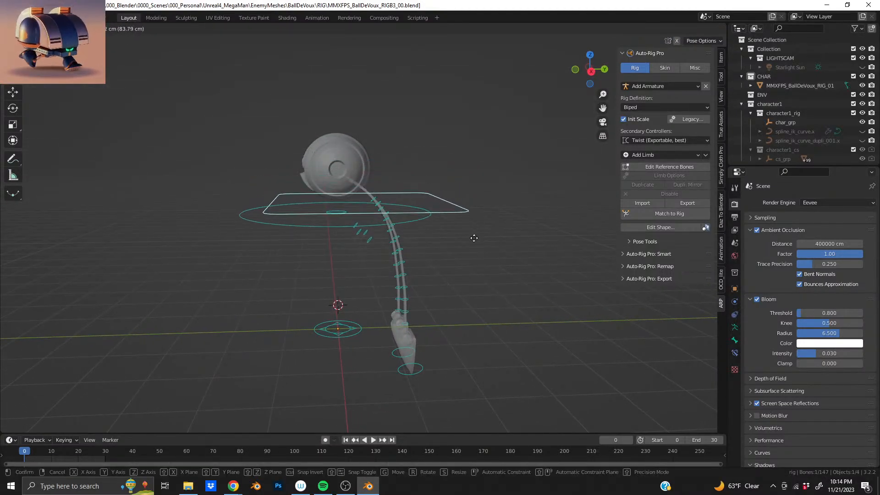
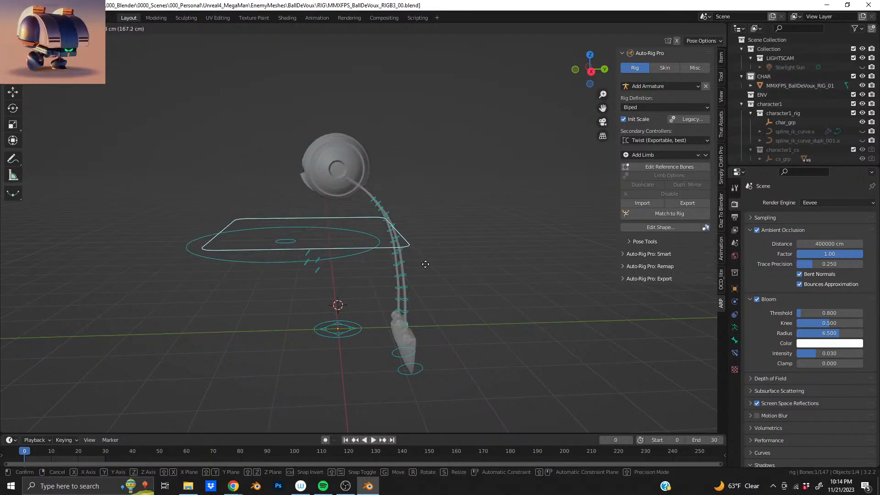
{"action": "left_click", "coordinate": [470, 188]}
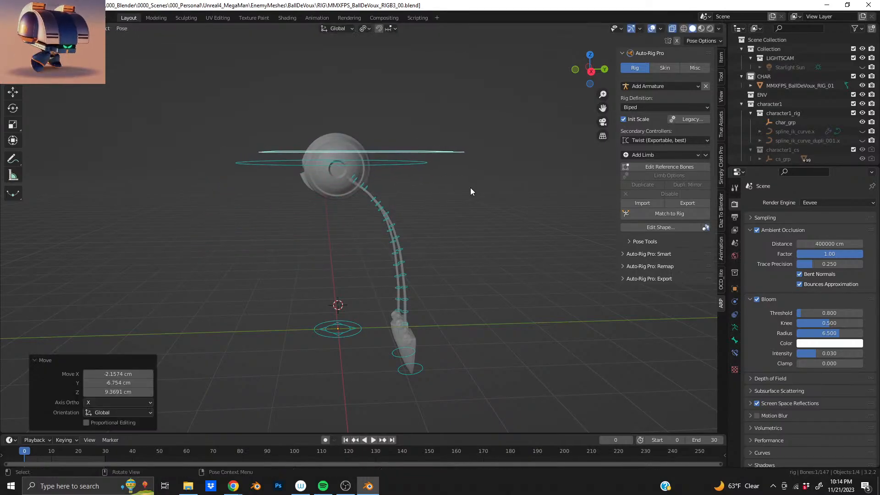
{"action": "middle_click_drag", "start_coordinate": [356, 164], "coordinate": [424, 262]}
{"action": "key", "text": "g"}
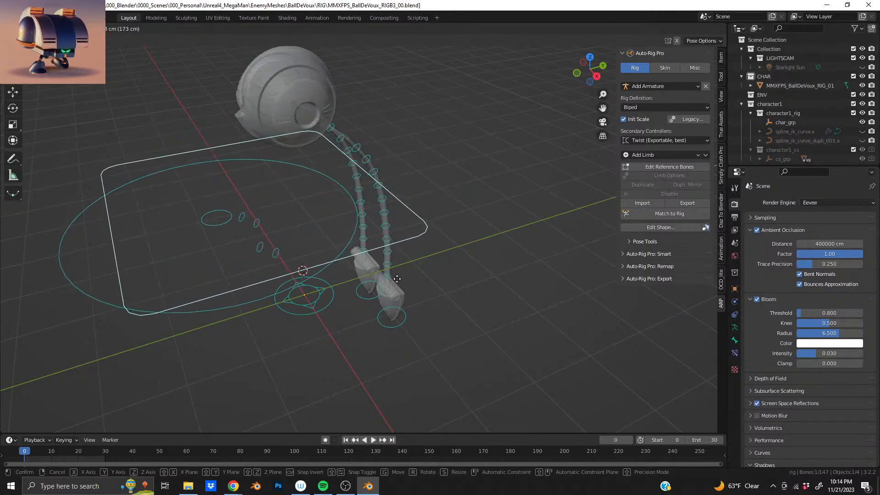
{"action": "left_click", "coordinate": [417, 162]}
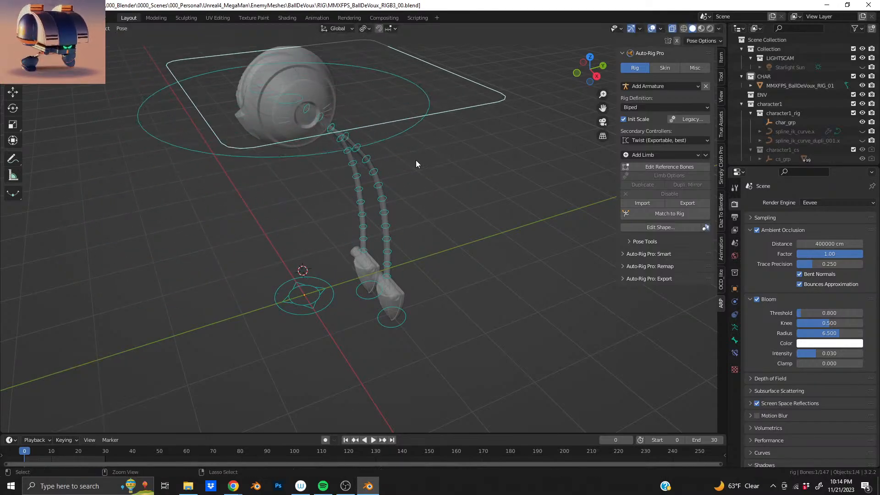
Try moving the small round controller inside the ball body to test what it drives
{"action": "left_click", "coordinate": [288, 102]}
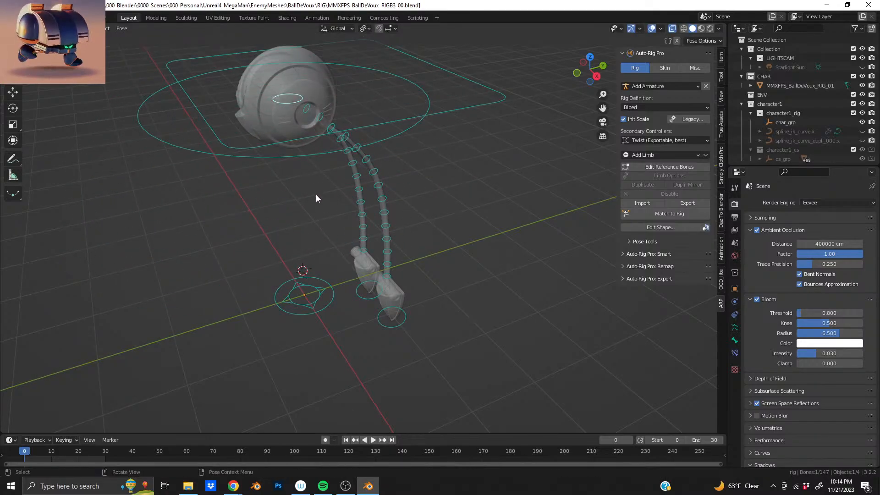
{"action": "key", "text": "g"}
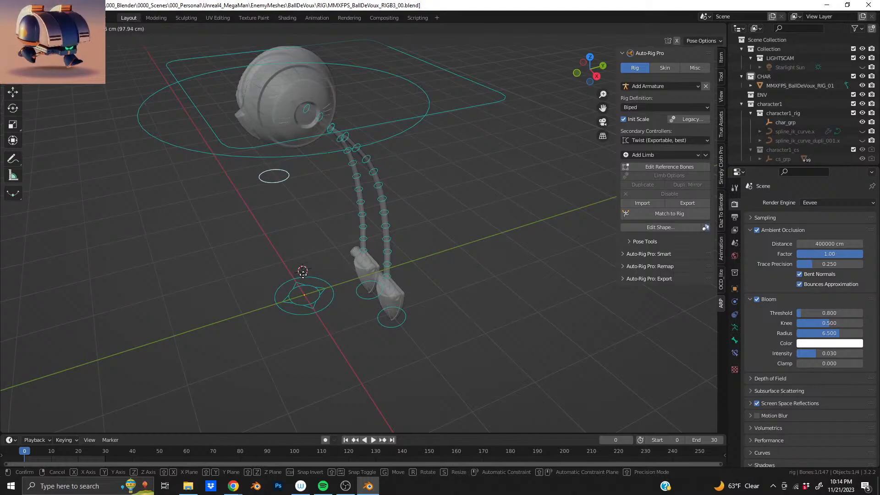
{"action": "left_click", "coordinate": [263, 214]}
{"action": "key", "text": "ctrl+z"}
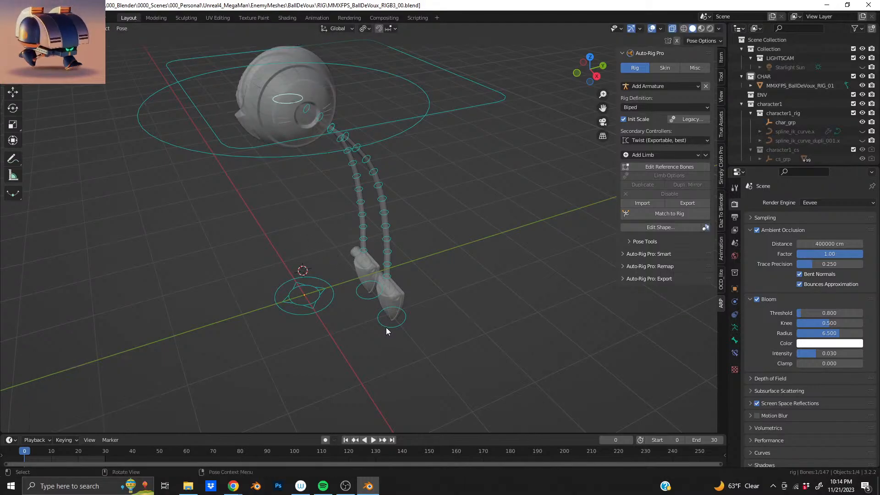
Try moving the circular controller beneath the nearer foot to test how its leg chain follows
{"action": "left_click", "coordinate": [386, 326]}
{"action": "middle_click_drag", "start_coordinate": [386, 325], "coordinate": [370, 254]}
{"action": "key", "text": "g"}
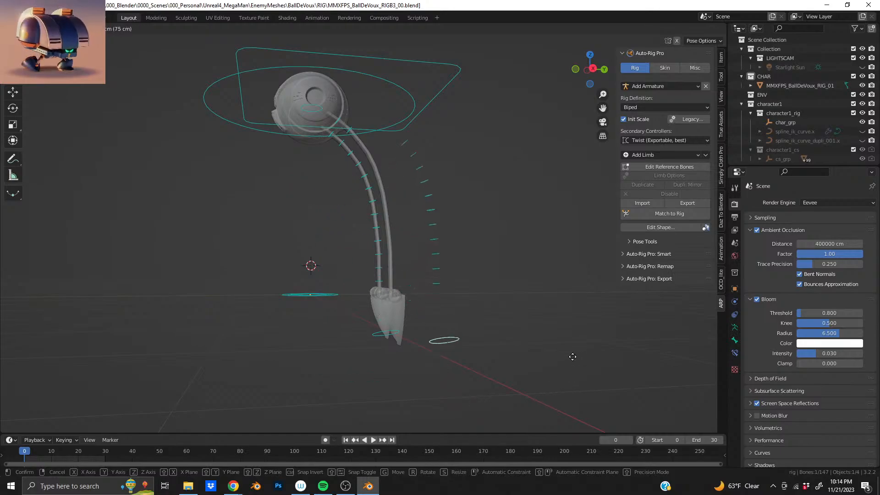
{"action": "left_click", "coordinate": [389, 322]}
{"action": "key", "text": "ctrl+z"}
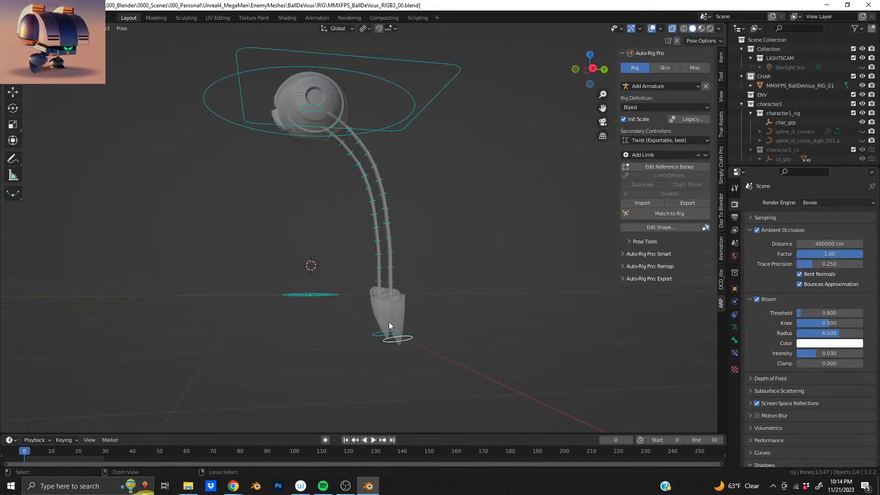
Try moving the three lowest chain controllers above the nearer foot, one at a time
{"action": "mouse_move", "coordinate": [398, 339]}
{"action": "middle_mouse_down"}
{"action": "mouse_move", "coordinate": [403, 360]}
{"action": "mouse_move", "coordinate": [395, 323]}
{"action": "middle_mouse_up"}
{"action": "left_click", "coordinate": [397, 299]}
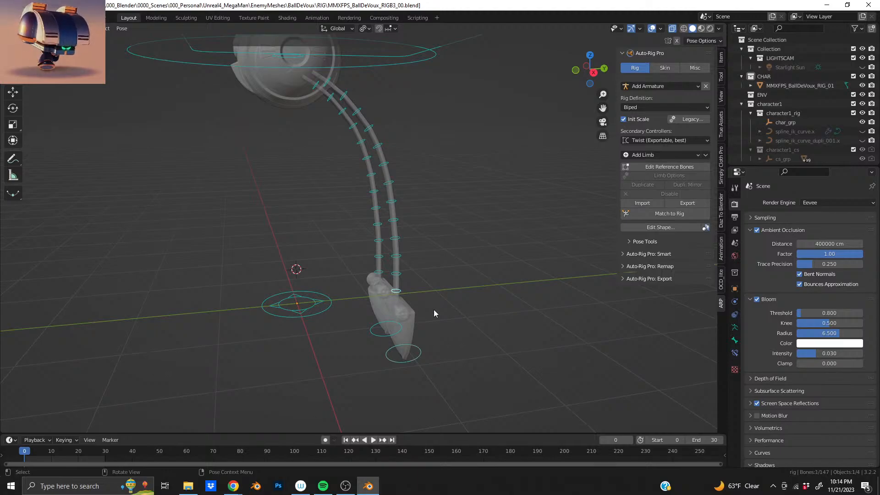
{"action": "key", "text": "g"}
{"action": "left_click", "coordinate": [445, 325]}
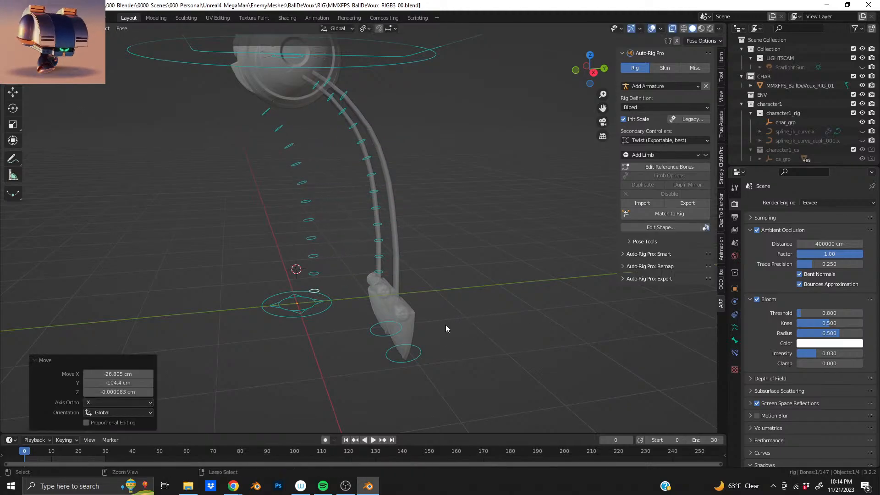
{"action": "key", "text": "ctrl+z"}
{"action": "key", "text": "g"}
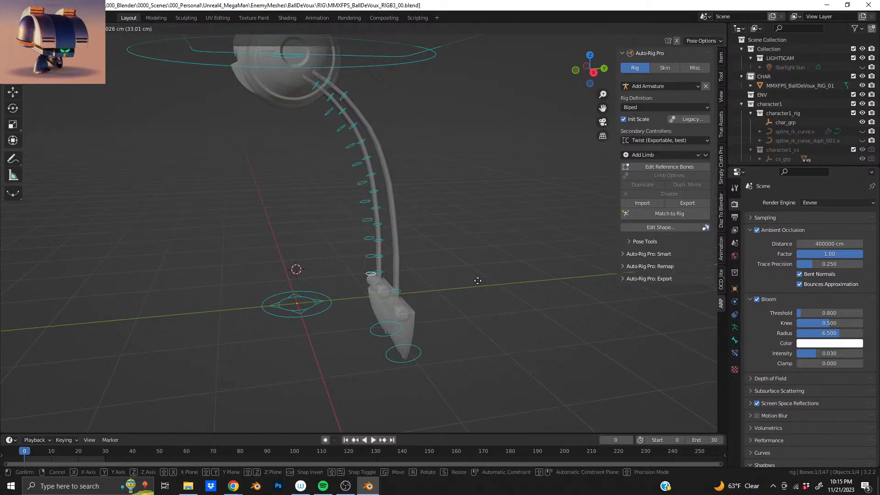
{"action": "left_click", "coordinate": [443, 280]}
{"action": "key", "text": "ctrl+z"}
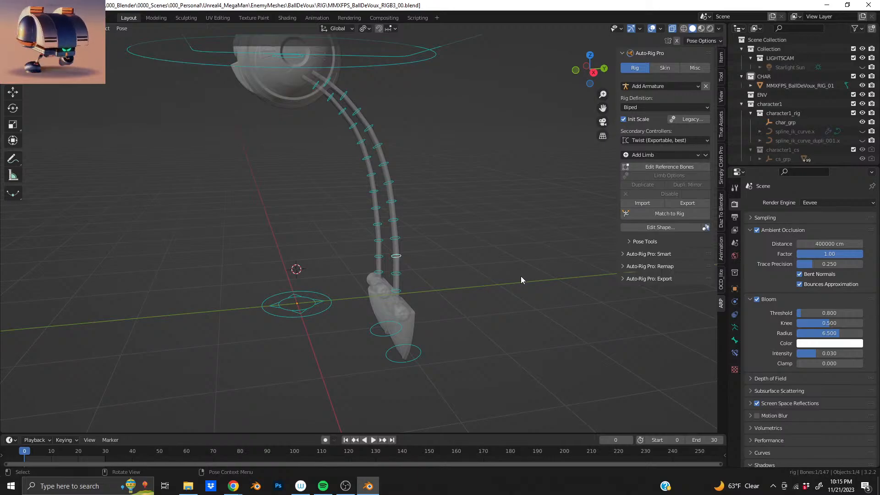
{"action": "key", "text": "g"}
{"action": "left_click", "coordinate": [467, 272]}
{"action": "key", "text": "ctrl+z"}
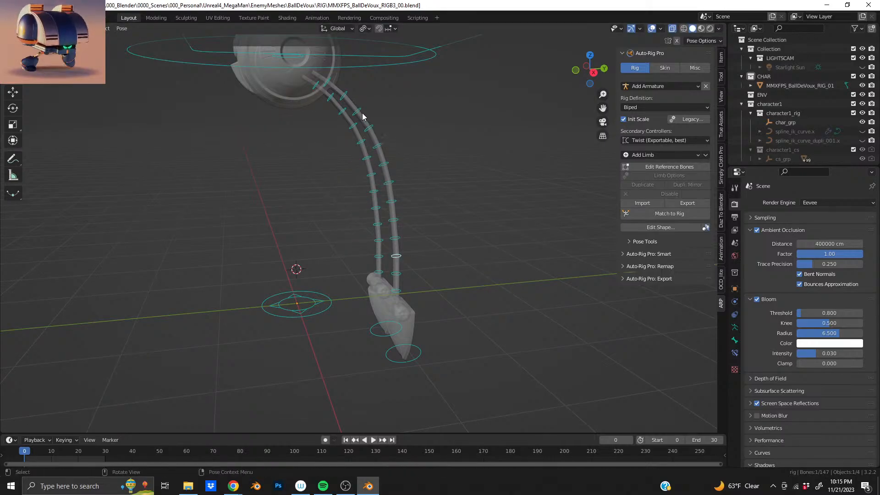
Try rotating one of the upper chain controllers on the leg just below the ball body
{"action": "key", "text": "s"}
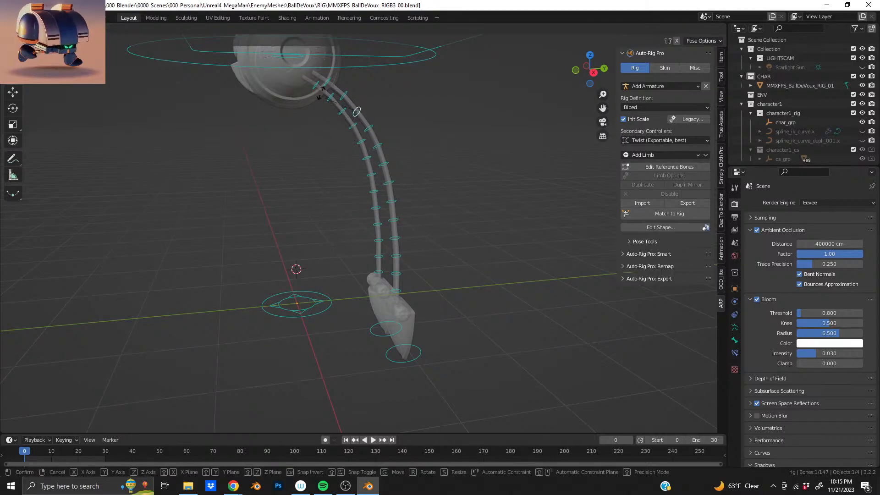
{"action": "left_click", "coordinate": [410, 85]}
{"action": "key", "text": "ctrl+z"}
Try moving the large circular controller around the ball body to see how the leg controllers respond
{"action": "middle_click_drag", "start_coordinate": [368, 133], "coordinate": [324, 203], "text": "shift"}
{"action": "key", "text": "g"}
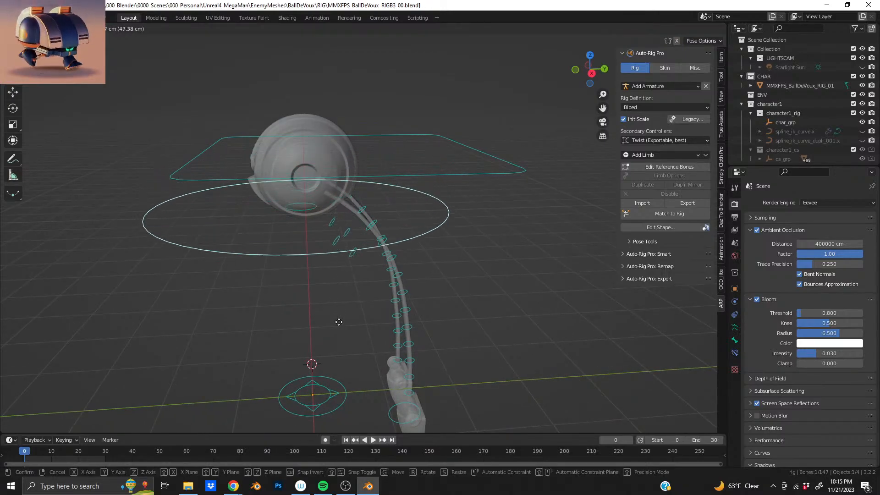
{"action": "left_click", "coordinate": [342, 337]}
{"action": "key", "text": "ctrl+z"}
Reopen the reference bones to examine the leg chains' upper ends and regenerate the rig with Match to Rig
{"action": "middle_click_drag", "start_coordinate": [340, 332], "coordinate": [330, 275]}
{"action": "left_click", "coordinate": [665, 167]}
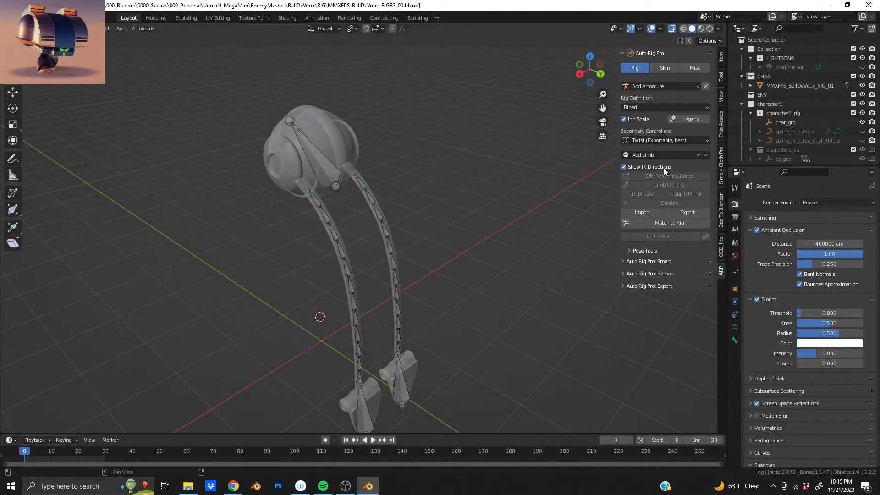
{"action": "middle_click_drag", "start_coordinate": [357, 197], "coordinate": [383, 214], "text": "shift"}
{"action": "scroll", "coordinate": [419, 203], "scroll_direction": "up", "scroll_amount": 3}
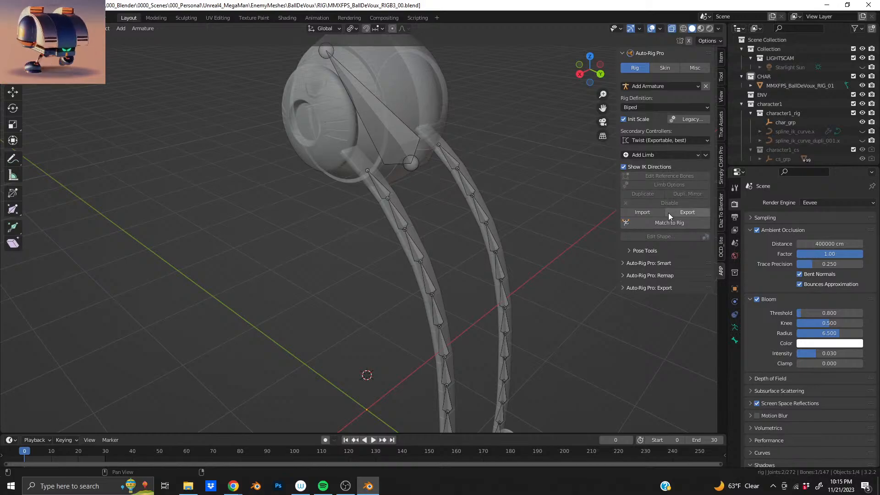
{"action": "left_click", "coordinate": [670, 227]}
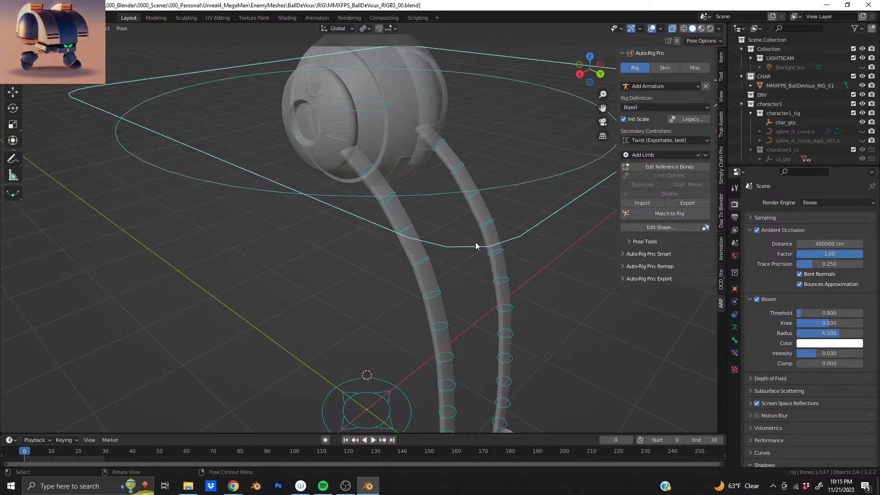
Try a small move of the large square body controller on the regenerated rig
{"action": "key", "text": "g"}
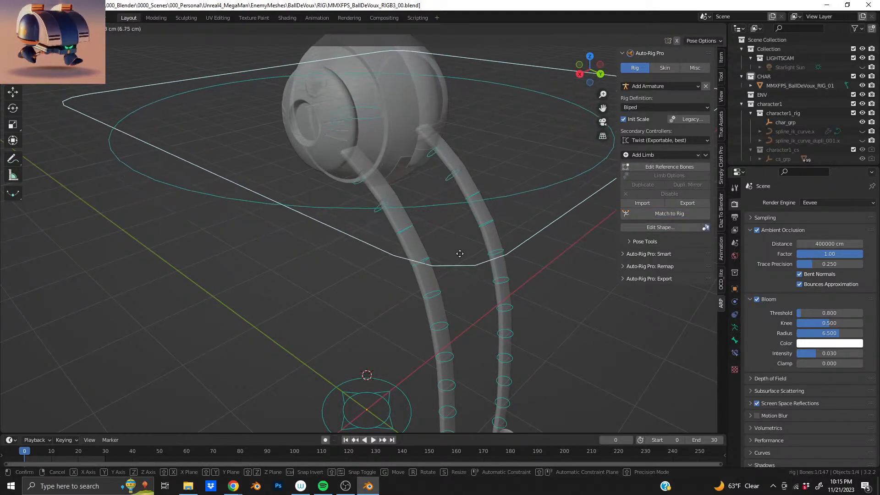
{"action": "left_click", "coordinate": [463, 246]}
{"action": "middle_click_drag", "start_coordinate": [463, 246], "coordinate": [361, 176]}
Try moving the uppermost chain controllers of the nearer leg individually to test the attachment at the body
{"action": "left_click", "coordinate": [362, 177]}
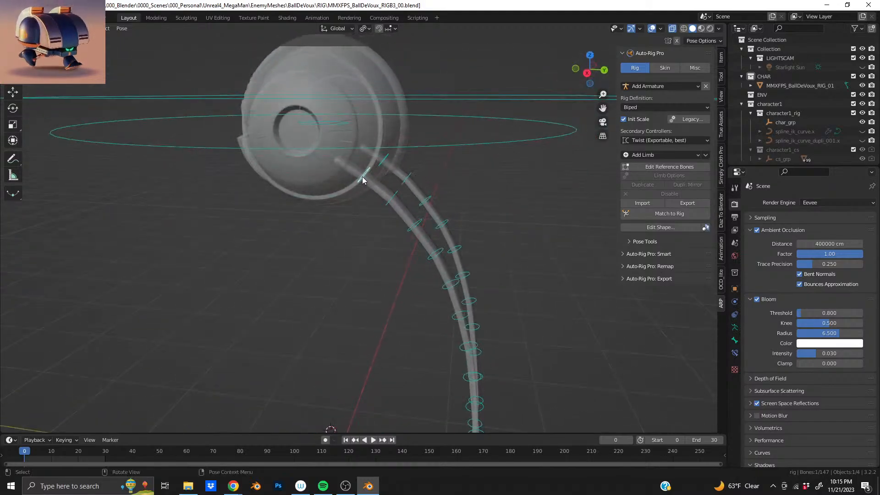
{"action": "left_click", "coordinate": [388, 201]}
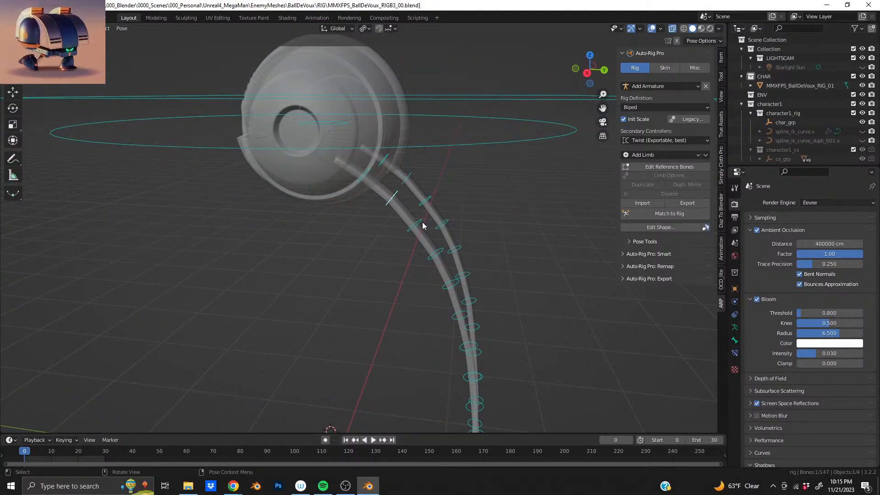
{"action": "key", "text": "g"}
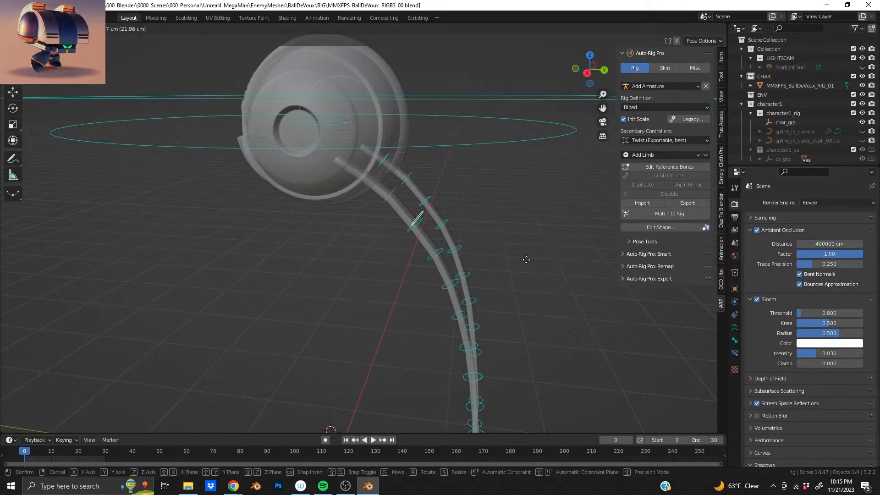
{"action": "key", "text": "Escape"}
{"action": "middle_click_drag", "start_coordinate": [366, 177], "coordinate": [393, 226]}
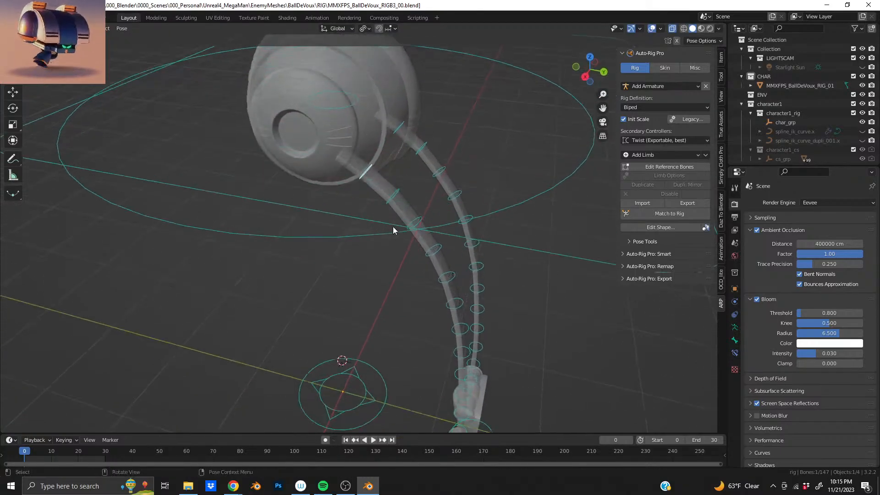
{"action": "key", "text": "g"}
{"action": "left_click", "coordinate": [420, 259]}
{"action": "key", "text": "ctrl+z"}
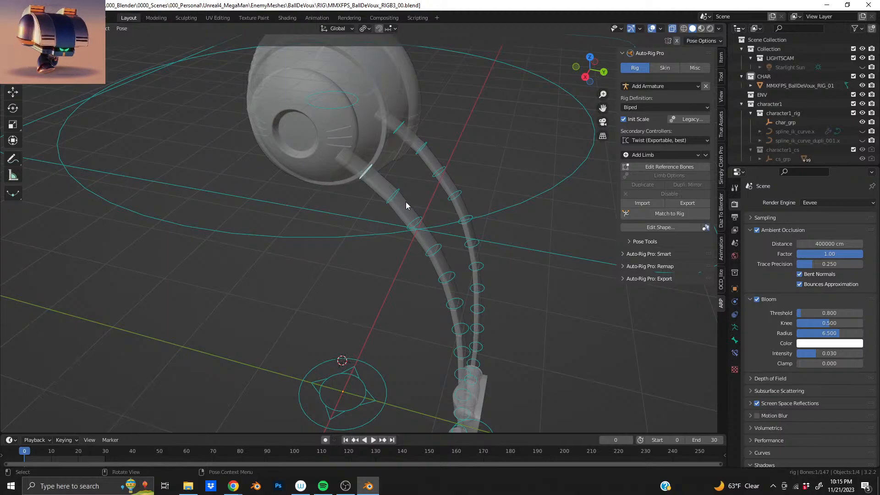
{"action": "key", "text": "g"}
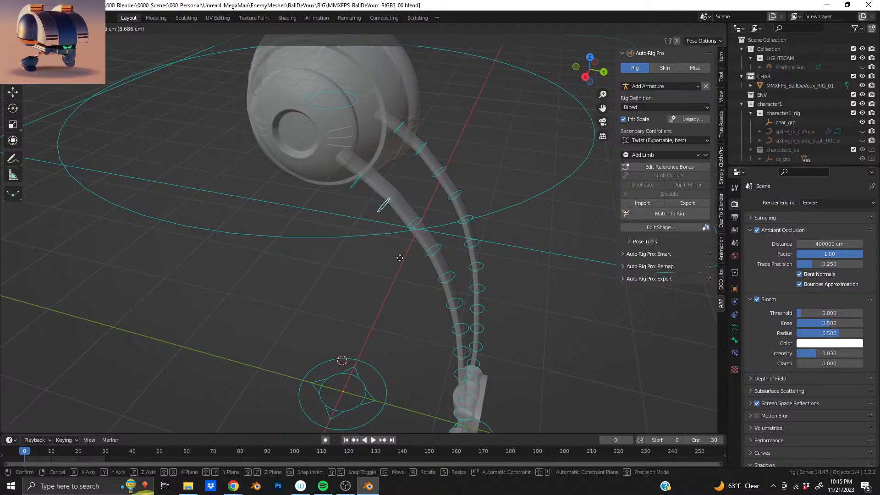
{"action": "left_click", "coordinate": [402, 255]}
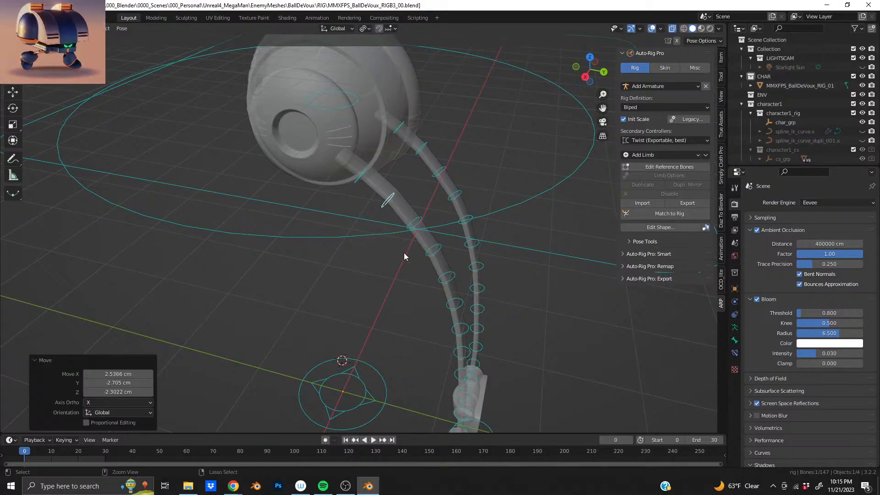
{"action": "key", "text": "ctrl+z"}
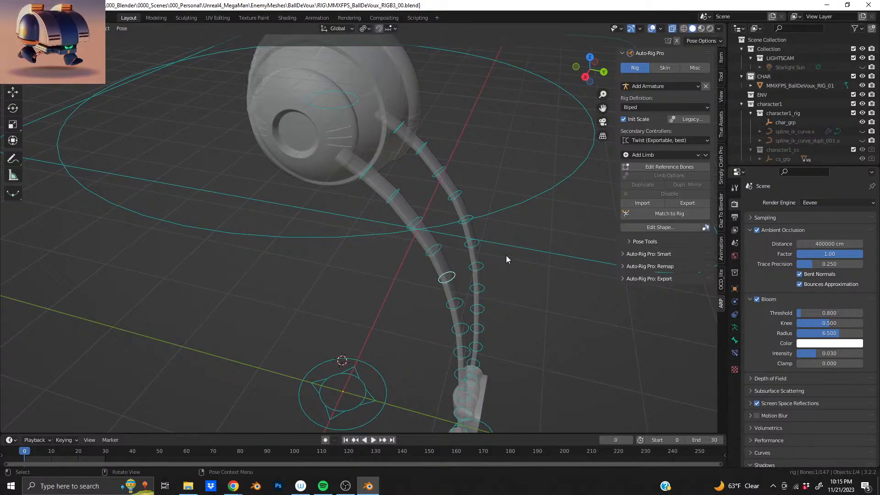
Try rotating chain controllers midway down the nearer leg to test how the rest of the chain follows
{"action": "key", "text": "s"}
{"action": "left_click", "coordinate": [481, 235]}
{"action": "key", "text": "ctrl+z"}
{"action": "middle_click_drag", "start_coordinate": [461, 314], "coordinate": [451, 229]}
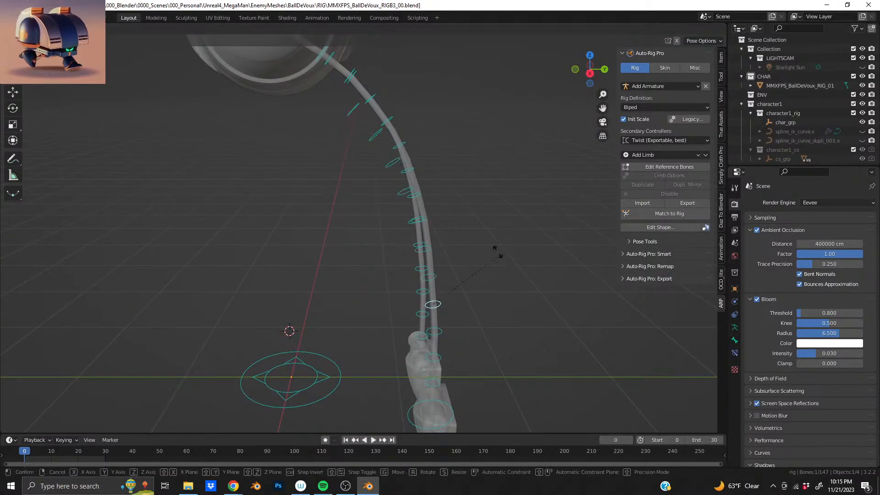
Try moving and rotating the nearer foot's circular controller
{"action": "middle_click_drag", "start_coordinate": [439, 353], "coordinate": [429, 195], "text": "shift"}
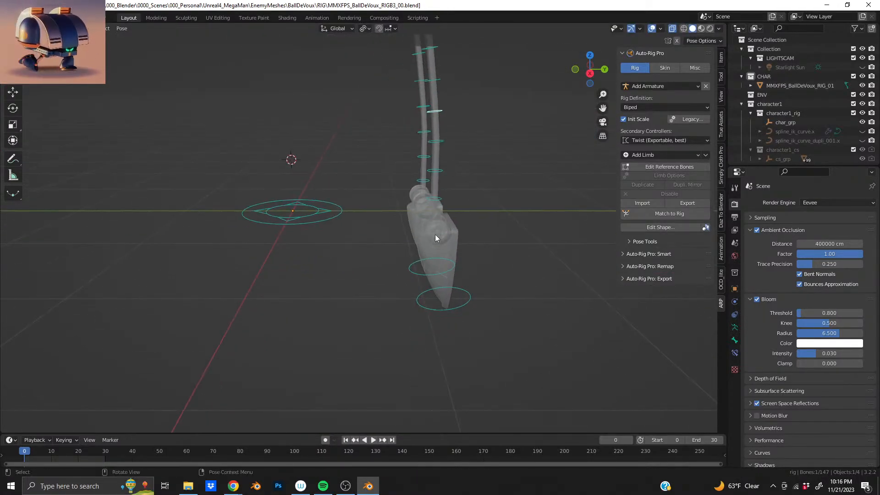
{"action": "left_click", "coordinate": [439, 269]}
{"action": "left_click", "coordinate": [468, 304]}
{"action": "key", "text": "g"}
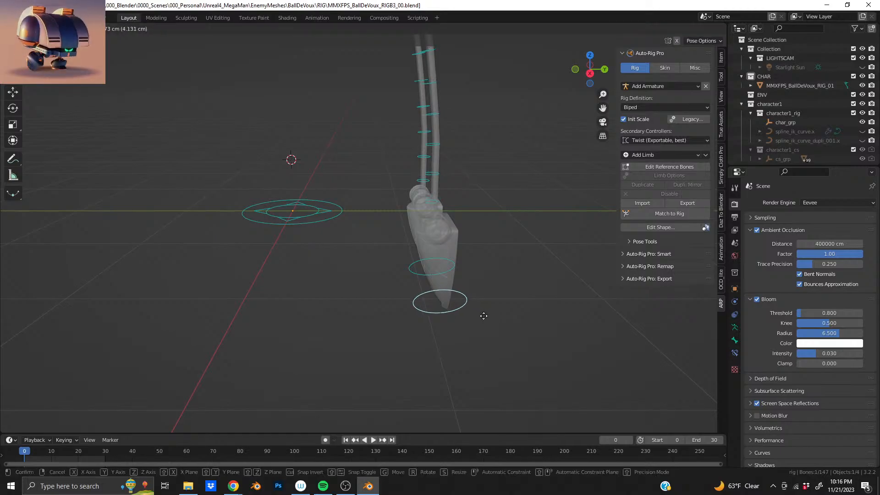
{"action": "left_click", "coordinate": [418, 305]}
{"action": "key", "text": "ctrl+z"}
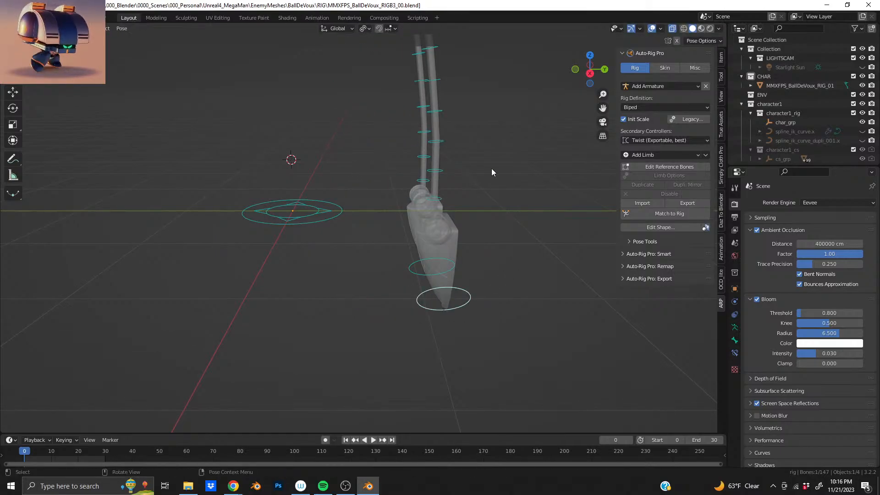
{"action": "key", "text": "r"}
{"action": "key", "text": "Escape"}
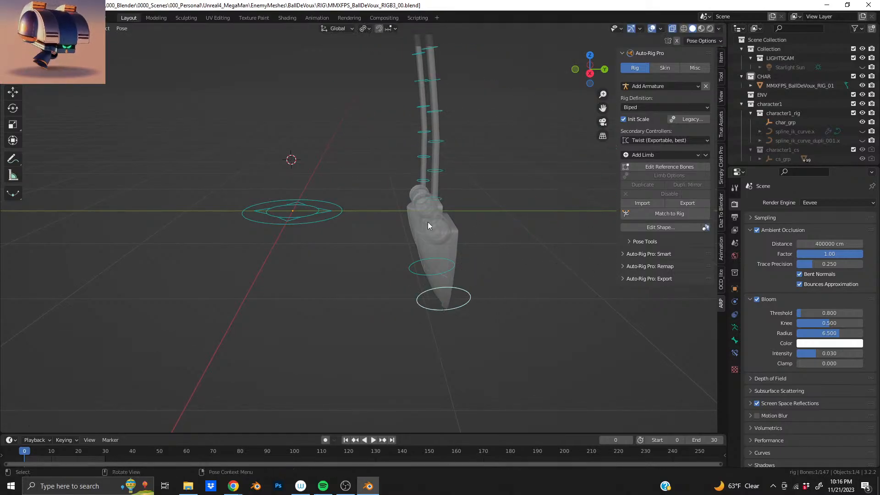
Try rotating the chain controller halfway down the leg by 55° and, from its rest pose, by -71.7°
{"action": "middle_click_drag", "start_coordinate": [428, 222], "coordinate": [414, 197]}
{"action": "left_click", "coordinate": [393, 198]}
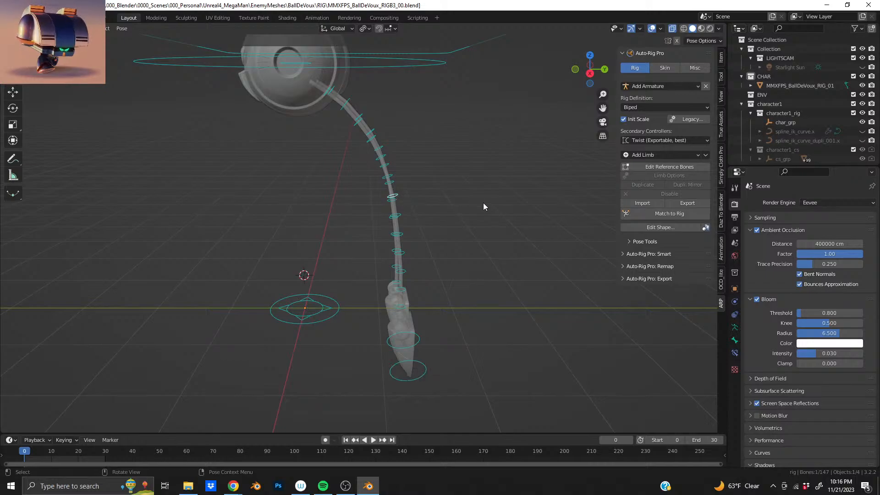
{"action": "key", "text": "r"}
{"action": "left_click", "coordinate": [433, 301]}
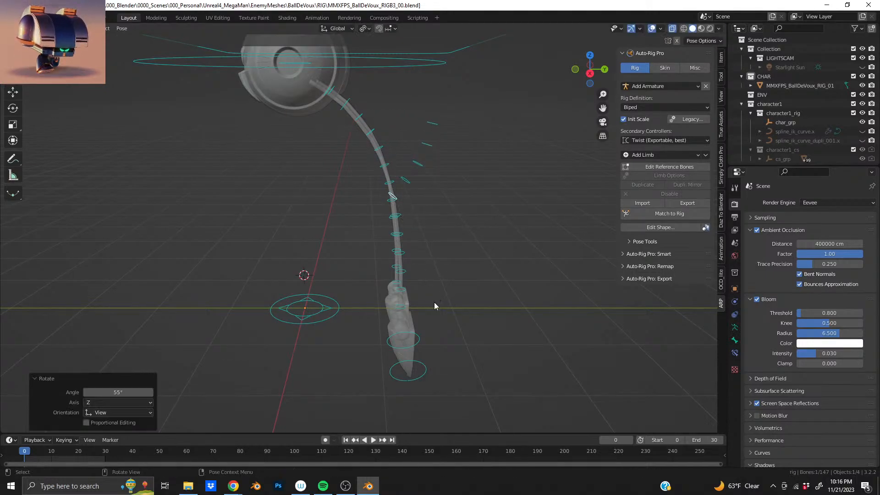
{"action": "key", "text": "ctrl+z"}
{"action": "key", "text": "r"}
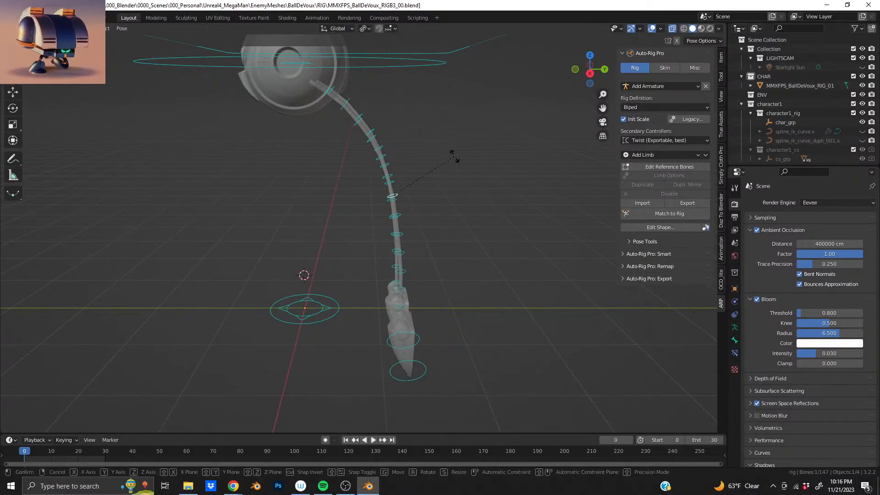
{"action": "left_click", "coordinate": [379, 139]}
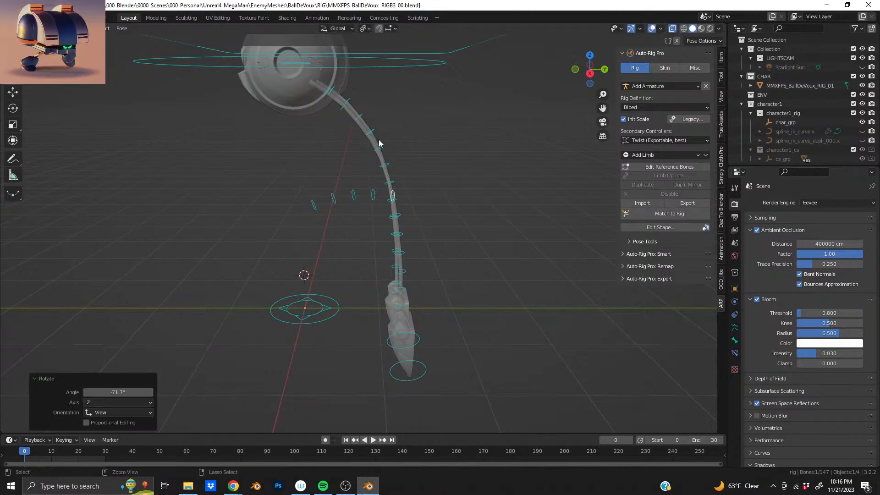
{"action": "middle_click_drag", "start_coordinate": [379, 142], "coordinate": [430, 161]}
{"action": "key", "text": "ctrl+z"}
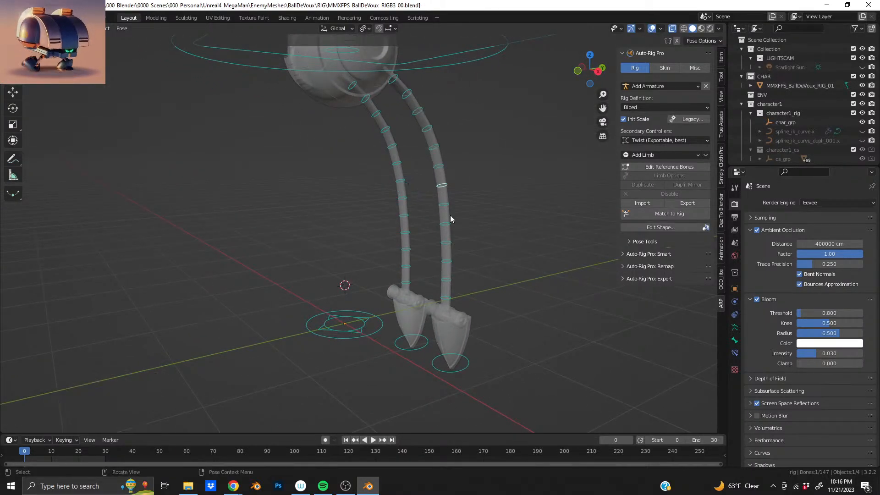
Enable Auto IK in the pose options and try moving the nearer foot's circular controller with it
{"action": "left_click", "coordinate": [468, 365]}
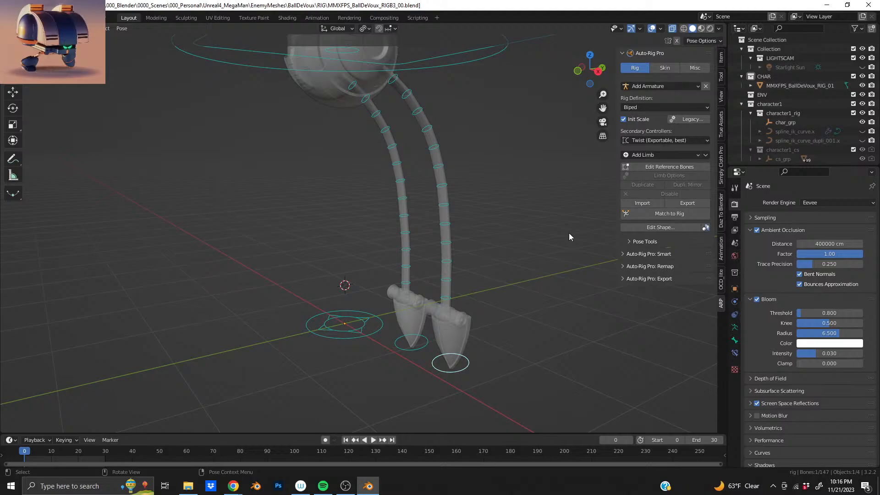
{"action": "left_click", "coordinate": [722, 83]}
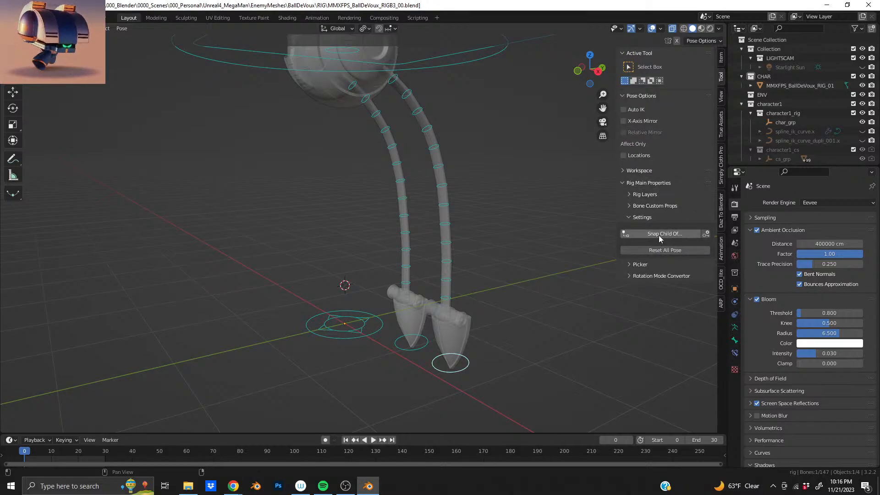
{"action": "left_click", "coordinate": [654, 206]}
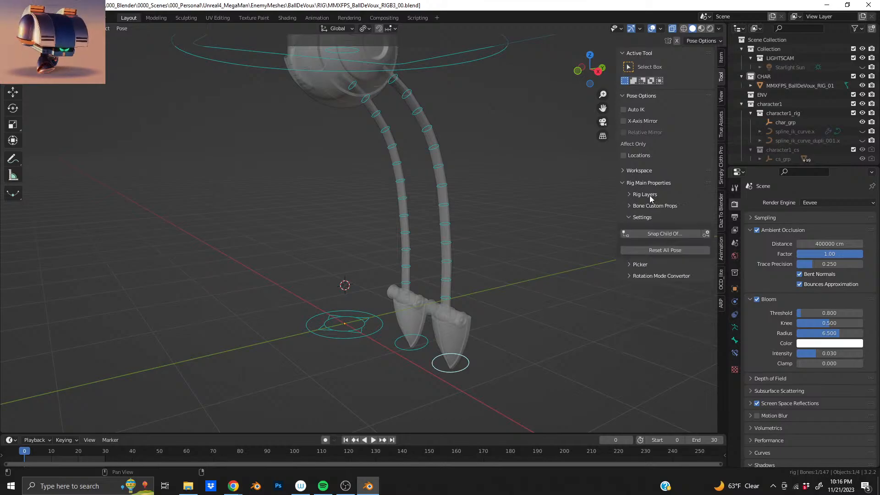
{"action": "left_click", "coordinate": [636, 110]}
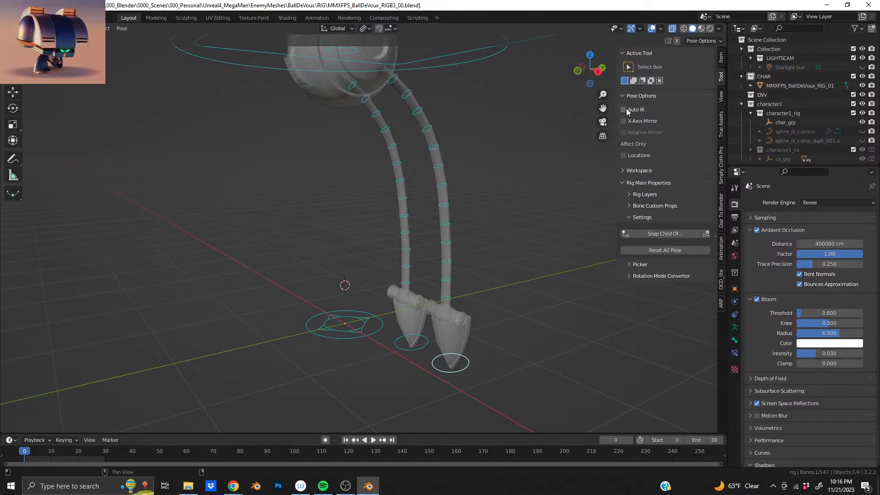
{"action": "key", "text": "g"}
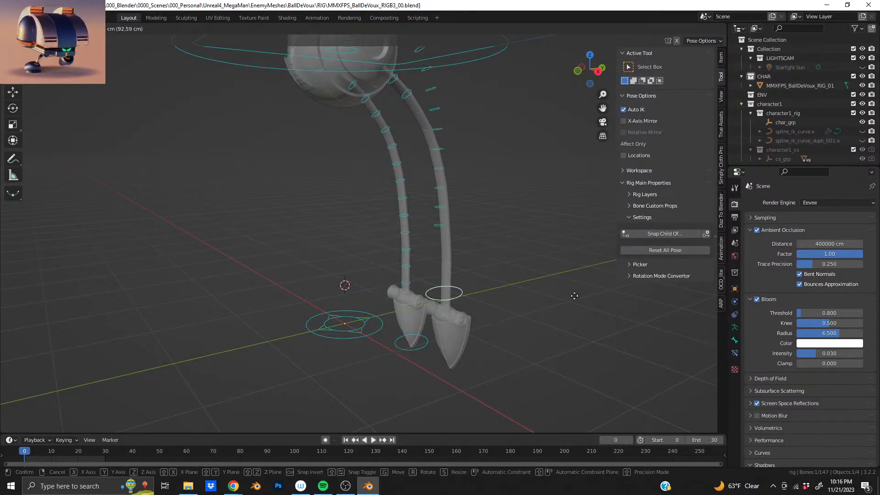
{"action": "left_click", "coordinate": [543, 368]}
{"action": "key", "text": "ctrl+z"}
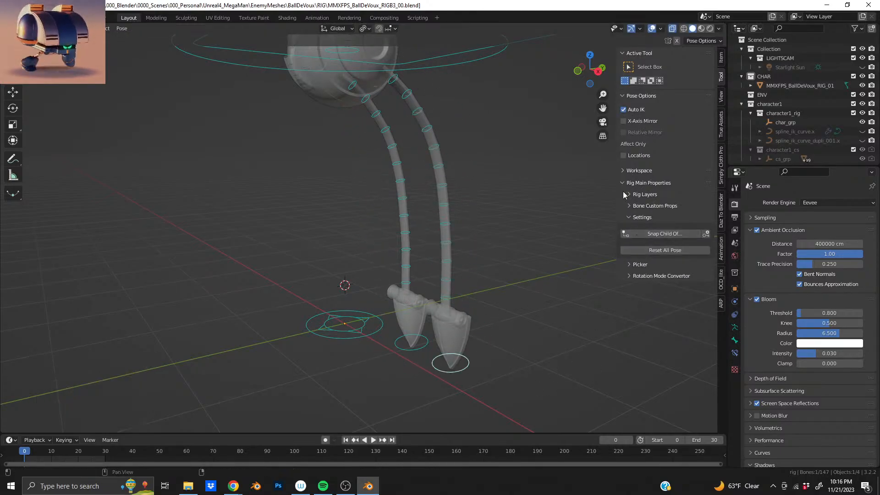
{"action": "left_click", "coordinate": [625, 110]}
Try moving an upper leg chain controller with Auto IK on, and switch Auto IK back off
{"action": "middle_click_drag", "start_coordinate": [532, 191], "coordinate": [453, 232]}
{"action": "left_click", "coordinate": [624, 110]}
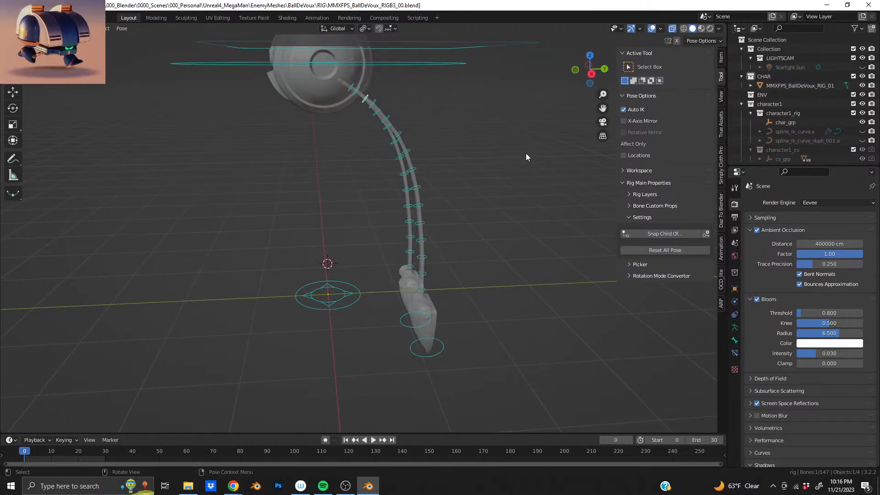
{"action": "key", "text": "g"}
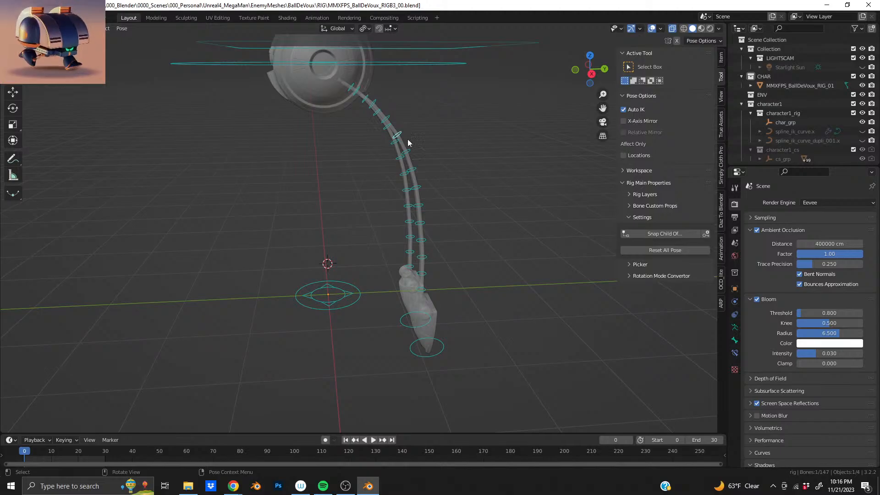
{"action": "right_click", "coordinate": [412, 218]}
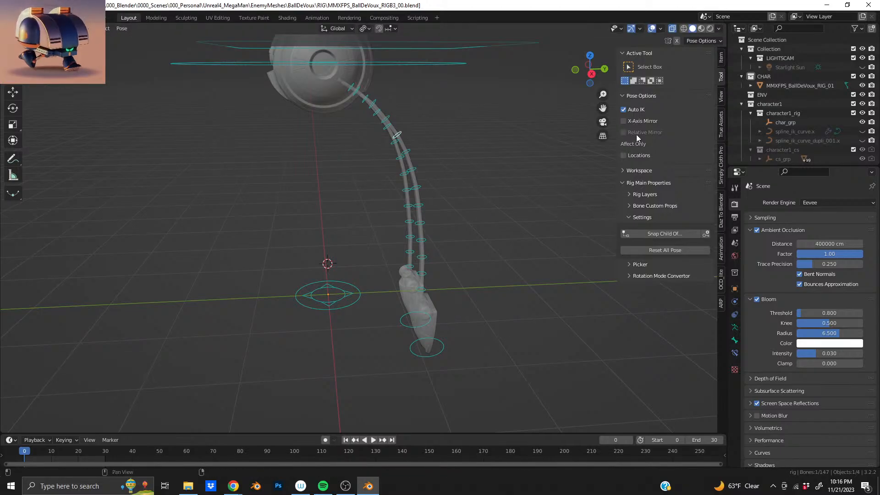
{"action": "left_click", "coordinate": [624, 110]}
Try moving the large square controller around the body from several angles to test how the upper leg controllers follow, and undo it
{"action": "middle_click_drag", "start_coordinate": [357, 117], "coordinate": [454, 191]}
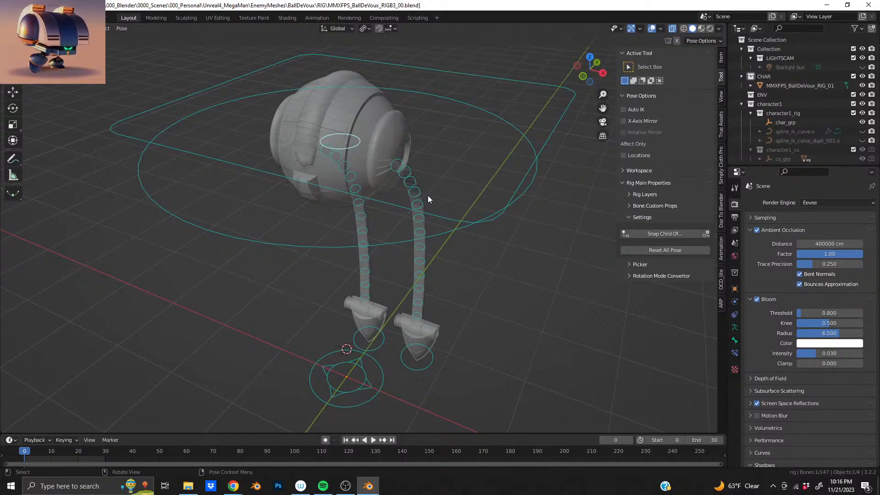
{"action": "left_click", "coordinate": [520, 82]}
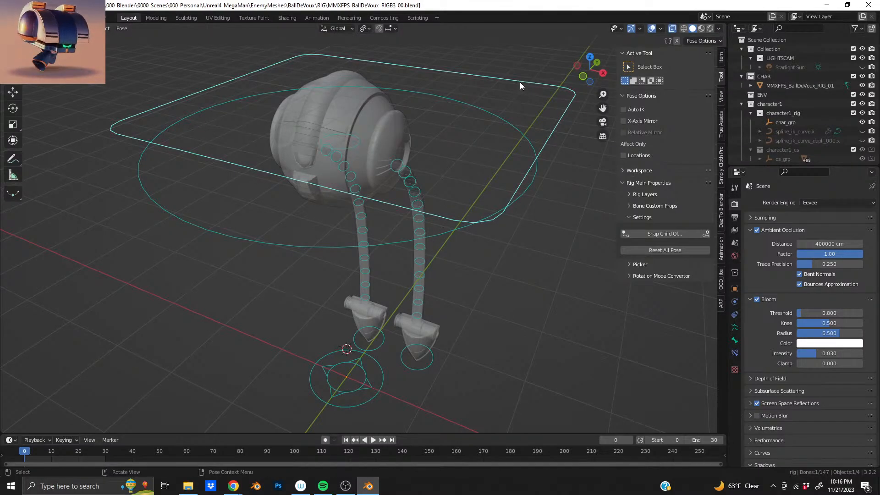
{"action": "key", "text": "g"}
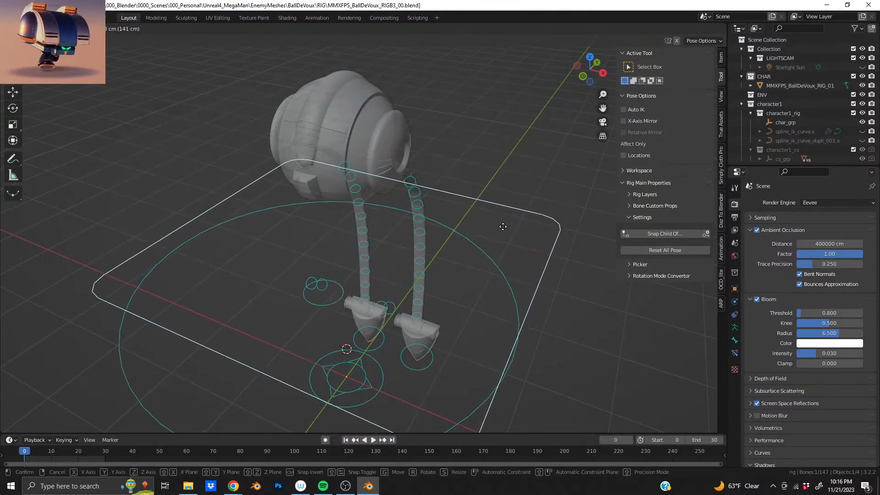
{"action": "left_click", "coordinate": [513, 149]}
{"action": "middle_click_drag", "start_coordinate": [513, 149], "coordinate": [381, 155]}
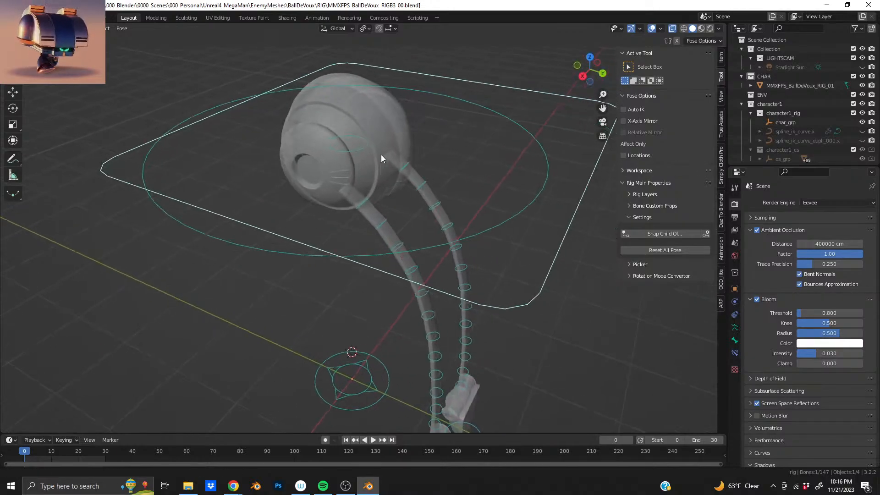
{"action": "key", "text": "g"}
{"action": "left_click", "coordinate": [371, 219]}
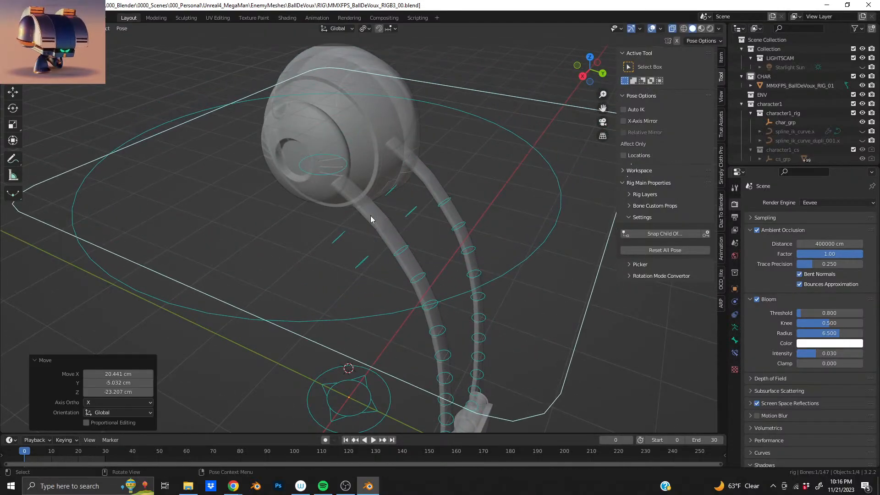
{"action": "left_click", "coordinate": [405, 258]}
{"action": "key", "text": "ctrl+z"}
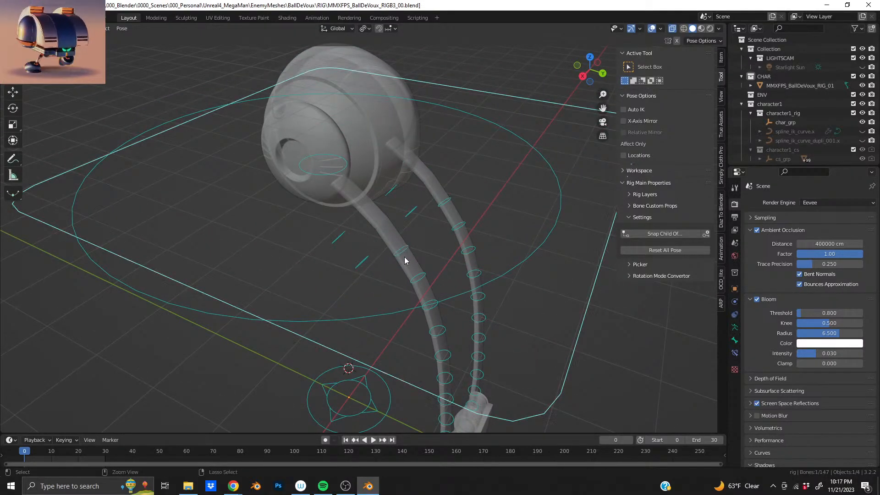
{"action": "key", "text": "ctrl+z"}
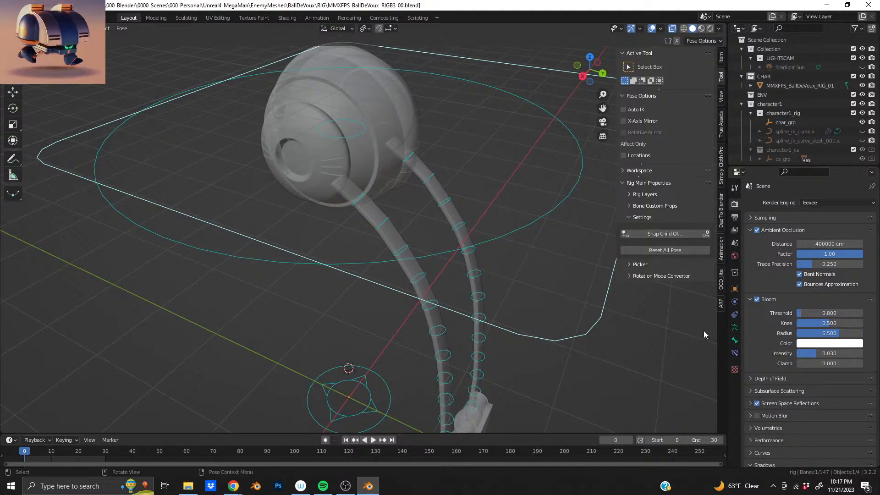
Edit the Auto-Rig Pro reference bones and parent the nearer leg's third bone to its second with Keep Offset
{"action": "left_click", "coordinate": [721, 304]}
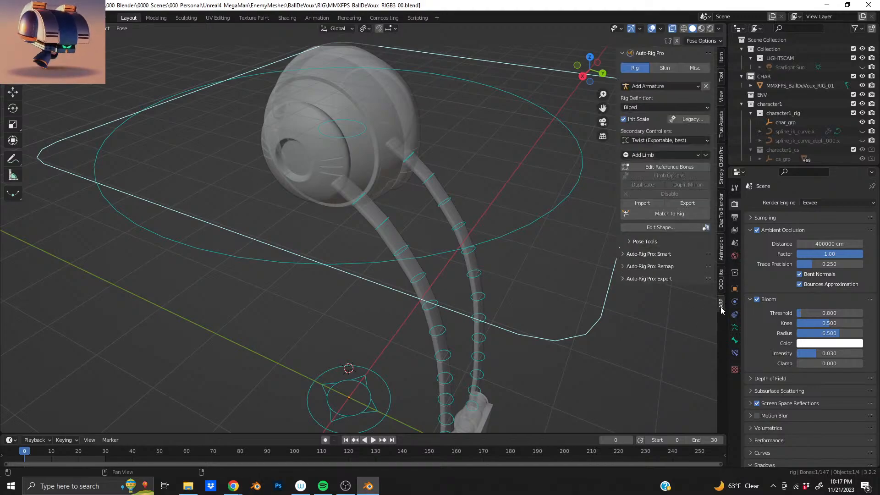
{"action": "left_click", "coordinate": [669, 167]}
{"action": "left_click", "coordinate": [411, 266]}
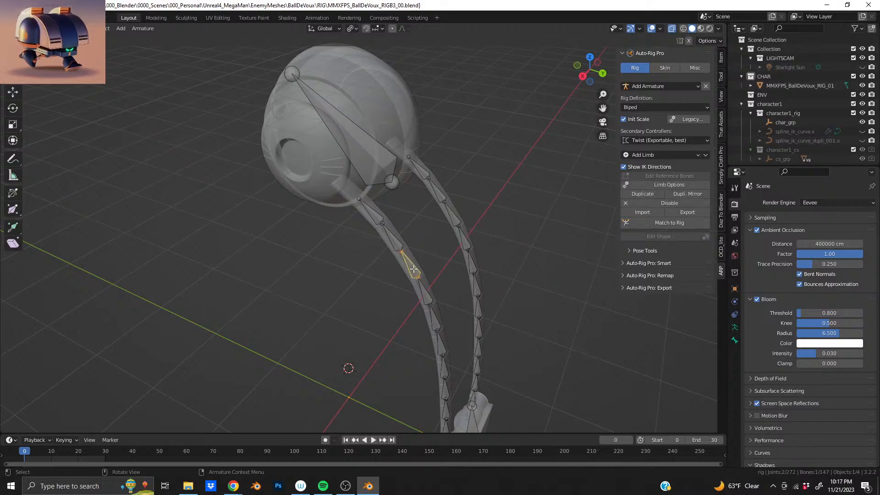
{"action": "left_click", "coordinate": [389, 233], "text": "shift"}
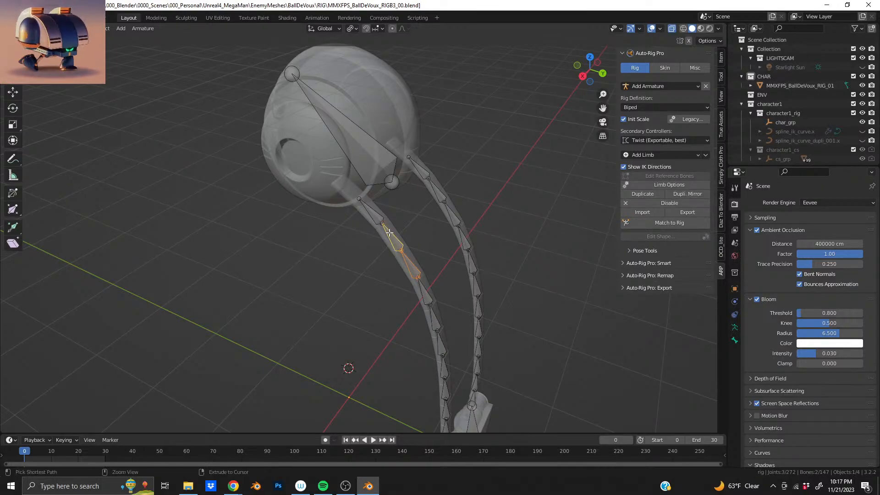
{"action": "key", "text": "ctrl+p"}
{"action": "left_click", "coordinate": [389, 232]}
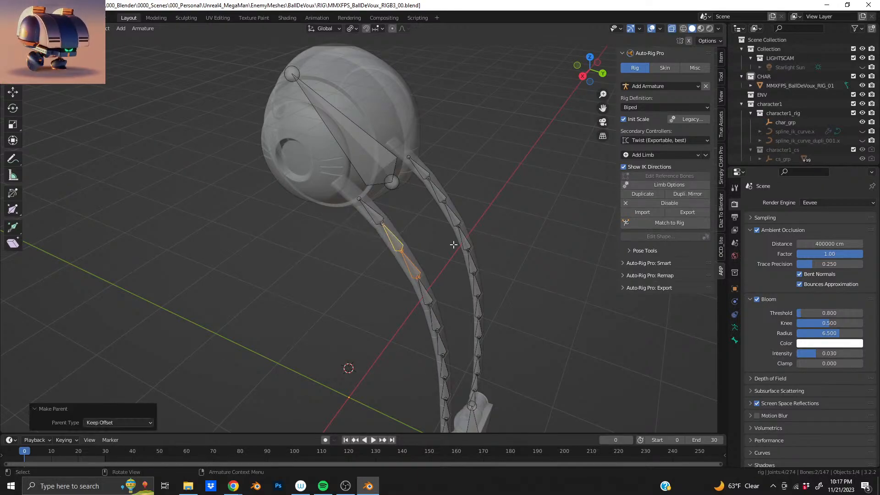
{"action": "middle_click_drag", "start_coordinate": [407, 253], "coordinate": [379, 250]}
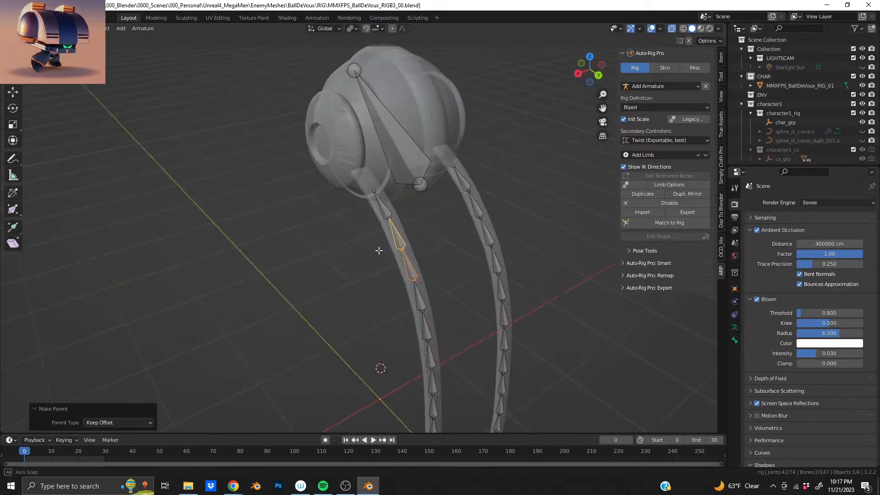
Parent the other leg's third reference bone to its second with Keep Offset and match the reference bones to the rig
{"action": "left_click", "coordinate": [487, 240]}
{"action": "left_click", "coordinate": [481, 215], "text": "shift"}
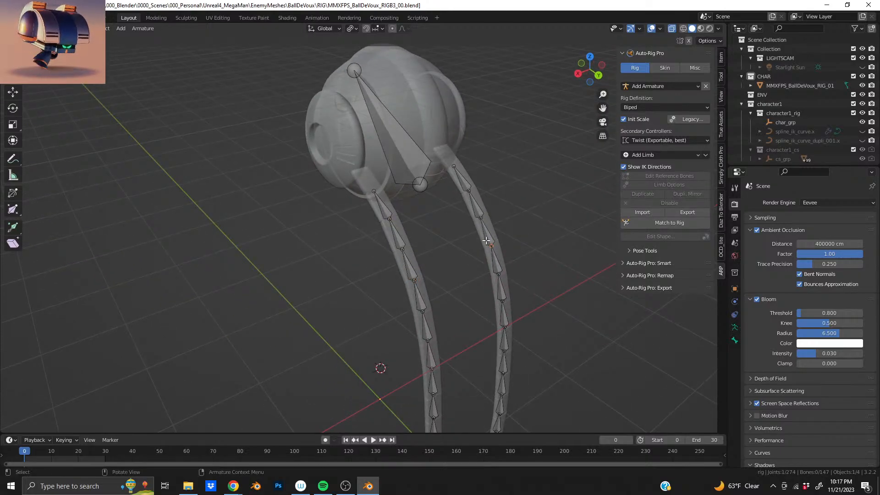
{"action": "left_click", "coordinate": [486, 240]}
{"action": "left_click", "coordinate": [478, 208], "text": "shift"}
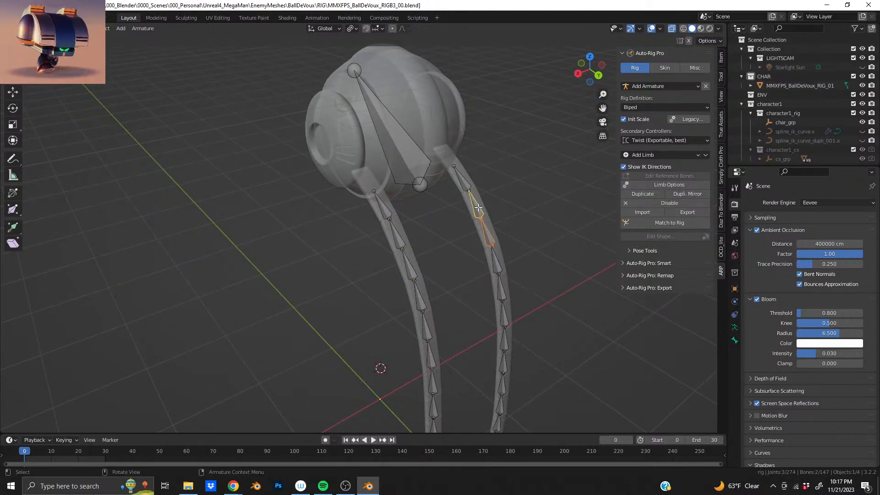
{"action": "key", "text": "ctrl+p"}
{"action": "left_click", "coordinate": [478, 207]}
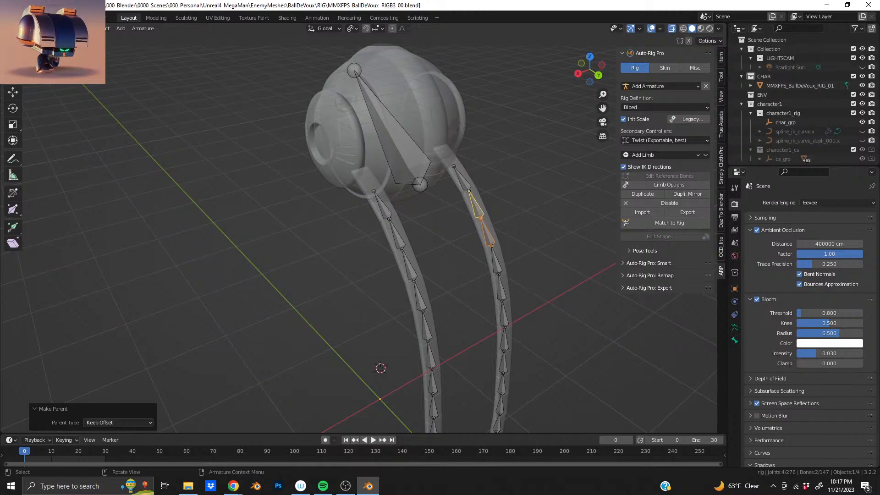
{"action": "left_click", "coordinate": [670, 220]}
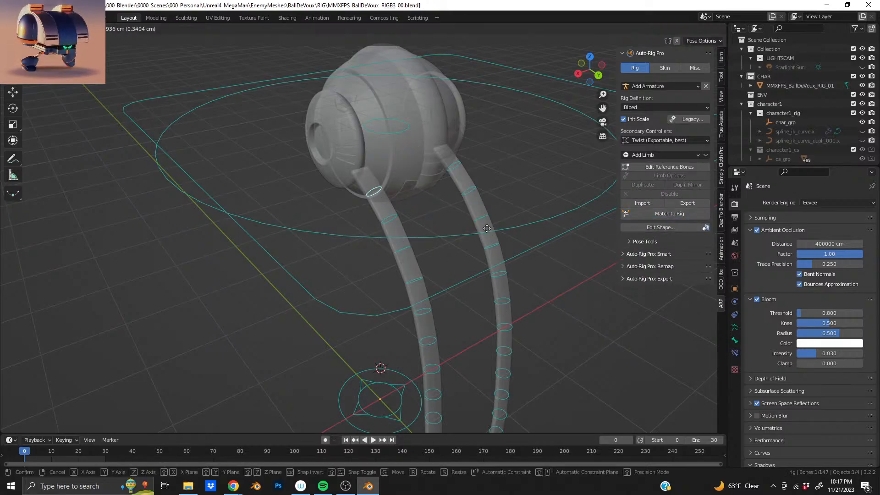
Try moving the second, third and fourth chain controllers of the nearer leg one by one, undoing each move
{"action": "left_click", "coordinate": [374, 192]}
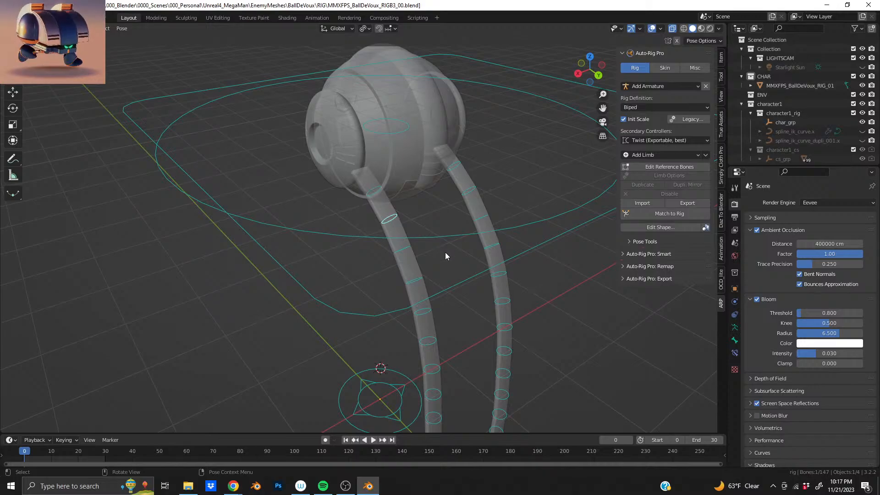
{"action": "key", "text": "g"}
{"action": "left_click", "coordinate": [416, 269]}
{"action": "key", "text": "ctrl+z"}
{"action": "left_click", "coordinate": [403, 250]}
{"action": "key", "text": "g"}
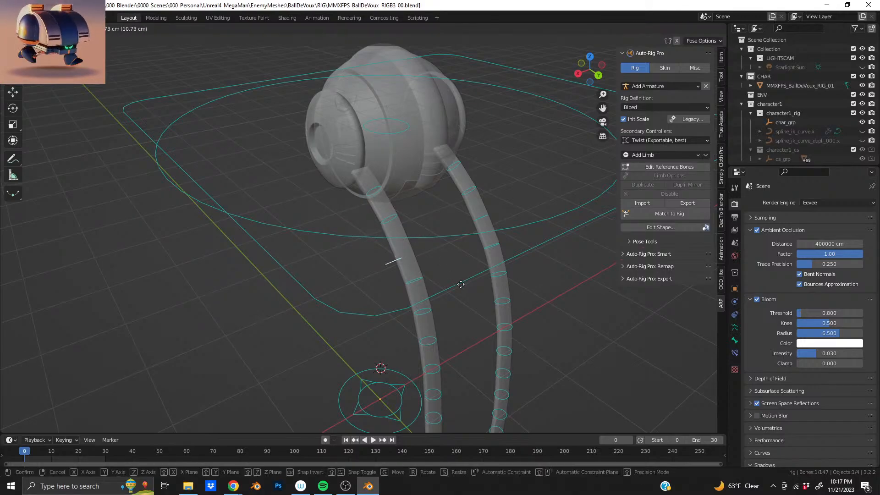
{"action": "left_click", "coordinate": [432, 301]}
{"action": "key", "text": "ctrl+z"}
{"action": "key", "text": "g"}
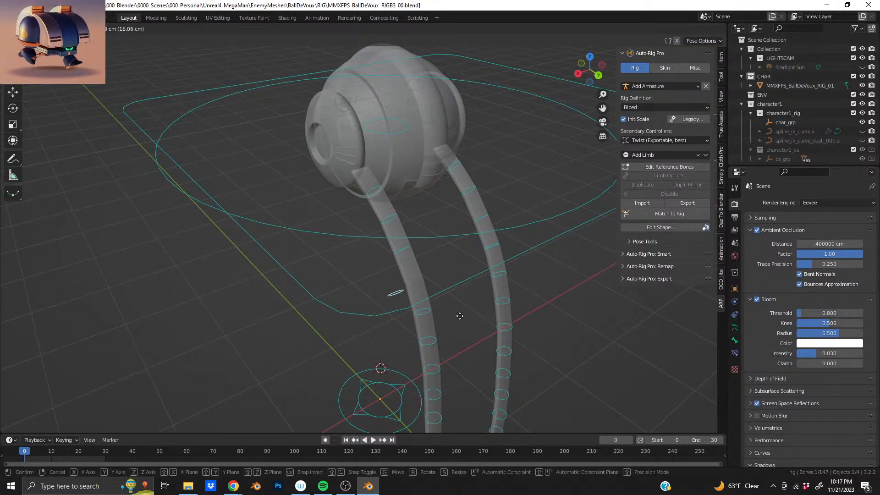
{"action": "left_click", "coordinate": [426, 325]}
{"action": "key", "text": "ctrl+z"}
Try rotating a chain controller midway down the nearer leg and undo the rotation
{"action": "middle_click_drag", "start_coordinate": [426, 325], "coordinate": [412, 244]}
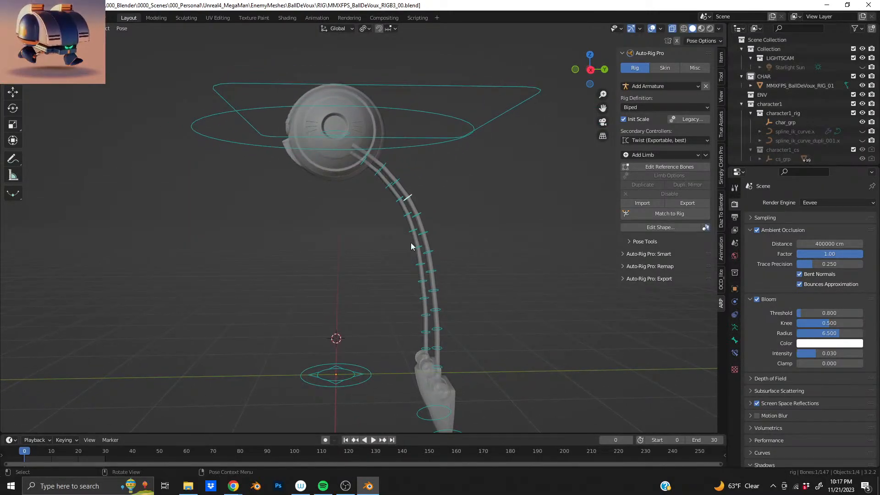
{"action": "left_click", "coordinate": [444, 291]}
{"action": "key", "text": "r"}
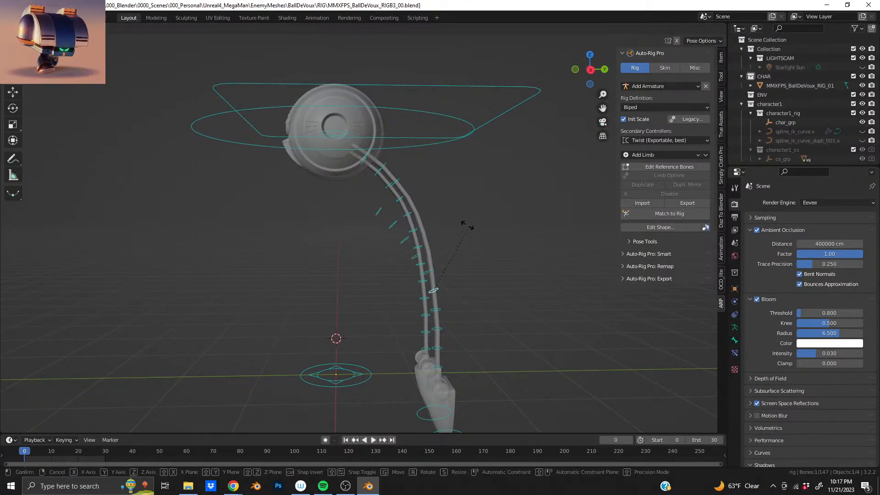
{"action": "left_click", "coordinate": [507, 224]}
{"action": "key", "text": "ctrl+z"}
Return to Object Mode, select the MMXFPS_BallDeVoux_RIG_01 mesh and turn off X-ray display
{"action": "mouse_move", "coordinate": [419, 235]}
{"action": "middle_mouse_down"}
{"action": "mouse_move", "coordinate": [469, 226]}
{"action": "mouse_move", "coordinate": [414, 230]}
{"action": "middle_mouse_up"}
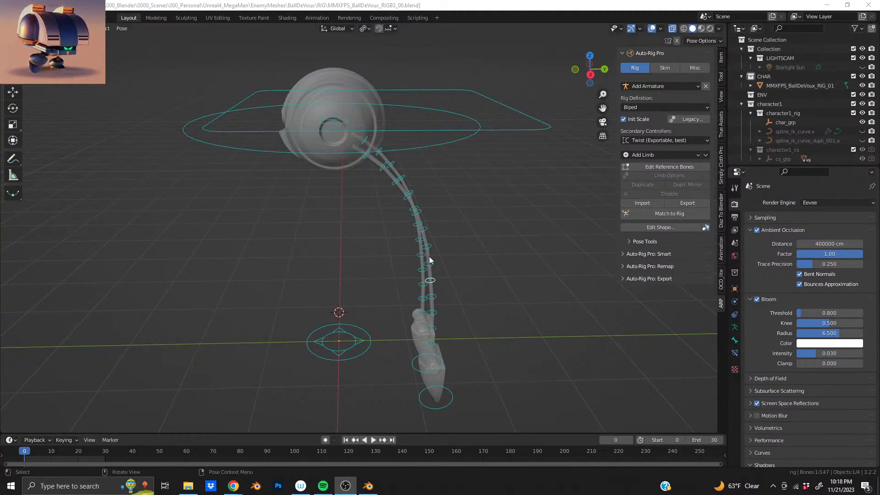
{"action": "middle_click_drag", "start_coordinate": [426, 241], "coordinate": [400, 205]}
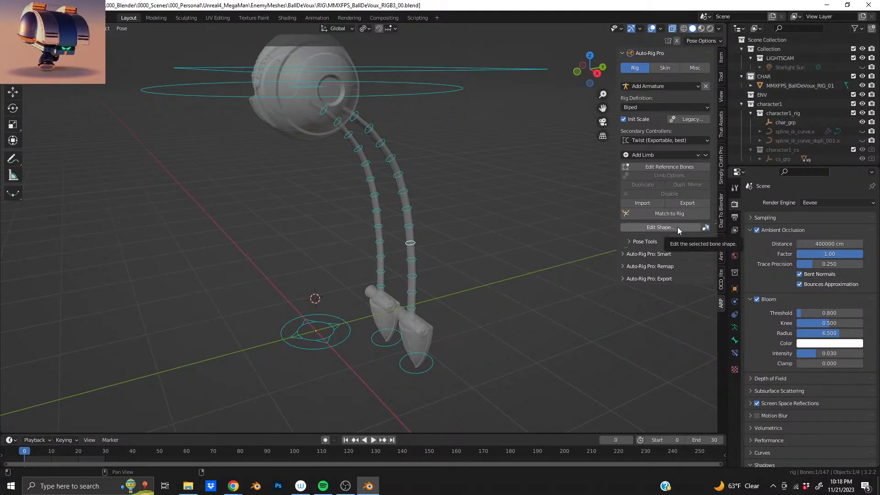
{"action": "middle_click_drag", "start_coordinate": [382, 157], "coordinate": [506, 259]}
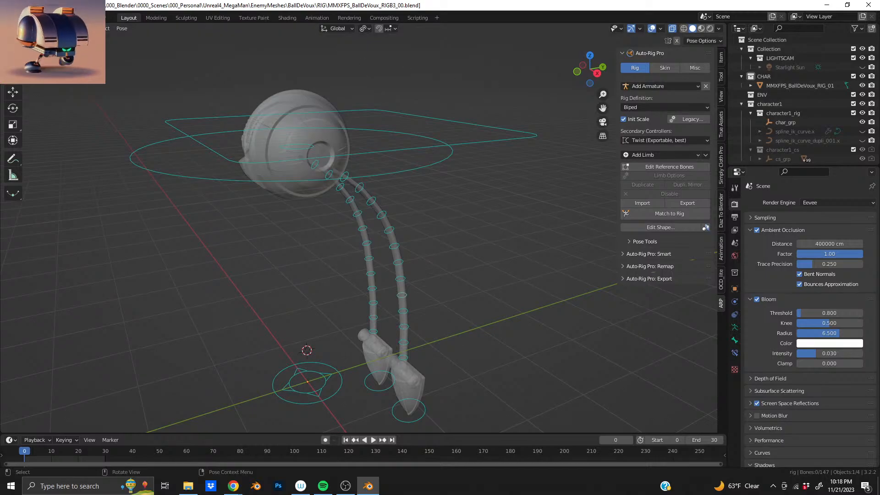
{"action": "key", "text": "ctrl+Tab"}
{"action": "left_click", "coordinate": [342, 153]}
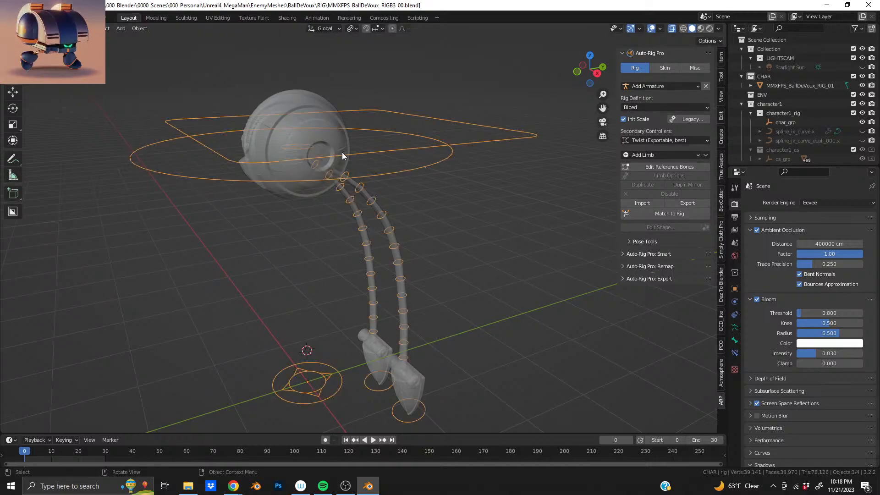
{"action": "left_click", "coordinate": [307, 126]}
{"action": "left_click", "coordinate": [672, 29]}
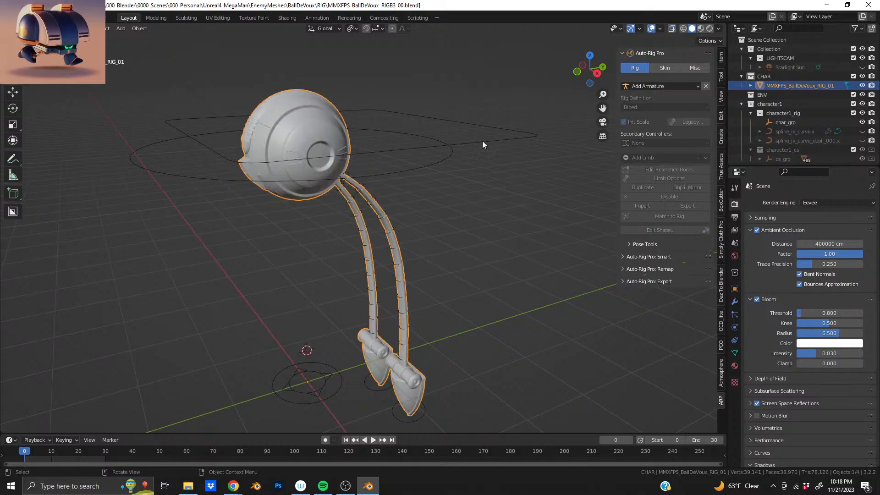
Add the rig to the mesh selection and bind the mesh to it with the Heat Maps engine
{"action": "left_click", "coordinate": [439, 152], "text": "shift"}
{"action": "left_click", "coordinate": [663, 67]}
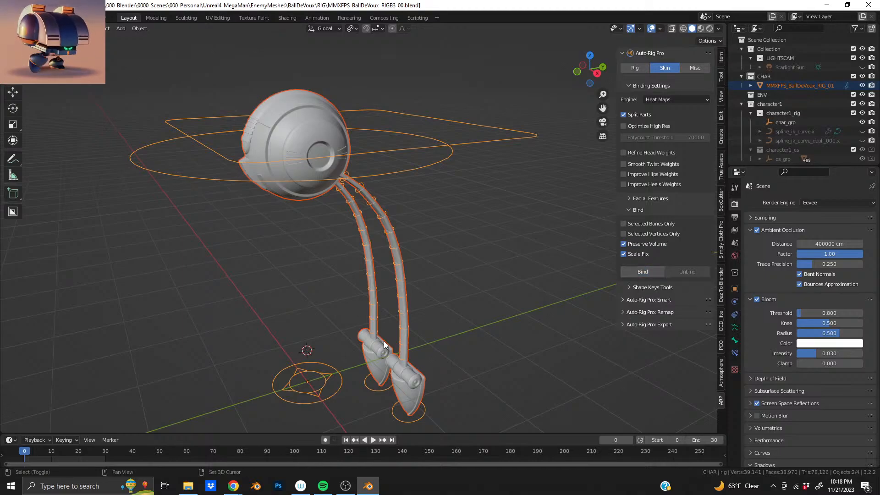
{"action": "middle_click_drag", "start_coordinate": [361, 351], "coordinate": [358, 301], "text": "shift"}
{"action": "scroll", "coordinate": [357, 299], "scroll_direction": "up", "scroll_amount": 1}
{"action": "left_click", "coordinate": [320, 353]}
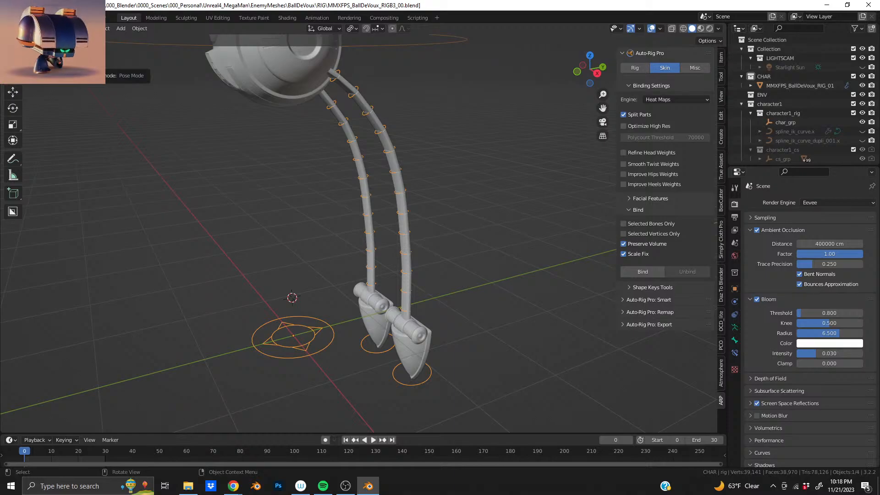
{"action": "key", "text": "alt+Tab"}
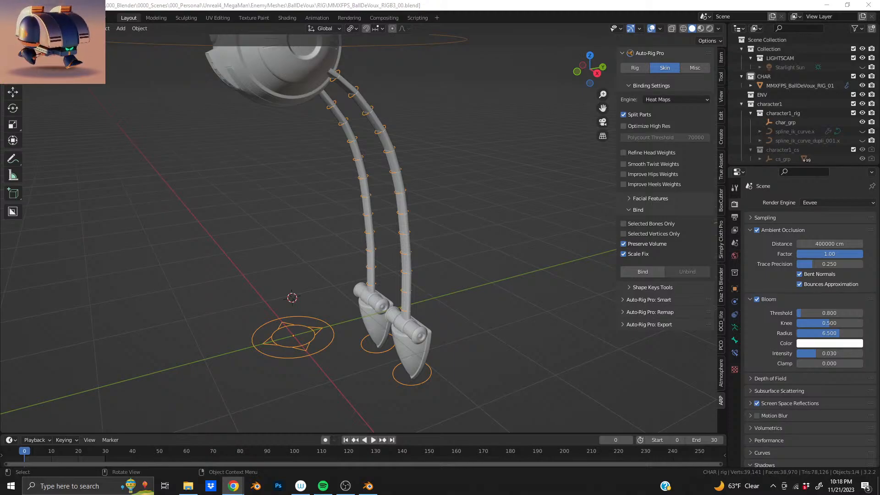
{"action": "middle_click_drag", "start_coordinate": [260, 285], "coordinate": [385, 269]}
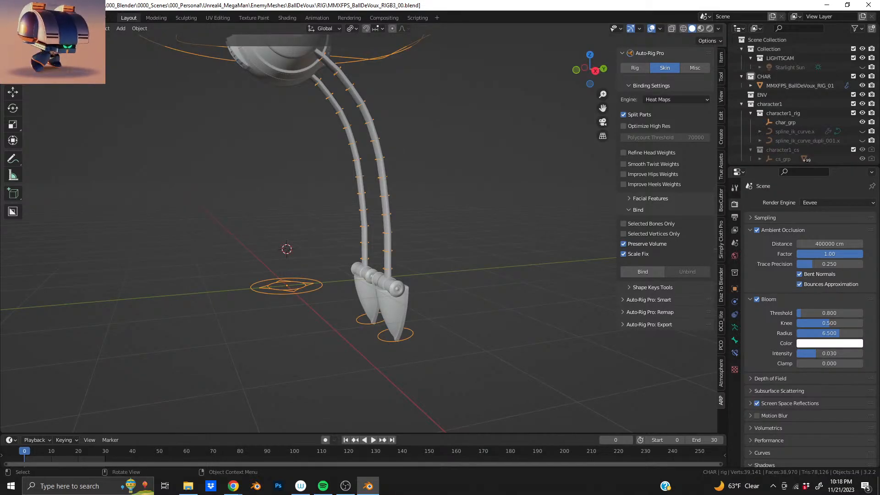
In Pose Mode, try moving and rotating the nearer leg's foot controller, undoing each change
{"action": "key", "text": "ctrl+Tab"}
{"action": "key", "text": "g"}
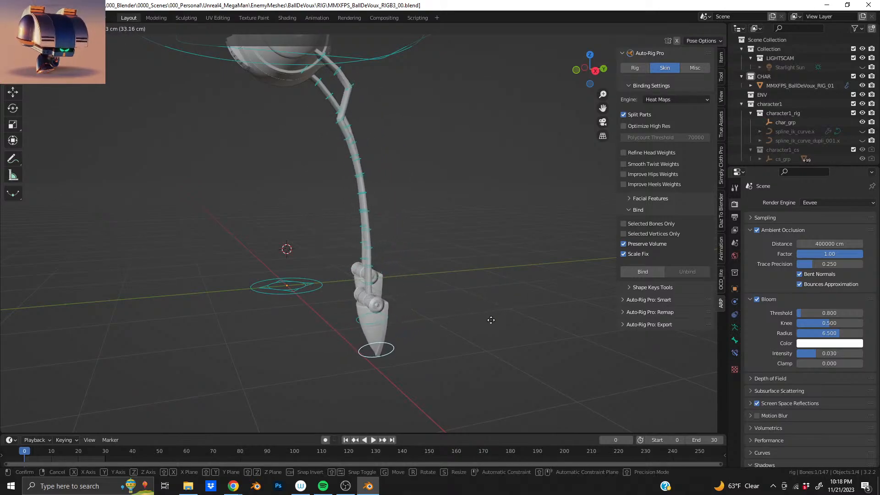
{"action": "left_click", "coordinate": [527, 307]}
{"action": "middle_click_drag", "start_coordinate": [411, 294], "coordinate": [362, 293]}
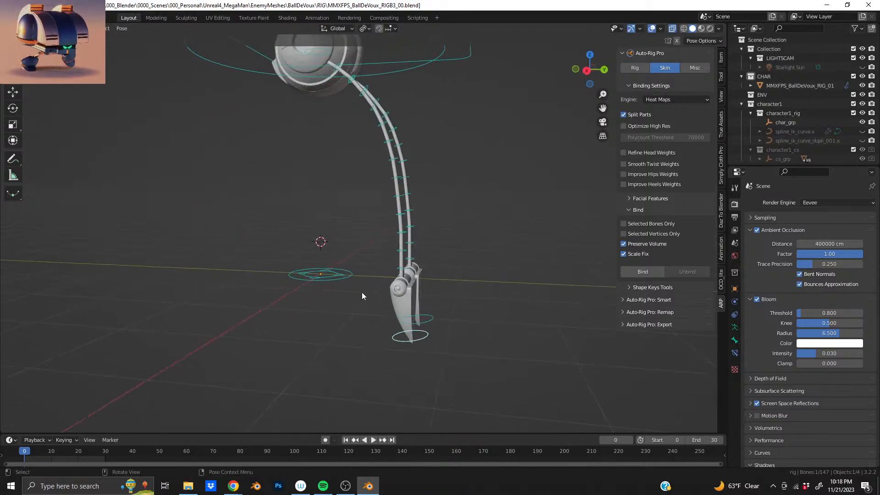
{"action": "key", "text": "g"}
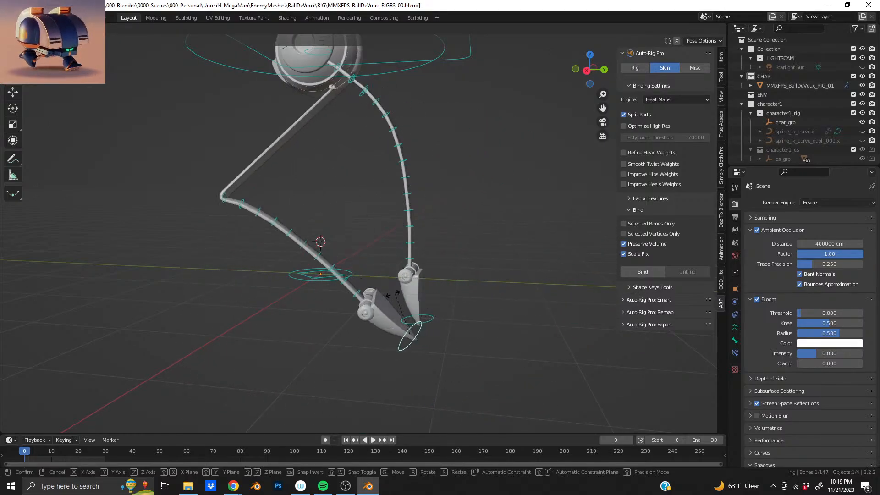
{"action": "left_click", "coordinate": [481, 336]}
{"action": "key", "text": "ctrl+z"}
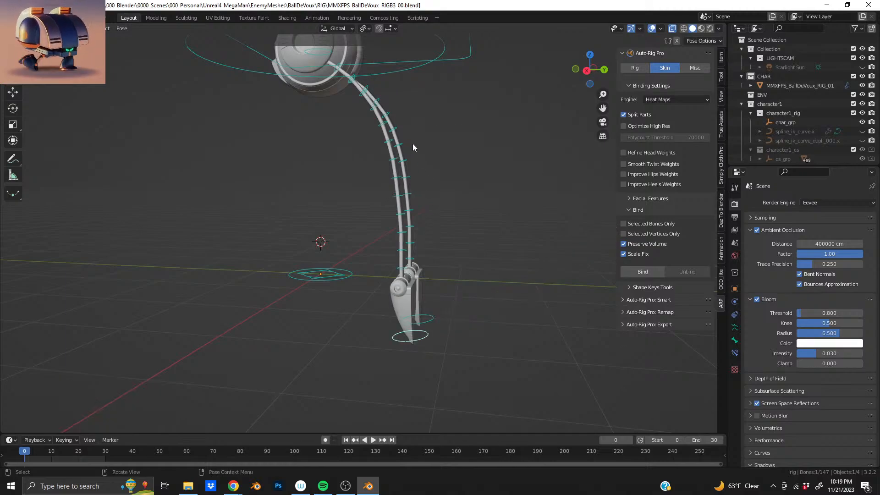
Try moving a chain controller near the top of the leg and undo the move
{"action": "left_click", "coordinate": [365, 91]}
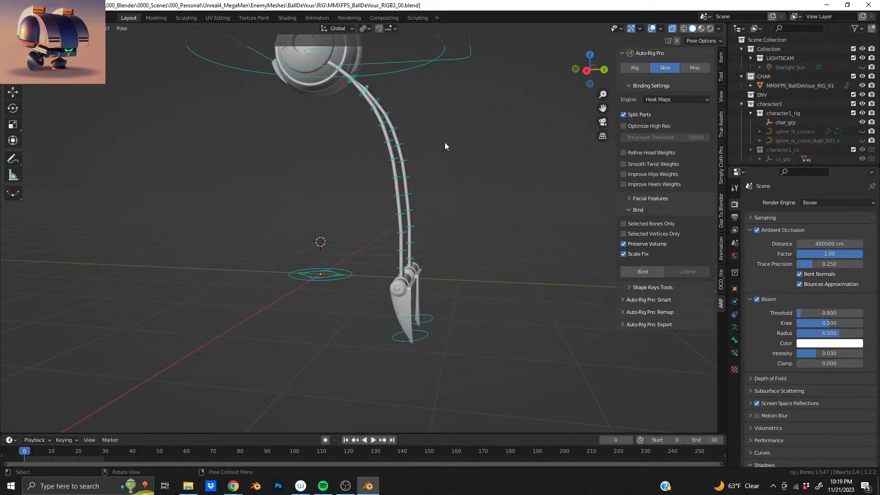
{"action": "key", "text": "g"}
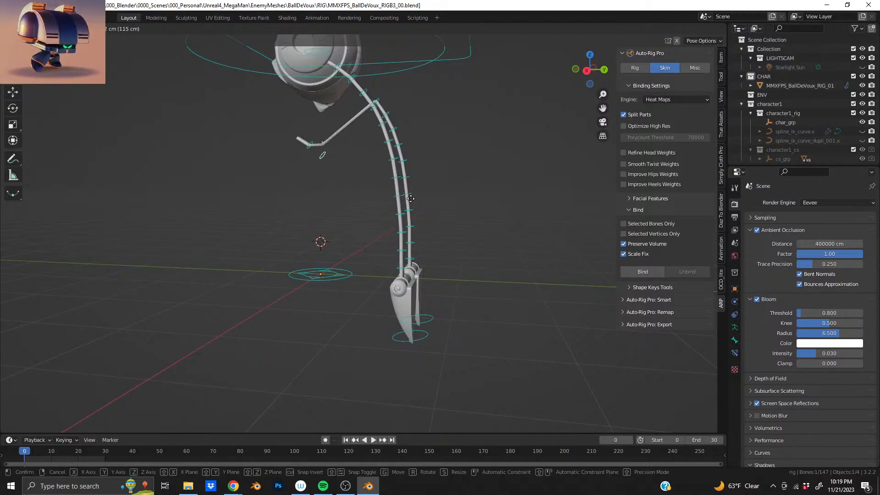
{"action": "left_click", "coordinate": [470, 123]}
{"action": "key", "text": "ctrl+z"}
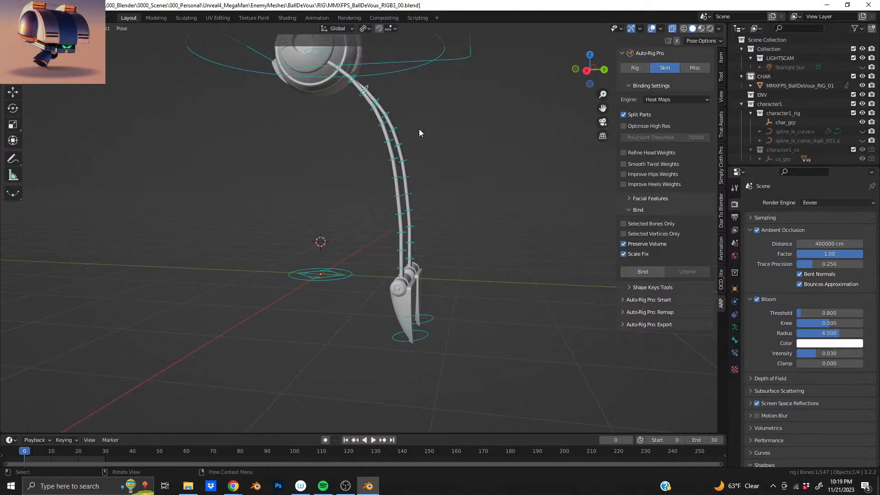
Try rotating individual chain controllers on the upper part of the leg, undoing each rotation
{"action": "key", "text": "r"}
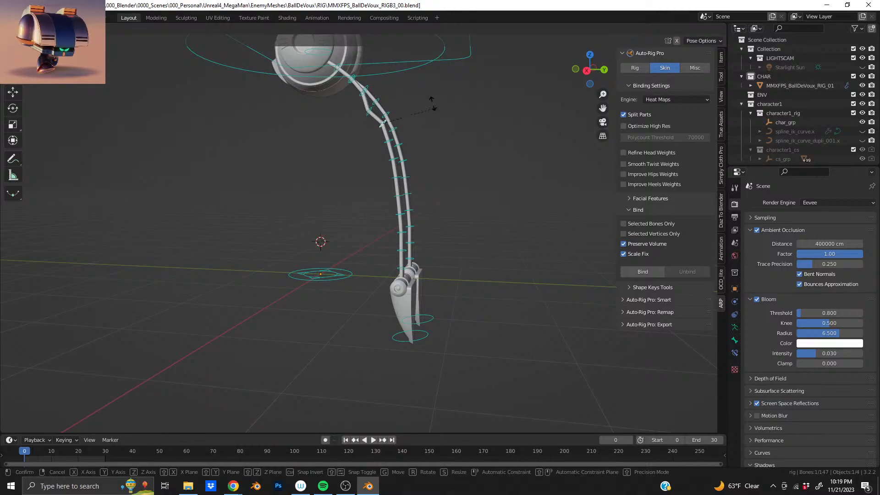
{"action": "left_click", "coordinate": [409, 100]}
{"action": "key", "text": "ctrl+z"}
{"action": "middle_click_drag", "start_coordinate": [364, 149], "coordinate": [359, 230], "text": "shift"}
{"action": "scroll", "coordinate": [355, 213], "scroll_direction": "up", "scroll_amount": 2}
{"action": "scroll", "coordinate": [366, 202], "scroll_direction": "down", "scroll_amount": 1}
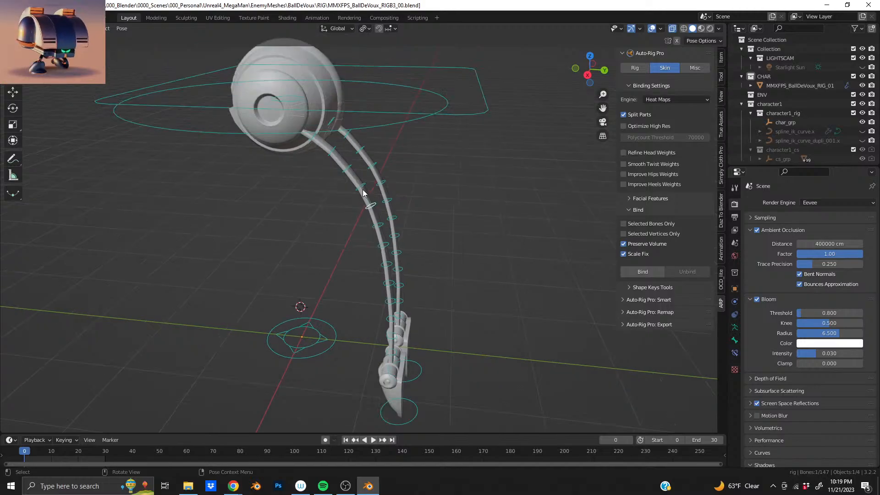
{"action": "key", "text": "r"}
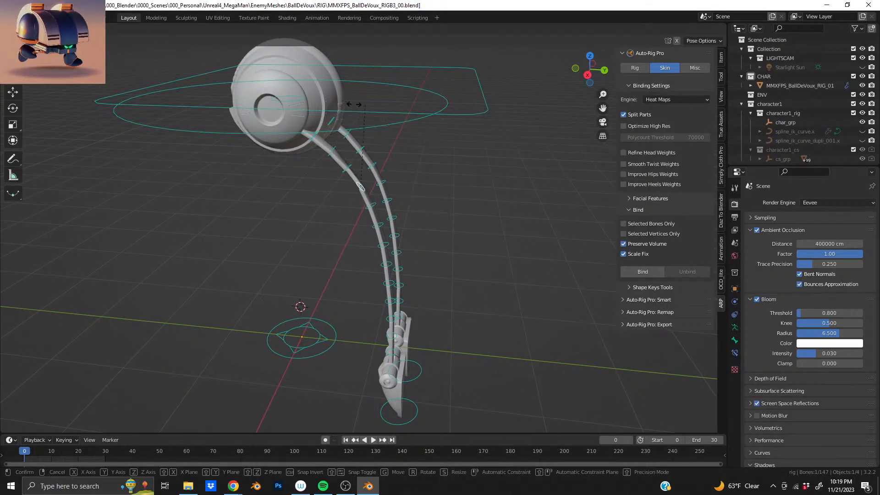
{"action": "left_click", "coordinate": [290, 141]}
{"action": "key", "text": "ctrl+z"}
{"action": "middle_click_drag", "start_coordinate": [478, 145], "coordinate": [371, 163]}
Try moving the large square and circular controllers around the ball body, undoing each move
{"action": "key", "text": "g"}
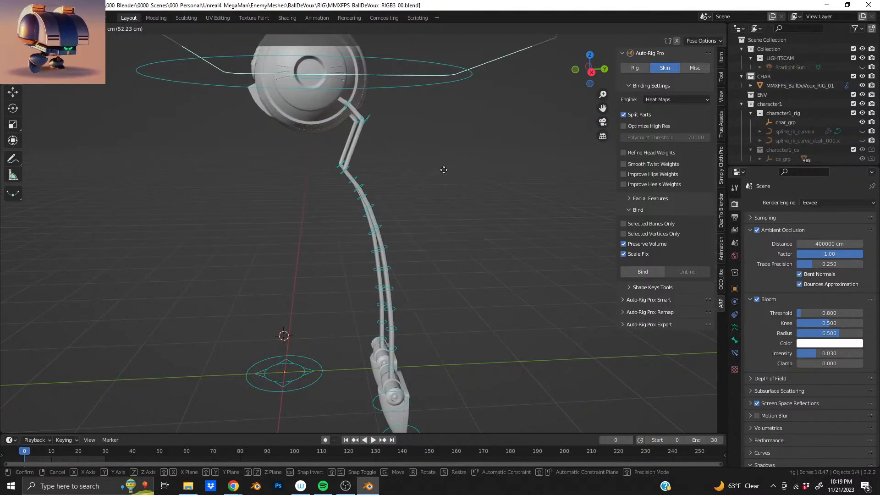
{"action": "left_click", "coordinate": [407, 211]}
{"action": "left_click", "coordinate": [369, 110]}
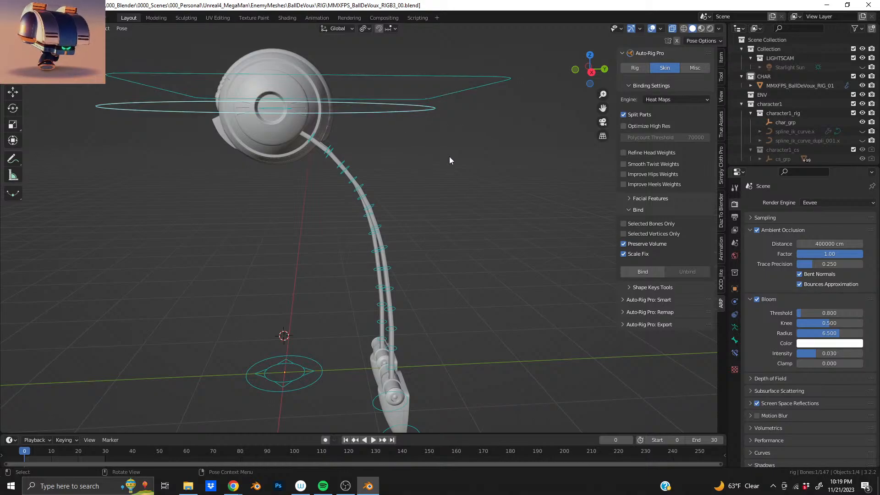
{"action": "key", "text": "g"}
{"action": "left_click", "coordinate": [436, 246]}
{"action": "key", "text": "ctrl+z"}
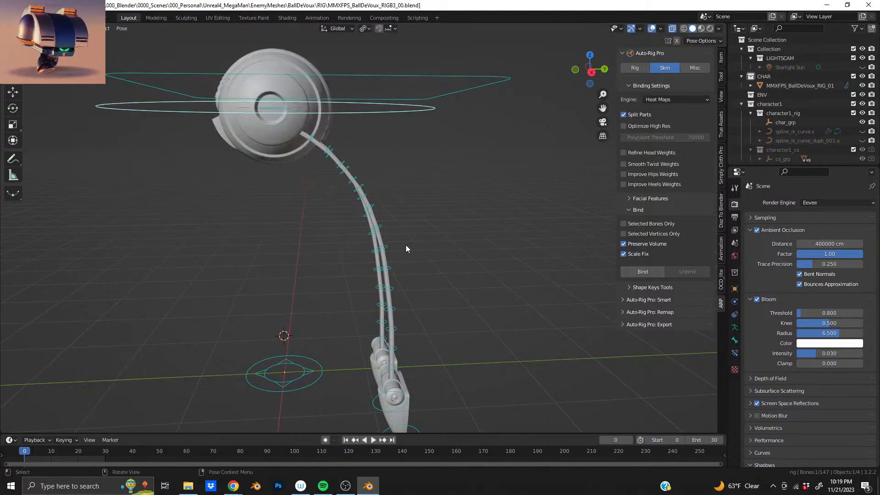
Try moving the topmost chain controller of the nearer leg and undo the move
{"action": "middle_click_drag", "start_coordinate": [406, 245], "coordinate": [305, 197]}
{"action": "left_click", "coordinate": [324, 140]}
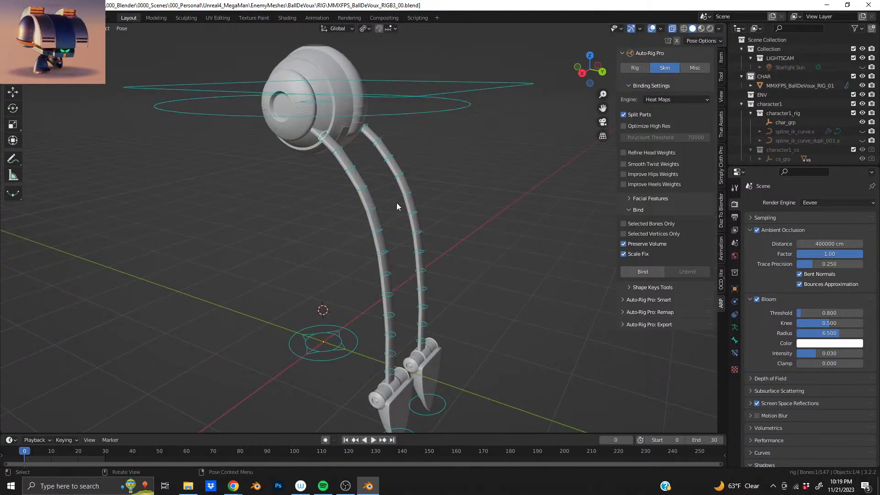
{"action": "key", "text": "g"}
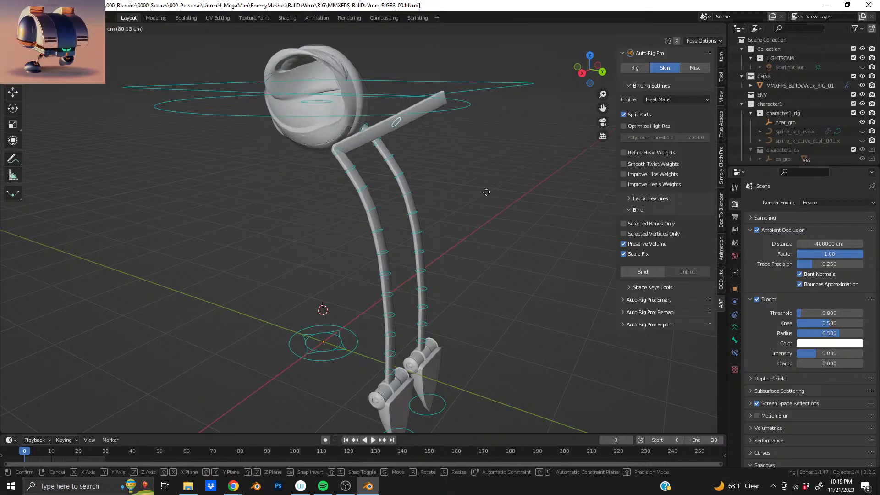
{"action": "left_click", "coordinate": [392, 202]}
{"action": "key", "text": "ctrl+z"}
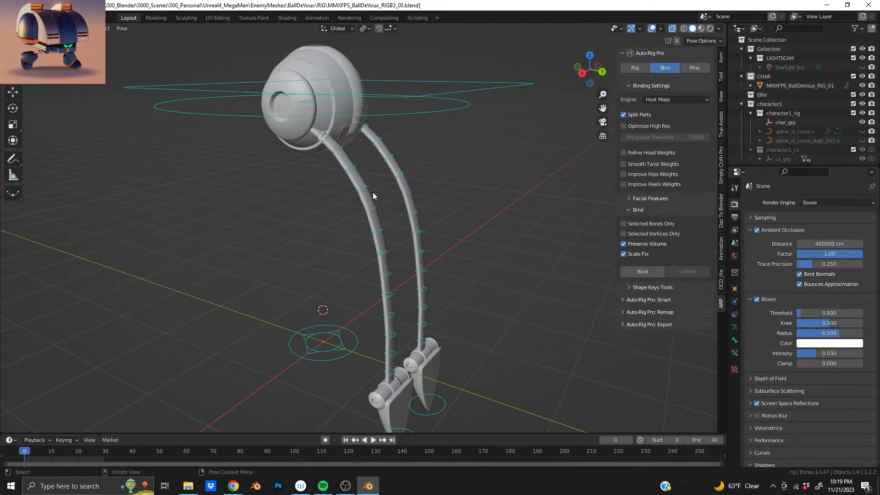
Try moving chain controllers around the middle of the nearer leg, check the bend from the front, and undo the moves
{"action": "key", "text": "g"}
{"action": "left_click", "coordinate": [434, 204]}
{"action": "key", "text": "ctrl+z"}
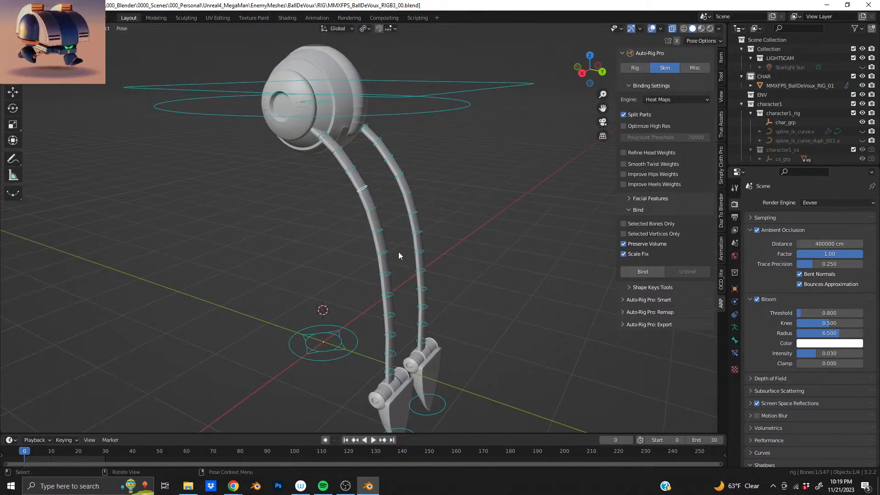
{"action": "key", "text": "g"}
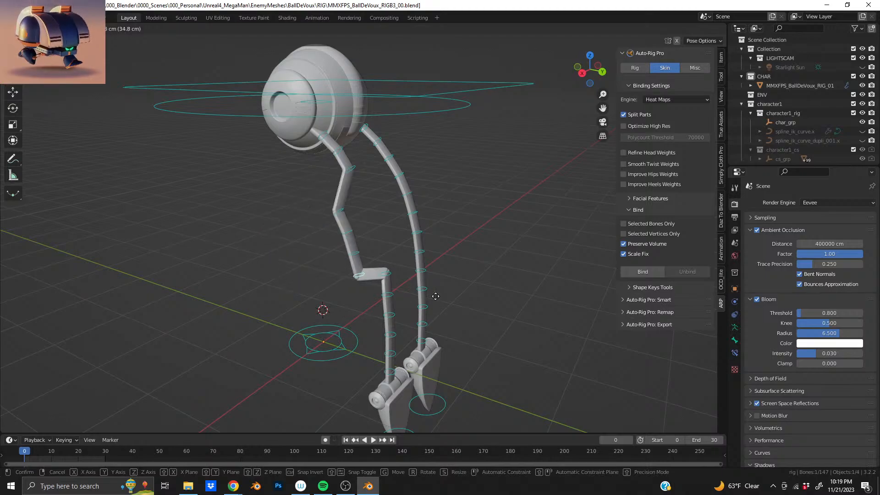
{"action": "left_click", "coordinate": [375, 282]}
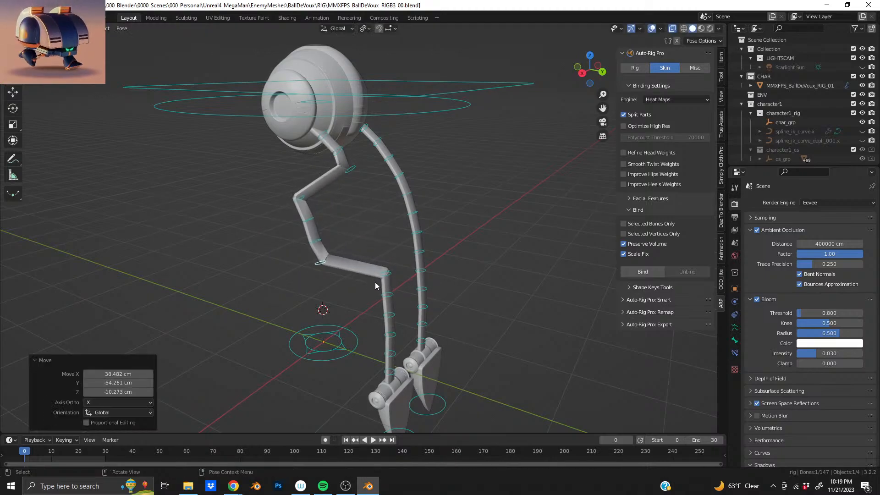
{"action": "middle_click_drag", "start_coordinate": [348, 231], "coordinate": [313, 179], "text": "shift"}
{"action": "middle_click_drag", "start_coordinate": [340, 241], "coordinate": [460, 234]}
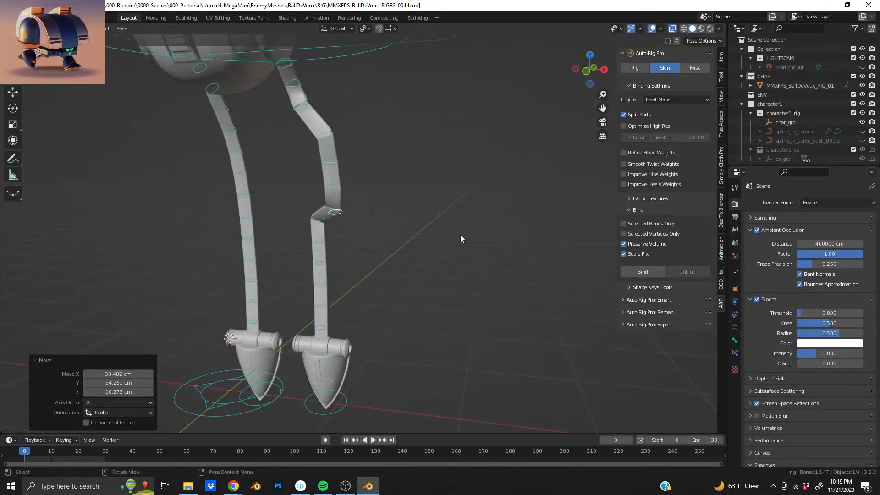
{"action": "key", "text": "ctrl+z"}
Try moving the same leg's foot controller away from the body and restore its position
{"action": "left_click", "coordinate": [346, 402]}
{"action": "key", "text": "g"}
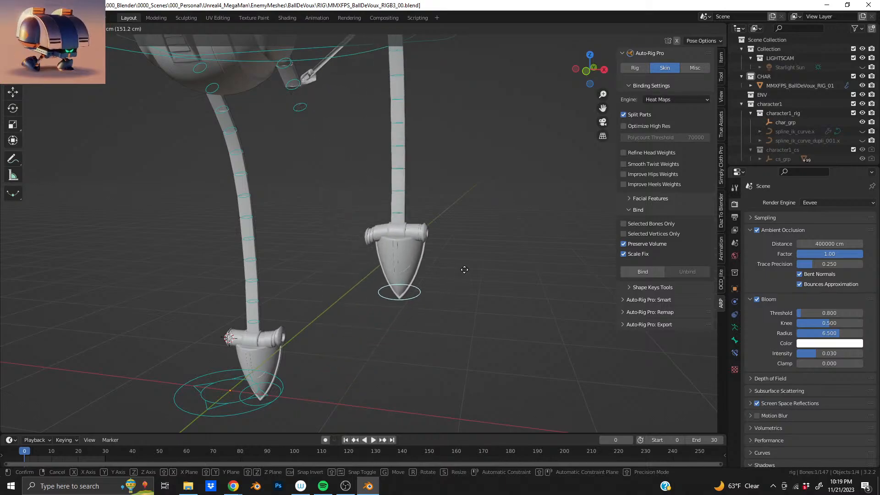
{"action": "left_click", "coordinate": [385, 369]}
{"action": "middle_click_drag", "start_coordinate": [385, 368], "coordinate": [252, 346]}
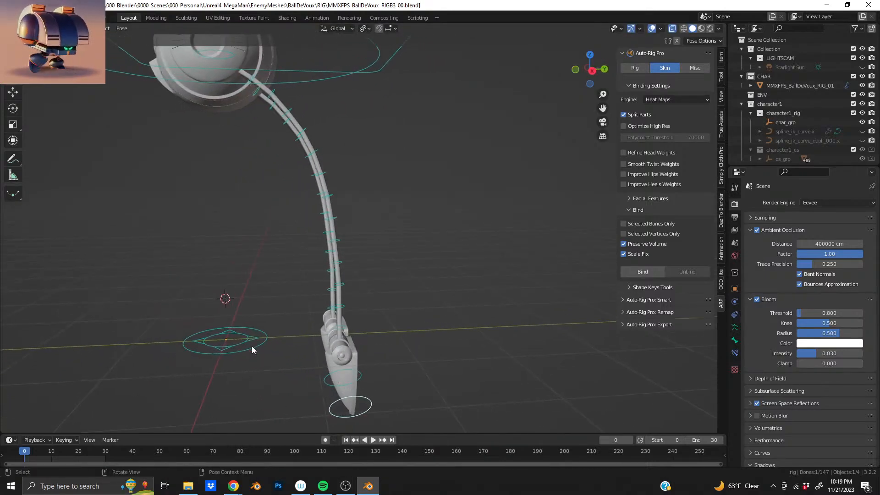
Try moving the star-shaped root controller on the ground and undo the move
{"action": "left_click", "coordinate": [249, 341]}
{"action": "key", "text": "g"}
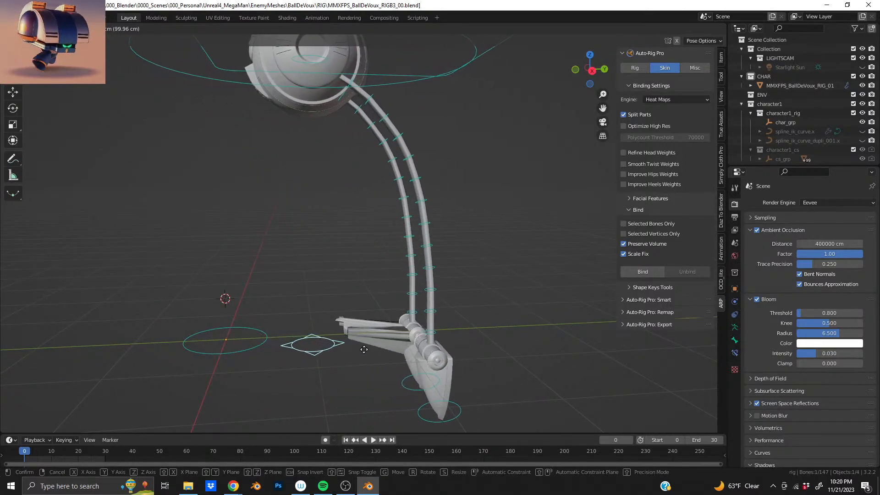
{"action": "left_click", "coordinate": [166, 349]}
{"action": "key", "text": "ctrl+z"}
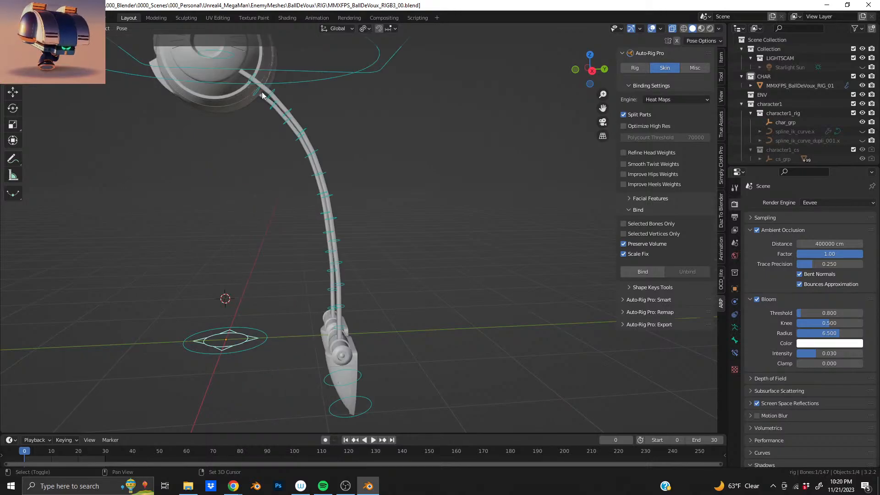
Try rotating the small circular controller inside the ball body and undo the rotation
{"action": "middle_click_drag", "start_coordinate": [267, 93], "coordinate": [271, 218], "text": "shift"}
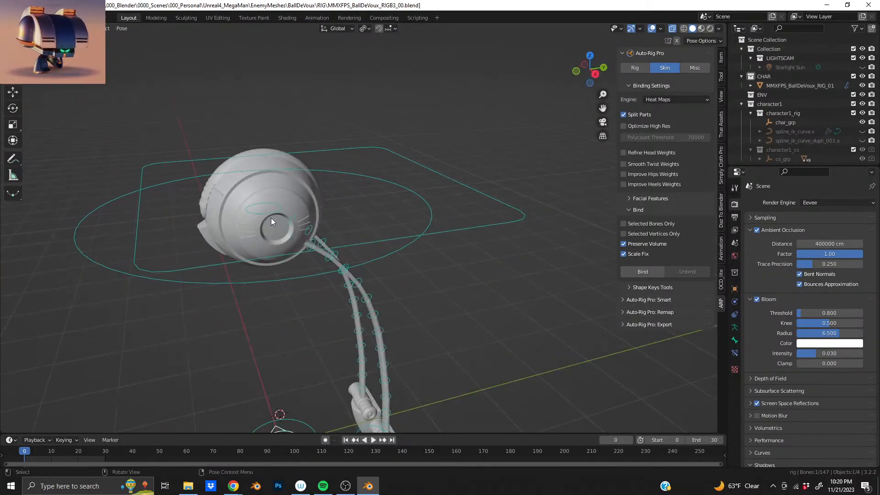
{"action": "key", "text": "r"}
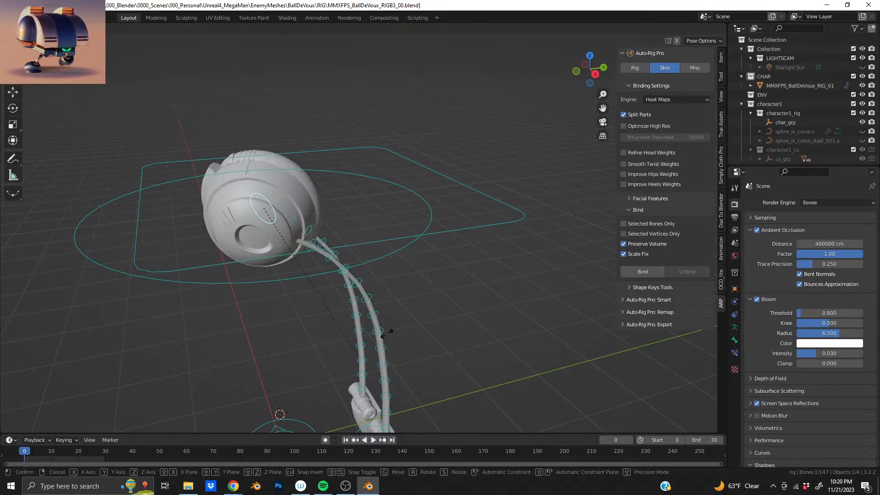
{"action": "left_click", "coordinate": [419, 225]}
{"action": "key", "text": "ctrl+z"}
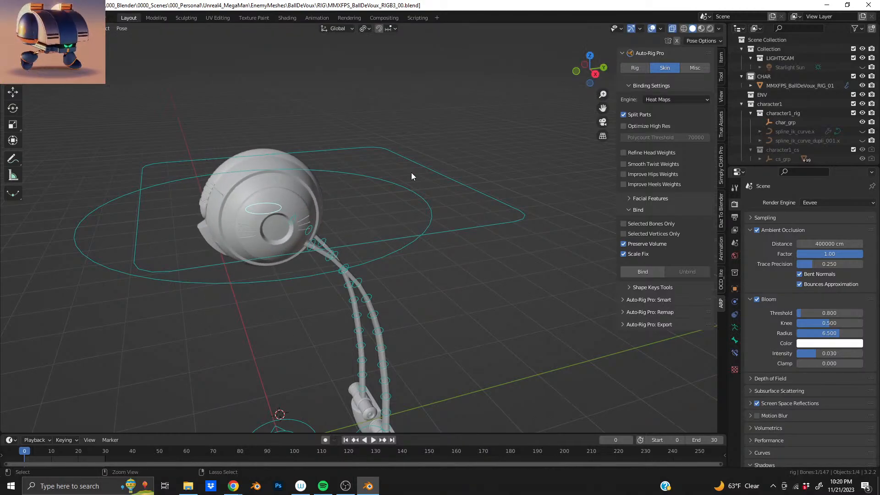
Undo back past the controller tests and the skin binding to editing the reference bones
{"action": "key", "text": "ctrl+z"}
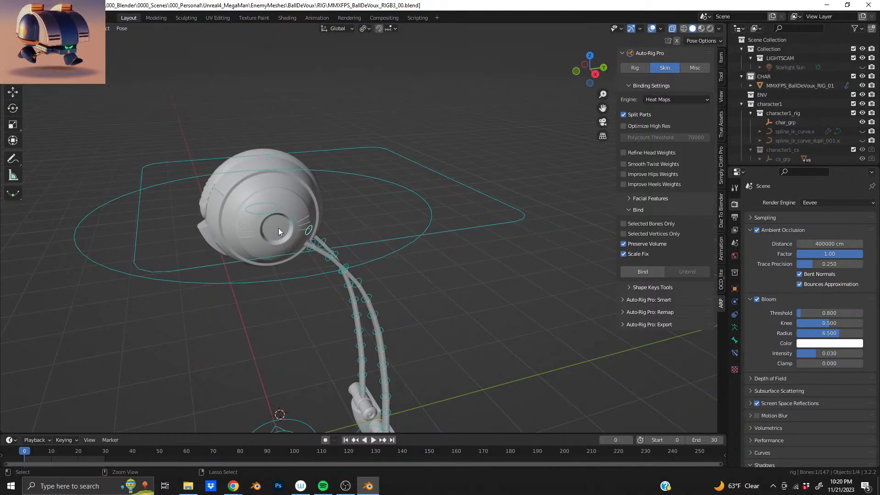
{"action": "key", "text": "ctrl+z"}
{"action": "key", "text": "ctrl+z"}
{"action": "key", "text": "ctrl+z"}
{"action": "key", "text": "ctrl+z"}
{"action": "key", "text": "ctrl+z"}
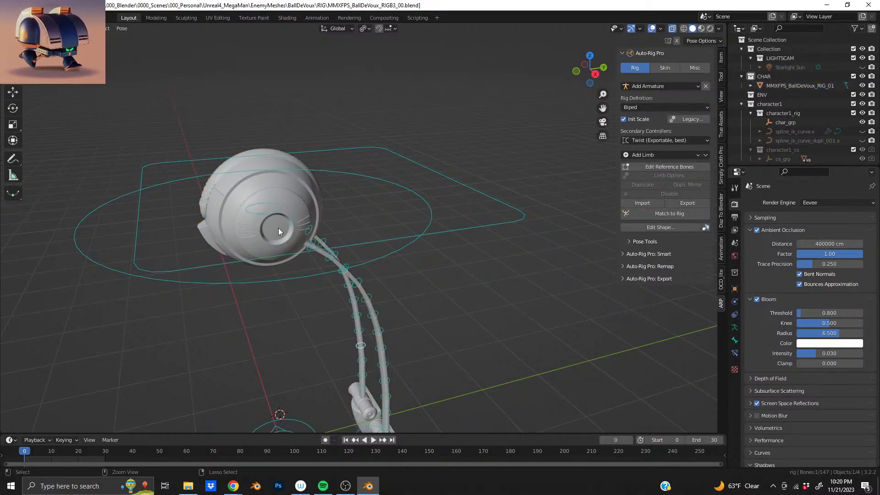
{"action": "key", "text": "ctrl+z"}
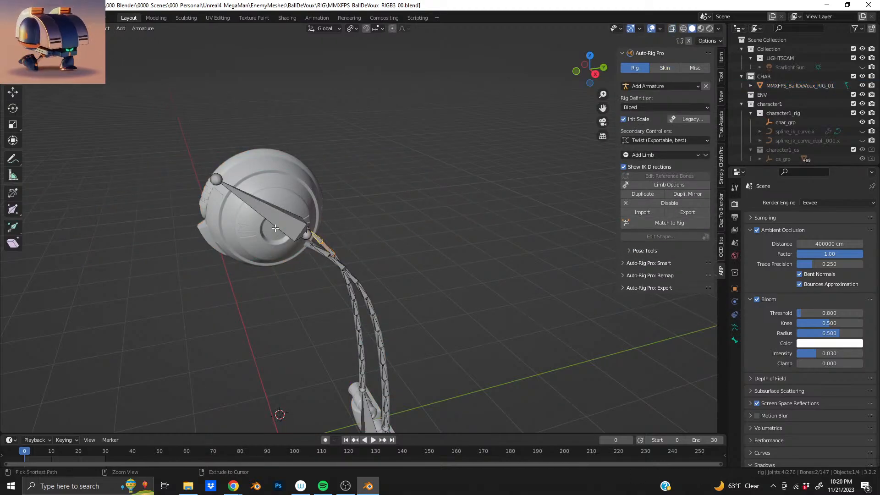
{"action": "middle_click_drag", "start_coordinate": [275, 224], "coordinate": [323, 214]}
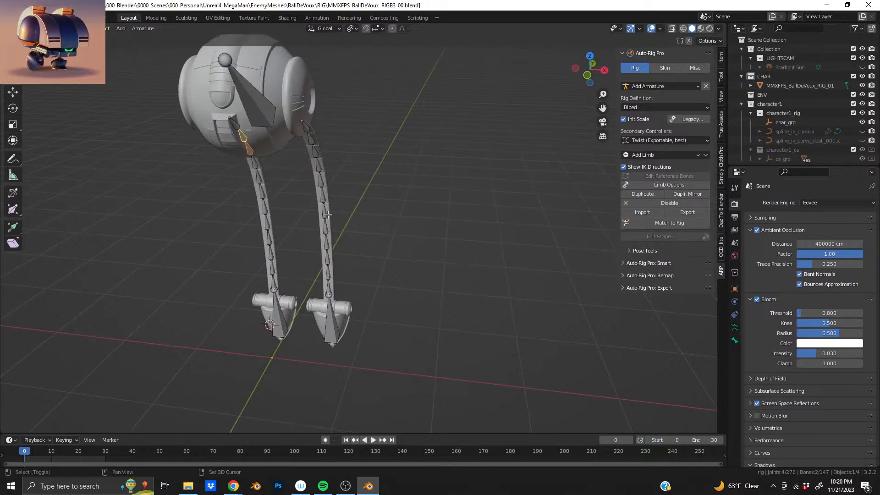
Disable both leg bone chains on the armature, leaving only the body bone
{"action": "left_click", "coordinate": [324, 214], "text": "shift"}
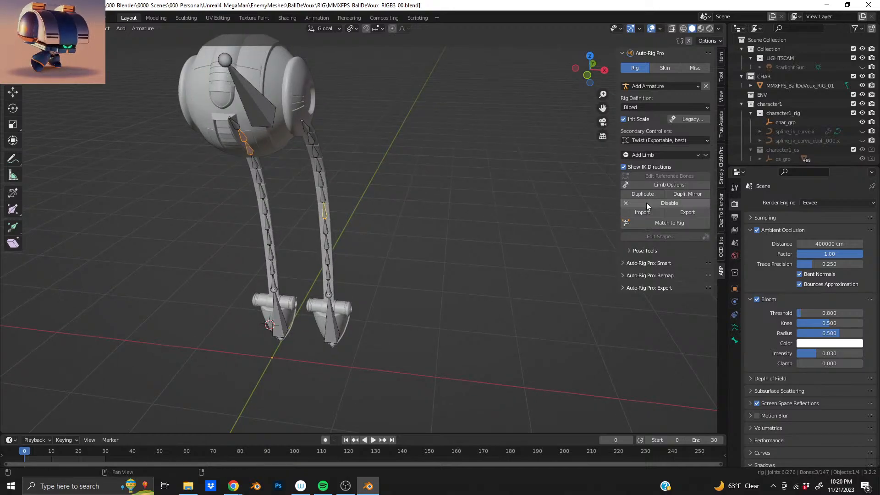
{"action": "left_click", "coordinate": [683, 202]}
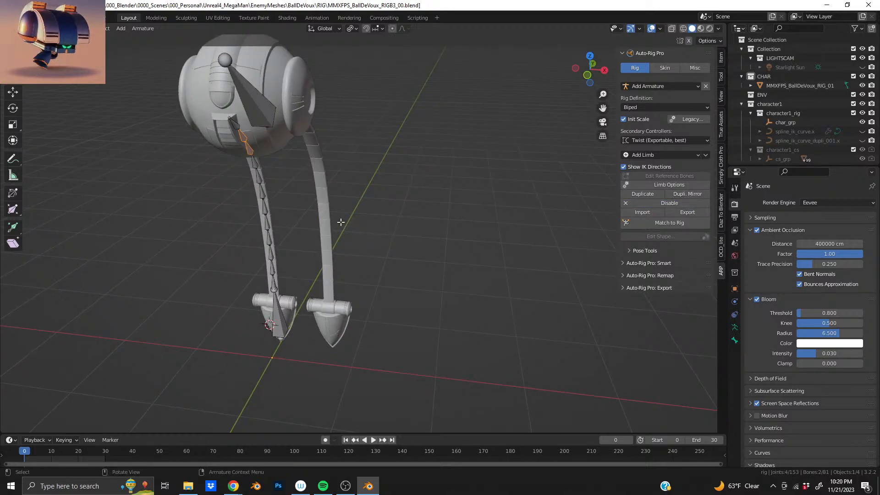
{"action": "left_click", "coordinate": [264, 212]}
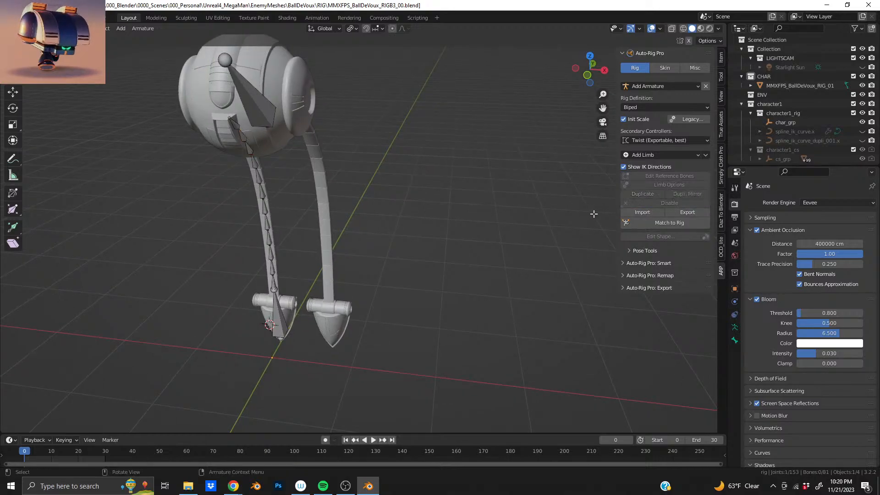
{"action": "left_click", "coordinate": [262, 211]}
{"action": "left_click", "coordinate": [662, 203]}
Add a Tail limb to the armature from the Auto-Rig Pro limb presets
{"action": "middle_click_drag", "start_coordinate": [509, 269], "coordinate": [408, 157]}
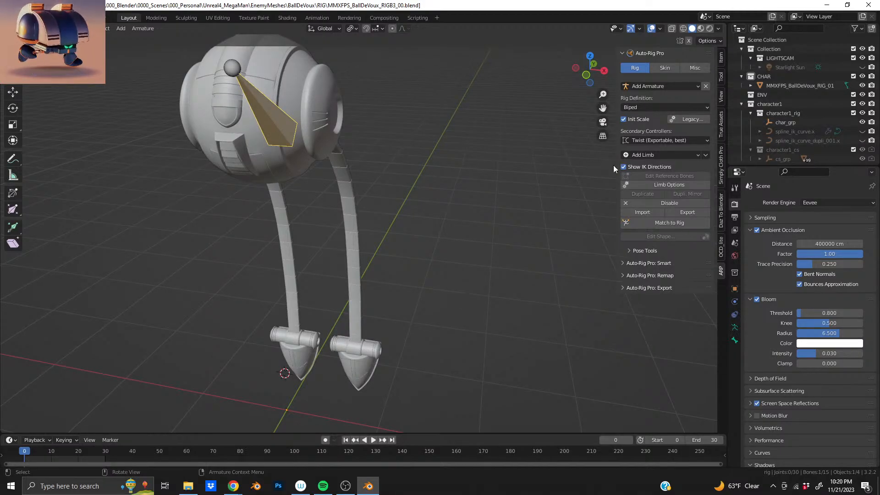
{"action": "left_click", "coordinate": [648, 155]}
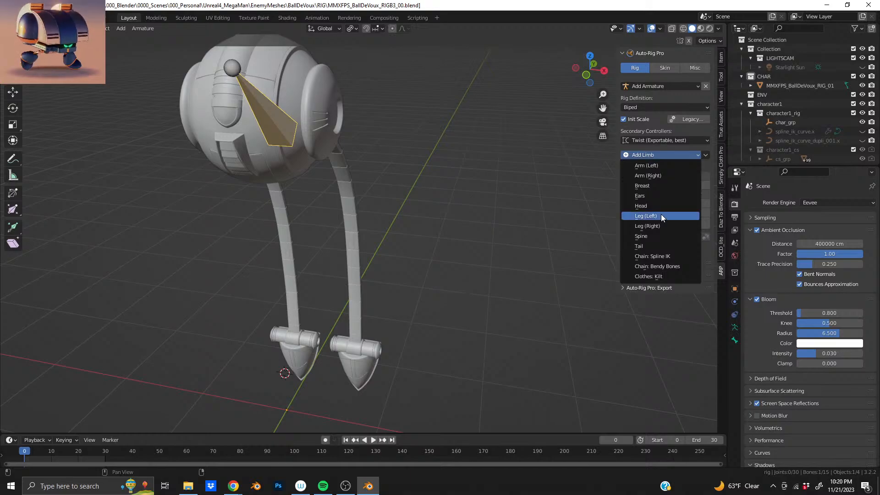
{"action": "left_click", "coordinate": [657, 247]}
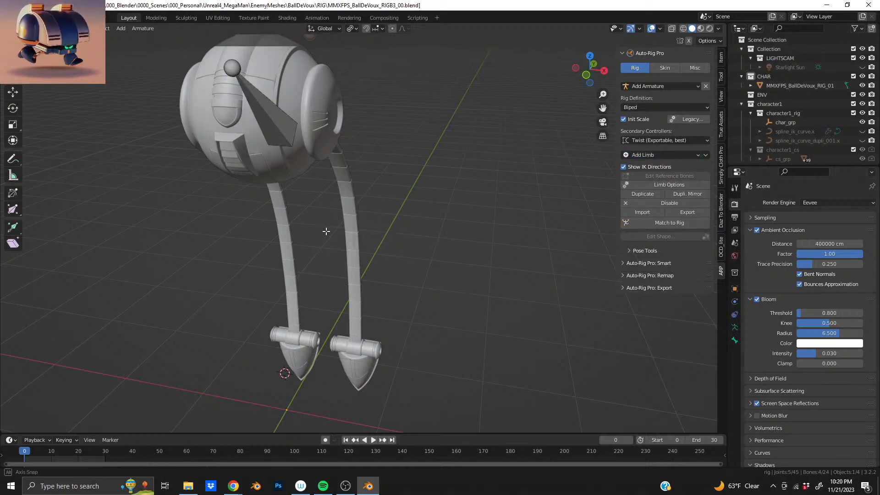
{"action": "middle_click_drag", "start_coordinate": [326, 229], "coordinate": [335, 250]}
{"action": "scroll", "coordinate": [324, 180], "scroll_direction": "down", "scroll_amount": 4}
{"action": "scroll", "coordinate": [289, 232], "scroll_direction": "up", "scroll_amount": 1}
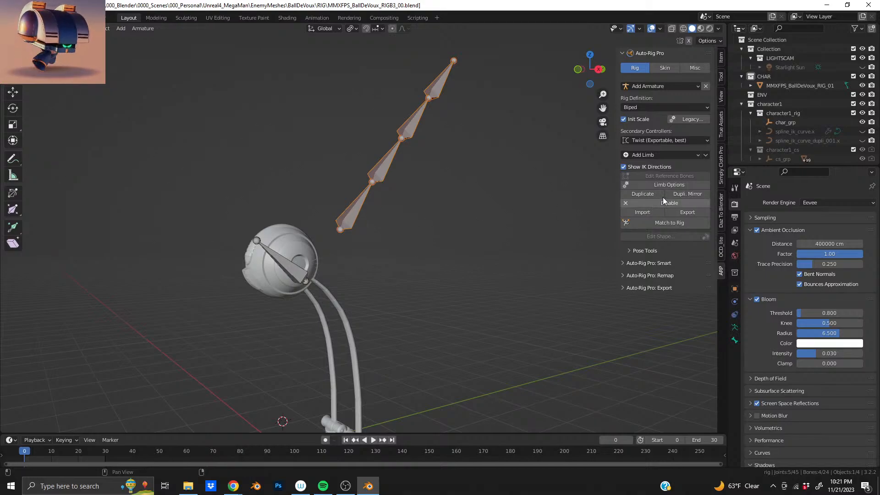
Set the tail limb's bone count to 13, keeping Master Controller at Root enabled, and apply the limb options
{"action": "left_click", "coordinate": [670, 185]}
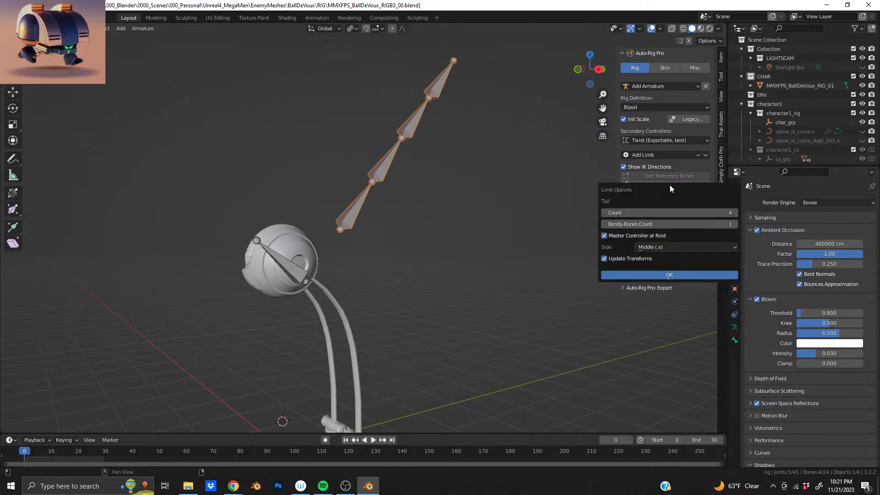
{"action": "left_click", "coordinate": [662, 214]}
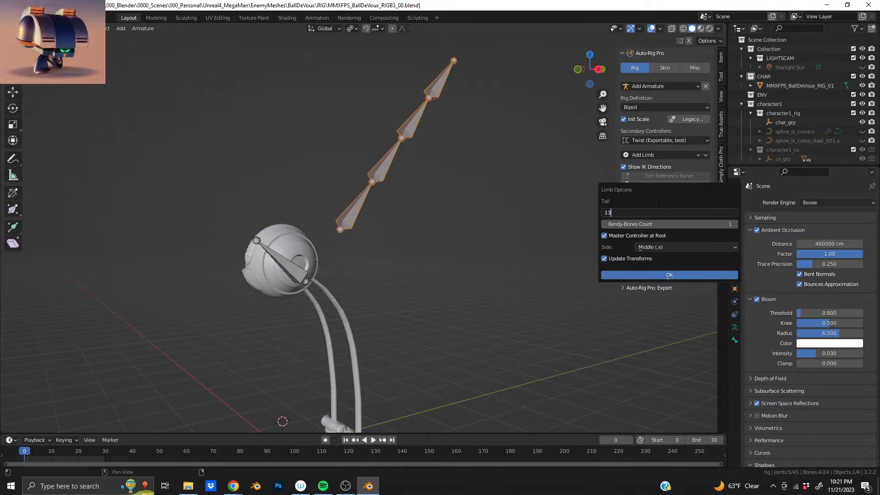
{"action": "key", "text": "Return"}
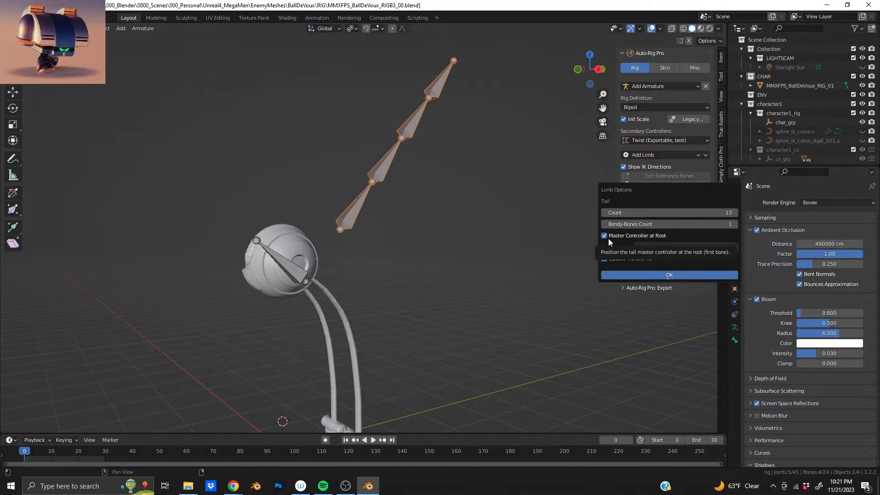
{"action": "left_click", "coordinate": [696, 276]}
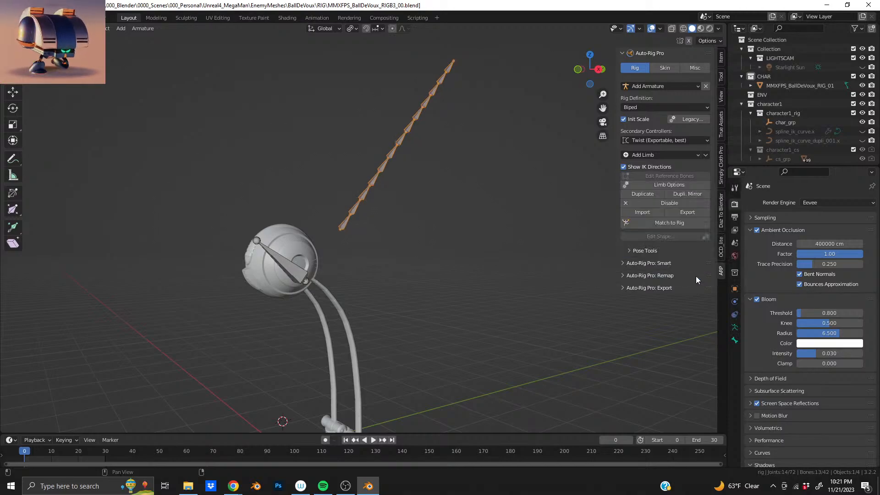
In side view, rotate the tail chain about 69.7° downward around the 3D cursor placed at its base joint
{"action": "middle_click_drag", "start_coordinate": [321, 275], "coordinate": [415, 226]}
{"action": "right_click", "coordinate": [377, 209], "text": "shift"}
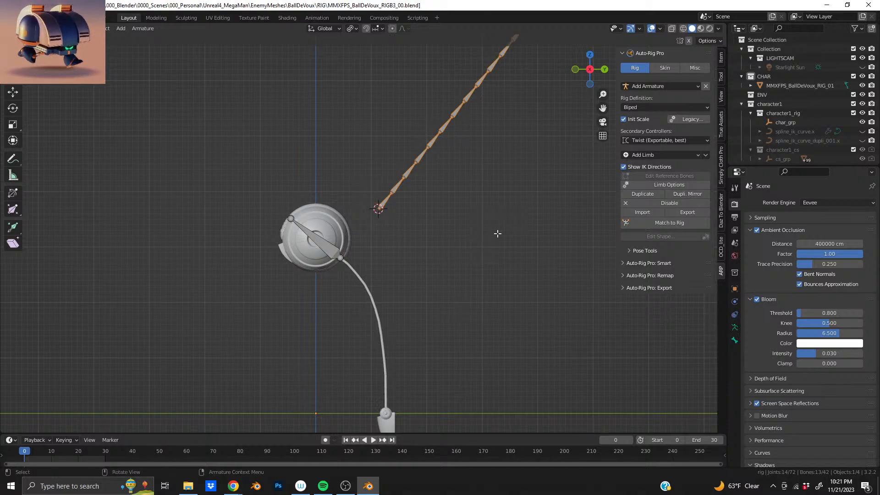
{"action": "left_click", "coordinate": [353, 29]}
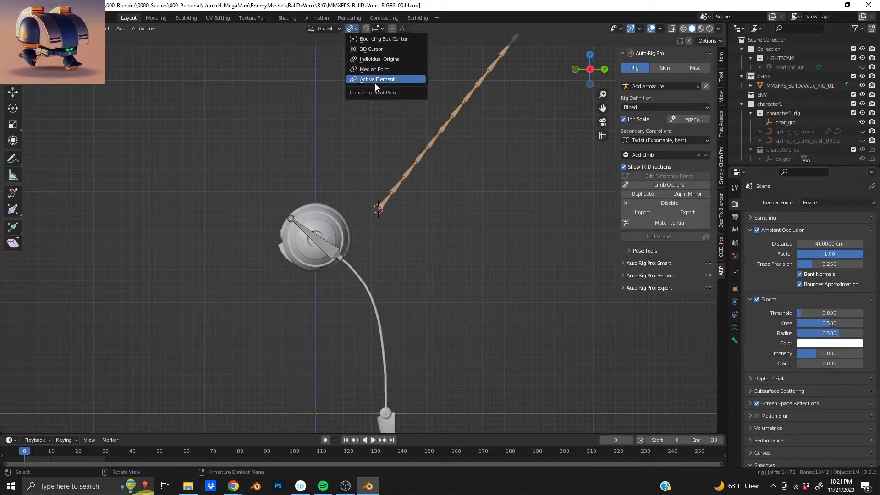
{"action": "left_click", "coordinate": [371, 49]}
{"action": "key", "text": "r"}
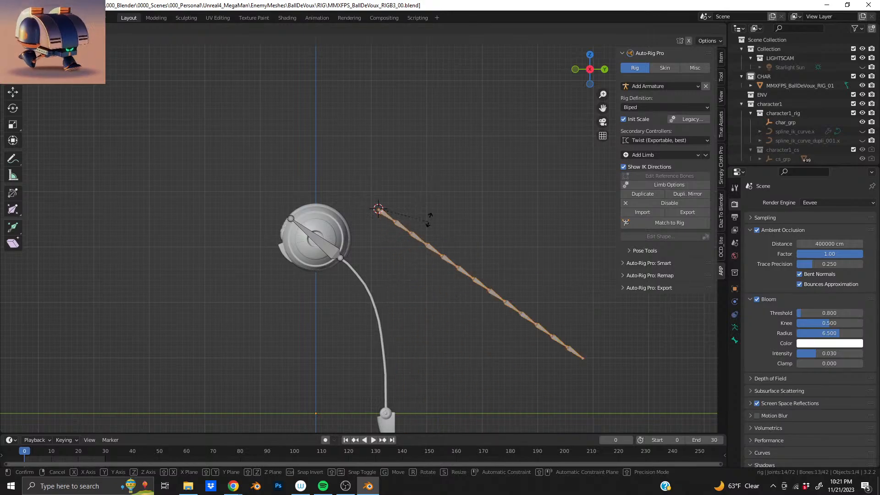
{"action": "left_click", "coordinate": [417, 263]}
Move the tail chain about -56.1 cm in Y and -94 cm in Z so its base sits near the leg's upper end
{"action": "middle_click_drag", "start_coordinate": [417, 262], "coordinate": [416, 194], "text": "shift"}
{"action": "scroll", "coordinate": [416, 193], "scroll_direction": "up", "scroll_amount": 5}
{"action": "key", "text": "g"}
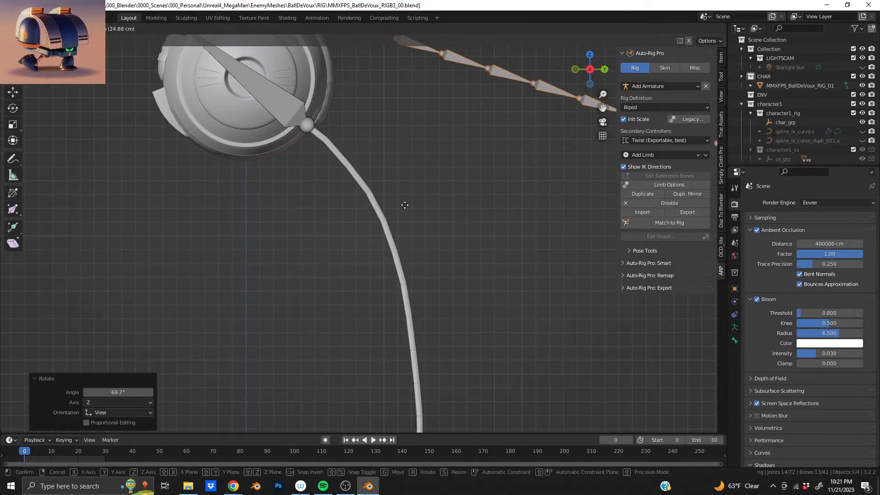
{"action": "left_click", "coordinate": [334, 295]}
With X-ray display on, shift the tail chain's base into the ball body by about -8.4/6.4 cm and -11/4.2 cm in Y/Z
{"action": "scroll", "coordinate": [334, 196], "scroll_direction": "up", "scroll_amount": 4}
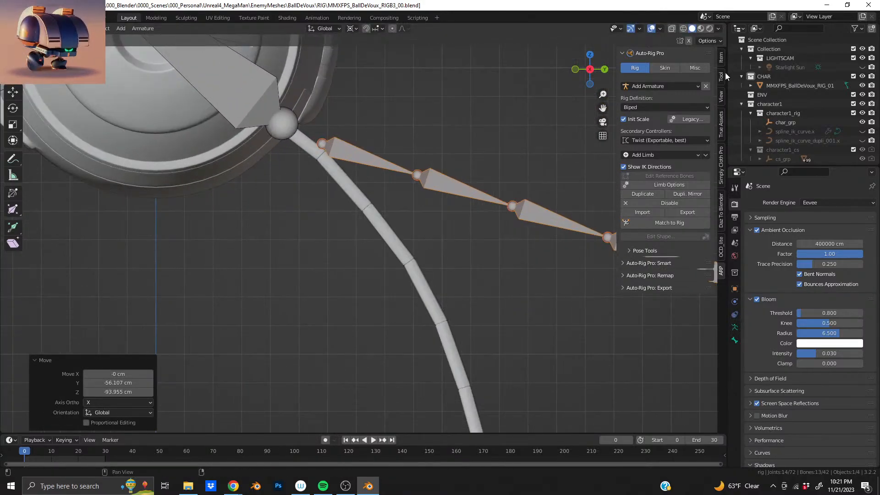
{"action": "middle_click_drag", "start_coordinate": [341, 168], "coordinate": [398, 194]}
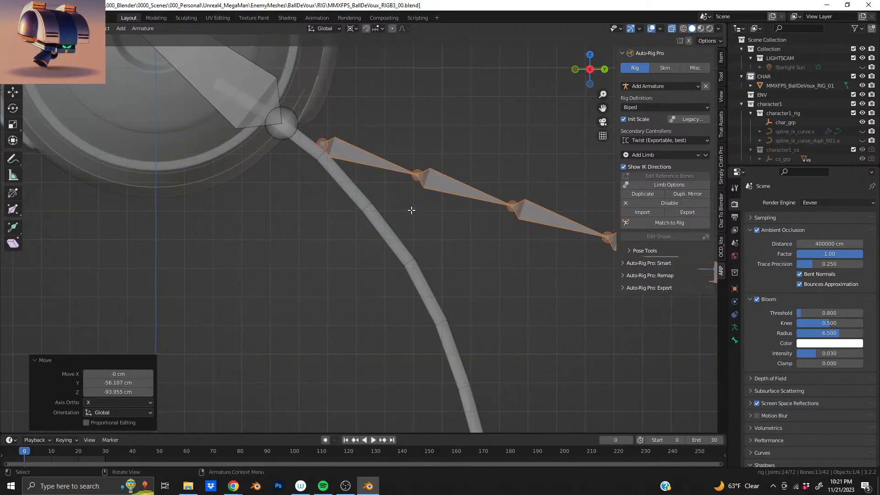
{"action": "scroll", "coordinate": [408, 210], "scroll_direction": "up", "scroll_amount": 8}
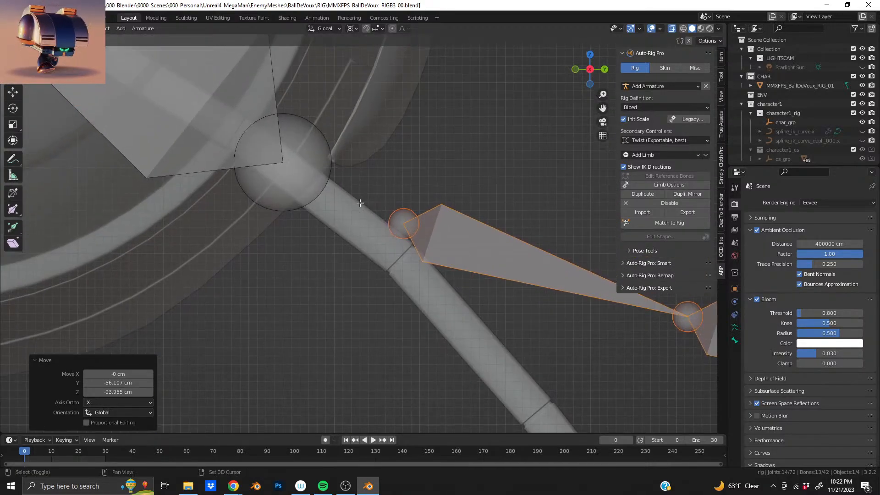
{"action": "middle_click_drag", "start_coordinate": [469, 269], "coordinate": [376, 233]}
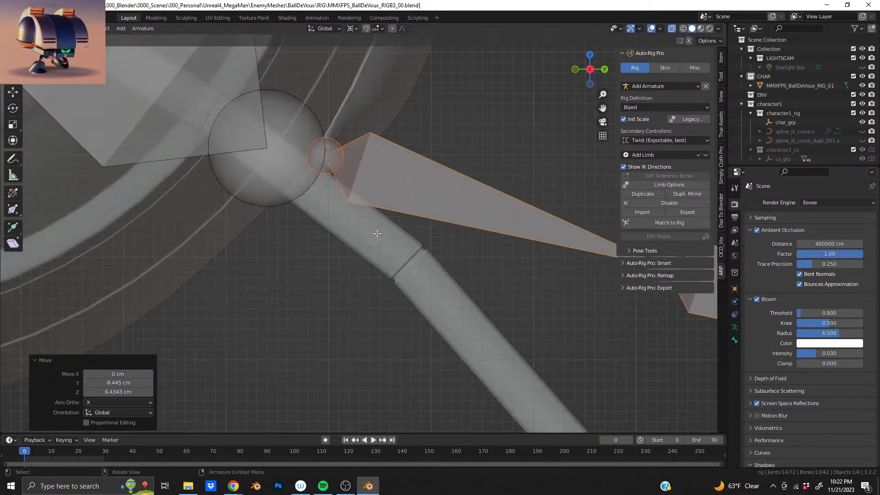
{"action": "key", "text": "g"}
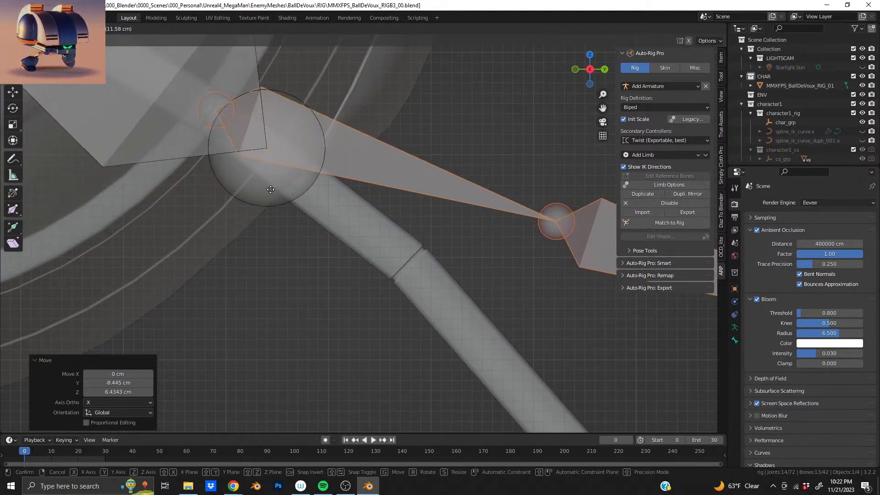
{"action": "left_click", "coordinate": [268, 192]}
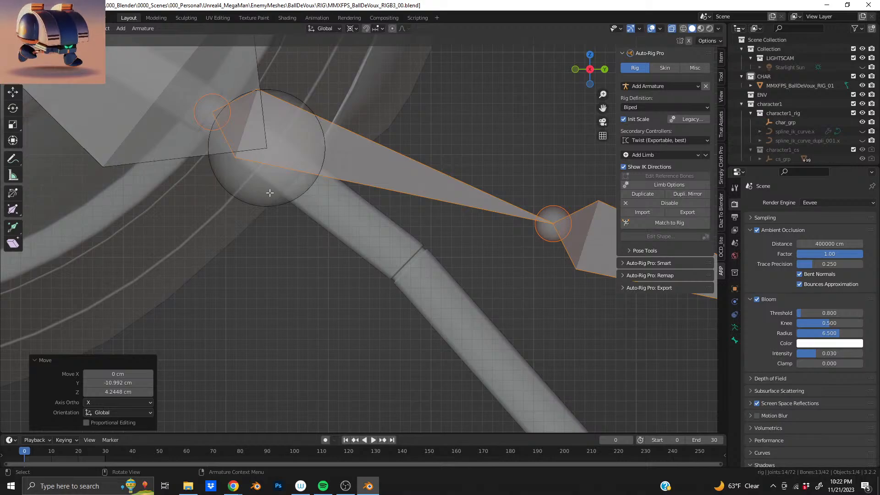
Exclude the chain's base joint at the ball and move the remaining leg bones so the first bone's tip sits on the first hose seam
{"action": "key", "text": "g"}
{"action": "left_click", "coordinate": [270, 193]}
{"action": "middle_click_drag", "start_coordinate": [269, 193], "coordinate": [362, 188]}
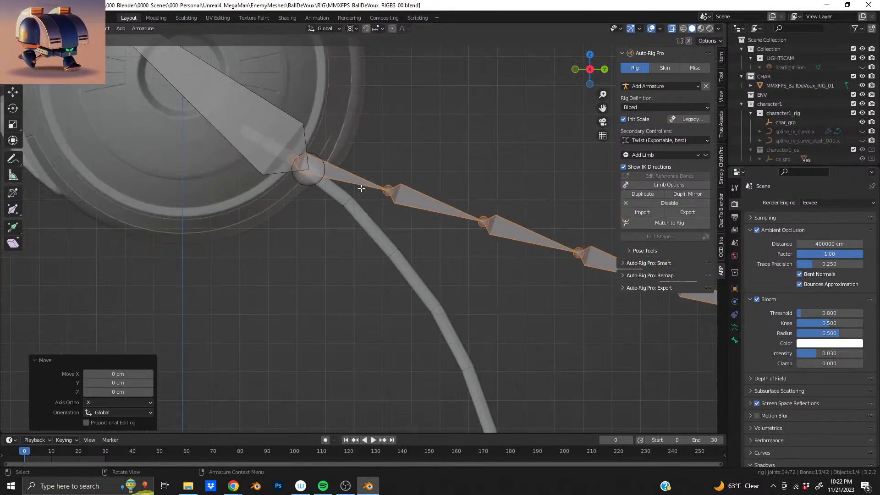
{"action": "scroll", "coordinate": [446, 262], "scroll_direction": "down", "scroll_amount": 6}
{"action": "middle_click_drag", "start_coordinate": [433, 257], "coordinate": [381, 128], "text": "shift"}
{"action": "scroll", "coordinate": [358, 130], "scroll_direction": "down", "scroll_amount": 2}
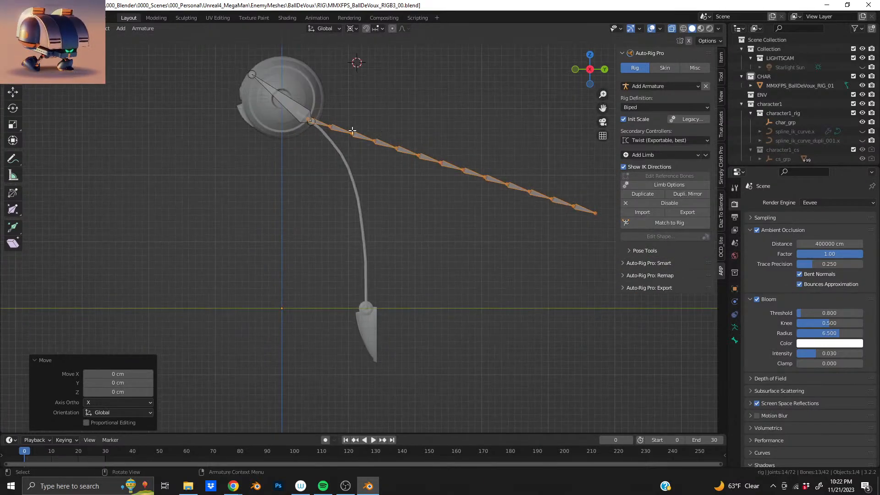
{"action": "left_click_drag", "start_coordinate": [296, 114], "coordinate": [322, 134], "text": "ctrl"}
{"action": "middle_click_drag", "start_coordinate": [336, 135], "coordinate": [419, 192], "text": "shift"}
{"action": "scroll", "coordinate": [419, 192], "scroll_direction": "up", "scroll_amount": 3}
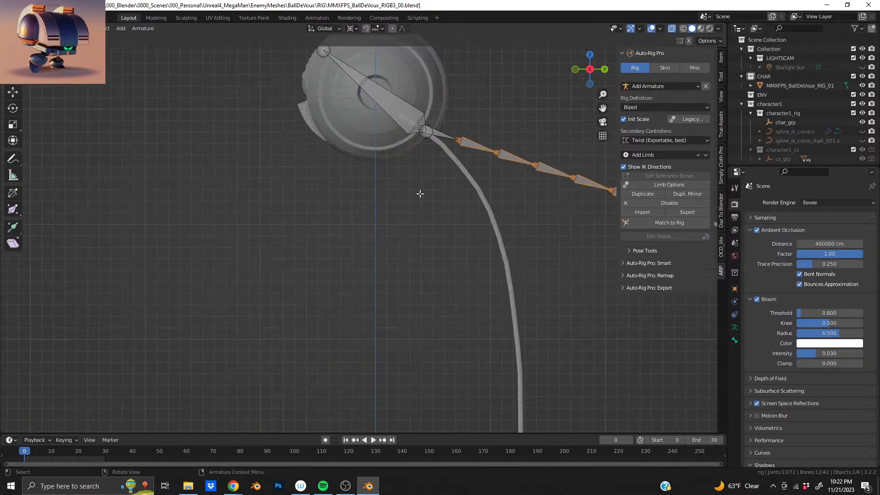
{"action": "middle_click_drag", "start_coordinate": [528, 201], "coordinate": [442, 261], "text": "shift"}
{"action": "scroll", "coordinate": [418, 172], "scroll_direction": "up", "scroll_amount": 2}
{"action": "scroll", "coordinate": [395, 238], "scroll_direction": "up", "scroll_amount": 4}
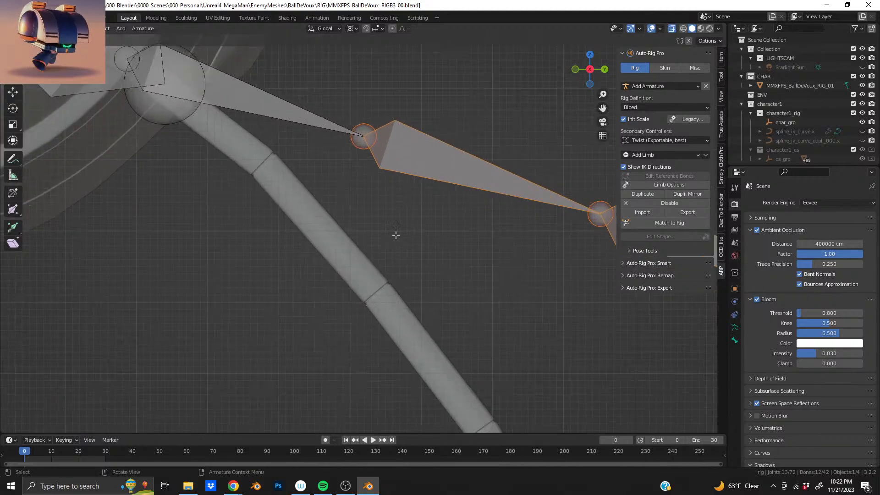
{"action": "scroll", "coordinate": [402, 275], "scroll_direction": "up", "scroll_amount": 1}
{"action": "key", "text": "g"}
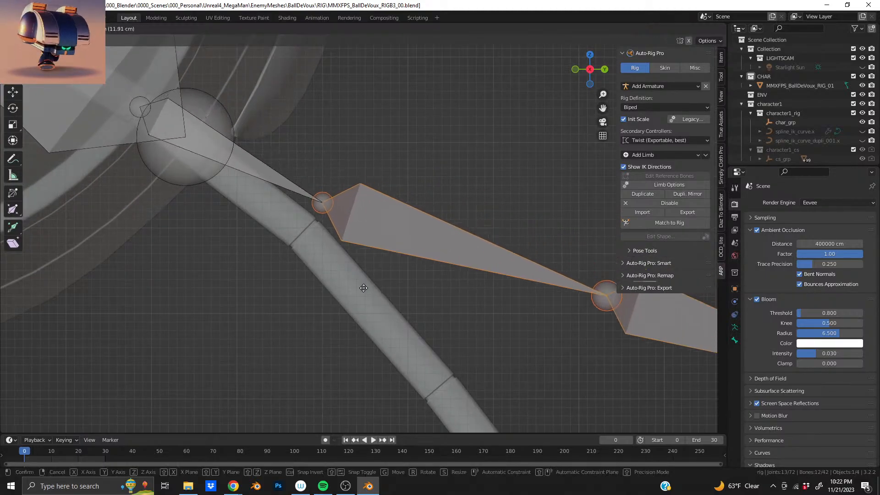
{"action": "left_click", "coordinate": [345, 319]}
Deselect the placed joint and move the remaining chain about 18.7 cm so the second bone ends at the second hose seam
{"action": "left_click_drag", "start_coordinate": [265, 192], "coordinate": [334, 295], "text": "ctrl"}
{"action": "middle_click_drag", "start_coordinate": [433, 361], "coordinate": [393, 216], "text": "shift"}
{"action": "key", "text": "g"}
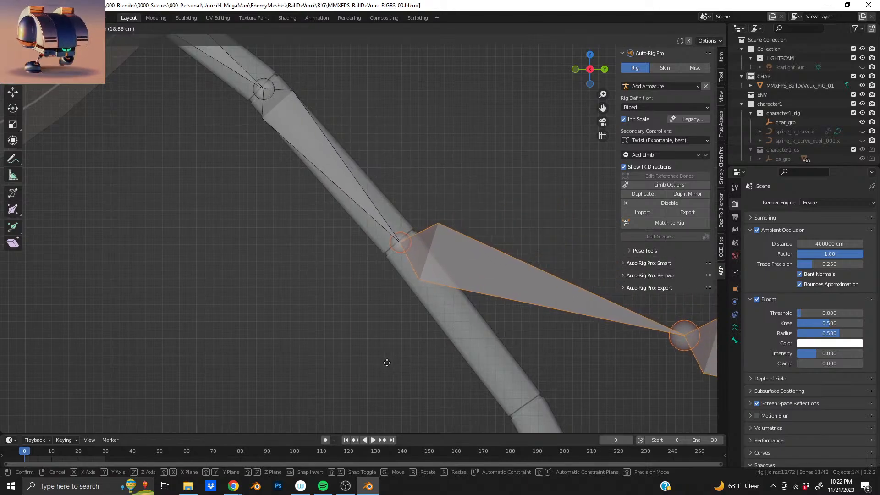
{"action": "left_click", "coordinate": [387, 362]}
Move the chain beyond the second seam by about -18.6 cm in Y and -8.4 cm in Z, placing its leading joint on the third seam
{"action": "middle_click_drag", "start_coordinate": [493, 355], "coordinate": [484, 288], "text": "shift"}
{"action": "left_click_drag", "start_coordinate": [342, 118], "coordinate": [548, 276], "text": "ctrl"}
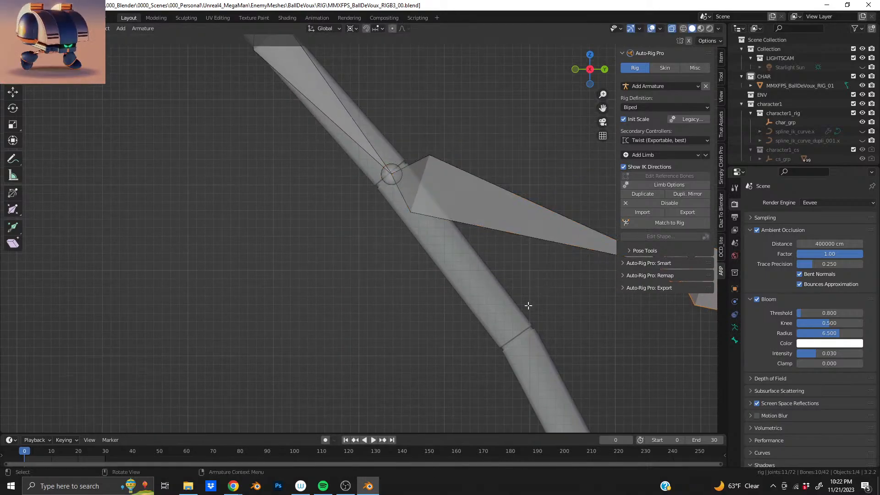
{"action": "middle_click_drag", "start_coordinate": [512, 298], "coordinate": [374, 180], "text": "shift"}
{"action": "key", "text": "g"}
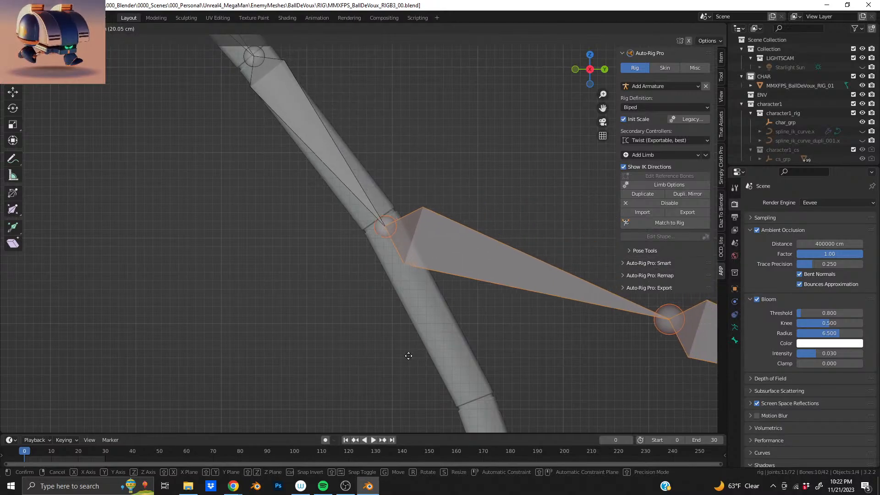
{"action": "left_click", "coordinate": [399, 353]}
Move the chain beyond the third seam by about -22 cm in Y and -10.4 cm in Z, onto the fourth hose seam
{"action": "middle_click_drag", "start_coordinate": [510, 357], "coordinate": [463, 223], "text": "shift"}
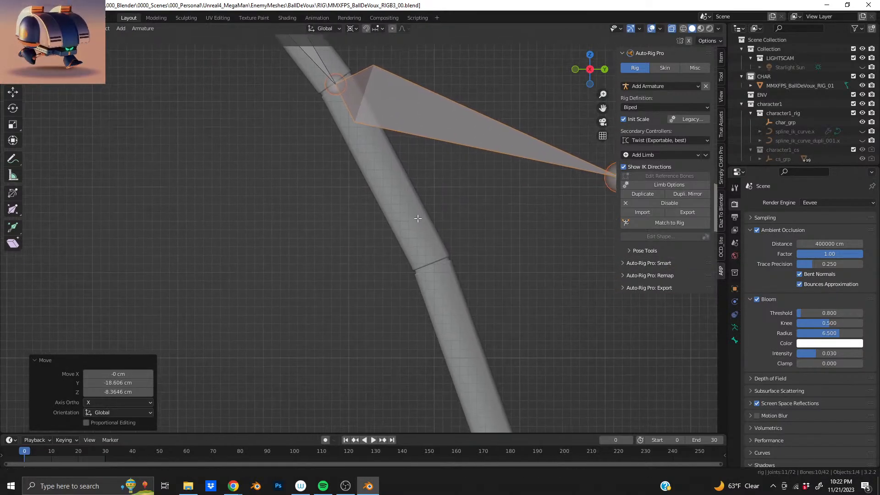
{"action": "scroll", "coordinate": [416, 221], "scroll_direction": "down", "scroll_amount": 3}
{"action": "left_click_drag", "start_coordinate": [309, 117], "coordinate": [492, 264], "text": "ctrl"}
{"action": "key", "text": "g"}
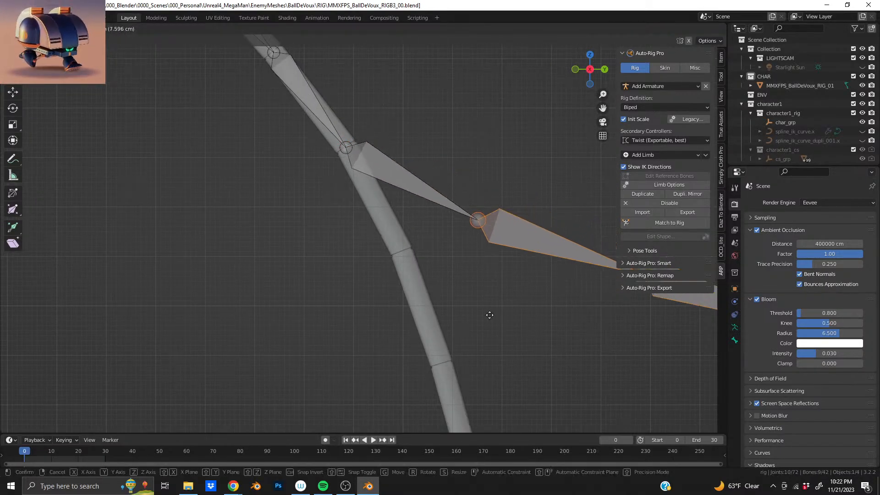
{"action": "left_click", "coordinate": [420, 344]}
Fine-tune the joint at the fourth seam by about -0.1 cm in Y and -0.05 cm in Z to centre it in the hose
{"action": "middle_click_drag", "start_coordinate": [420, 345], "coordinate": [412, 298], "text": "shift"}
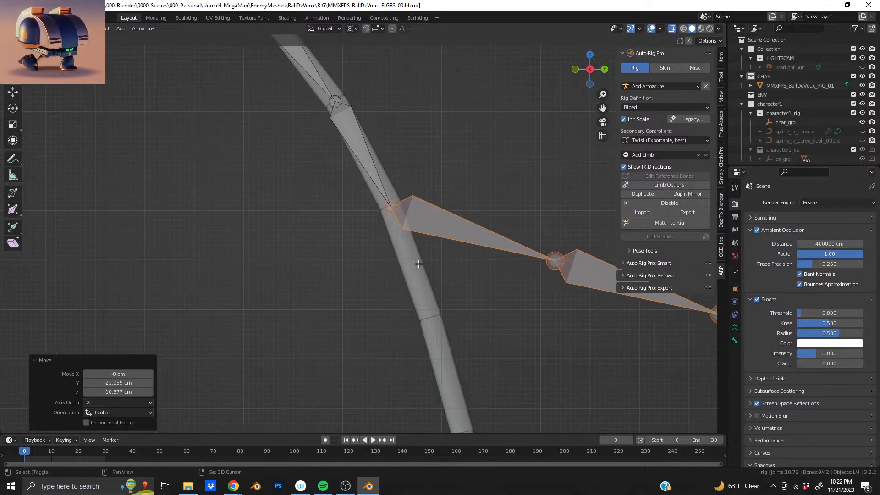
{"action": "scroll", "coordinate": [414, 295], "scroll_direction": "up", "scroll_amount": 6}
{"action": "middle_click_drag", "start_coordinate": [483, 193], "coordinate": [426, 218], "text": "shift"}
{"action": "scroll", "coordinate": [427, 218], "scroll_direction": "up", "scroll_amount": 1}
{"action": "key", "text": "g"}
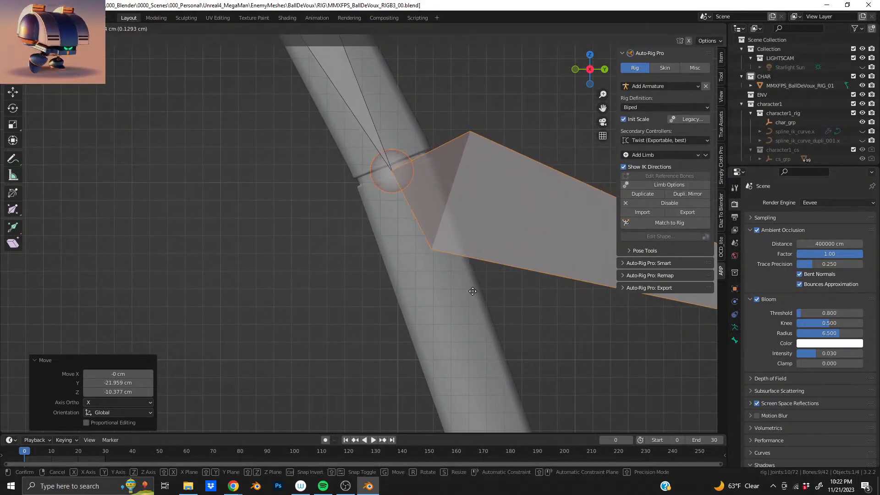
{"action": "left_click", "coordinate": [473, 290]}
Deselect the fourth-seam joint and move the remaining bones about -25.1 cm in Y and -12 cm in Z onto the fifth seam
{"action": "scroll", "coordinate": [470, 299], "scroll_direction": "down", "scroll_amount": 2}
{"action": "scroll", "coordinate": [470, 299], "scroll_direction": "down", "scroll_amount": 3}
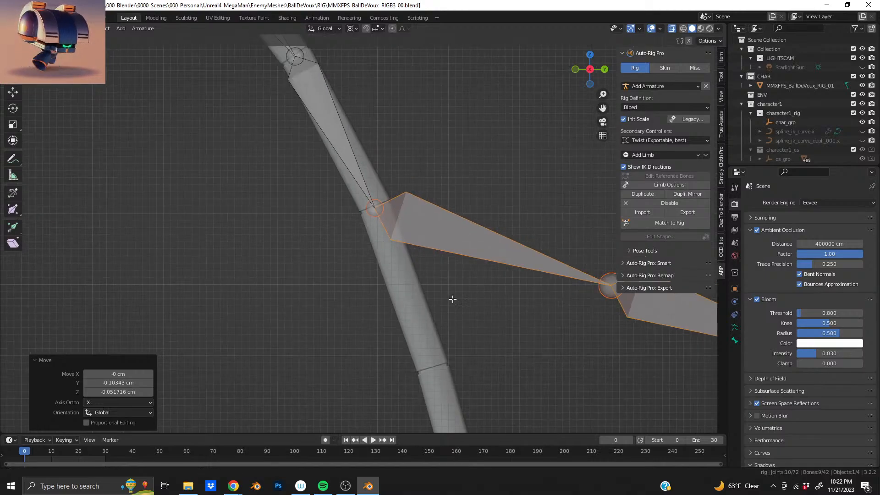
{"action": "middle_click_drag", "start_coordinate": [448, 299], "coordinate": [422, 245], "text": "shift"}
{"action": "left_click_drag", "start_coordinate": [401, 191], "coordinate": [401, 191]}
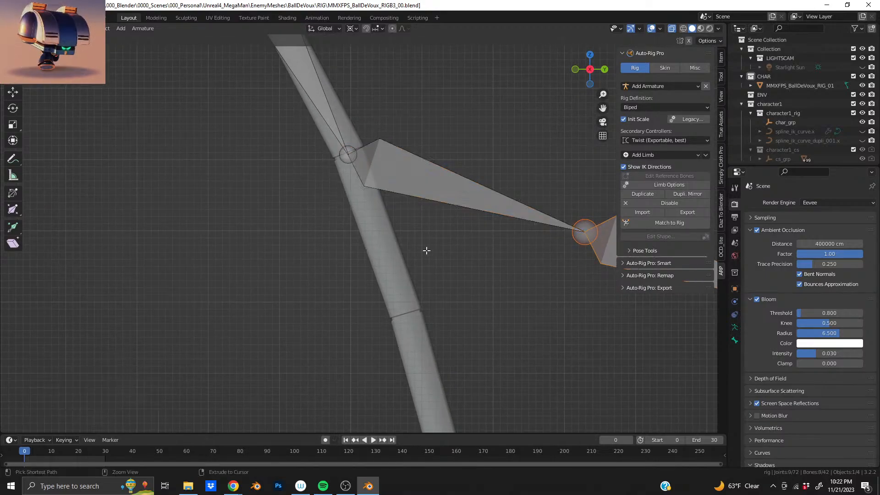
{"action": "key", "text": "ctrl+z"}
{"action": "key", "text": "ctrl+z"}
{"action": "key", "text": "ctrl+z"}
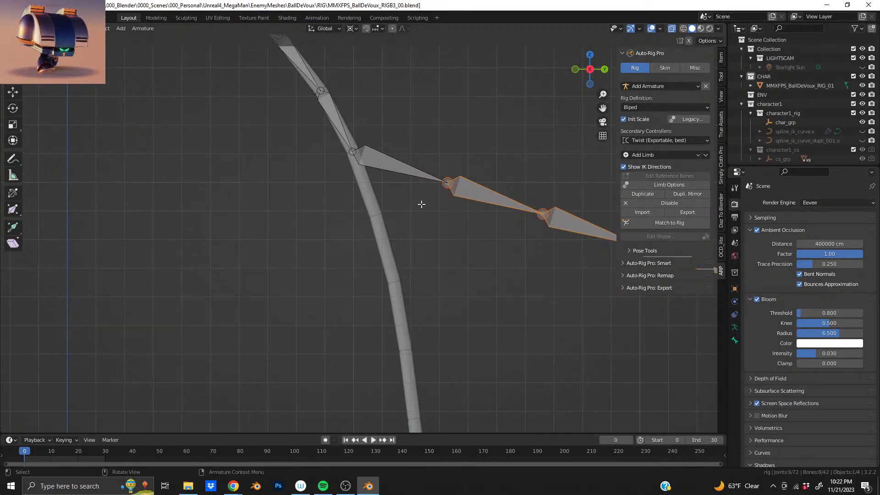
{"action": "key", "text": "g"}
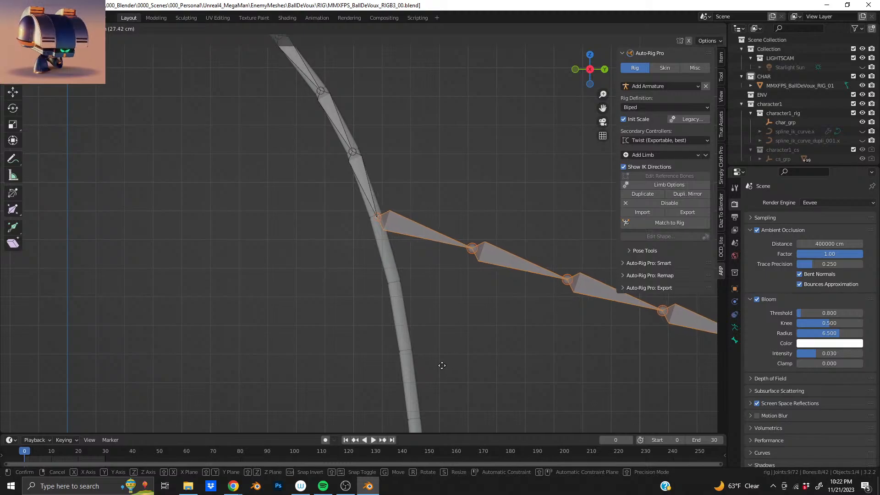
{"action": "left_click", "coordinate": [440, 366]}
Nudge the joint at the fifth seam by about -0.09 cm in Y and 0.26 cm in Z to line it up with the seam
{"action": "scroll", "coordinate": [452, 207], "scroll_direction": "up", "scroll_amount": 8}
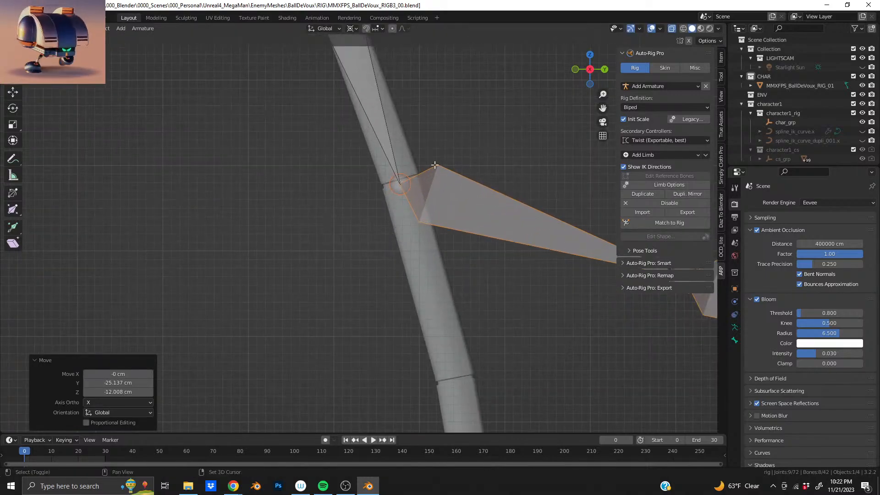
{"action": "key", "text": "g"}
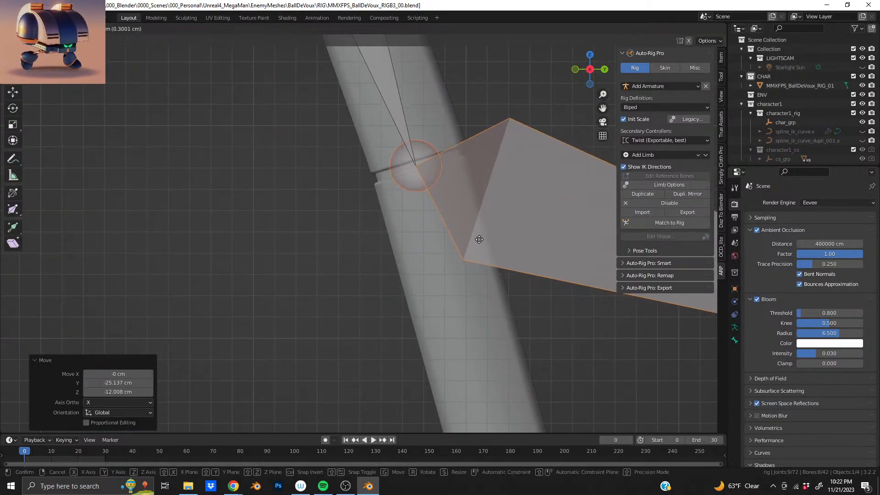
{"action": "left_click", "coordinate": [479, 240]}
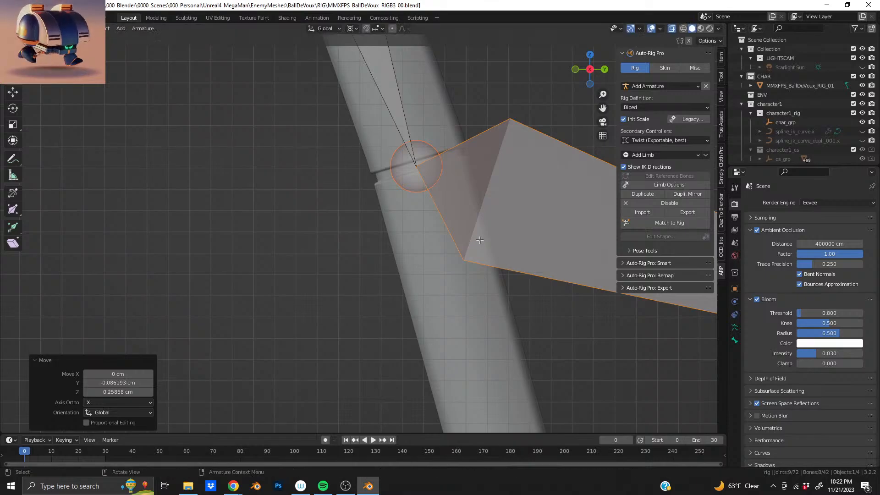
Move the bones beyond the fifth seam by about -26.1 cm in Y and -12.5 cm in Z onto the sixth seam
{"action": "scroll", "coordinate": [477, 248], "scroll_direction": "down", "scroll_amount": 6}
{"action": "scroll", "coordinate": [385, 192], "scroll_direction": "down", "scroll_amount": 3}
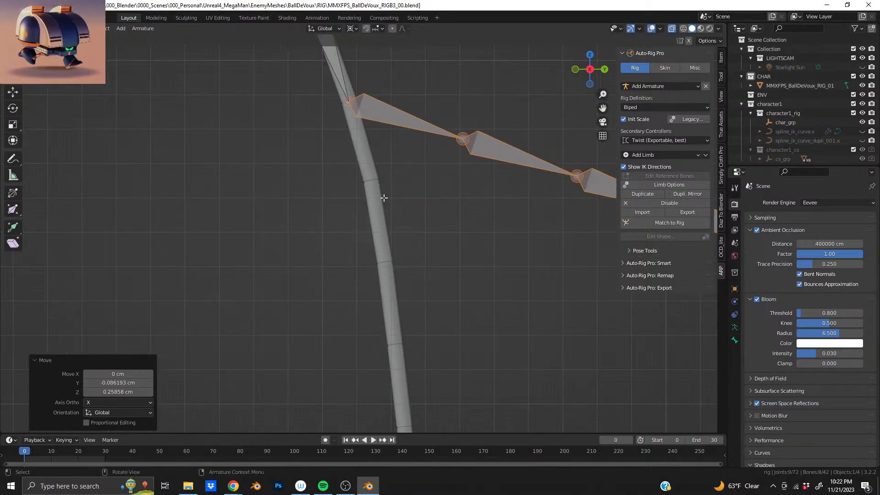
{"action": "left_click", "coordinate": [358, 142], "text": "shift"}
{"action": "key", "text": "g"}
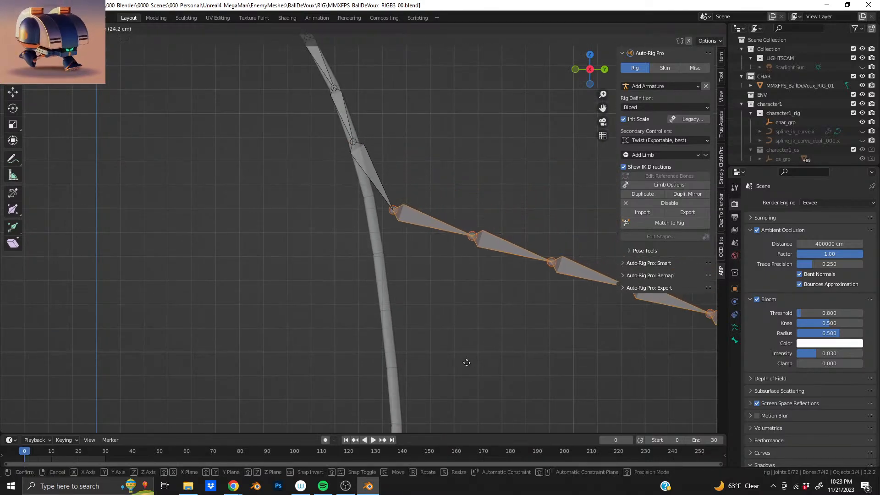
{"action": "left_click", "coordinate": [444, 338]}
Centre the joint on the sixth seam with two small moves, about -0.62 cm and -0.09 cm in Y, 0.11 cm and 0.02 cm in Z
{"action": "middle_click_drag", "start_coordinate": [372, 192], "coordinate": [362, 213], "text": "shift"}
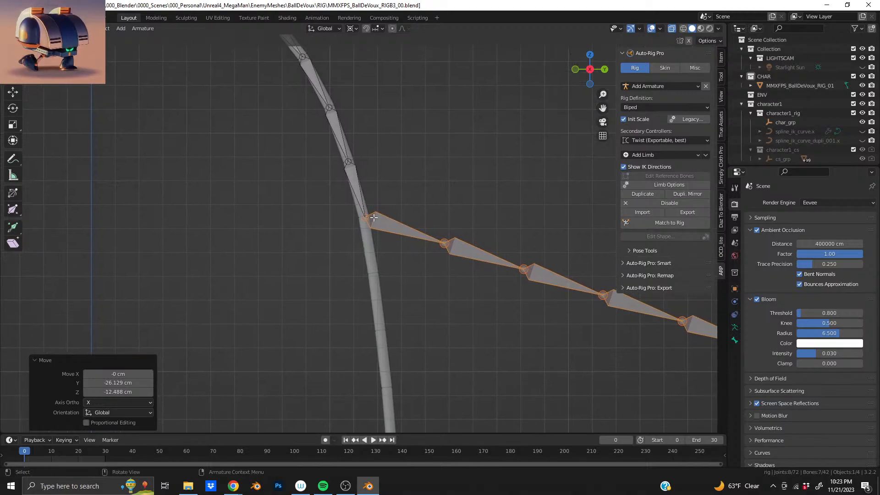
{"action": "scroll", "coordinate": [446, 216], "scroll_direction": "up", "scroll_amount": 6}
{"action": "middle_click_drag", "start_coordinate": [446, 216], "coordinate": [415, 220], "text": "shift"}
{"action": "scroll", "coordinate": [385, 213], "scroll_direction": "up", "scroll_amount": 5}
{"action": "scroll", "coordinate": [385, 214], "scroll_direction": "up", "scroll_amount": 1}
{"action": "middle_click_drag", "start_coordinate": [322, 193], "coordinate": [405, 252], "text": "shift"}
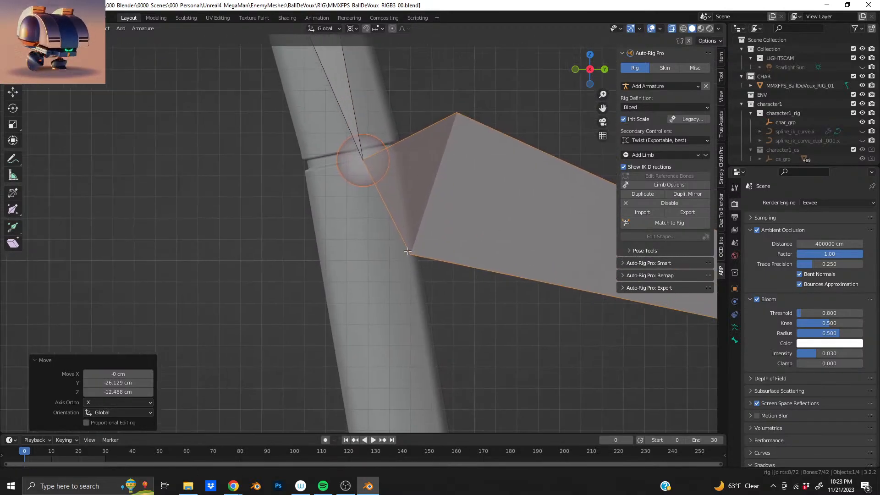
{"action": "key", "text": "g"}
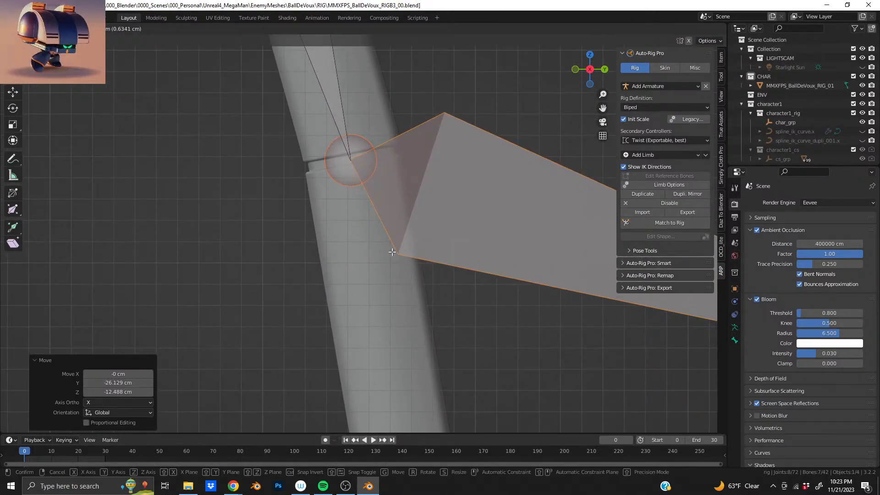
{"action": "left_click", "coordinate": [393, 251]}
{"action": "key", "text": "g"}
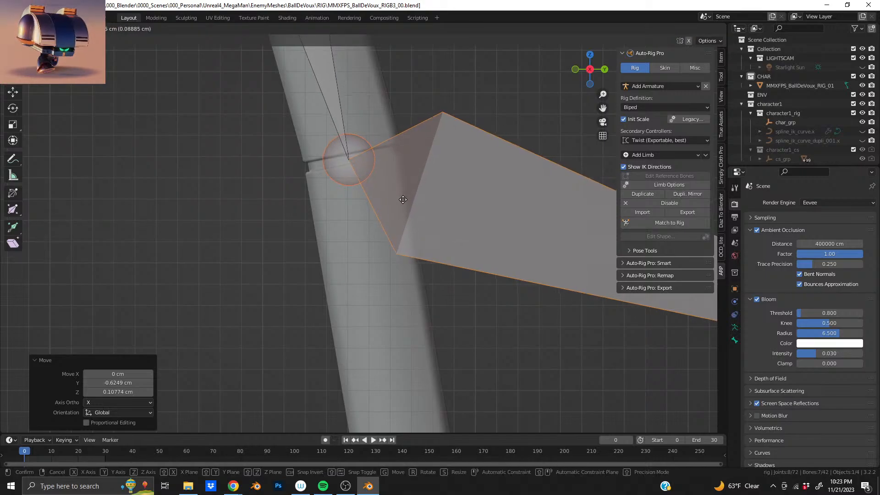
{"action": "left_click", "coordinate": [402, 198]}
Deselect the sixth-seam joint and move the remaining bones about -28.6 cm in Y and -13.4 cm in Z onto the seventh seam
{"action": "scroll", "coordinate": [378, 255], "scroll_direction": "down", "scroll_amount": 5}
{"action": "scroll", "coordinate": [379, 254], "scroll_direction": "down", "scroll_amount": 5}
{"action": "middle_click_drag", "start_coordinate": [379, 255], "coordinate": [370, 190], "text": "shift"}
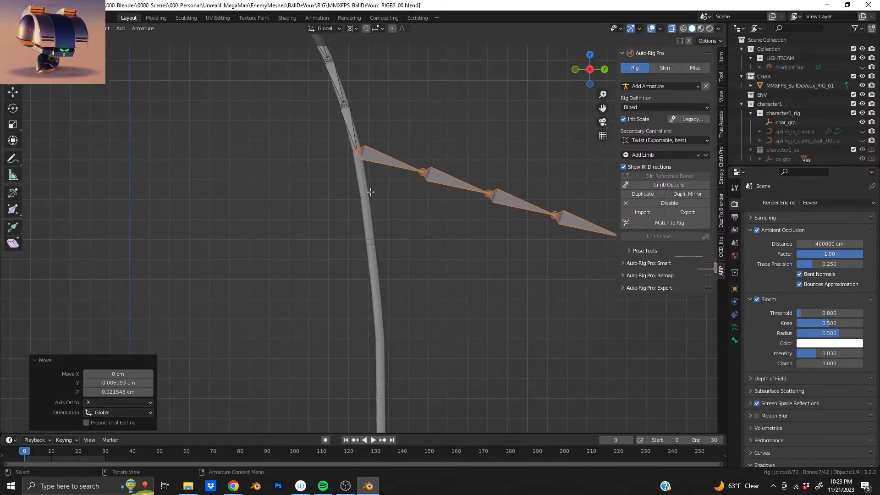
{"action": "left_click_drag", "start_coordinate": [337, 130], "coordinate": [383, 192], "text": "ctrl"}
{"action": "key", "text": "g"}
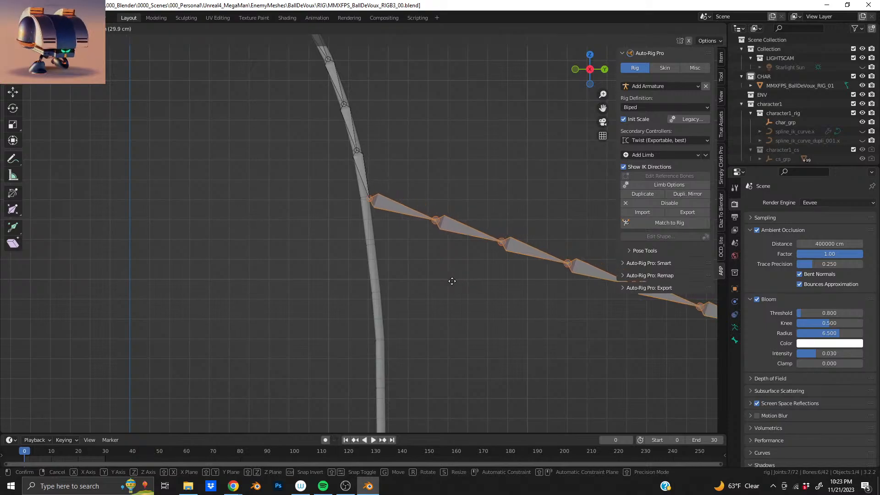
{"action": "left_click", "coordinate": [449, 281]}
Adjust the joint at the seventh seam by about -0.59 cm in Y and 0.47 cm in Z to centre it in the hose
{"action": "scroll", "coordinate": [371, 192], "scroll_direction": "up", "scroll_amount": 3}
{"action": "scroll", "coordinate": [371, 193], "scroll_direction": "up", "scroll_amount": 2}
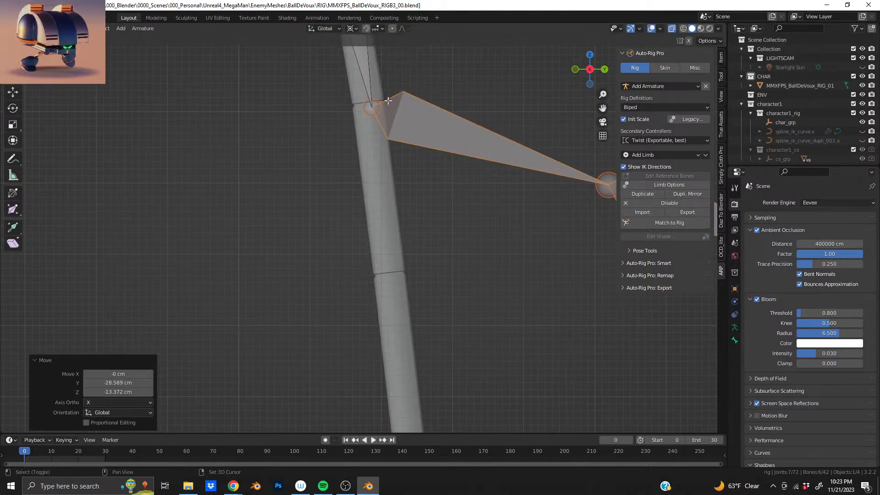
{"action": "middle_click_drag", "start_coordinate": [388, 101], "coordinate": [363, 314], "text": "shift"}
{"action": "scroll", "coordinate": [367, 183], "scroll_direction": "up", "scroll_amount": 6}
{"action": "scroll", "coordinate": [363, 308], "scroll_direction": "up", "scroll_amount": 1}
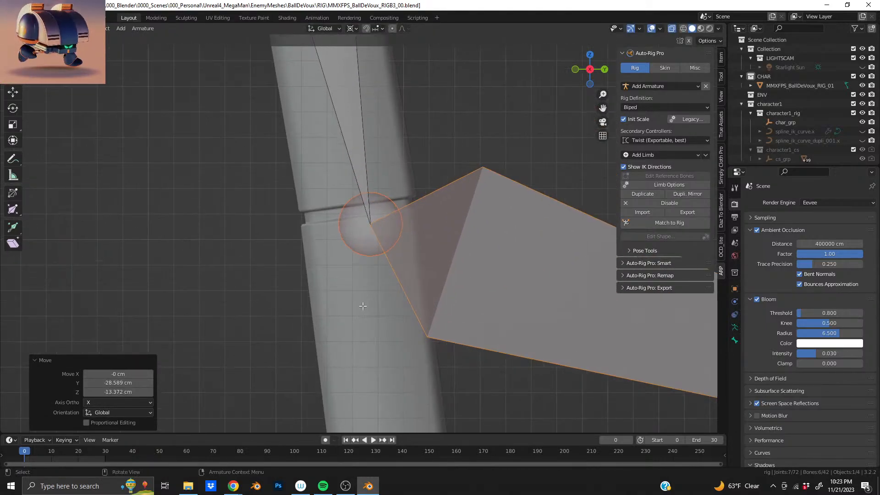
{"action": "key", "text": "g"}
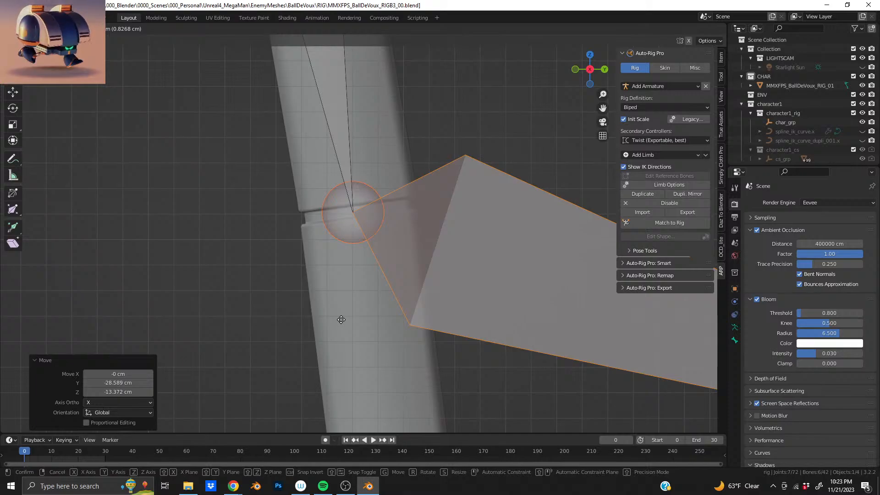
{"action": "left_click", "coordinate": [343, 320]}
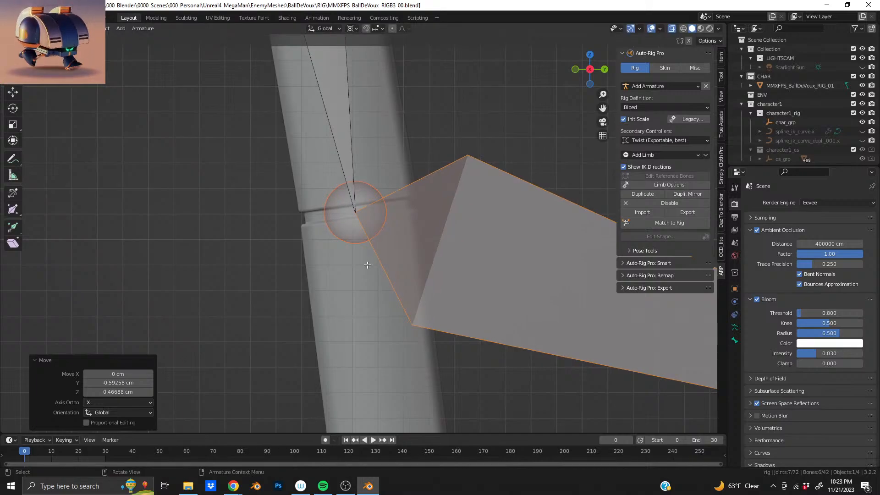
Move the bones beyond the seventh seam by about -30.1 cm in Y and -12.9 cm in Z onto the eighth seam
{"action": "scroll", "coordinate": [367, 264], "scroll_direction": "down", "scroll_amount": 5}
{"action": "left_click_drag", "start_coordinate": [313, 187], "coordinate": [383, 287], "text": "ctrl"}
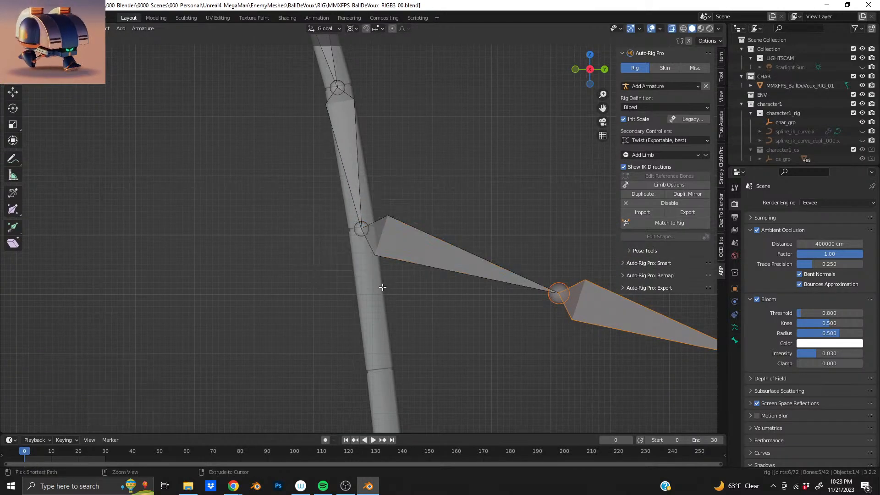
{"action": "key", "text": "g"}
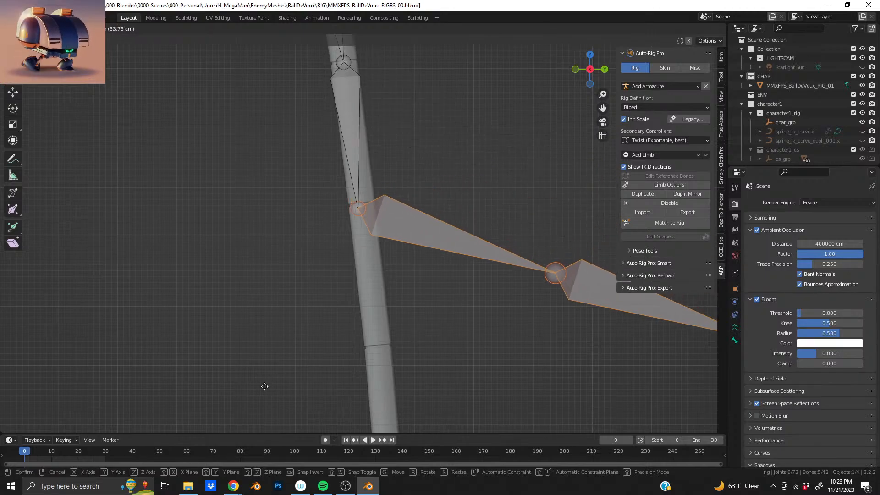
{"action": "left_click", "coordinate": [269, 382]}
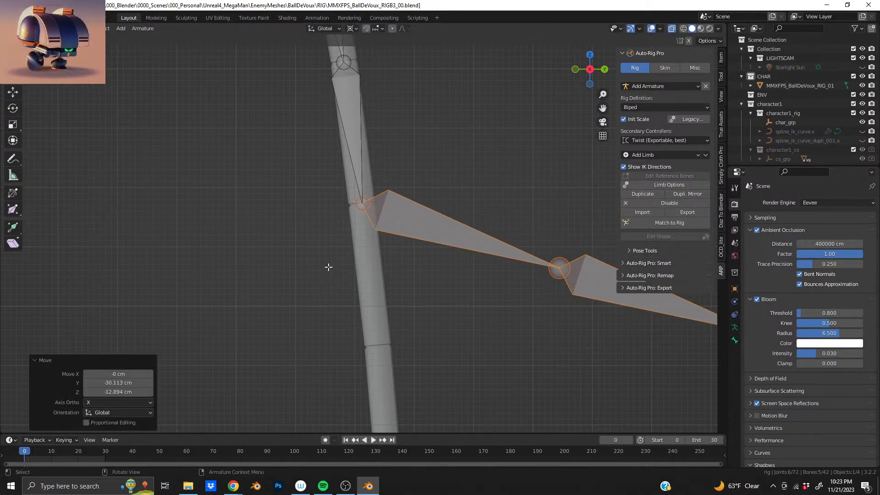
{"action": "scroll", "coordinate": [329, 267], "scroll_direction": "up", "scroll_amount": 5}
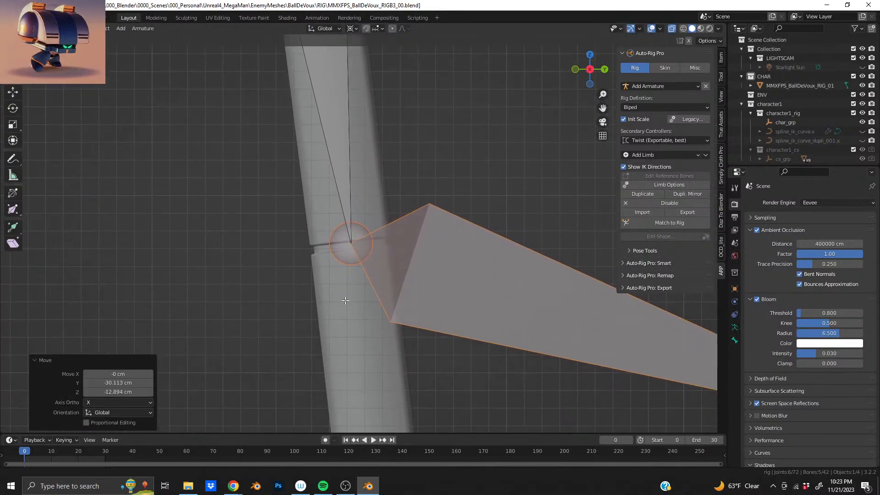
Adjust the joint at the eighth seam by about -0.04 cm in Y and -0.12 cm in Z to centre it
{"action": "scroll", "coordinate": [345, 301], "scroll_direction": "up", "scroll_amount": 3}
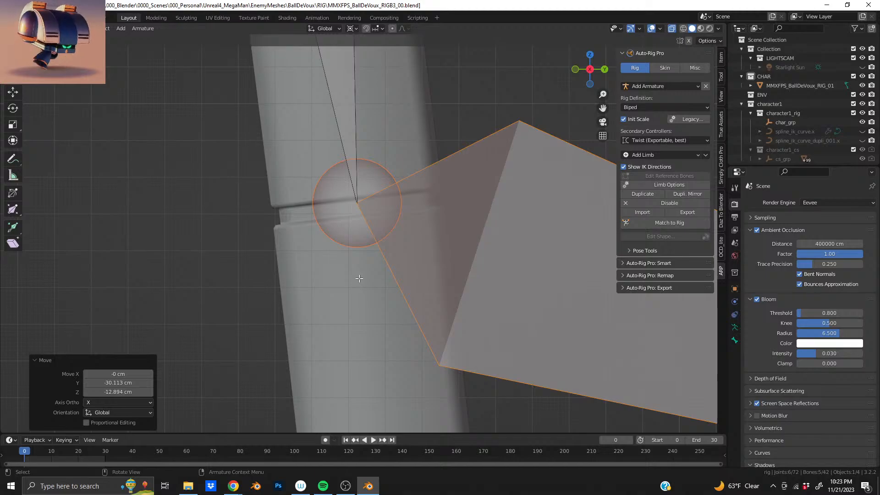
{"action": "key", "text": "g"}
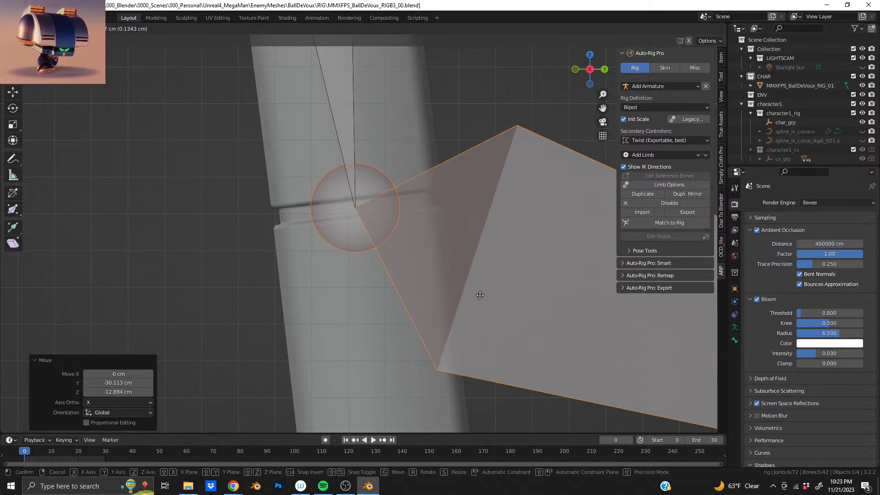
{"action": "left_click", "coordinate": [480, 295]}
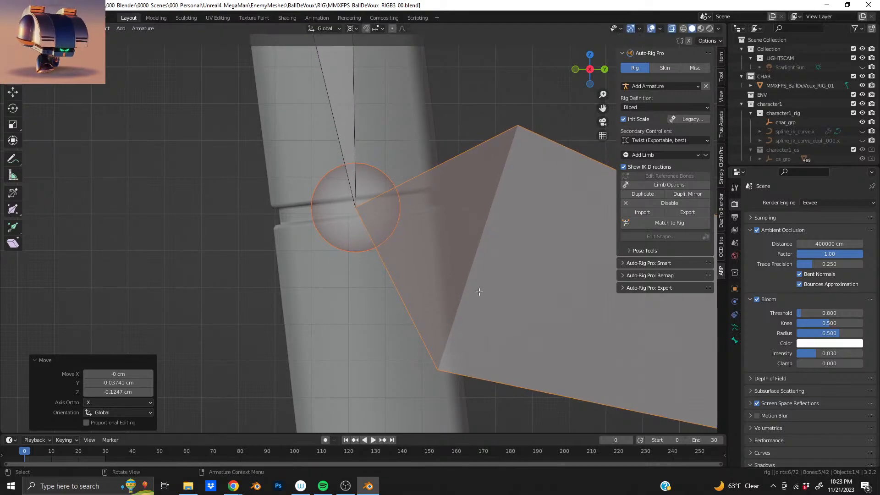
Deselect the eighth-seam joint and move the remaining bones about -30.7 cm in Y and -13.6 cm in Z onto the ninth seam
{"action": "scroll", "coordinate": [478, 291], "scroll_direction": "down", "scroll_amount": 8}
{"action": "left_click_drag", "start_coordinate": [348, 214], "coordinate": [399, 276], "text": "ctrl"}
{"action": "middle_click_drag", "start_coordinate": [383, 336], "coordinate": [362, 202], "text": "shift"}
{"action": "scroll", "coordinate": [353, 187], "scroll_direction": "down", "scroll_amount": 5}
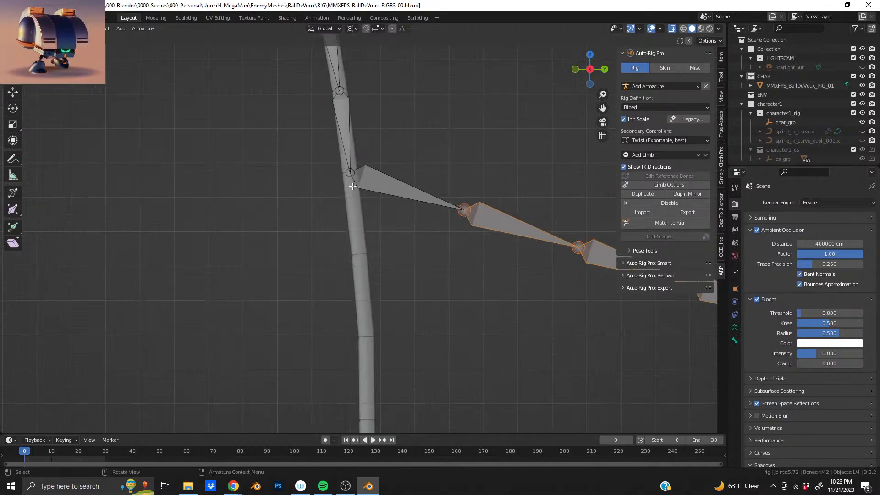
{"action": "middle_click_drag", "start_coordinate": [371, 276], "coordinate": [358, 224], "text": "shift"}
{"action": "key", "text": "g"}
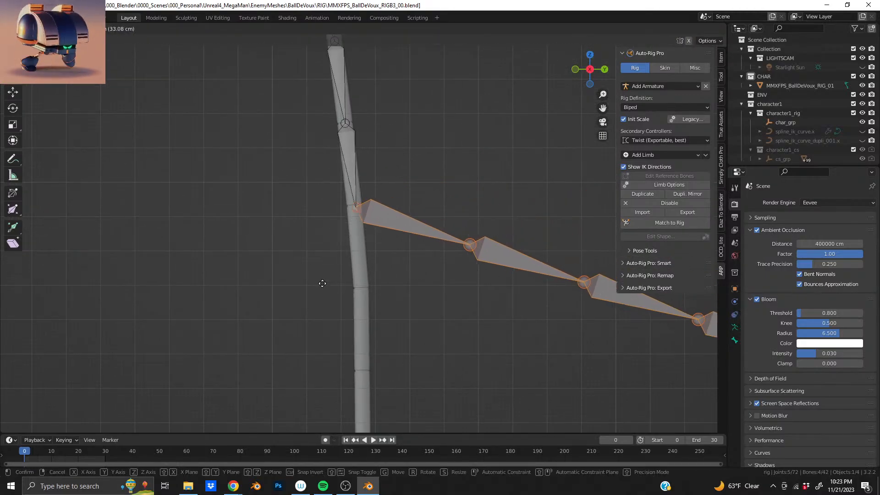
{"action": "left_click", "coordinate": [320, 282]}
Centre the joint on the ninth seam with a move of about 0.11 cm in Y and 0.42 cm in Z
{"action": "scroll", "coordinate": [363, 182], "scroll_direction": "up", "scroll_amount": 5}
{"action": "scroll", "coordinate": [363, 183], "scroll_direction": "up", "scroll_amount": 2}
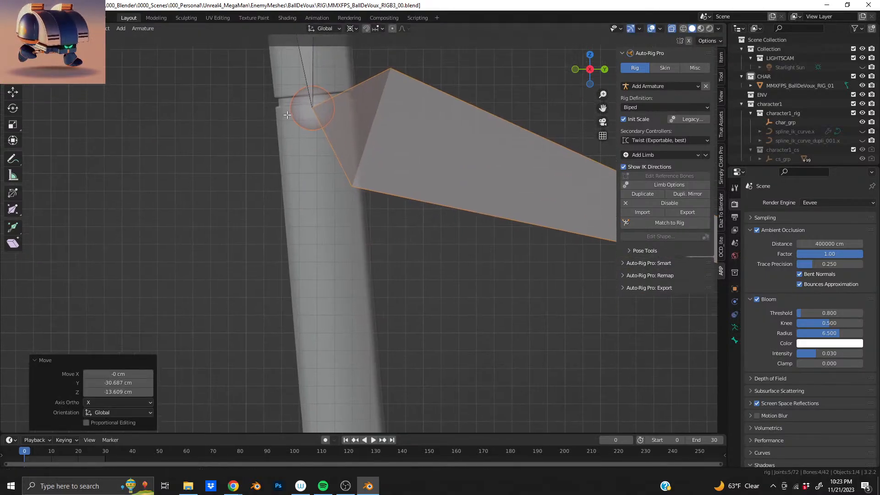
{"action": "middle_click_drag", "start_coordinate": [285, 122], "coordinate": [380, 240], "text": "shift"}
{"action": "scroll", "coordinate": [380, 239], "scroll_direction": "up", "scroll_amount": 4}
{"action": "key", "text": "g"}
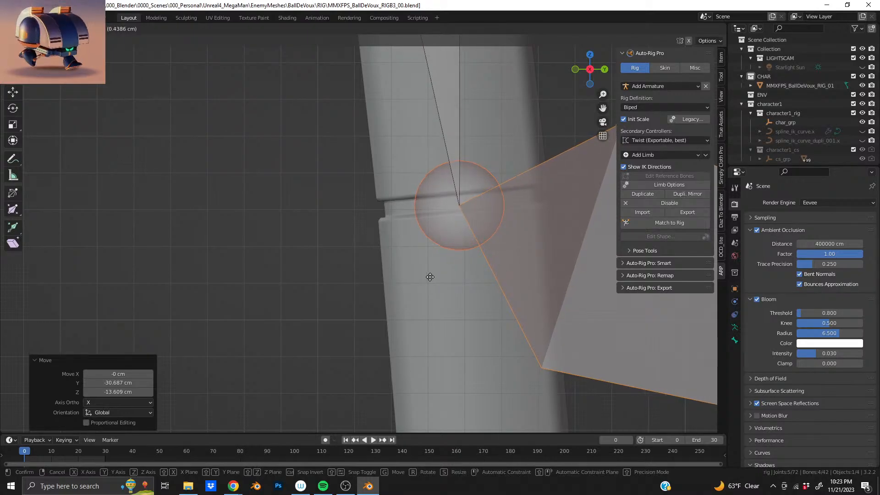
{"action": "left_click", "coordinate": [430, 277]}
Deselect the ninth-seam joint and move the remaining bones about -31.3 cm in Y and -13.0 cm in Z onto the tenth seam
{"action": "scroll", "coordinate": [423, 273], "scroll_direction": "down", "scroll_amount": 6}
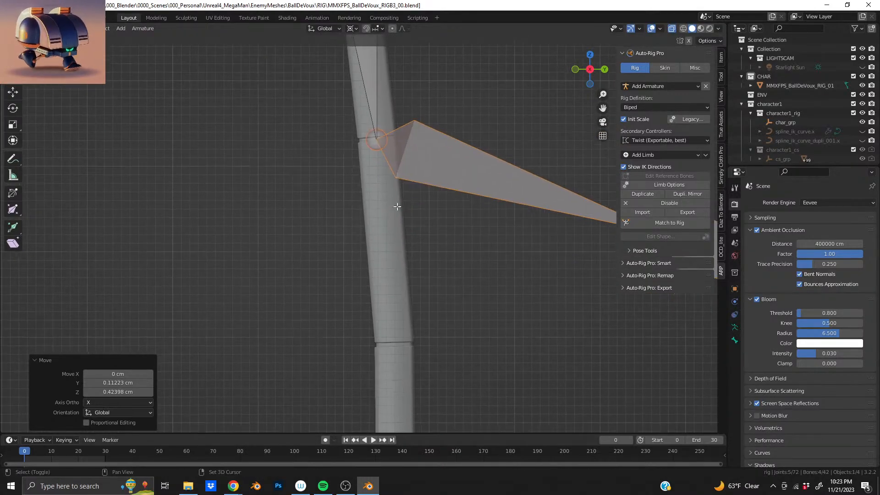
{"action": "left_click_drag", "start_coordinate": [346, 170], "coordinate": [414, 255], "text": "ctrl"}
{"action": "scroll", "coordinate": [382, 275], "scroll_direction": "up", "scroll_amount": 6}
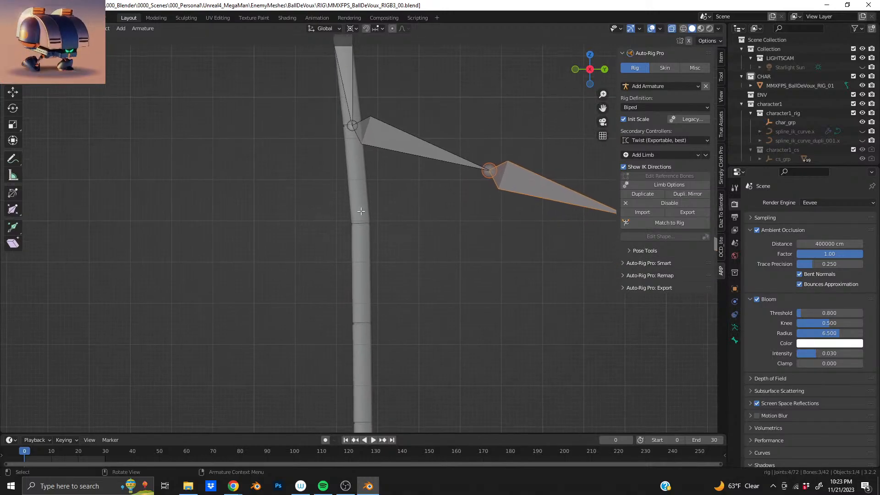
{"action": "key", "text": "g"}
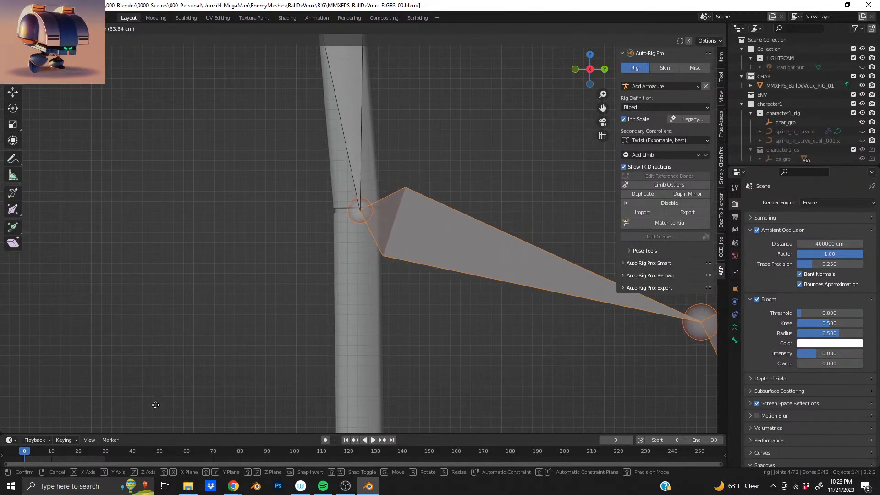
{"action": "left_click", "coordinate": [147, 406]}
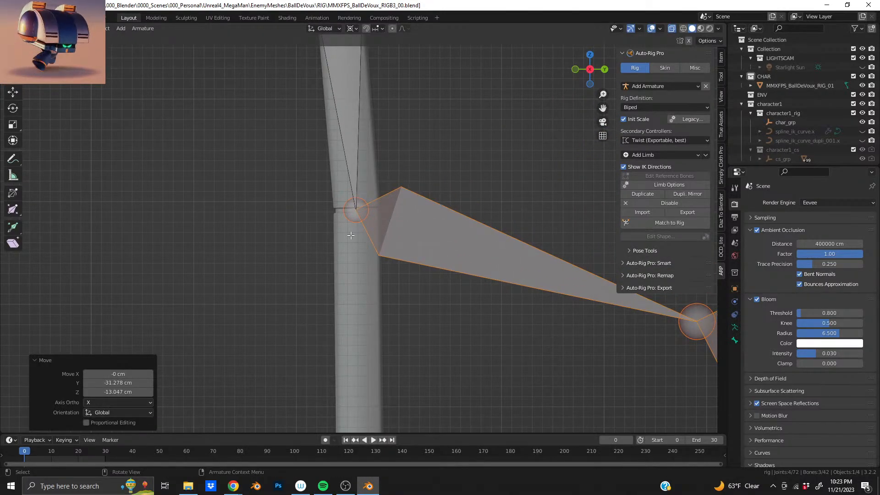
Nudge the joint at the tenth seam by about 0.05 cm in Y and -0.05 cm in Z to centre it in the hose
{"action": "scroll", "coordinate": [351, 235], "scroll_direction": "up", "scroll_amount": 7}
{"action": "middle_click_drag", "start_coordinate": [356, 140], "coordinate": [388, 209], "text": "shift"}
{"action": "scroll", "coordinate": [378, 204], "scroll_direction": "up", "scroll_amount": 2}
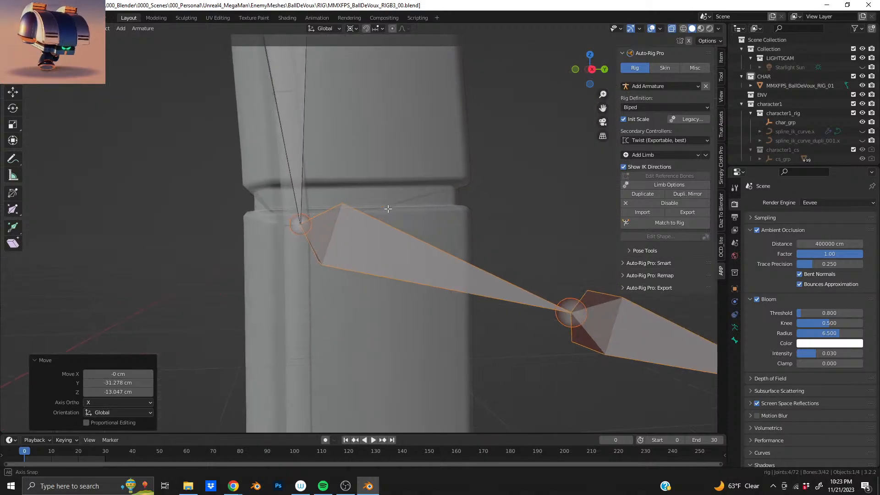
{"action": "scroll", "coordinate": [388, 208], "scroll_direction": "up", "scroll_amount": 4}
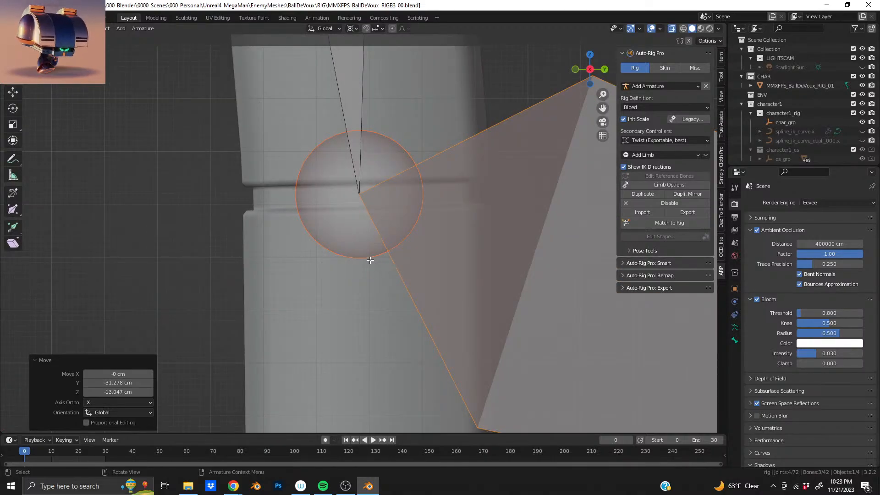
{"action": "key", "text": "g"}
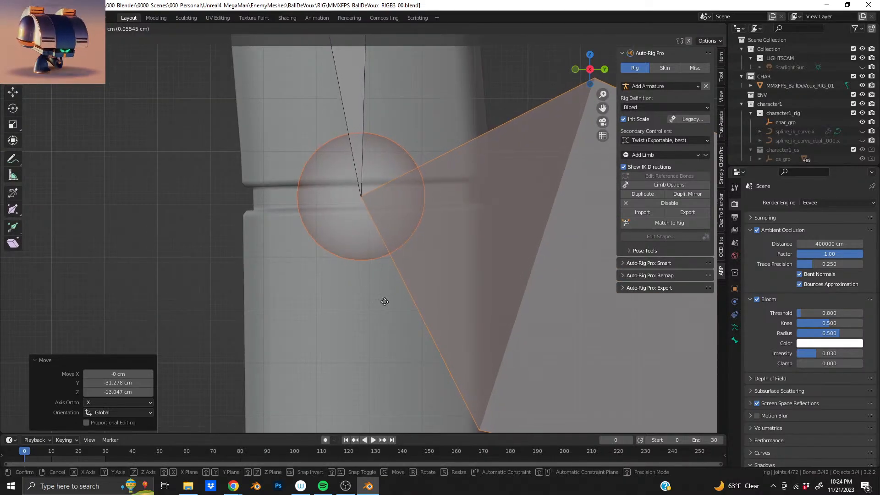
{"action": "left_click", "coordinate": [386, 302]}
Deselect the tenth-seam joint and move the remaining bones about -32.7 cm in Y and -13.7 cm in Z onto the eleventh seam
{"action": "scroll", "coordinate": [362, 238], "scroll_direction": "down", "scroll_amount": 10}
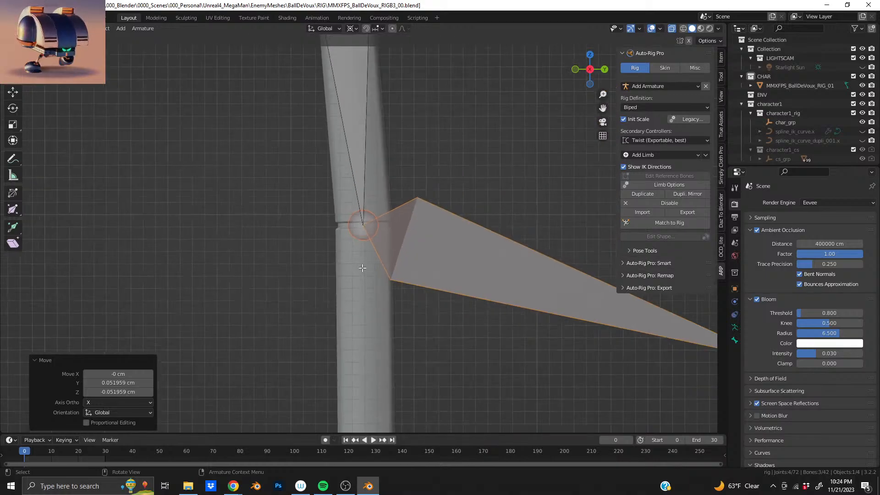
{"action": "left_click_drag", "start_coordinate": [337, 144], "coordinate": [386, 225], "text": "ctrl"}
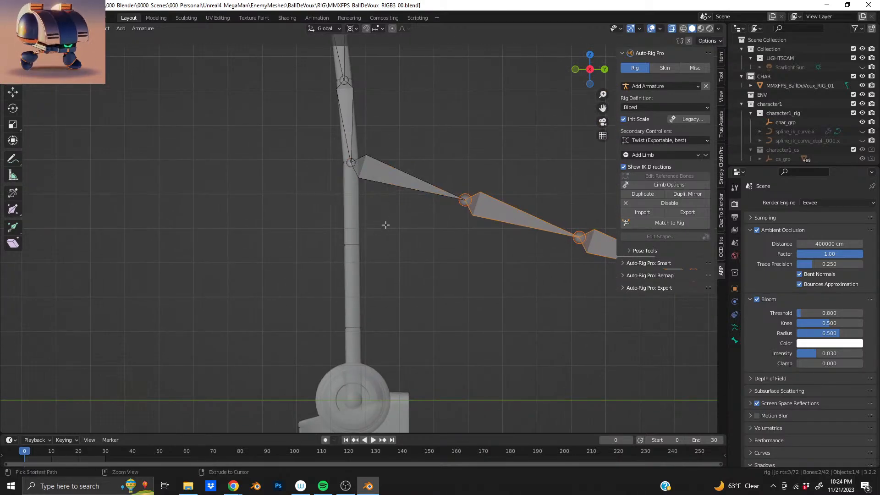
{"action": "key", "text": "g"}
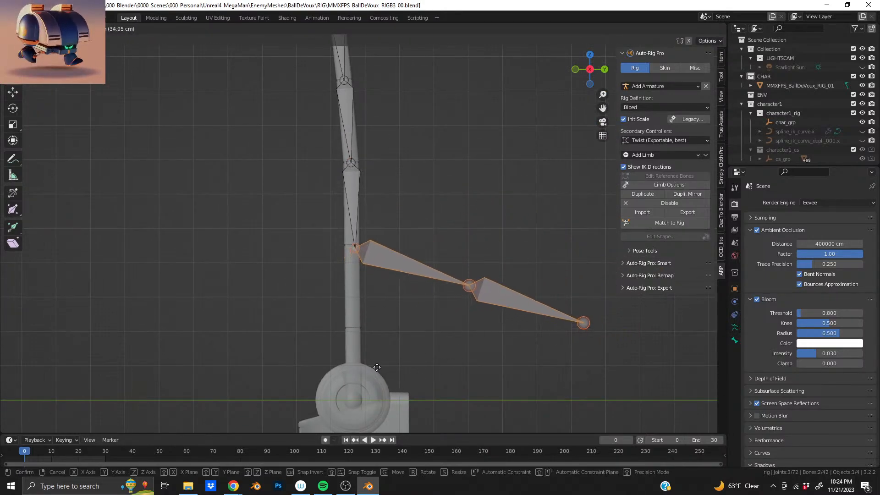
{"action": "left_click", "coordinate": [375, 366]}
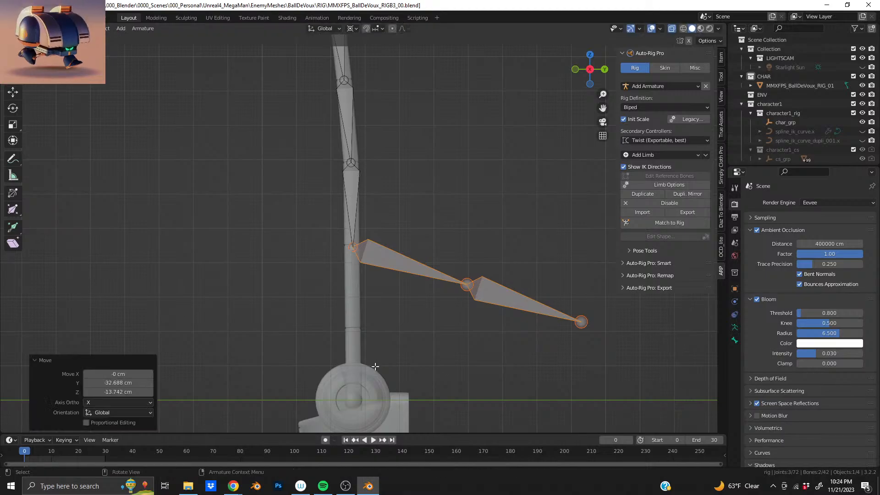
Adjust the joint at the eleventh seam by about -0.43 cm in Y and 0.48 cm in Z to centre it
{"action": "scroll", "coordinate": [249, 253], "scroll_direction": "up", "scroll_amount": 4}
{"action": "scroll", "coordinate": [345, 255], "scroll_direction": "up", "scroll_amount": 5}
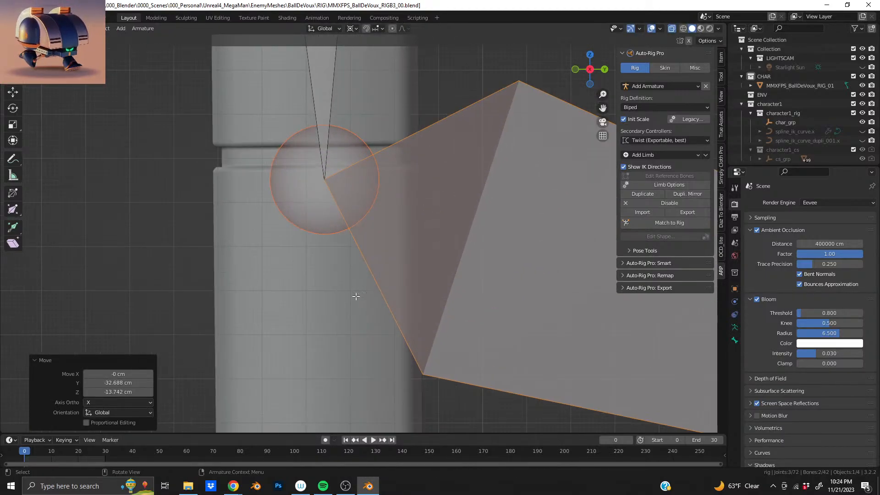
{"action": "key", "text": "g"}
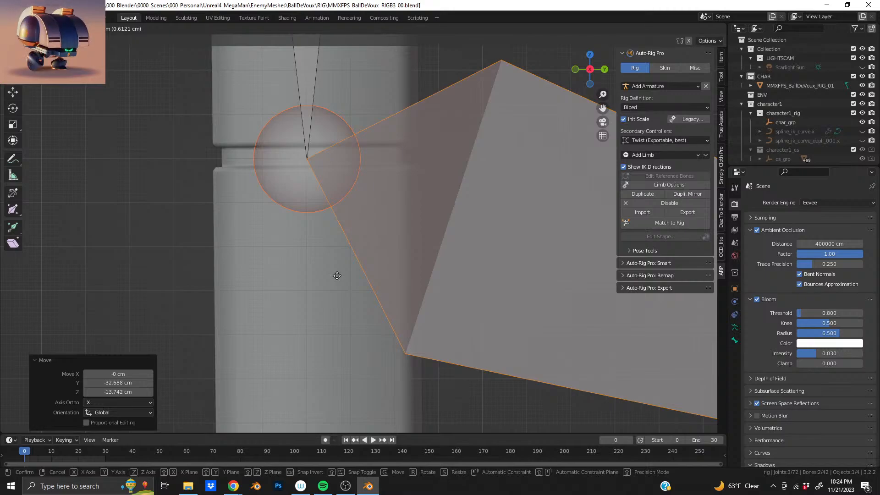
{"action": "left_click", "coordinate": [336, 275]}
Deselect the eleventh-seam joint and move the last bone about -33.0 cm in Y and -13.4 cm in Z onto the seam above the ankle ball
{"action": "scroll", "coordinate": [349, 253], "scroll_direction": "down", "scroll_amount": 5}
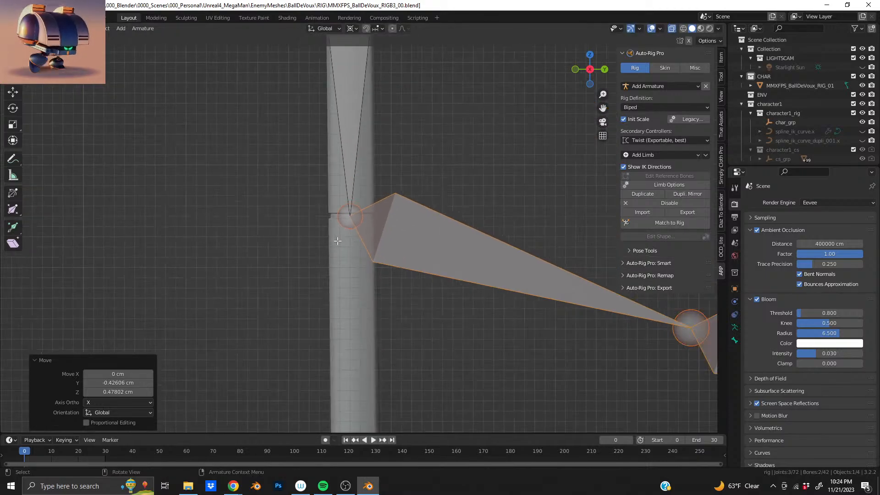
{"action": "middle_click_drag", "start_coordinate": [355, 309], "coordinate": [353, 248], "text": "shift"}
{"action": "scroll", "coordinate": [353, 249], "scroll_direction": "down", "scroll_amount": 3}
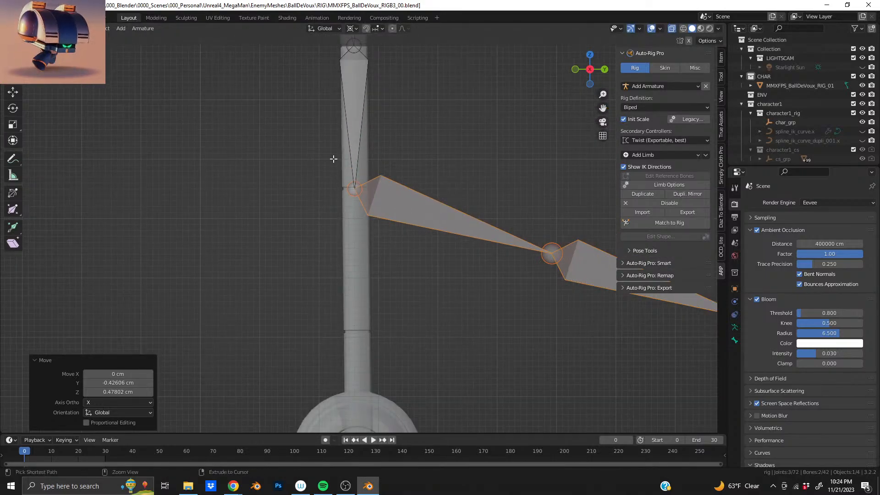
{"action": "left_click_drag", "start_coordinate": [333, 159], "coordinate": [383, 235], "text": "ctrl"}
{"action": "middle_click_drag", "start_coordinate": [360, 367], "coordinate": [345, 212], "text": "shift"}
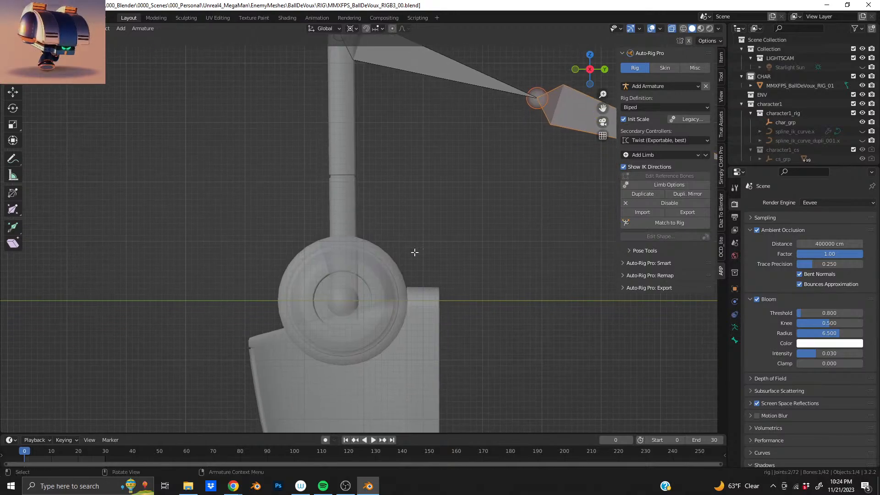
{"action": "key", "text": "g"}
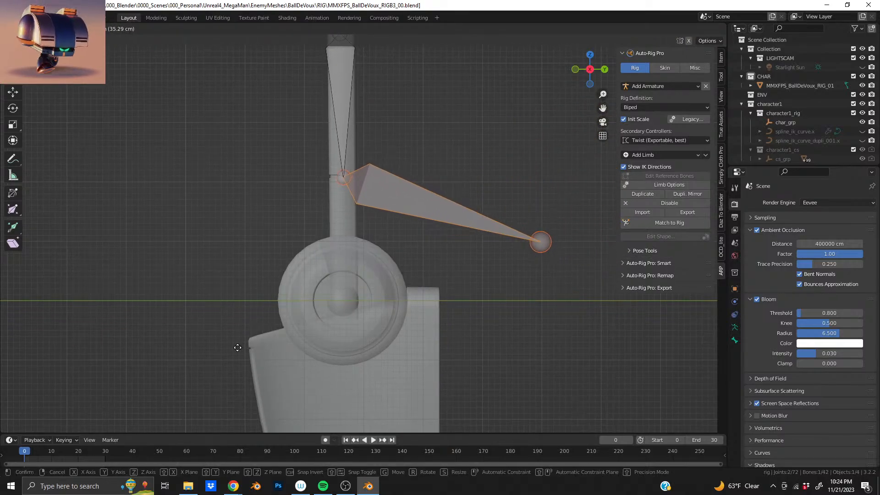
{"action": "left_click", "coordinate": [236, 347]}
Centre the joint on the seam above the ankle with two small moves, about 0.17 cm and 0.07 cm in Y, 0.12 cm in Z
{"action": "scroll", "coordinate": [344, 229], "scroll_direction": "up", "scroll_amount": 4}
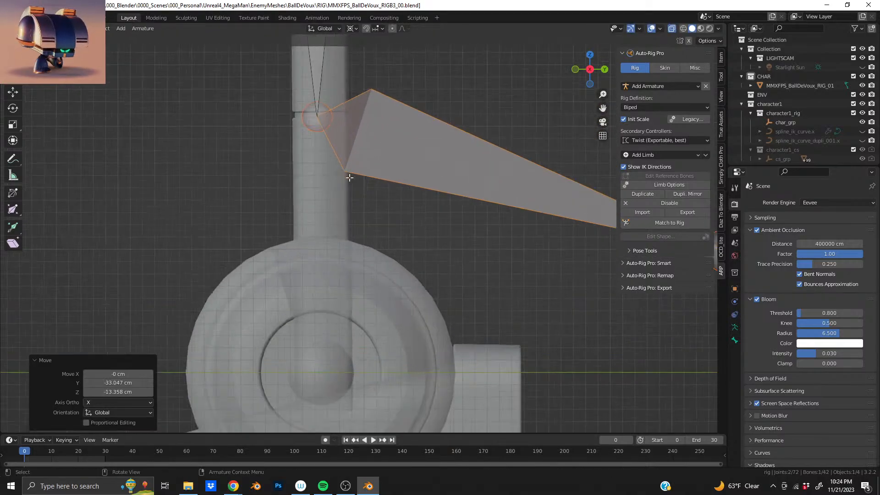
{"action": "middle_click_drag", "start_coordinate": [347, 235], "coordinate": [386, 354], "text": "shift"}
{"action": "scroll", "coordinate": [380, 325], "scroll_direction": "up", "scroll_amount": 5}
{"action": "middle_click_drag", "start_coordinate": [363, 311], "coordinate": [356, 244], "text": "shift"}
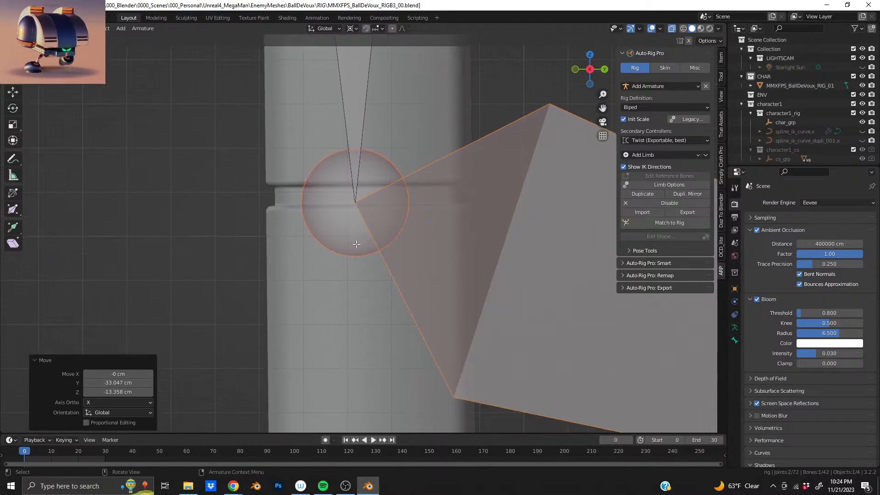
{"action": "scroll", "coordinate": [359, 254], "scroll_direction": "up", "scroll_amount": 1}
{"action": "key", "text": "g"}
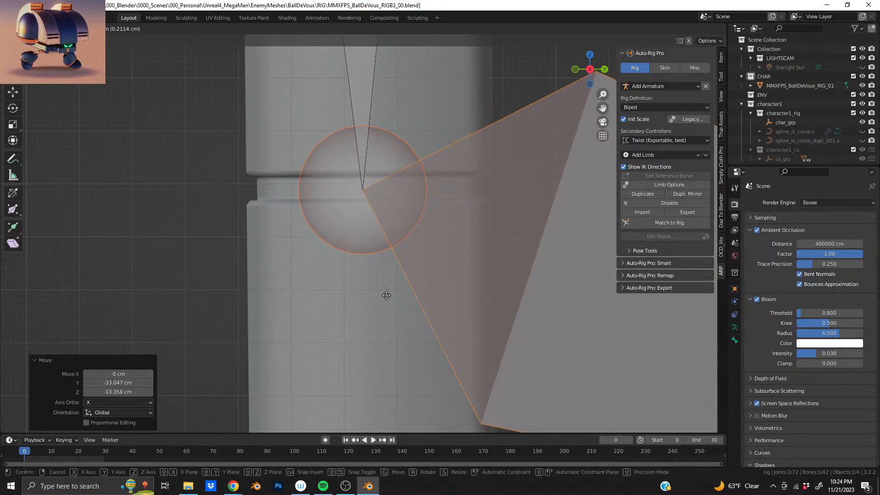
{"action": "left_click", "coordinate": [386, 295]}
{"action": "key", "text": "g"}
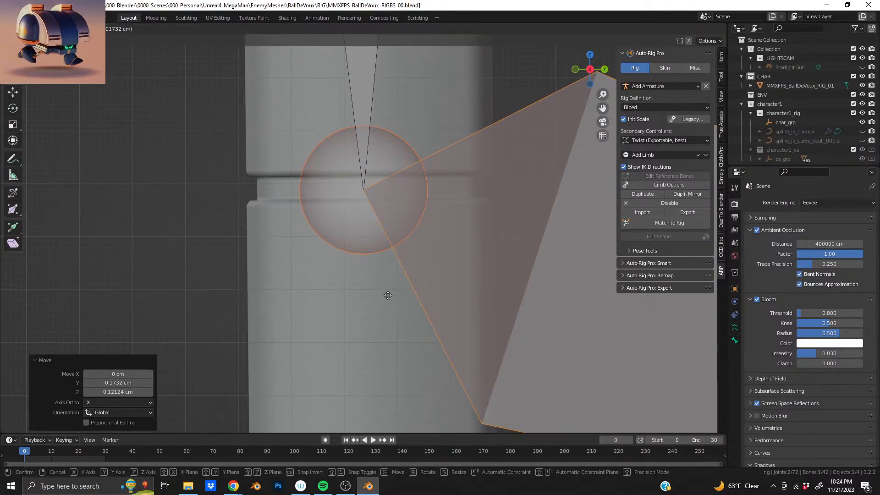
{"action": "left_click", "coordinate": [390, 295]}
Move only the chain's end joint about -21.5 cm in Y and -79.4 cm in Z to the lower tip of the foot
{"action": "scroll", "coordinate": [387, 295], "scroll_direction": "down", "scroll_amount": 6}
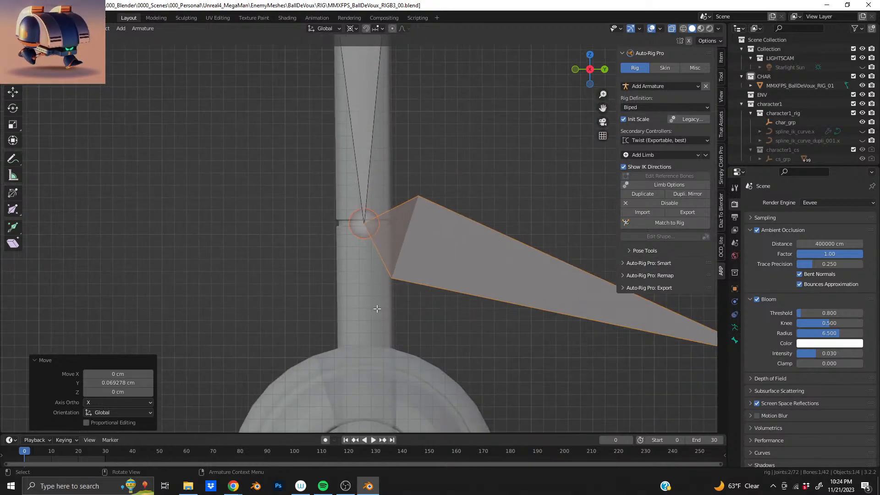
{"action": "left_click_drag", "start_coordinate": [336, 143], "coordinate": [397, 205], "text": "ctrl"}
{"action": "middle_click_drag", "start_coordinate": [366, 319], "coordinate": [360, 247], "text": "shift"}
{"action": "key", "text": "g"}
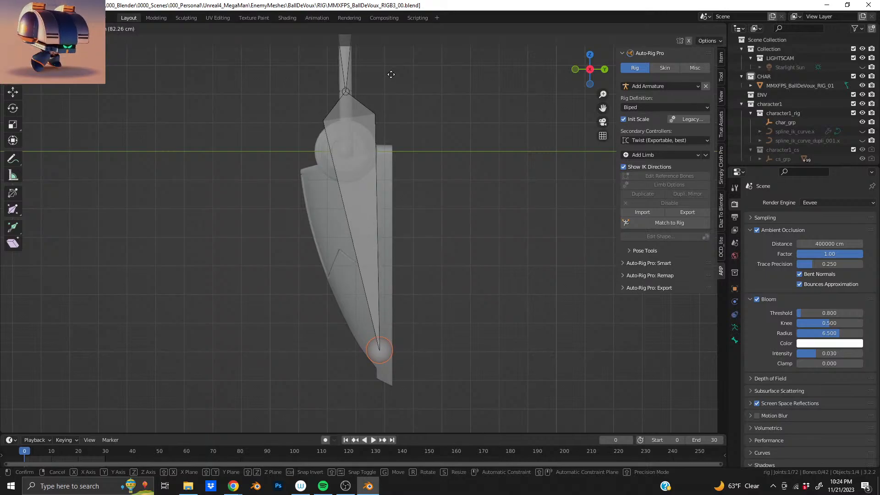
{"action": "left_click", "coordinate": [391, 74]}
Select the joint at the eleventh seam and shift it about 0.19 cm in Y to centre it in the hose
{"action": "middle_click_drag", "start_coordinate": [380, 134], "coordinate": [375, 276], "text": "shift"}
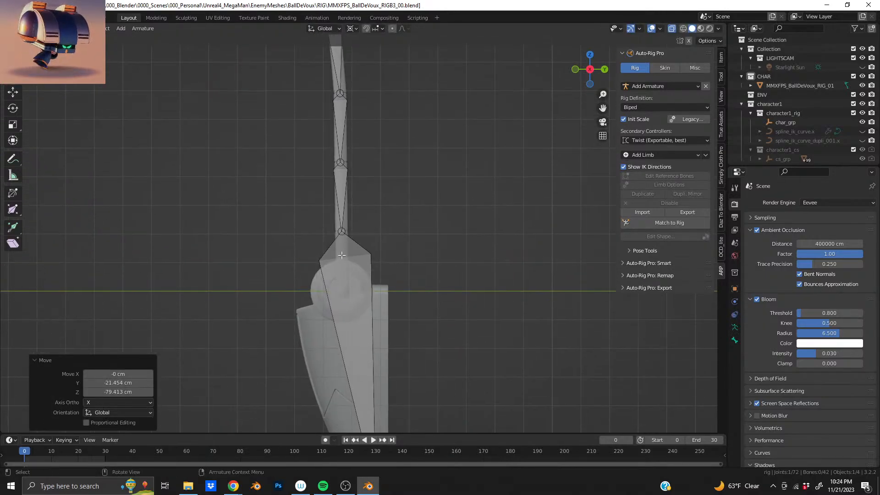
{"action": "scroll", "coordinate": [343, 255], "scroll_direction": "up", "scroll_amount": 3}
{"action": "middle_click_drag", "start_coordinate": [323, 238], "coordinate": [352, 266], "text": "shift"}
{"action": "scroll", "coordinate": [355, 248], "scroll_direction": "up", "scroll_amount": 3}
{"action": "middle_click_drag", "start_coordinate": [358, 82], "coordinate": [355, 220], "text": "shift"}
{"action": "scroll", "coordinate": [350, 209], "scroll_direction": "up", "scroll_amount": 3}
{"action": "middle_click_drag", "start_coordinate": [324, 130], "coordinate": [327, 146], "text": "shift"}
{"action": "scroll", "coordinate": [328, 152], "scroll_direction": "up", "scroll_amount": 2}
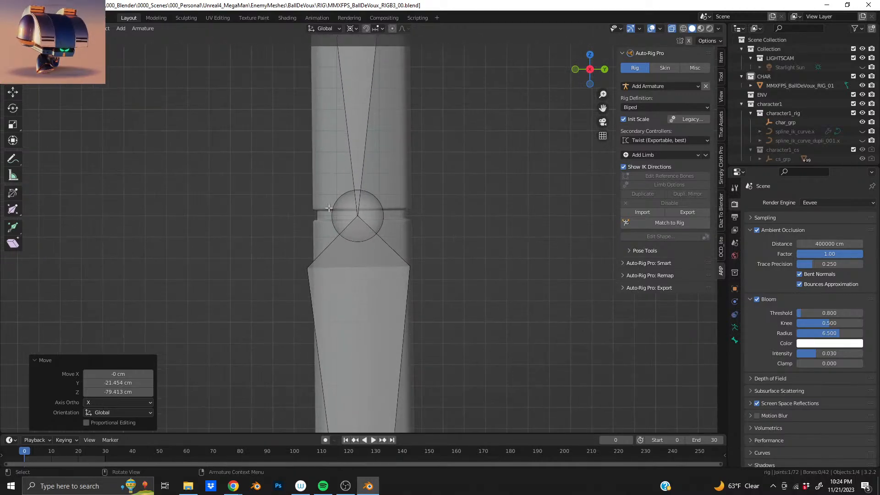
{"action": "left_click_drag", "start_coordinate": [306, 158], "coordinate": [426, 275]}
{"action": "key", "text": "g"}
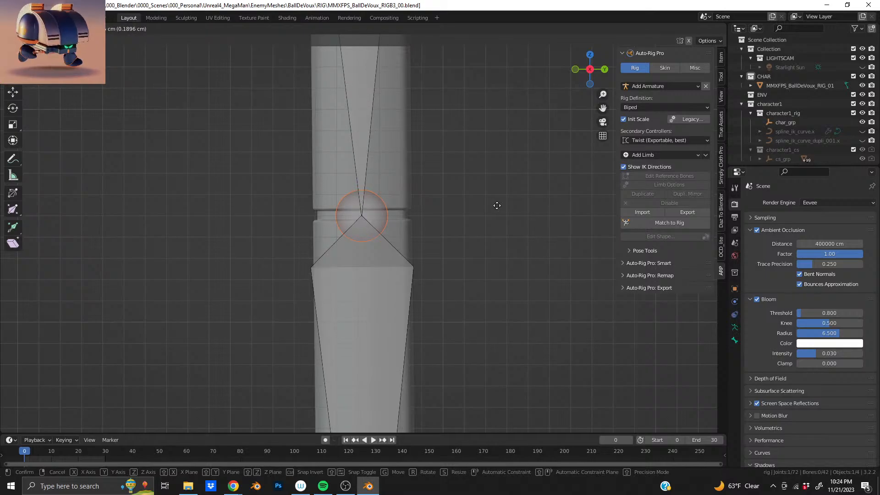
{"action": "left_click", "coordinate": [497, 206]}
Select the joint at the ninth seam and shift it about -0.013 cm in Y and 0.088 cm in Z to centre it
{"action": "scroll", "coordinate": [426, 206], "scroll_direction": "down", "scroll_amount": 5}
{"action": "middle_click_drag", "start_coordinate": [387, 135], "coordinate": [392, 279], "text": "shift"}
{"action": "scroll", "coordinate": [385, 239], "scroll_direction": "up", "scroll_amount": 5}
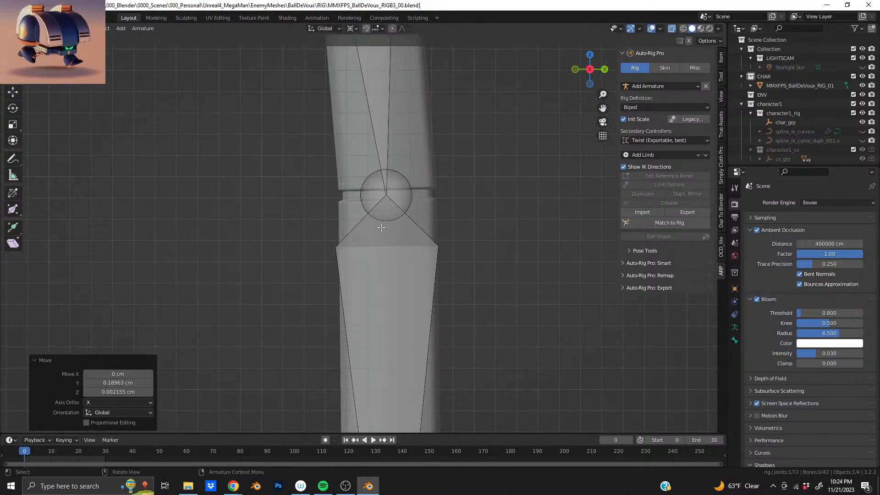
{"action": "middle_click_drag", "start_coordinate": [359, 122], "coordinate": [347, 373], "text": "shift"}
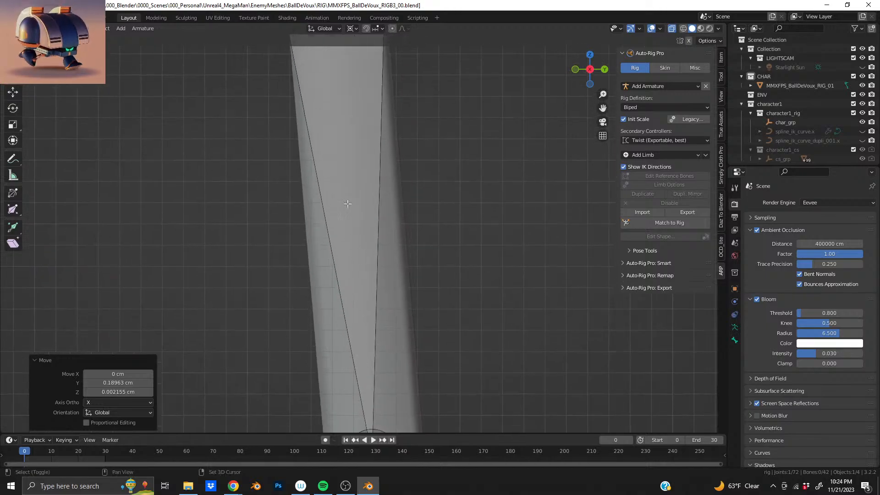
{"action": "middle_click_drag", "start_coordinate": [347, 151], "coordinate": [379, 390], "text": "shift"}
{"action": "middle_click_drag", "start_coordinate": [295, 116], "coordinate": [285, 182], "text": "shift"}
{"action": "scroll", "coordinate": [286, 183], "scroll_direction": "up", "scroll_amount": 2}
{"action": "left_click_drag", "start_coordinate": [285, 182], "coordinate": [462, 301]}
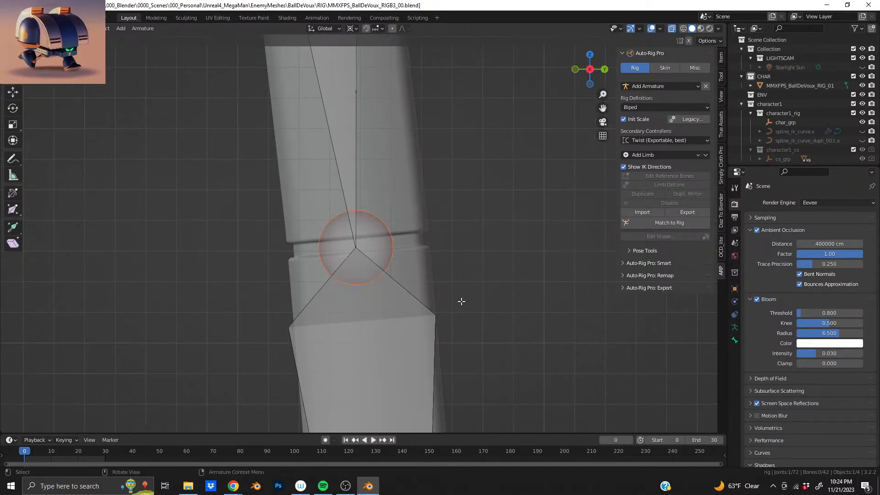
{"action": "key", "text": "g"}
{"action": "left_click", "coordinate": [462, 269]}
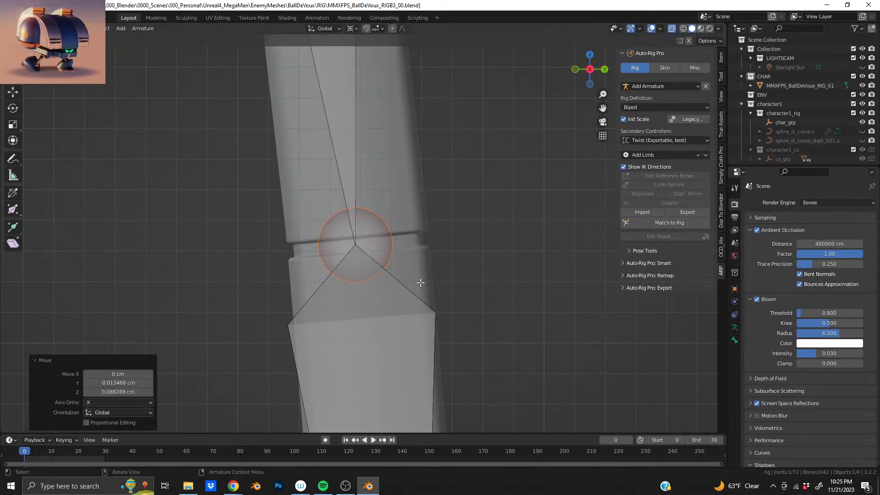
Select the joint at the eighth seam up close to check how it is centred in the hose
{"action": "scroll", "coordinate": [462, 269], "scroll_direction": "down", "scroll_amount": 4}
{"action": "scroll", "coordinate": [398, 277], "scroll_direction": "up", "scroll_amount": 3}
{"action": "scroll", "coordinate": [397, 277], "scroll_direction": "up", "scroll_amount": 3}
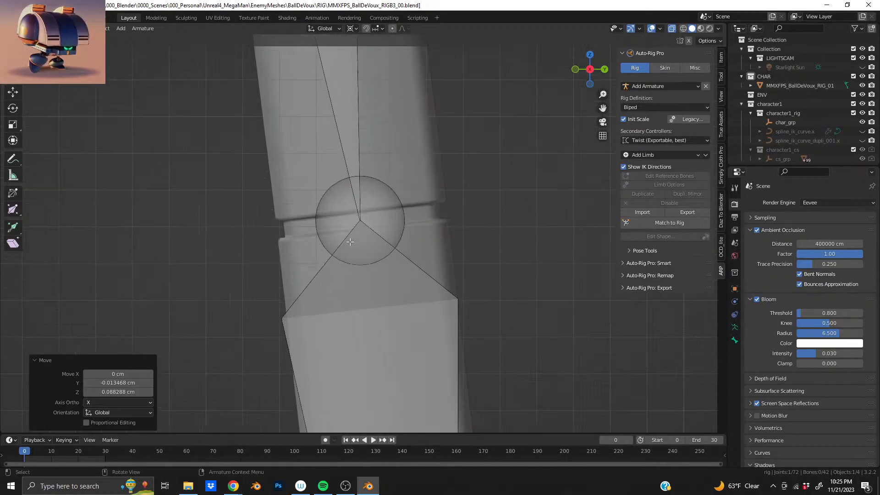
{"action": "left_click_drag", "start_coordinate": [294, 137], "coordinate": [512, 309]}
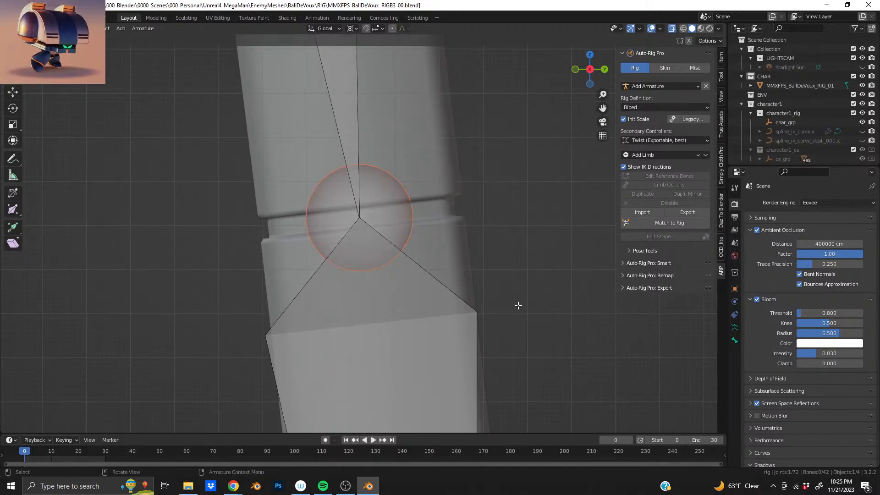
{"action": "scroll", "coordinate": [518, 306], "scroll_direction": "down", "scroll_amount": 7}
{"action": "middle_click_drag", "start_coordinate": [421, 366], "coordinate": [428, 263], "text": "shift"}
{"action": "left_click", "coordinate": [407, 422]}
Select the joint at the seventh seam and shift it about -0.009 cm in Y and 0.052 cm in Z
{"action": "middle_click_drag", "start_coordinate": [371, 177], "coordinate": [385, 284], "text": "shift"}
{"action": "scroll", "coordinate": [389, 227], "scroll_direction": "up", "scroll_amount": 4}
{"action": "scroll", "coordinate": [389, 228], "scroll_direction": "up", "scroll_amount": 1}
{"action": "left_click_drag", "start_coordinate": [460, 164], "coordinate": [509, 307]}
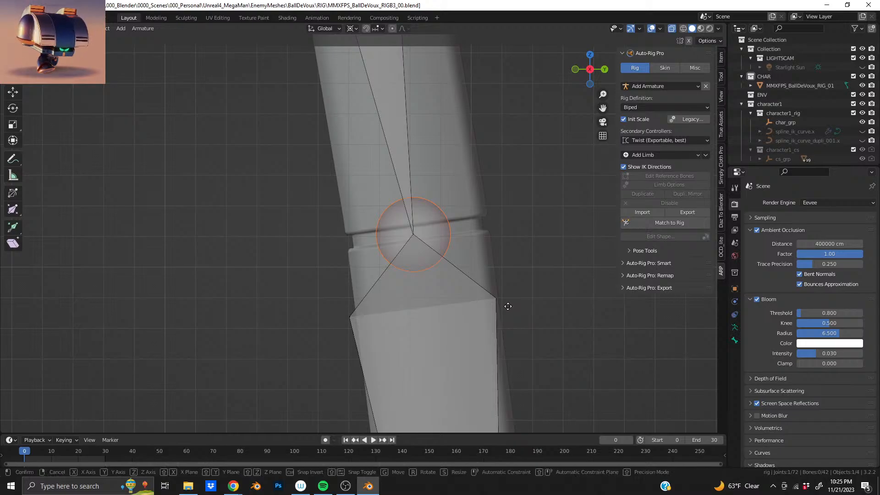
{"action": "key", "text": "g"}
{"action": "left_click", "coordinate": [506, 336]}
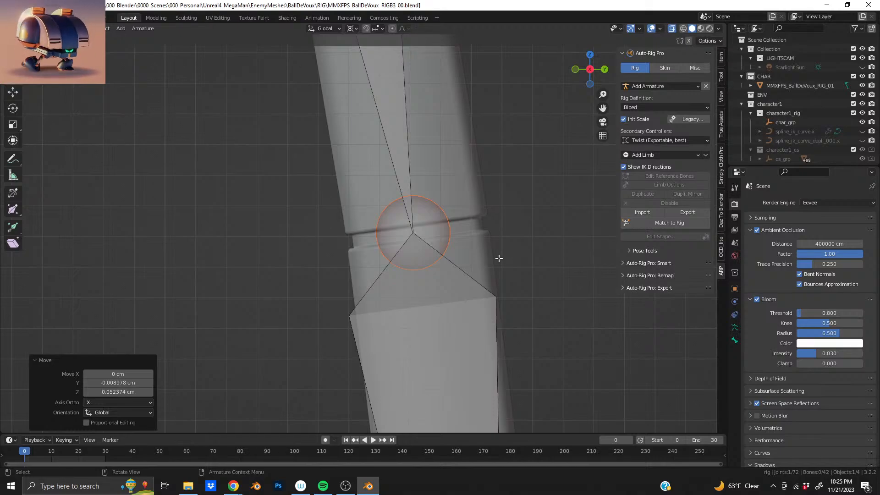
Select the joint at the sixth seam and move it about 0.23 cm in Y and 0.07 cm in Z to centre it
{"action": "middle_click_drag", "start_coordinate": [438, 166], "coordinate": [399, 293], "text": "shift"}
{"action": "scroll", "coordinate": [399, 293], "scroll_direction": "down", "scroll_amount": 7}
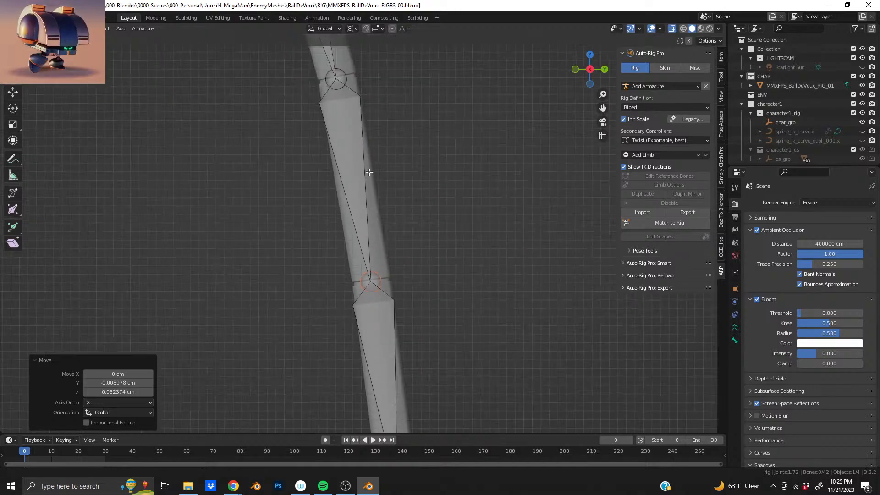
{"action": "scroll", "coordinate": [402, 347], "scroll_direction": "up", "scroll_amount": 2}
{"action": "middle_click_drag", "start_coordinate": [369, 171], "coordinate": [315, 146], "text": "shift"}
{"action": "scroll", "coordinate": [401, 347], "scroll_direction": "up", "scroll_amount": 4}
{"action": "scroll", "coordinate": [323, 165], "scroll_direction": "up", "scroll_amount": 3}
{"action": "middle_click_drag", "start_coordinate": [350, 212], "coordinate": [365, 290], "text": "shift"}
{"action": "left_click_drag", "start_coordinate": [285, 122], "coordinate": [462, 374]}
{"action": "key", "text": "g"}
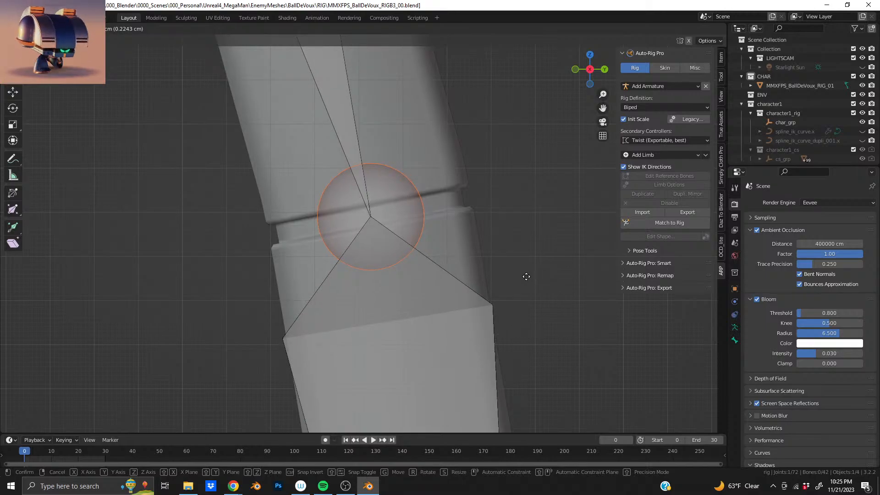
{"action": "left_click", "coordinate": [526, 276]}
Centre the joint at the fifth seam by moving it about 0.13 cm in Y and 0.10 cm in Z
{"action": "scroll", "coordinate": [391, 267], "scroll_direction": "down", "scroll_amount": 8}
{"action": "middle_click_drag", "start_coordinate": [334, 167], "coordinate": [378, 340], "text": "shift"}
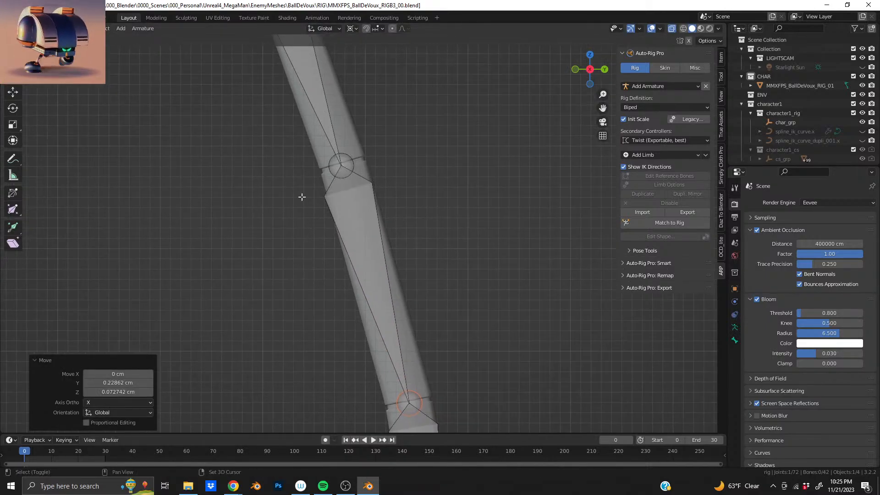
{"action": "middle_click_drag", "start_coordinate": [296, 172], "coordinate": [315, 218], "text": "shift"}
{"action": "scroll", "coordinate": [315, 216], "scroll_direction": "up", "scroll_amount": 7}
{"action": "left_click_drag", "start_coordinate": [280, 98], "coordinate": [367, 174]}
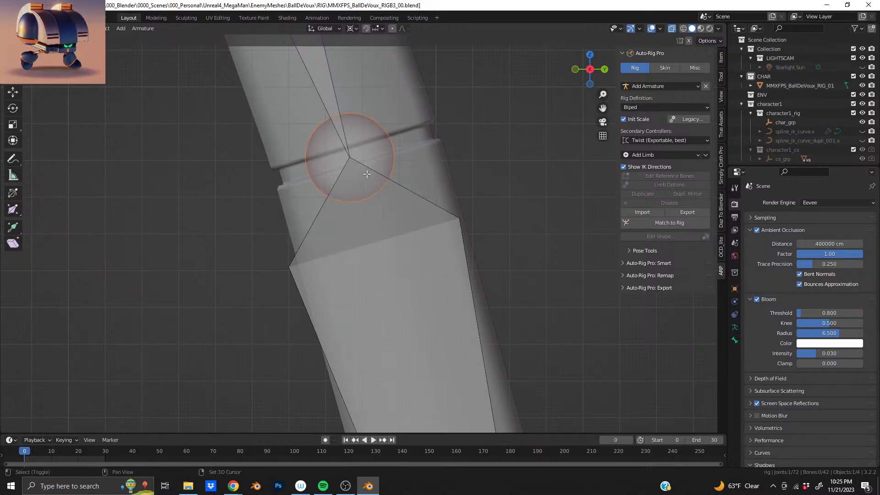
{"action": "middle_click_drag", "start_coordinate": [367, 174], "coordinate": [388, 253], "text": "shift"}
{"action": "scroll", "coordinate": [389, 253], "scroll_direction": "up", "scroll_amount": 4}
{"action": "key", "text": "g"}
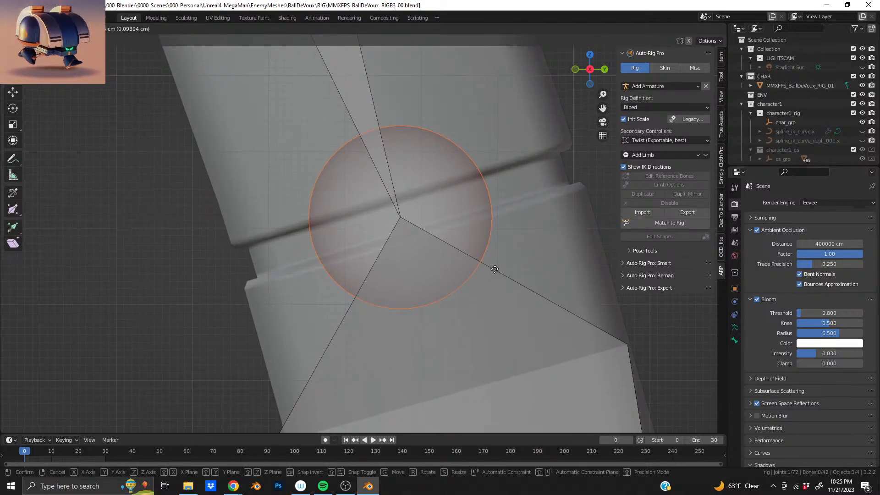
{"action": "left_click", "coordinate": [497, 266]}
Centre the joint at the fourth seam by moving it about 0.20 cm in Y and 0.14 cm in Z
{"action": "scroll", "coordinate": [482, 273], "scroll_direction": "down", "scroll_amount": 6}
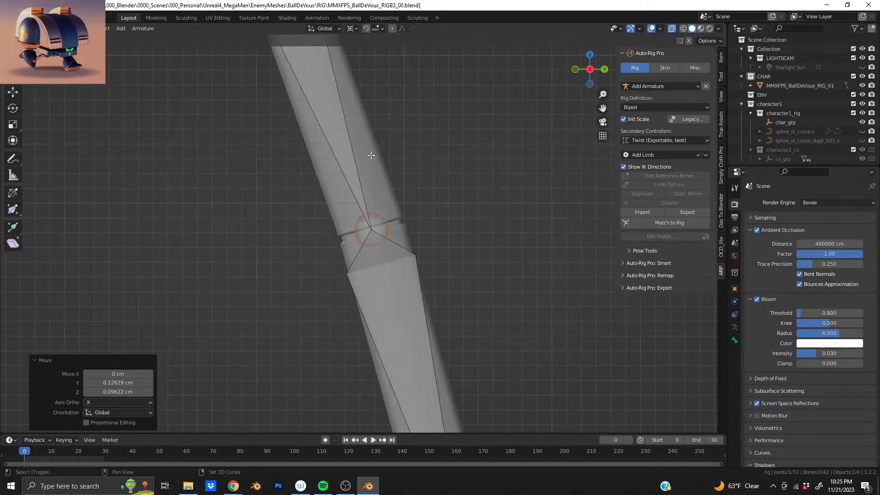
{"action": "middle_click_drag", "start_coordinate": [372, 156], "coordinate": [440, 338], "text": "shift"}
{"action": "middle_click_drag", "start_coordinate": [351, 125], "coordinate": [367, 249], "text": "shift"}
{"action": "scroll", "coordinate": [319, 180], "scroll_direction": "up", "scroll_amount": 6}
{"action": "middle_click_drag", "start_coordinate": [329, 152], "coordinate": [425, 278], "text": "shift"}
{"action": "scroll", "coordinate": [331, 160], "scroll_direction": "up", "scroll_amount": 2}
{"action": "left_click_drag", "start_coordinate": [255, 141], "coordinate": [556, 354]}
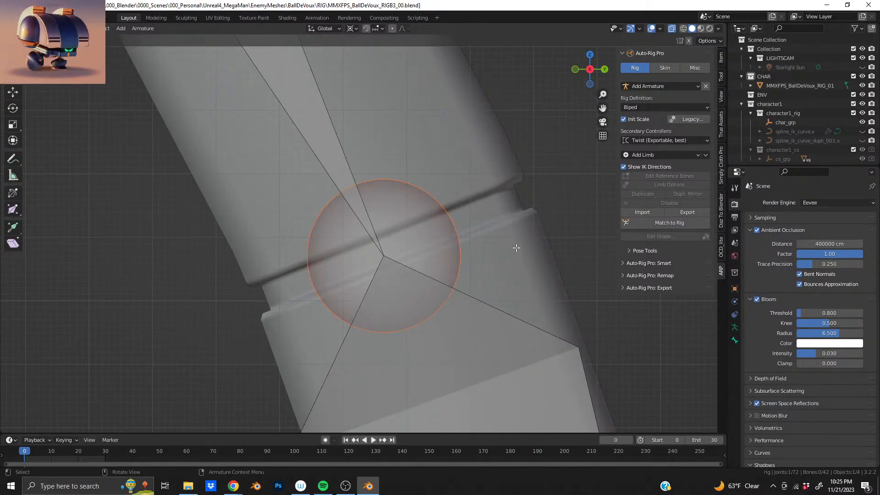
{"action": "key", "text": "g"}
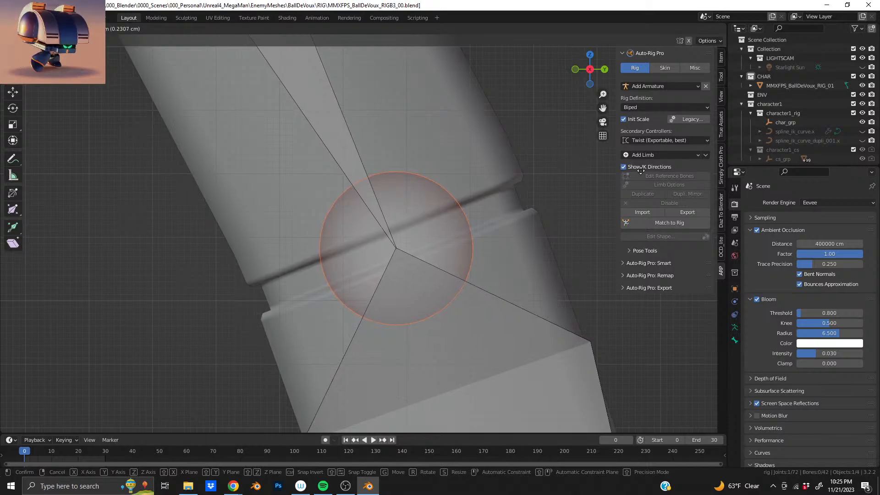
{"action": "left_click", "coordinate": [646, 157]}
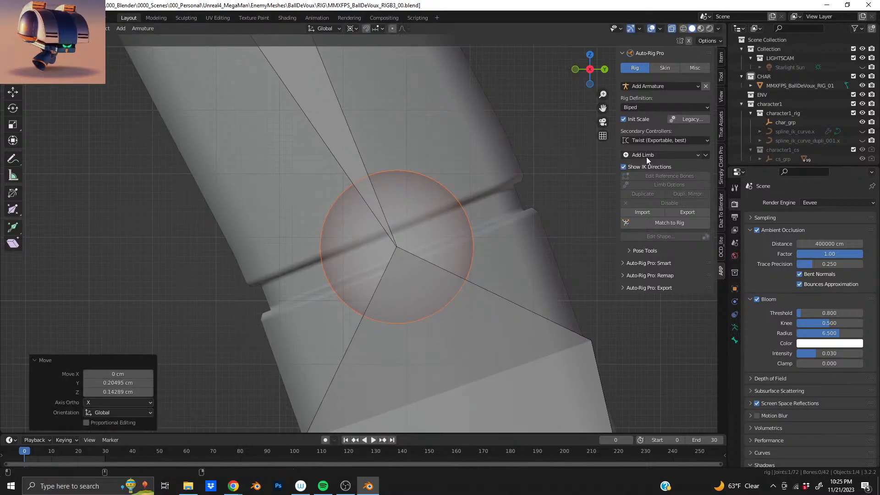
Select the joint at the third seam below the hip ball and shift it about 0.04 cm in Y and 0.05 cm in Z
{"action": "scroll", "coordinate": [510, 169], "scroll_direction": "down", "scroll_amount": 8}
{"action": "middle_click_drag", "start_coordinate": [320, 111], "coordinate": [420, 289], "text": "shift"}
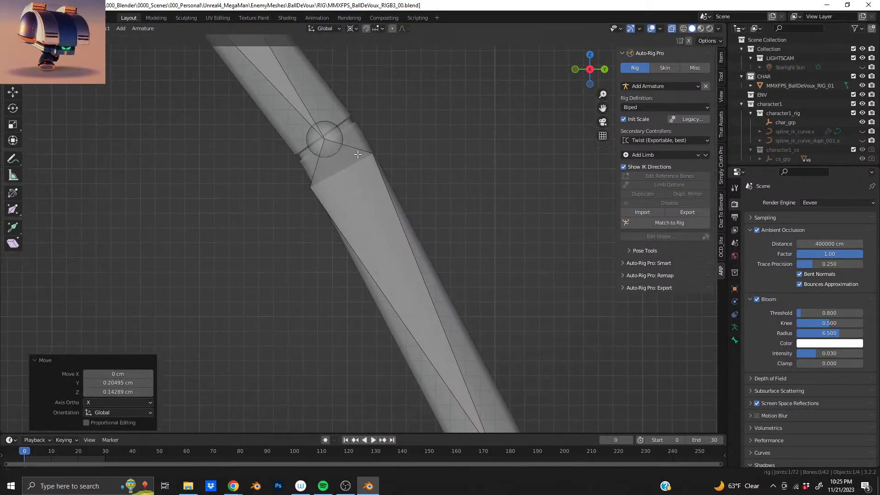
{"action": "middle_click_drag", "start_coordinate": [359, 151], "coordinate": [419, 223], "text": "shift"}
{"action": "scroll", "coordinate": [419, 223], "scroll_direction": "up", "scroll_amount": 4}
{"action": "scroll", "coordinate": [419, 223], "scroll_direction": "up", "scroll_amount": 4}
{"action": "middle_click_drag", "start_coordinate": [489, 147], "coordinate": [376, 187], "text": "shift"}
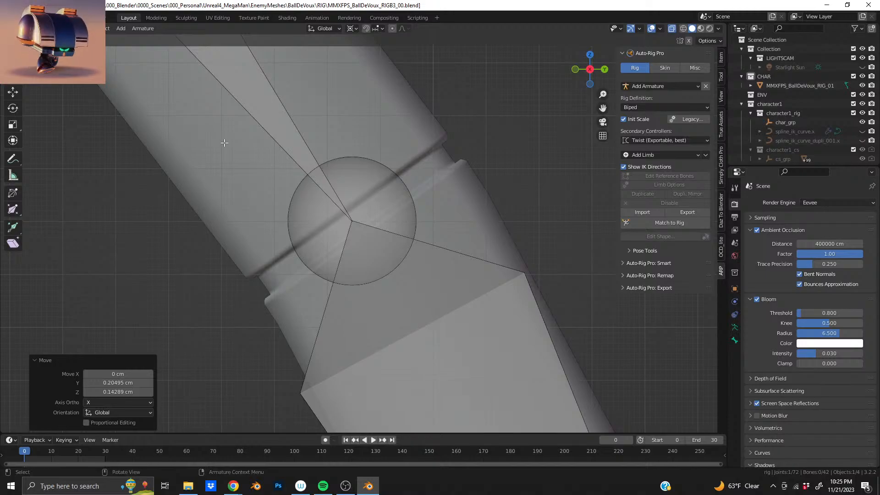
{"action": "left_click_drag", "start_coordinate": [219, 137], "coordinate": [442, 309]}
{"action": "scroll", "coordinate": [350, 220], "scroll_direction": "up", "scroll_amount": 1}
{"action": "mouse_move", "coordinate": [347, 228]}
{"action": "middle_mouse_down"}
{"action": "mouse_move", "coordinate": [353, 220]}
{"action": "mouse_move", "coordinate": [345, 241]}
{"action": "middle_mouse_up"}
{"action": "key", "text": "g"}
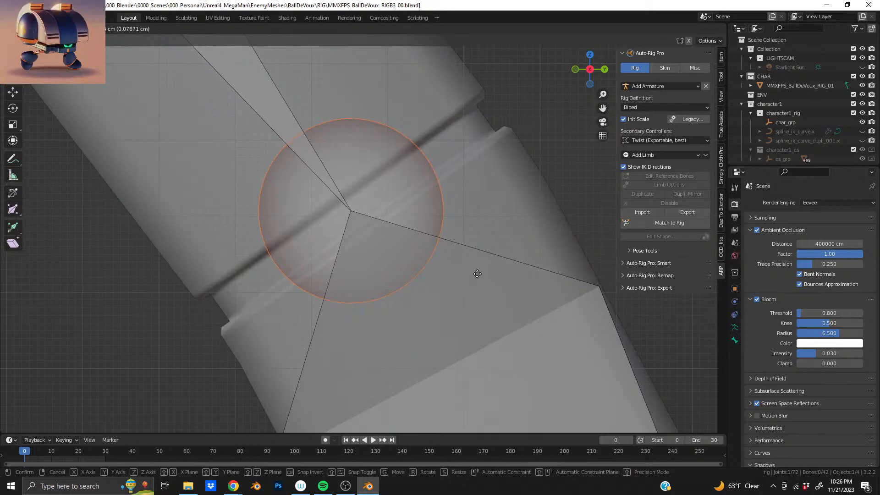
{"action": "left_click", "coordinate": [477, 274]}
Select the joint at the second seam below the hip ball and shift it about -0.03 cm in Y and -0.02 cm in Z
{"action": "scroll", "coordinate": [458, 312], "scroll_direction": "down", "scroll_amount": 5}
{"action": "scroll", "coordinate": [443, 351], "scroll_direction": "up", "scroll_amount": 3}
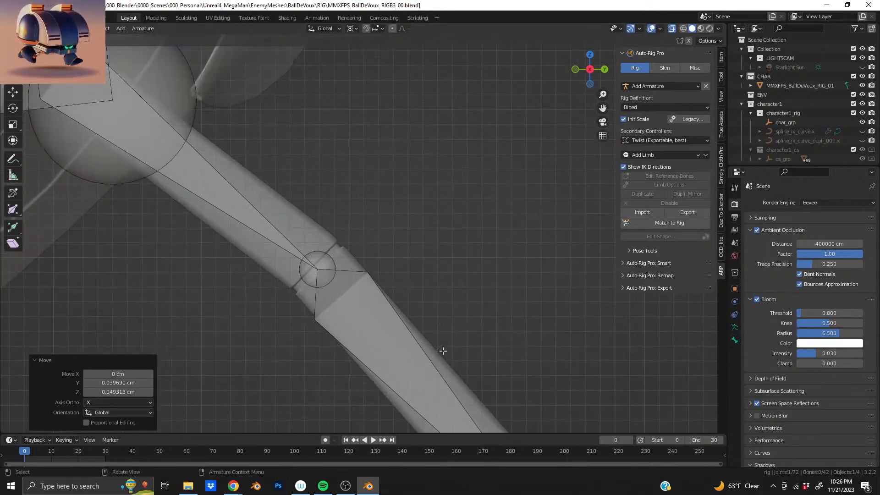
{"action": "middle_click_drag", "start_coordinate": [443, 351], "coordinate": [261, 48], "text": "shift"}
{"action": "scroll", "coordinate": [339, 204], "scroll_direction": "up", "scroll_amount": 1}
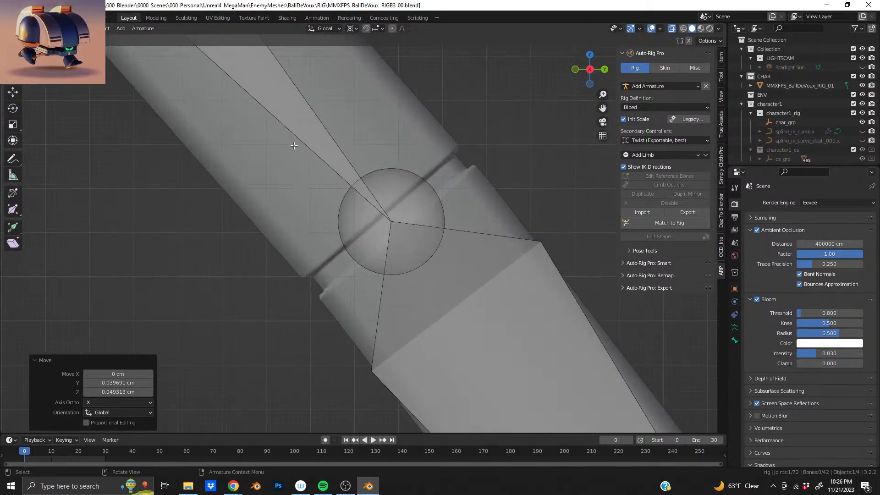
{"action": "left_click_drag", "start_coordinate": [290, 134], "coordinate": [526, 314]}
{"action": "scroll", "coordinate": [500, 301], "scroll_direction": "up", "scroll_amount": 2}
{"action": "key", "text": "g"}
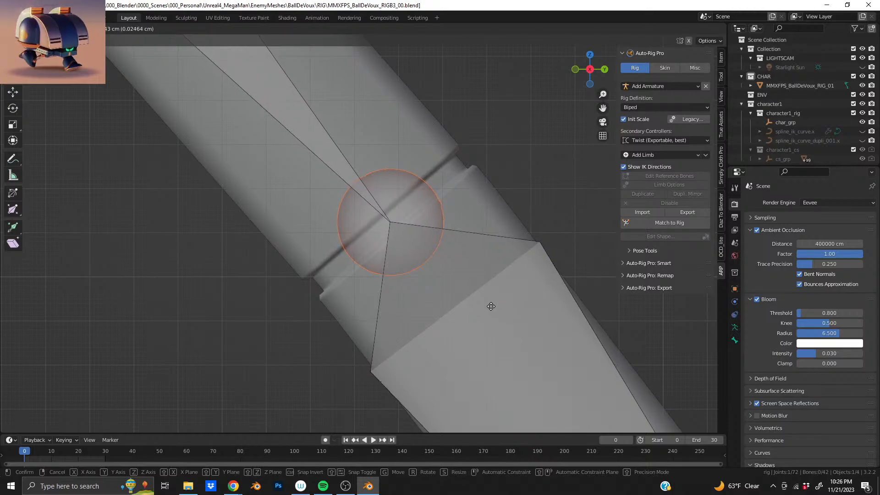
{"action": "left_click", "coordinate": [487, 308]}
Centre the joint at the first seam below the hip ball with two moves, about -0.084 and 0.083 cm in Y, 0.089 and 0.084 cm in Z
{"action": "scroll", "coordinate": [267, 167], "scroll_direction": "down", "scroll_amount": 3}
{"action": "scroll", "coordinate": [281, 147], "scroll_direction": "up", "scroll_amount": 4}
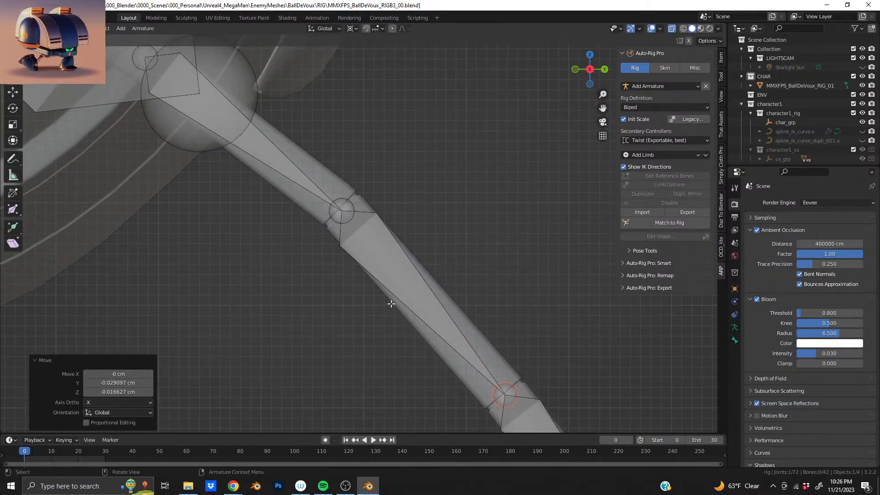
{"action": "left_click", "coordinate": [316, 182]}
{"action": "scroll", "coordinate": [324, 200], "scroll_direction": "up", "scroll_amount": 3}
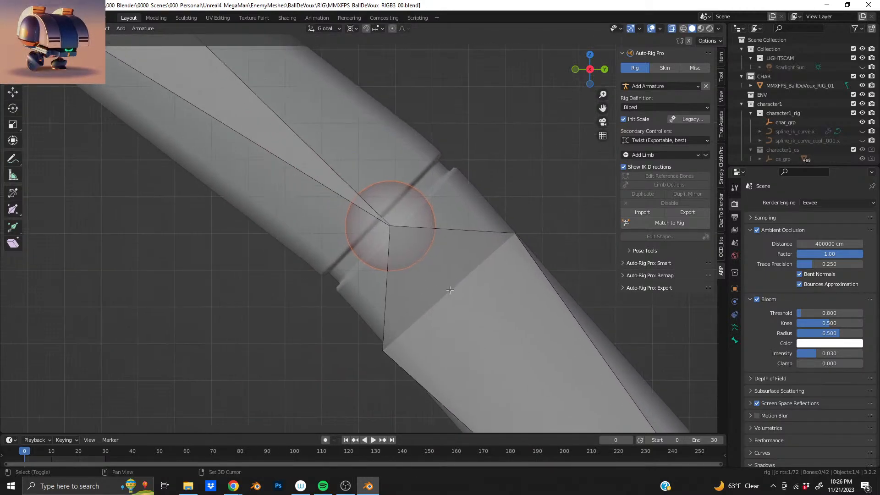
{"action": "key", "text": "g"}
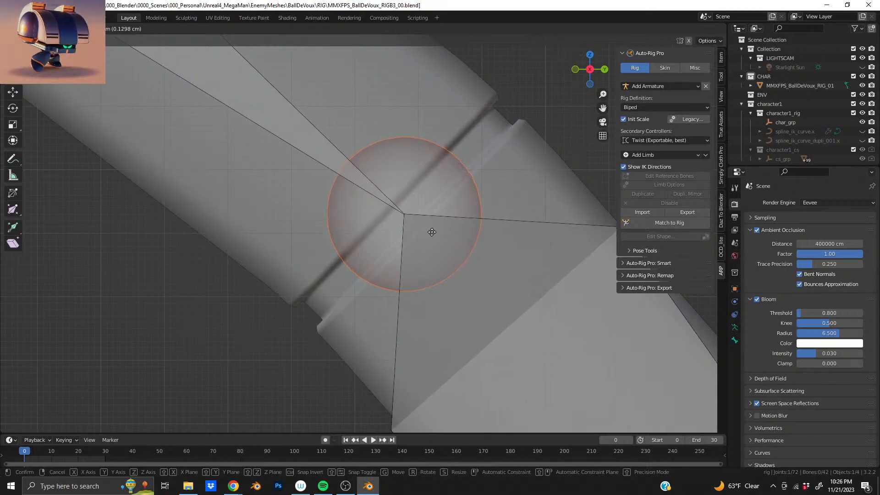
{"action": "left_click", "coordinate": [433, 237]}
{"action": "scroll", "coordinate": [443, 275], "scroll_direction": "down", "scroll_amount": 3}
{"action": "scroll", "coordinate": [434, 264], "scroll_direction": "up", "scroll_amount": 3}
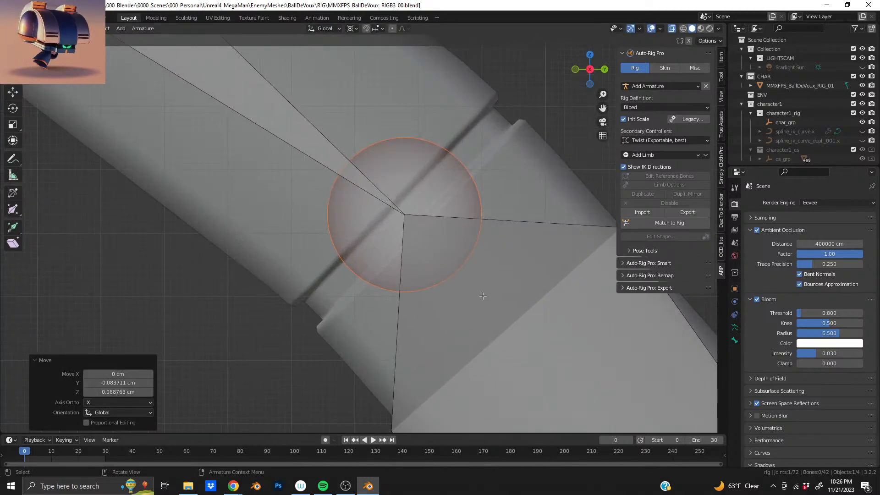
{"action": "key", "text": "g"}
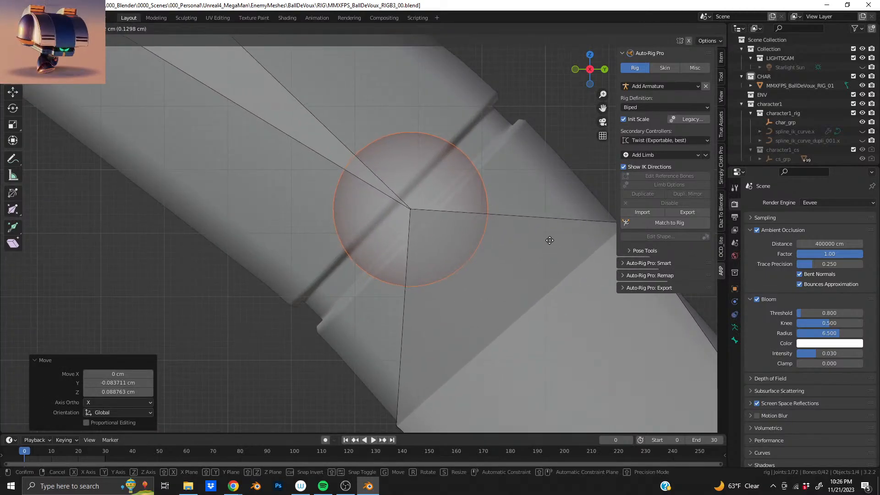
{"action": "left_click", "coordinate": [541, 241]}
Inspect the chain's fit at the hip ball and foot, and its sideways position between the two legs
{"action": "scroll", "coordinate": [354, 169], "scroll_direction": "down", "scroll_amount": 3}
{"action": "scroll", "coordinate": [485, 298], "scroll_direction": "up", "scroll_amount": 3}
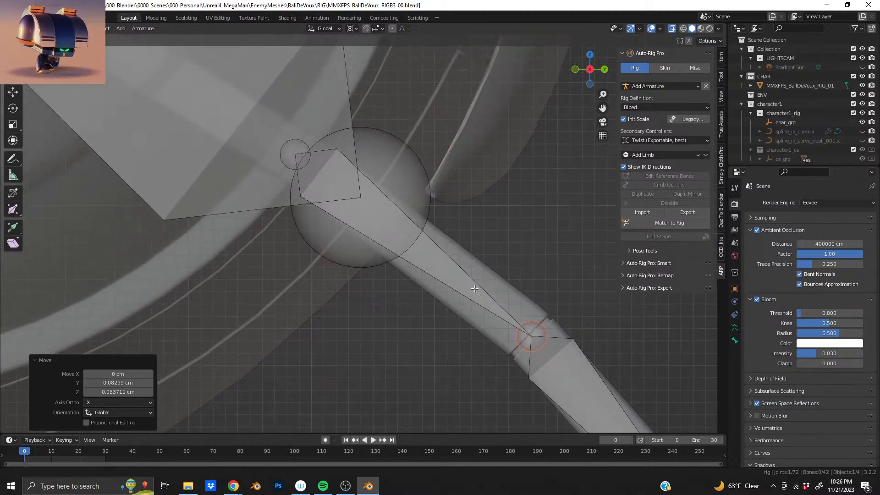
{"action": "scroll", "coordinate": [490, 304], "scroll_direction": "down", "scroll_amount": 3}
{"action": "scroll", "coordinate": [496, 312], "scroll_direction": "up", "scroll_amount": 5}
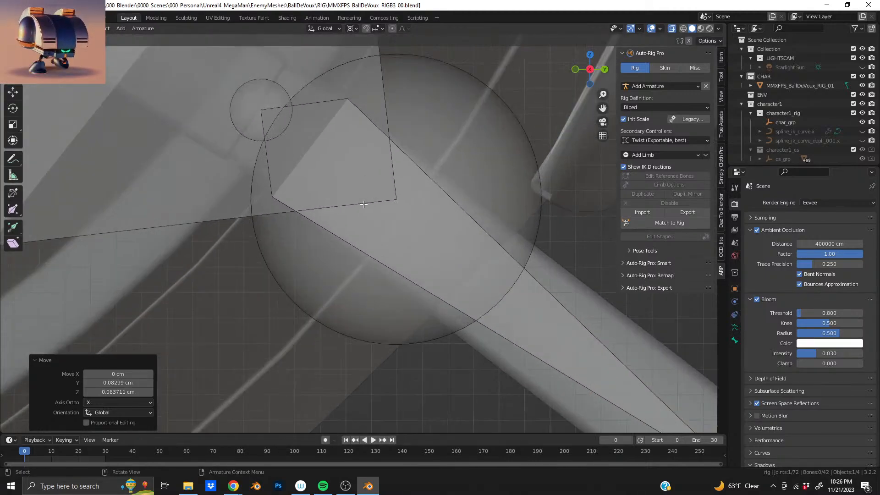
{"action": "mouse_move", "coordinate": [364, 204]}
{"action": "middle_mouse_down", "text": "ctrl"}
{"action": "mouse_move", "coordinate": [460, 328]}
{"action": "mouse_move", "coordinate": [401, 120]}
{"action": "middle_mouse_up", "text": "ctrl"}
{"action": "middle_click_drag", "start_coordinate": [393, 261], "coordinate": [403, 95], "text": "shift"}
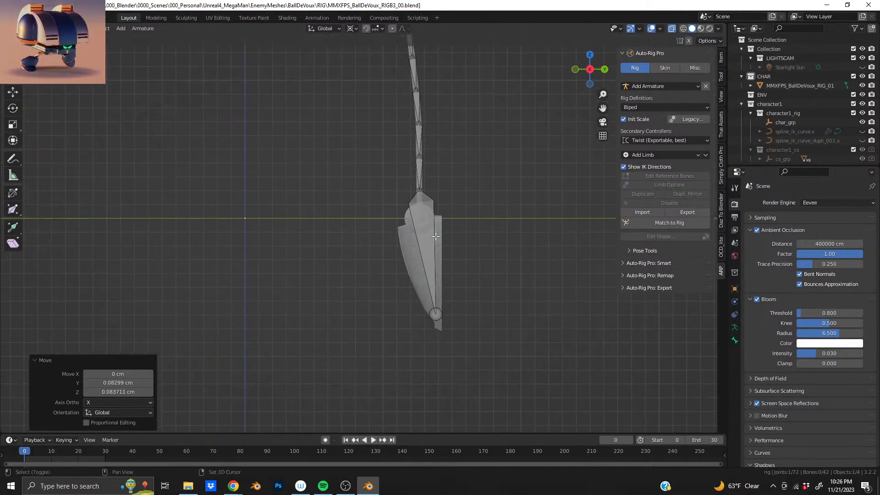
{"action": "mouse_move", "coordinate": [436, 232]}
{"action": "middle_mouse_down", "text": "shift"}
{"action": "mouse_move", "coordinate": [416, 187]}
{"action": "mouse_move", "coordinate": [558, 208]}
{"action": "middle_mouse_up", "text": "shift"}
{"action": "scroll", "coordinate": [416, 195], "scroll_direction": "up", "scroll_amount": 6}
{"action": "scroll", "coordinate": [414, 193], "scroll_direction": "down", "scroll_amount": 7}
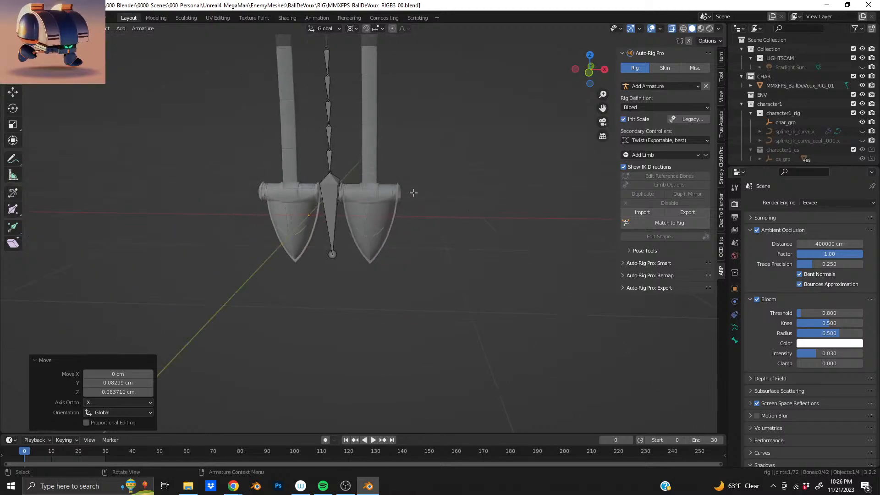
Select the whole linked reference bone chain and move it about 41.7 cm along X into one leg
{"action": "scroll", "coordinate": [367, 187], "scroll_direction": "up", "scroll_amount": 1}
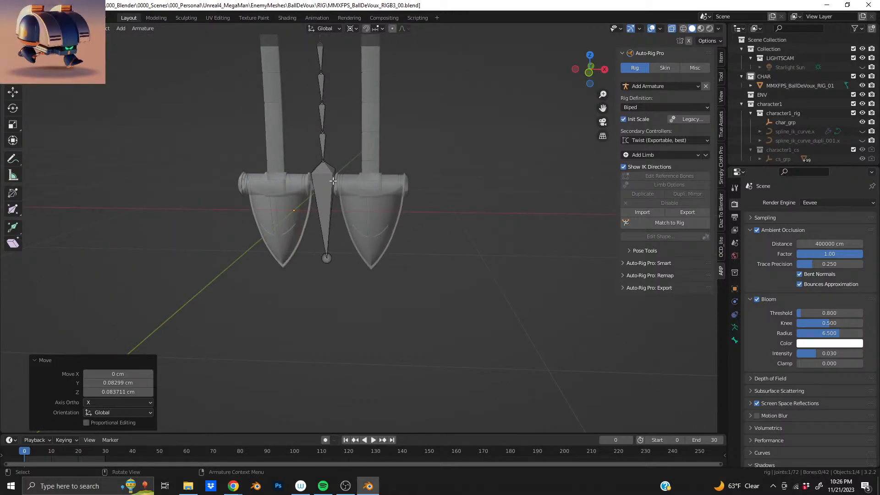
{"action": "key", "text": "l"}
{"action": "middle_click_drag", "start_coordinate": [338, 181], "coordinate": [363, 276], "text": "shift"}
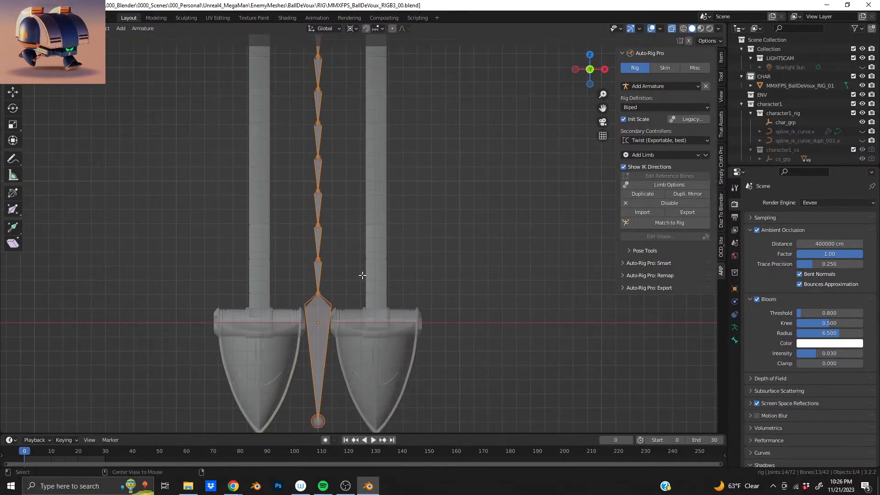
{"action": "key", "text": "g"}
{"action": "key", "text": "x"}
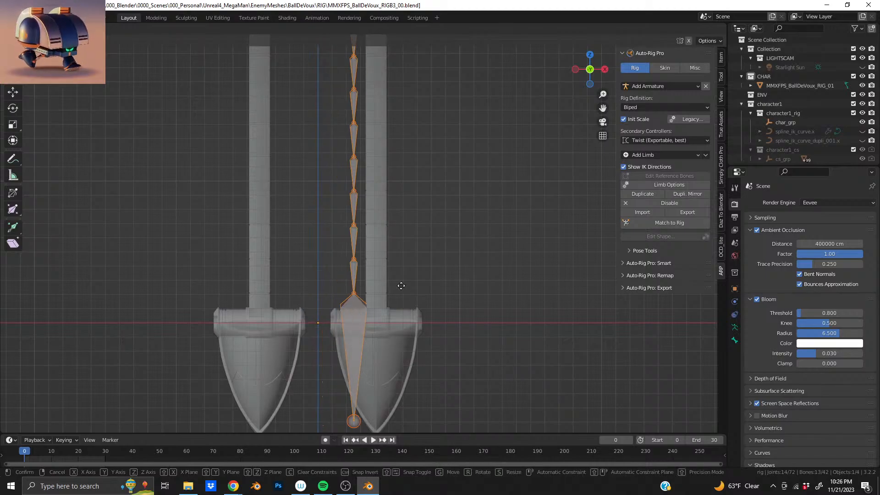
{"action": "left_click", "coordinate": [383, 317]}
Shift the whole chain about -0.70 cm along X to centre it on the leg's hose
{"action": "scroll", "coordinate": [382, 316], "scroll_direction": "up", "scroll_amount": 10}
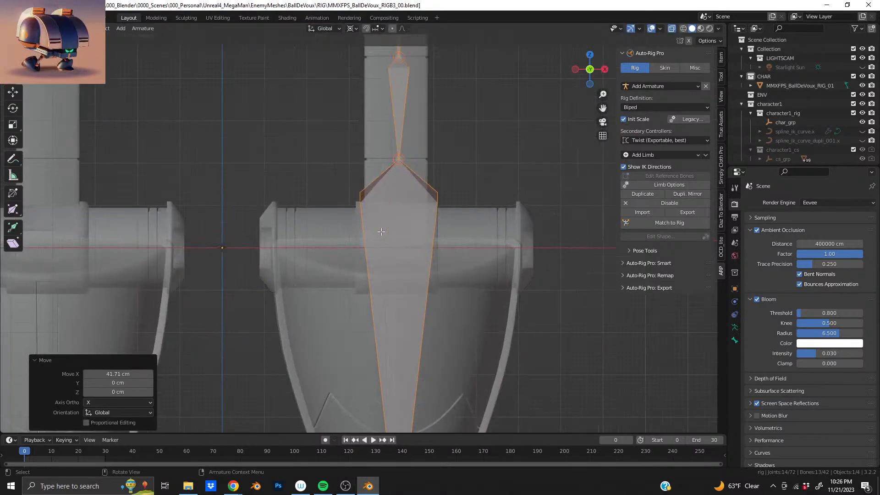
{"action": "middle_click_drag", "start_coordinate": [439, 176], "coordinate": [374, 250], "text": "shift"}
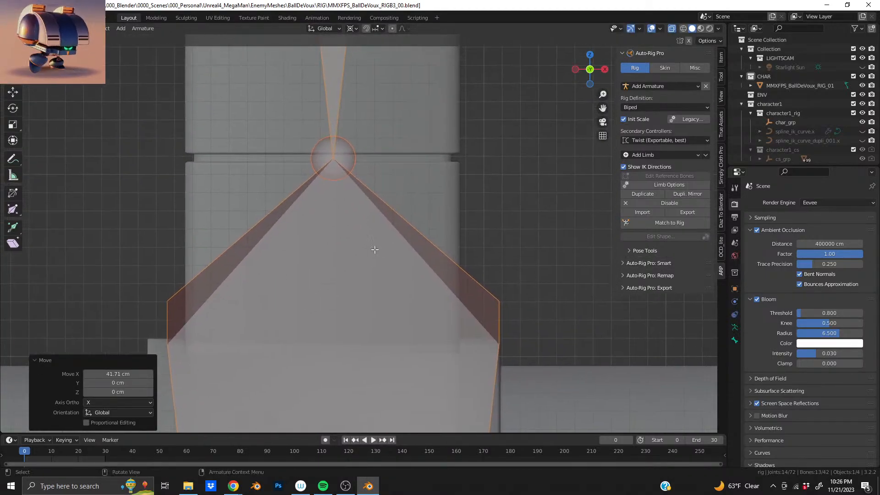
{"action": "key", "text": "g"}
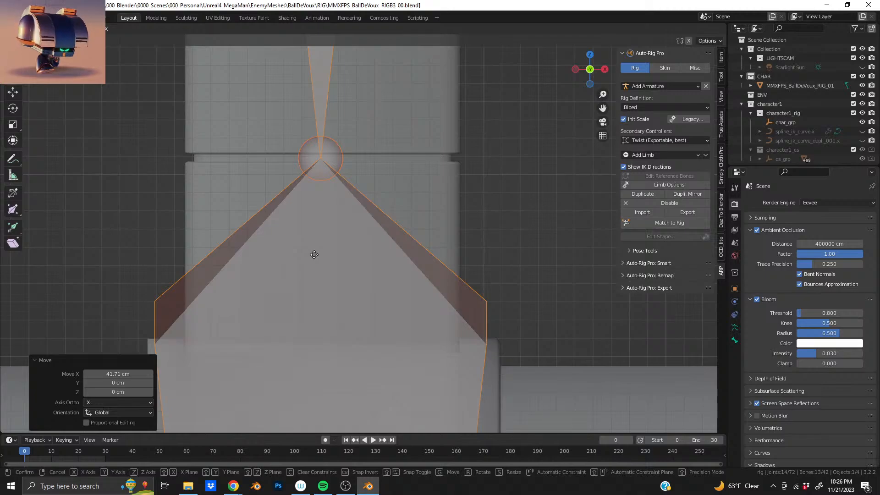
{"action": "left_click", "coordinate": [314, 253]}
{"action": "scroll", "coordinate": [314, 252], "scroll_direction": "down", "scroll_amount": 8}
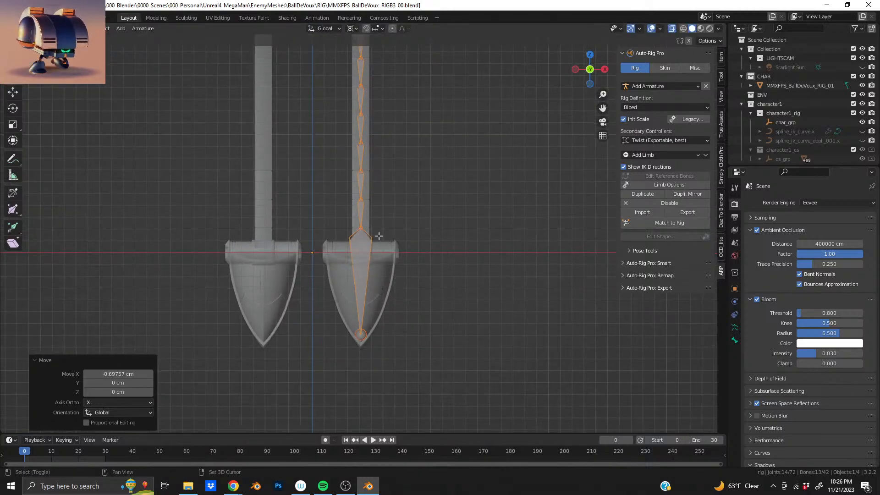
Try to parent the chain's topmost bone to the large bone inside the hip ball, selecting the bones first and their joints second
{"action": "middle_click_drag", "start_coordinate": [379, 236], "coordinate": [284, 230]}
{"action": "left_click", "coordinate": [307, 202]}
{"action": "left_click", "coordinate": [246, 172], "text": "shift"}
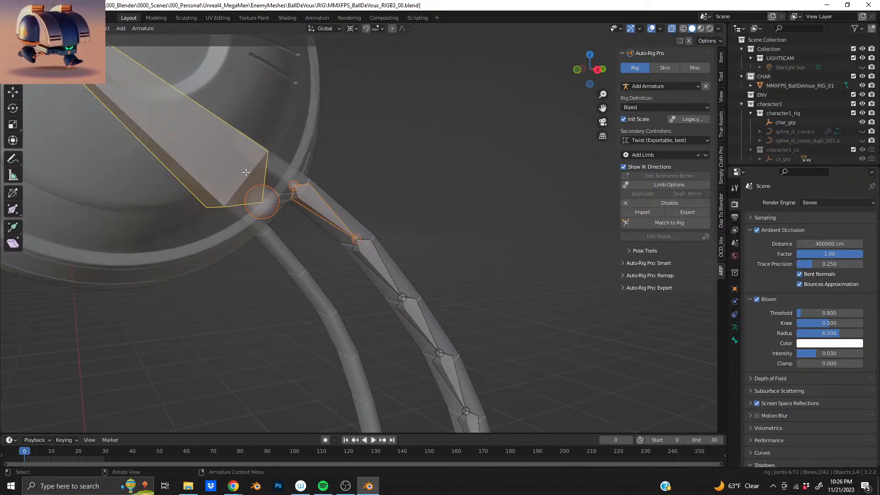
{"action": "key", "text": "ctrl+p"}
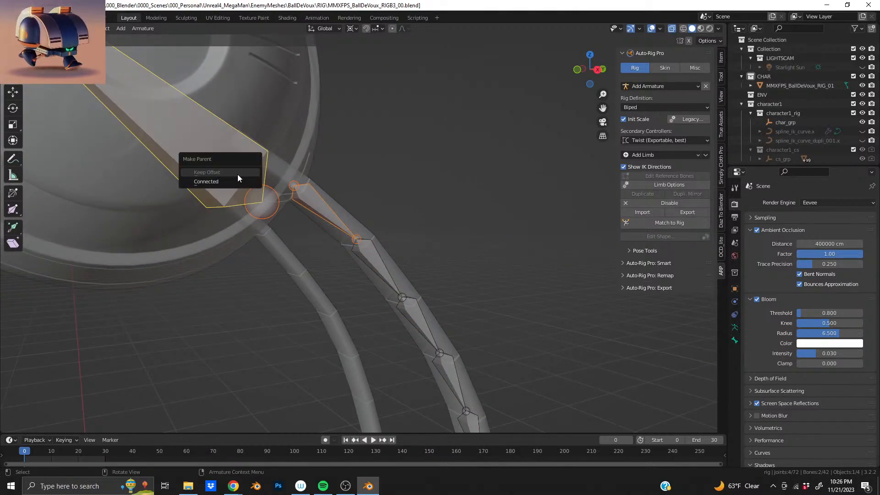
{"action": "left_click", "coordinate": [309, 193]}
{"action": "middle_click_drag", "start_coordinate": [310, 193], "coordinate": [236, 216]}
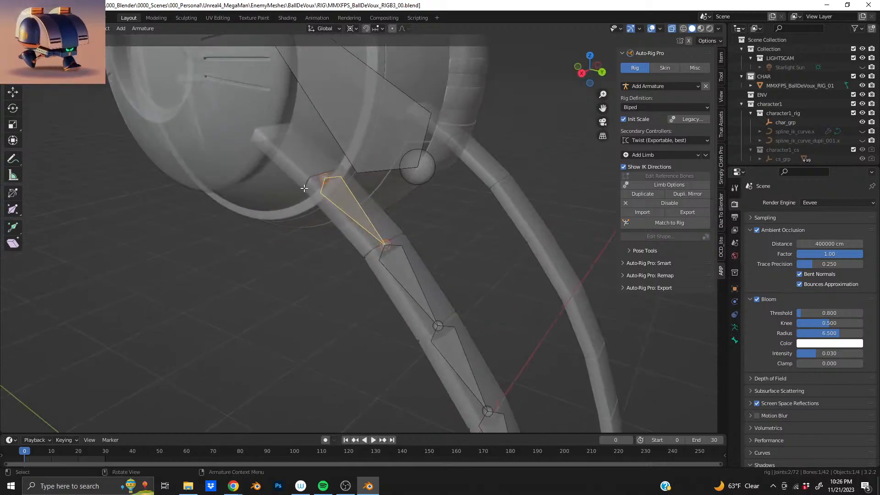
{"action": "left_click", "coordinate": [325, 181]}
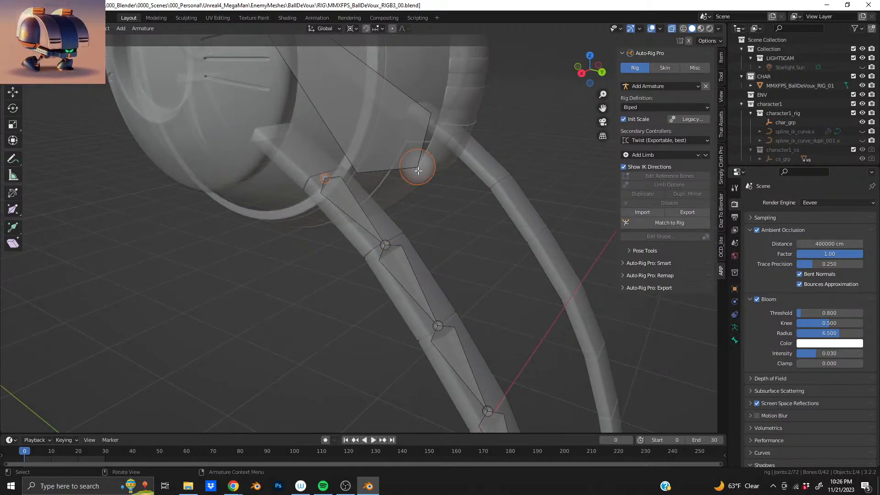
{"action": "key", "text": "ctrl+p"}
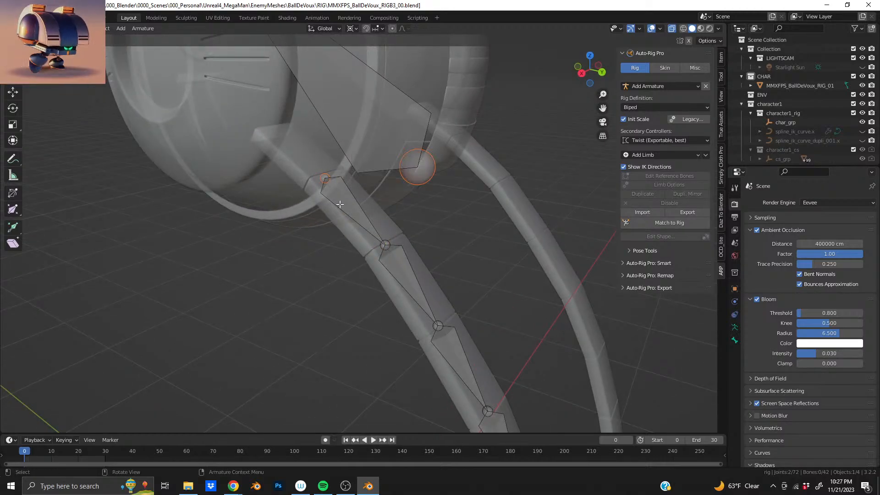
Retry parenting the topmost leg bone to the large hip ball bone, checking the Keep Offset and Connected options
{"action": "left_click", "coordinate": [340, 205]}
{"action": "left_click", "coordinate": [379, 133], "text": "shift"}
{"action": "key", "text": "ctrl+p"}
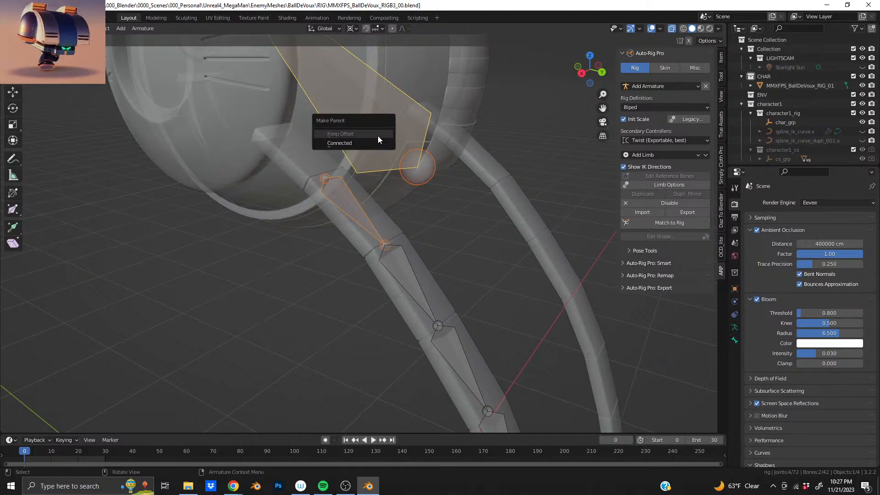
{"action": "left_click", "coordinate": [378, 136]}
{"action": "middle_click_drag", "start_coordinate": [378, 136], "coordinate": [303, 216]}
{"action": "left_click", "coordinate": [360, 193]}
{"action": "left_click", "coordinate": [487, 132], "text": "shift"}
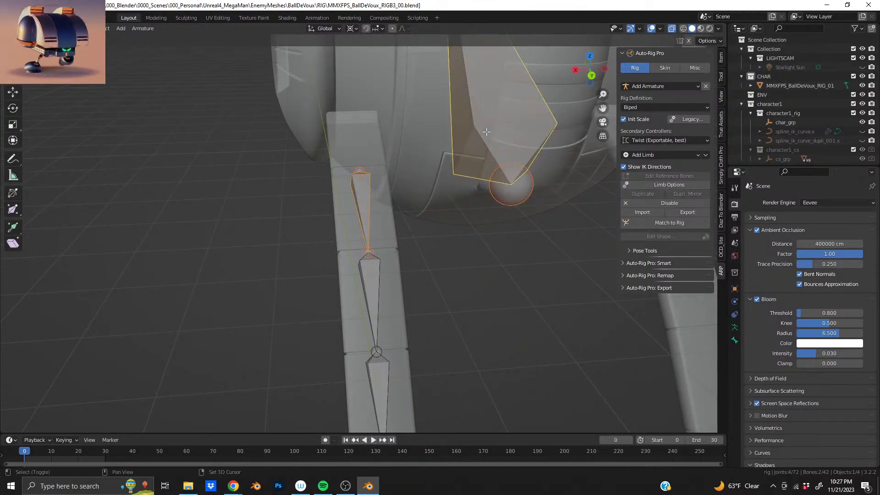
{"action": "key", "text": "ctrl+p"}
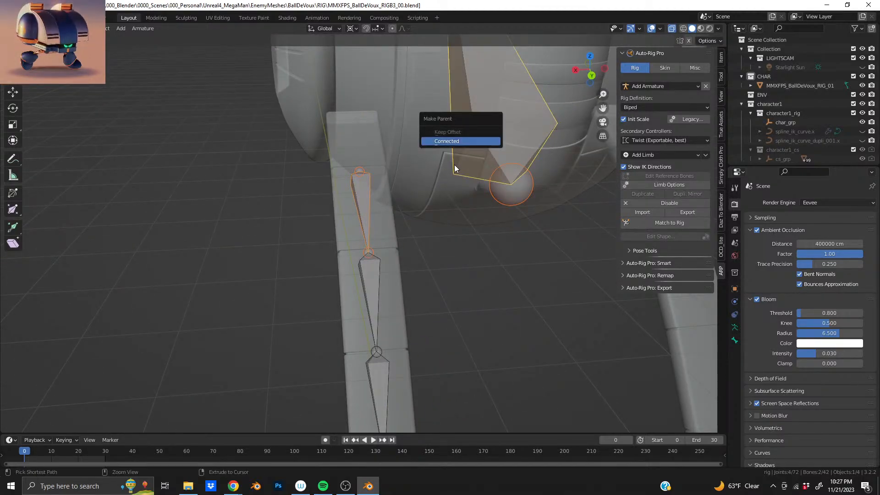
{"action": "left_click", "coordinate": [454, 141]}
{"action": "middle_click_drag", "start_coordinate": [451, 166], "coordinate": [375, 141], "text": "ctrl"}
Select the foot bone with the large hip ball bone as active, and bring up the parenting options
{"action": "left_click", "coordinate": [359, 310]}
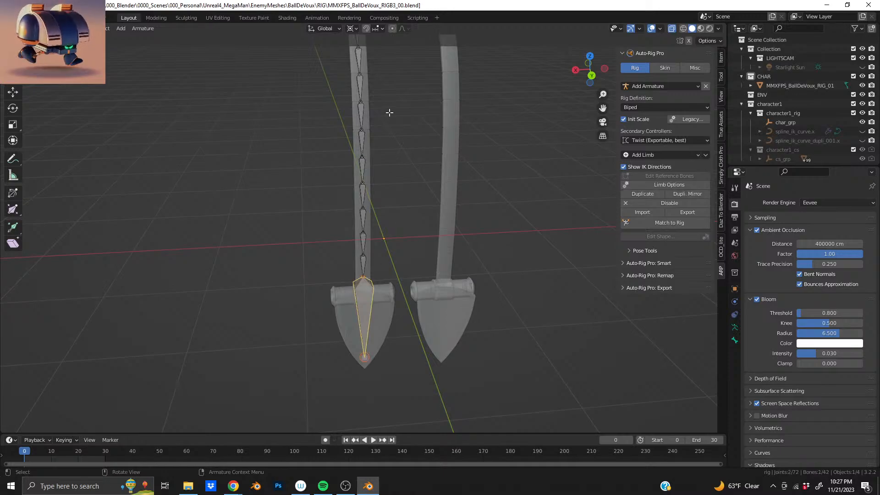
{"action": "middle_click_drag", "start_coordinate": [389, 112], "coordinate": [364, 351], "text": "shift"}
{"action": "left_click", "coordinate": [379, 208], "text": "shift"}
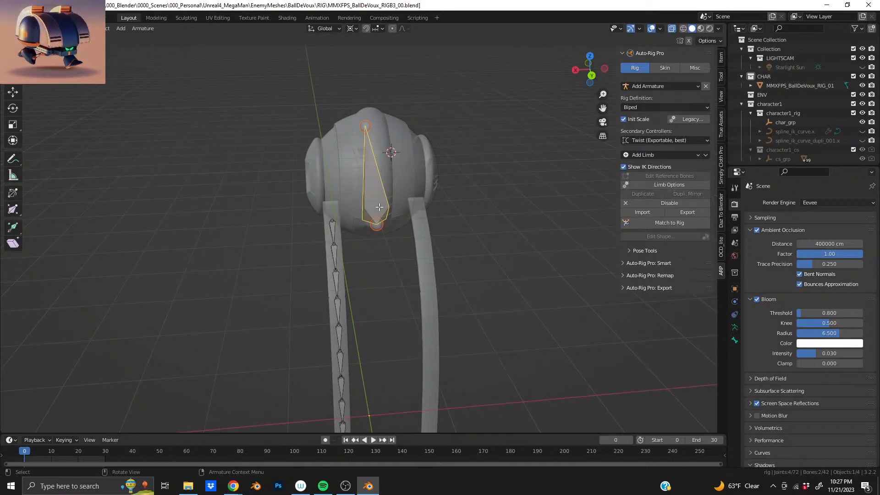
{"action": "key", "text": "ctrl+p"}
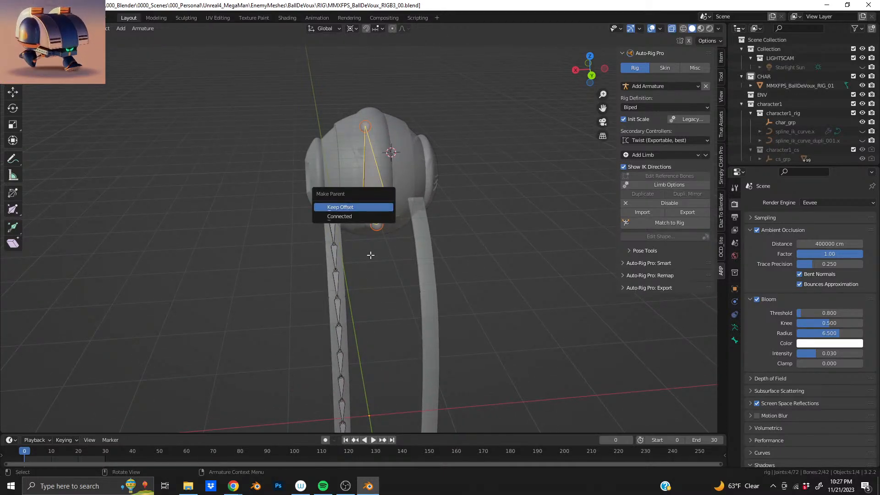
Save the file and match the reference bones to the rig
{"action": "middle_click_drag", "start_coordinate": [323, 260], "coordinate": [349, 300]}
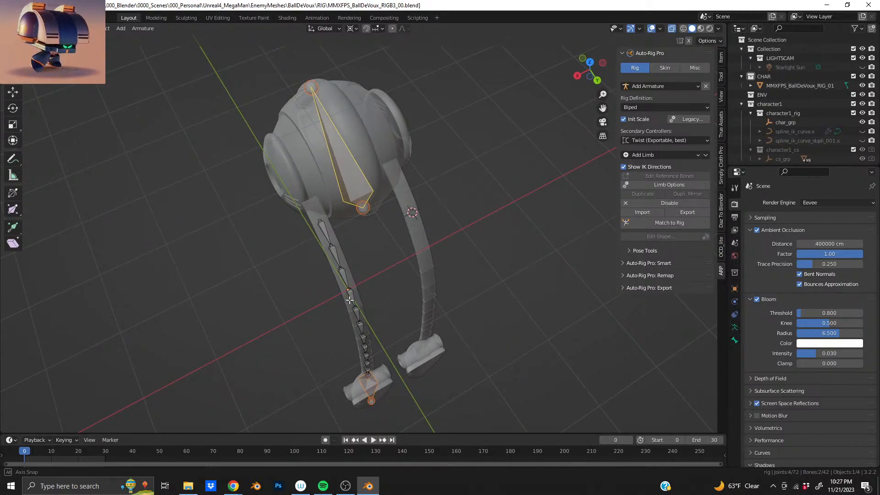
{"action": "middle_click_drag", "start_coordinate": [350, 300], "coordinate": [609, 214]}
{"action": "key", "text": "ctrl+s"}
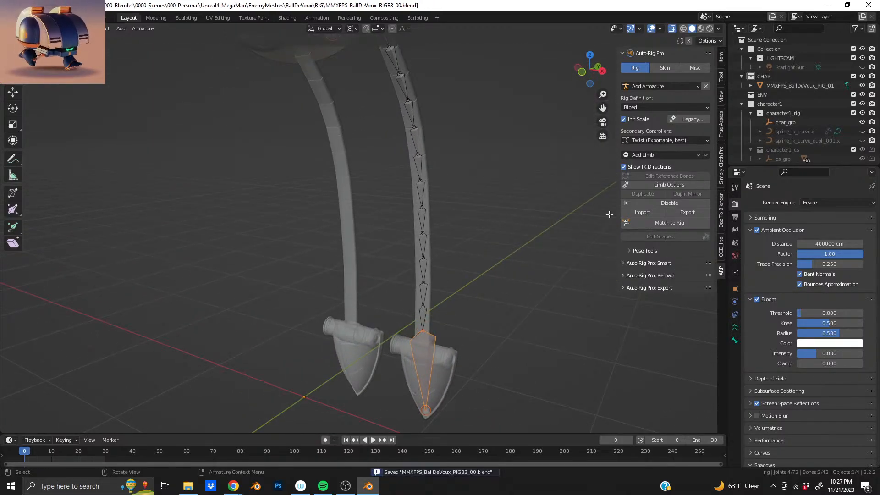
{"action": "left_click", "coordinate": [678, 221]}
Test the foot's large ring control by moving it, and undo the move
{"action": "scroll", "coordinate": [400, 266], "scroll_direction": "up", "scroll_amount": 4}
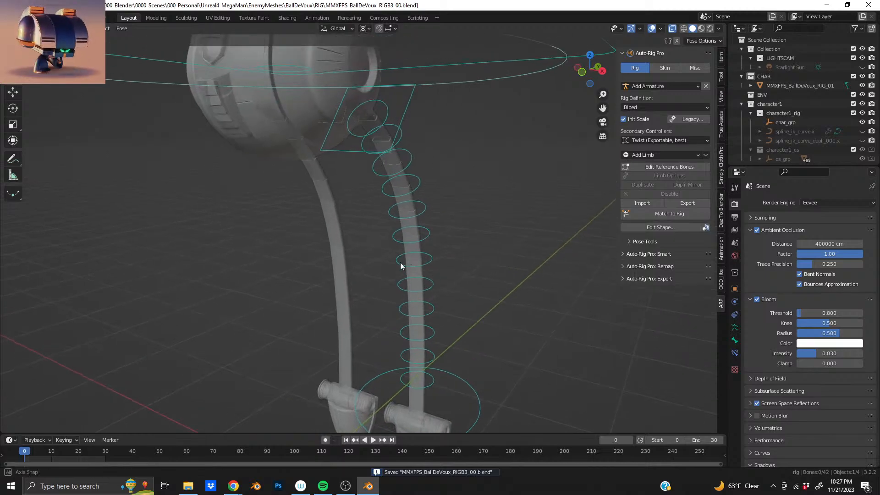
{"action": "middle_click_drag", "start_coordinate": [401, 262], "coordinate": [347, 272]}
{"action": "scroll", "coordinate": [337, 214], "scroll_direction": "down", "scroll_amount": 3}
{"action": "left_click", "coordinate": [396, 354]}
{"action": "middle_click_drag", "start_coordinate": [397, 355], "coordinate": [409, 323]}
{"action": "key", "text": "g"}
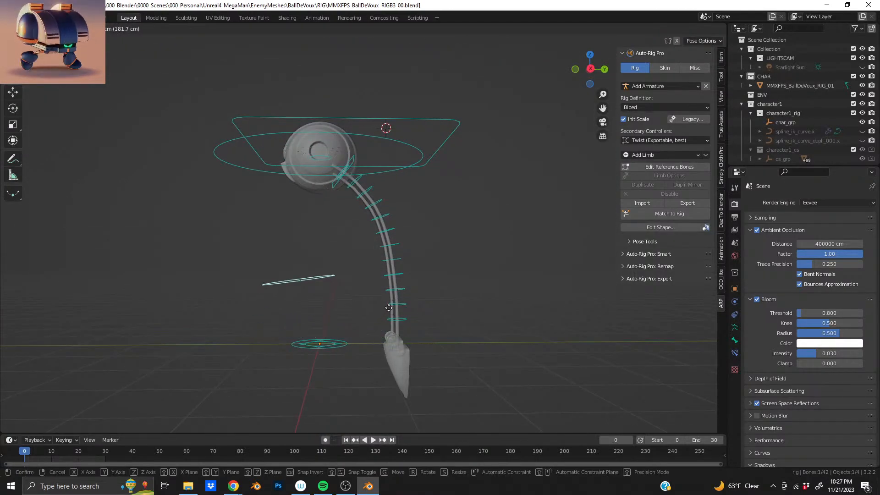
{"action": "left_click", "coordinate": [460, 371]}
{"action": "key", "text": "ctrl+z"}
Test the small ring controls along the lower hose by moving them one at a time, undoing each move
{"action": "middle_click_drag", "start_coordinate": [369, 194], "coordinate": [387, 258]}
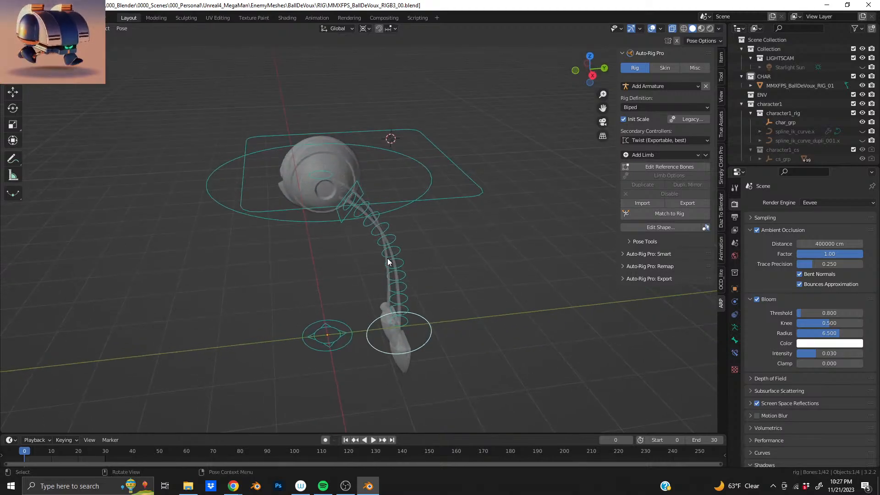
{"action": "left_click", "coordinate": [392, 327]}
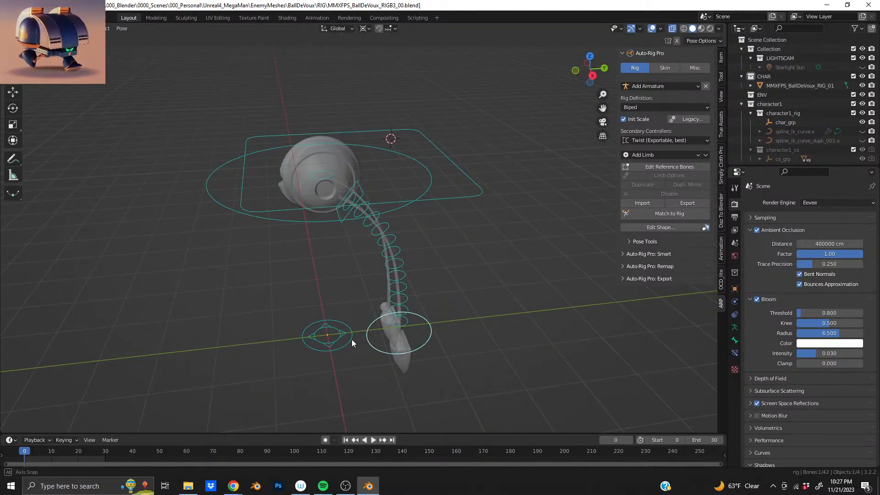
{"action": "middle_click_drag", "start_coordinate": [352, 339], "coordinate": [359, 316]}
{"action": "key", "text": "g"}
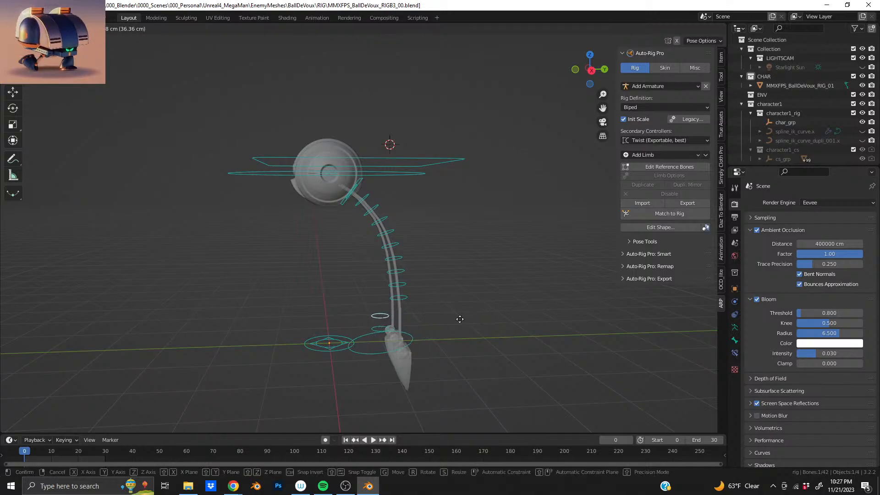
{"action": "left_click", "coordinate": [413, 313]}
{"action": "key", "text": "ctrl+z"}
{"action": "key", "text": "g"}
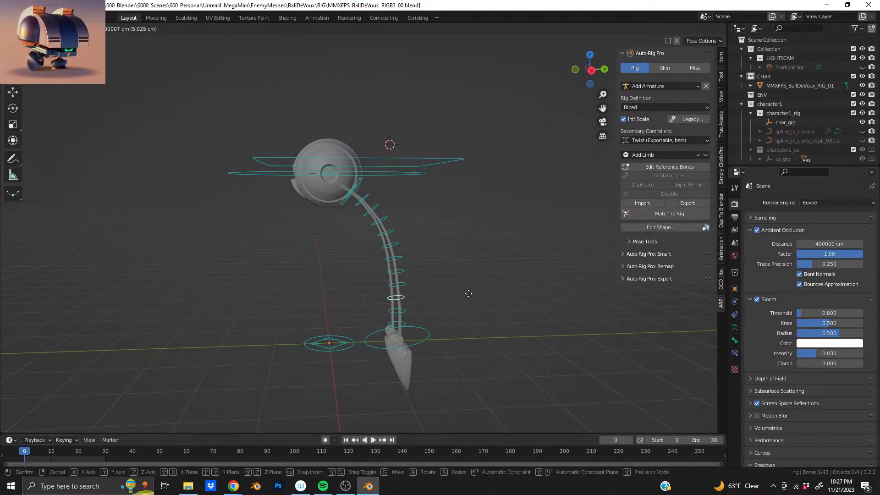
{"action": "left_click", "coordinate": [435, 291]}
{"action": "key", "text": "ctrl+z"}
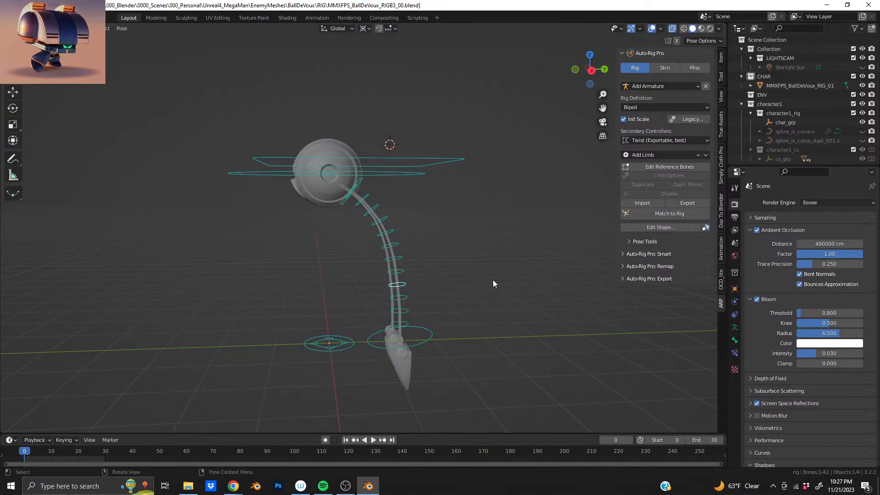
{"action": "key", "text": "g"}
{"action": "left_click", "coordinate": [453, 283]}
{"action": "key", "text": "ctrl+z"}
Test-rotate the square control at the top of the leg, and undo the rotation
{"action": "middle_click_drag", "start_coordinate": [382, 223], "coordinate": [350, 212]}
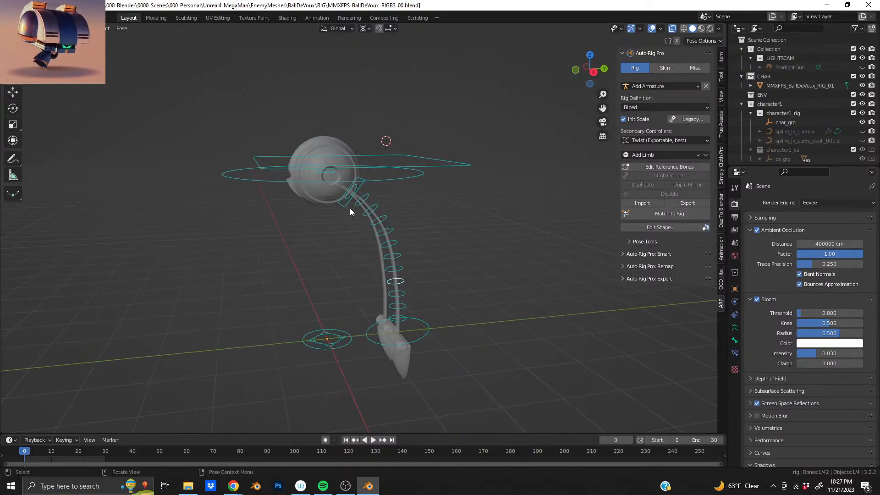
{"action": "left_click", "coordinate": [350, 209]}
{"action": "key", "text": "r"}
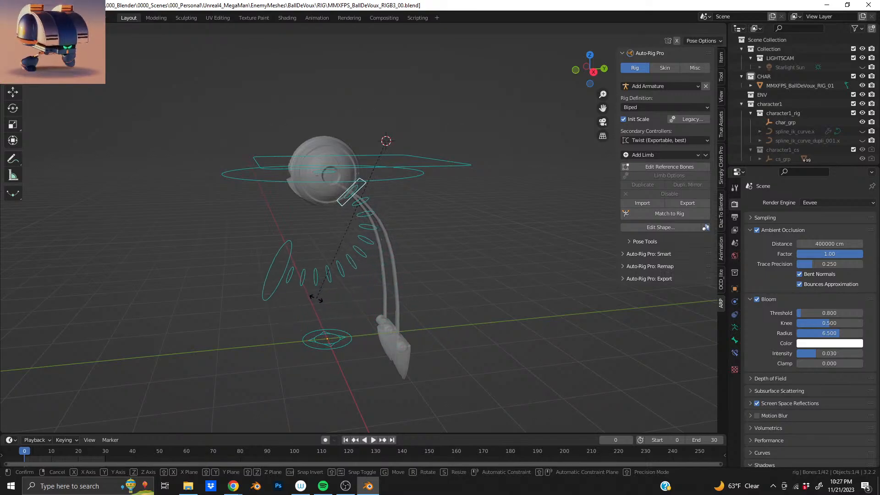
{"action": "left_click", "coordinate": [338, 297]}
{"action": "key", "text": "ctrl+z"}
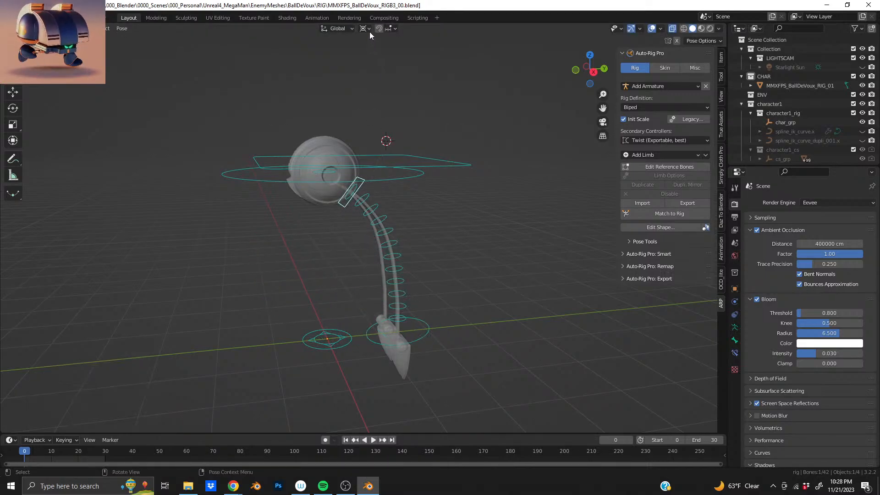
Set the transform pivot point to Individual Origins and rotate the leg's square top control in side view
{"action": "left_click", "coordinate": [367, 28]}
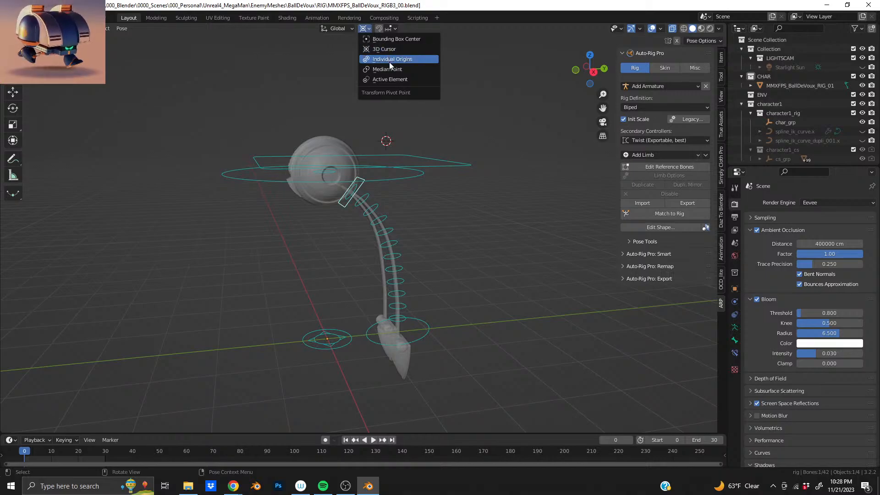
{"action": "left_click", "coordinate": [389, 62]}
{"action": "middle_click_drag", "start_coordinate": [409, 260], "coordinate": [387, 248]}
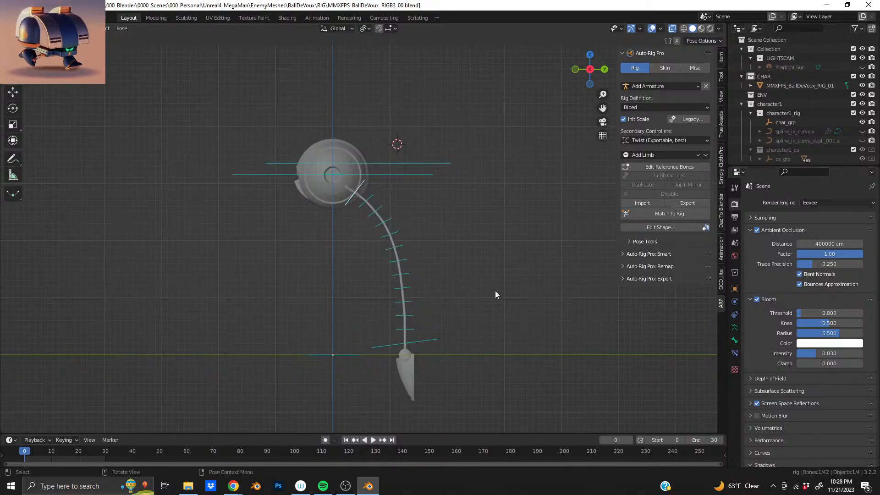
{"action": "key", "text": "r"}
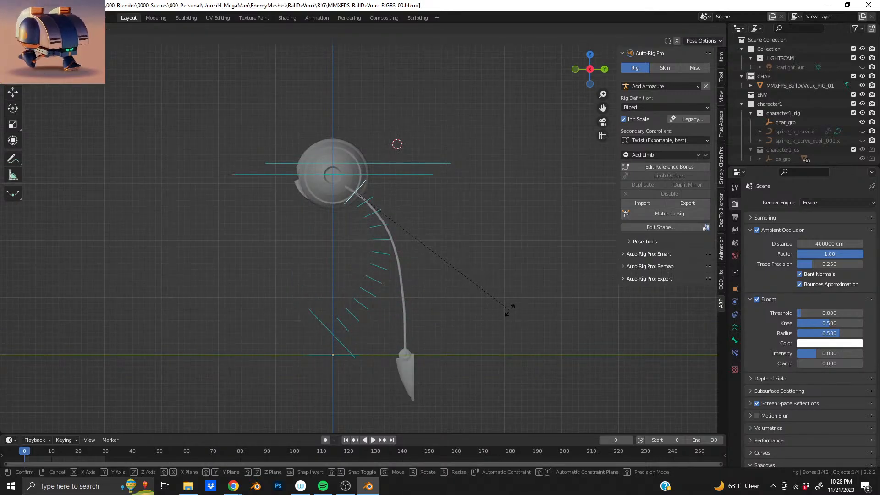
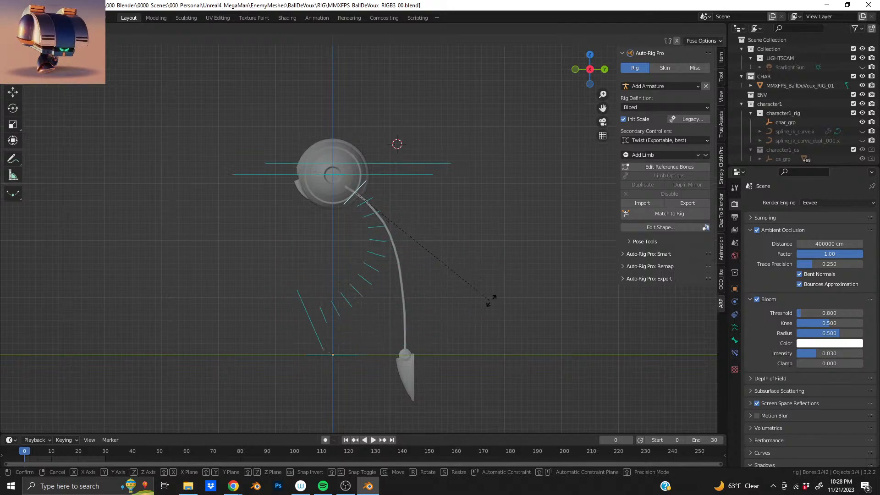
{"action": "left_click", "coordinate": [505, 295]}
Rotate the leg's square top control by about -1.12° as seen from the front
{"action": "middle_click_drag", "start_coordinate": [376, 205], "coordinate": [473, 210]}
{"action": "key", "text": "r"}
{"action": "left_click", "coordinate": [477, 216]}
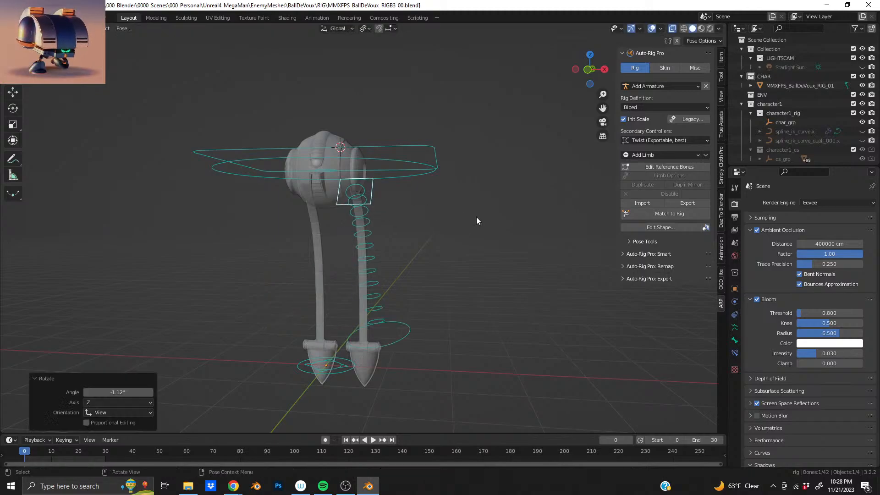
Undo the leg control's last rotation, then test-move the large square control around the body and undo that move
{"action": "key", "text": "ctrl+z"}
{"action": "mouse_move", "coordinate": [367, 222]}
{"action": "middle_mouse_down"}
{"action": "mouse_move", "coordinate": [463, 228]}
{"action": "mouse_move", "coordinate": [332, 227]}
{"action": "mouse_move", "coordinate": [323, 198]}
{"action": "mouse_move", "coordinate": [337, 236]}
{"action": "mouse_move", "coordinate": [221, 222]}
{"action": "mouse_move", "coordinate": [234, 259]}
{"action": "mouse_move", "coordinate": [332, 246]}
{"action": "mouse_move", "coordinate": [367, 216]}
{"action": "middle_mouse_up"}
{"action": "key", "text": "g"}
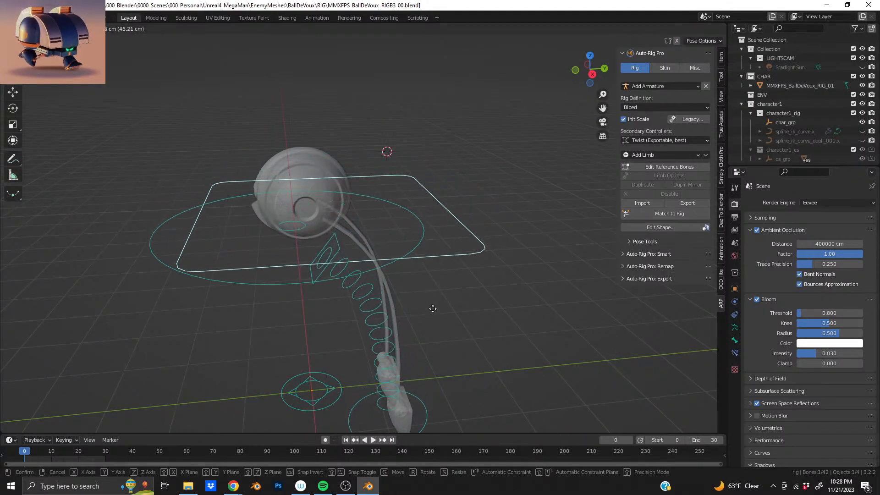
{"action": "left_click", "coordinate": [432, 322]}
{"action": "key", "text": "ctrl+z"}
Test-move the large ring control around the spherical body, and undo the move
{"action": "middle_click_drag", "start_coordinate": [432, 320], "coordinate": [354, 243]}
{"action": "left_click", "coordinate": [292, 134]}
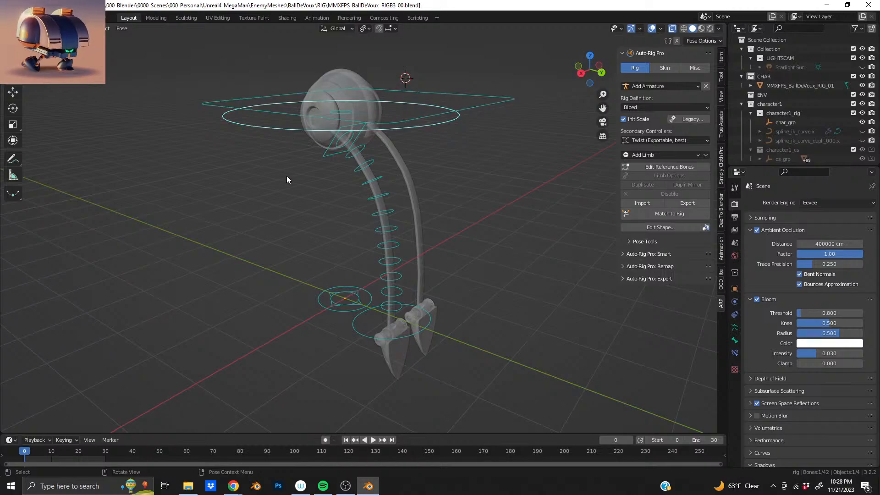
{"action": "key", "text": "g"}
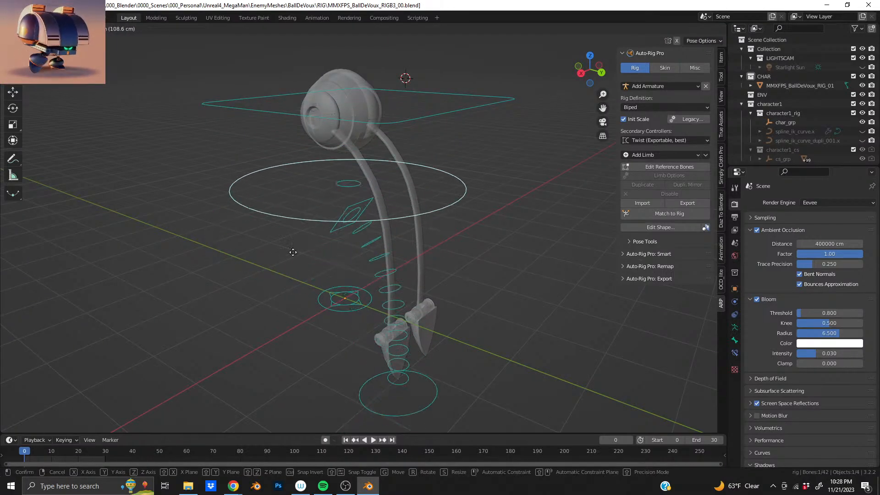
{"action": "left_click", "coordinate": [296, 228]}
{"action": "key", "text": "ctrl+z"}
Test-move the foot's ring control and the ring at the world origin one at a time, undoing each move
{"action": "left_click", "coordinate": [363, 338]}
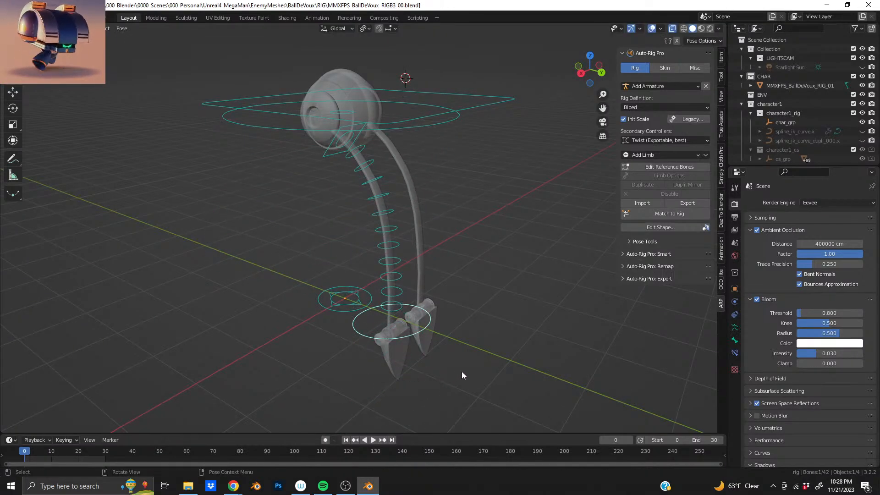
{"action": "key", "text": "g"}
{"action": "left_click", "coordinate": [430, 316]}
{"action": "key", "text": "ctrl+z"}
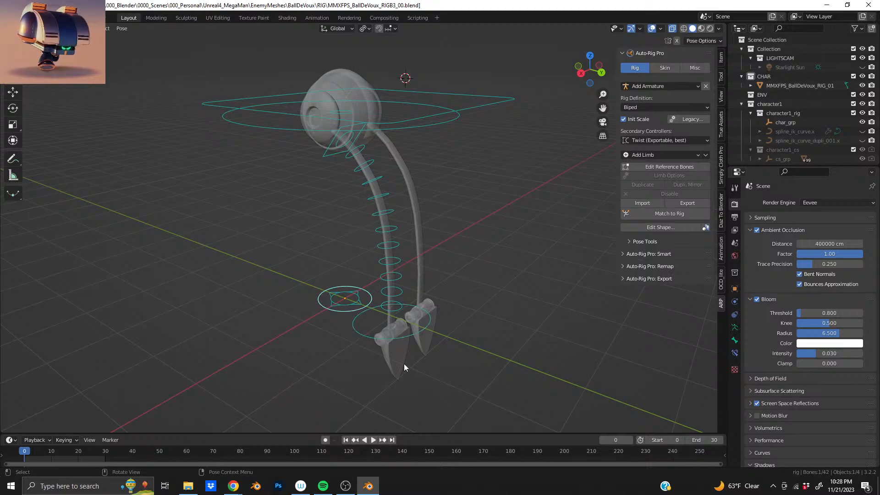
{"action": "key", "text": "g"}
{"action": "left_click", "coordinate": [389, 297]}
{"action": "key", "text": "ctrl+z"}
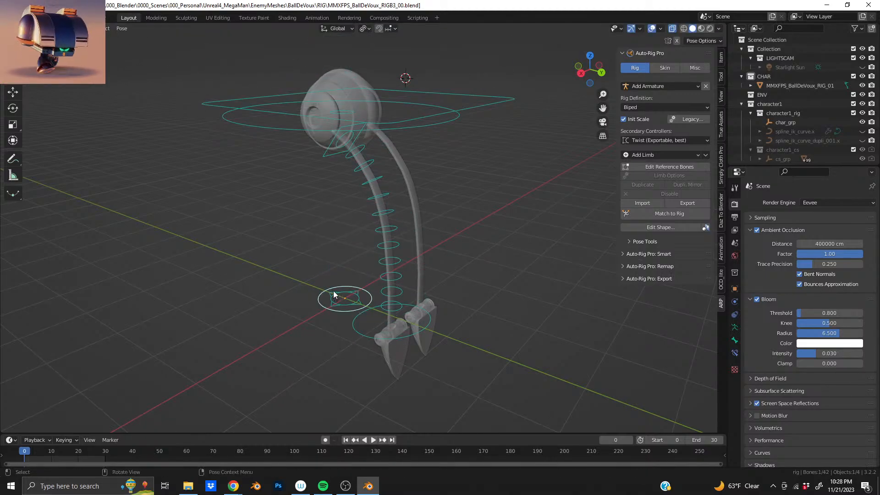
Test-rotate the square control at the top of the leg, and cancel the rotation
{"action": "middle_click_drag", "start_coordinate": [365, 350], "coordinate": [405, 160]}
{"action": "left_click", "coordinate": [384, 172]}
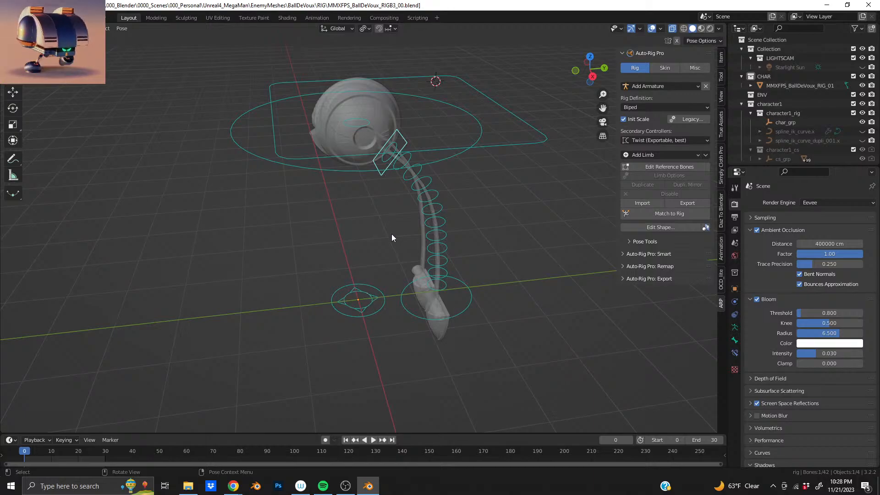
{"action": "key", "text": "s"}
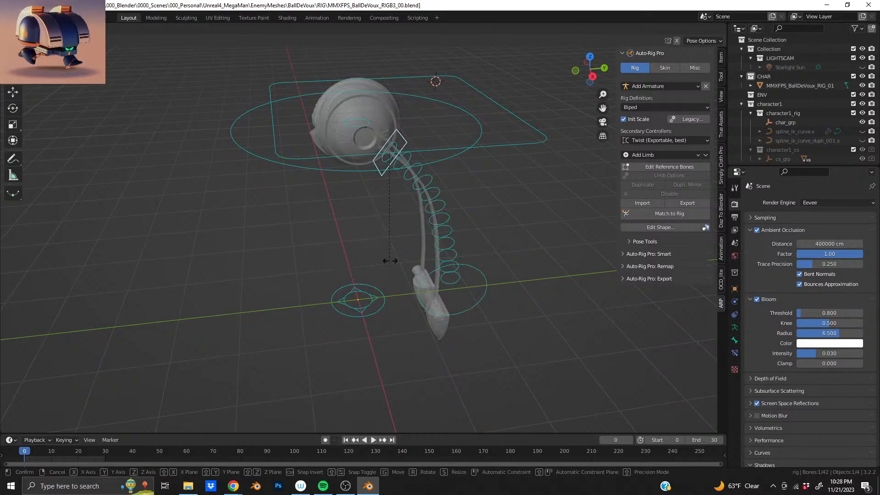
{"action": "left_click", "coordinate": [419, 252]}
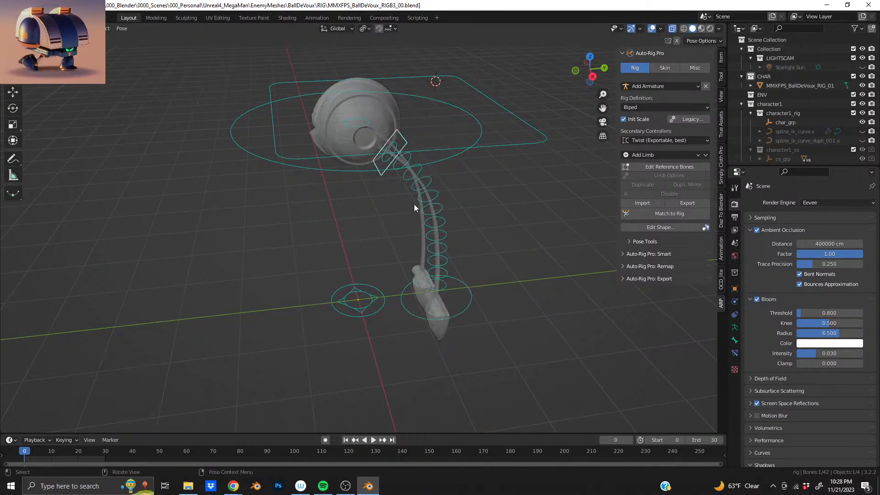
Enable Auto IK in the pose options, then test-move the foot ring and the chain's small end ring, undoing each move
{"action": "middle_click_drag", "start_coordinate": [414, 204], "coordinate": [346, 252]}
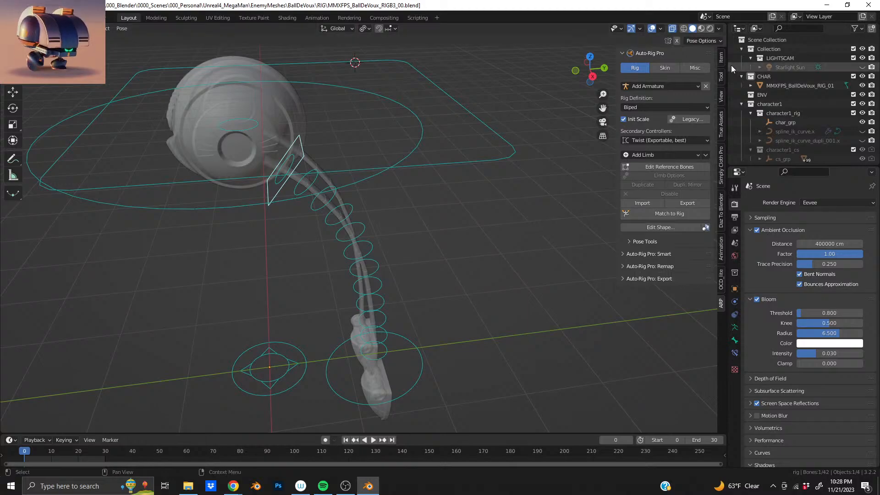
{"action": "left_click", "coordinate": [722, 81]}
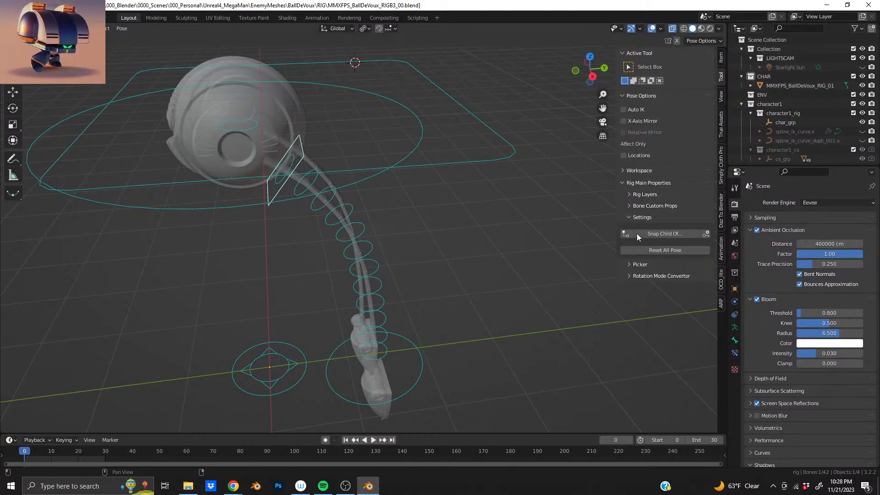
{"action": "left_click", "coordinate": [420, 353]}
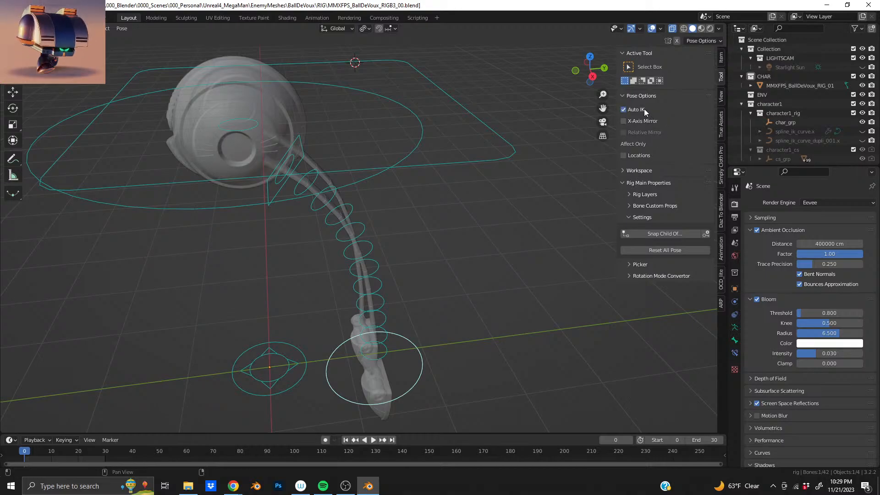
{"action": "key", "text": "g"}
{"action": "left_click", "coordinate": [375, 277]}
{"action": "key", "text": "ctrl+z"}
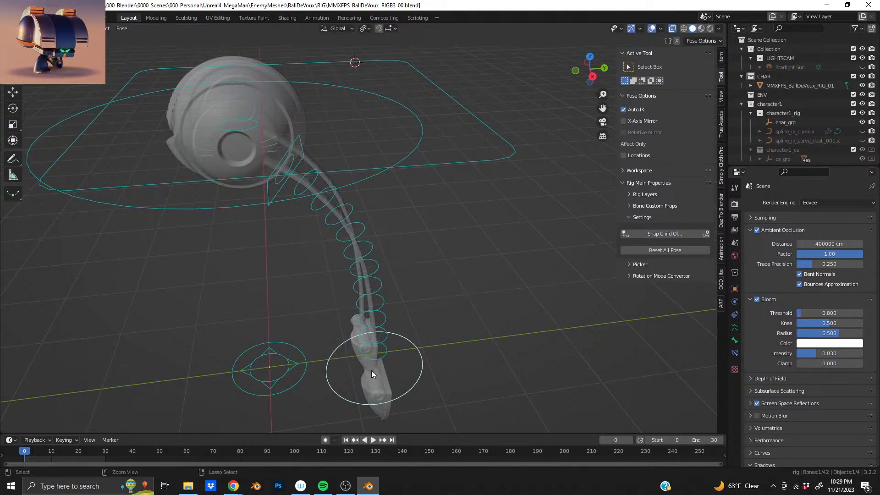
{"action": "key", "text": "g"}
{"action": "left_click", "coordinate": [439, 281]}
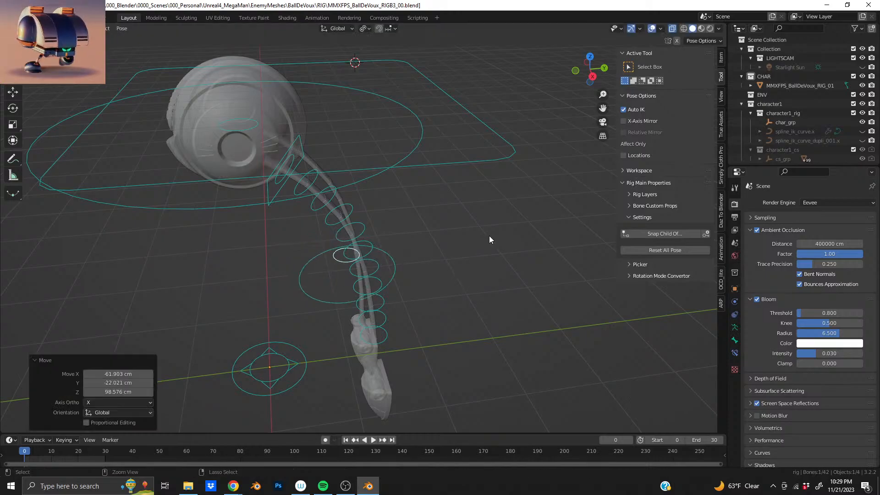
{"action": "key", "text": "ctrl+z"}
Turn off Auto IK, then test-move and test-rotate the leg's square top control in side view without keeping the changes
{"action": "left_click", "coordinate": [289, 151]}
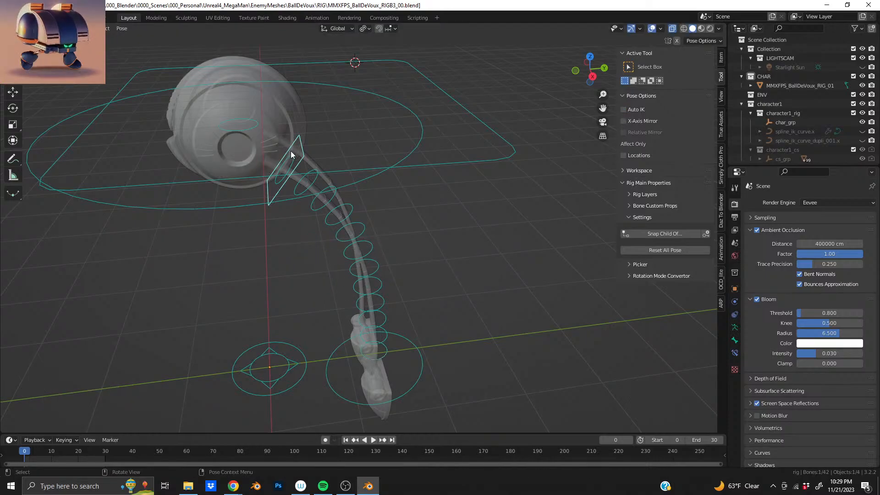
{"action": "middle_click_drag", "start_coordinate": [256, 154], "coordinate": [330, 294]}
{"action": "key", "text": "g"}
{"action": "left_click", "coordinate": [329, 230]}
{"action": "key", "text": "ctrl+z"}
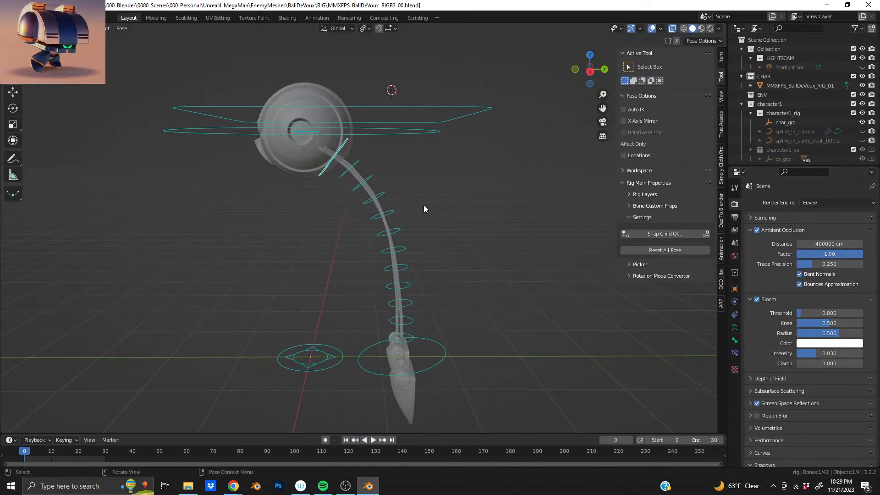
{"action": "key", "text": "r"}
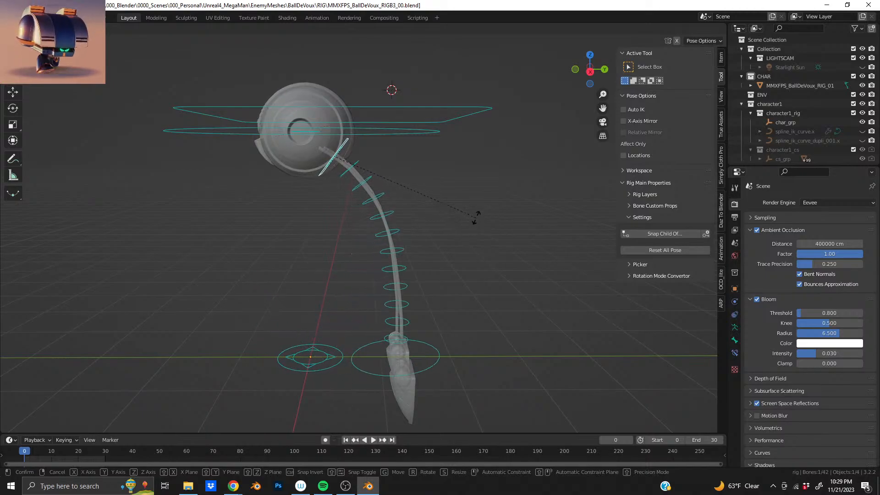
{"action": "left_click", "coordinate": [477, 208]}
Test-move the large square body control upward by about 48 cm in side view, and undo the move
{"action": "key", "text": "g"}
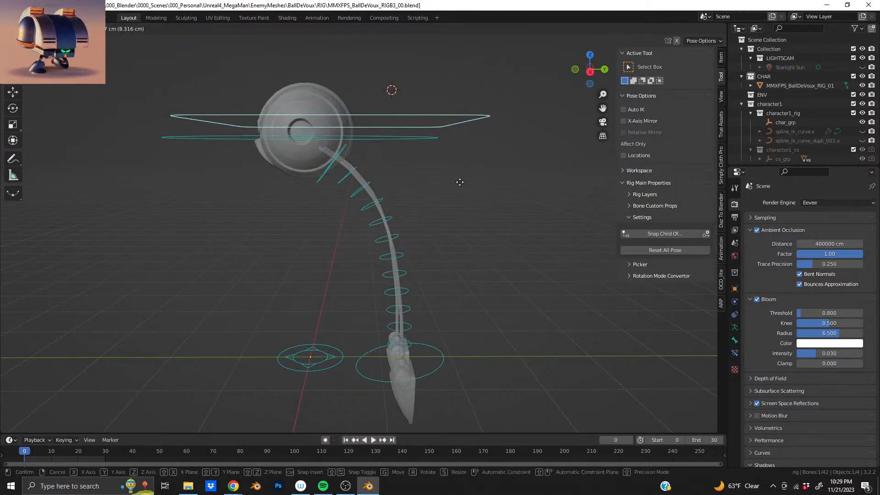
{"action": "left_click", "coordinate": [481, 135]}
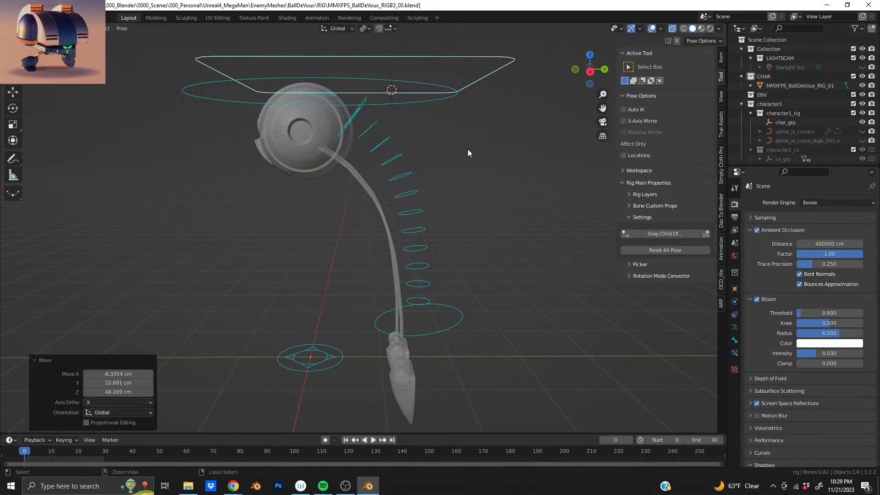
{"action": "middle_click_drag", "start_coordinate": [468, 149], "coordinate": [366, 159]}
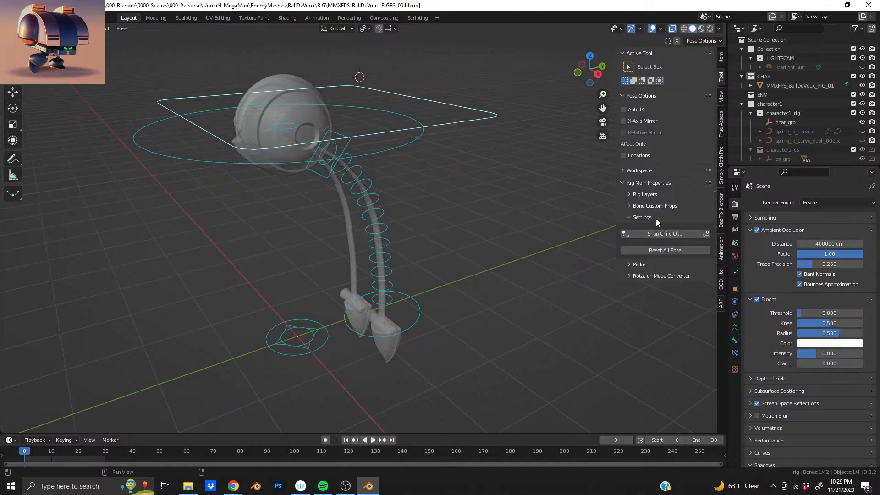
Switch the rig to editing its reference bones, and select the entire linked bone chain in the leg
{"action": "left_click", "coordinate": [721, 303]}
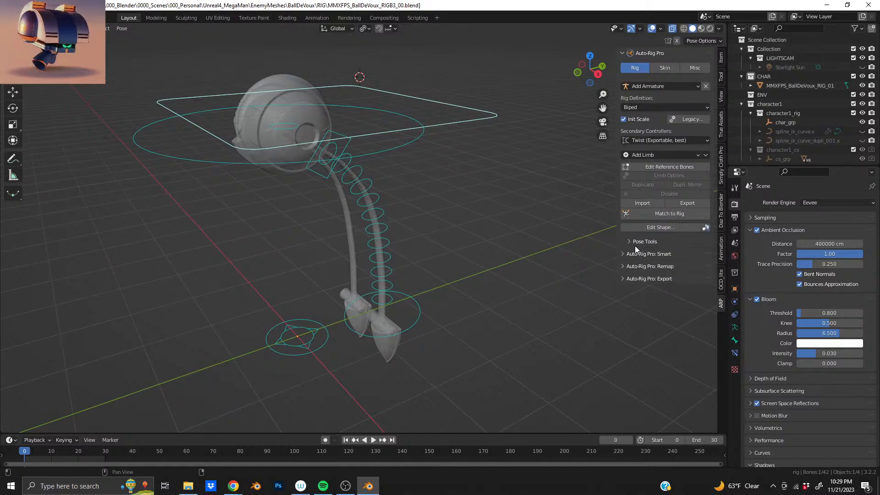
{"action": "left_click", "coordinate": [664, 169]}
{"action": "middle_click_drag", "start_coordinate": [395, 283], "coordinate": [433, 255]}
{"action": "middle_click_drag", "start_coordinate": [275, 324], "coordinate": [360, 262], "text": "shift"}
{"action": "scroll", "coordinate": [320, 252], "scroll_direction": "down", "scroll_amount": 1}
{"action": "scroll", "coordinate": [360, 262], "scroll_direction": "up", "scroll_amount": 2}
{"action": "key", "text": "l"}
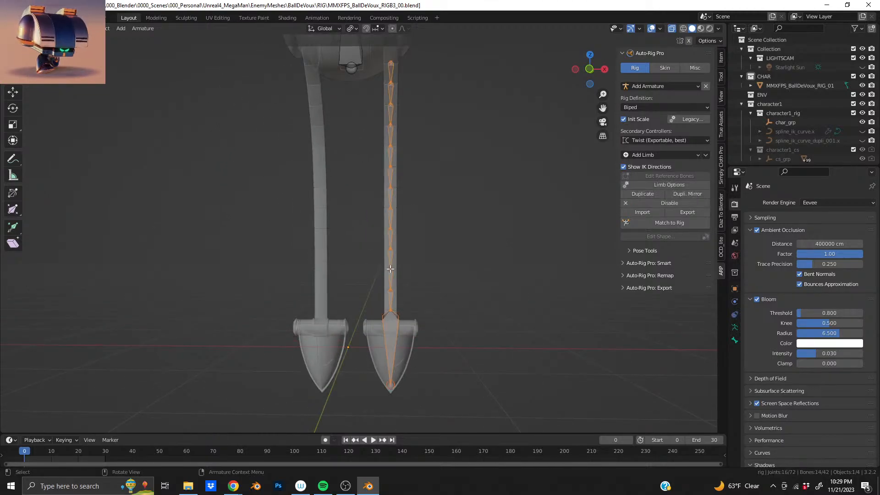
Try to duplicate the leg's bone chain, mirrored and plain, move the selection -83.264 cm along X onto the other leg, and undo the move
{"action": "left_click", "coordinate": [688, 194]}
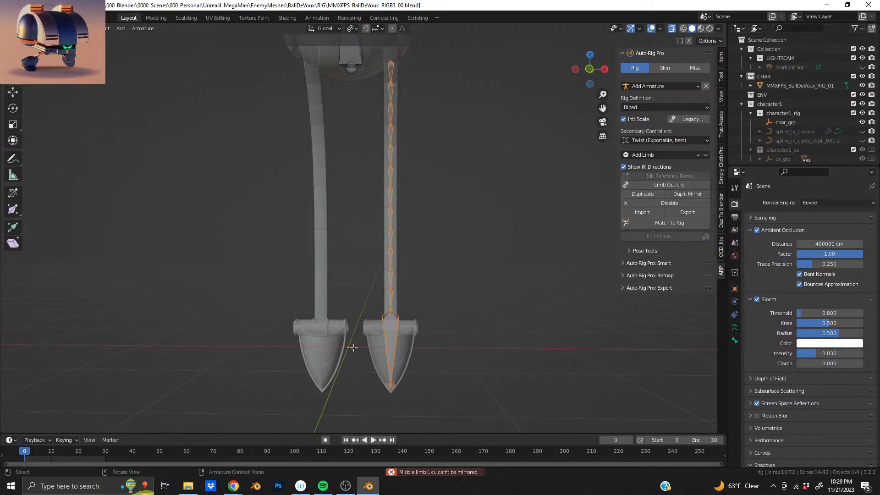
{"action": "left_click", "coordinate": [642, 194]}
{"action": "key", "text": "x"}
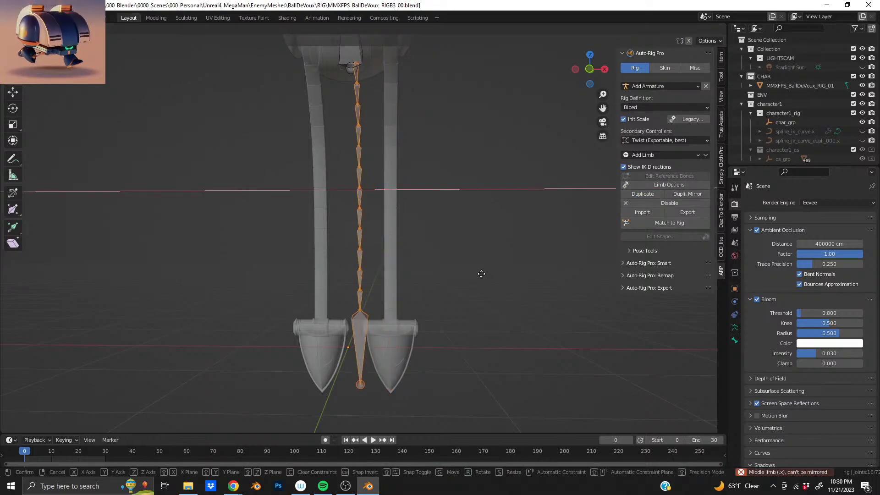
{"action": "left_click", "coordinate": [441, 274]}
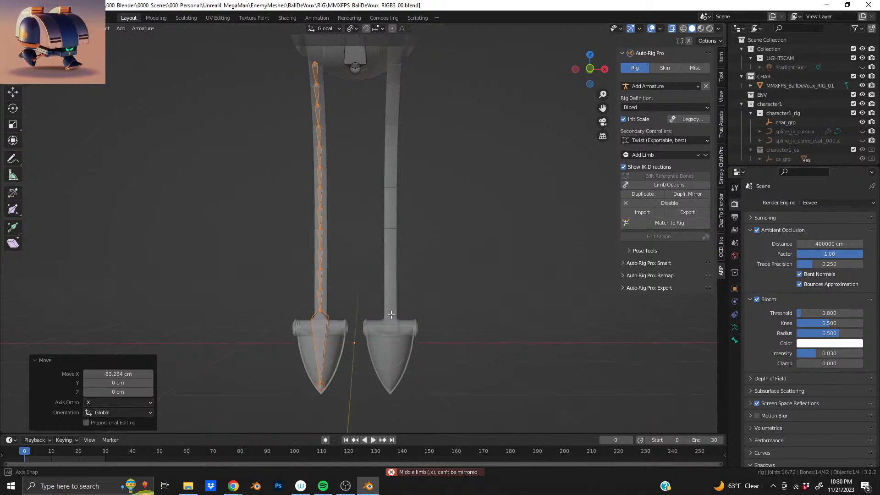
{"action": "middle_click_drag", "start_coordinate": [391, 315], "coordinate": [396, 269], "text": "alt"}
{"action": "scroll", "coordinate": [390, 277], "scroll_direction": "up", "scroll_amount": 6}
{"action": "middle_click_drag", "start_coordinate": [348, 330], "coordinate": [372, 270], "text": "shift"}
{"action": "scroll", "coordinate": [371, 270], "scroll_direction": "up", "scroll_amount": 2}
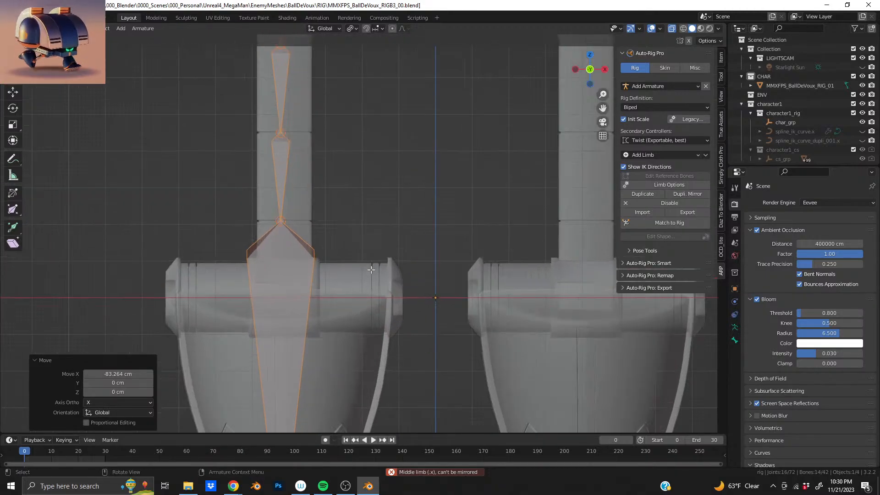
{"action": "scroll", "coordinate": [414, 286], "scroll_direction": "down", "scroll_amount": 4}
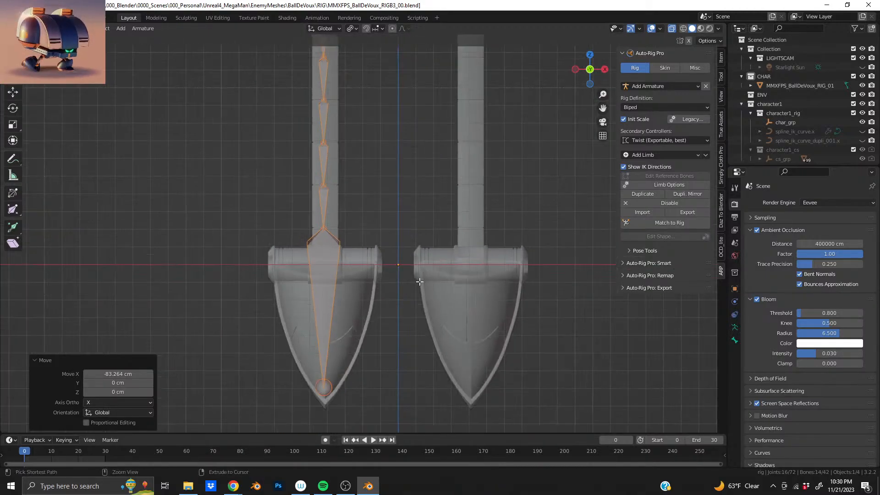
{"action": "key", "text": "ctrl+z"}
Try again to duplicate the leg's bone chain and move it toward the other leg, then undo the move
{"action": "middle_click_drag", "start_coordinate": [420, 282], "coordinate": [389, 300], "text": "shift"}
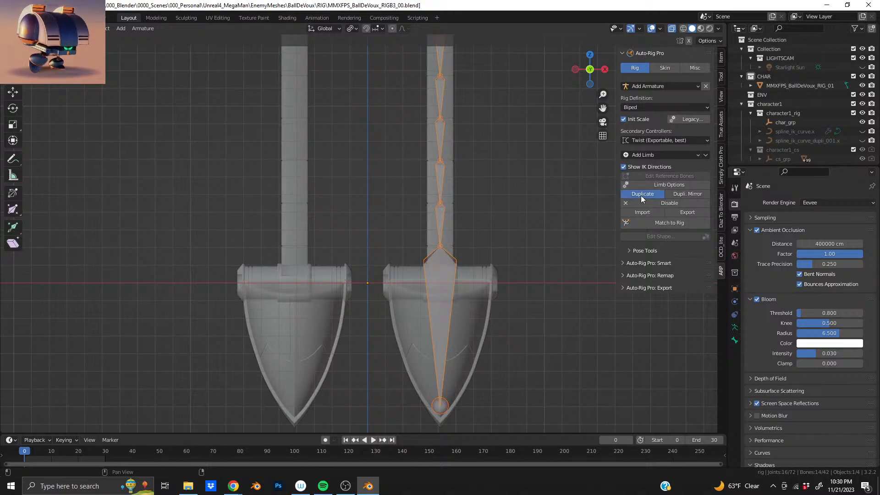
{"action": "key", "text": "g"}
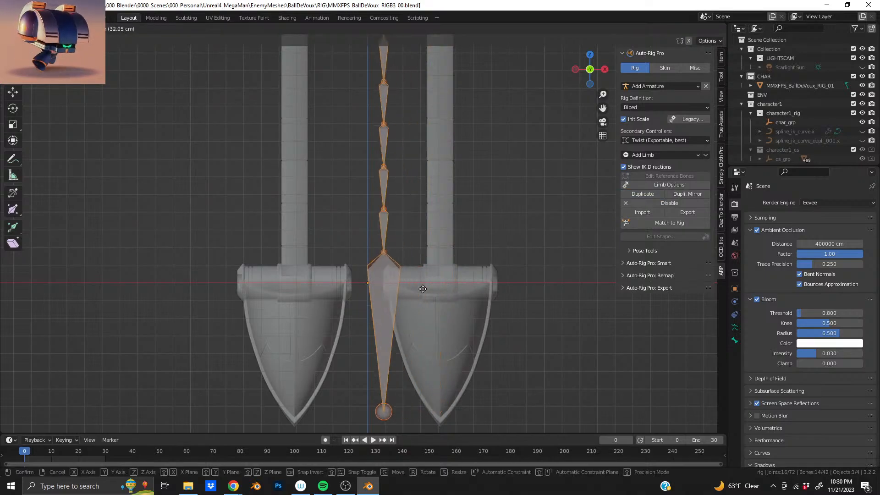
{"action": "left_click", "coordinate": [422, 289]}
{"action": "key", "text": "ctrl+z"}
Try to create a mirrored duplicate of the selected leg bone chain for the other leg
{"action": "scroll", "coordinate": [422, 289], "scroll_direction": "down", "scroll_amount": 4}
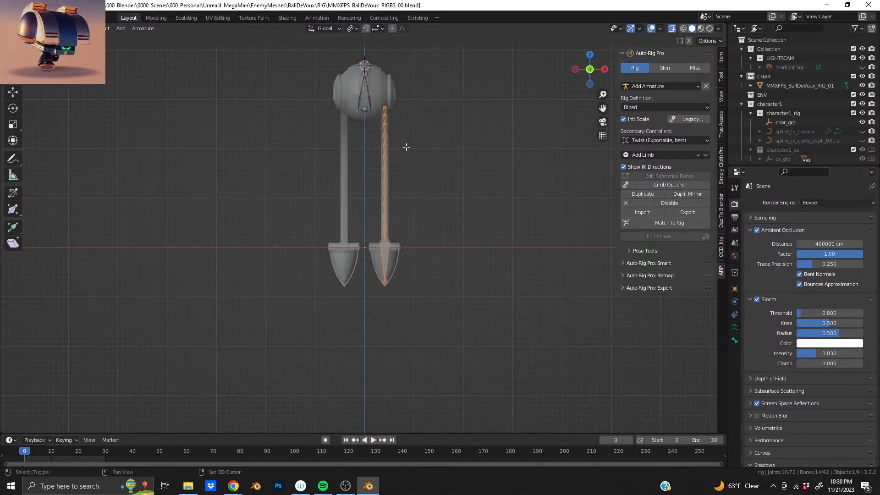
{"action": "middle_click_drag", "start_coordinate": [403, 176], "coordinate": [222, 198], "text": "shift"}
{"action": "scroll", "coordinate": [339, 195], "scroll_direction": "down", "scroll_amount": 3}
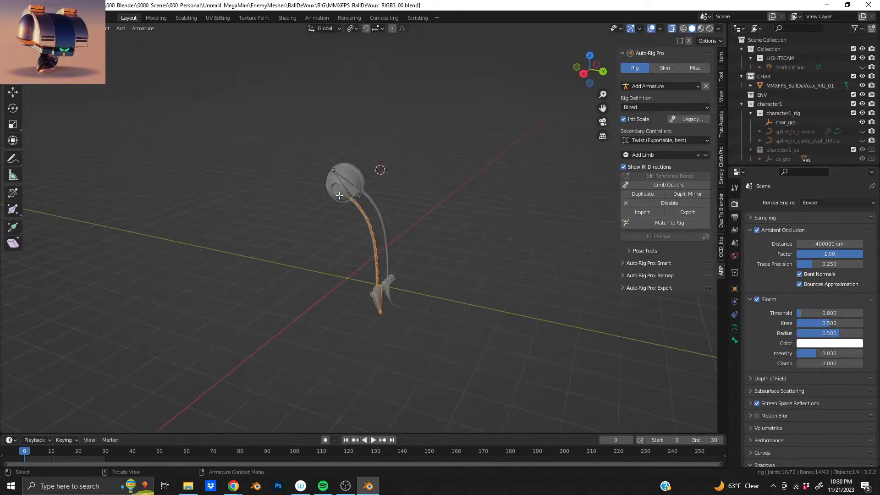
{"action": "scroll", "coordinate": [348, 195], "scroll_direction": "down", "scroll_amount": 2}
{"action": "scroll", "coordinate": [362, 178], "scroll_direction": "up", "scroll_amount": 10}
{"action": "middle_click_drag", "start_coordinate": [449, 201], "coordinate": [527, 219]}
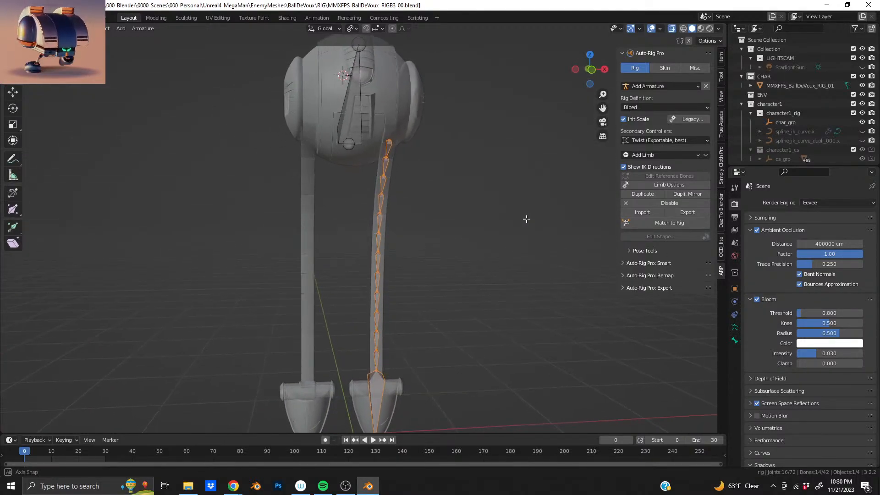
{"action": "middle_click_drag", "start_coordinate": [446, 281], "coordinate": [419, 230]}
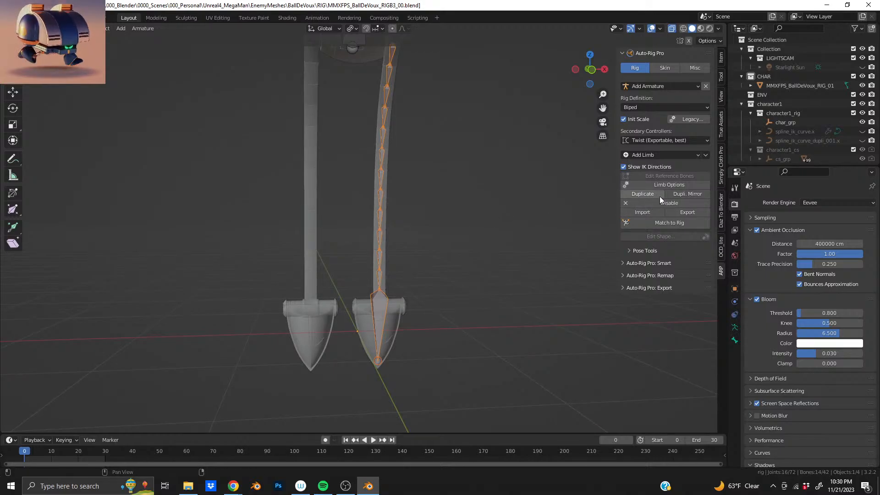
{"action": "left_click", "coordinate": [681, 195]}
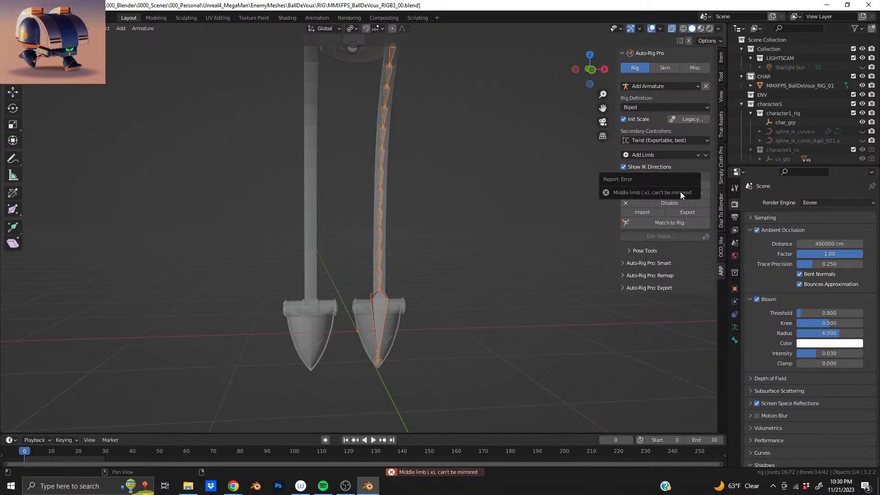
Change the selected leg chain's limb side to Left (.l) in its limb options
{"action": "left_click", "coordinate": [672, 184]}
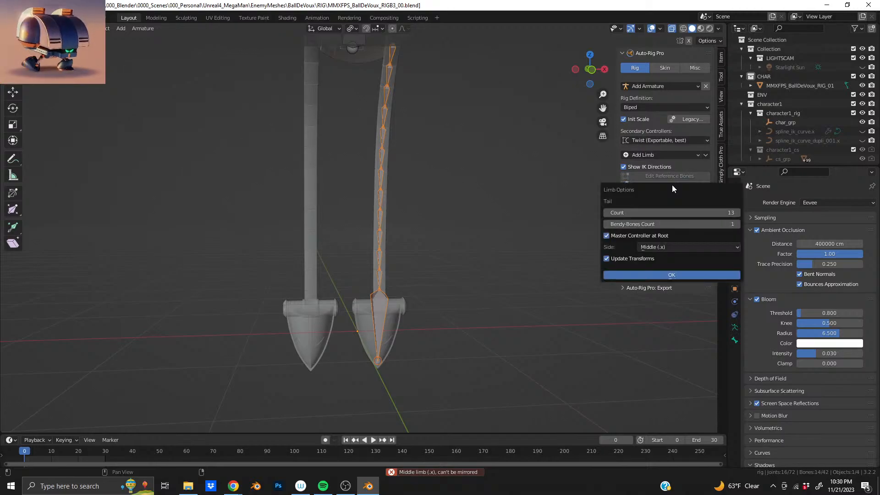
{"action": "left_click", "coordinate": [673, 249]}
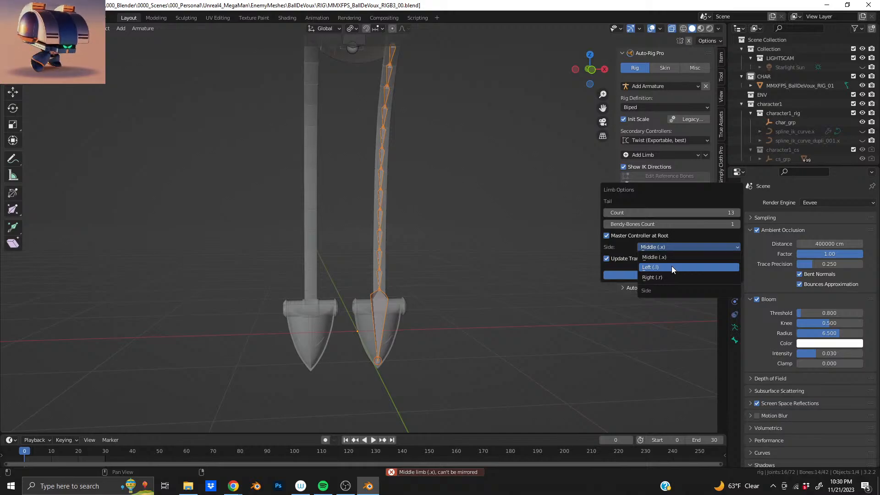
{"action": "left_click", "coordinate": [672, 267]}
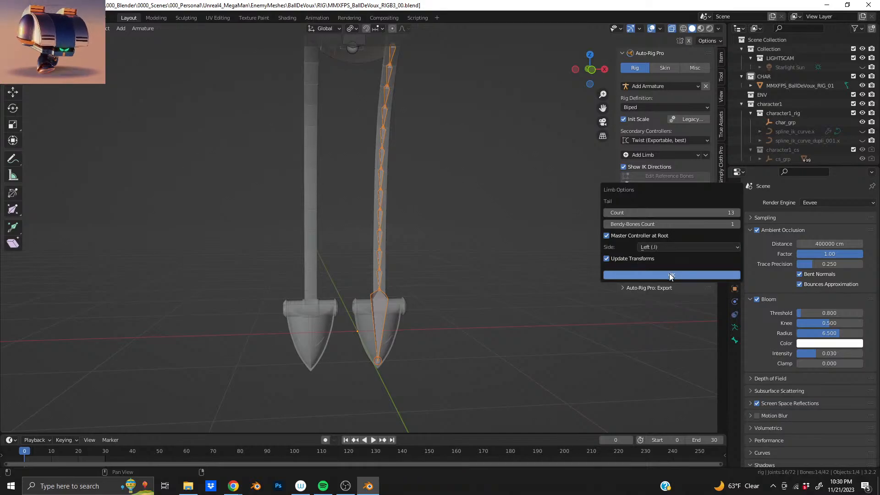
{"action": "left_click", "coordinate": [632, 274]}
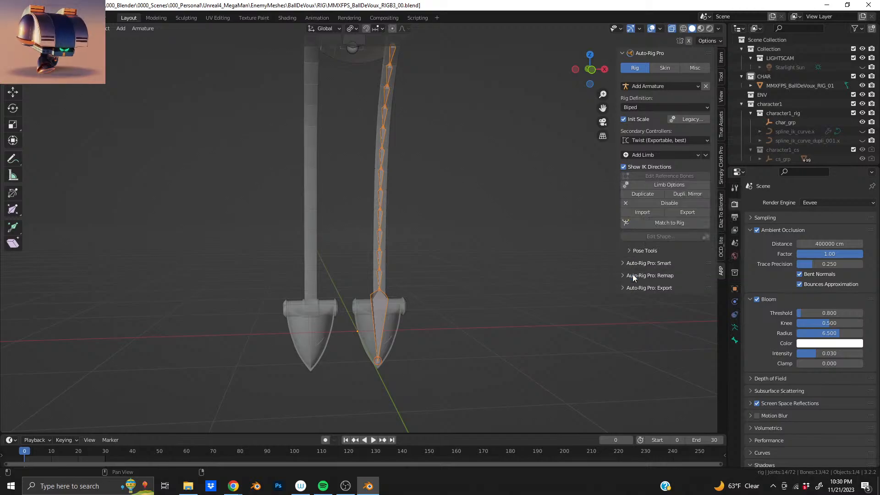
Create a mirrored duplicate of the leg's bone chain on the other leg, and match the reference bones to the rig
{"action": "middle_click_drag", "start_coordinate": [374, 310], "coordinate": [257, 307]}
{"action": "middle_click_drag", "start_coordinate": [357, 144], "coordinate": [487, 242], "text": "shift"}
{"action": "left_click", "coordinate": [686, 193]}
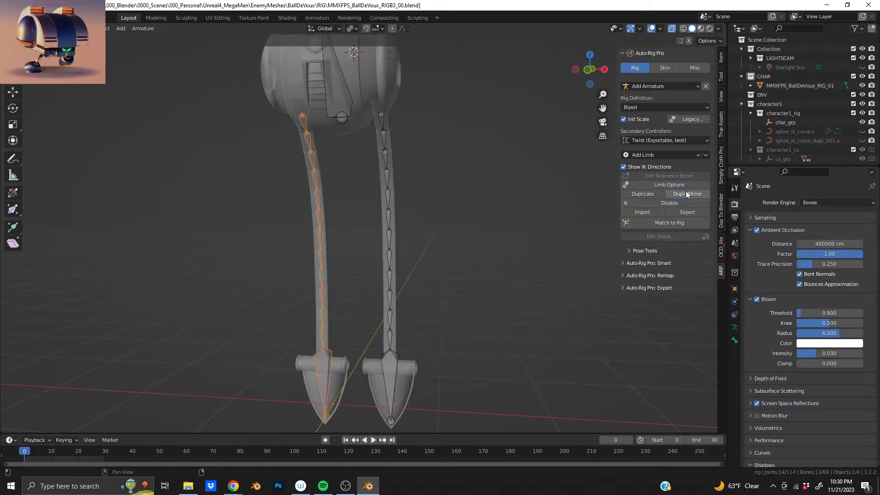
{"action": "middle_click_drag", "start_coordinate": [328, 295], "coordinate": [356, 200]}
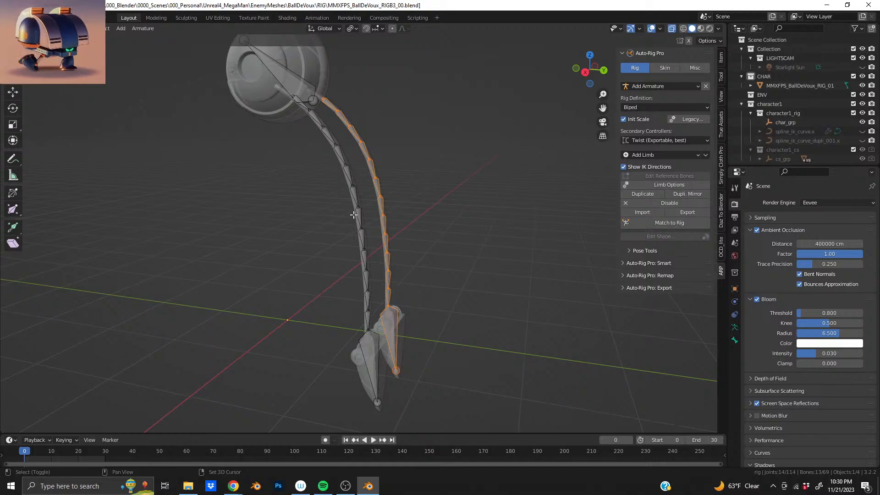
{"action": "middle_click_drag", "start_coordinate": [355, 215], "coordinate": [399, 185]}
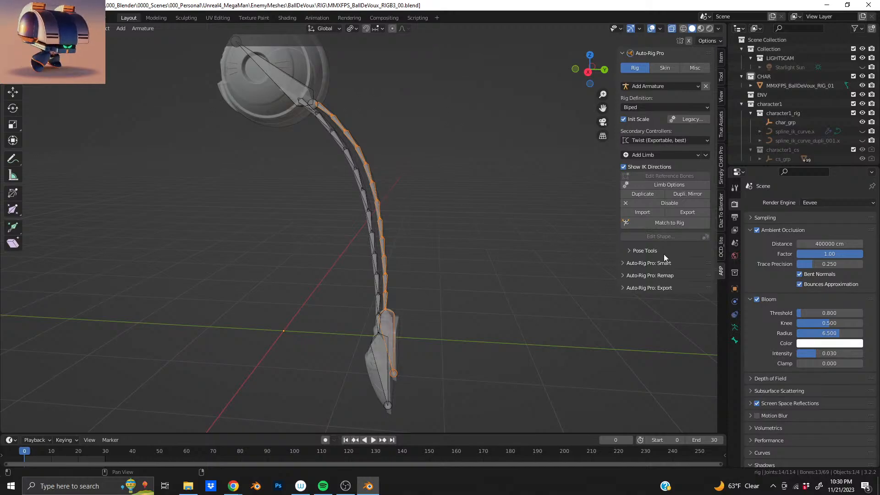
{"action": "left_click", "coordinate": [683, 223]}
{"action": "middle_click_drag", "start_coordinate": [403, 246], "coordinate": [338, 236]}
{"action": "scroll", "coordinate": [345, 199], "scroll_direction": "down", "scroll_amount": 1}
Test-move the large square body control and test-rotate one leg's square root control, reverting both changes
{"action": "left_click", "coordinate": [334, 154]}
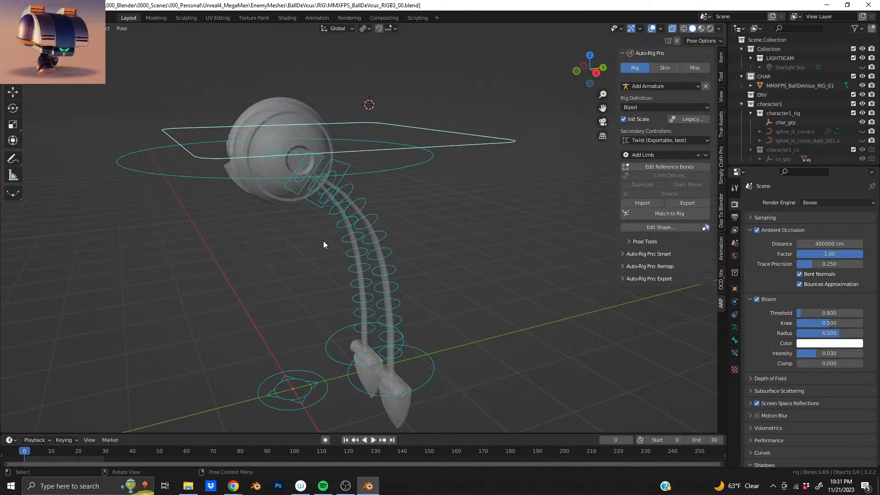
{"action": "key", "text": "g"}
{"action": "left_click", "coordinate": [343, 257]}
{"action": "key", "text": "ctrl+z"}
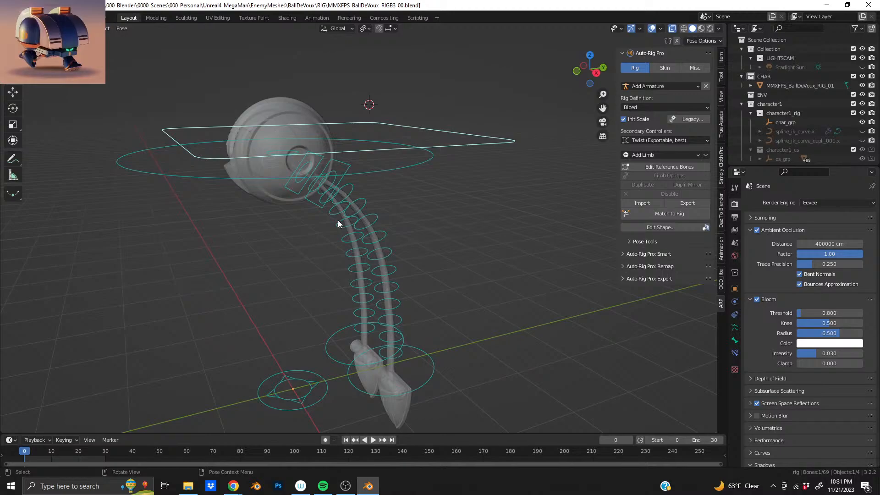
{"action": "left_click", "coordinate": [351, 164]}
{"action": "key", "text": "r"}
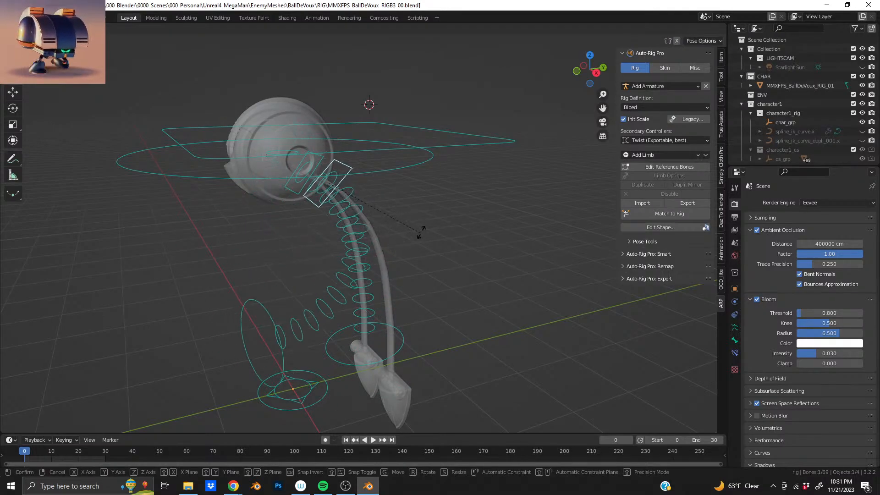
{"action": "right_click", "coordinate": [415, 193]}
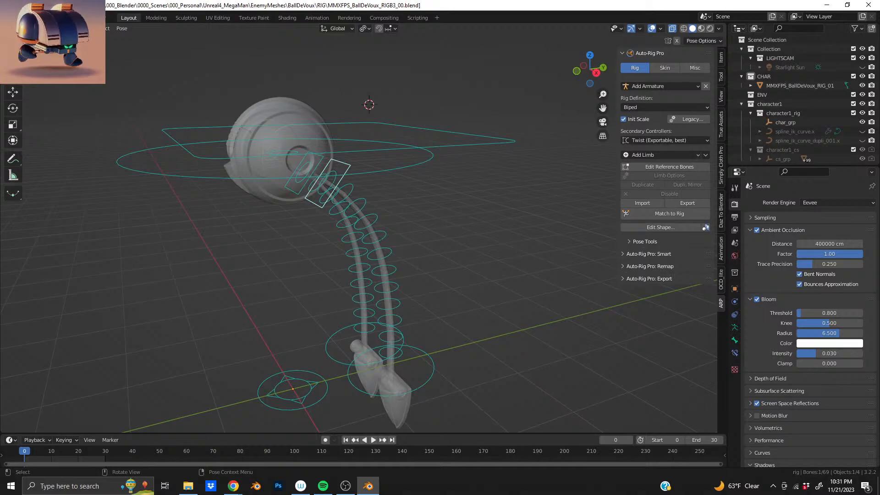
Switch the rig to object mode, turn off X-ray display, and select the robot mesh together with the rig
{"action": "key", "text": "ctrl+Tab"}
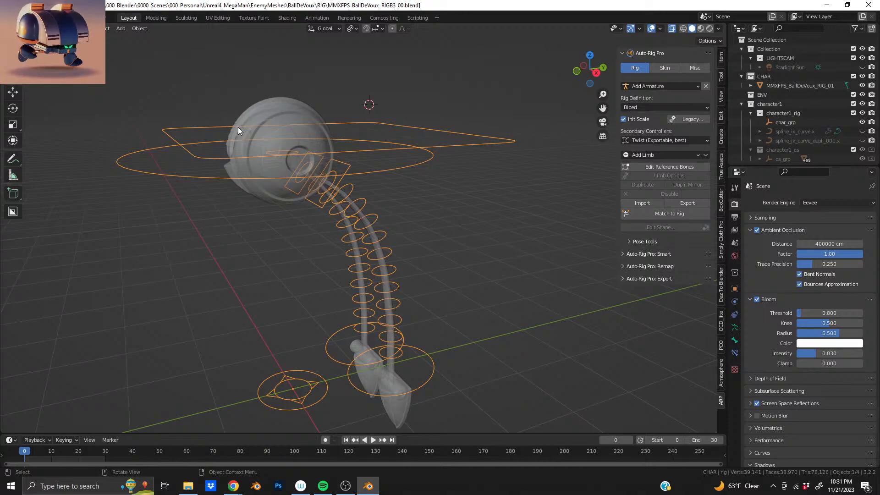
{"action": "mouse_move", "coordinate": [316, 200]}
{"action": "middle_mouse_down"}
{"action": "mouse_move", "coordinate": [345, 196]}
{"action": "mouse_move", "coordinate": [315, 193]}
{"action": "middle_mouse_up"}
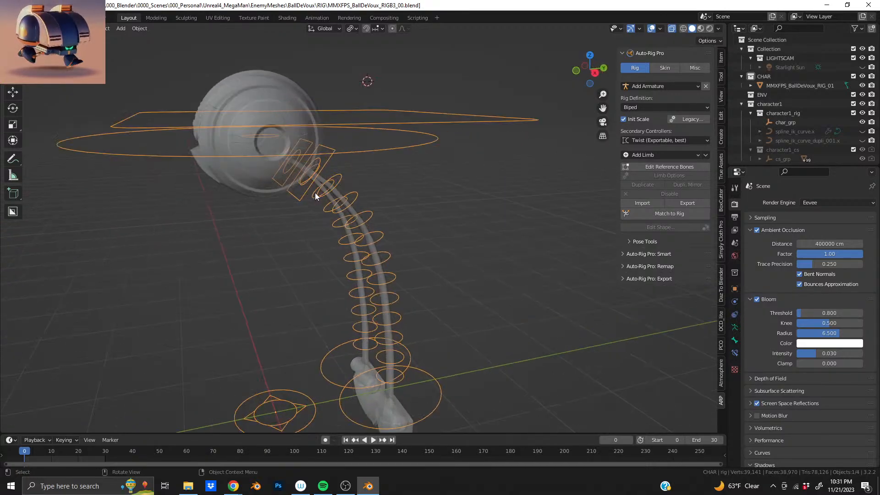
{"action": "scroll", "coordinate": [315, 193], "scroll_direction": "up", "scroll_amount": 3}
{"action": "left_click", "coordinate": [671, 28]}
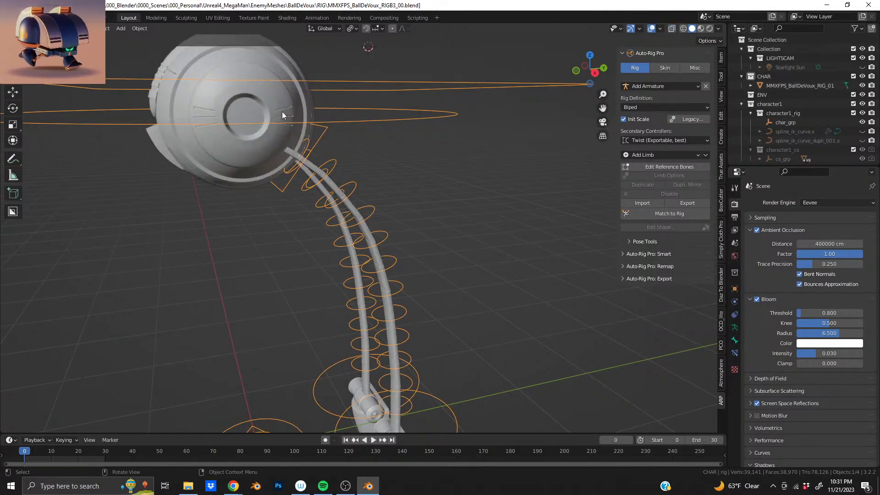
{"action": "left_click", "coordinate": [281, 111]}
{"action": "scroll", "coordinate": [280, 111], "scroll_direction": "down", "scroll_amount": 5}
{"action": "left_click", "coordinate": [433, 183], "text": "shift"}
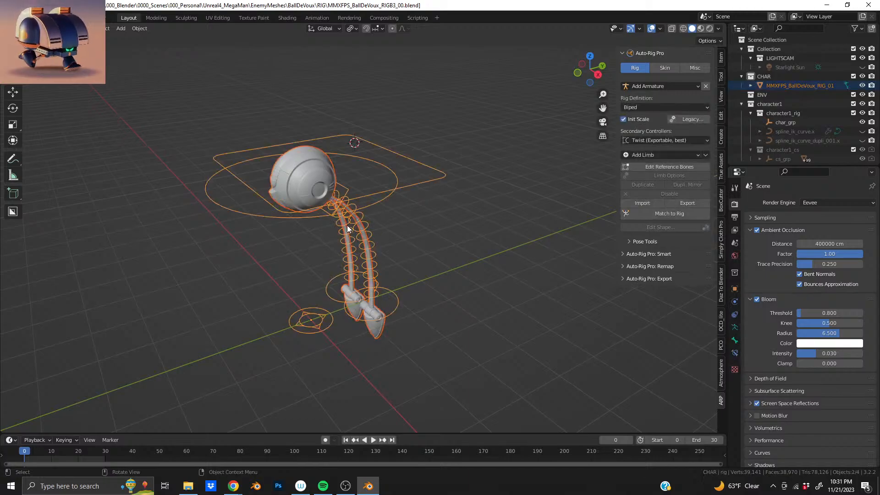
Reselect the rig together with the robot mesh, making the mesh the active object
{"action": "scroll", "coordinate": [349, 224], "scroll_direction": "up", "scroll_amount": 5}
{"action": "middle_click_drag", "start_coordinate": [356, 224], "coordinate": [340, 155]}
{"action": "middle_click_drag", "start_coordinate": [320, 188], "coordinate": [358, 170], "text": "shift"}
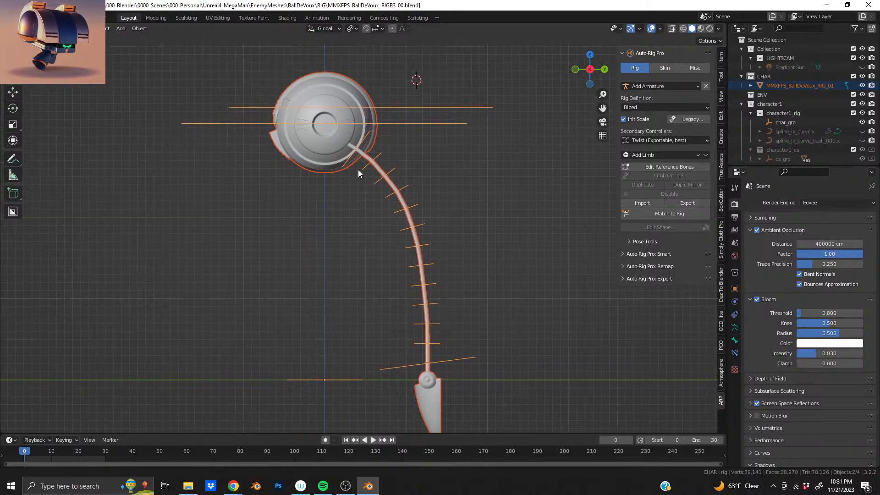
{"action": "scroll", "coordinate": [359, 170], "scroll_direction": "up", "scroll_amount": 1}
{"action": "scroll", "coordinate": [358, 169], "scroll_direction": "down", "scroll_amount": 1}
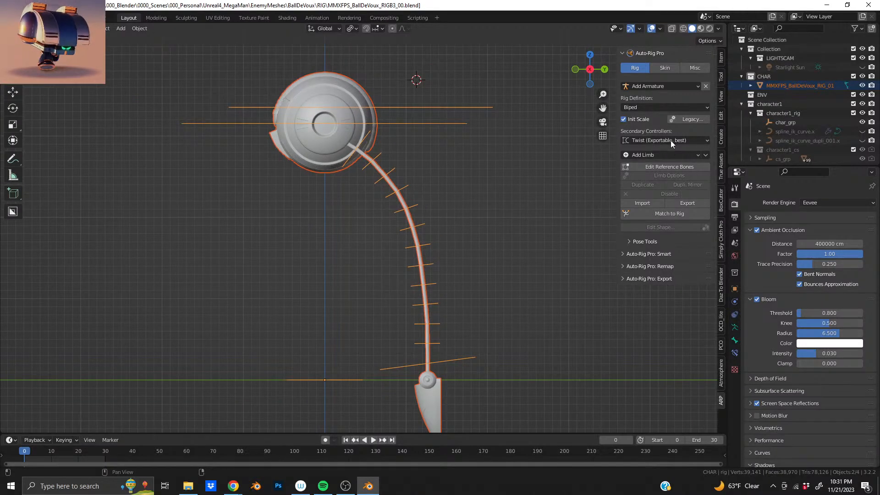
{"action": "middle_click_drag", "start_coordinate": [426, 257], "coordinate": [408, 217], "text": "shift"}
{"action": "scroll", "coordinate": [406, 211], "scroll_direction": "down", "scroll_amount": 1}
{"action": "middle_click_drag", "start_coordinate": [383, 164], "coordinate": [378, 185], "text": "shift"}
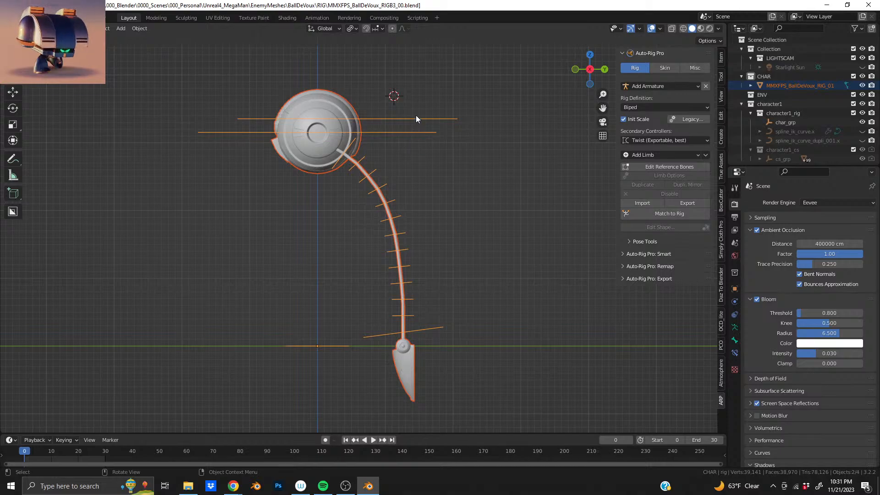
{"action": "left_click", "coordinate": [409, 120]}
{"action": "left_click", "coordinate": [353, 107], "text": "shift"}
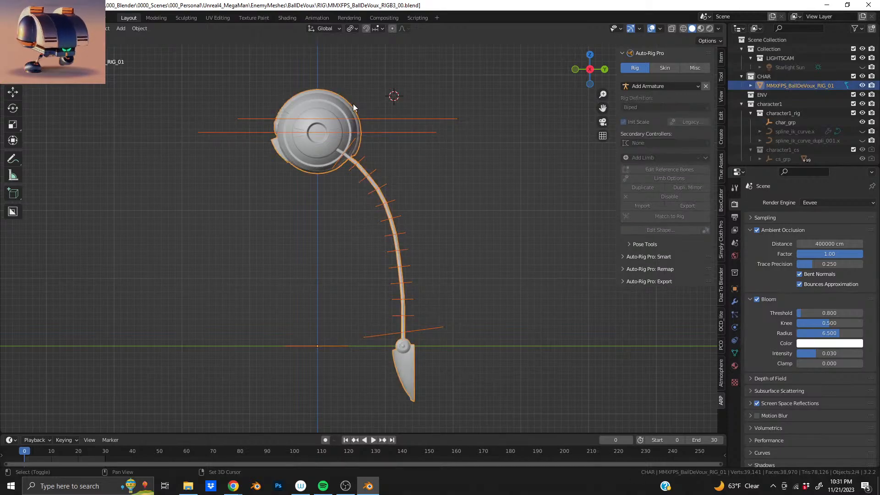
Open the Auto-Rig Pro skin binding settings and enable Scale Fix
{"action": "scroll", "coordinate": [367, 180], "scroll_direction": "up", "scroll_amount": 2}
{"action": "scroll", "coordinate": [380, 178], "scroll_direction": "down", "scroll_amount": 1}
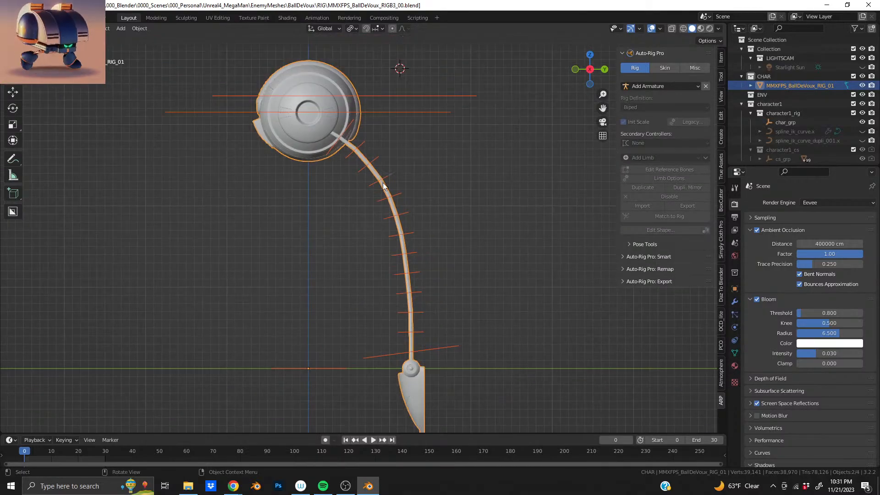
{"action": "middle_click_drag", "start_coordinate": [384, 183], "coordinate": [375, 206]}
{"action": "key", "text": "KP_3"}
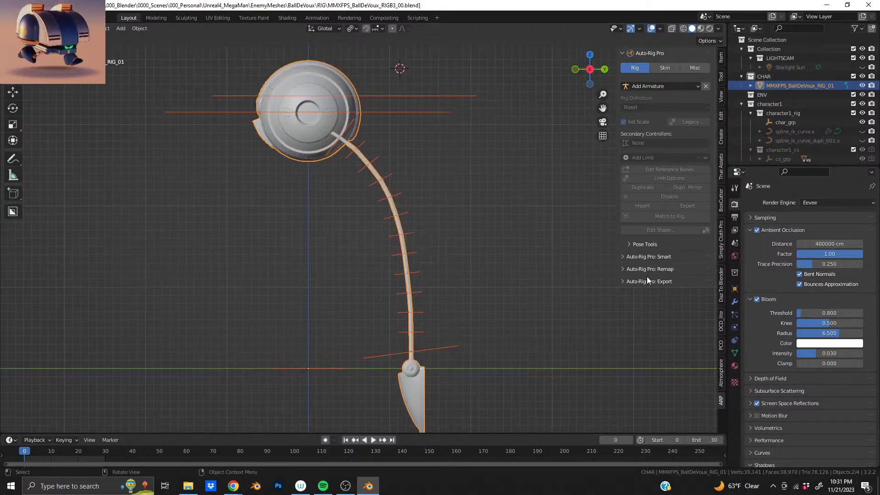
{"action": "left_click", "coordinate": [669, 67]}
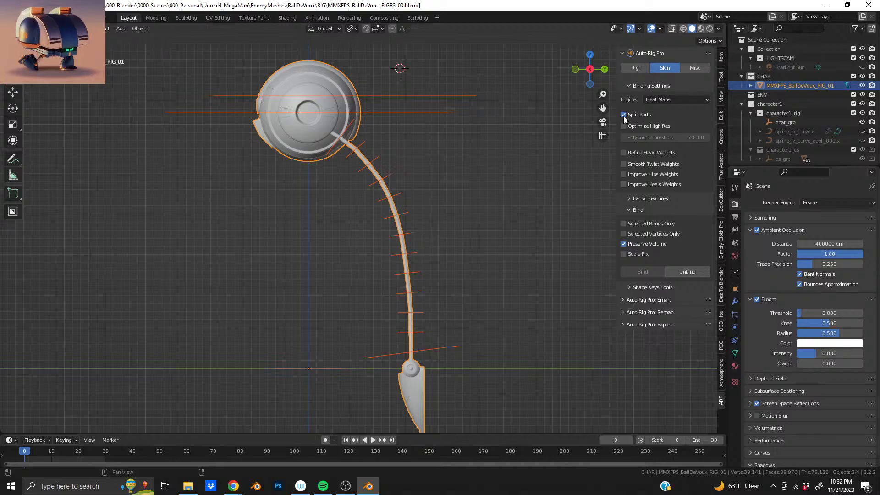
{"action": "left_click", "coordinate": [624, 254]}
Make the rig the active object in the selection and bind the robot mesh to it using the Heat Maps engine
{"action": "middle_click_drag", "start_coordinate": [443, 274], "coordinate": [413, 274]}
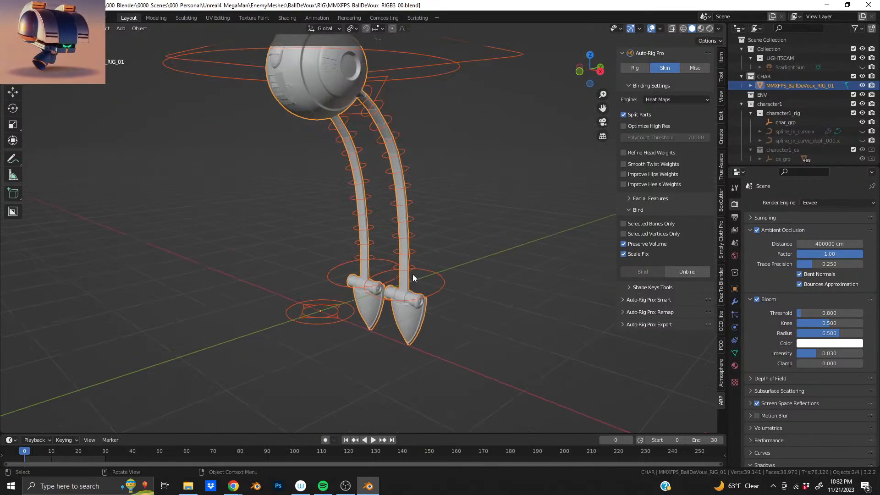
{"action": "left_click", "coordinate": [414, 236], "text": "shift"}
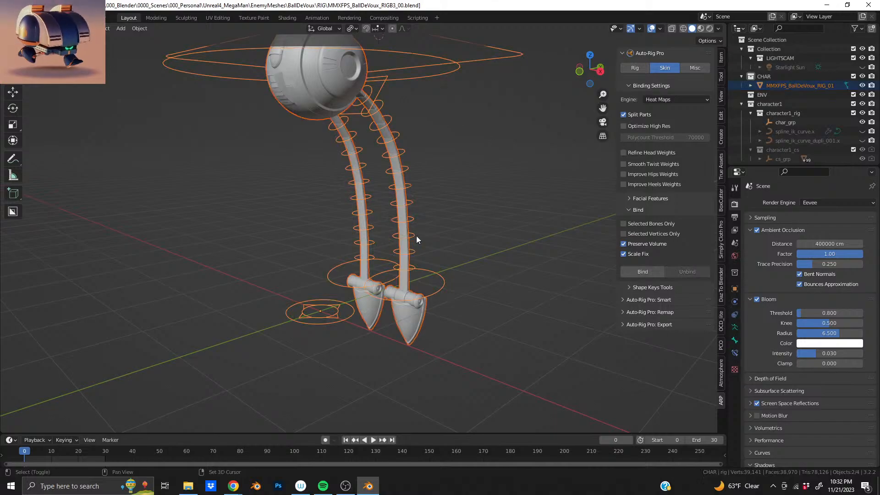
{"action": "left_click", "coordinate": [641, 275]}
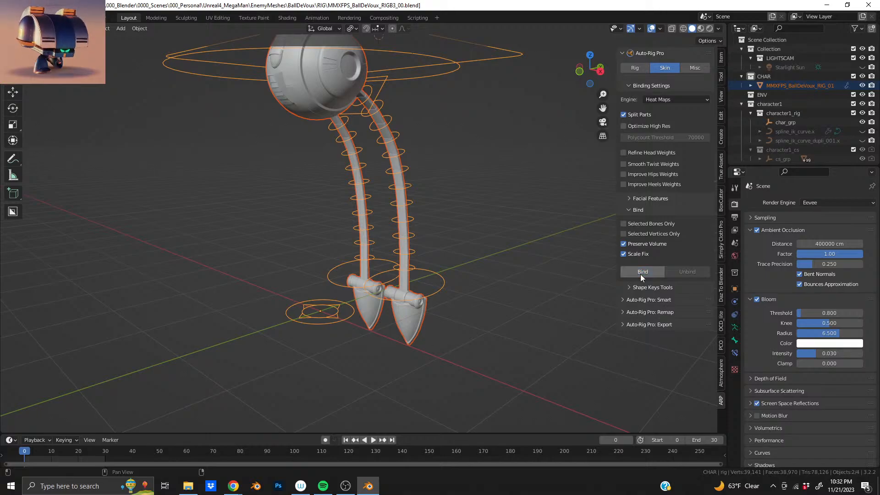
Return the rig to pose mode and rotate the selected leg's square root control about 5° in side view to test the binding
{"action": "middle_click_drag", "start_coordinate": [390, 263], "coordinate": [350, 315]}
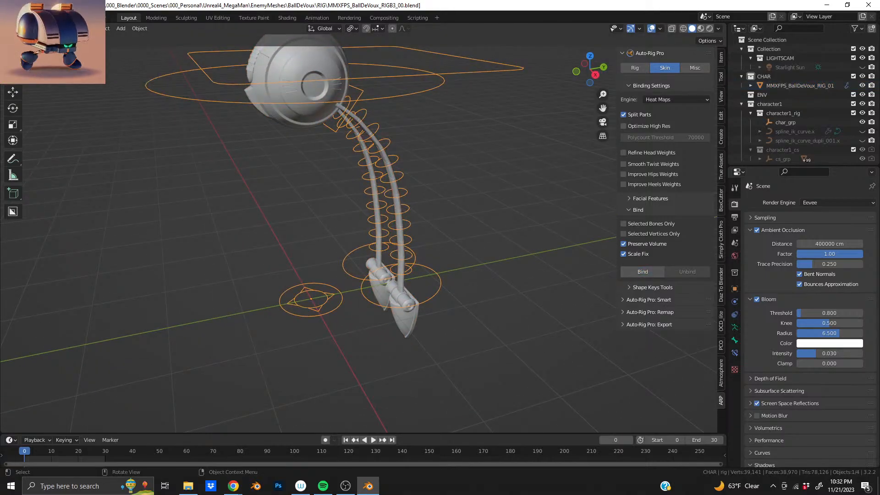
{"action": "key", "text": "ctrl+Tab"}
{"action": "key", "text": "KP_3"}
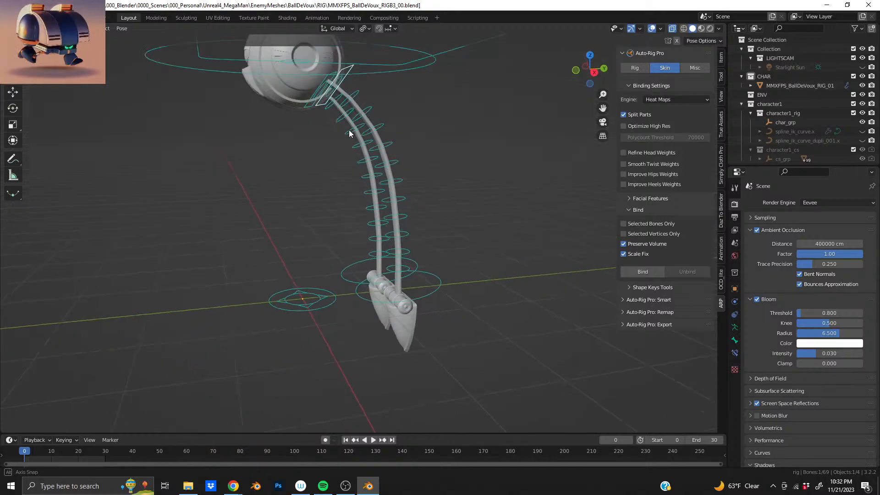
{"action": "key", "text": "r"}
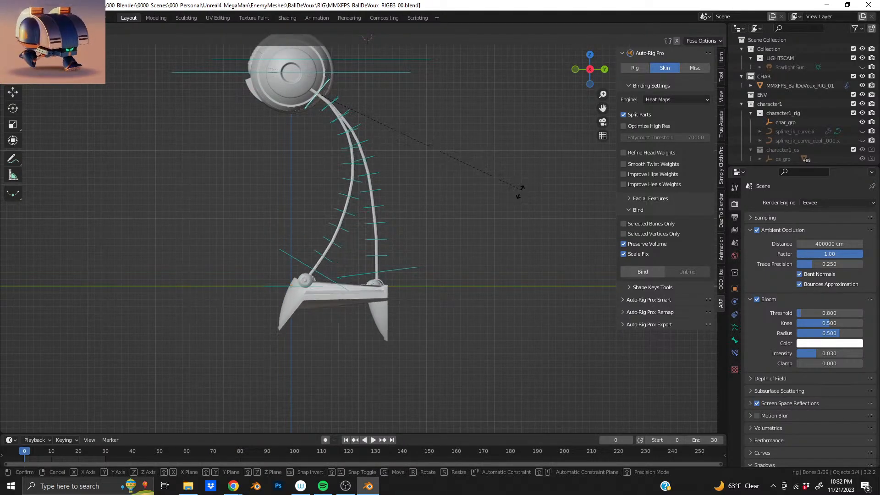
{"action": "left_click", "coordinate": [514, 198]}
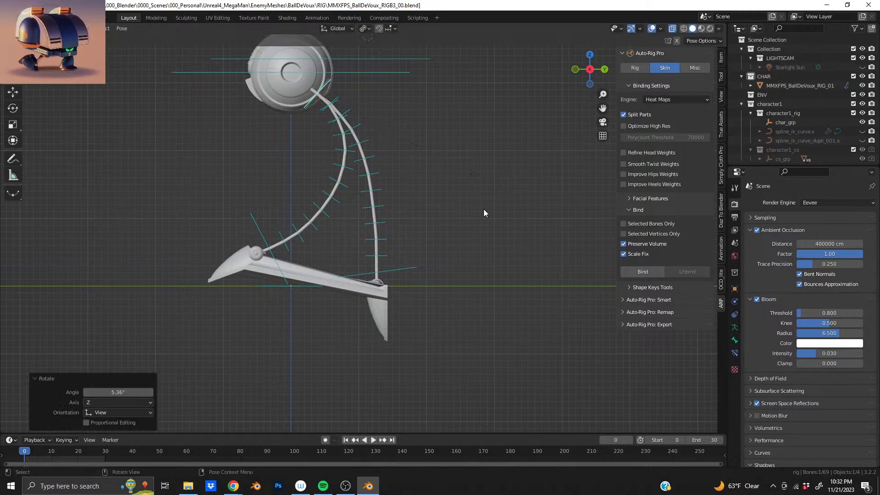
{"action": "middle_click_drag", "start_coordinate": [483, 209], "coordinate": [397, 242]}
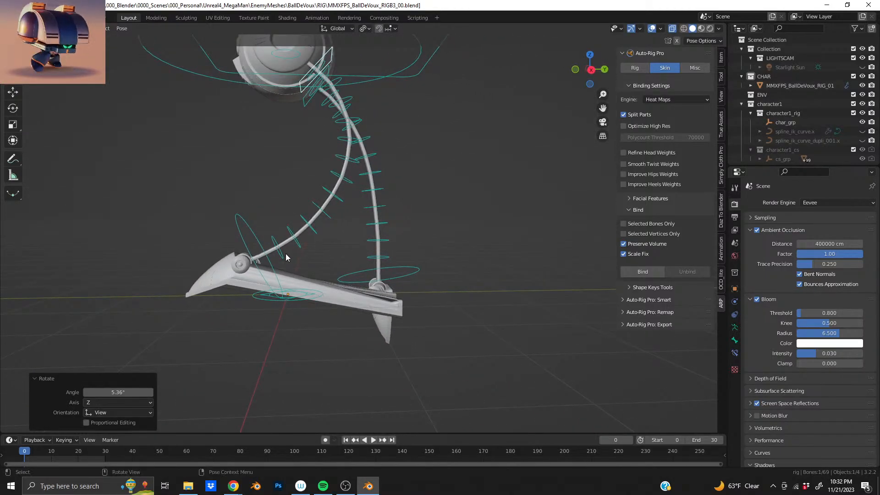
Rotate the free leg's large foot control about 24° in side view to tilt the foot
{"action": "left_click", "coordinate": [243, 237]}
{"action": "key", "text": "KP_3"}
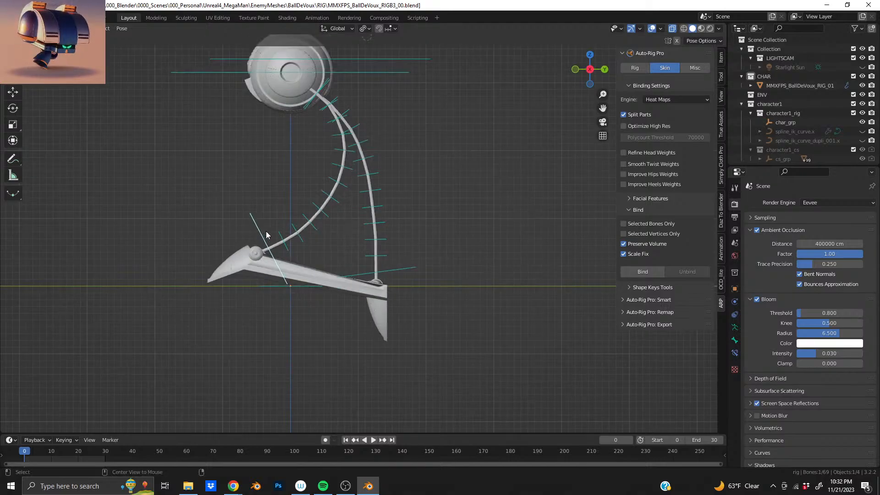
{"action": "key", "text": "r"}
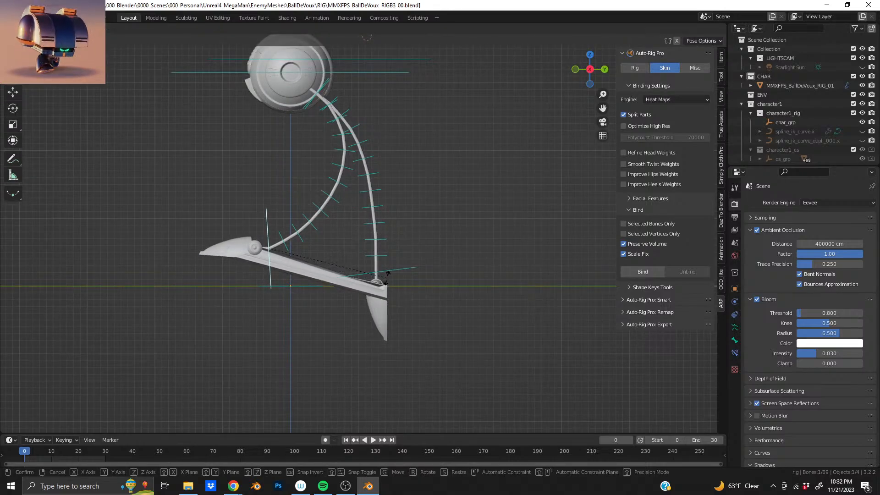
{"action": "left_click", "coordinate": [371, 273]}
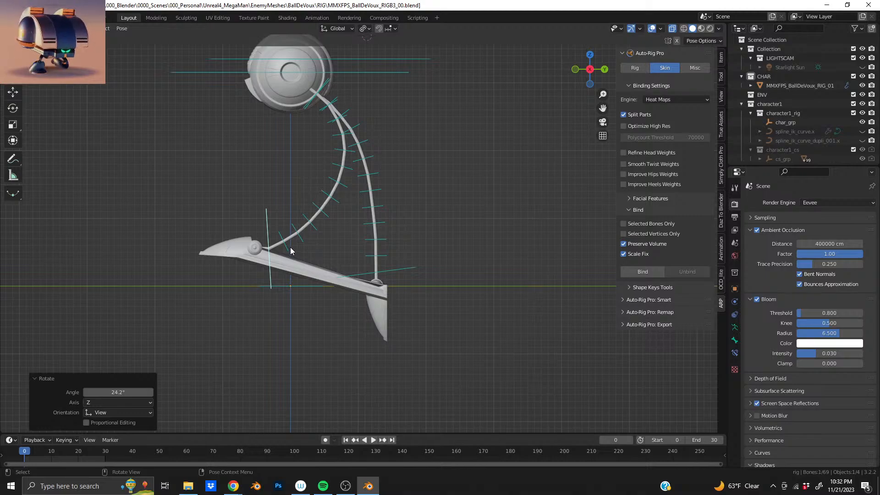
{"action": "key", "text": "r"}
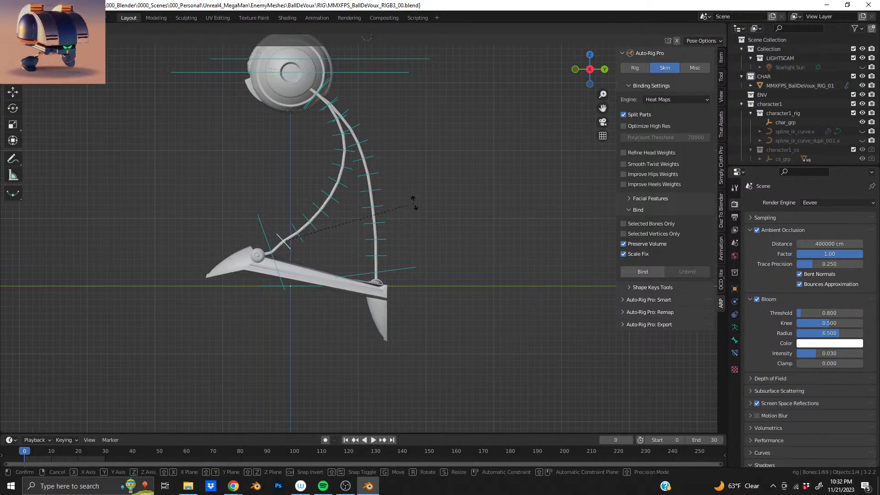
{"action": "left_click", "coordinate": [374, 207]}
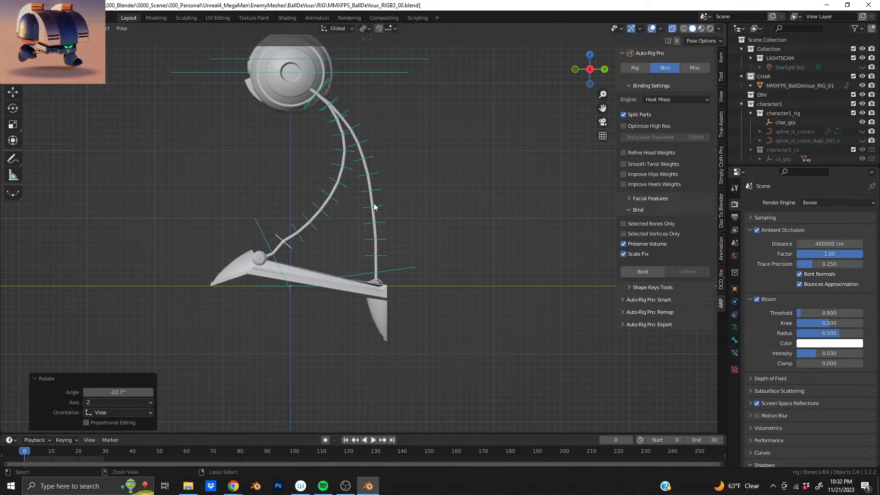
{"action": "key", "text": "ctrl+z"}
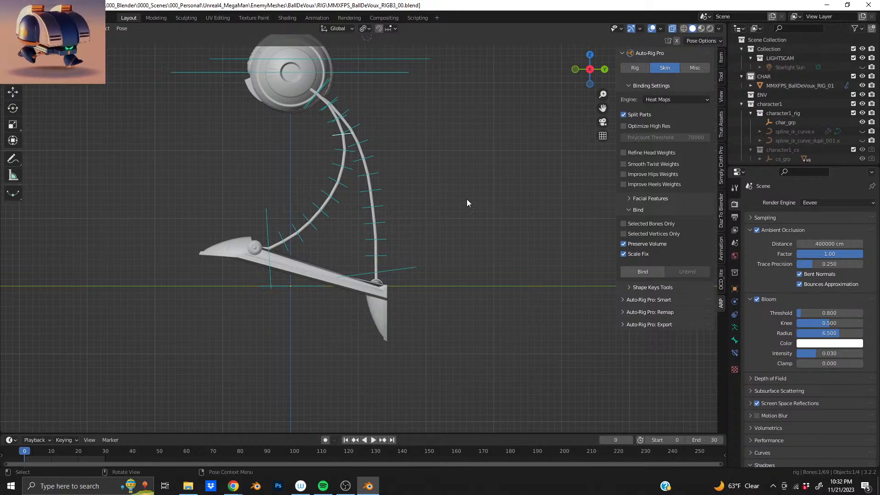
Rotate an upper-leg control to swing the leg towards the other one, and tilt its foot control about 21°
{"action": "key", "text": "r"}
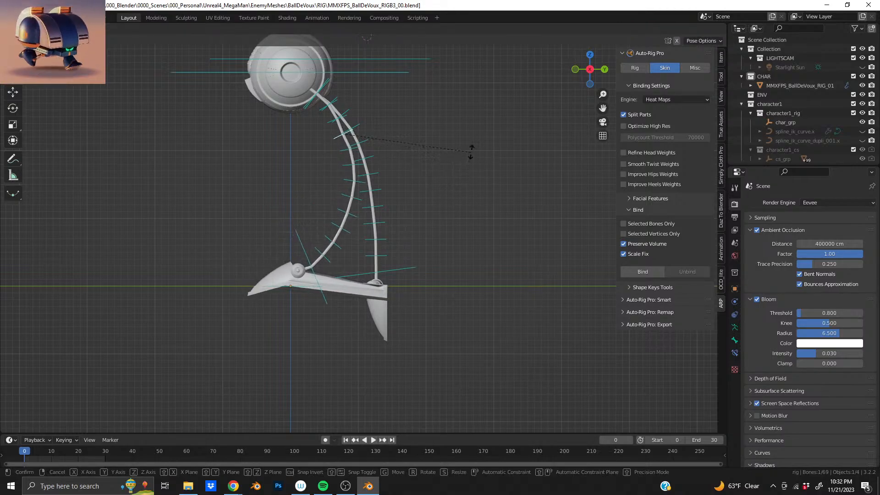
{"action": "left_click", "coordinate": [469, 143]}
{"action": "left_click", "coordinate": [307, 258]}
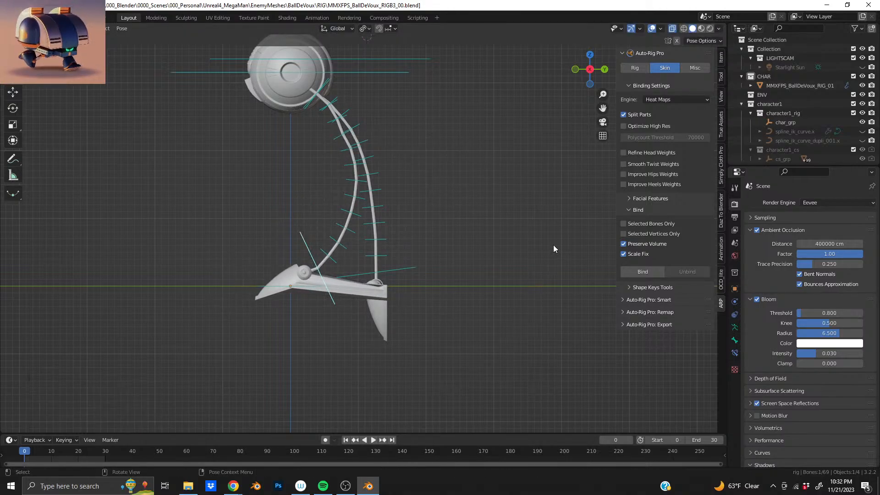
{"action": "key", "text": "r"}
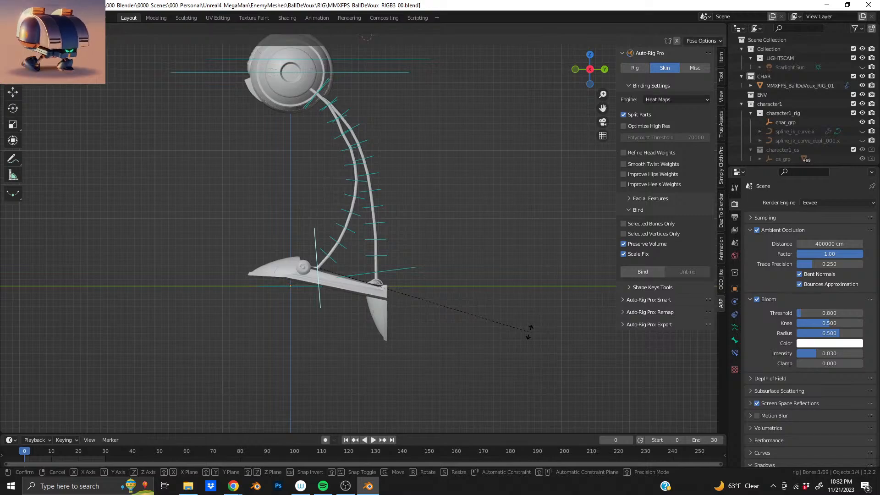
{"action": "left_click", "coordinate": [529, 332]}
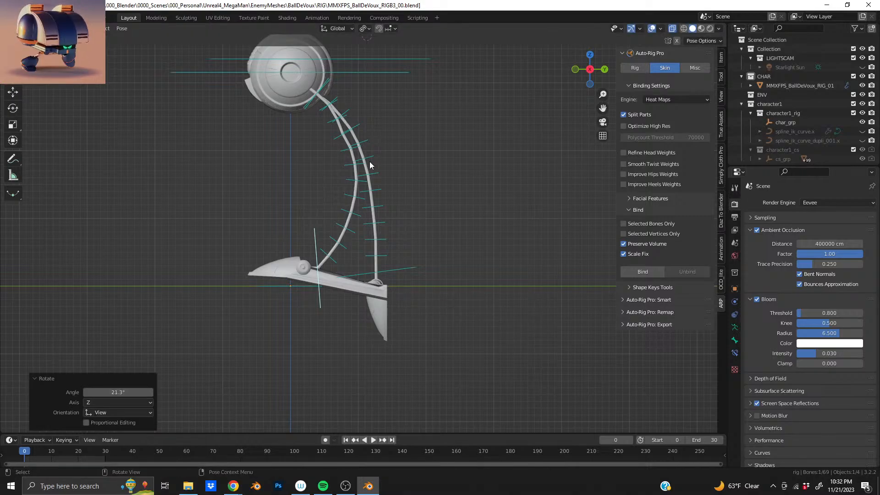
Rotate two neighbouring controls in the upper part of the same leg, the lower of them by about 16°
{"action": "left_click", "coordinate": [343, 123]}
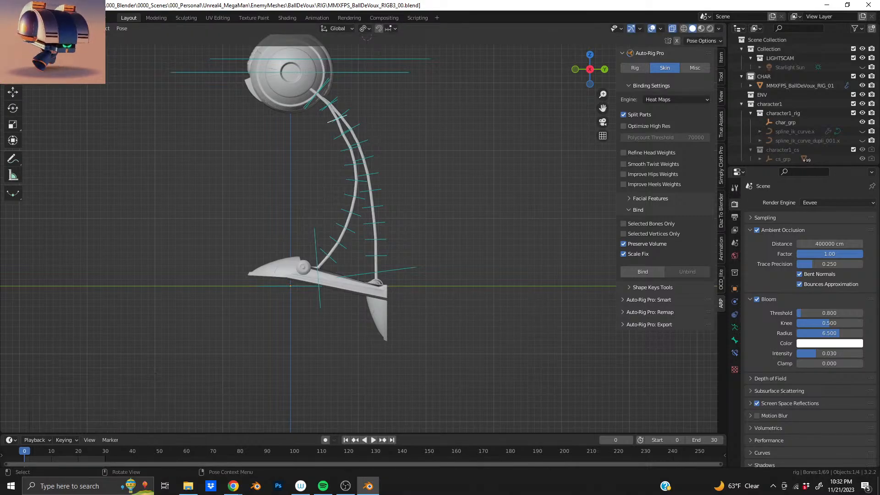
{"action": "key", "text": "r"}
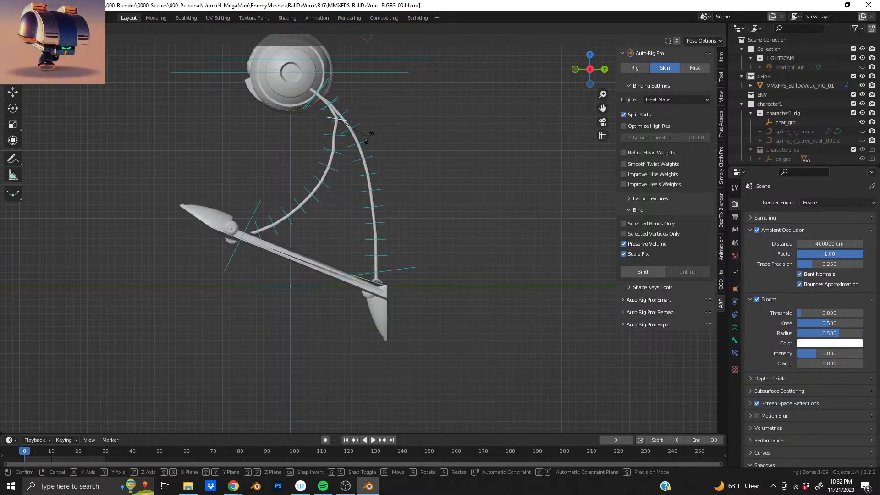
{"action": "left_click", "coordinate": [382, 125]}
{"action": "left_click", "coordinate": [340, 136]}
{"action": "key", "text": "r"}
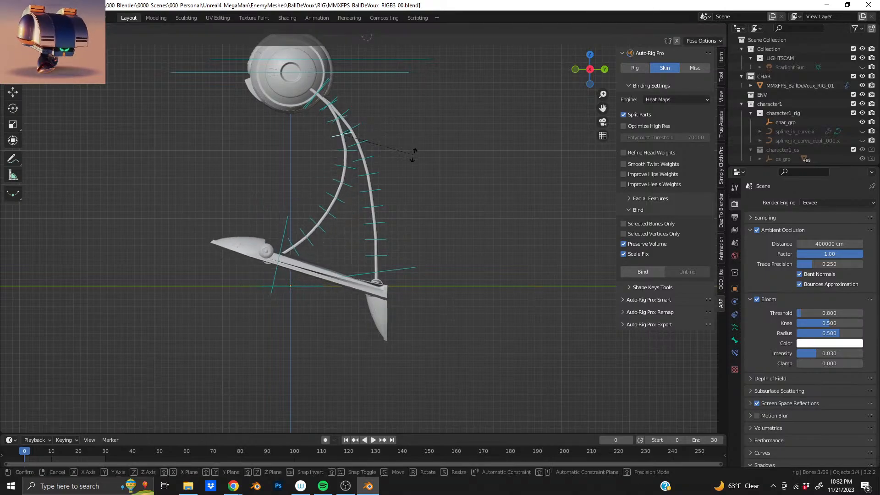
{"action": "left_click", "coordinate": [412, 161]}
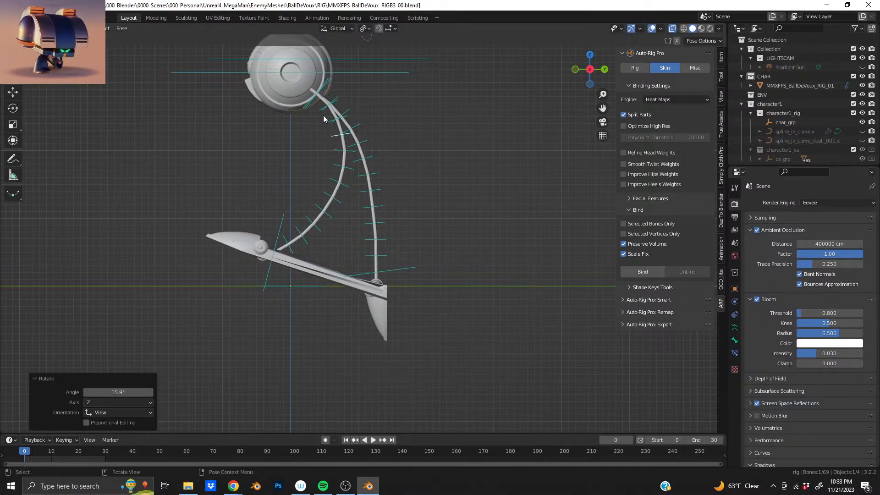
Rotate the control just above it about -21° to swing the leg closer to the other leg
{"action": "left_click", "coordinate": [334, 125]}
{"action": "key", "text": "r"}
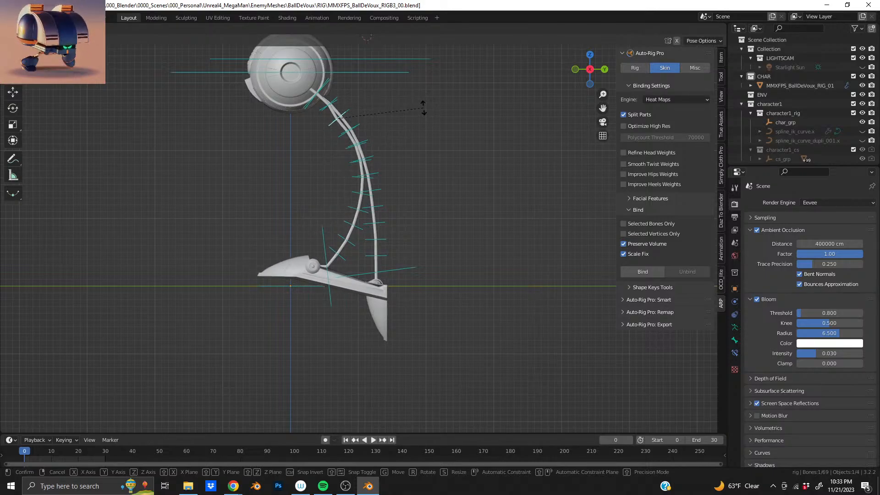
{"action": "left_click", "coordinate": [422, 109]}
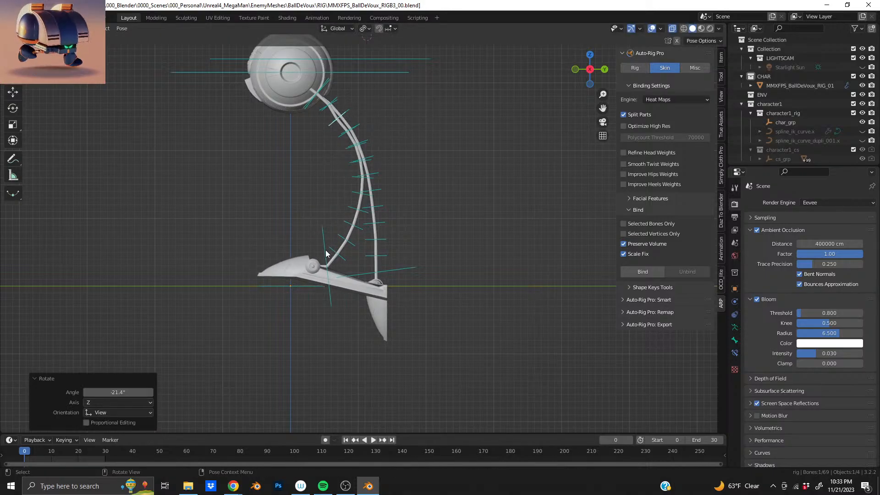
Adjust the leg's lower bend by rotating a control near the foot, and a mid-leg control about 6°
{"action": "left_click", "coordinate": [341, 257]}
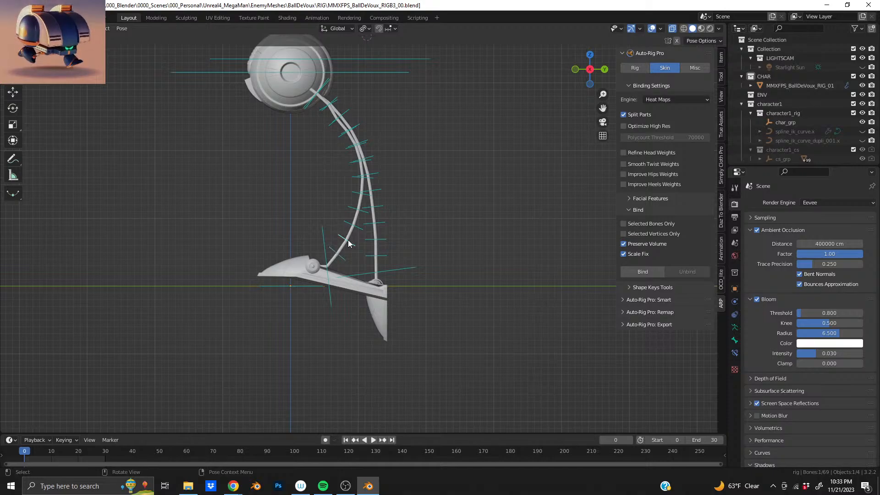
{"action": "key", "text": "r"}
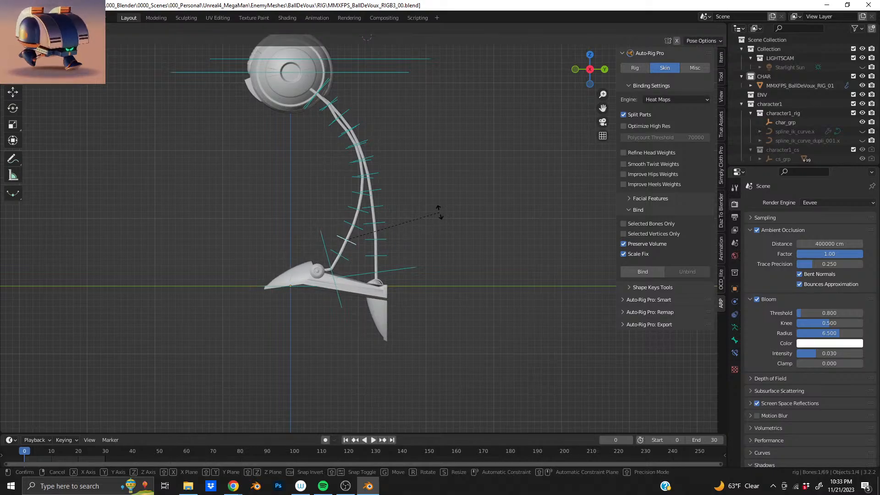
{"action": "left_click", "coordinate": [409, 221]}
{"action": "left_click", "coordinate": [360, 211]}
{"action": "key", "text": "r"}
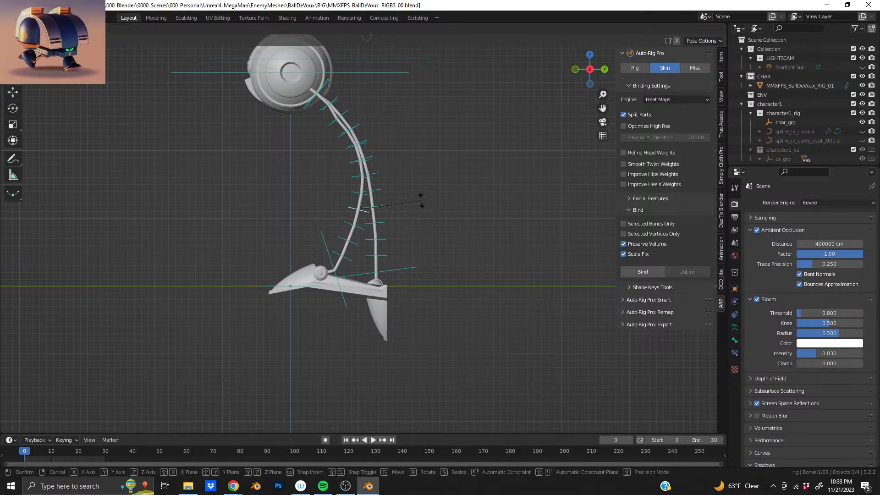
{"action": "left_click", "coordinate": [413, 210]}
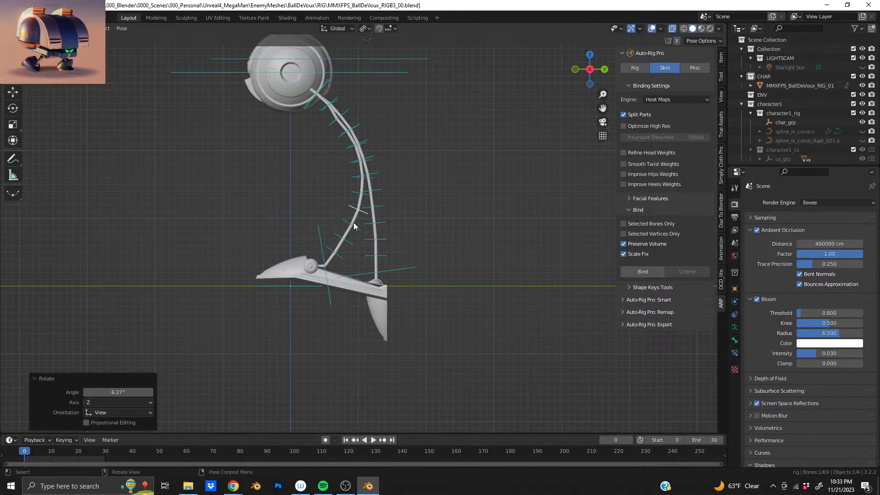
Refine the leg's curve by rotating three mid-leg controls in turn by about -3°, -4.4° and -3.3°
{"action": "key", "text": "r"}
{"action": "left_click", "coordinate": [437, 209]}
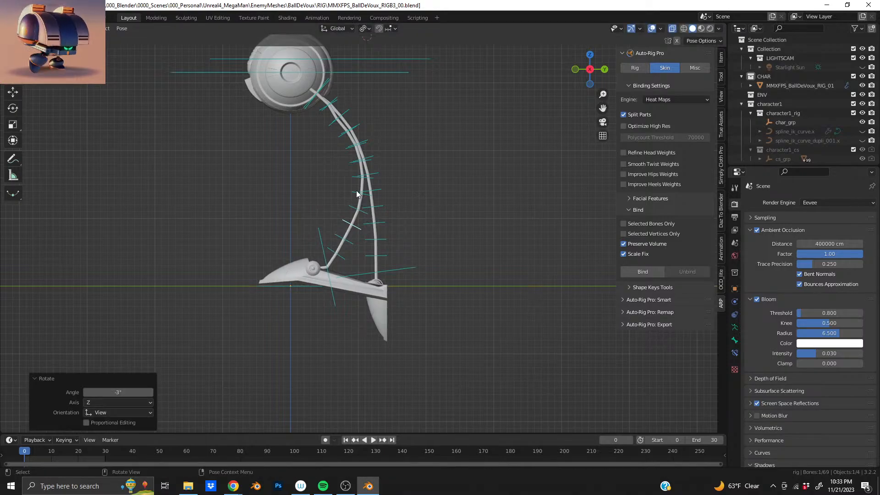
{"action": "left_click", "coordinate": [357, 194]}
{"action": "key", "text": "r"}
{"action": "left_click", "coordinate": [428, 198]}
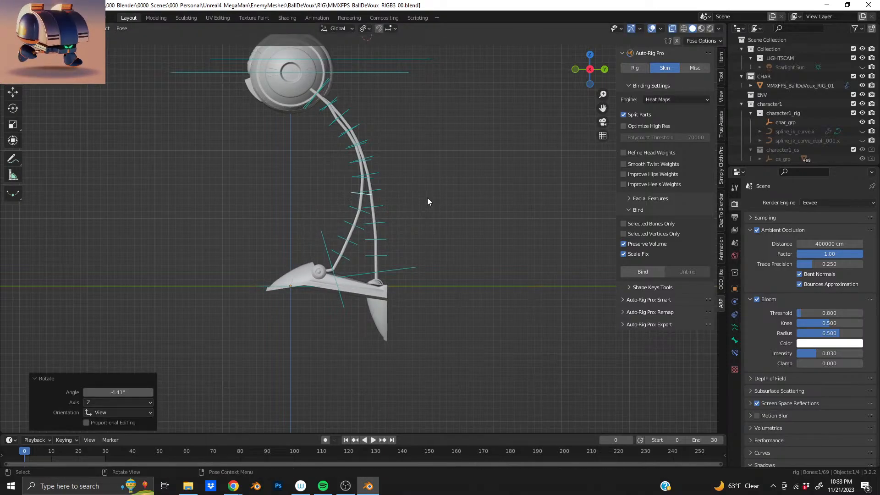
{"action": "left_click", "coordinate": [353, 208]}
{"action": "key", "text": "r"}
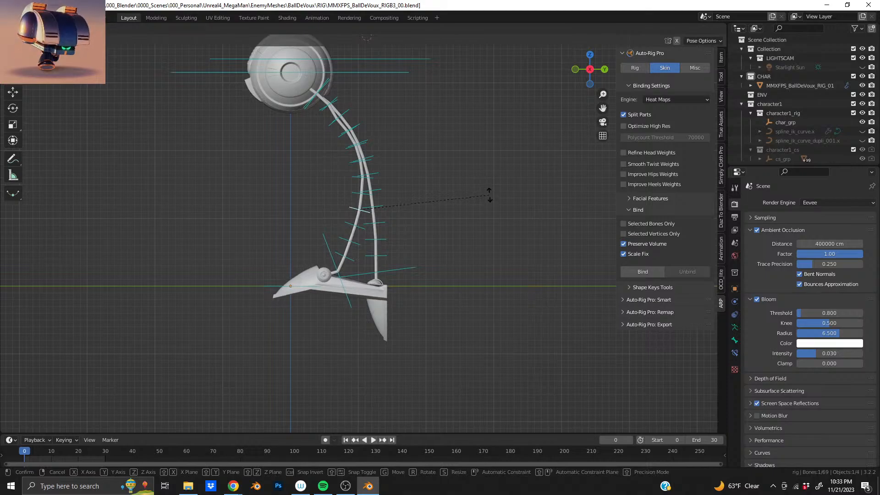
{"action": "left_click", "coordinate": [486, 198]}
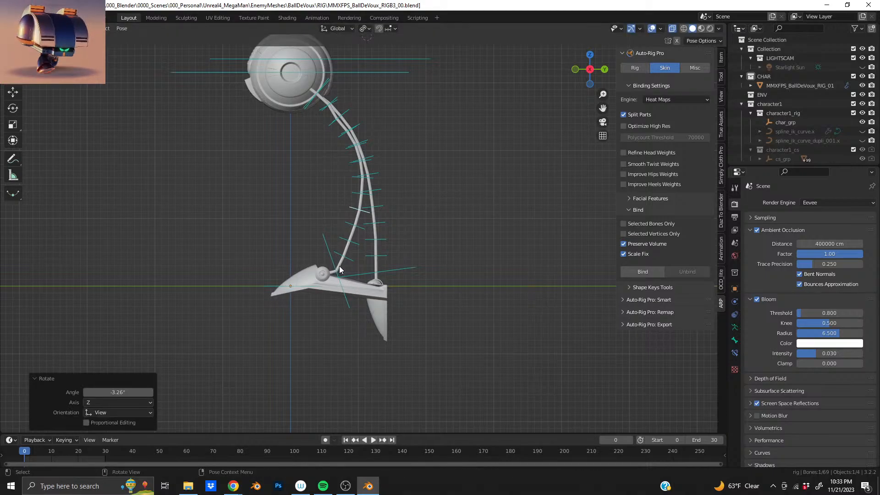
Rotate the leg's foot control about 13° to tilt the foot's tip up
{"action": "left_click", "coordinate": [339, 266]}
{"action": "key", "text": "r"}
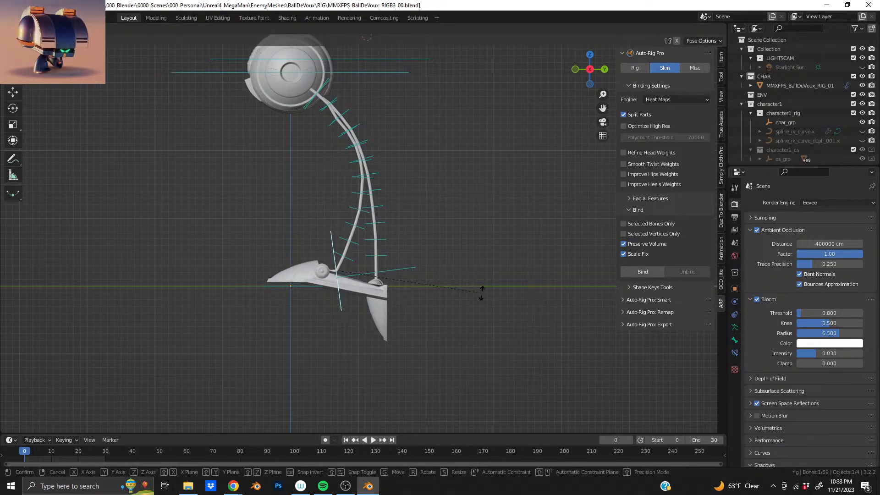
{"action": "left_click", "coordinate": [479, 291]}
Test the whole leg's swing by rotating its square root control about 4°, and about -7° in side view
{"action": "middle_click_drag", "start_coordinate": [334, 88], "coordinate": [349, 144]}
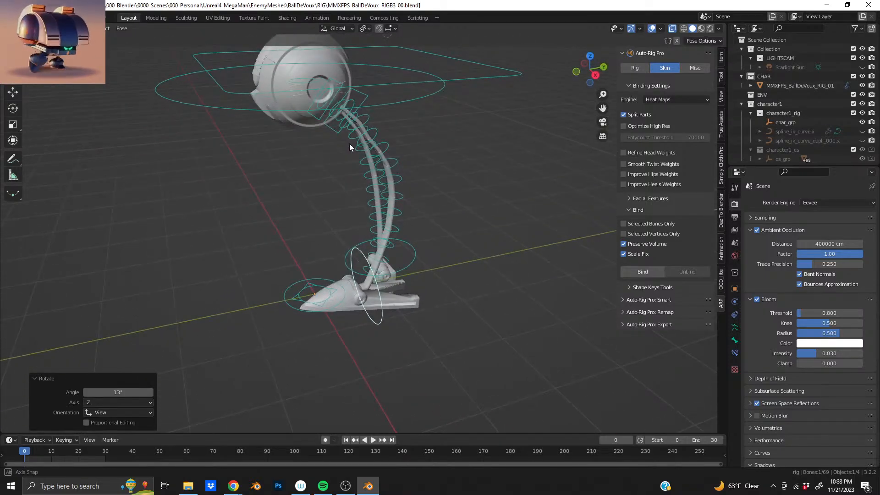
{"action": "left_click", "coordinate": [366, 99]}
{"action": "key", "text": "r"}
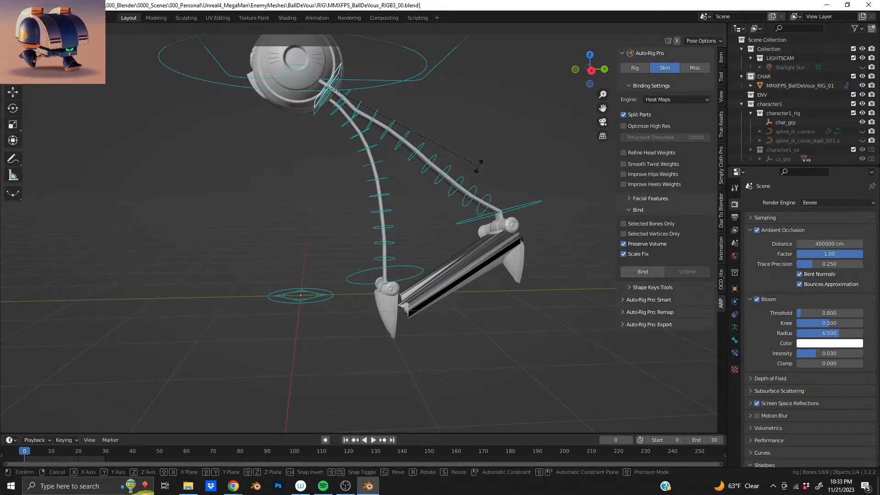
{"action": "left_click", "coordinate": [459, 190]}
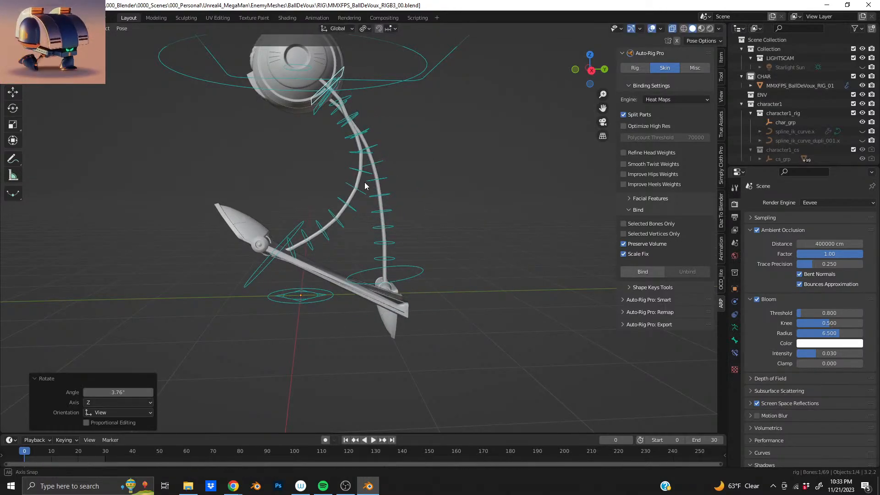
{"action": "mouse_move", "coordinate": [364, 183]}
{"action": "middle_mouse_down", "text": "alt"}
{"action": "mouse_move", "coordinate": [354, 184]}
{"action": "mouse_move", "coordinate": [371, 176]}
{"action": "middle_mouse_up", "text": "alt"}
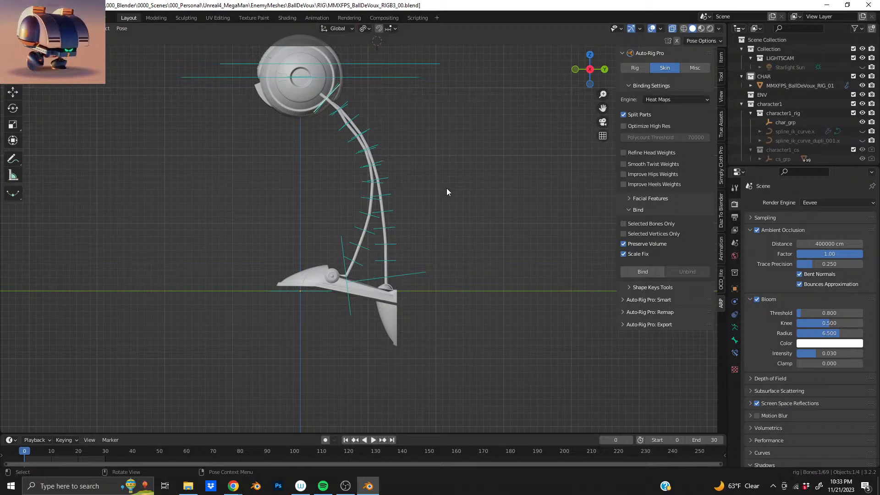
{"action": "key", "text": "r"}
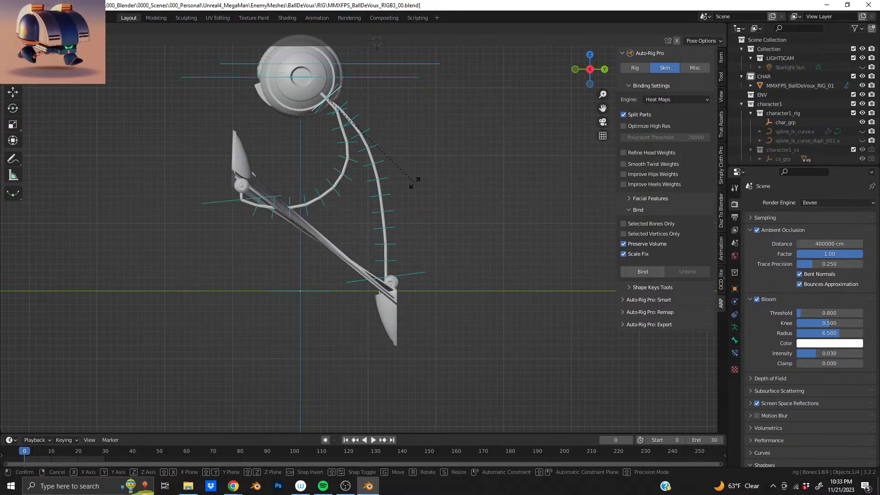
{"action": "left_click", "coordinate": [449, 172]}
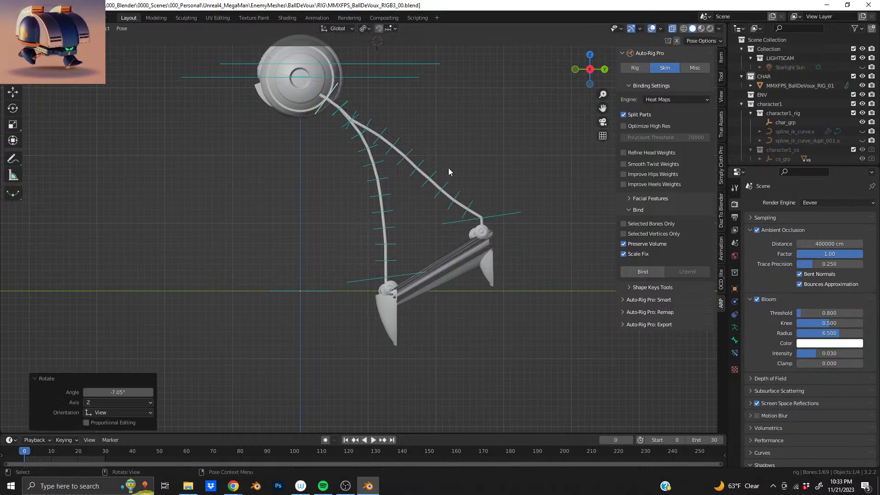
Try moving the robot's body with its square control and its round control, and undo the moves
{"action": "middle_click_drag", "start_coordinate": [421, 67], "coordinate": [332, 117]}
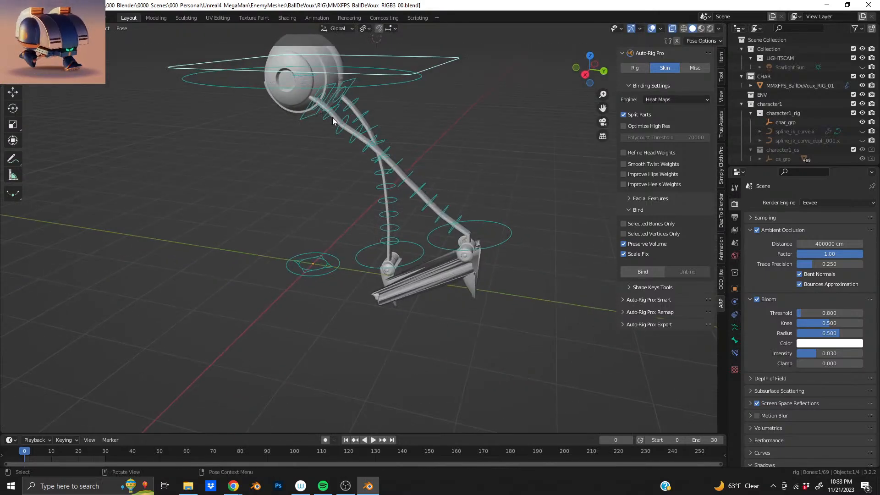
{"action": "key", "text": "g"}
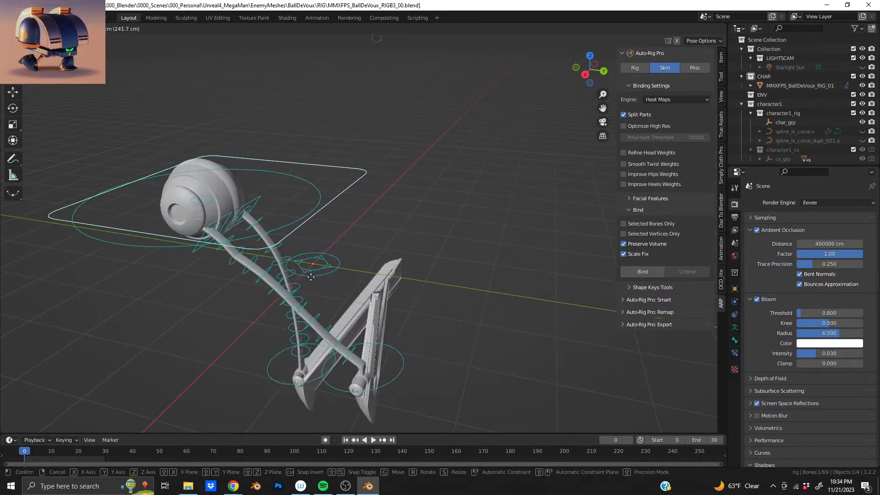
{"action": "left_click", "coordinate": [349, 143]}
{"action": "middle_click_drag", "start_coordinate": [348, 143], "coordinate": [382, 79]}
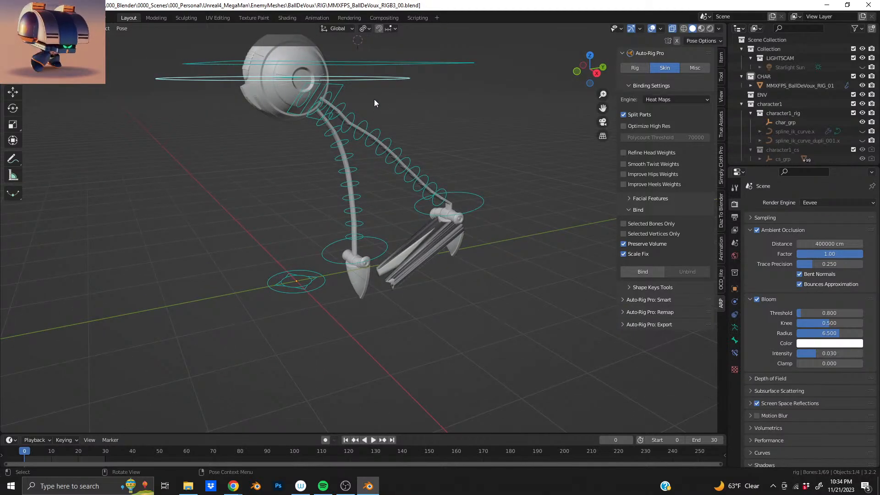
{"action": "key", "text": "g"}
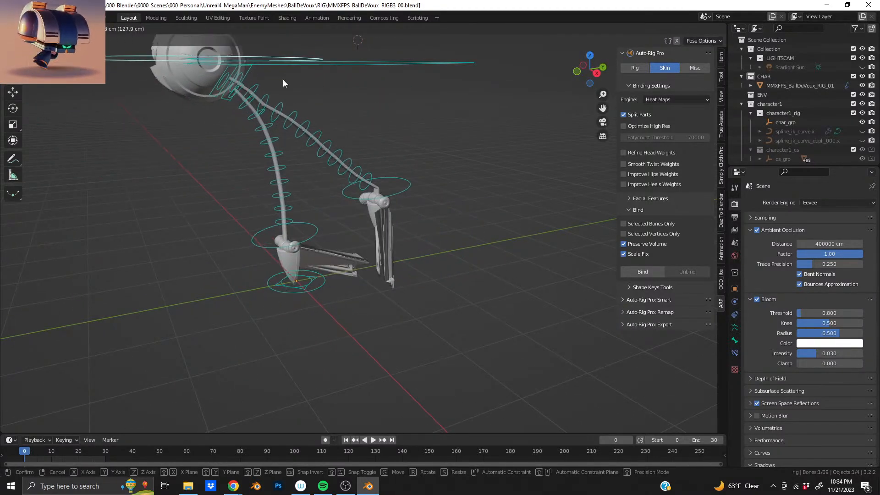
{"action": "left_click", "coordinate": [282, 79]}
{"action": "key", "text": "ctrl+z"}
Try moving one leg's round foot control from behind and from the side, undoing each move
{"action": "middle_click_drag", "start_coordinate": [341, 121], "coordinate": [317, 180], "text": "shift"}
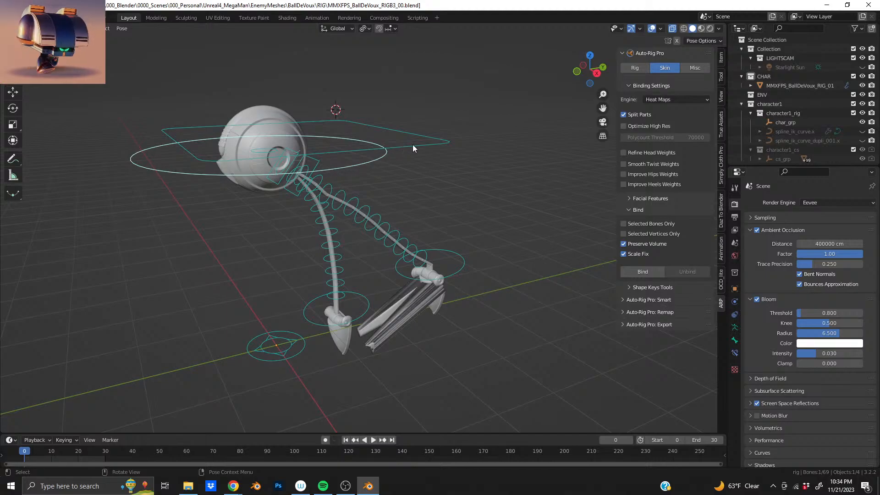
{"action": "middle_click_drag", "start_coordinate": [322, 280], "coordinate": [364, 325]}
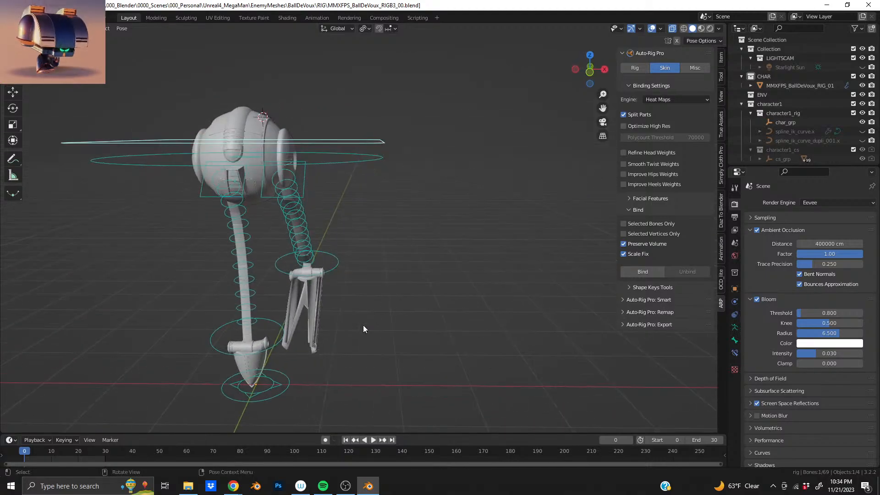
{"action": "key", "text": "g"}
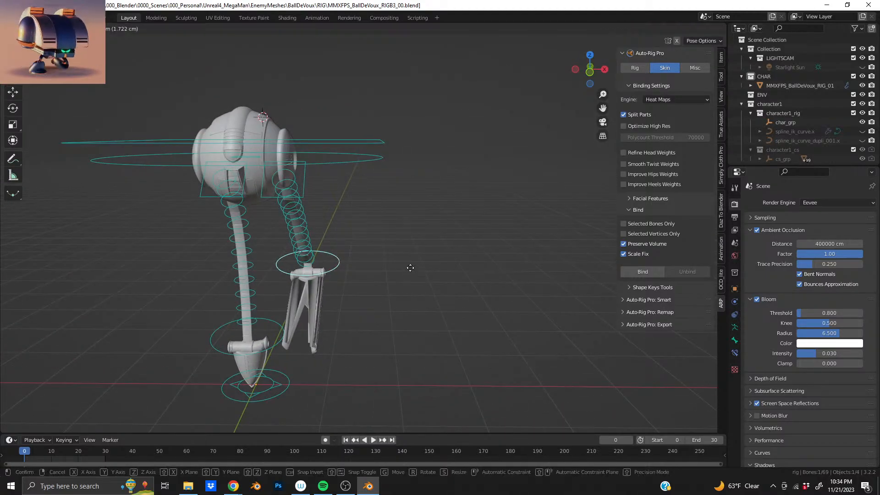
{"action": "left_click", "coordinate": [313, 256]}
{"action": "key", "text": "ctrl+z"}
{"action": "middle_click_drag", "start_coordinate": [313, 257], "coordinate": [315, 296]}
{"action": "key", "text": "g"}
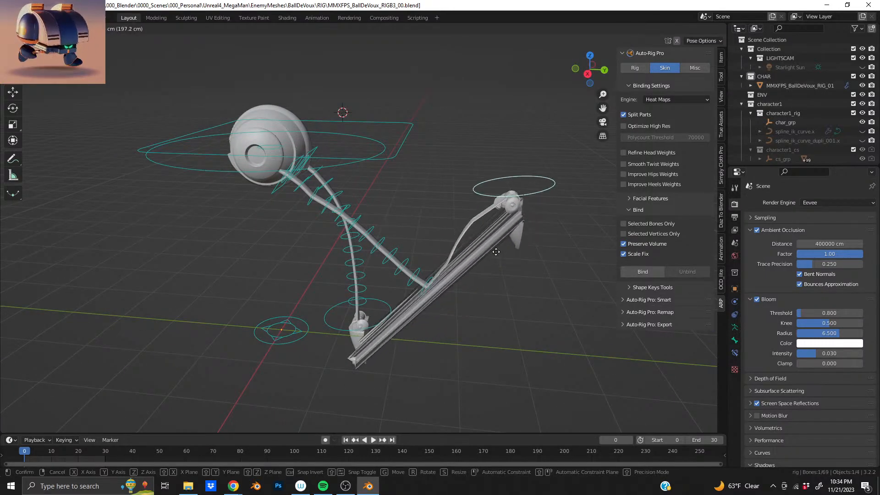
{"action": "left_click", "coordinate": [422, 366]}
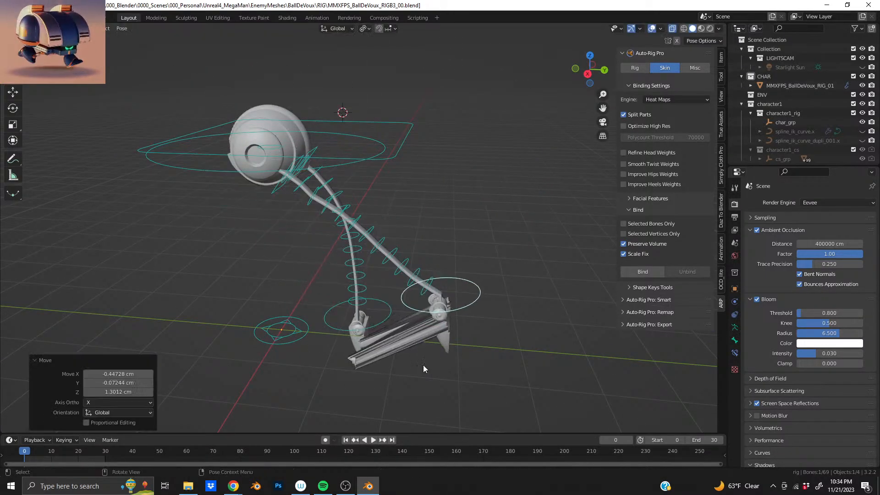
{"action": "key", "text": "ctrl+z"}
Try moving the small leg control just above the foot, and undo the move
{"action": "key", "text": "g"}
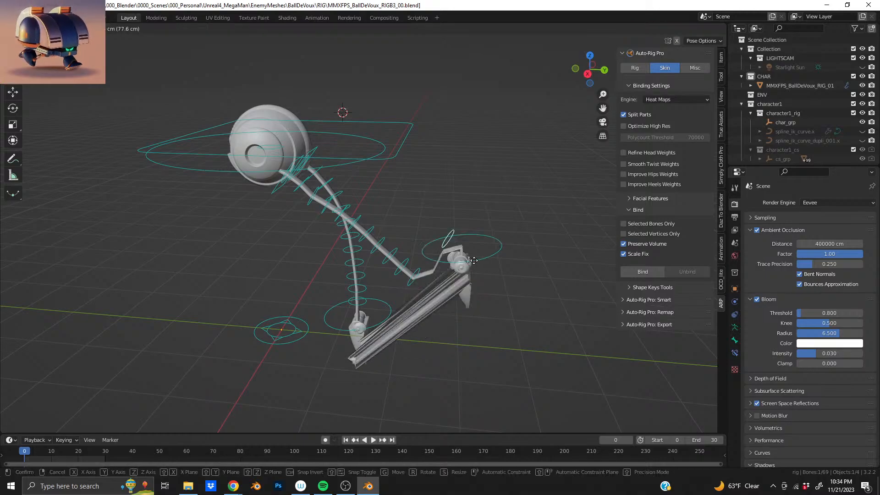
{"action": "left_click", "coordinate": [484, 200]}
{"action": "key", "text": "ctrl+z"}
Swing the leg by rotating its square root control about 7°, and try a further rotation of about 5.7° in side view, undoing it
{"action": "middle_click_drag", "start_coordinate": [359, 236], "coordinate": [274, 172]}
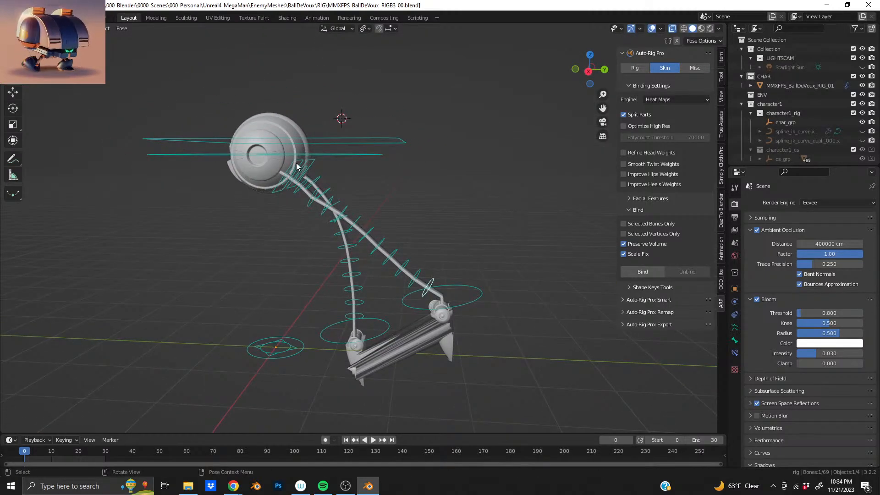
{"action": "key", "text": "r"}
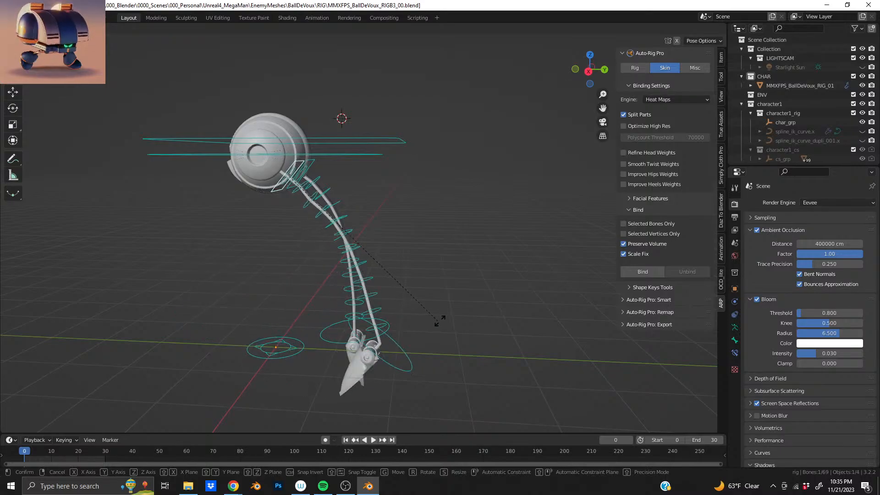
{"action": "left_click", "coordinate": [408, 308]}
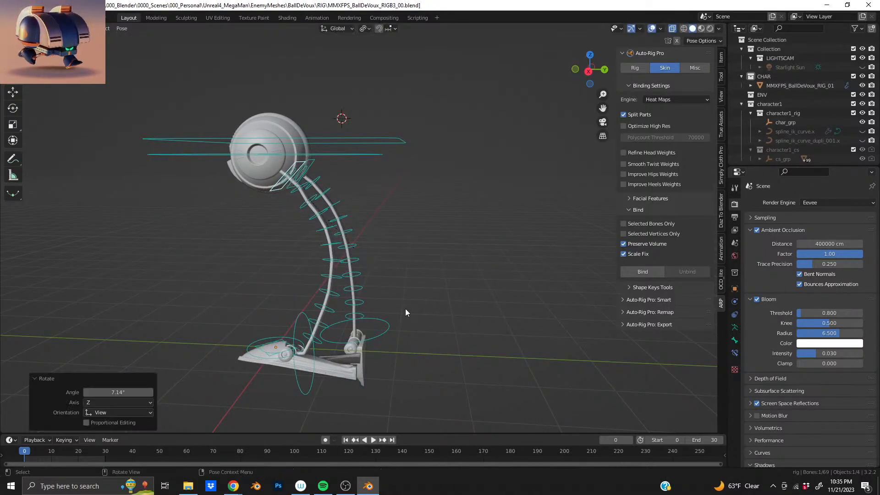
{"action": "middle_click_drag", "start_coordinate": [405, 309], "coordinate": [332, 334], "text": "alt"}
{"action": "key", "text": "r"}
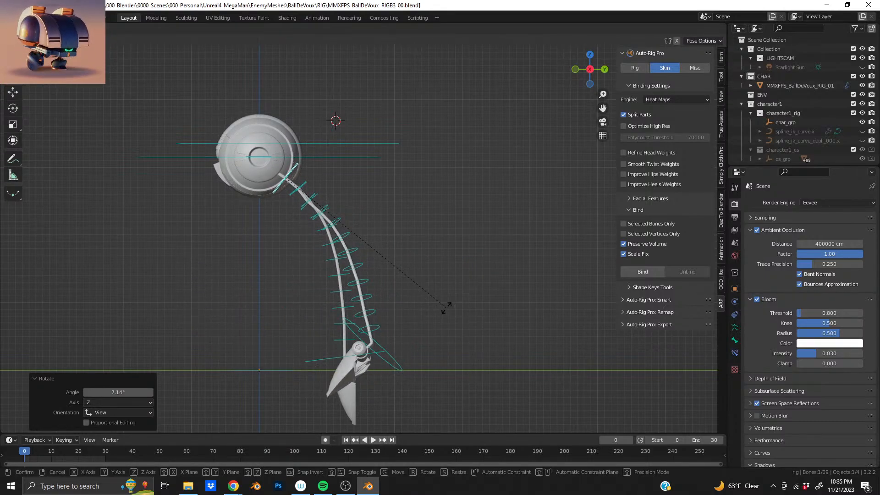
{"action": "left_click", "coordinate": [424, 335]}
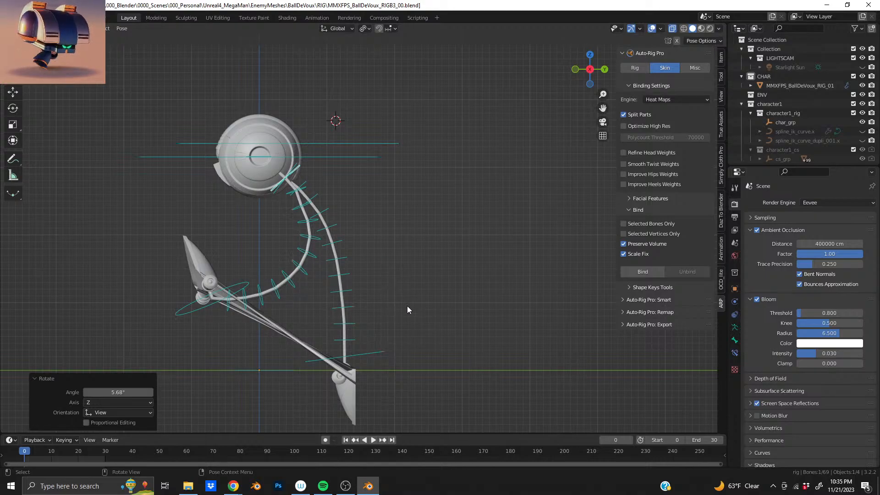
{"action": "key", "text": "ctrl+z"}
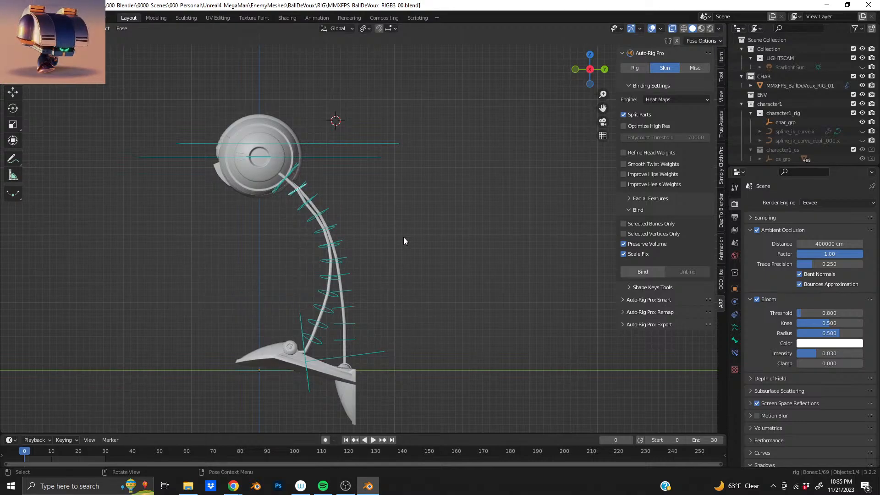
Curl the upper leg by rotating the first three controls below its root in turn, the first about 39° and the third about 18.8°
{"action": "key", "text": "r"}
{"action": "left_click", "coordinate": [344, 329]}
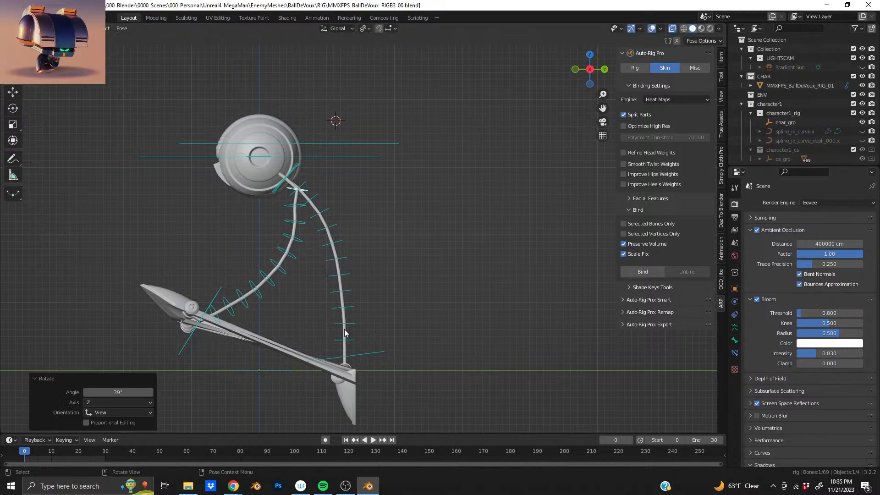
{"action": "left_click", "coordinate": [293, 198]}
{"action": "key", "text": "r"}
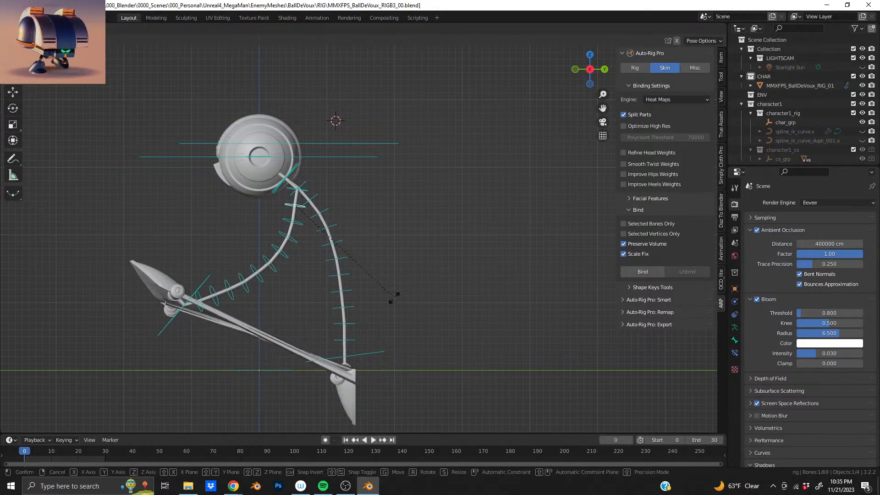
{"action": "left_click", "coordinate": [362, 280]}
{"action": "key", "text": "r"}
{"action": "left_click", "coordinate": [357, 298]}
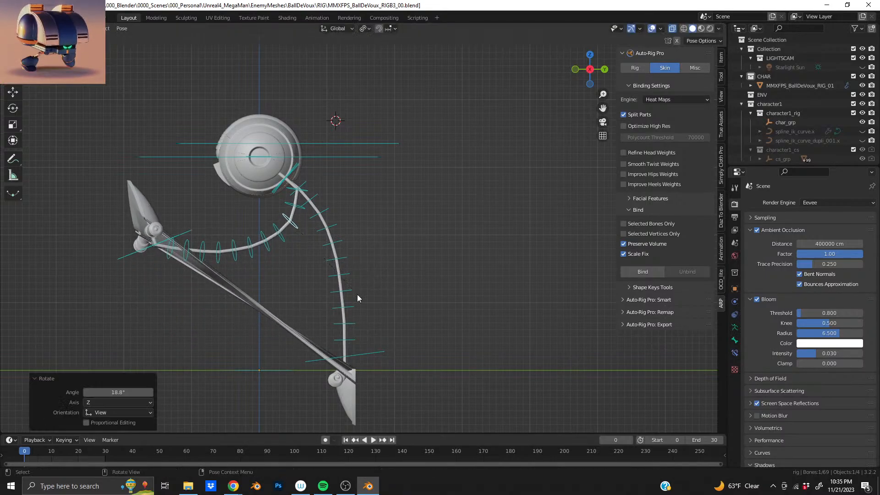
Straighten the middle of the leg by rotating two mid-leg controls in turn, the lower one about -16.5°
{"action": "left_click", "coordinate": [255, 252]}
{"action": "key", "text": "r"}
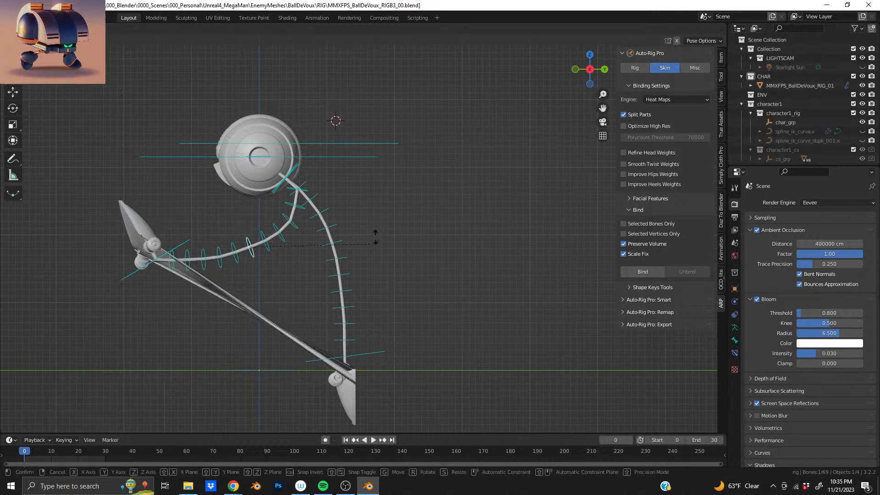
{"action": "left_click", "coordinate": [376, 232]}
{"action": "left_click", "coordinate": [228, 265]}
{"action": "key", "text": "r"}
{"action": "left_click", "coordinate": [285, 245]}
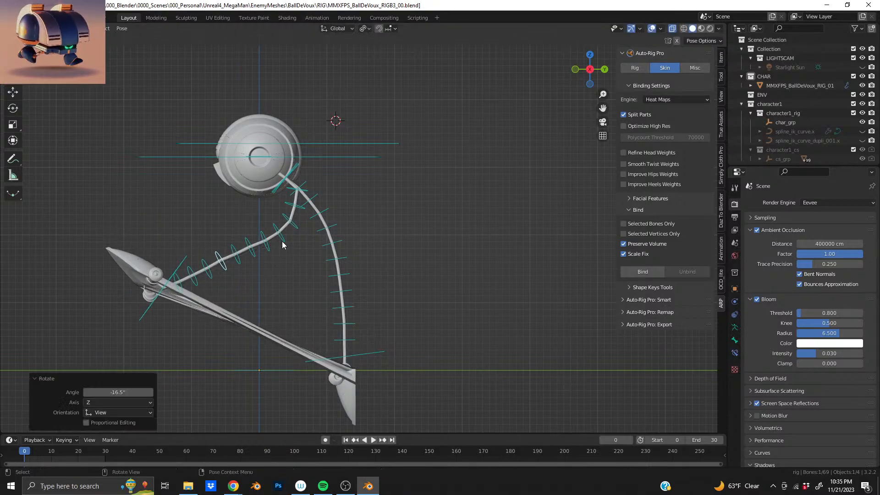
Bend the lower leg by rotating the two controls nearest the foot, the last one about -34.1°
{"action": "left_click", "coordinate": [199, 280]}
{"action": "key", "text": "r"}
{"action": "left_click", "coordinate": [182, 295]}
{"action": "key", "text": "r"}
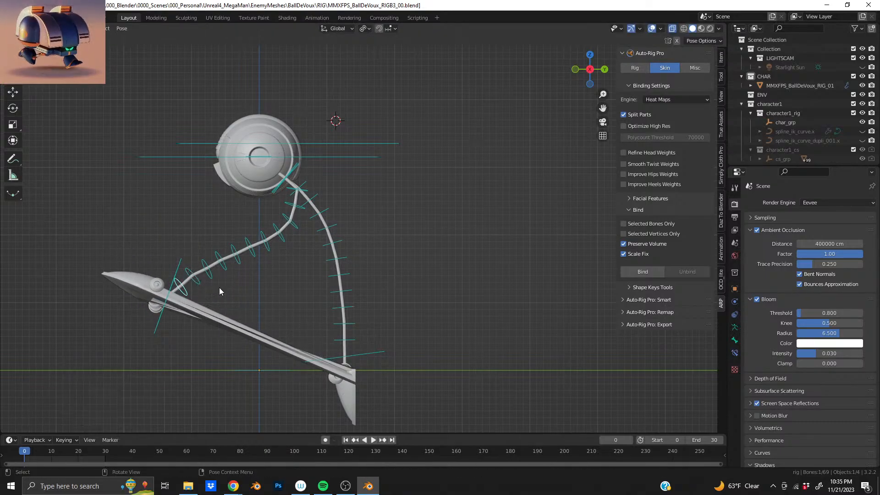
{"action": "left_click", "coordinate": [251, 222]}
{"action": "middle_click_drag", "start_coordinate": [250, 222], "coordinate": [397, 164]}
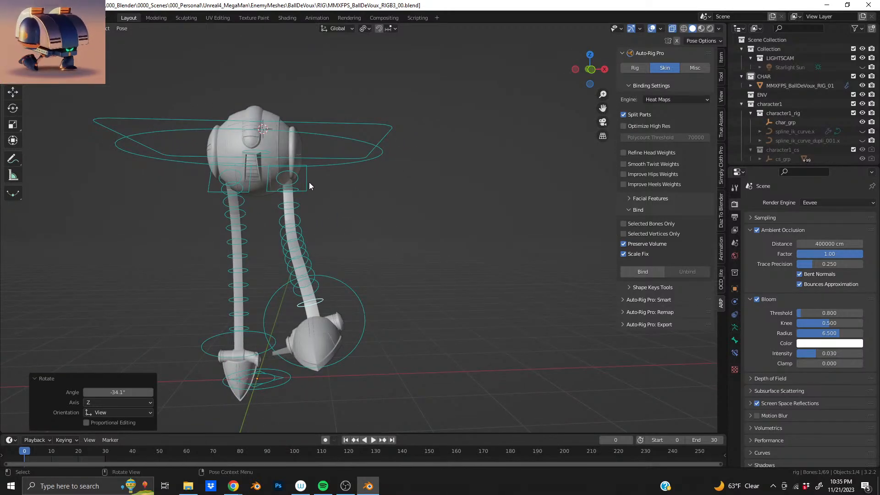
Clear the rotation of all rig controls to remove the test pose
{"action": "left_click", "coordinate": [687, 69]}
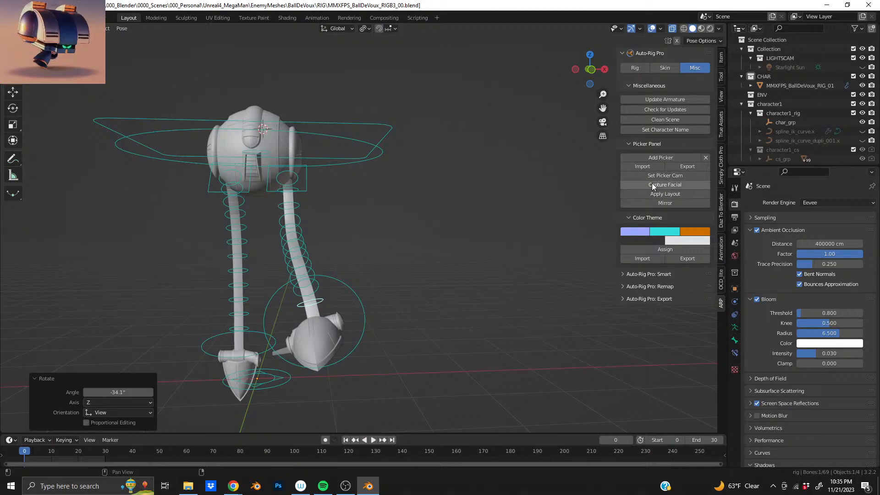
{"action": "left_click", "coordinate": [634, 69]}
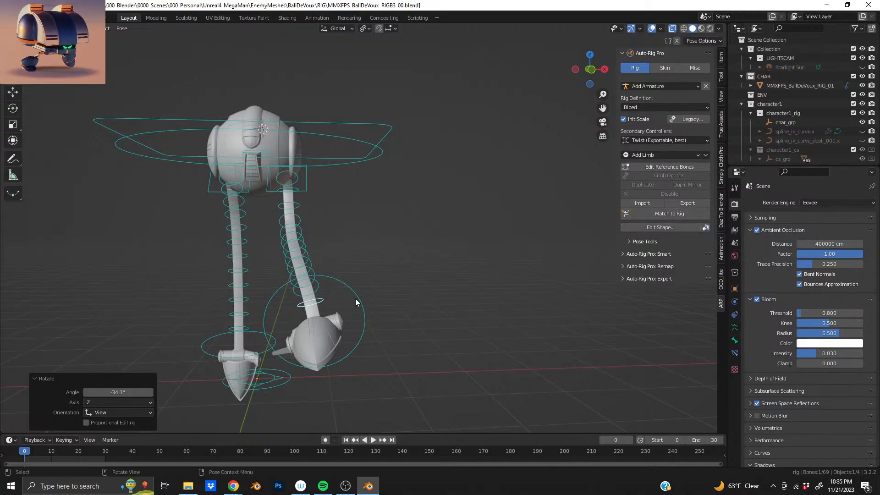
{"action": "middle_click_drag", "start_coordinate": [334, 314], "coordinate": [352, 287]}
{"action": "key", "text": "a"}
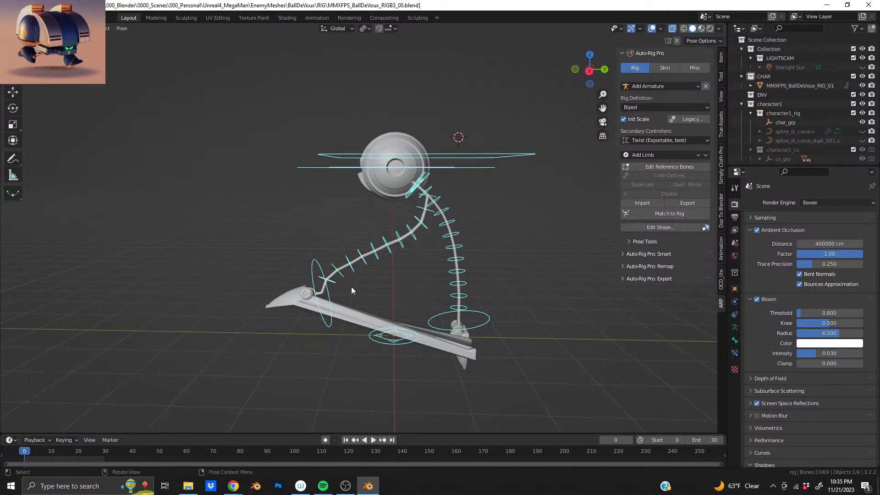
{"action": "key", "text": "alt+r"}
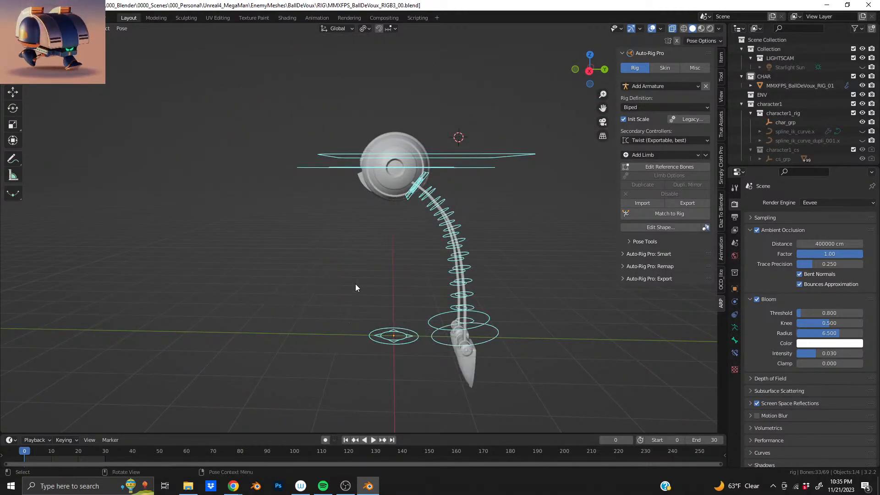
Edit the reference bones and set the left leg's tail limb to a Bendy-Bones Count of 5
{"action": "middle_click_drag", "start_coordinate": [356, 284], "coordinate": [467, 237]}
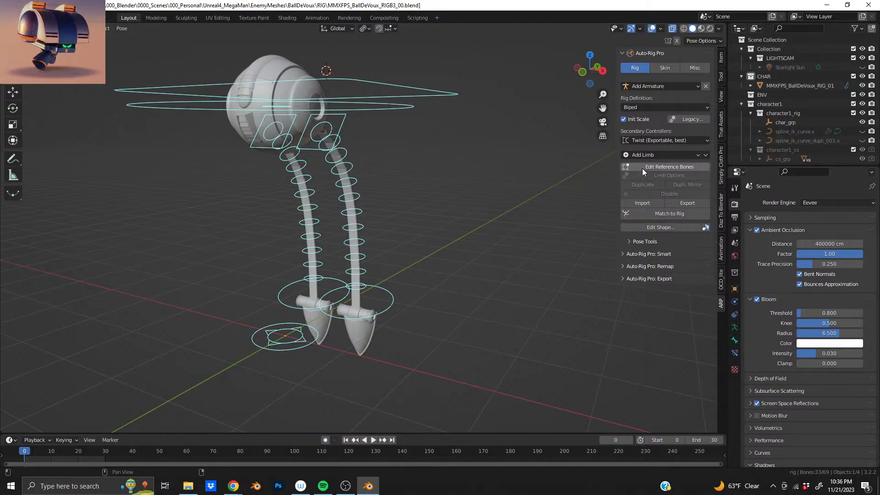
{"action": "left_click", "coordinate": [661, 169]}
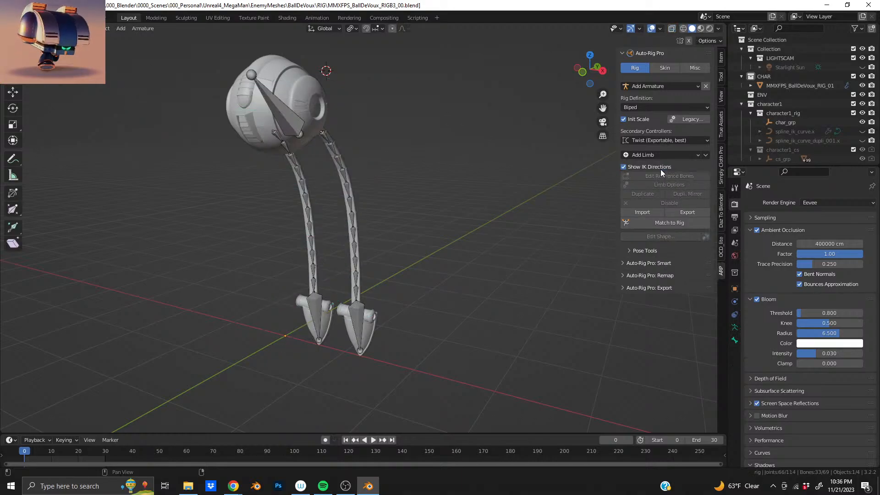
{"action": "left_click", "coordinate": [347, 222]}
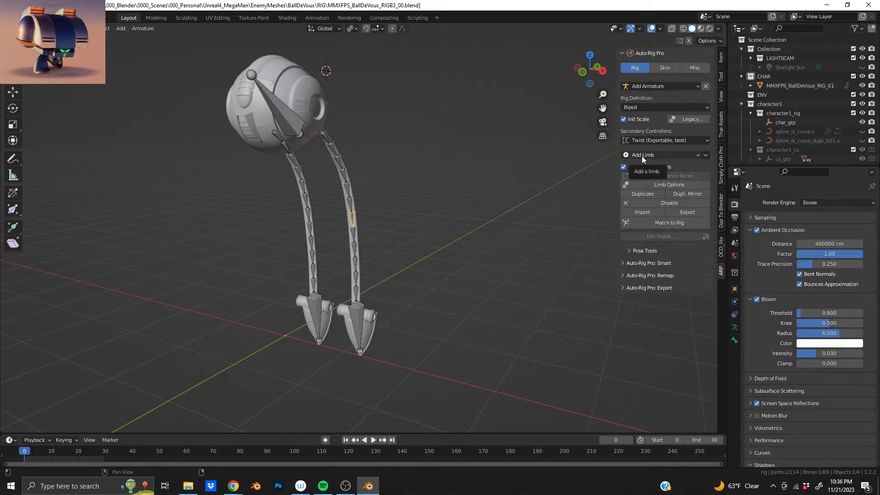
{"action": "left_click", "coordinate": [661, 185]}
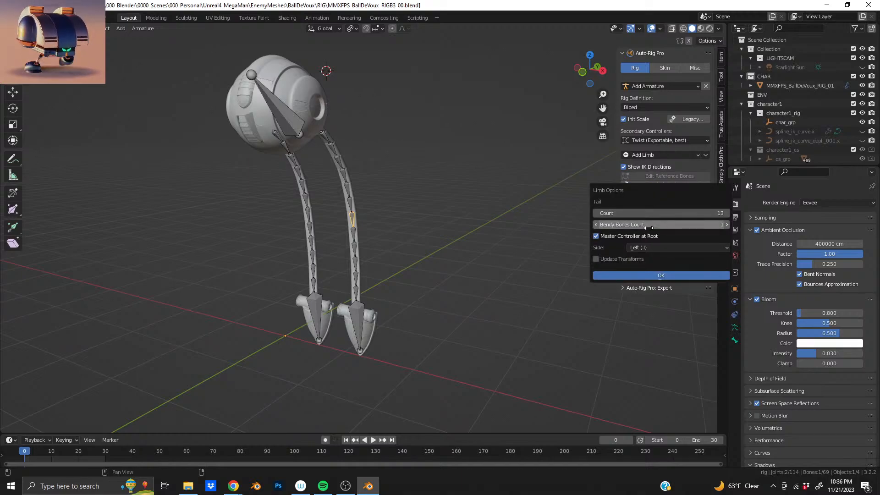
{"action": "left_click", "coordinate": [727, 225]}
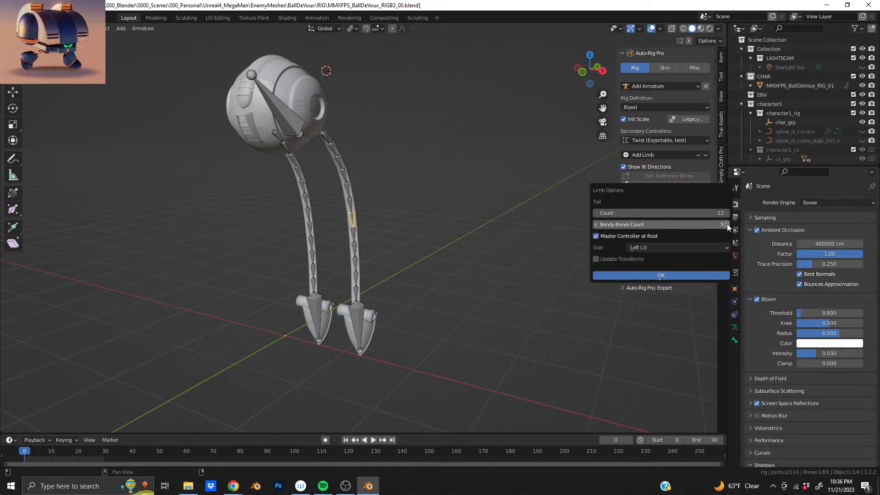
{"action": "left_click", "coordinate": [727, 223]}
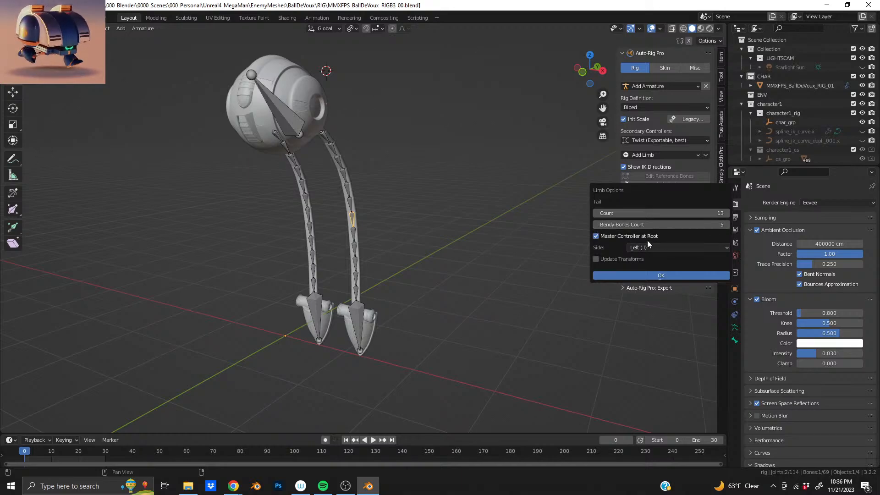
{"action": "left_click", "coordinate": [629, 275]}
Match the edited reference bones to the rig and select the leg's square root control
{"action": "middle_click_drag", "start_coordinate": [359, 189], "coordinate": [294, 185]}
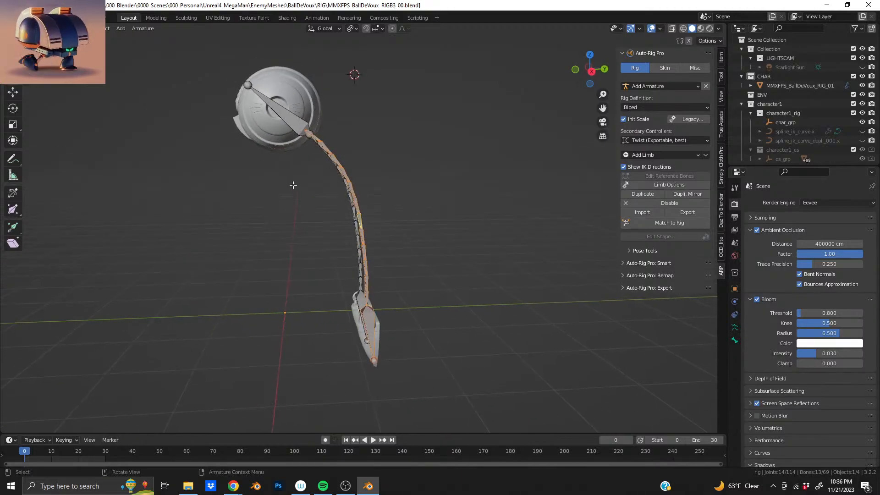
{"action": "left_click", "coordinate": [665, 218]}
{"action": "middle_click_drag", "start_coordinate": [345, 290], "coordinate": [379, 306]}
{"action": "left_click", "coordinate": [314, 130]}
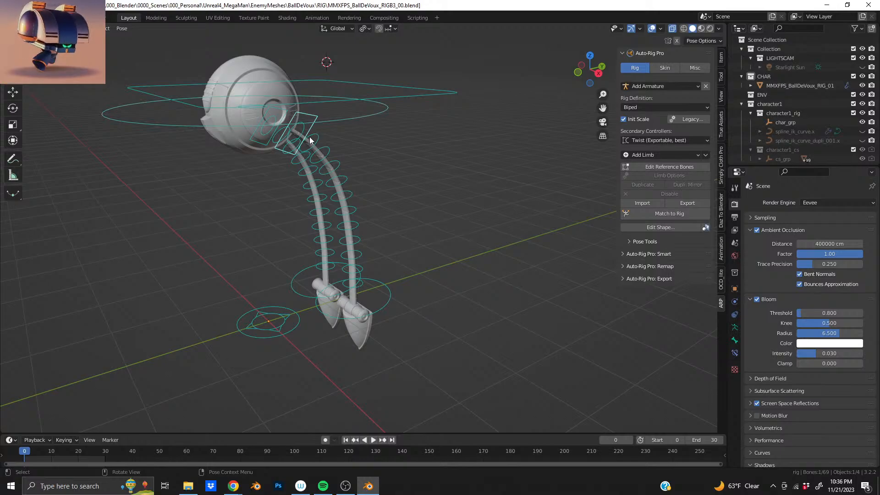
Try moving the large square control around the body, and undo the move
{"action": "middle_click_drag", "start_coordinate": [315, 130], "coordinate": [269, 168]}
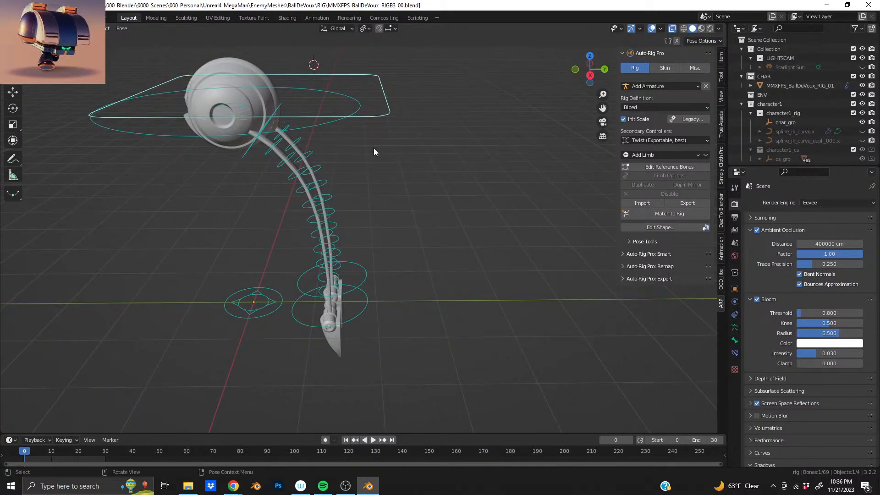
{"action": "key", "text": "g"}
{"action": "left_click", "coordinate": [415, 143]}
{"action": "key", "text": "ctrl+z"}
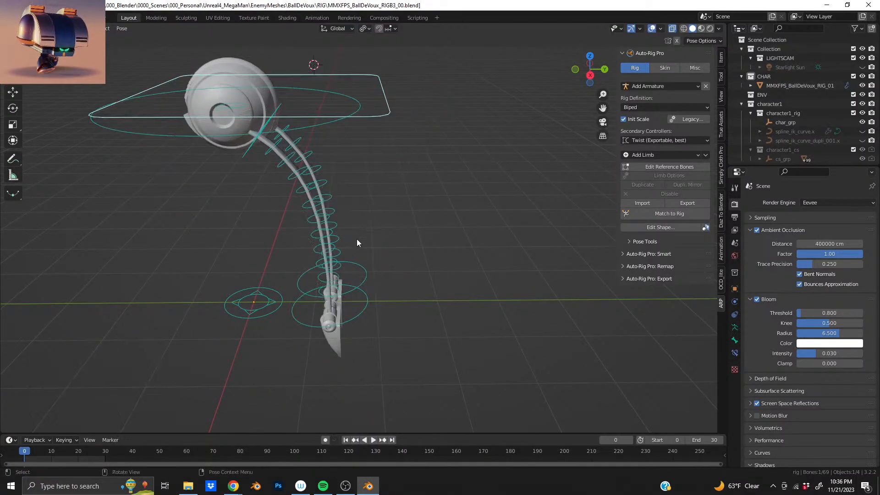
Test the left leg's curl by rotating its square root control, starting with 12.1°, and undo the last rotation
{"action": "middle_click_drag", "start_coordinate": [252, 152], "coordinate": [287, 141]}
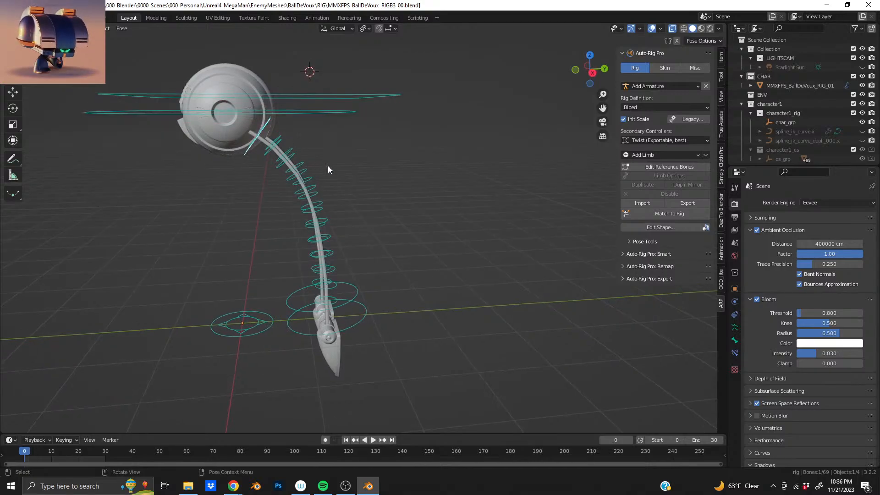
{"action": "key", "text": "r"}
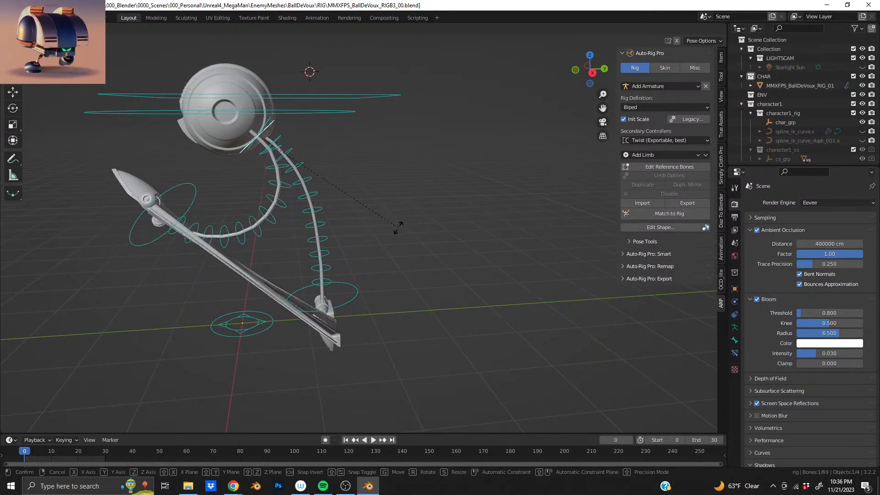
{"action": "left_click", "coordinate": [396, 230]}
{"action": "middle_click_drag", "start_coordinate": [394, 229], "coordinate": [323, 232]}
{"action": "scroll", "coordinate": [301, 241], "scroll_direction": "up", "scroll_amount": 6}
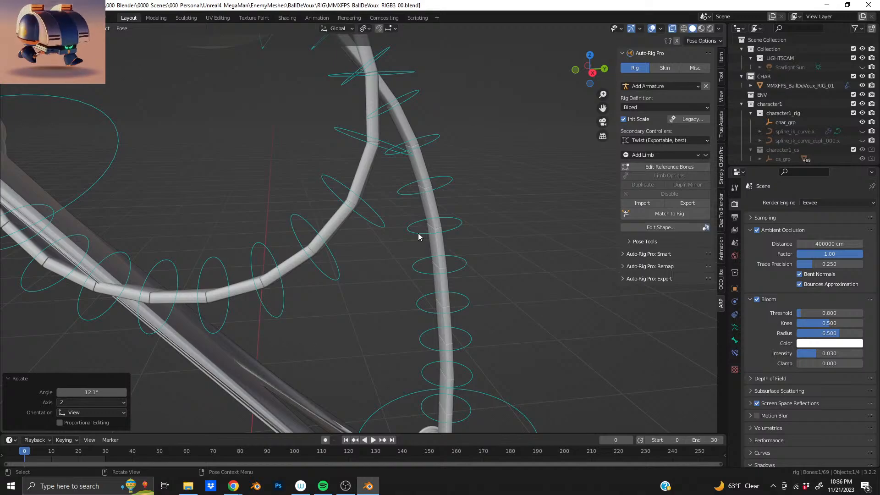
{"action": "scroll", "coordinate": [358, 236], "scroll_direction": "down", "scroll_amount": 3}
{"action": "key", "text": "r"}
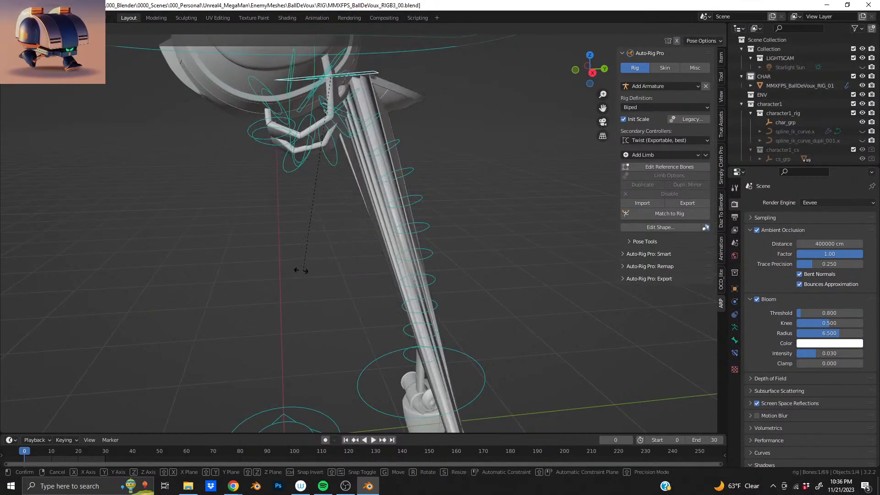
{"action": "left_click", "coordinate": [288, 258]}
{"action": "key", "text": "ctrl+z"}
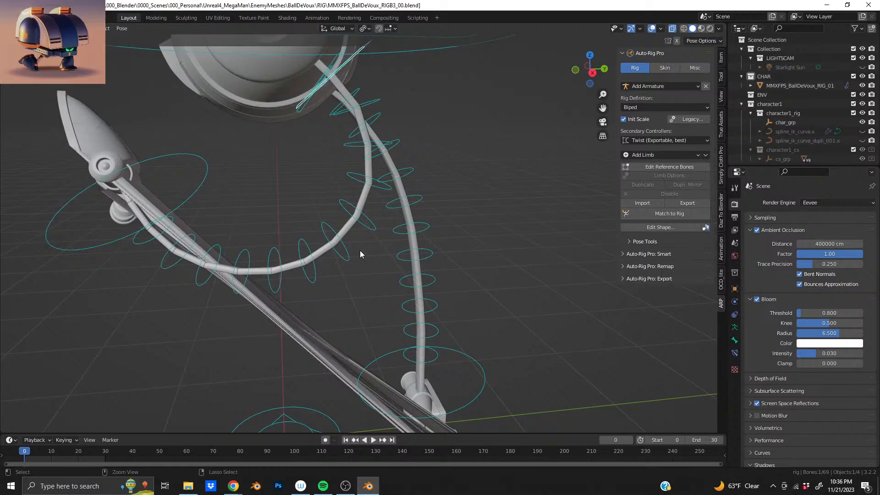
Try rotating the left leg's upper ring control and a ring control in its lower half, and undo the rotations
{"action": "key", "text": "Home"}
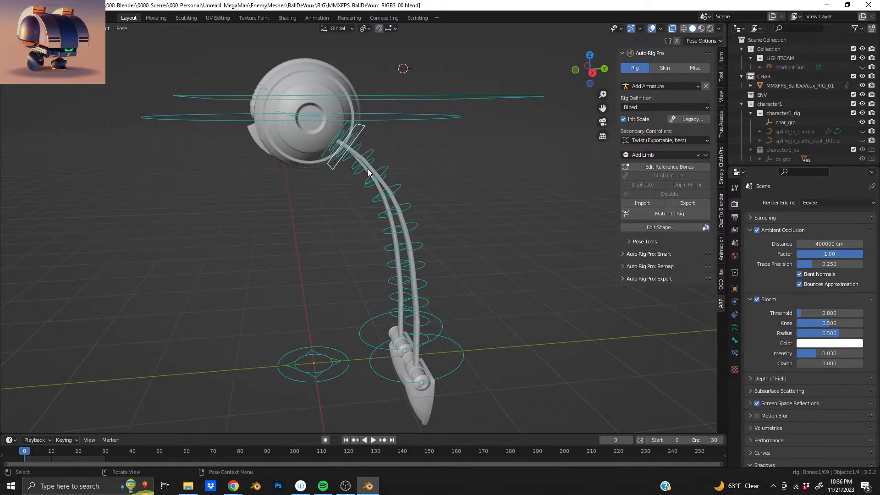
{"action": "key", "text": "s"}
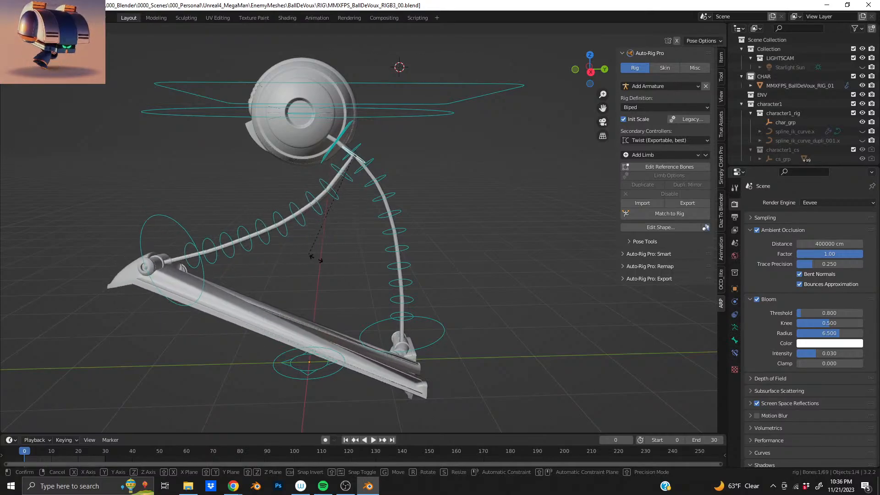
{"action": "left_click", "coordinate": [450, 259]}
{"action": "key", "text": "r"}
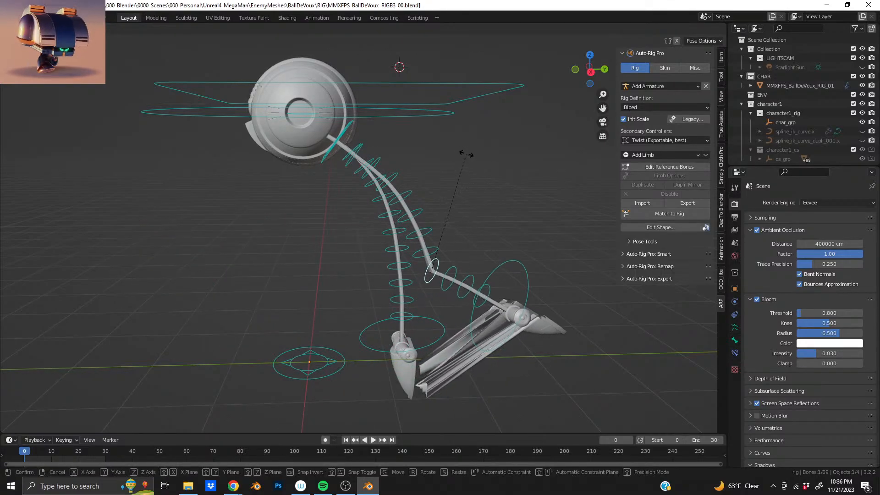
{"action": "left_click", "coordinate": [498, 273]}
{"action": "key", "text": "ctrl+z"}
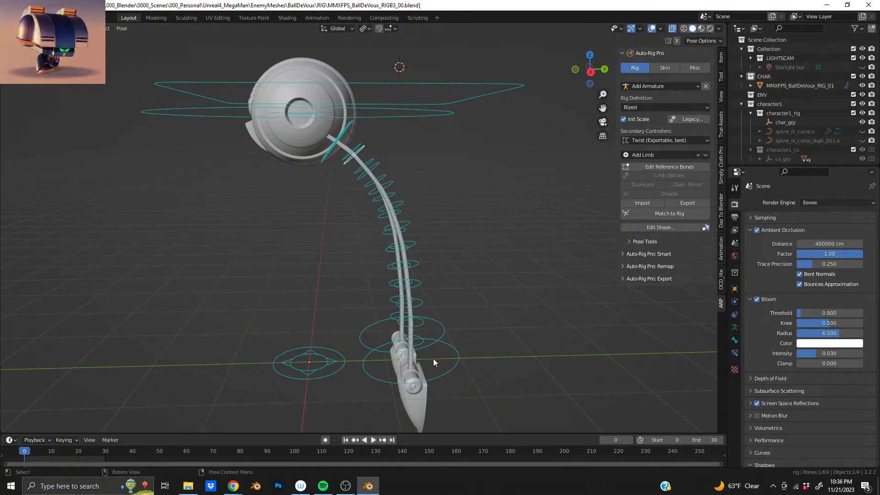
Try moving the left foot control by -20.376, -136.77, 61.916 cm and the ring control above it, reverting both moves
{"action": "key", "text": "g"}
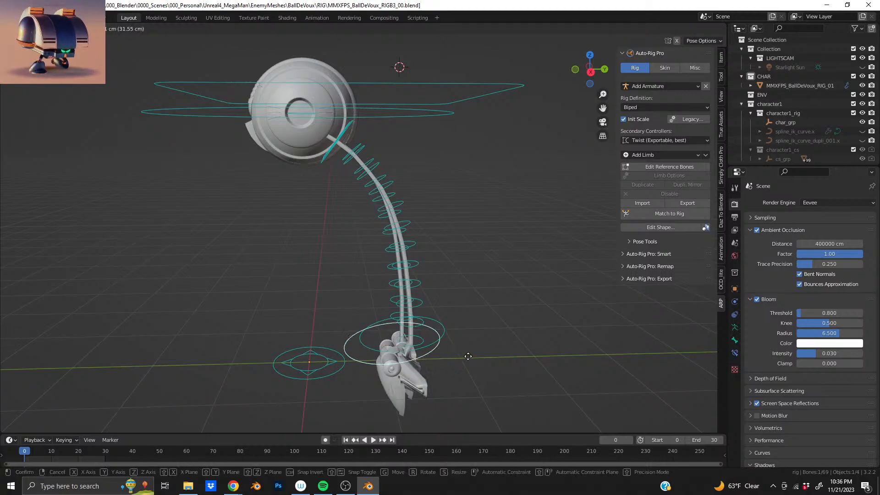
{"action": "left_click", "coordinate": [383, 333]}
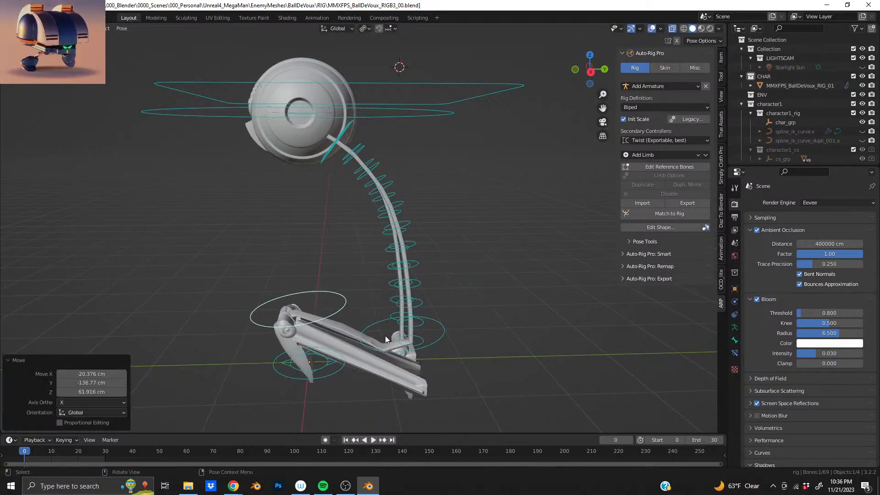
{"action": "key", "text": "ctrl+z"}
{"action": "key", "text": "g"}
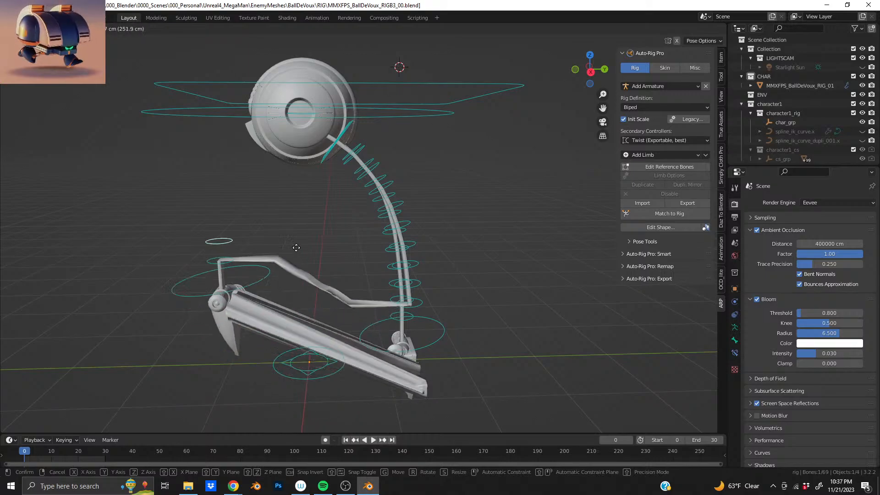
{"action": "key", "text": "Escape"}
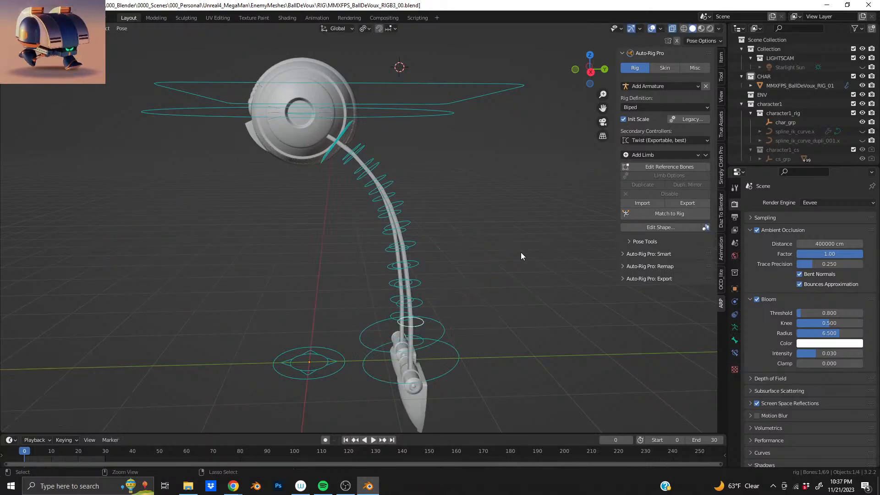
Try moving the large circular body control to test how the legs follow, and undo the move
{"action": "middle_click_drag", "start_coordinate": [217, 129], "coordinate": [328, 140]}
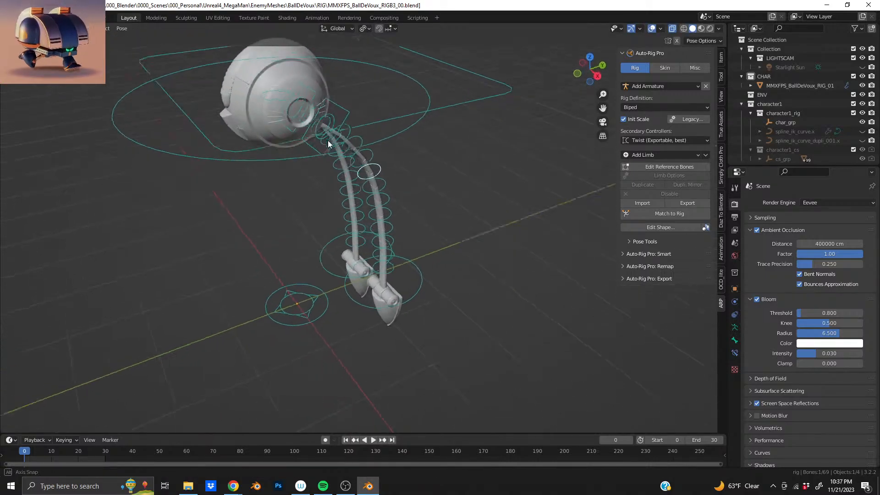
{"action": "key", "text": "g"}
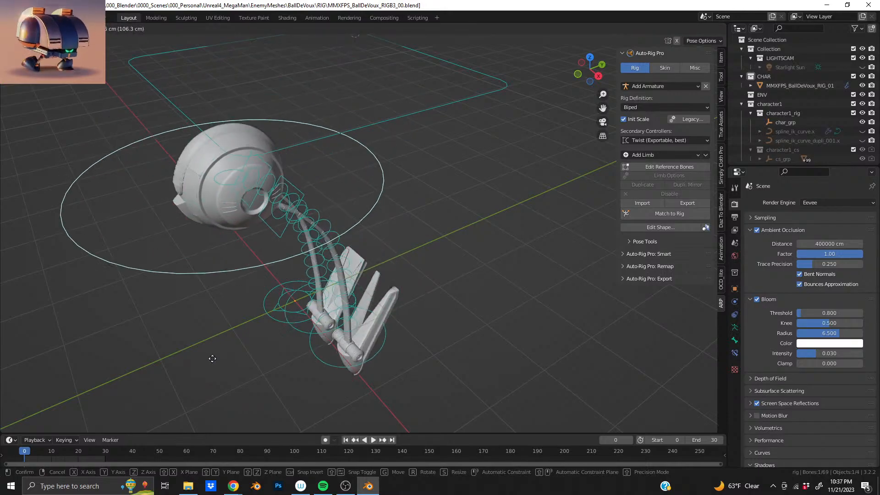
{"action": "left_click", "coordinate": [376, 211]}
{"action": "key", "text": "ctrl+z"}
Try moving the whole rig with the star-shaped control on the ground, and undo the move
{"action": "left_click", "coordinate": [306, 315]}
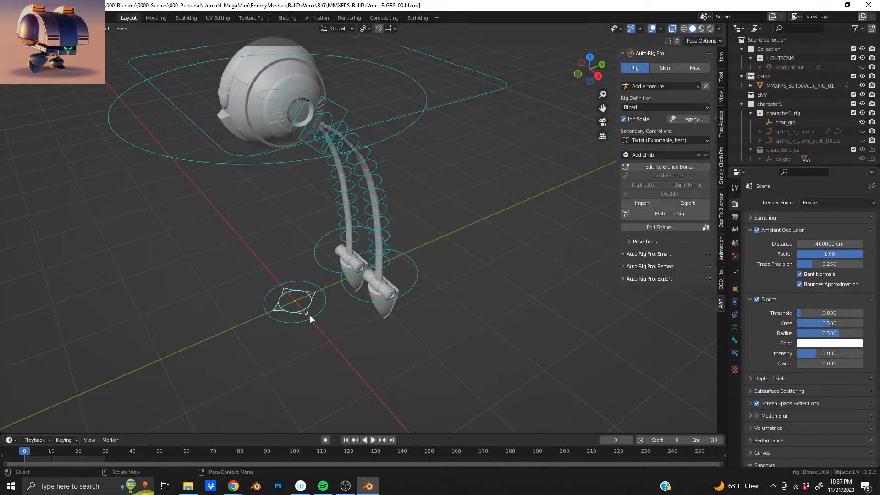
{"action": "key", "text": "g"}
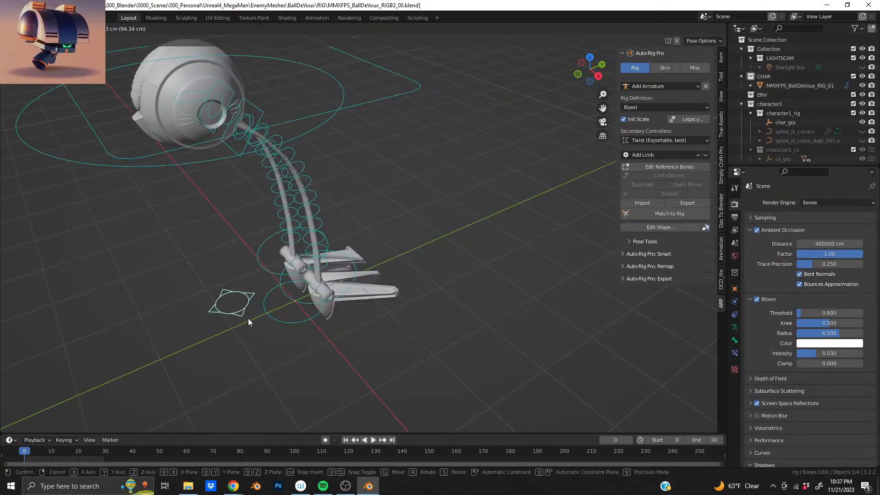
{"action": "left_click", "coordinate": [249, 318]}
{"action": "key", "text": "ctrl+z"}
Edit the reference bones, turn off Master Controller at Root for the left leg's tail limb, and match to rig
{"action": "middle_click_drag", "start_coordinate": [340, 166], "coordinate": [381, 208]}
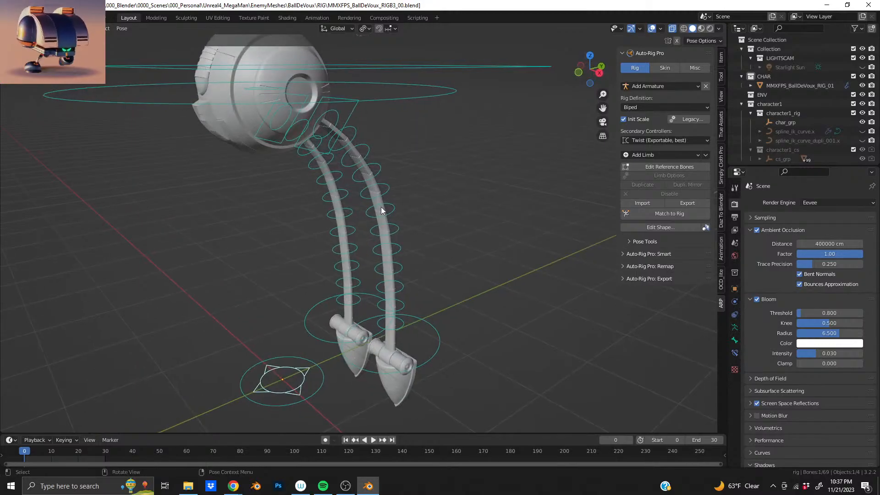
{"action": "left_click", "coordinate": [664, 166]}
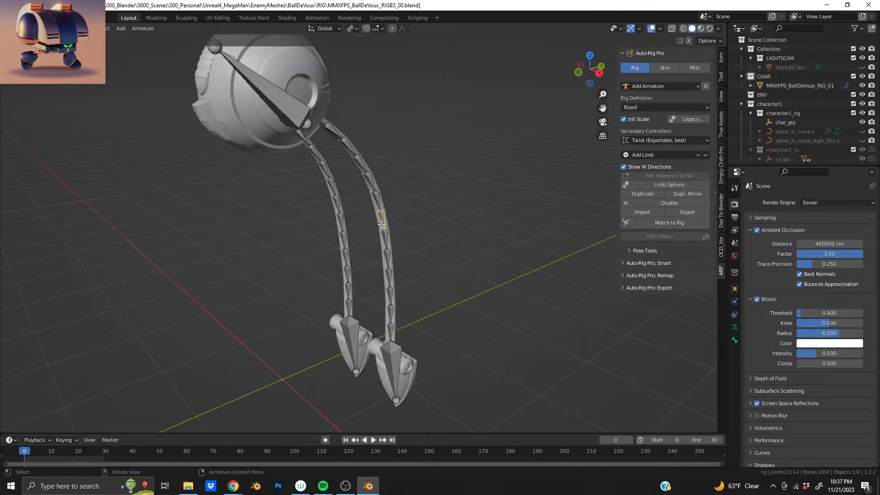
{"action": "left_click", "coordinate": [674, 186]}
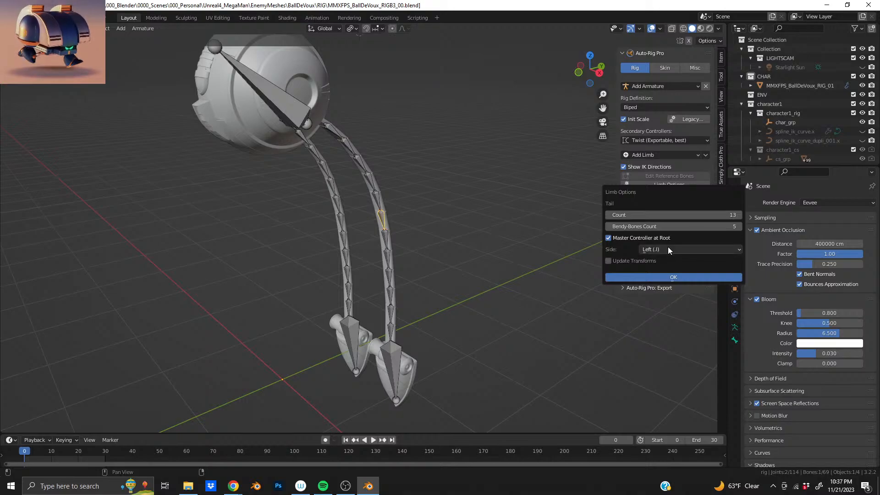
{"action": "left_click", "coordinate": [608, 237]}
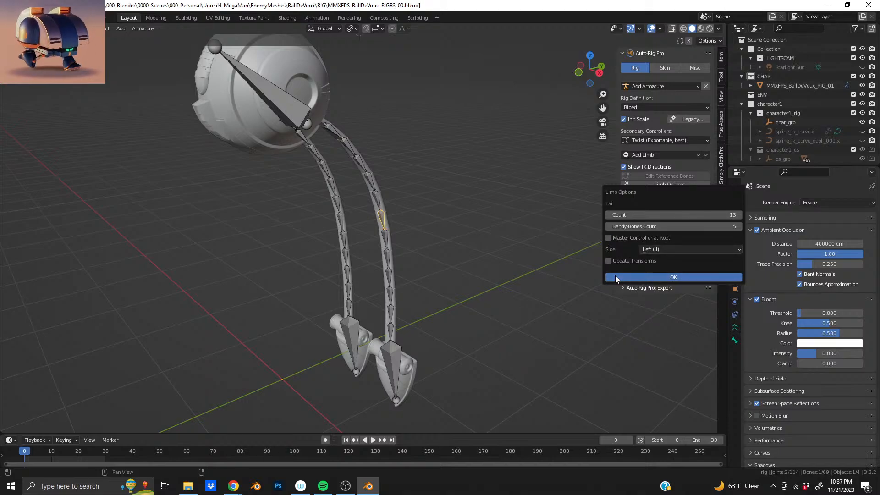
{"action": "left_click", "coordinate": [615, 277]}
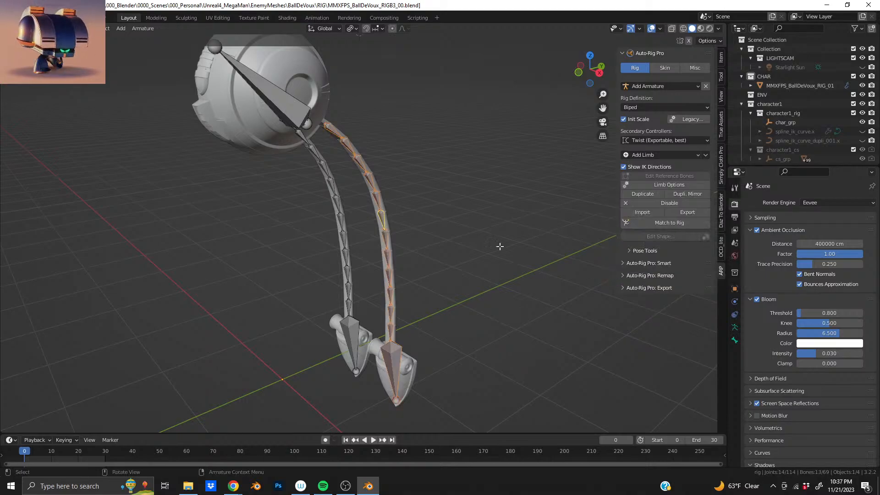
{"action": "left_click", "coordinate": [664, 224]}
Test the rebuilt left leg by rotating its enlarged root control in both directions, reverting each rotation
{"action": "middle_click_drag", "start_coordinate": [349, 149], "coordinate": [303, 178]}
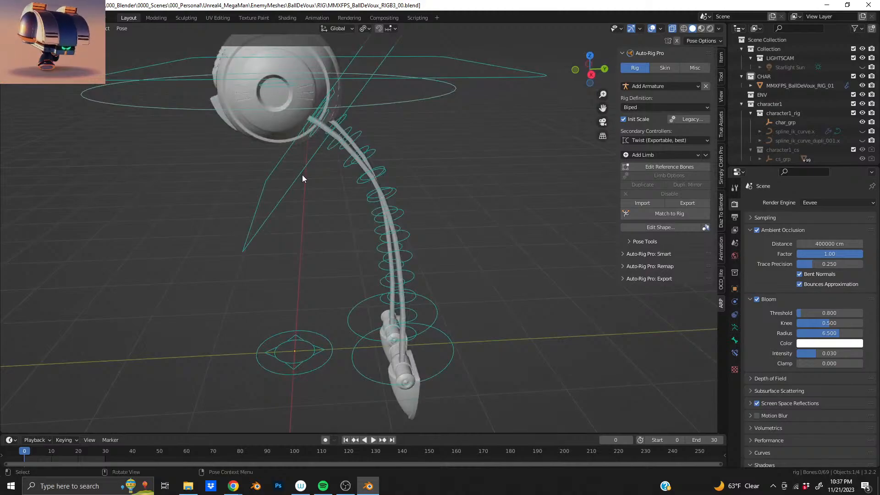
{"action": "middle_click_drag", "start_coordinate": [349, 145], "coordinate": [410, 194]}
{"action": "key", "text": "r"}
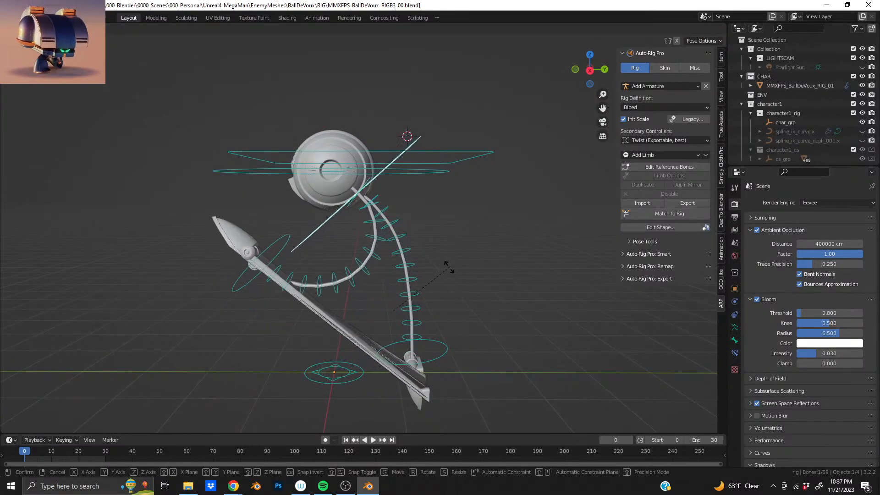
{"action": "left_click", "coordinate": [470, 247]}
{"action": "key", "text": "ctrl+z"}
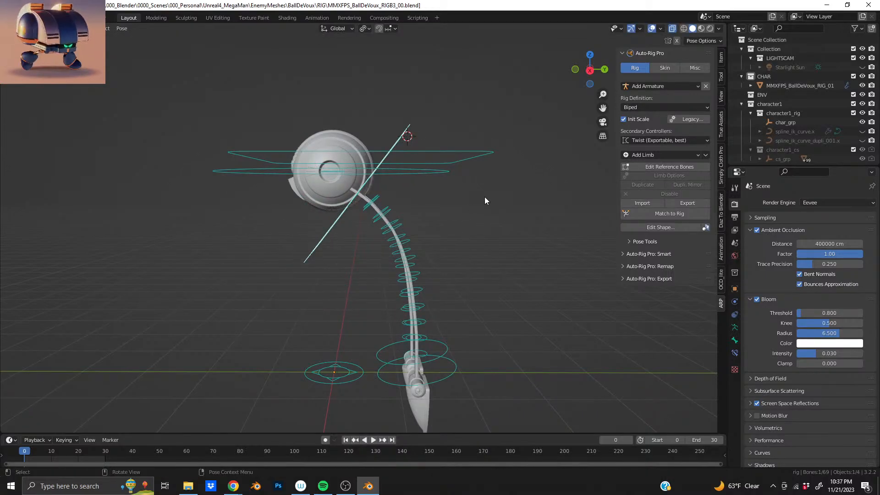
{"action": "key", "text": "r"}
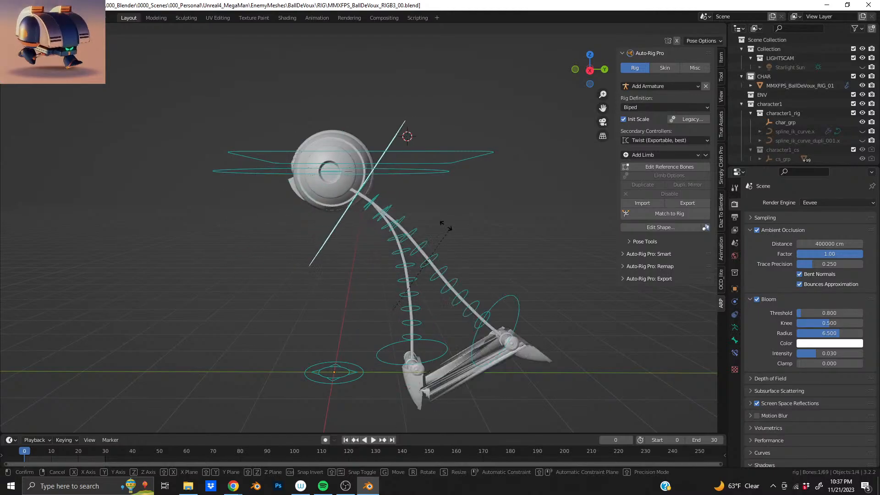
{"action": "key", "text": "Escape"}
Try rotating the root controls of both legs together in side view, and undo the rotation
{"action": "middle_click_drag", "start_coordinate": [378, 218], "coordinate": [442, 188]}
{"action": "key", "text": "r"}
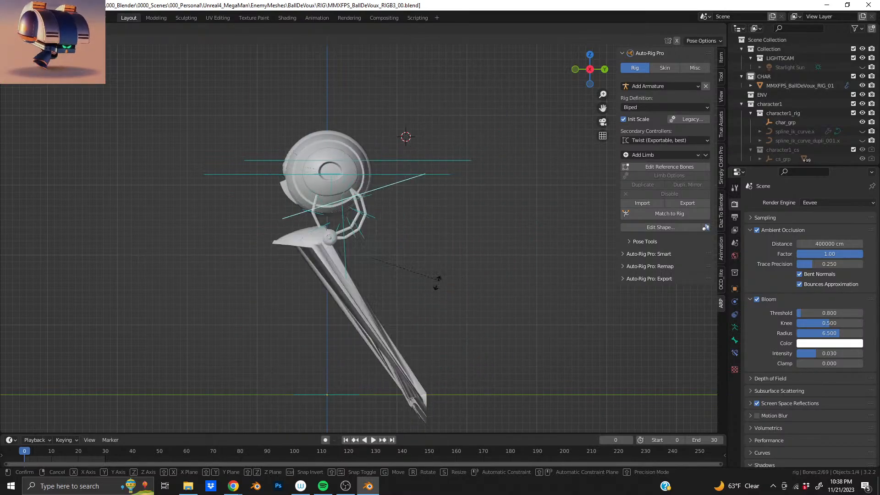
{"action": "left_click", "coordinate": [504, 165]}
{"action": "key", "text": "ctrl+z"}
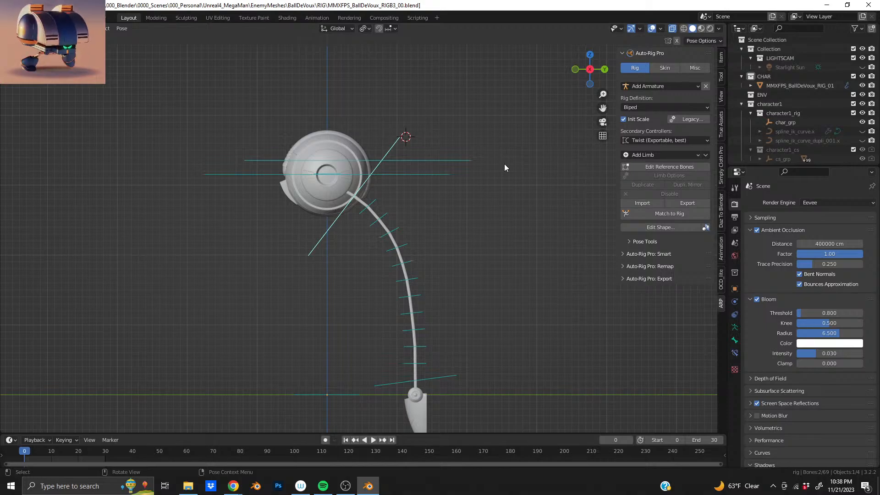
Edit the reference bones and open the limb options of the left leg's tail limb, keeping its Count at 13
{"action": "middle_click_drag", "start_coordinate": [405, 167], "coordinate": [436, 273]}
{"action": "middle_click_drag", "start_coordinate": [332, 108], "coordinate": [334, 145]}
{"action": "middle_click_drag", "start_coordinate": [413, 160], "coordinate": [342, 166], "text": "shift"}
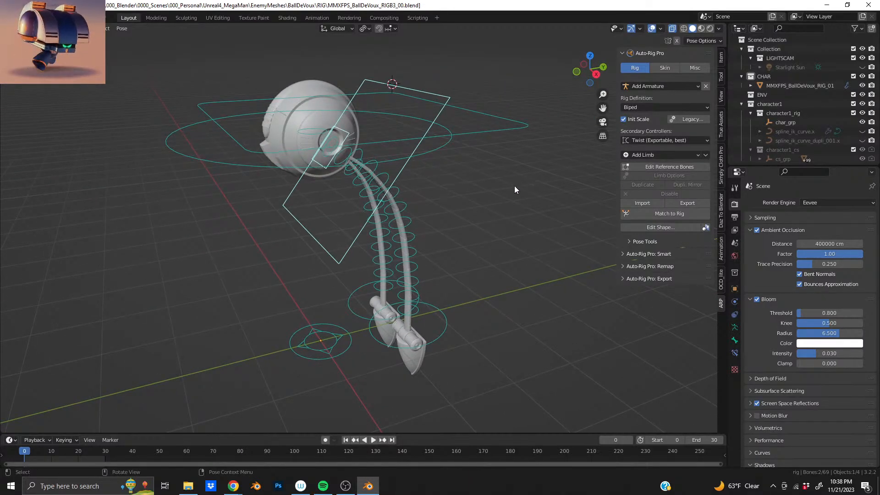
{"action": "left_click", "coordinate": [647, 167]}
{"action": "left_click", "coordinate": [405, 234]}
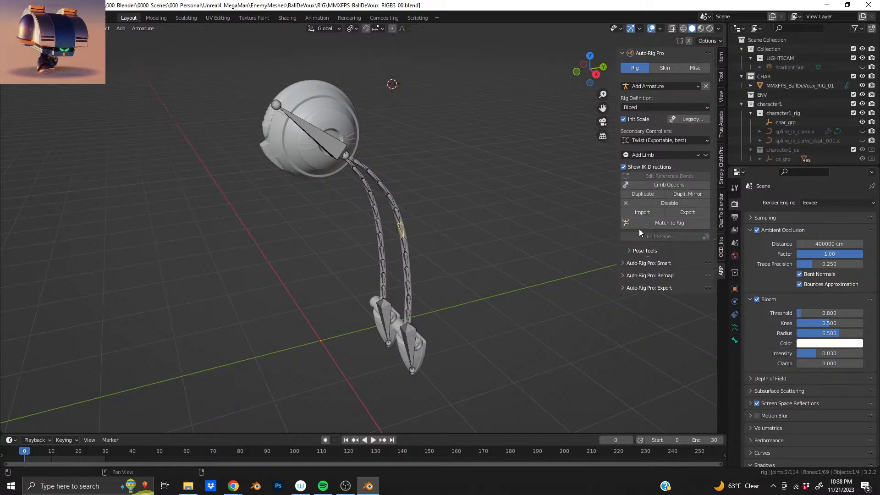
{"action": "left_click", "coordinate": [674, 186]}
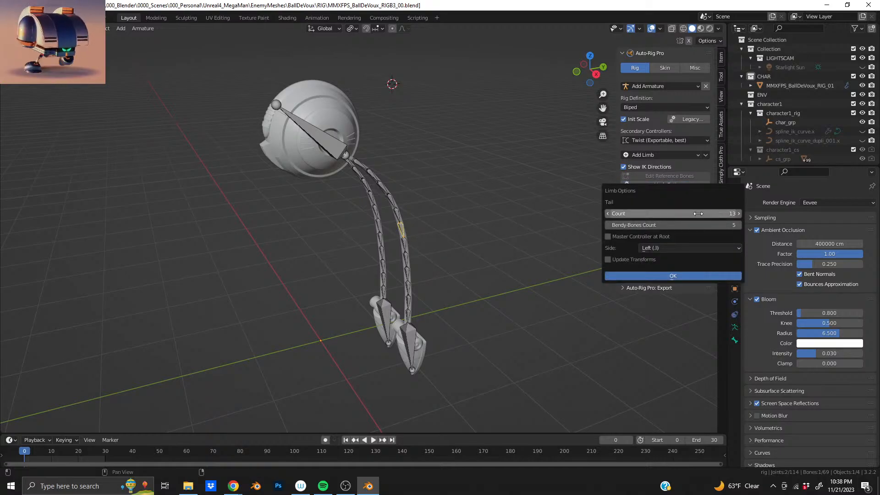
{"action": "left_click", "coordinate": [609, 214]}
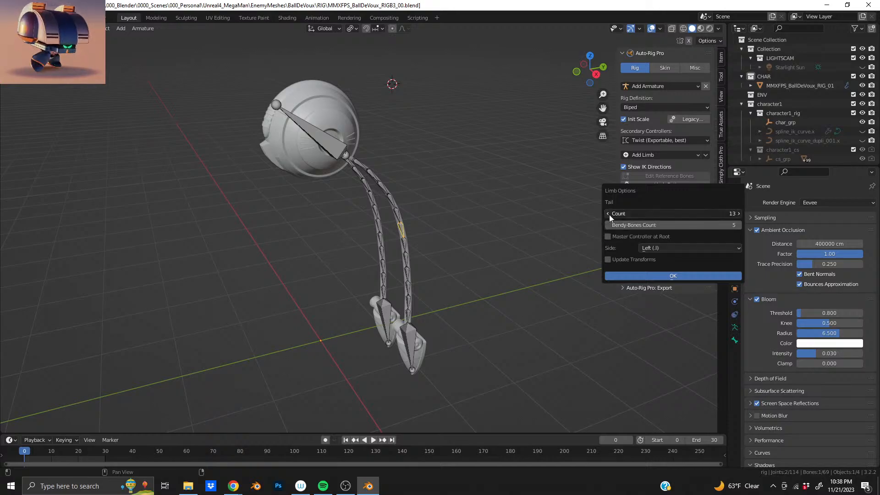
{"action": "left_click", "coordinate": [738, 214]}
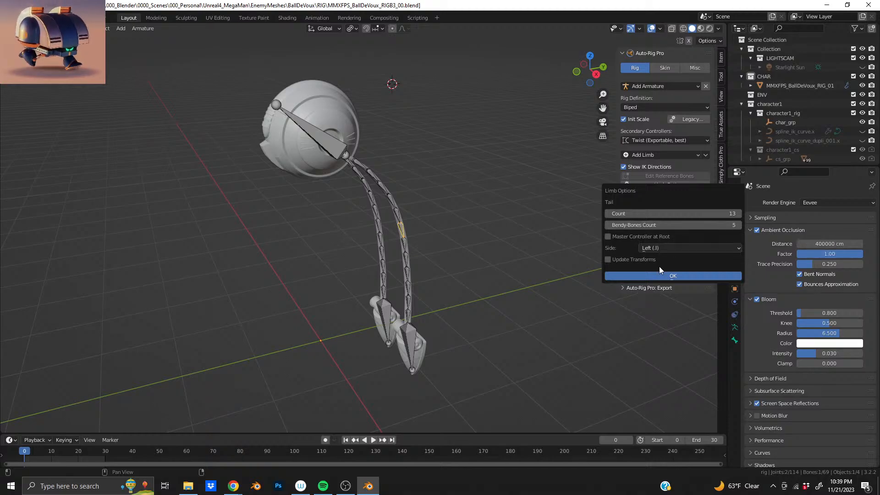
Set the left tail limb's Bendy-Bones Count to 1, turn on Master Controller at Root, and match to rig
{"action": "left_click", "coordinate": [609, 225]}
{"action": "left_click", "coordinate": [609, 225]}
{"action": "left_click", "coordinate": [609, 225]}
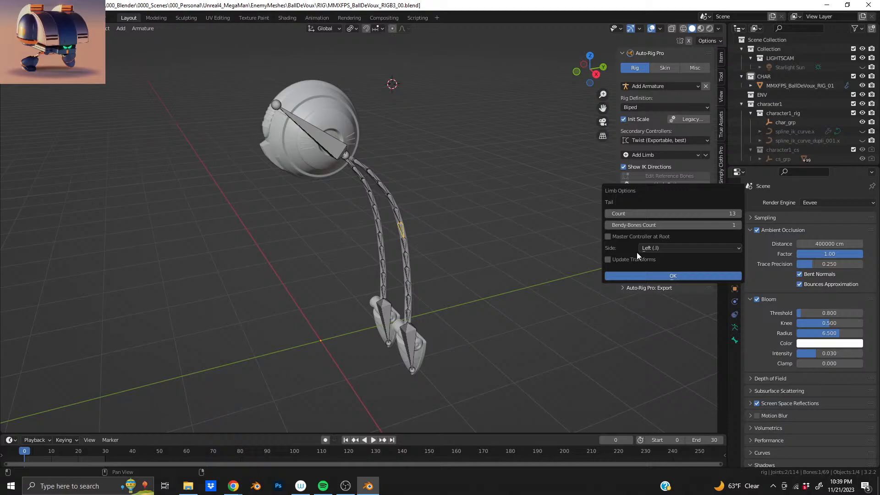
{"action": "left_click", "coordinate": [614, 238]}
{"action": "left_click", "coordinate": [642, 276]}
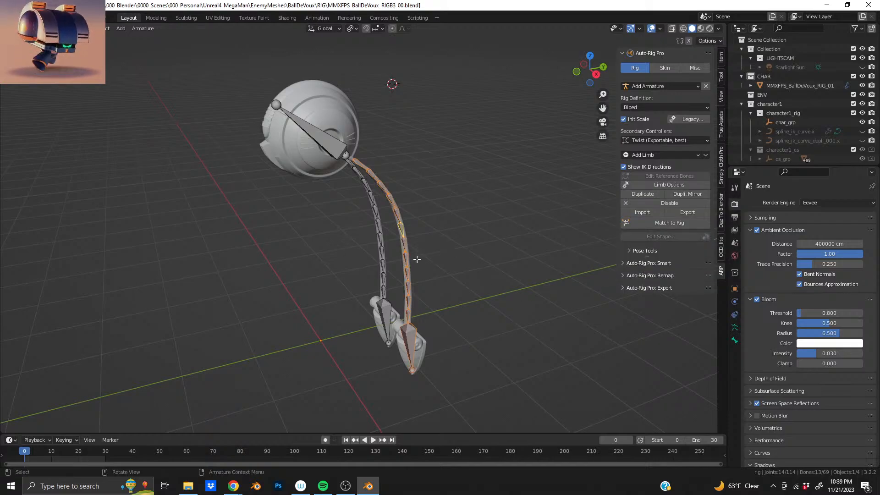
{"action": "middle_click_drag", "start_coordinate": [417, 259], "coordinate": [385, 250]}
{"action": "left_click", "coordinate": [657, 224]}
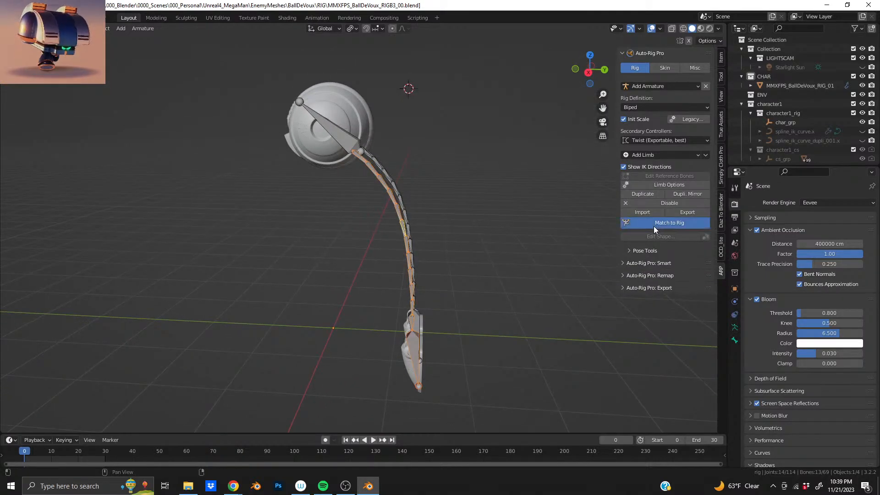
Try rotating the left leg's root control about -2.4° in side view, and undo the rotation
{"action": "mouse_move", "coordinate": [398, 218]}
{"action": "middle_mouse_down"}
{"action": "mouse_move", "coordinate": [469, 204]}
{"action": "mouse_move", "coordinate": [463, 215]}
{"action": "mouse_move", "coordinate": [407, 208]}
{"action": "middle_mouse_up"}
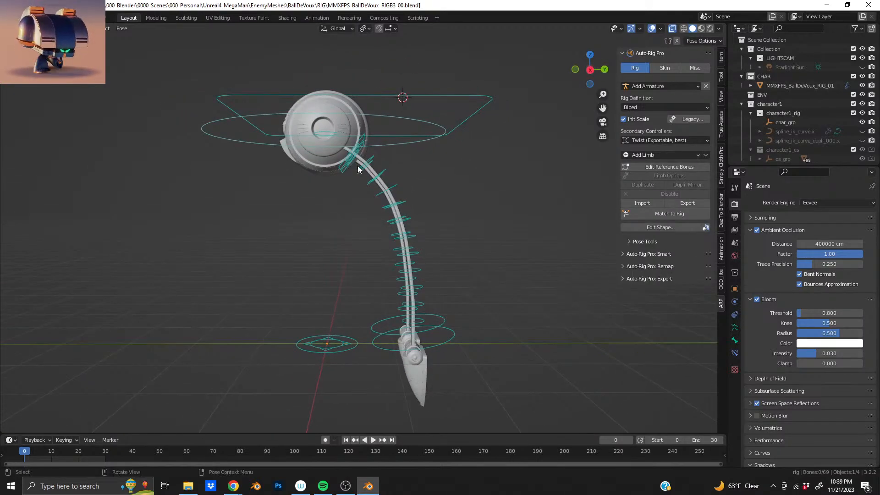
{"action": "left_click", "coordinate": [339, 164]}
{"action": "middle_click_drag", "start_coordinate": [433, 240], "coordinate": [358, 283], "text": "alt"}
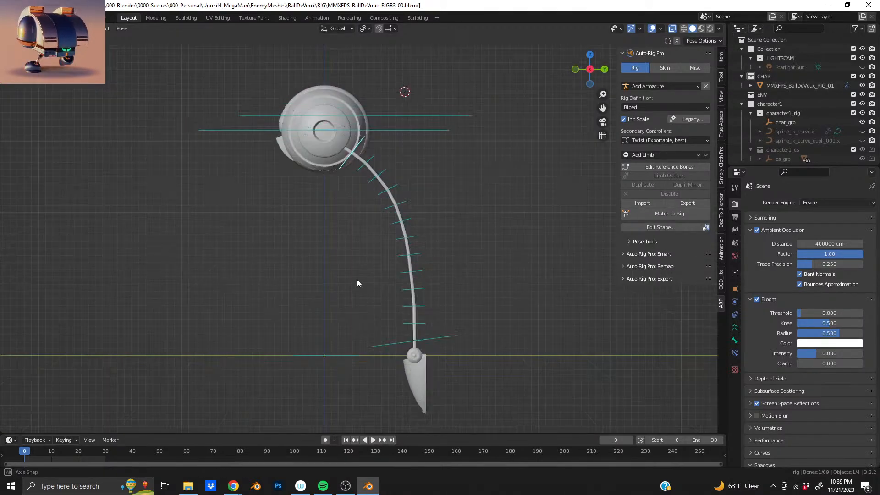
{"action": "key", "text": "r"}
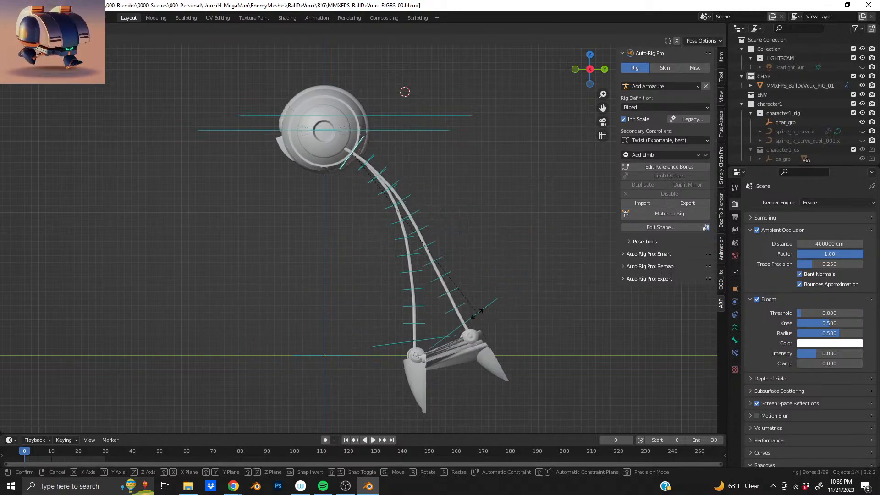
{"action": "left_click", "coordinate": [461, 195]}
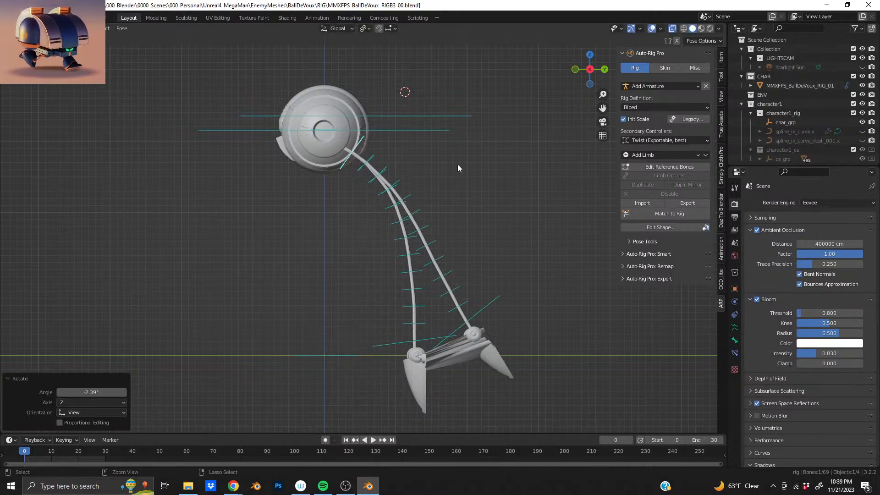
{"action": "key", "text": "ctrl+z"}
Try moving the whole body and legs up about 119 cm with the large square control around the body, and undo the move
{"action": "left_click", "coordinate": [440, 118]}
{"action": "key", "text": "g"}
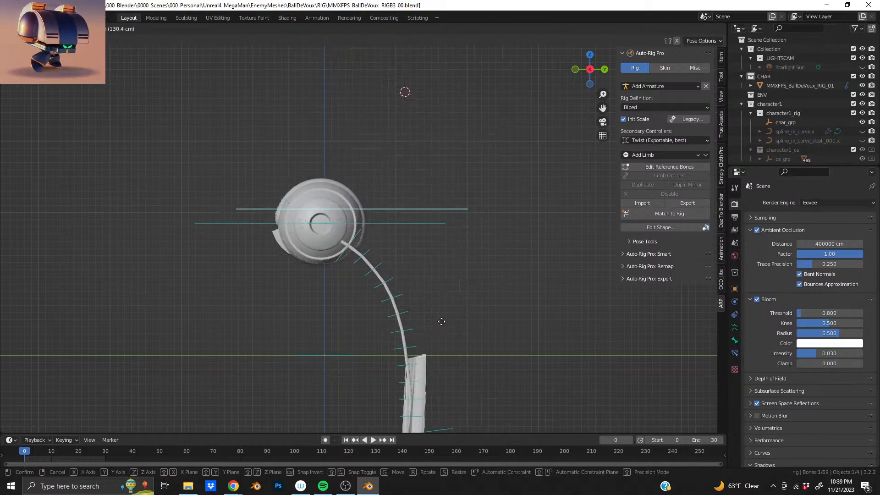
{"action": "left_click", "coordinate": [460, 140]}
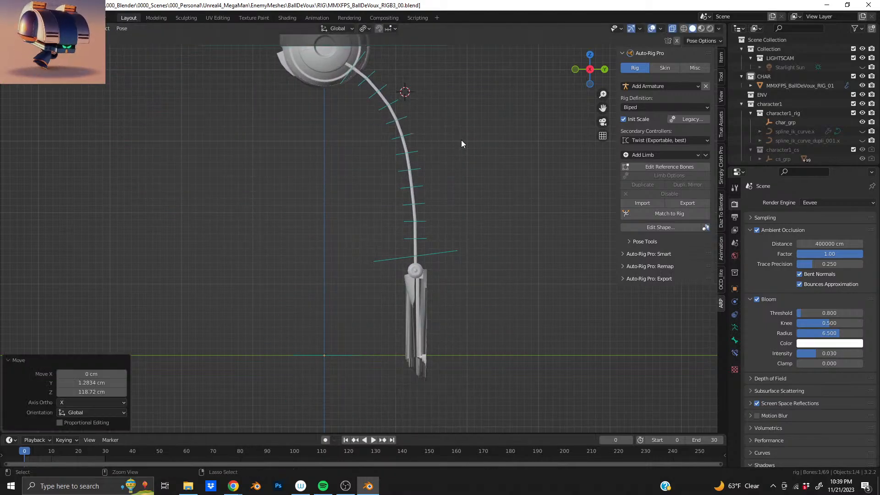
{"action": "key", "text": "ctrl+z"}
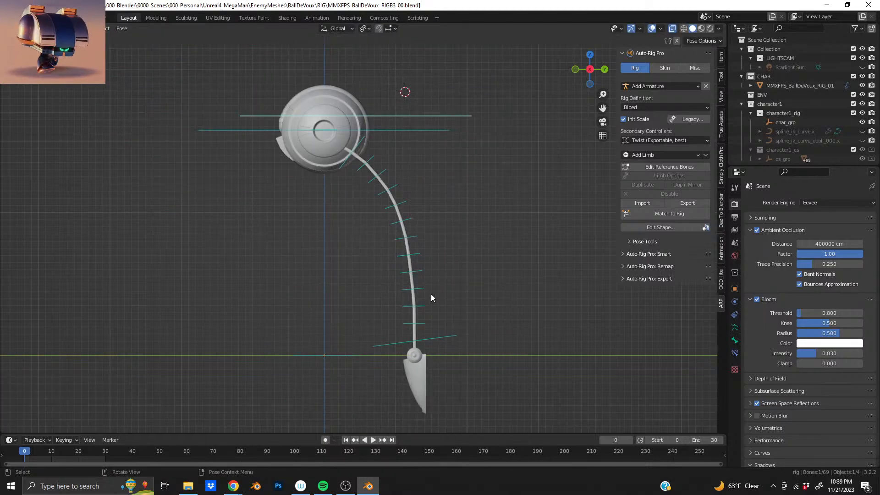
Test the left foot's large ring control by rotating it and moving it outward, reverting each change
{"action": "left_click", "coordinate": [435, 340]}
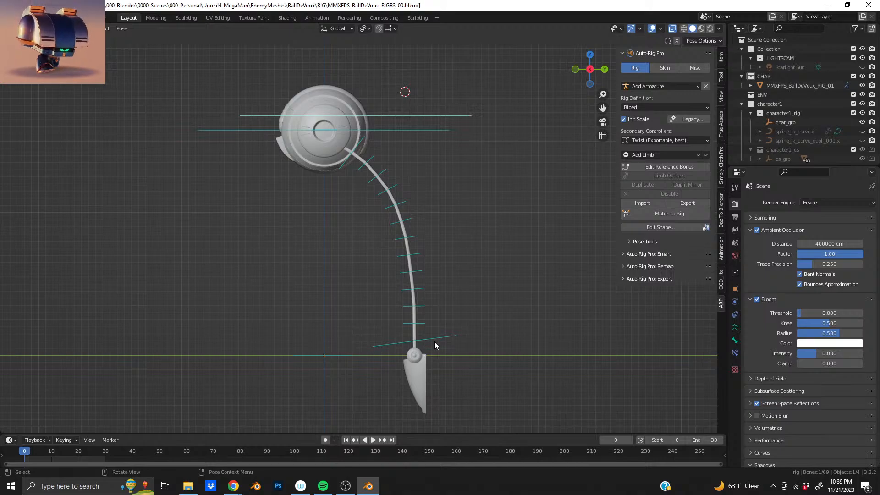
{"action": "key", "text": "r"}
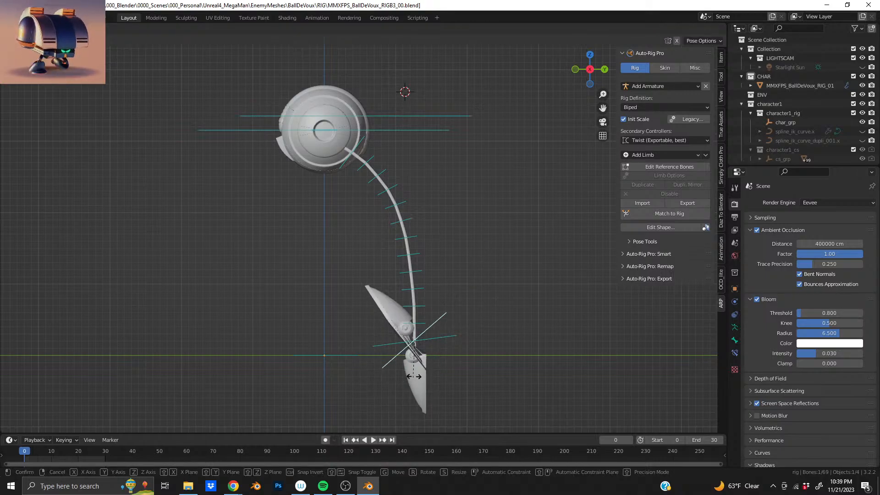
{"action": "left_click", "coordinate": [416, 205]}
{"action": "key", "text": "ctrl+z"}
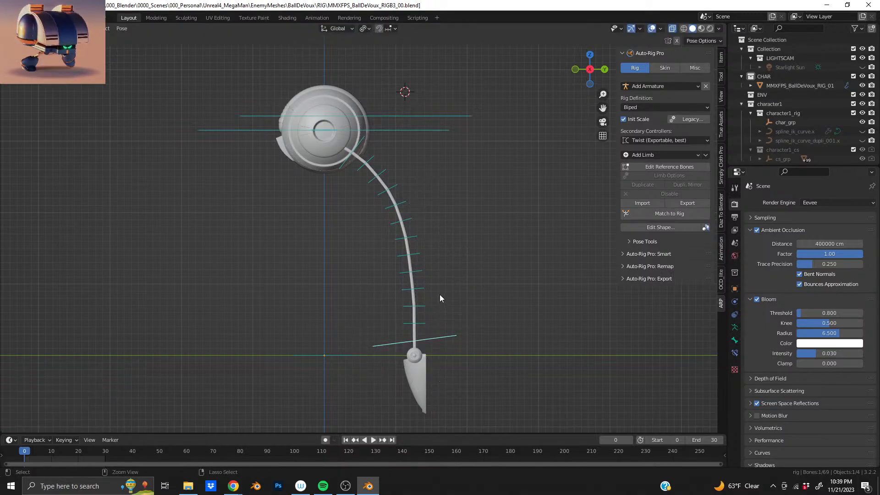
{"action": "key", "text": "g"}
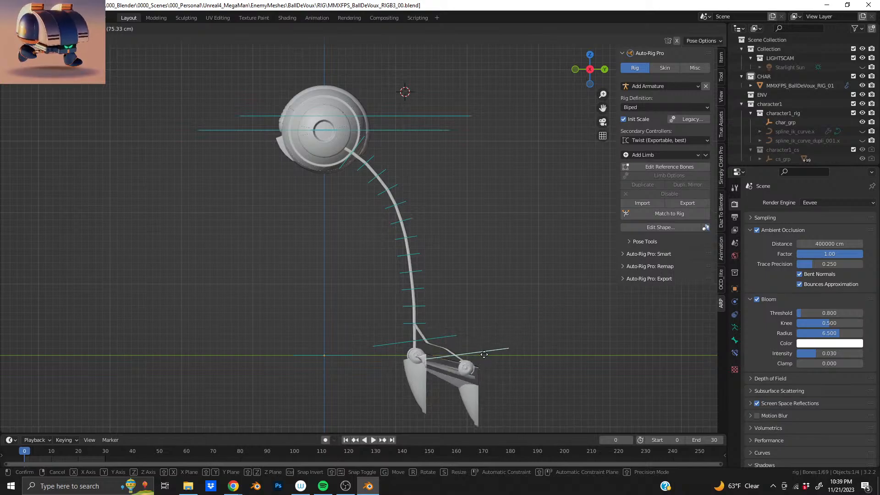
{"action": "key", "text": "Escape"}
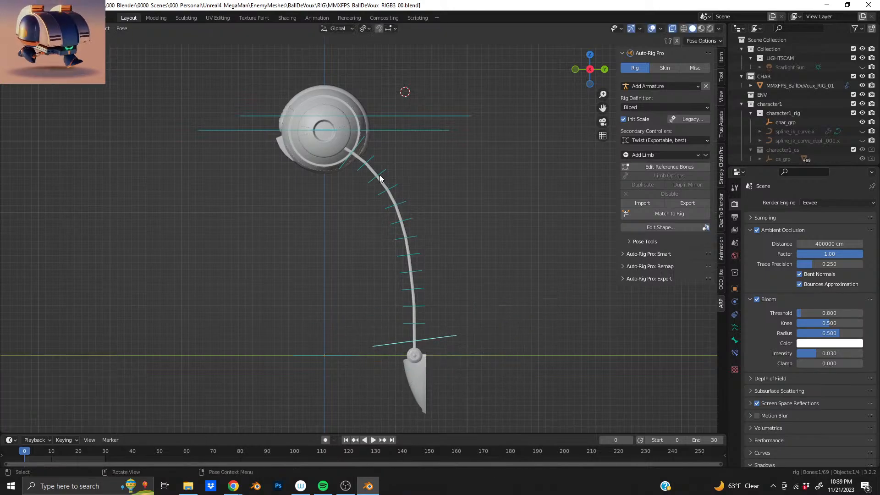
Try curling the left leg forward with its root control and moving the foot control in that pose, and undo both changes
{"action": "left_click", "coordinate": [355, 148]}
{"action": "key", "text": "s"}
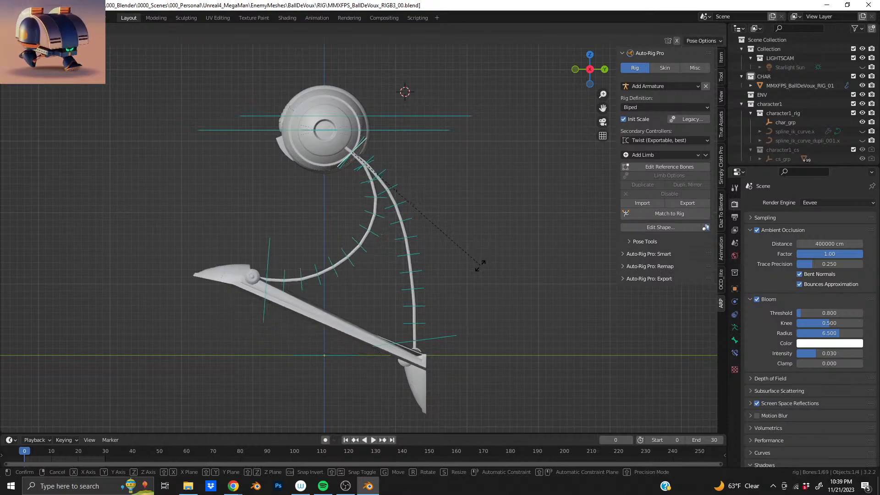
{"action": "left_click", "coordinate": [479, 266]}
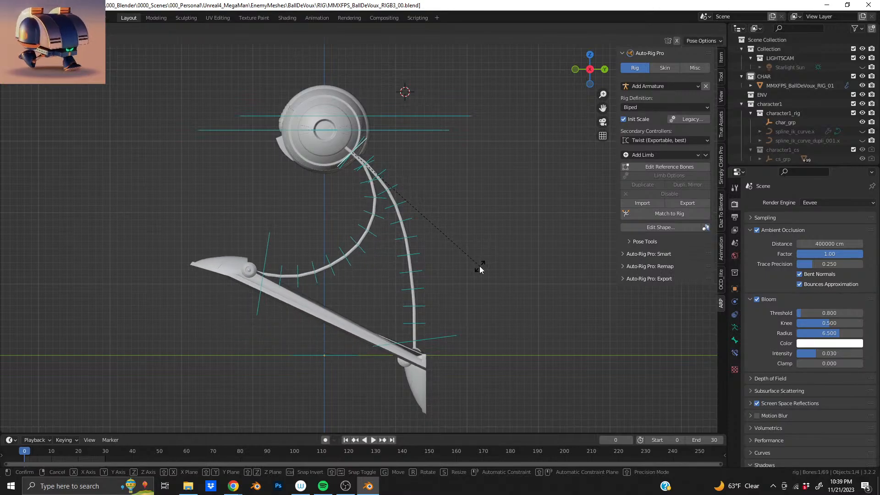
{"action": "left_click", "coordinate": [275, 255]}
{"action": "key", "text": "g"}
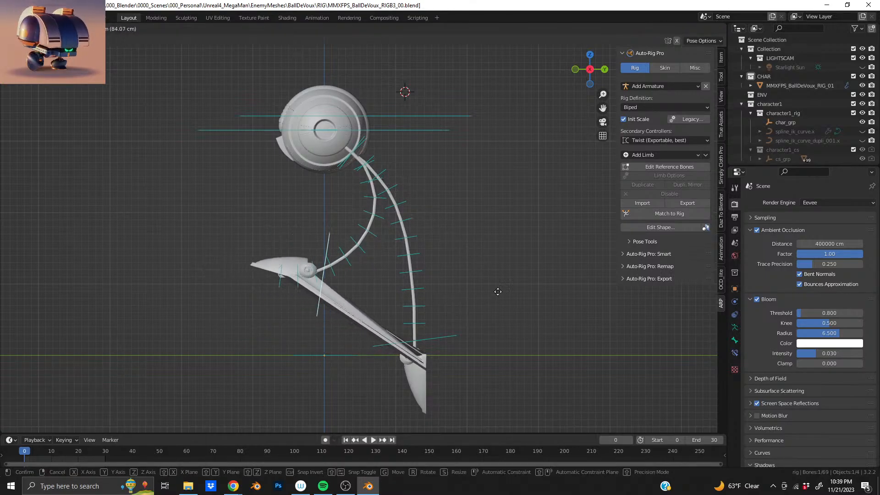
{"action": "left_click", "coordinate": [398, 316]}
{"action": "key", "text": "ctrl+z"}
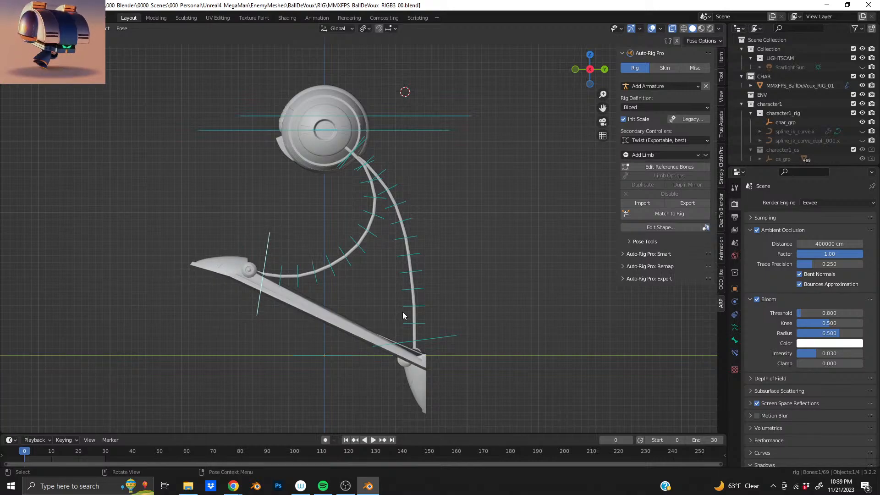
{"action": "key", "text": "ctrl+z"}
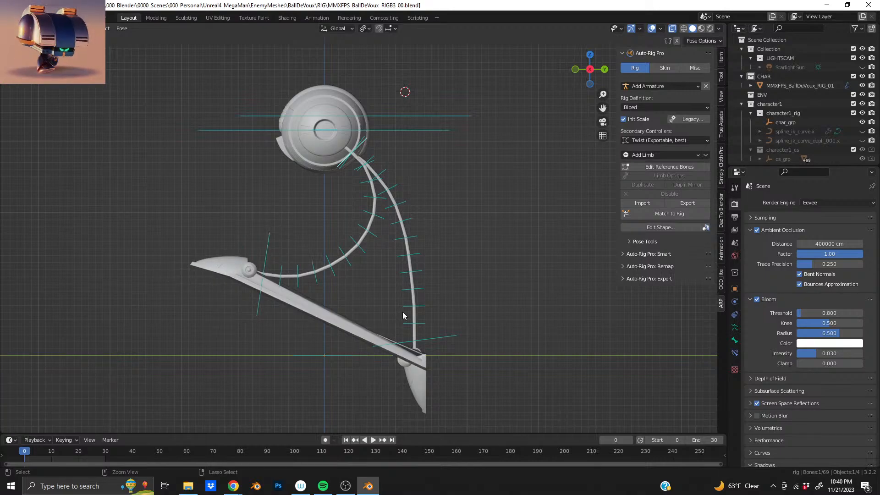
{"action": "key", "text": "ctrl+z"}
Examine the controls along both legs and where the legs attach to the body from several angles
{"action": "middle_click_drag", "start_coordinate": [406, 231], "coordinate": [473, 225]}
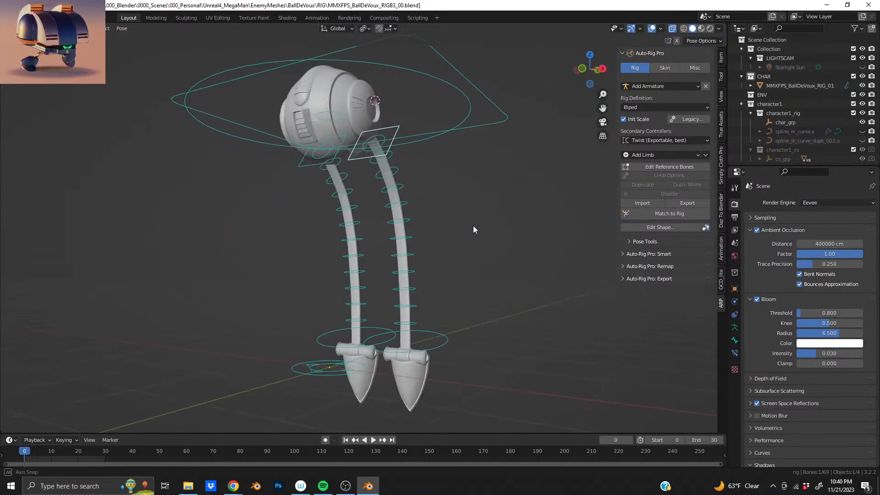
{"action": "scroll", "coordinate": [312, 208], "scroll_direction": "up", "scroll_amount": 5}
{"action": "middle_click_drag", "start_coordinate": [312, 208], "coordinate": [340, 227]}
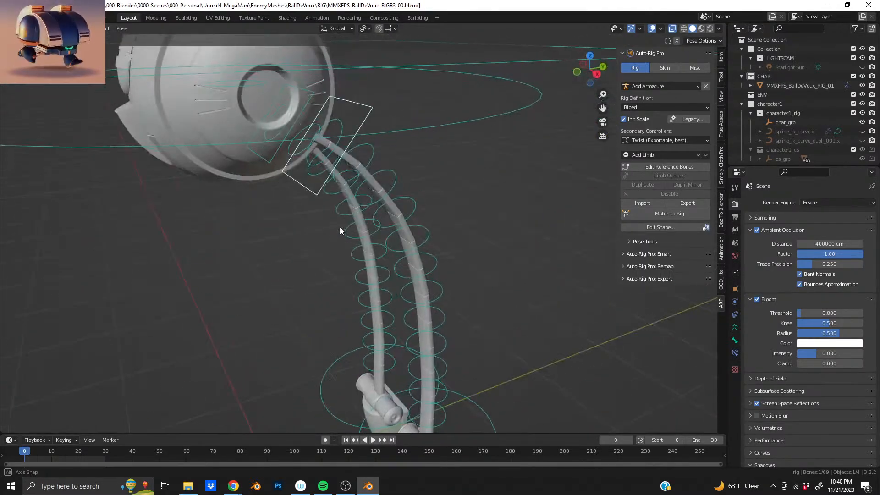
{"action": "scroll", "coordinate": [339, 184], "scroll_direction": "down", "scroll_amount": 3}
{"action": "middle_click_drag", "start_coordinate": [339, 179], "coordinate": [304, 191]}
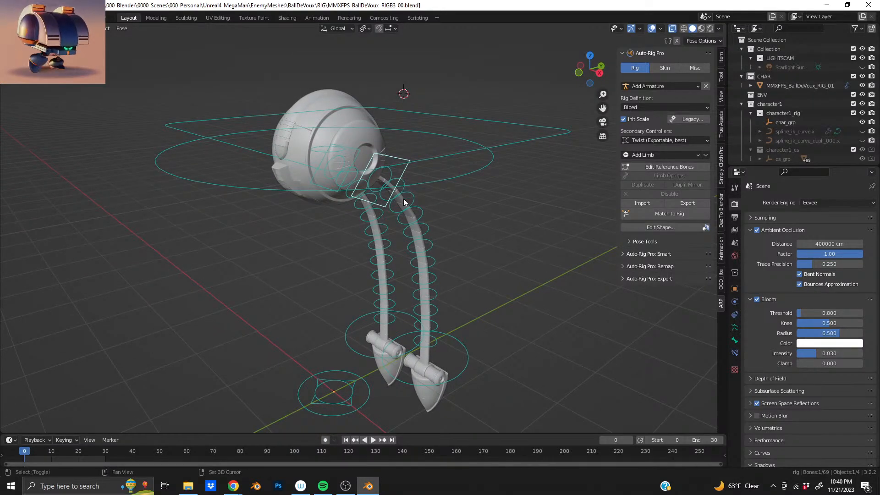
{"action": "middle_click_drag", "start_coordinate": [404, 199], "coordinate": [372, 211]}
{"action": "scroll", "coordinate": [372, 212], "scroll_direction": "up", "scroll_amount": 2}
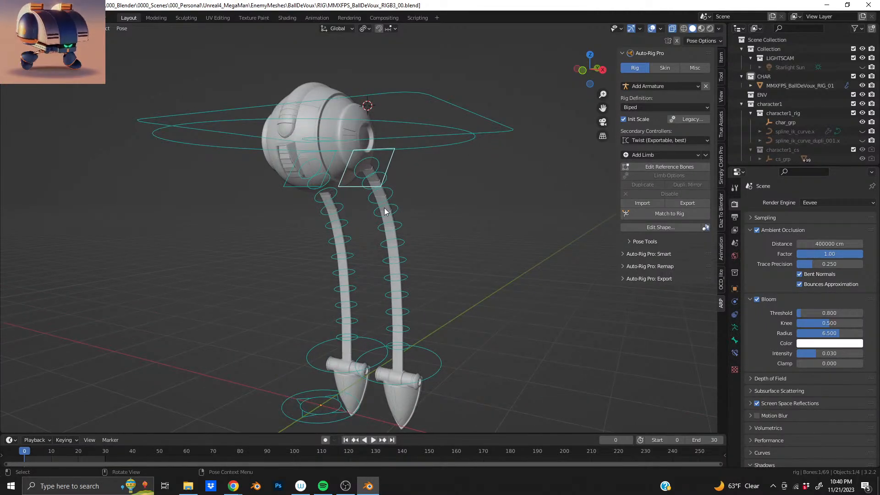